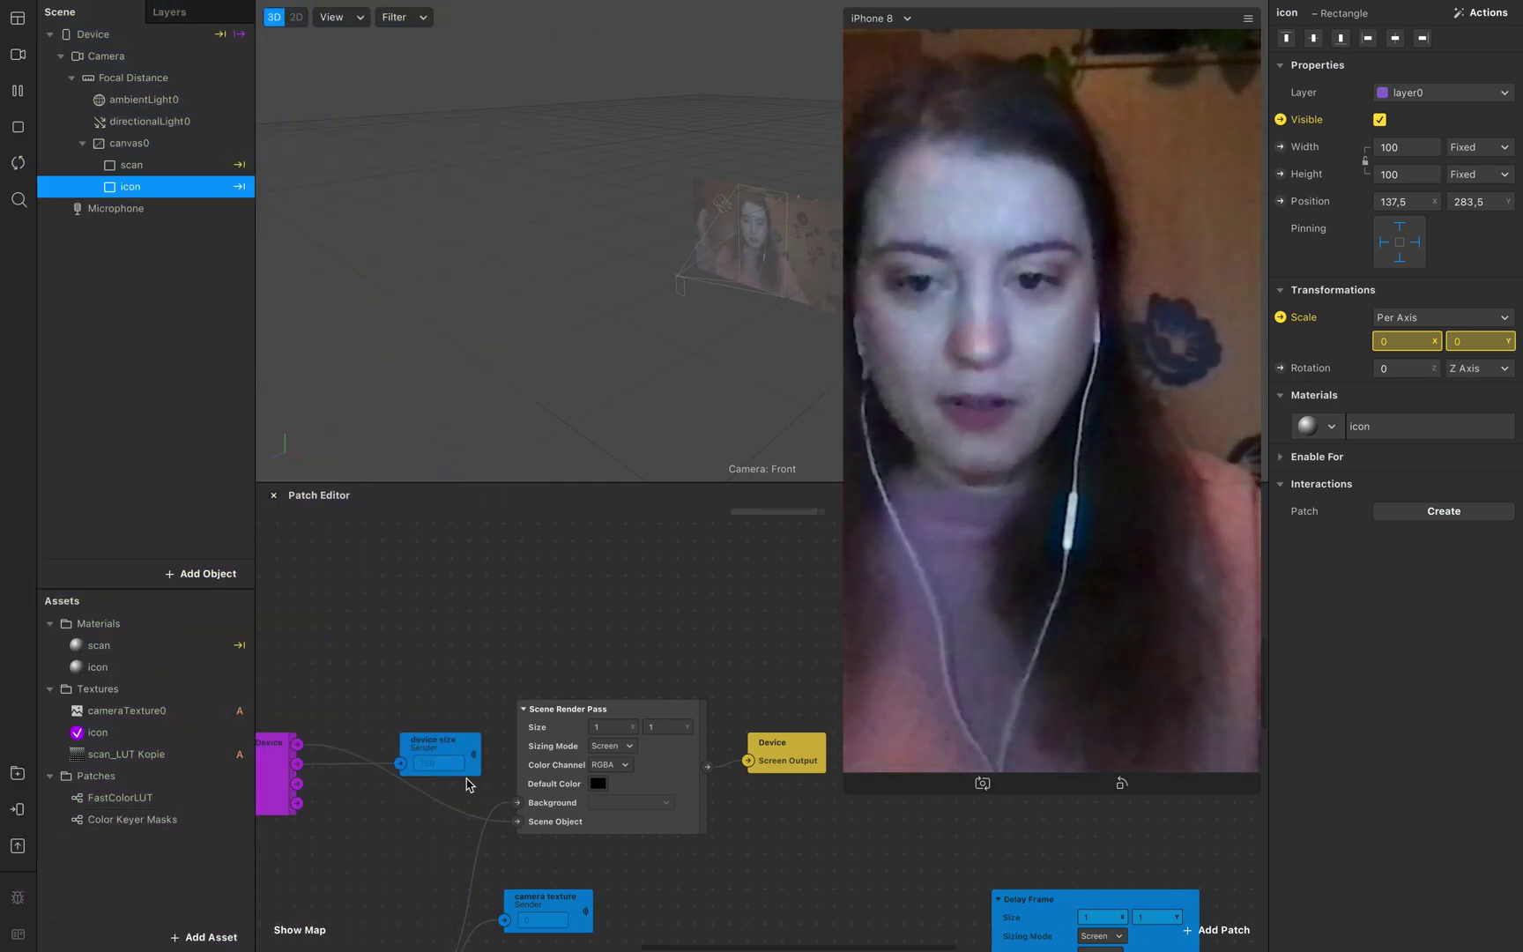
pyautogui.scroll(-4, 585, 793)
pyautogui.scroll(-10, 585, 793)
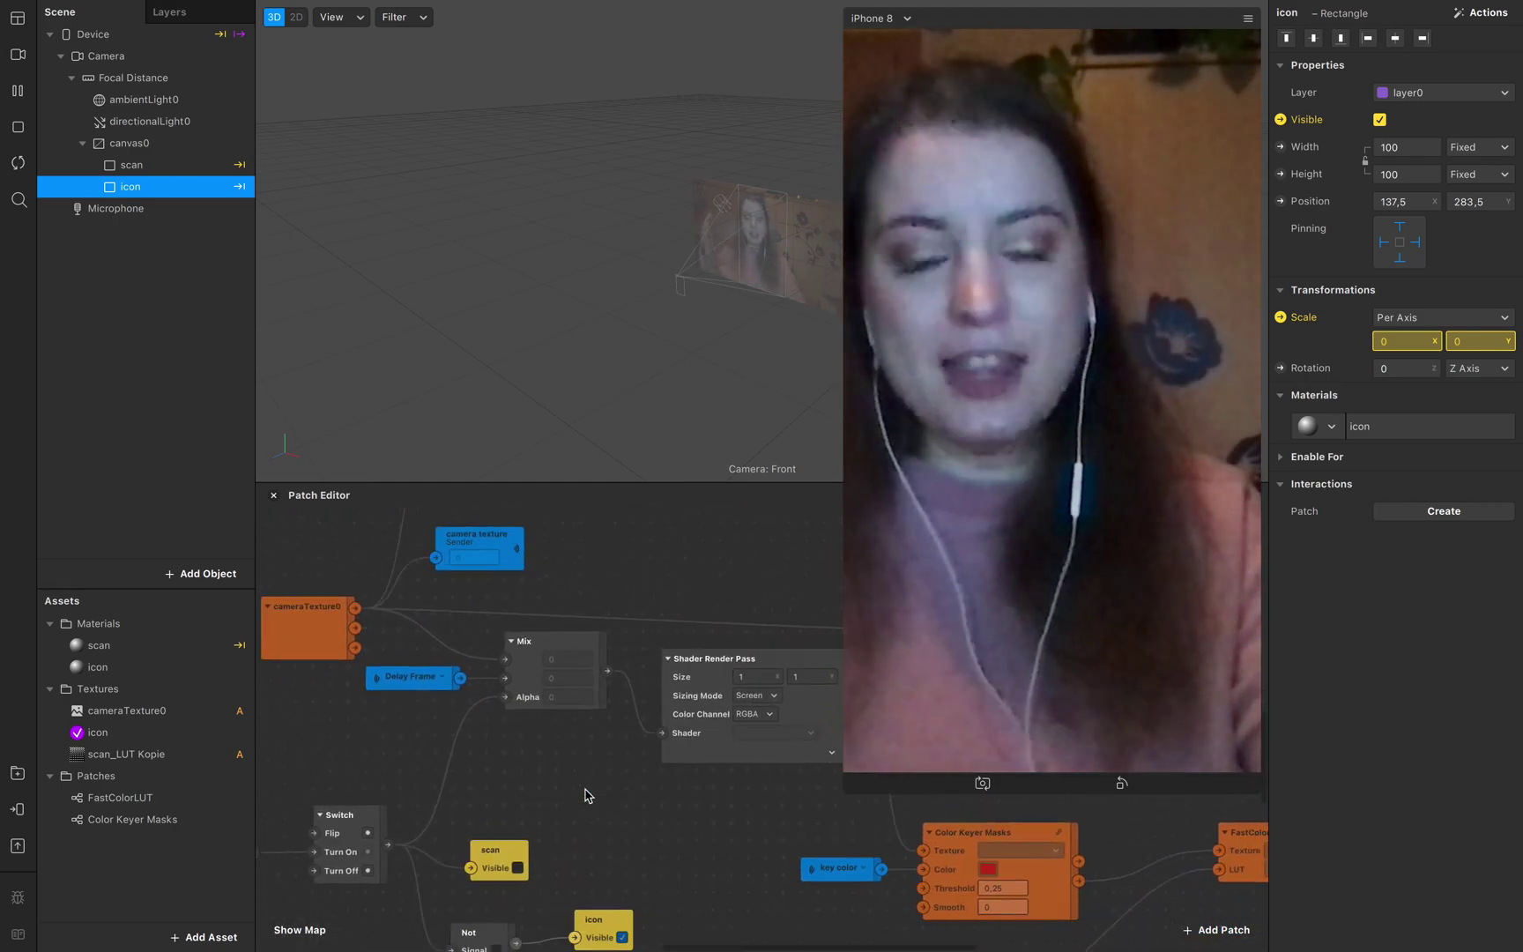
pyautogui.scroll(-5, 585, 793)
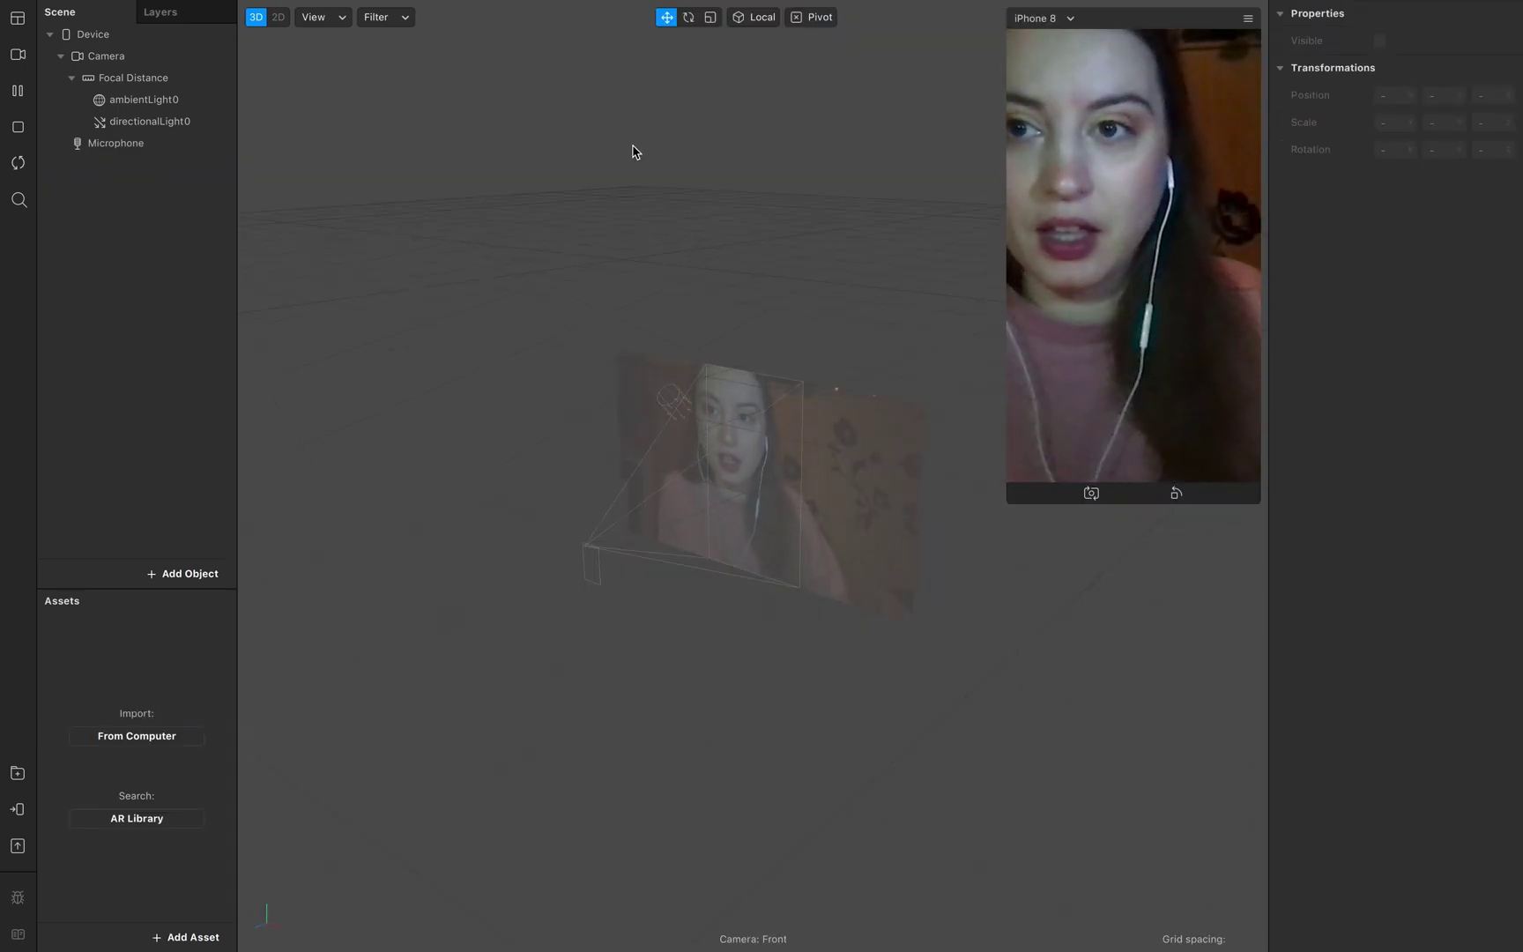
pyautogui.moveTo(273, 5)
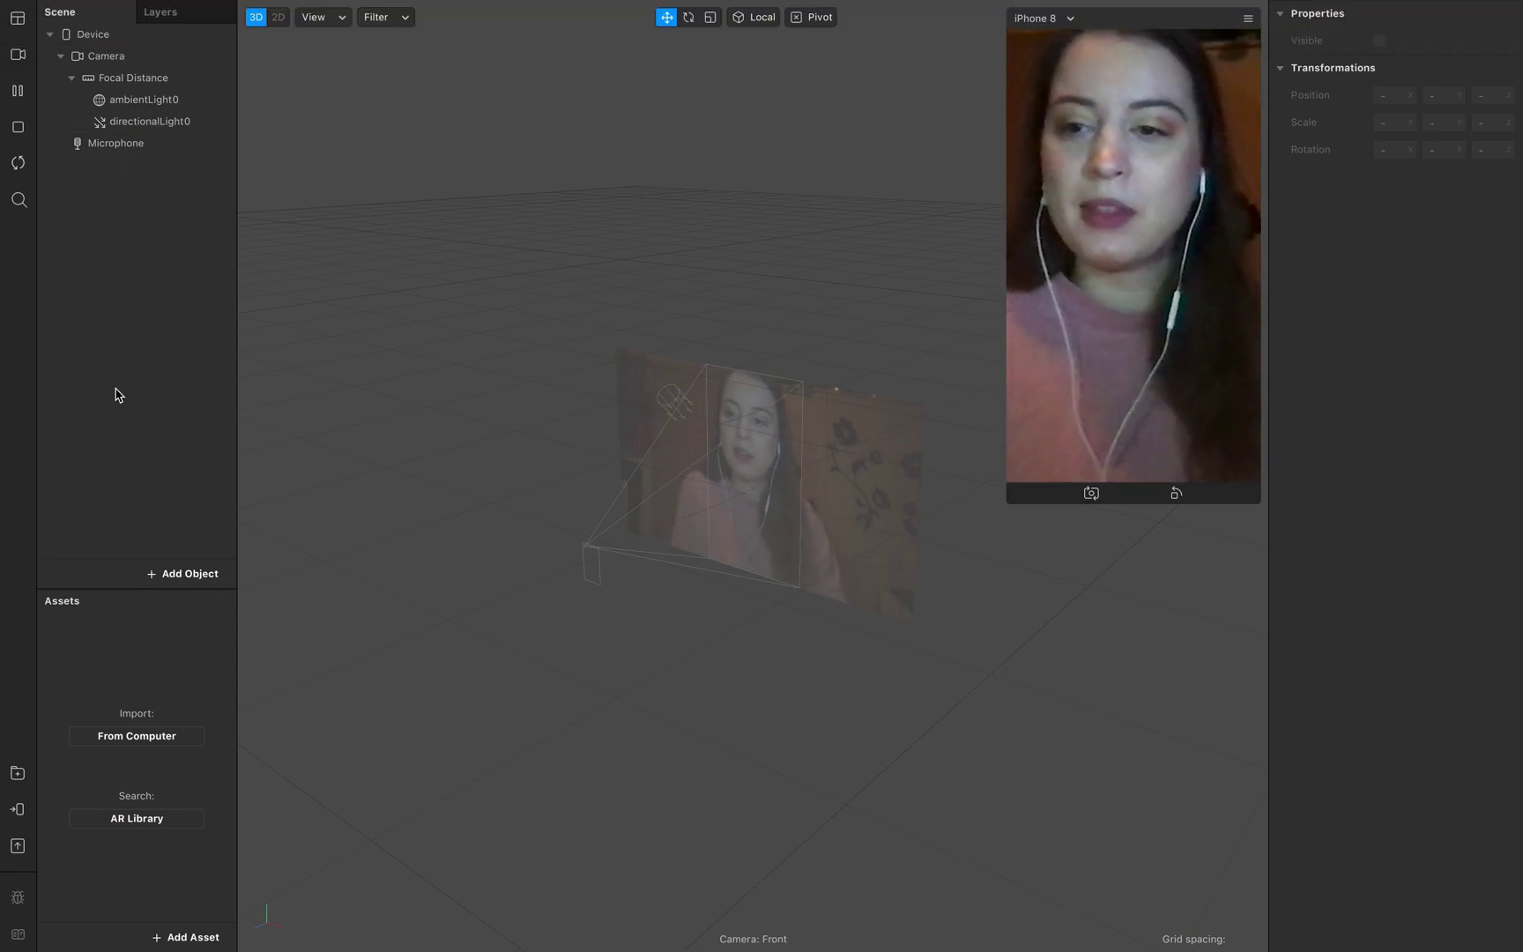
# - Add a 2D Rectangle object to the scene
pyautogui.click(187, 576)
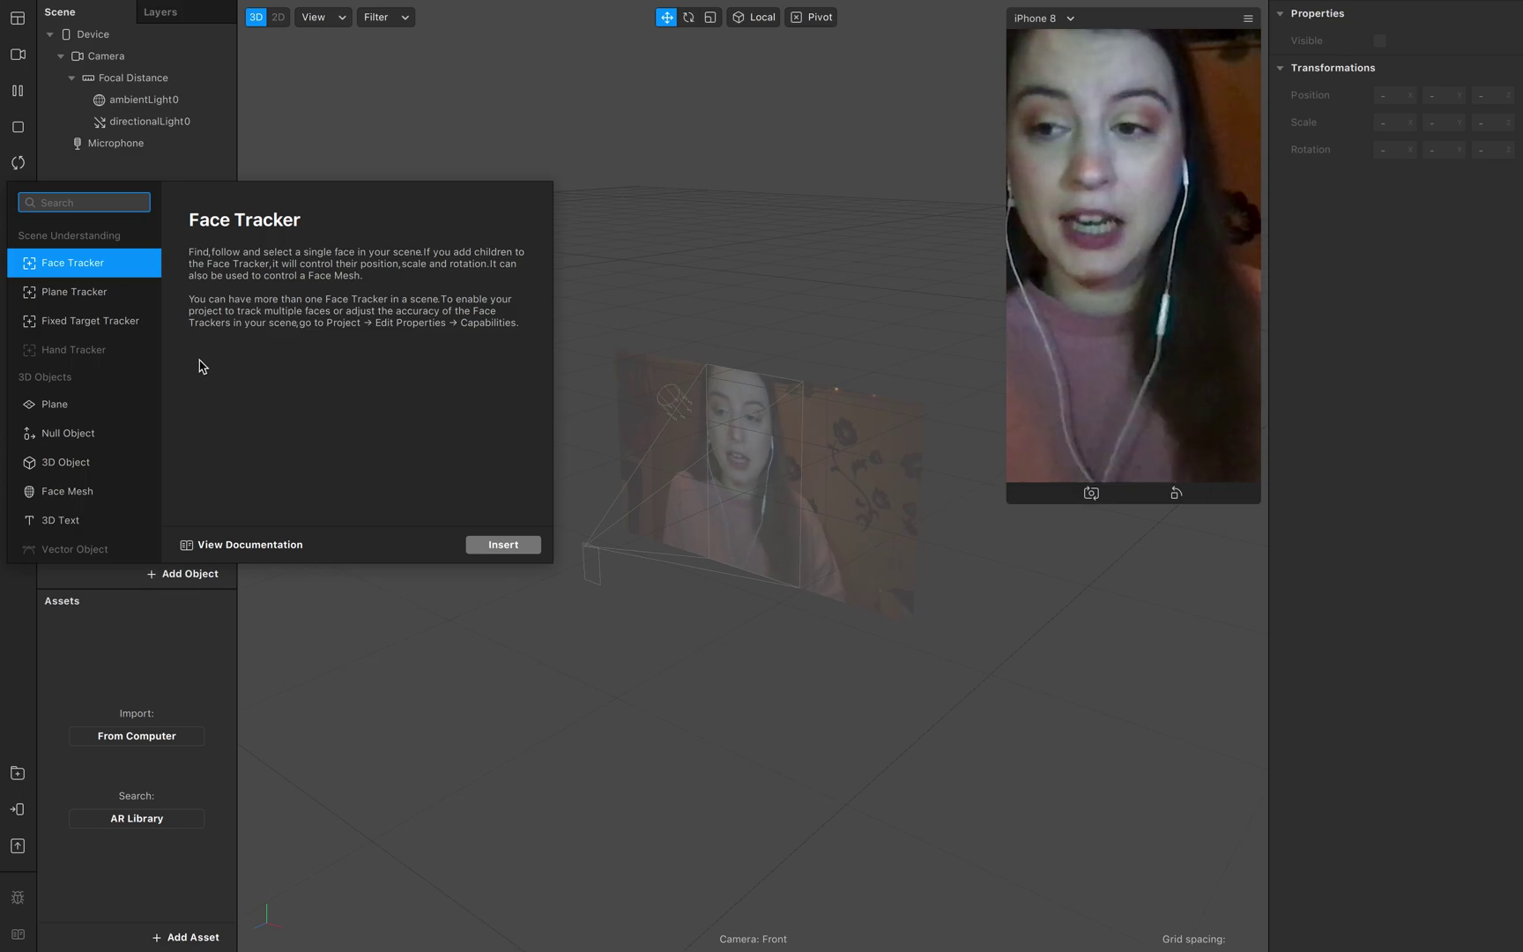
pyautogui.scroll(-5, 95, 494)
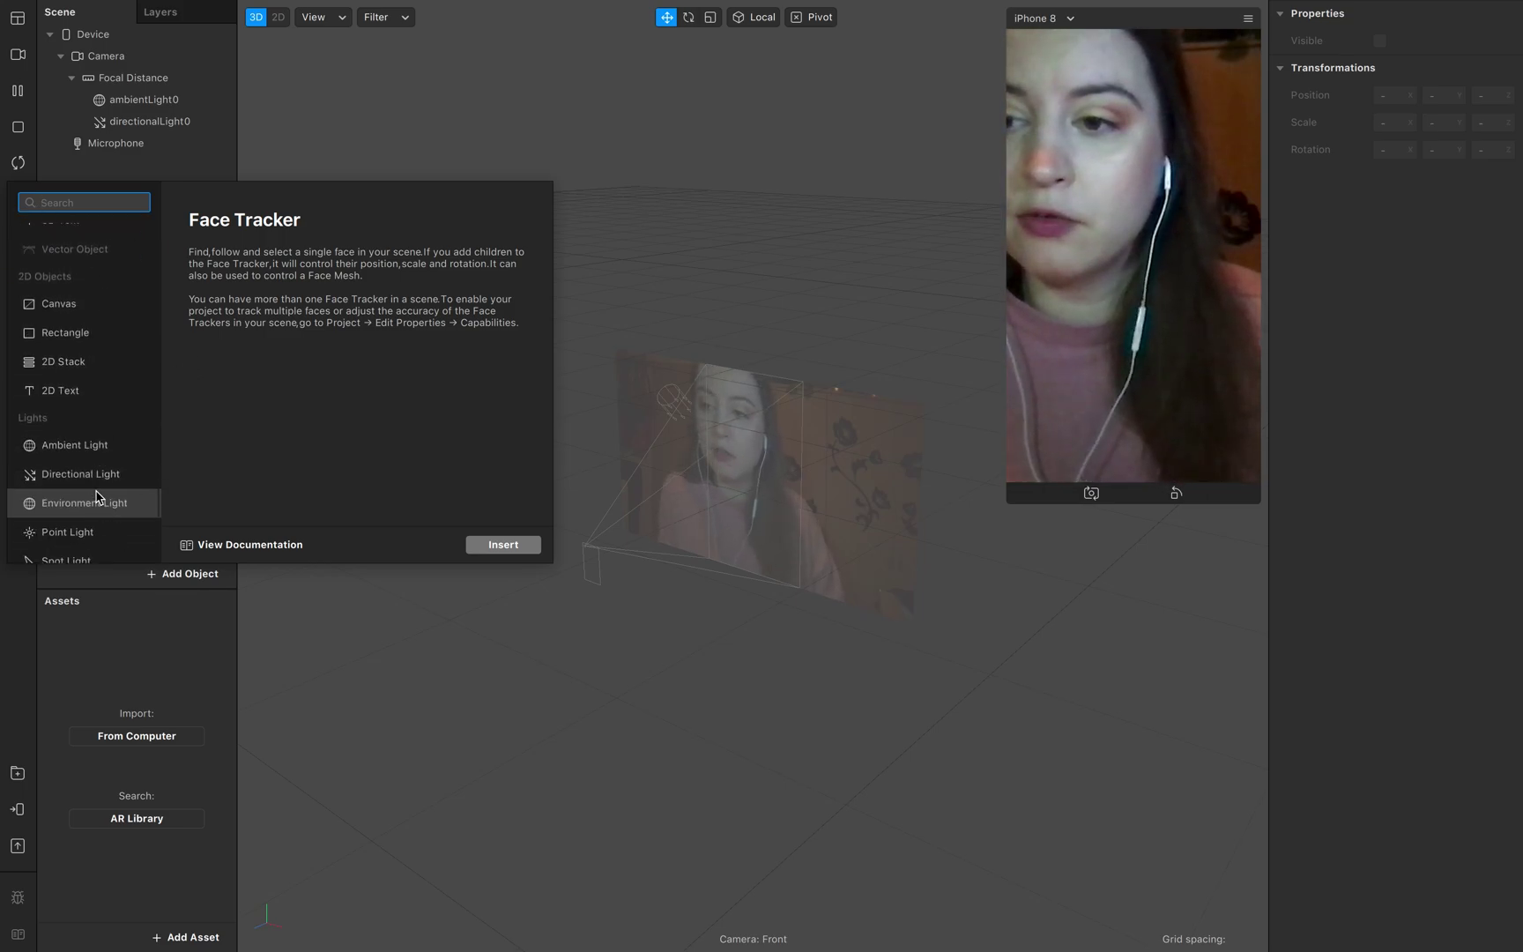
pyautogui.click(108, 332)
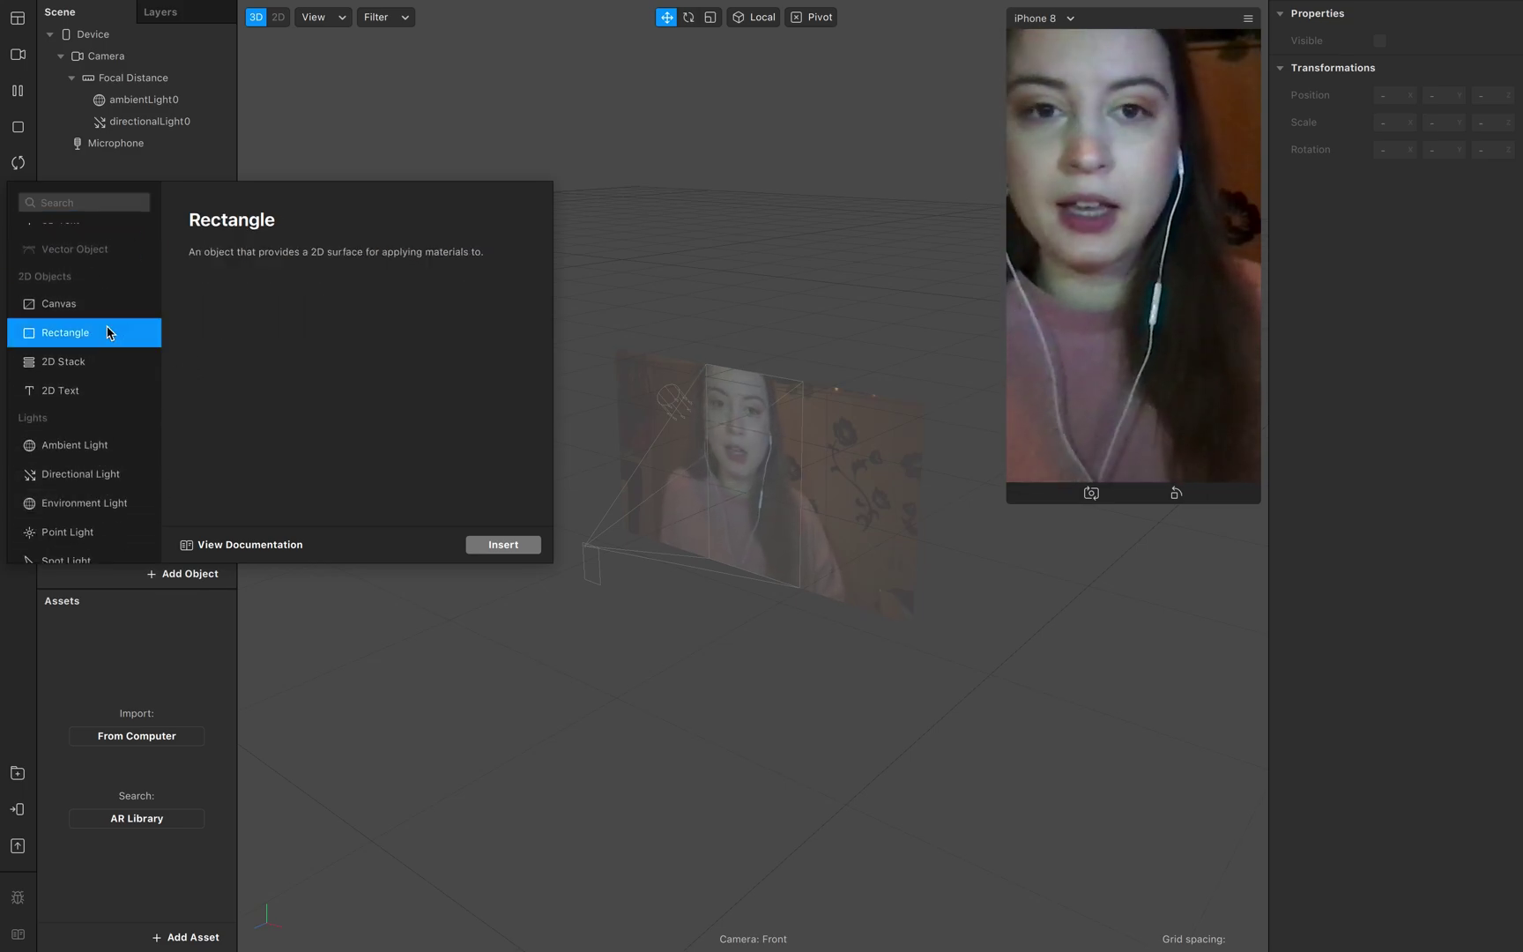
pyautogui.click(515, 542)
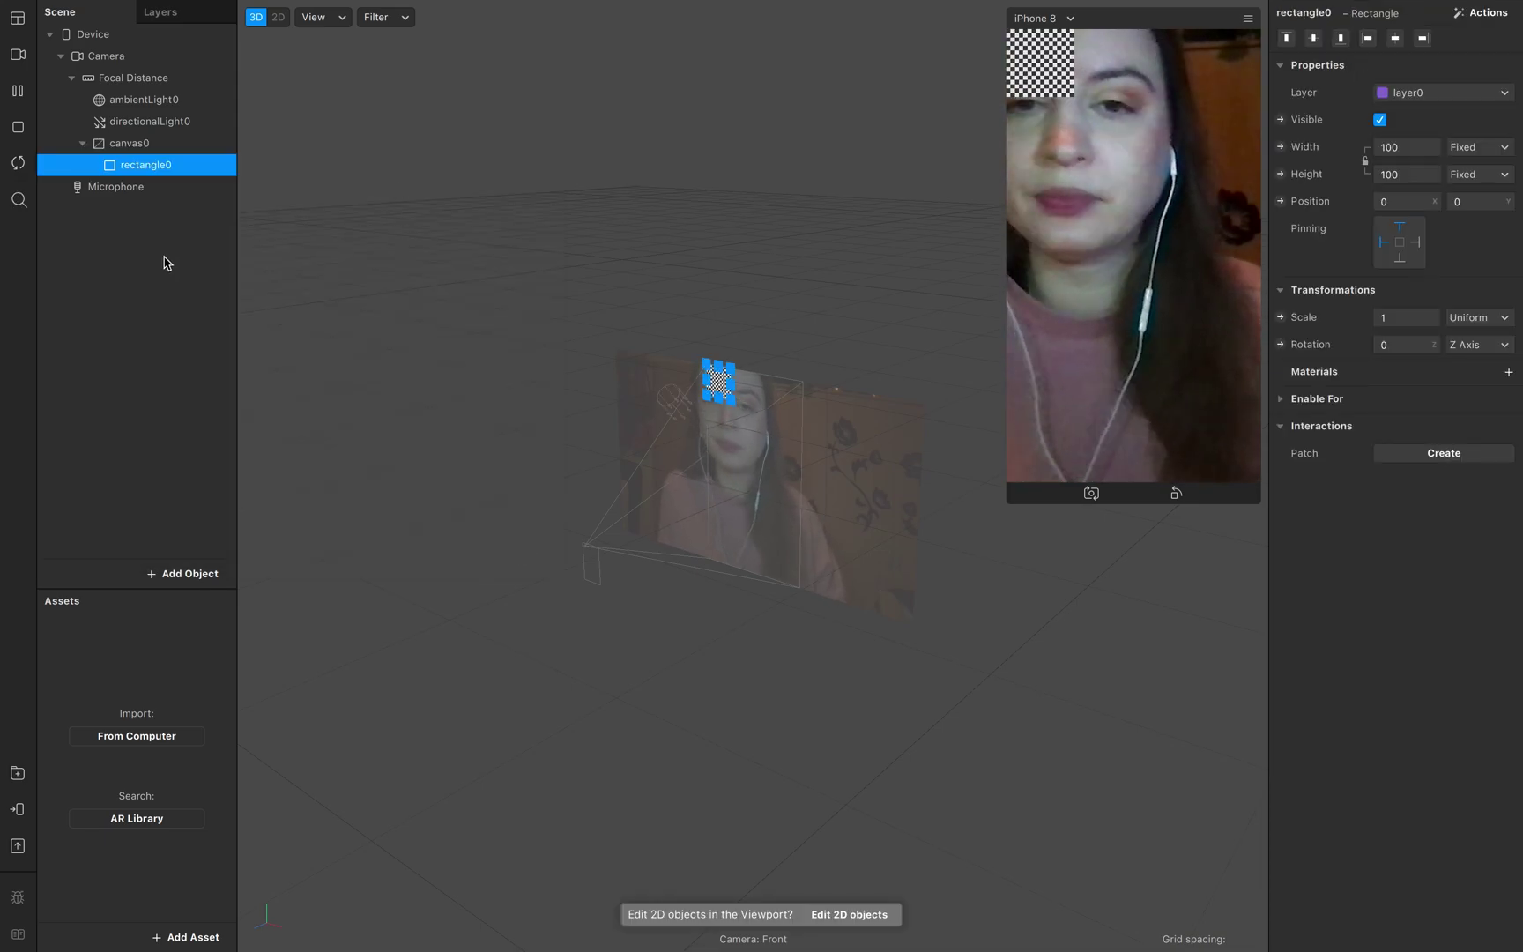
# - Make the rectangle fill the full width and height of its canvas and give it a new material
pyautogui.click(1389, 147)
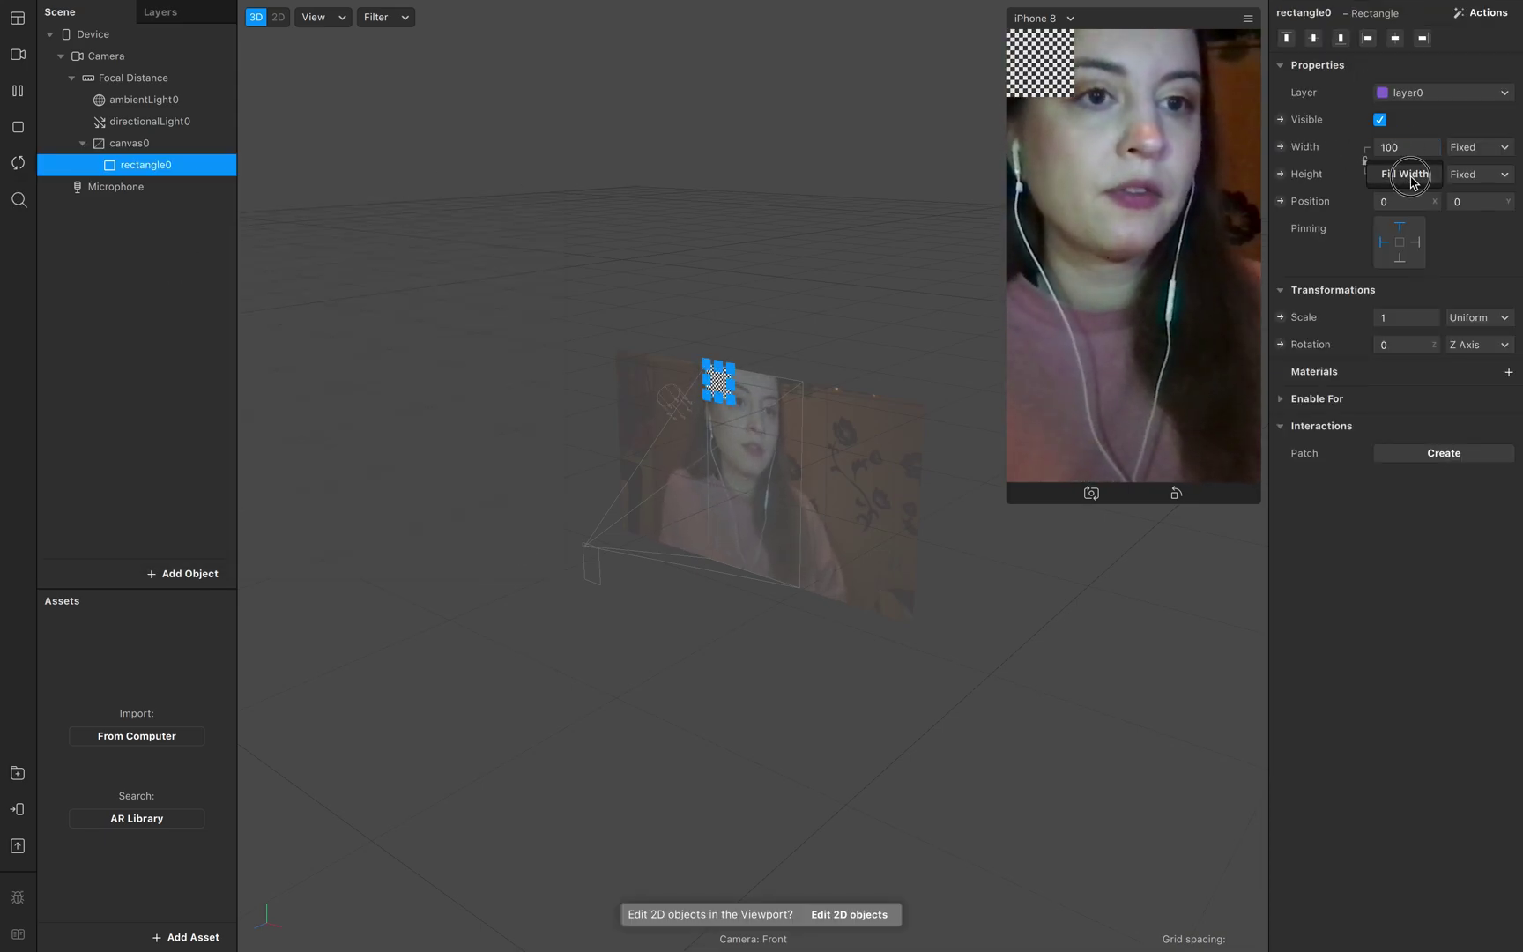
pyautogui.click(1411, 174)
pyautogui.click(1410, 207)
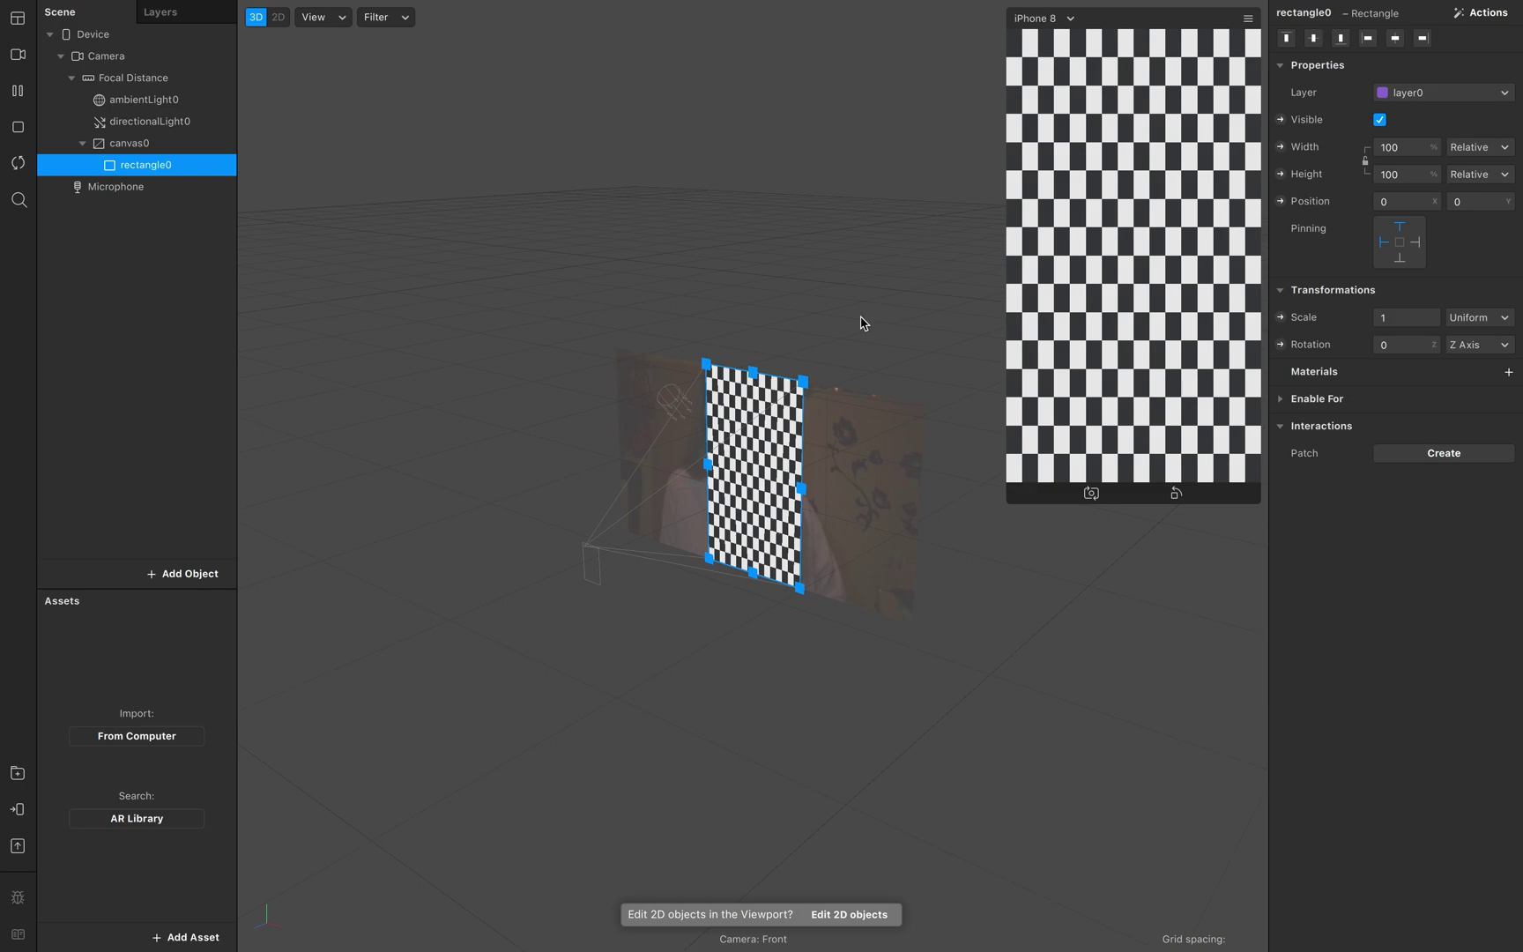
pyautogui.click(1508, 371)
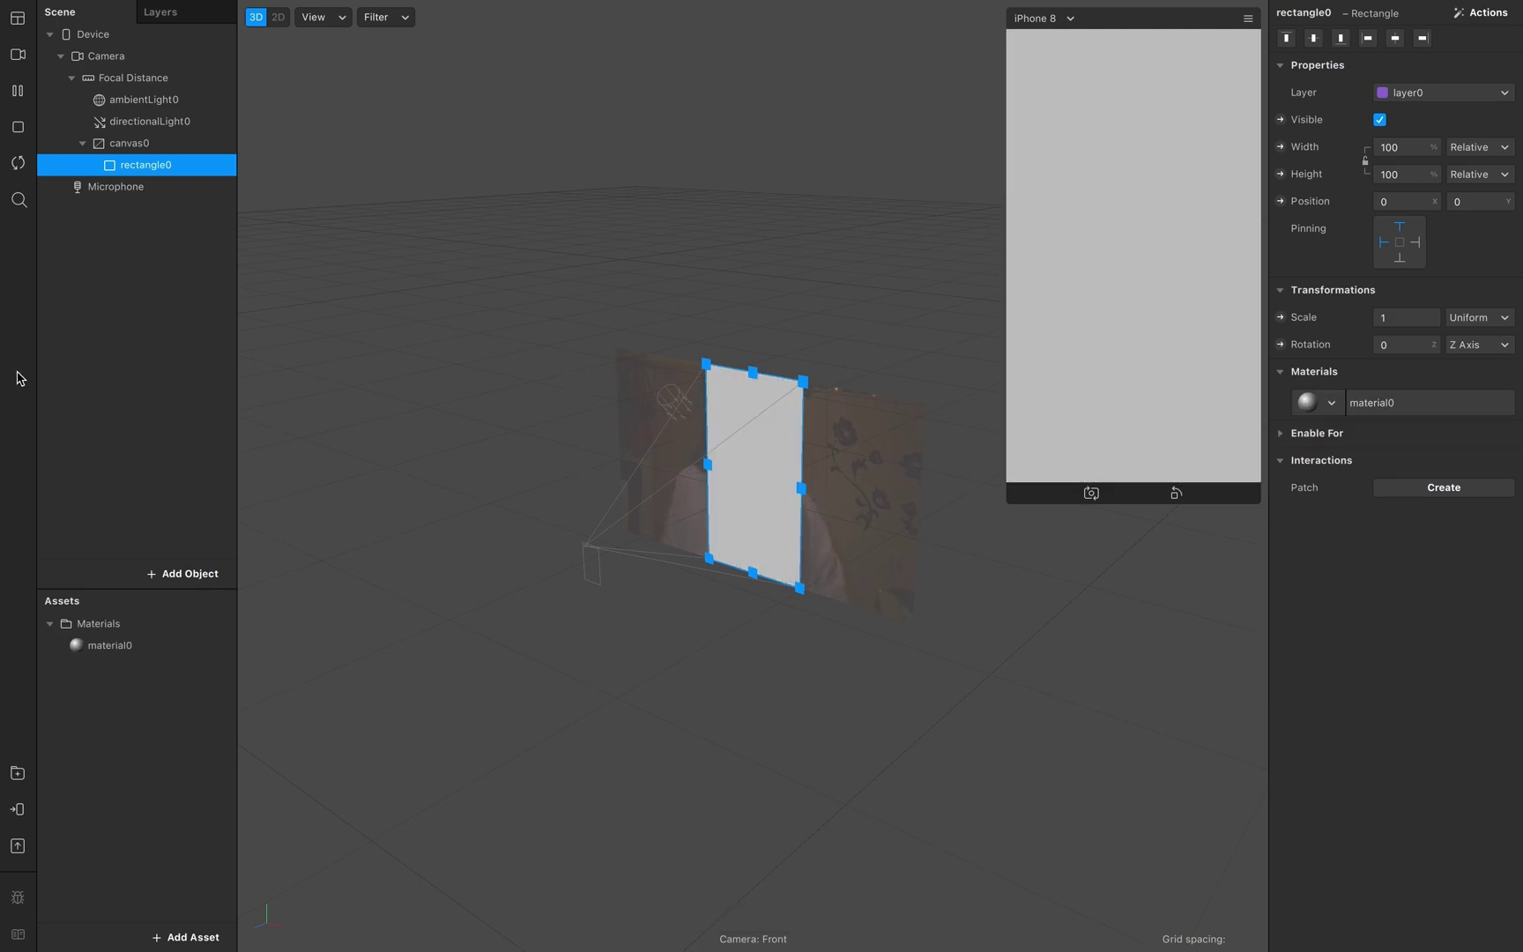
# - Rename both the rectangle and its material as scan
pyautogui.click(97, 348)
pyautogui.doubleClick(180, 167)
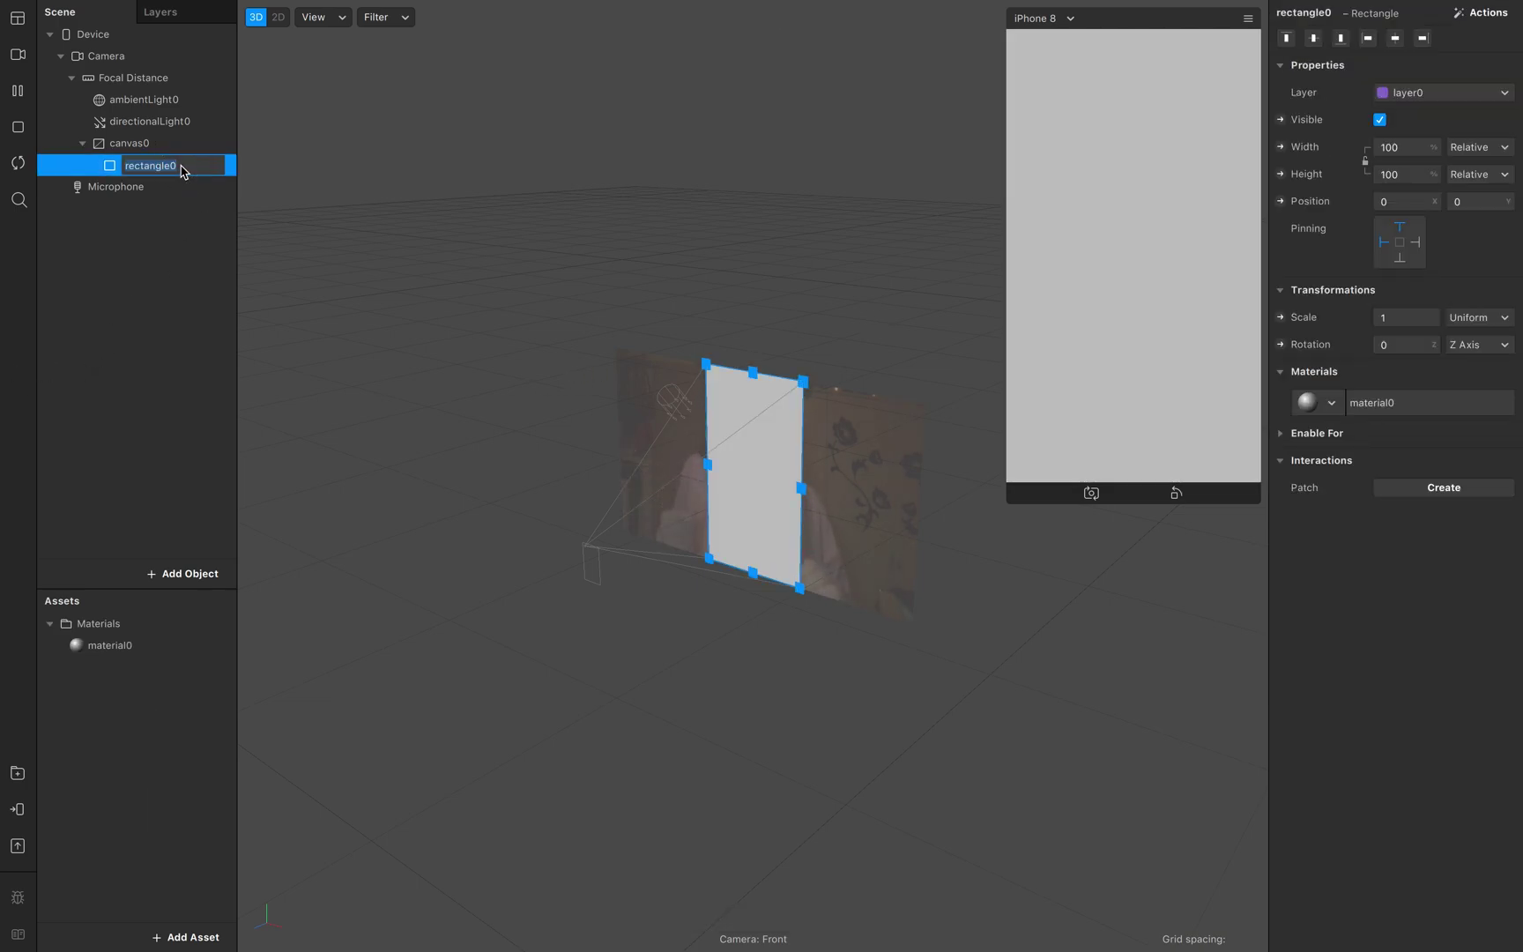
pyautogui.write('scan')
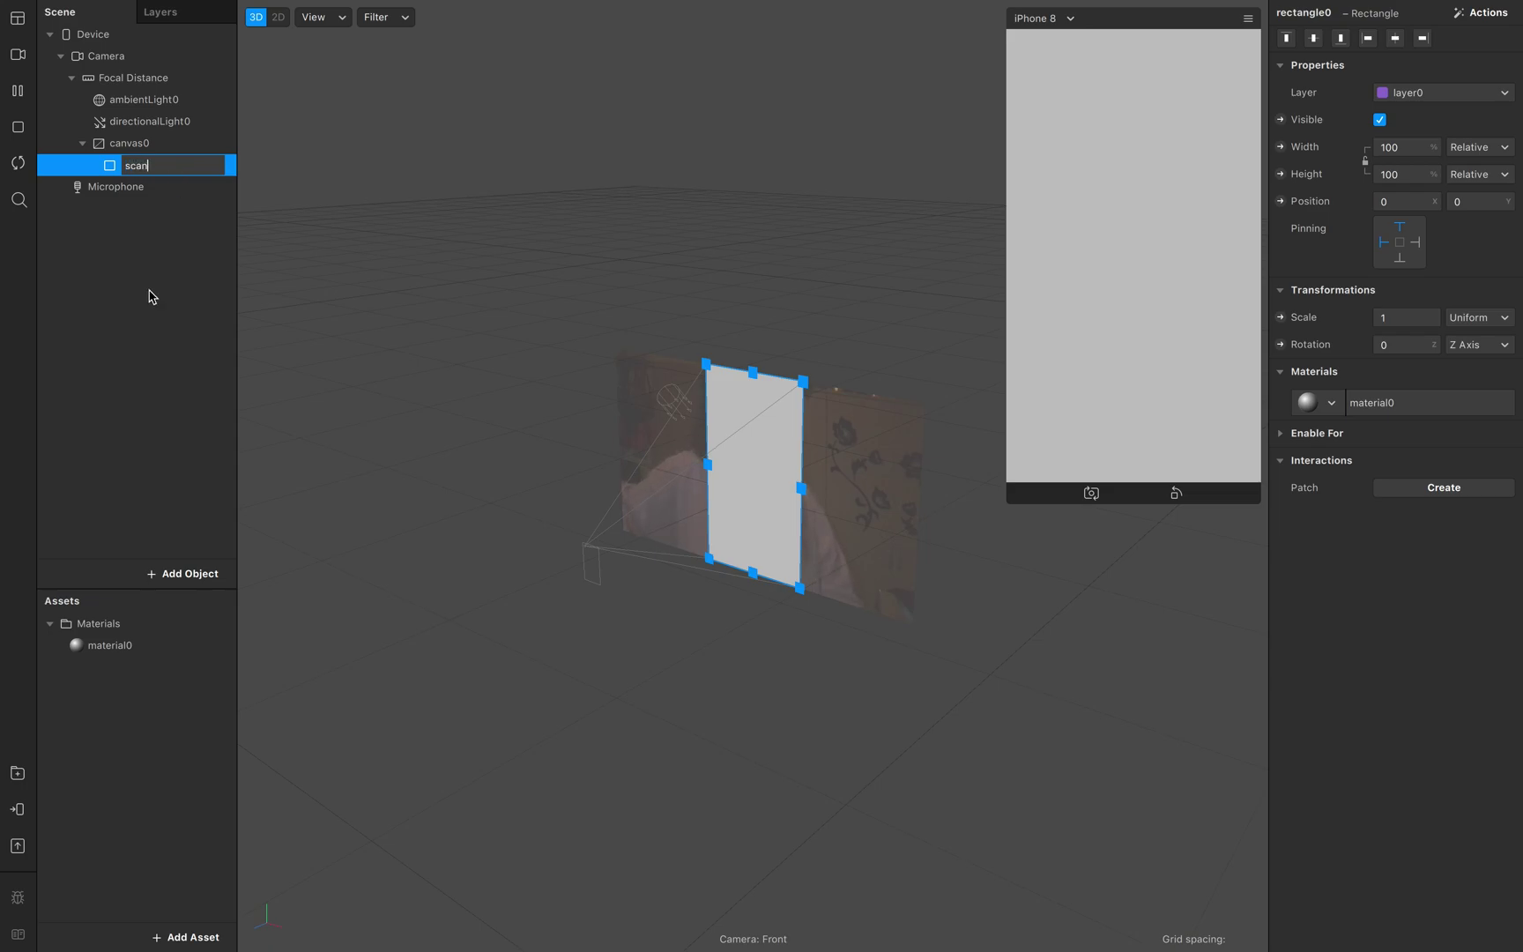
pyautogui.click(95, 599)
pyautogui.click(118, 650)
pyautogui.doubleClick(117, 652)
pyautogui.write('scan')
pyautogui.click(160, 725)
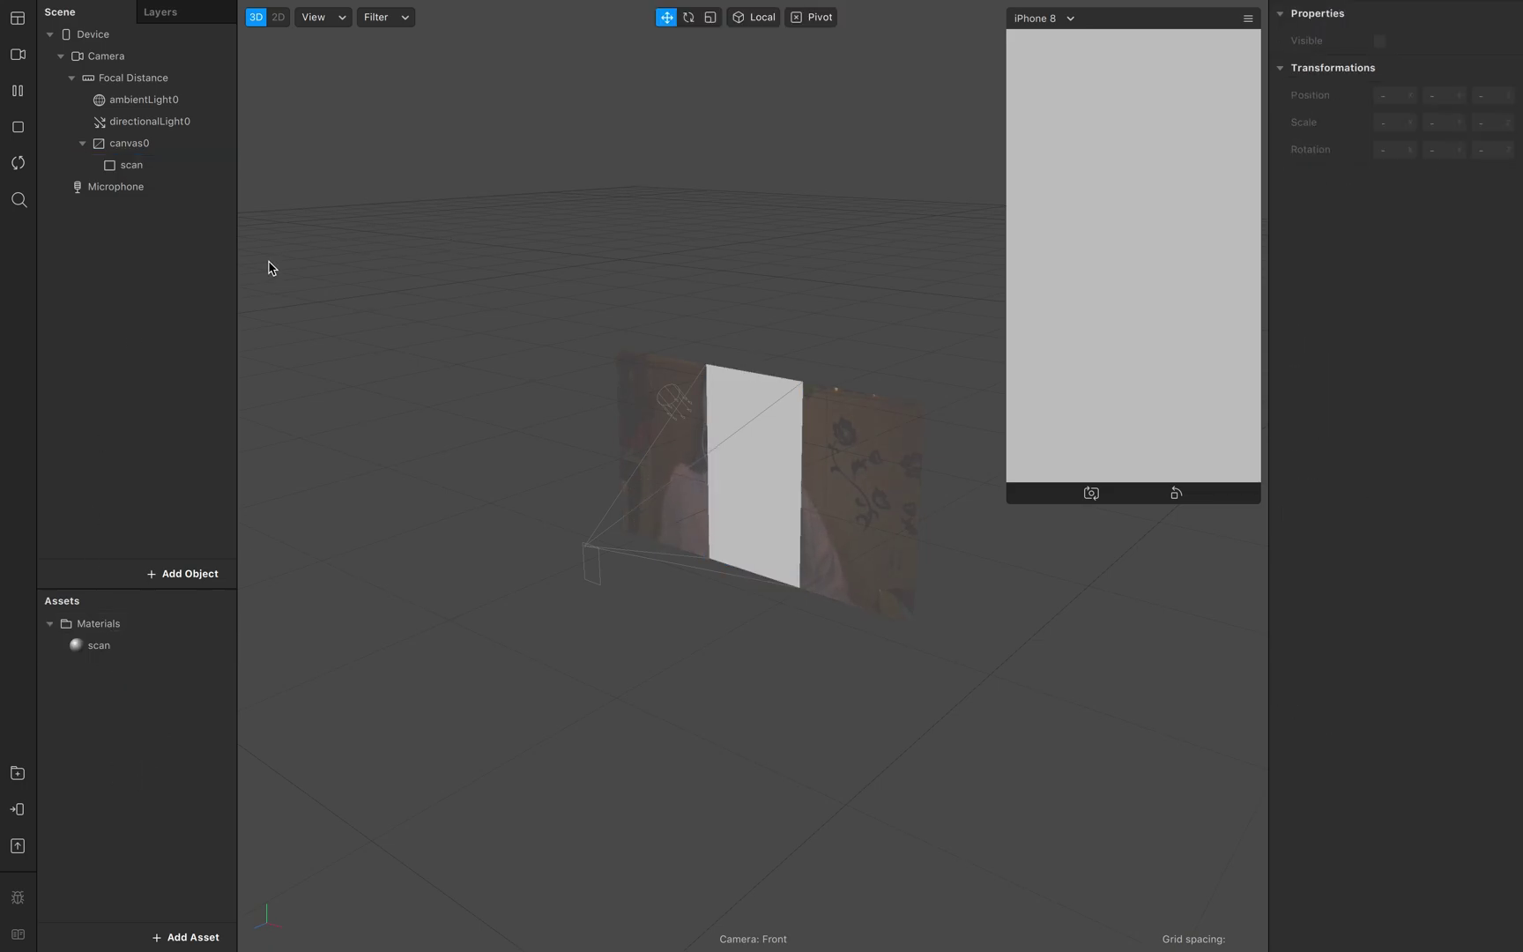
# - Set the scan material's shader type to Flat
pyautogui.click(113, 652)
pyautogui.click(1469, 46)
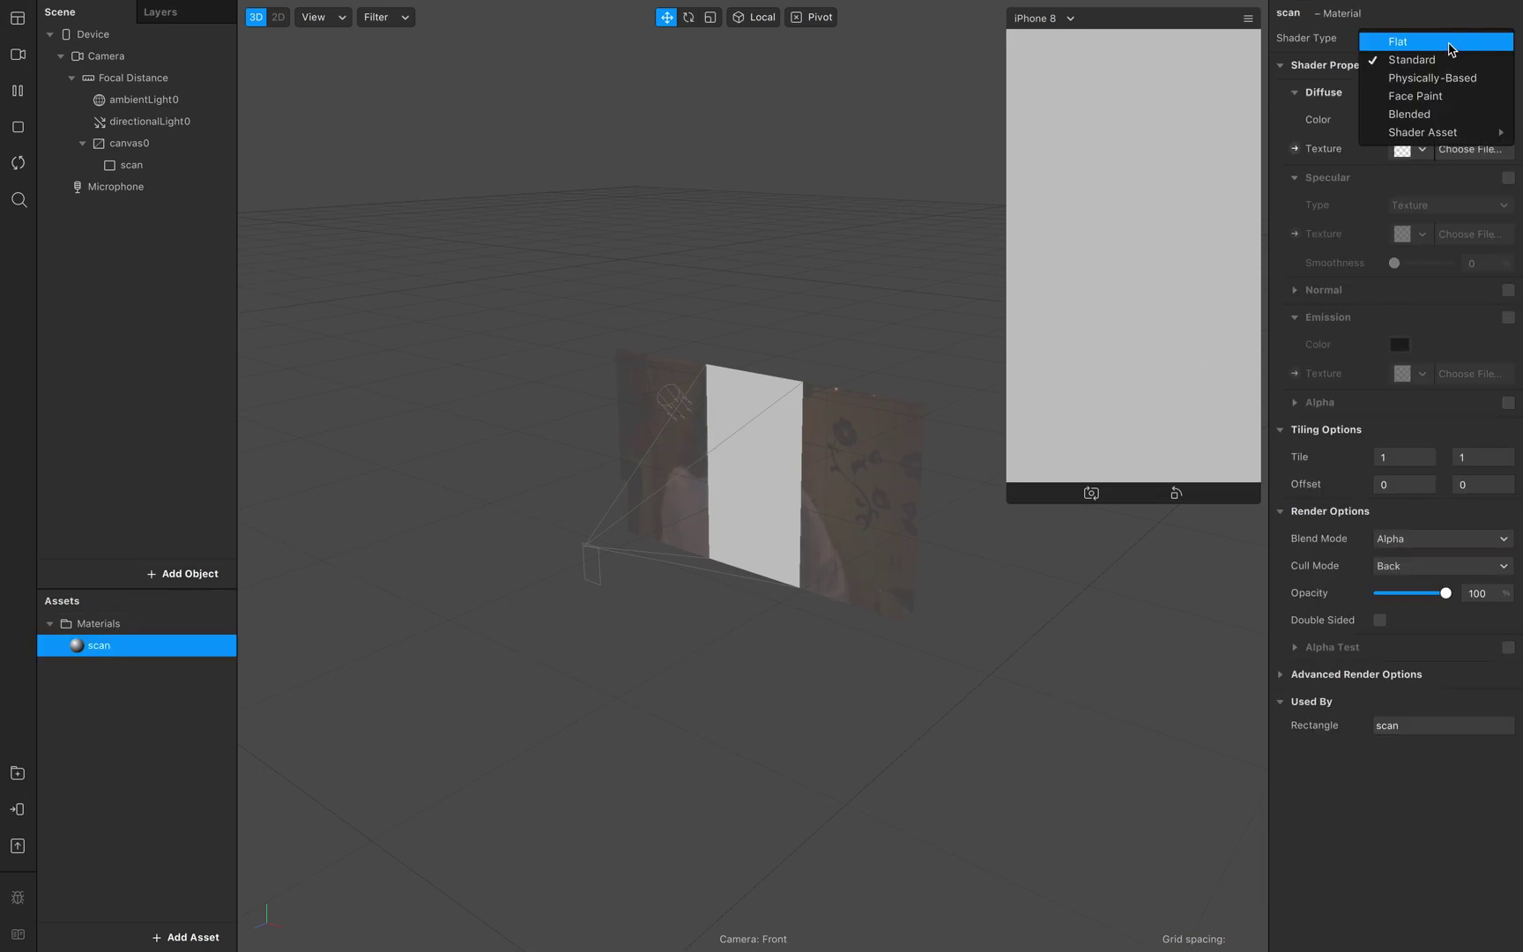
pyautogui.click(1454, 38)
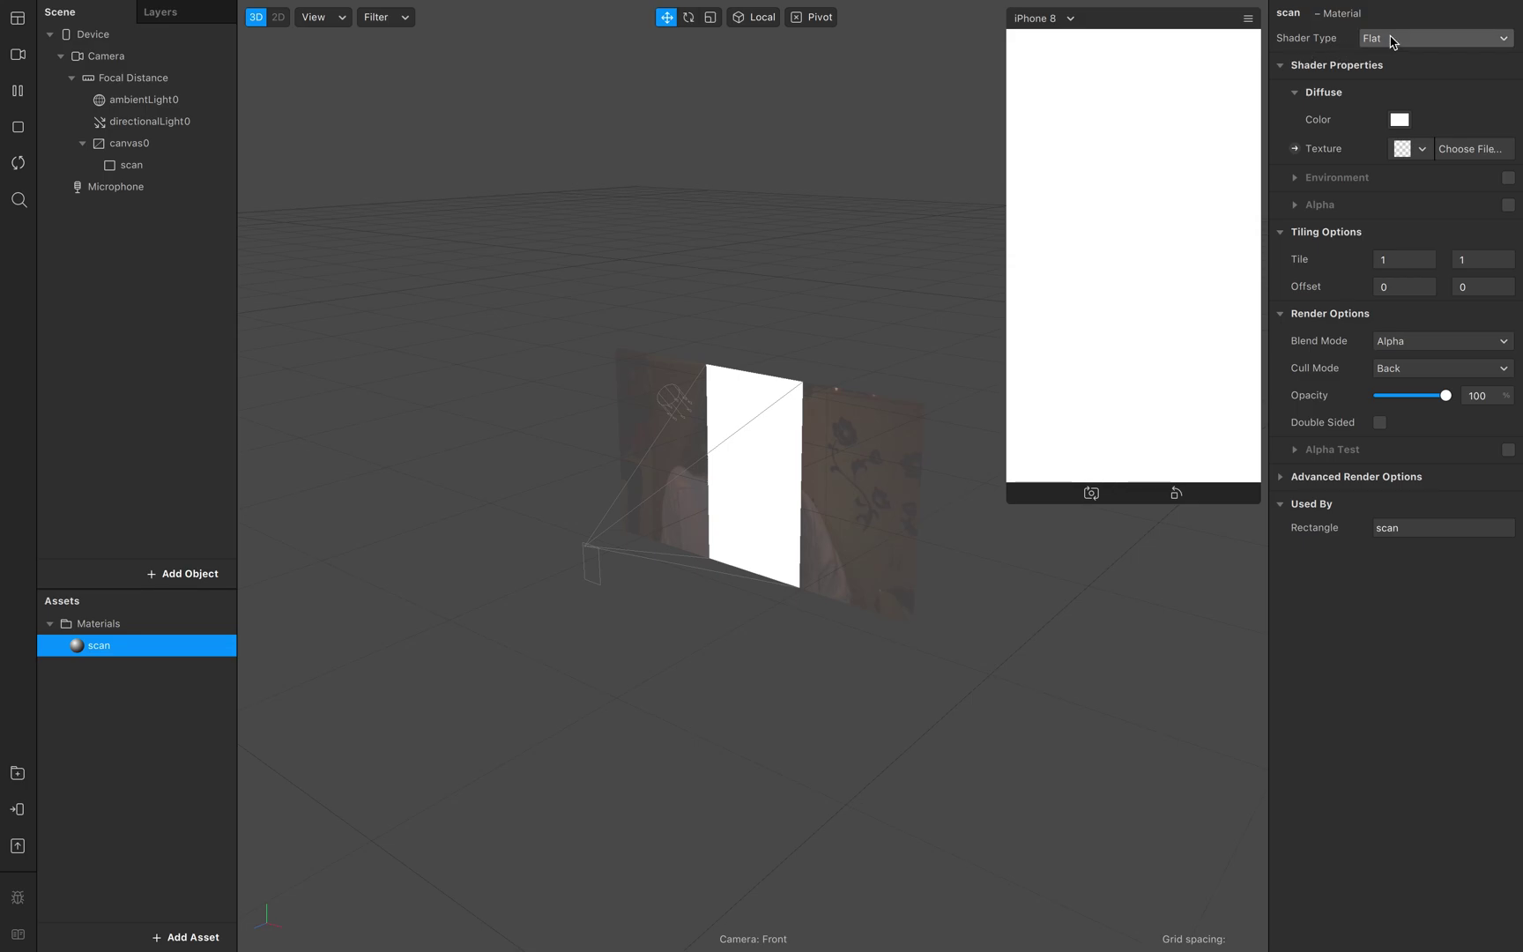
# - Show the Patch Editor
pyautogui.moveTo(480, 4)
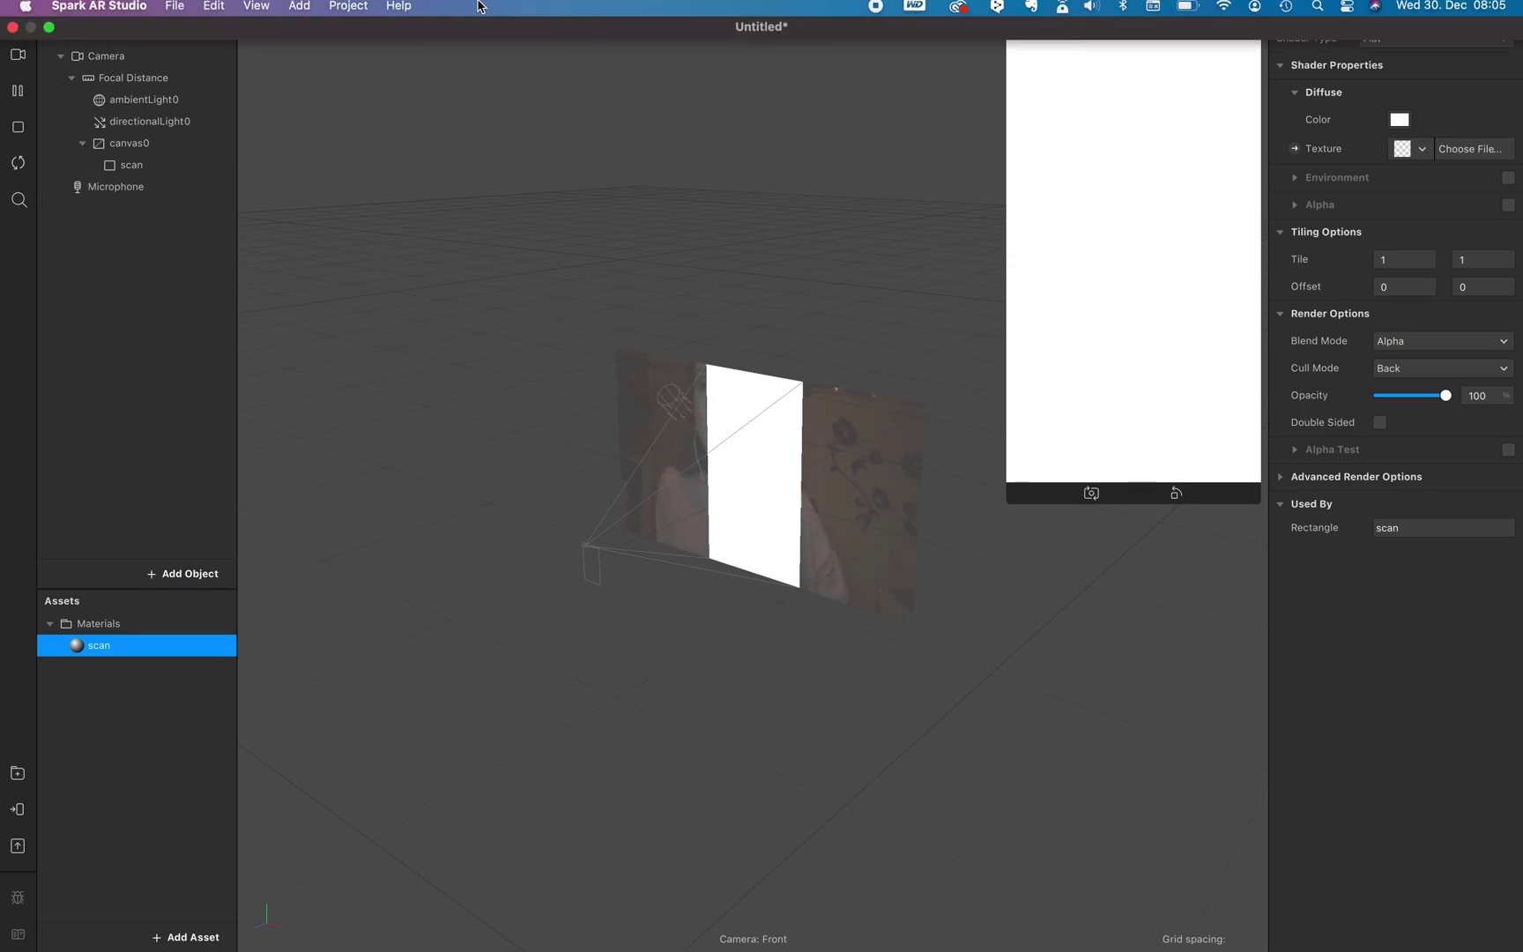
pyautogui.click(254, 12)
pyautogui.click(300, 35)
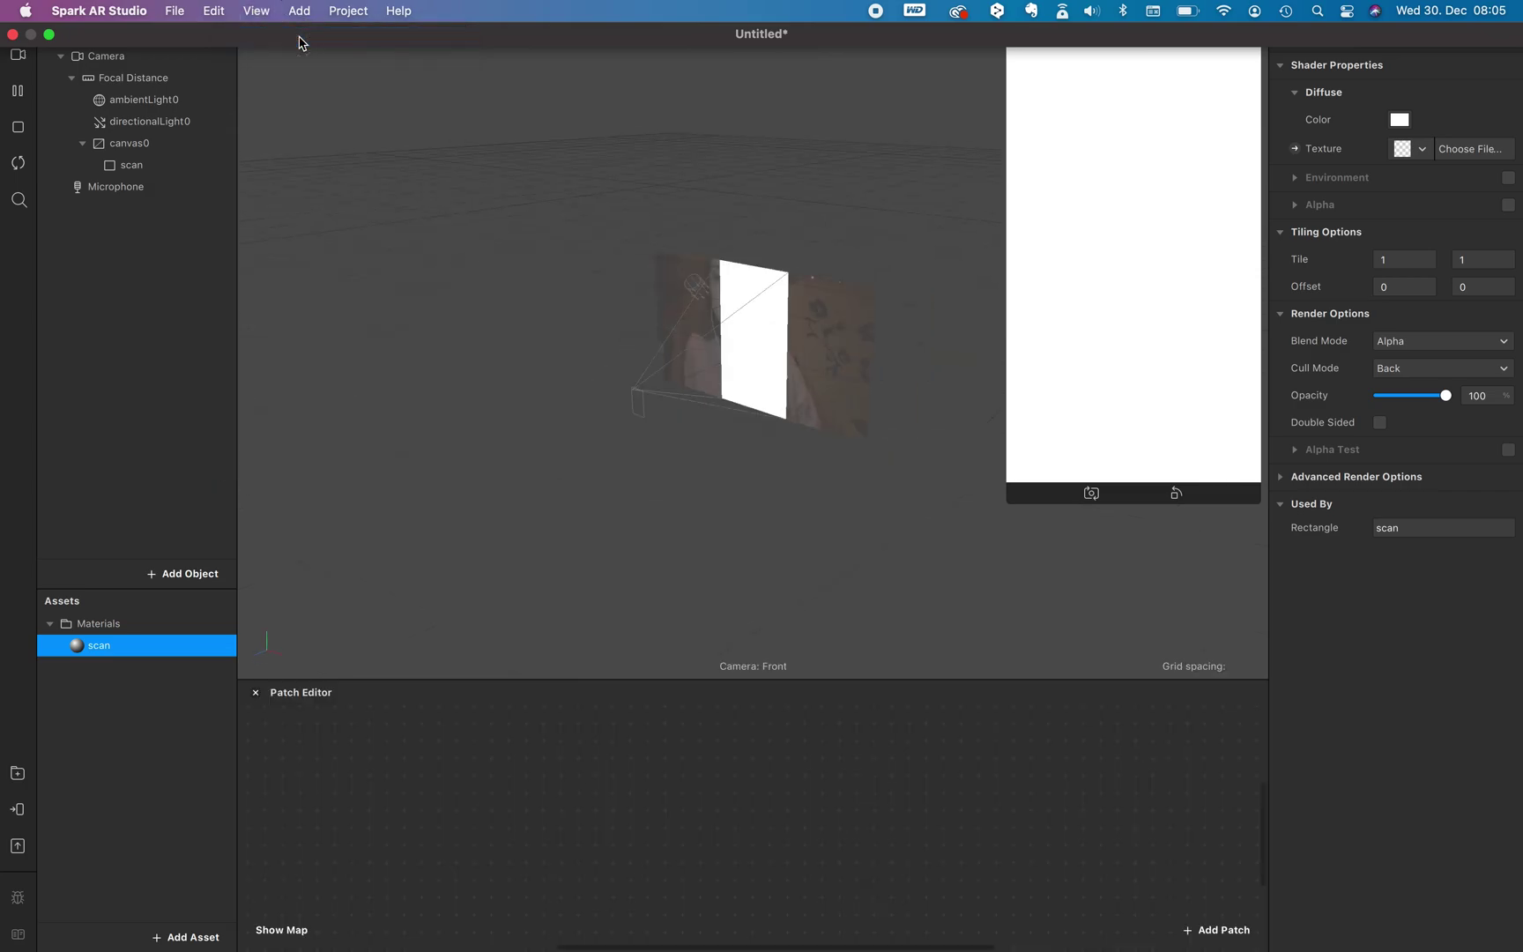
# - Create the default render pipeline for the Device
pyautogui.click(153, 322)
pyautogui.click(112, 37)
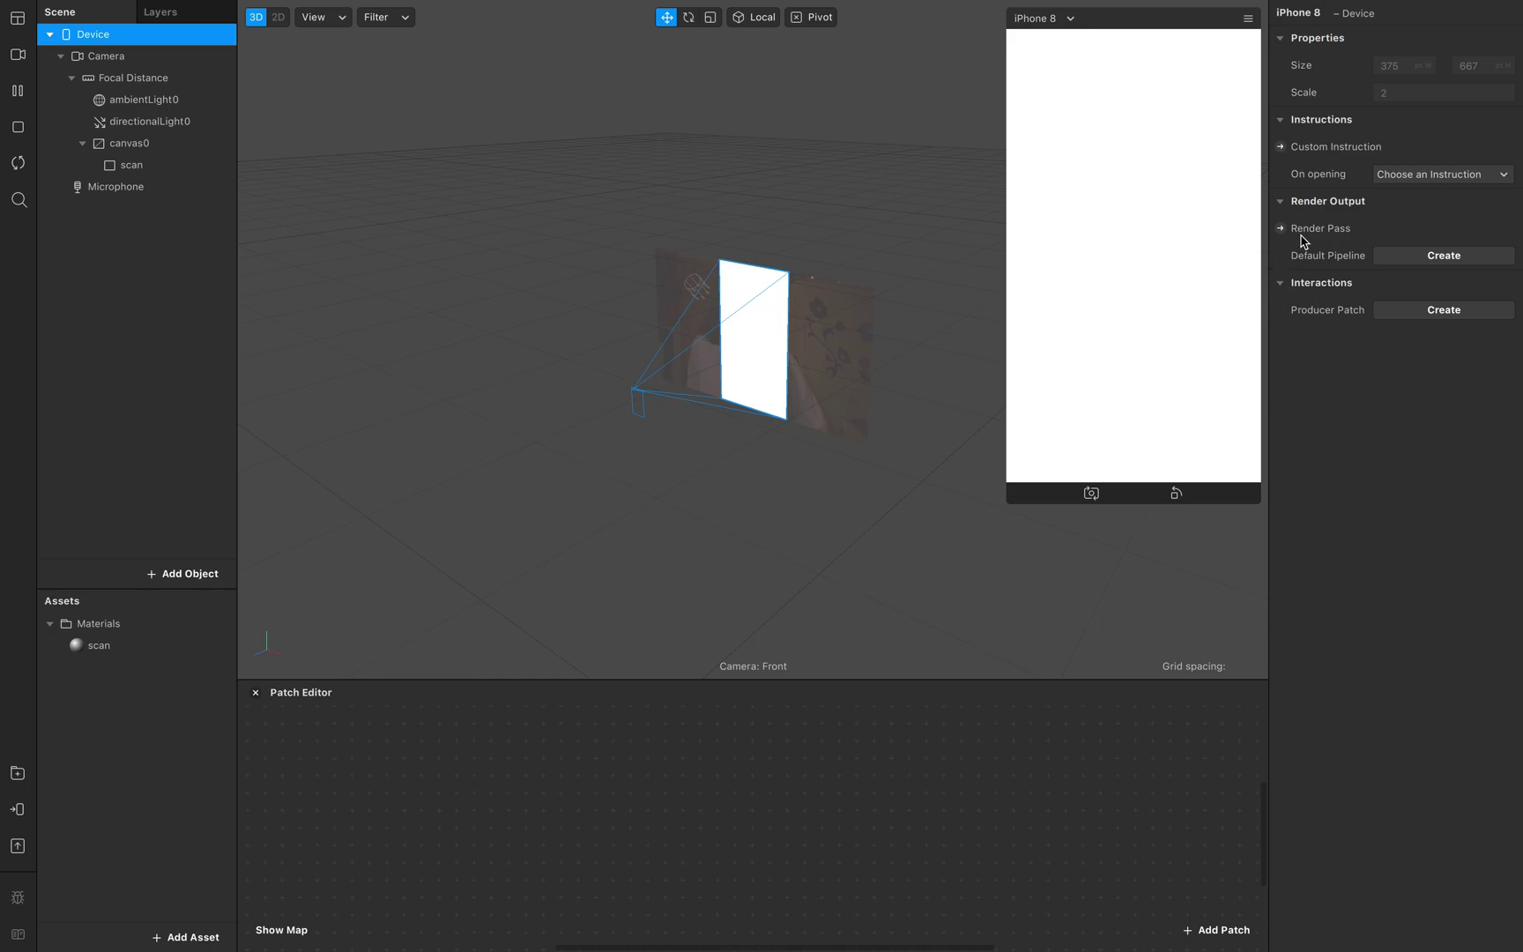
pyautogui.click(1431, 258)
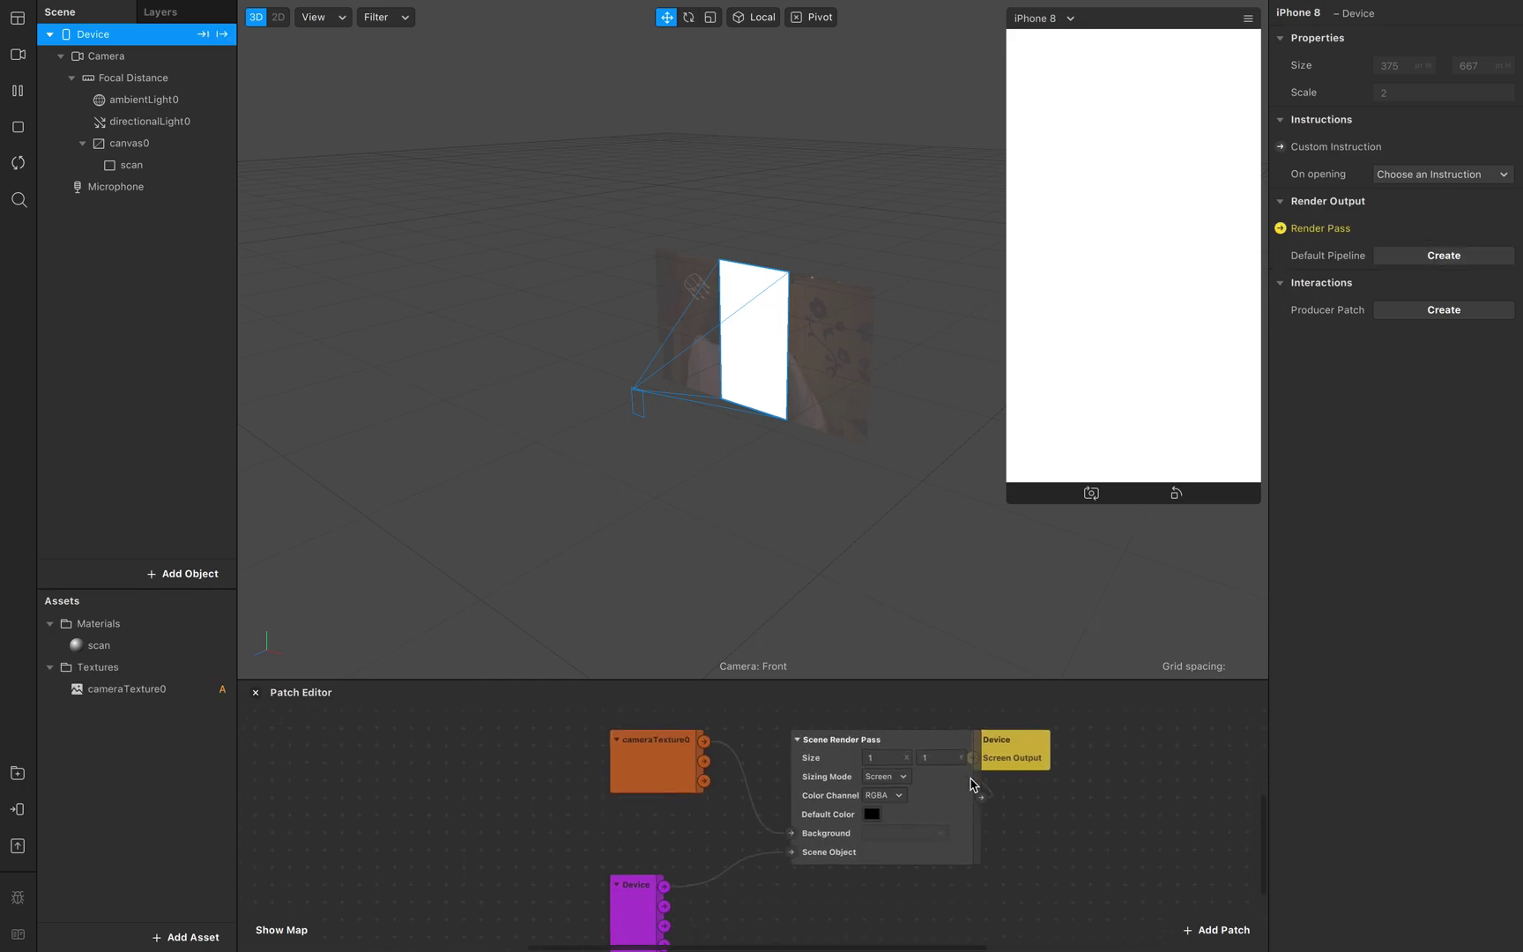
# - Enlarge the Patch Editor and spread out the pipeline patches, with cameraTexture0 below the purple Device patch and the Screen Output patch clear of the render pass
pyautogui.moveTo(937, 677); pyautogui.dragTo(941, 482)
pyautogui.moveTo(1023, 613); pyautogui.dragTo(1095, 613)
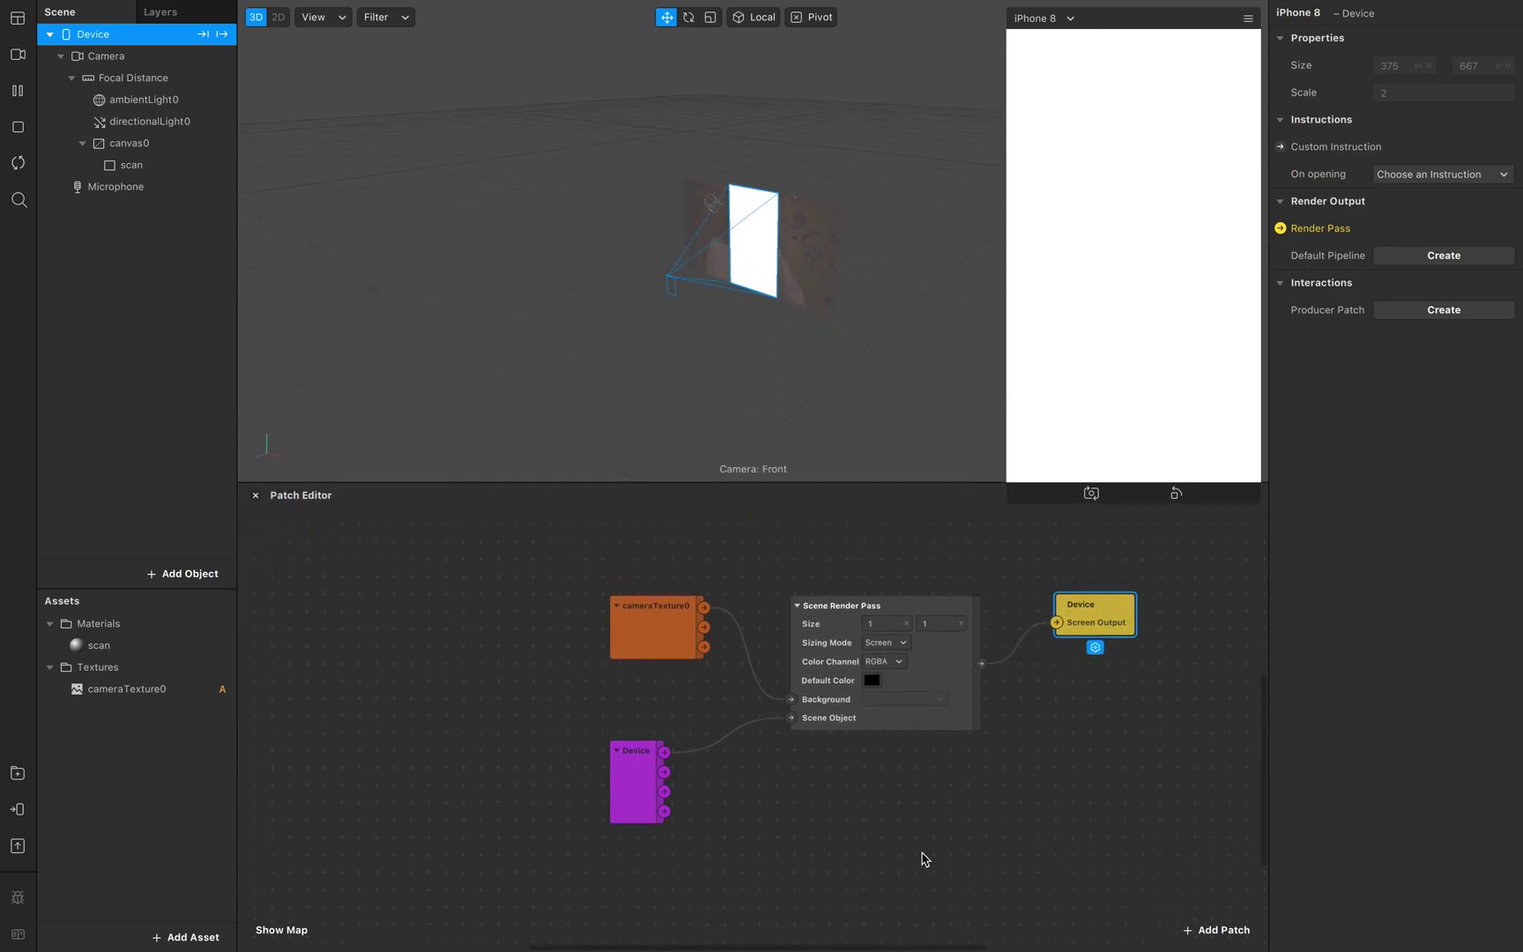
pyautogui.hscroll(5, 916, 855)
pyautogui.moveTo(552, 619); pyautogui.dragTo(553, 881)
pyautogui.moveTo(526, 793); pyautogui.dragTo(533, 663)
pyautogui.moveTo(982, 606); pyautogui.dragTo(945, 640)
pyautogui.scroll(-5, 936, 686)
pyautogui.hscroll(3, 935, 688)
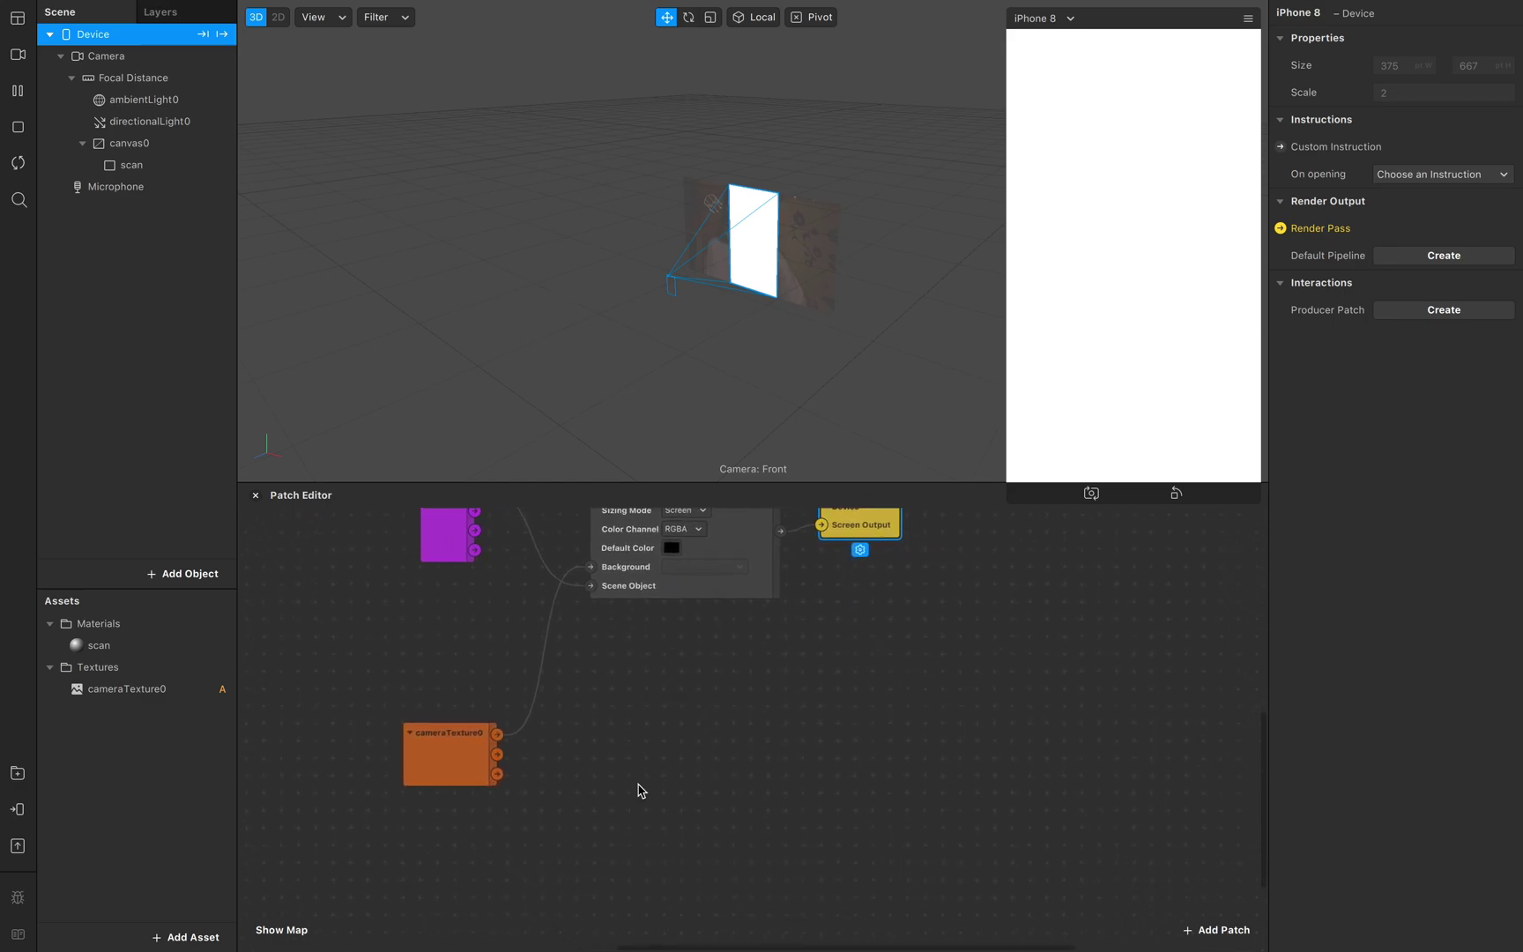
# - Add a Mix patch fed by the first output of cameraTexture0
pyautogui.moveTo(491, 742); pyautogui.dragTo(652, 791)
pyautogui.write('mix')
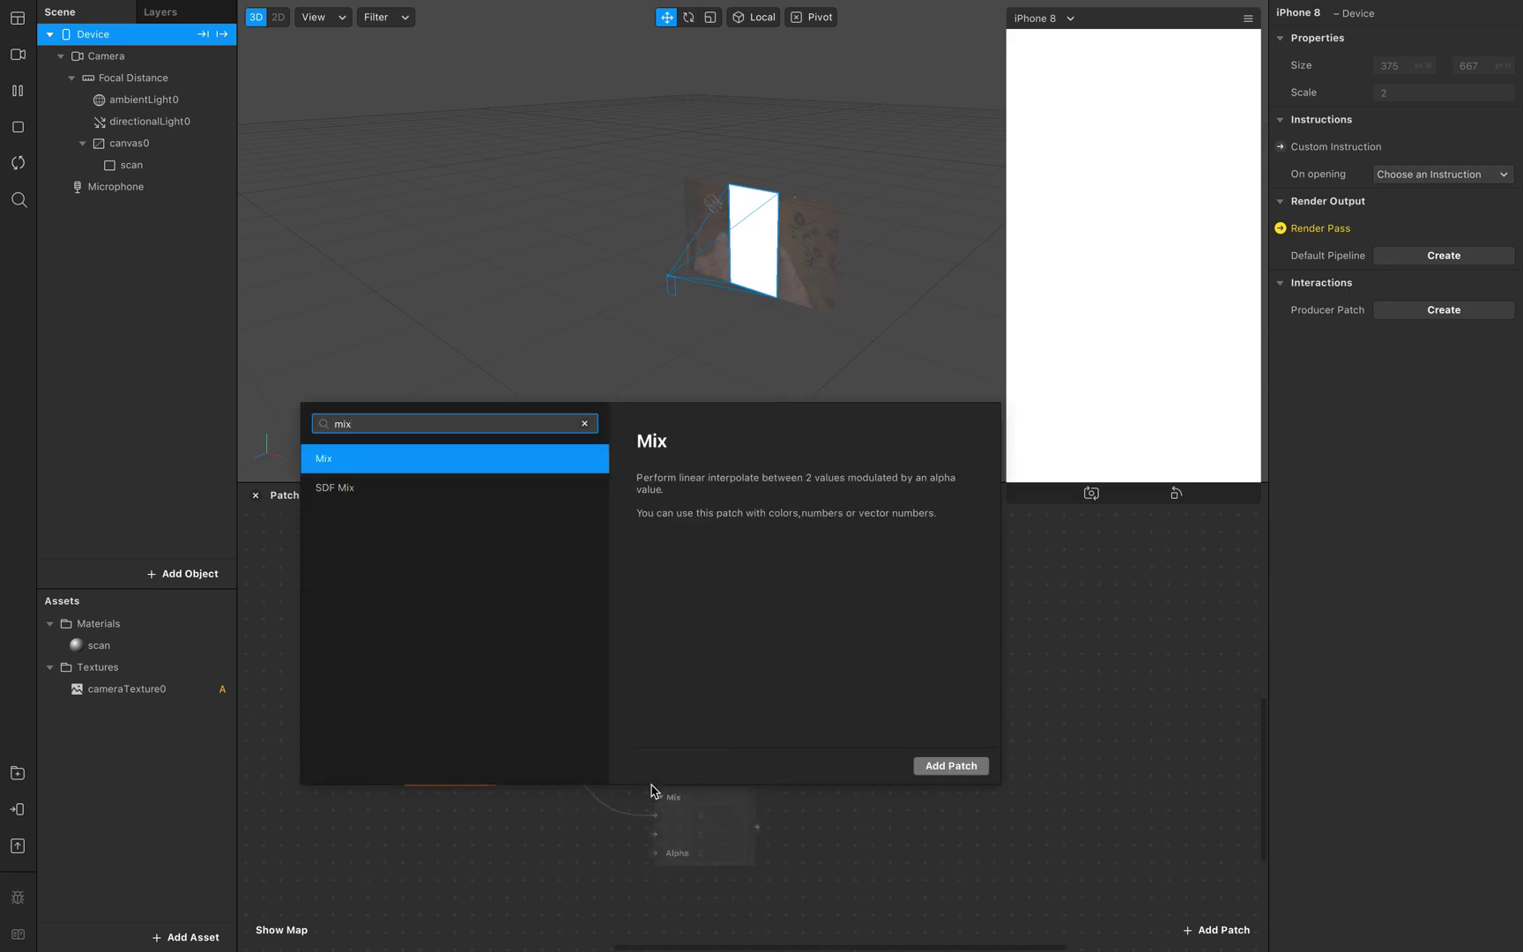
pyautogui.press('Return')
pyautogui.scroll(-3, 661, 766)
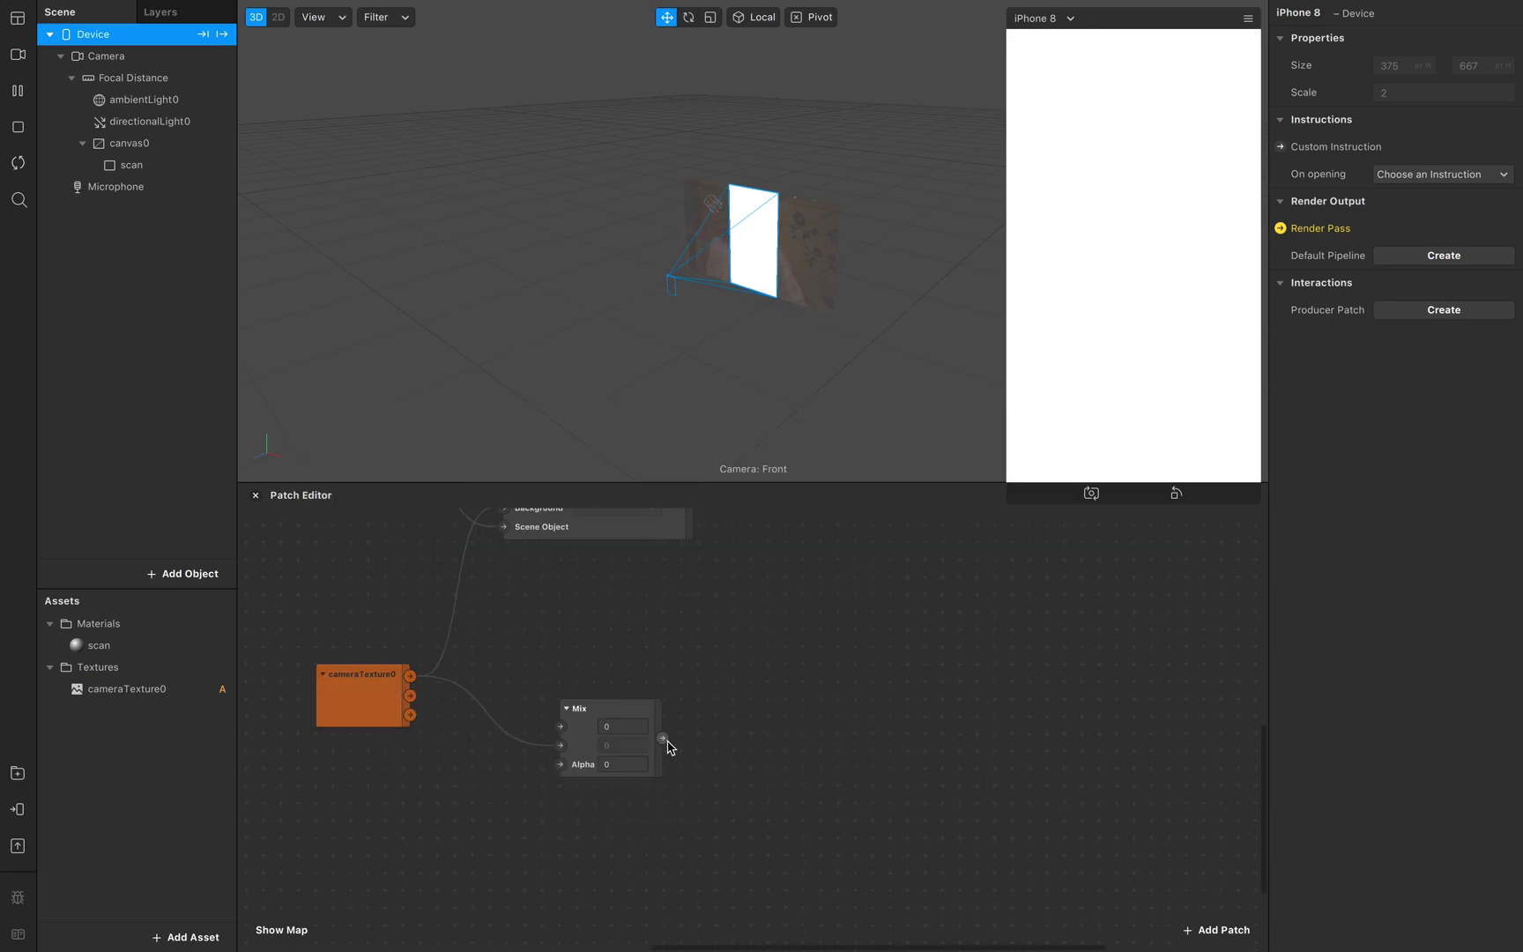
# - Add a Shader Render Pass patch fed by the Mix output and place it close beside the Mix patch
pyautogui.moveTo(665, 742); pyautogui.dragTo(751, 739)
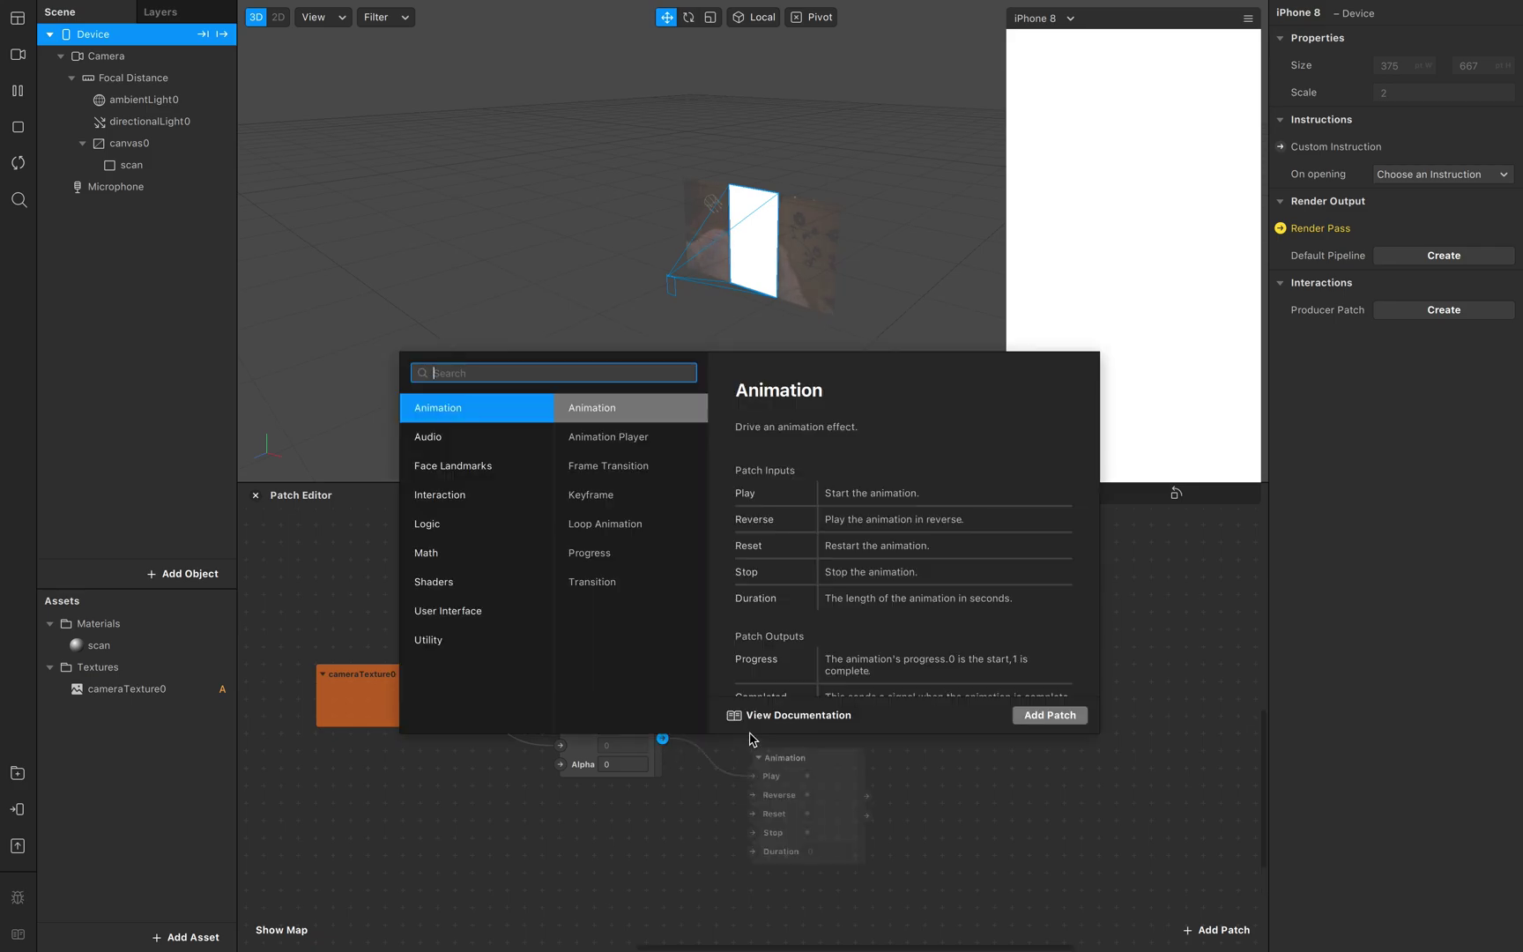
pyautogui.write('sha')
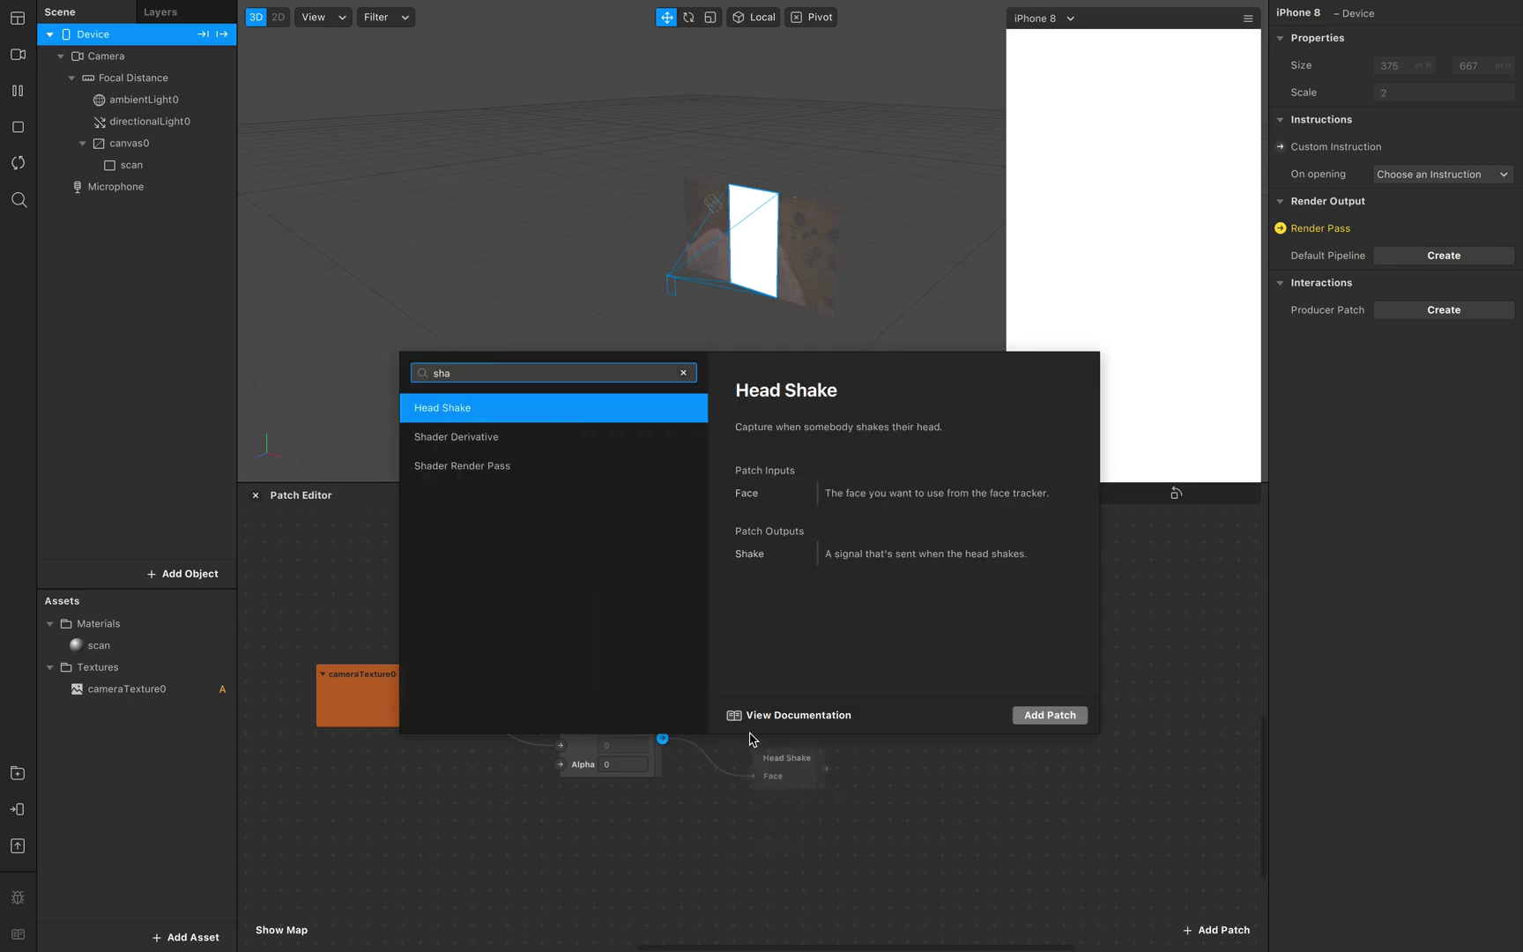
pyautogui.press('Down')
pyautogui.press('Down')
pyautogui.press('Return')
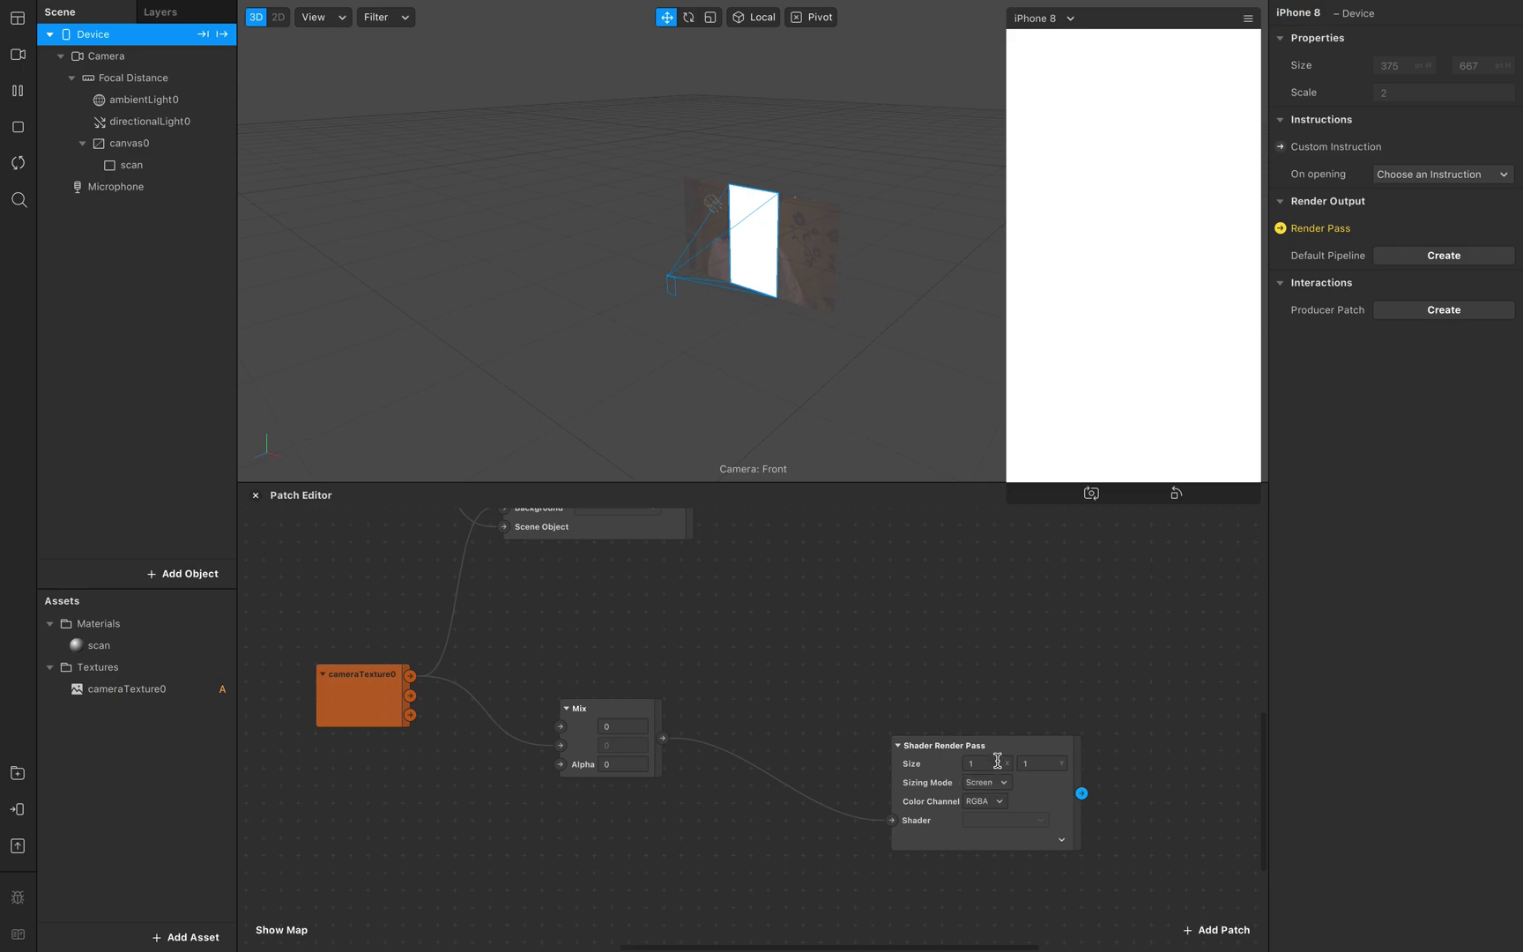
pyautogui.moveTo(1010, 754); pyautogui.dragTo(805, 730)
pyautogui.hscroll(5, 826, 737)
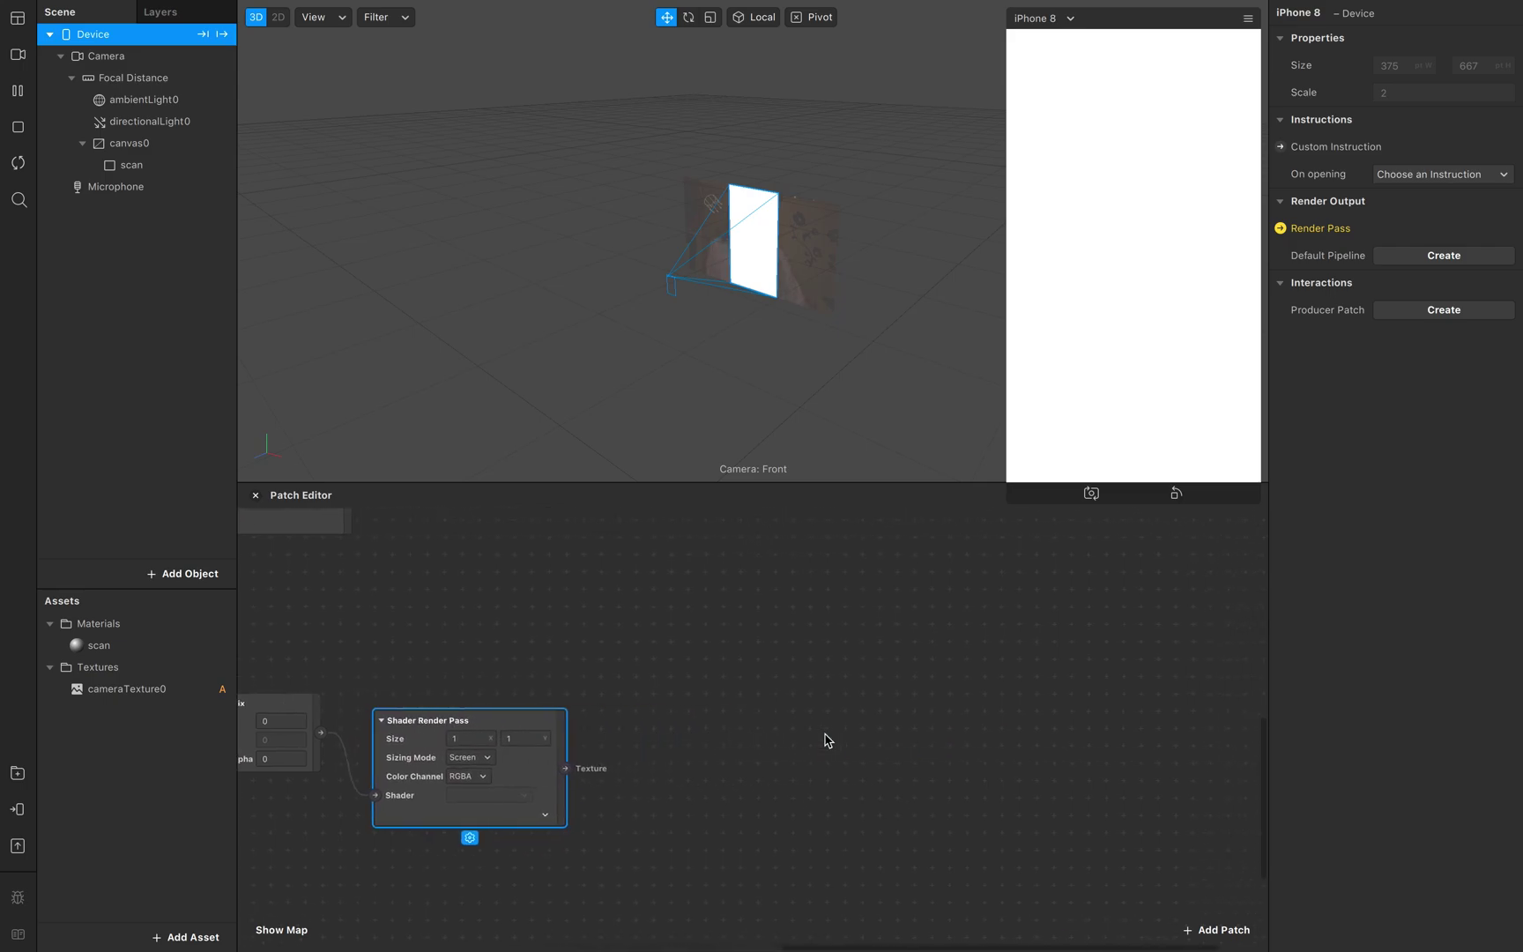
# - Add a Delay Frame patch with its Render Pass input fed by the Shader Render Pass texture
pyautogui.moveTo(627, 771); pyautogui.dragTo(676, 704)
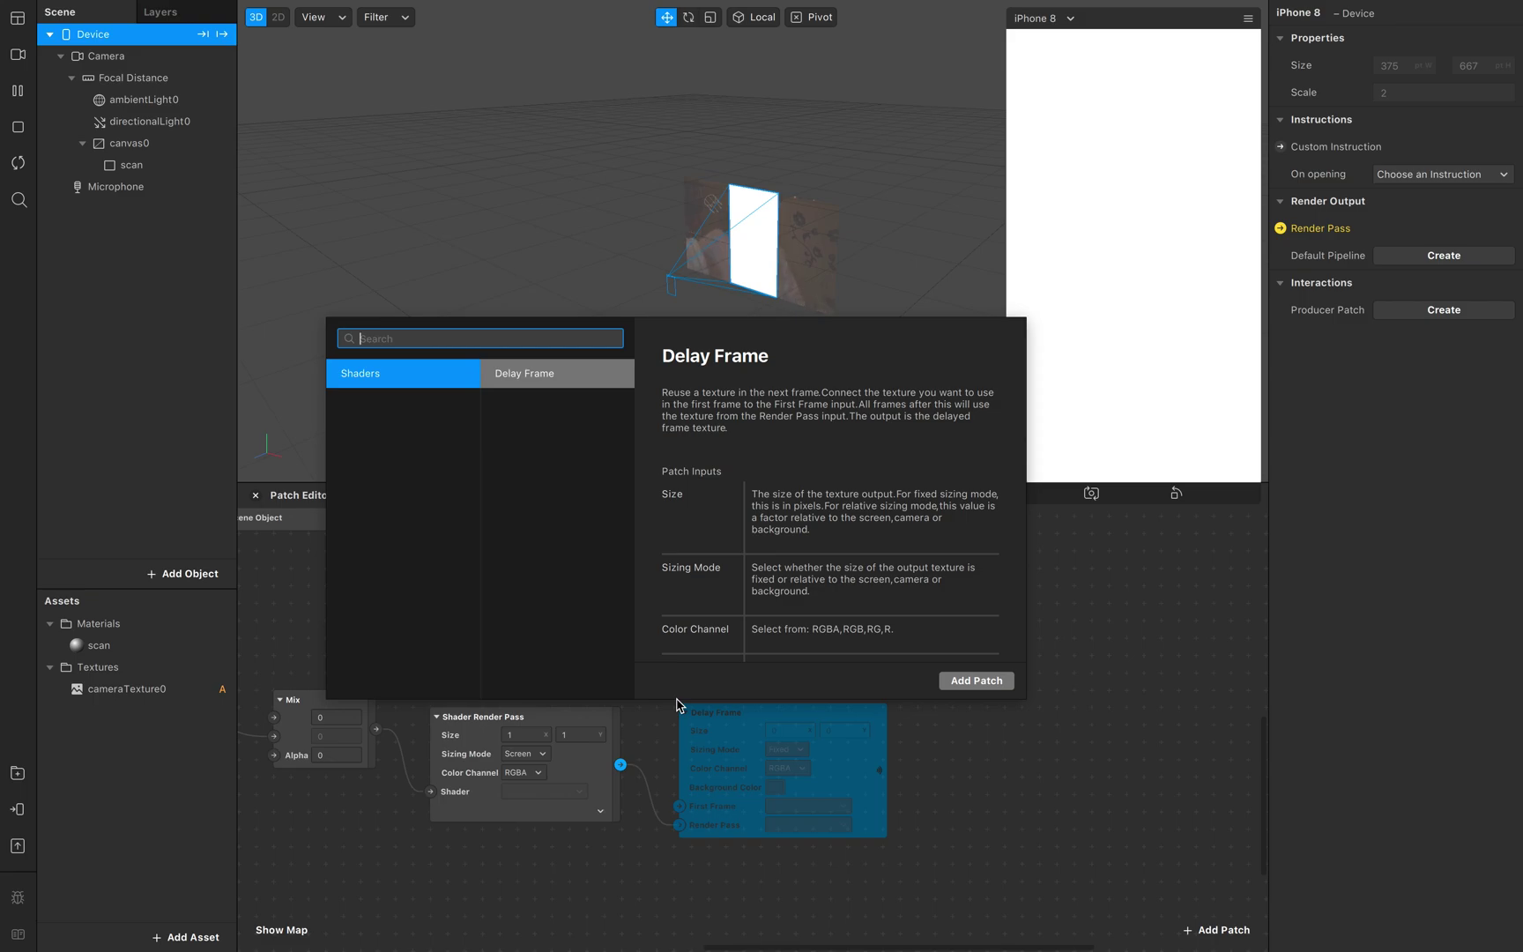
pyautogui.click(543, 379)
pyautogui.click(985, 682)
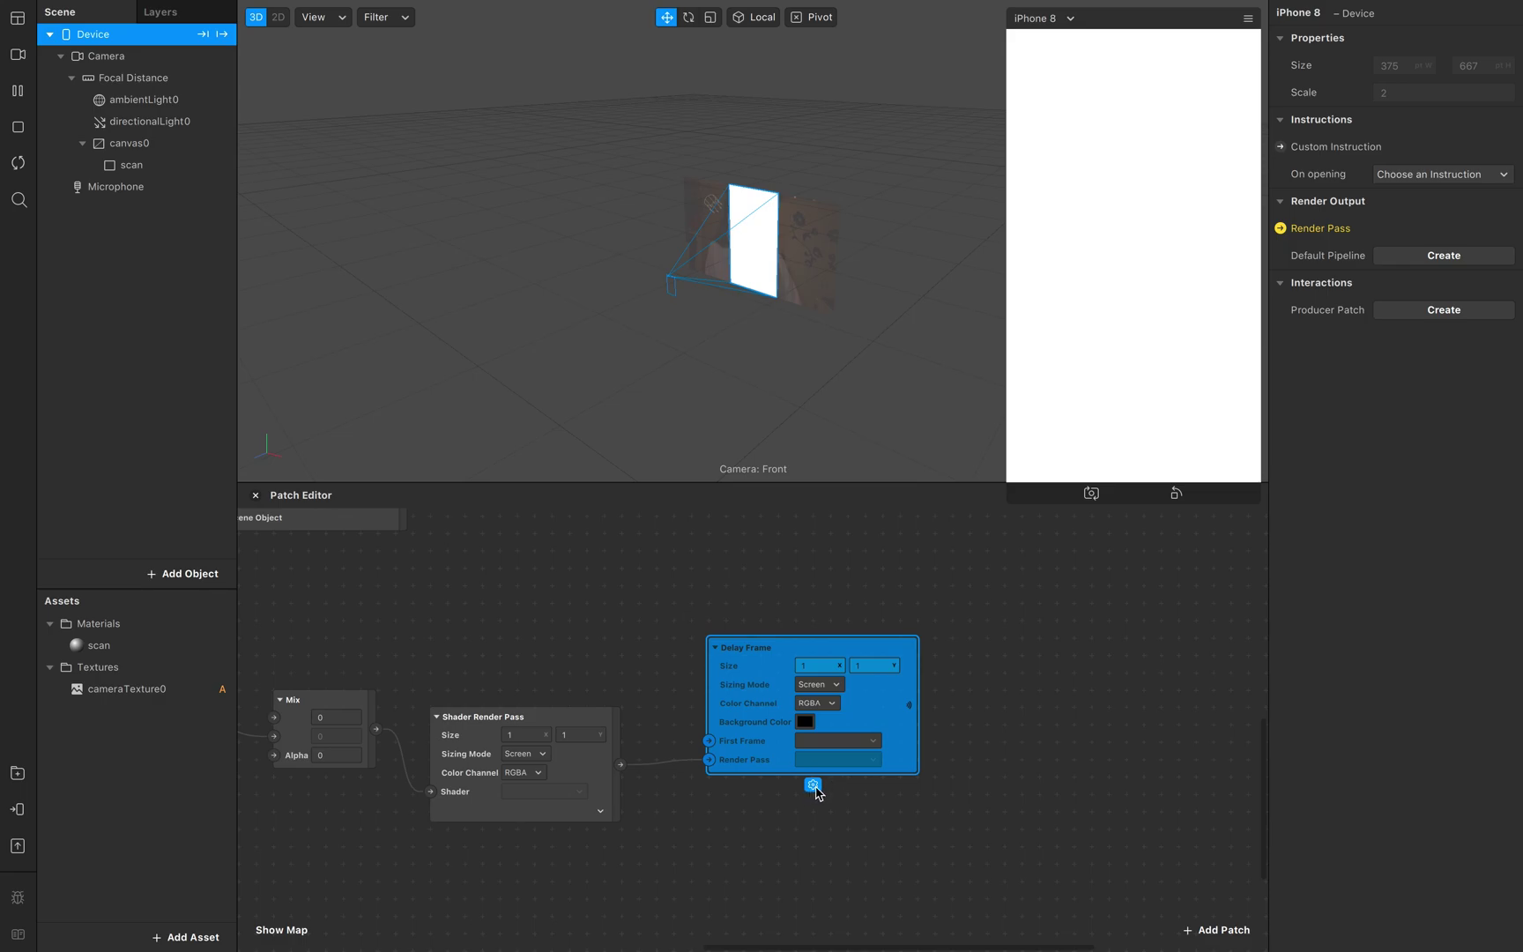
# - Make a receiver for the Delay Frame patch and place it beside the inputs of the Mix patch
pyautogui.click(813, 785)
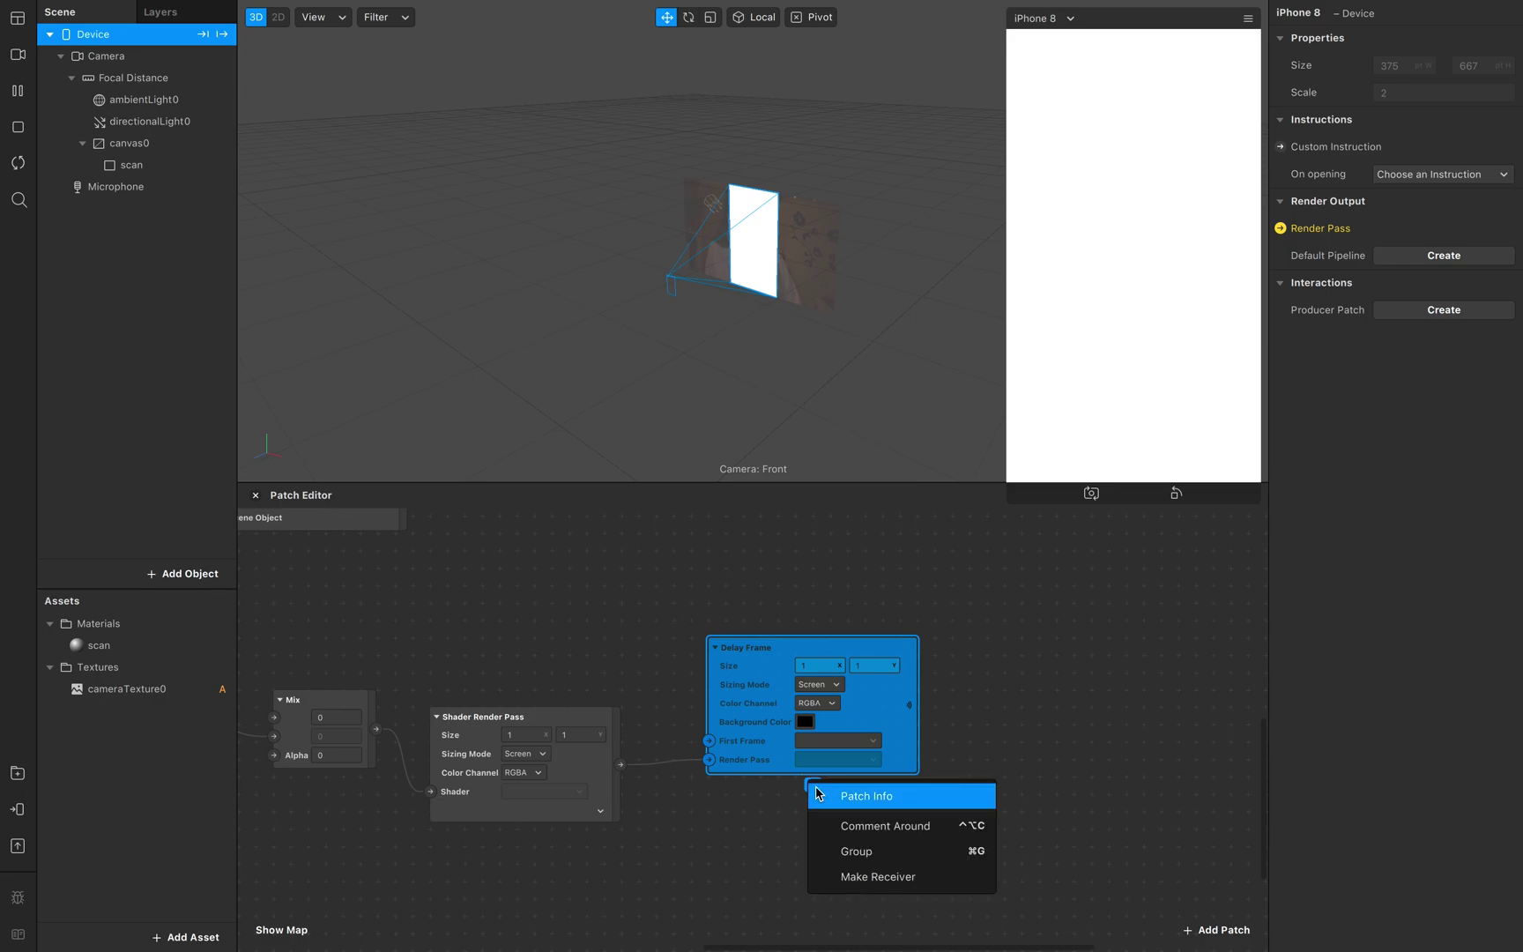
pyautogui.click(852, 877)
pyautogui.hscroll(-5, 1017, 764)
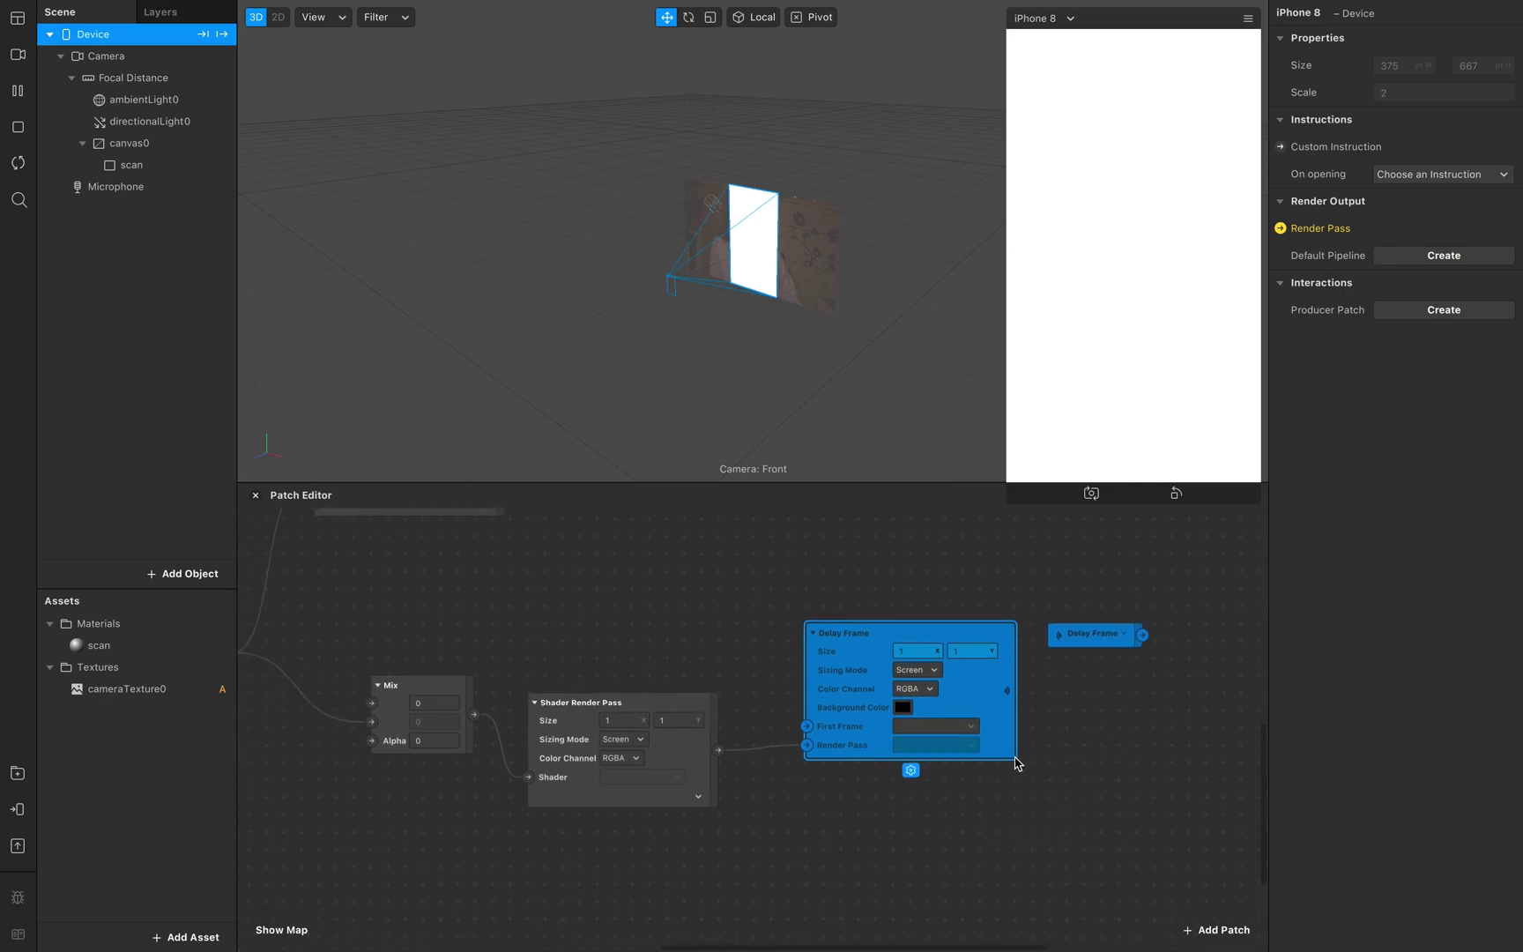
pyautogui.moveTo(1160, 644); pyautogui.dragTo(338, 752)
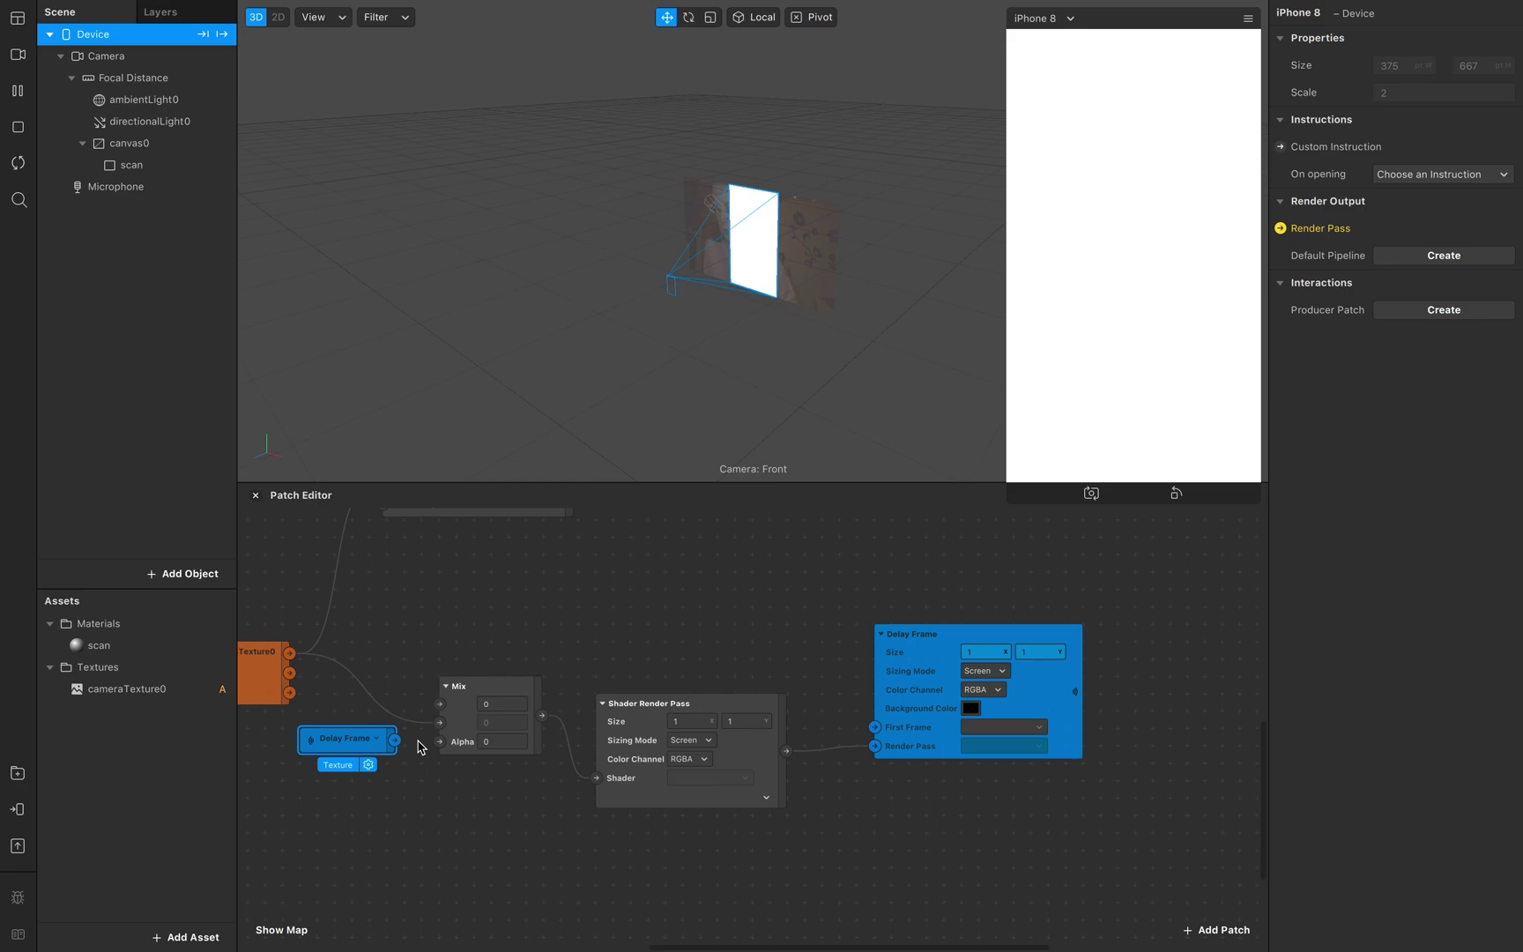
# - Connect cameraTexture0 to the Mix patch's first input and the Delay Frame receiver to its second input
pyautogui.moveTo(289, 653); pyautogui.dragTo(359, 721)
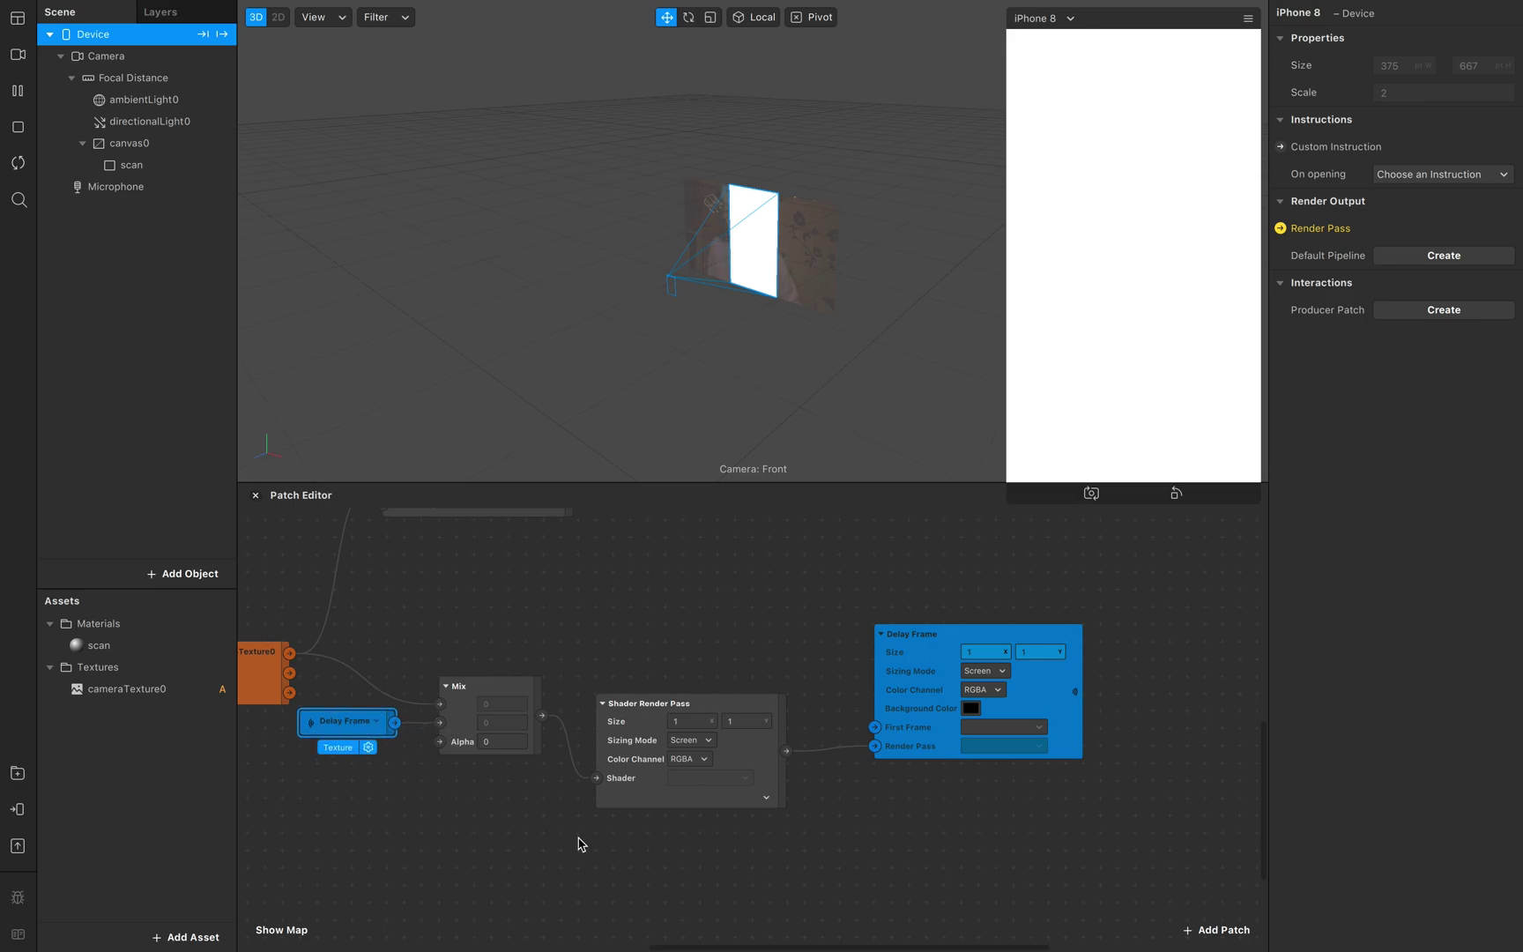
pyautogui.click(744, 716)
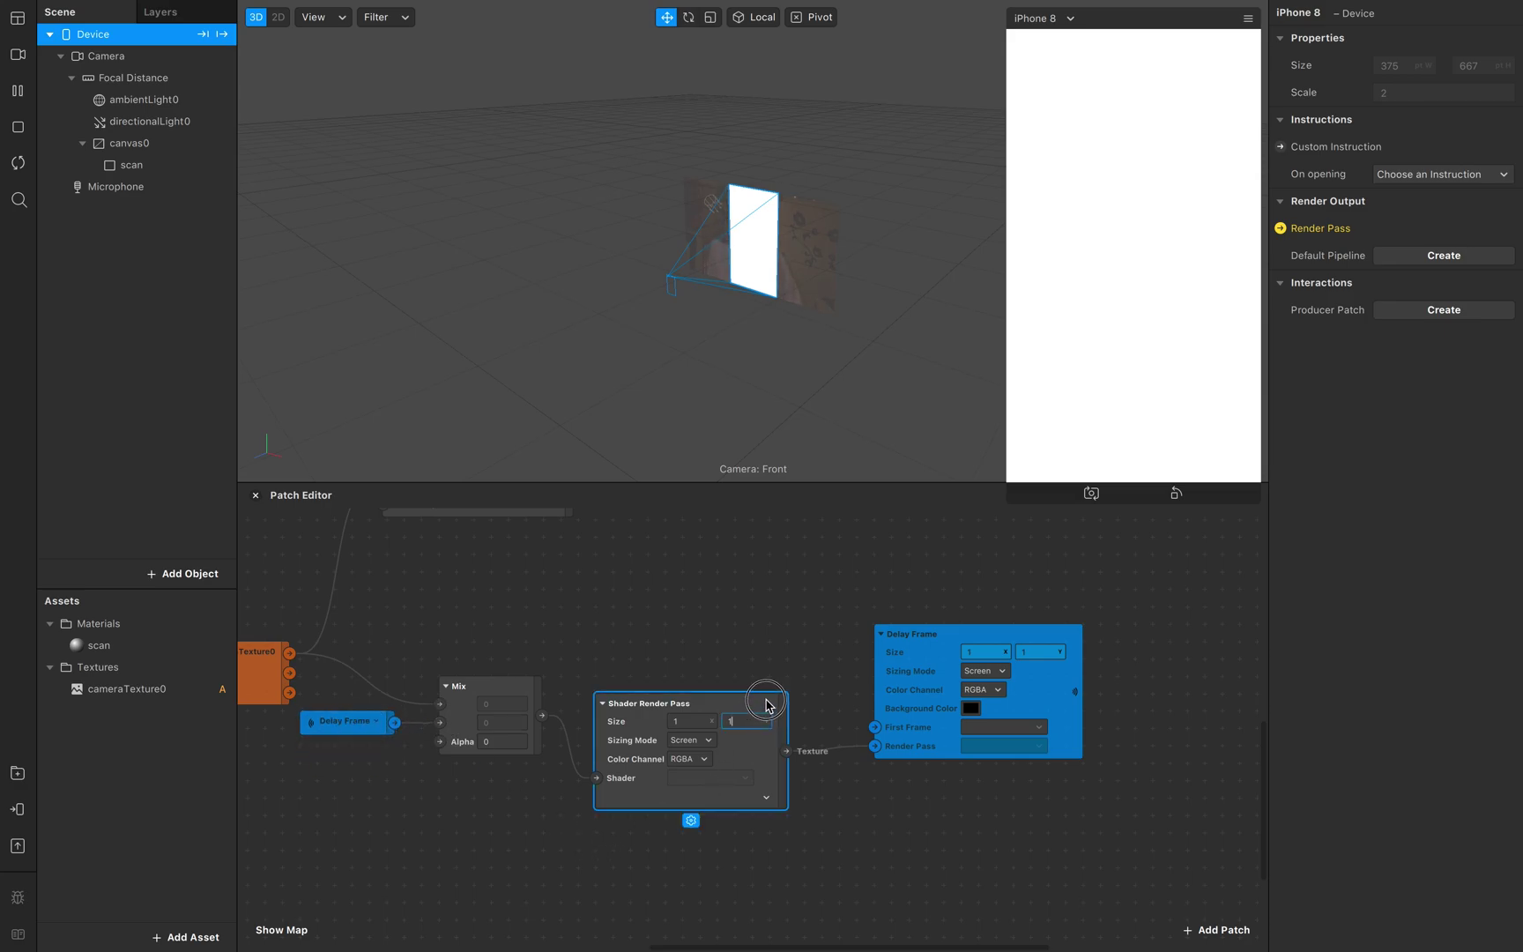
pyautogui.click(818, 683)
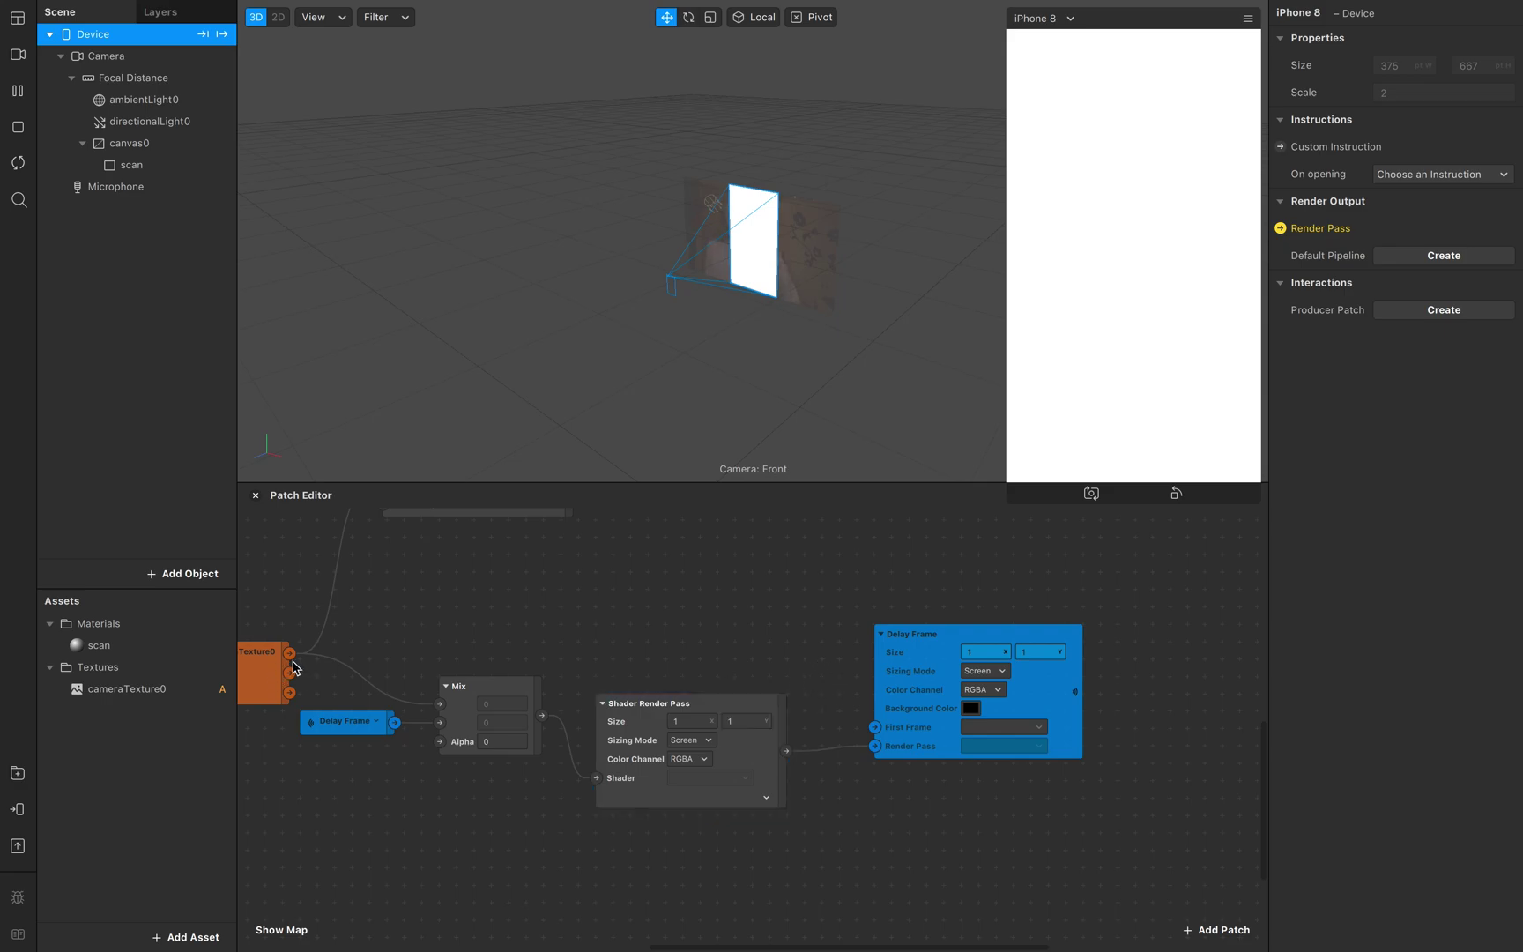
# - Connect the cameraTexture0 texture output to the Delay Frame patch's First Frame input
pyautogui.hscroll(-5, 364, 661)
pyautogui.moveTo(380, 661); pyautogui.dragTo(964, 737)
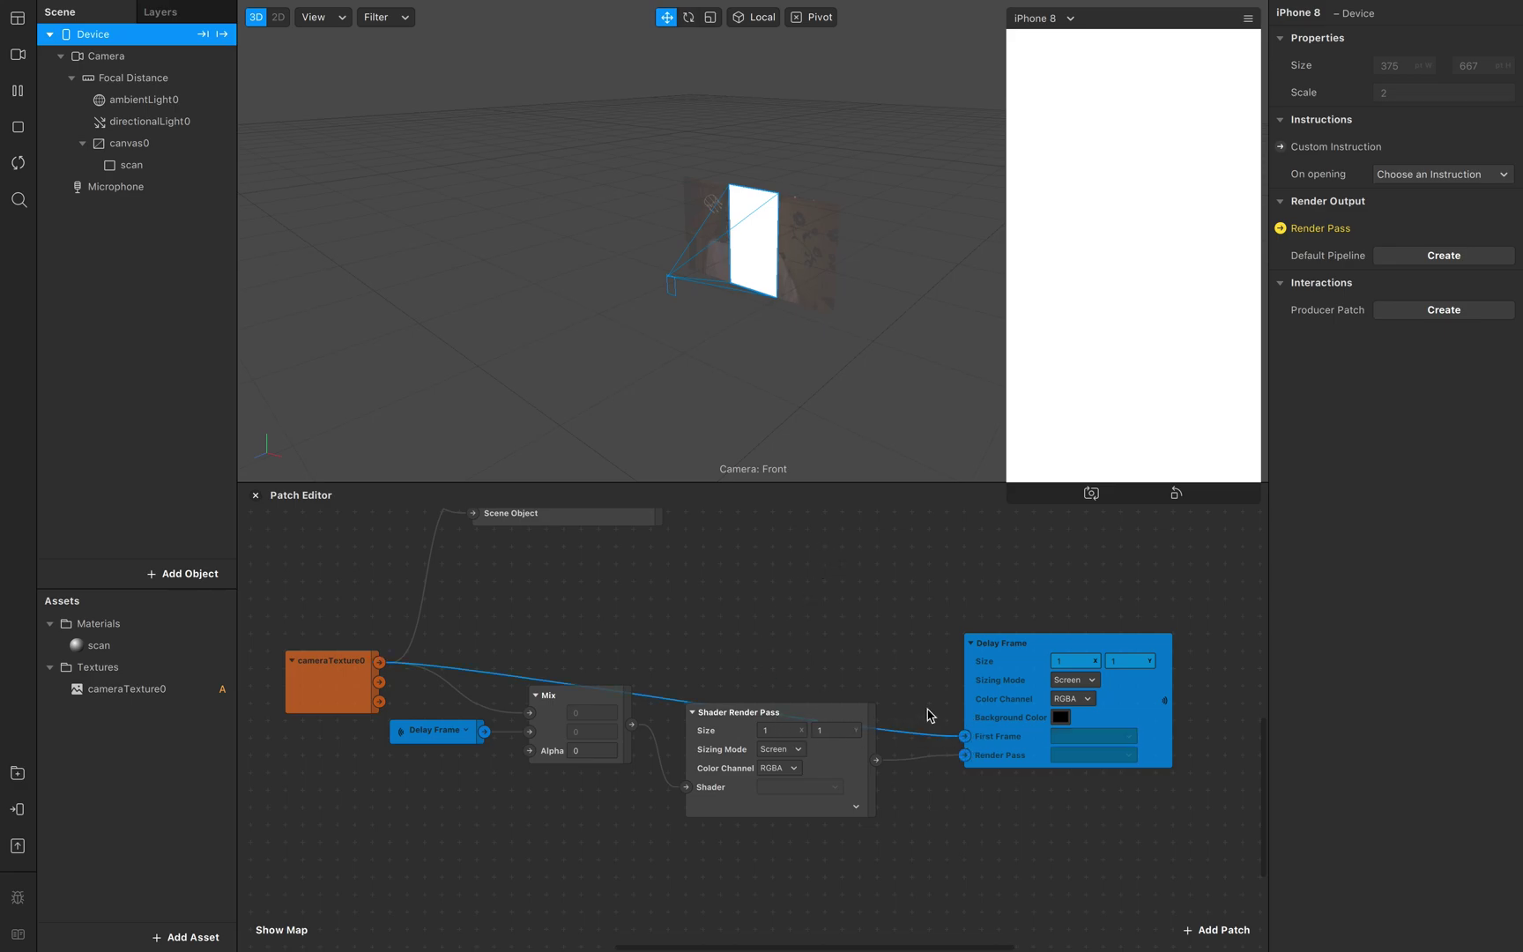
# - Create a texture patch for the scan material and feed its Diffuse Texture from the Shader Render Pass output
pyautogui.scroll(-3, 931, 715)
pyautogui.scroll(-4, 916, 714)
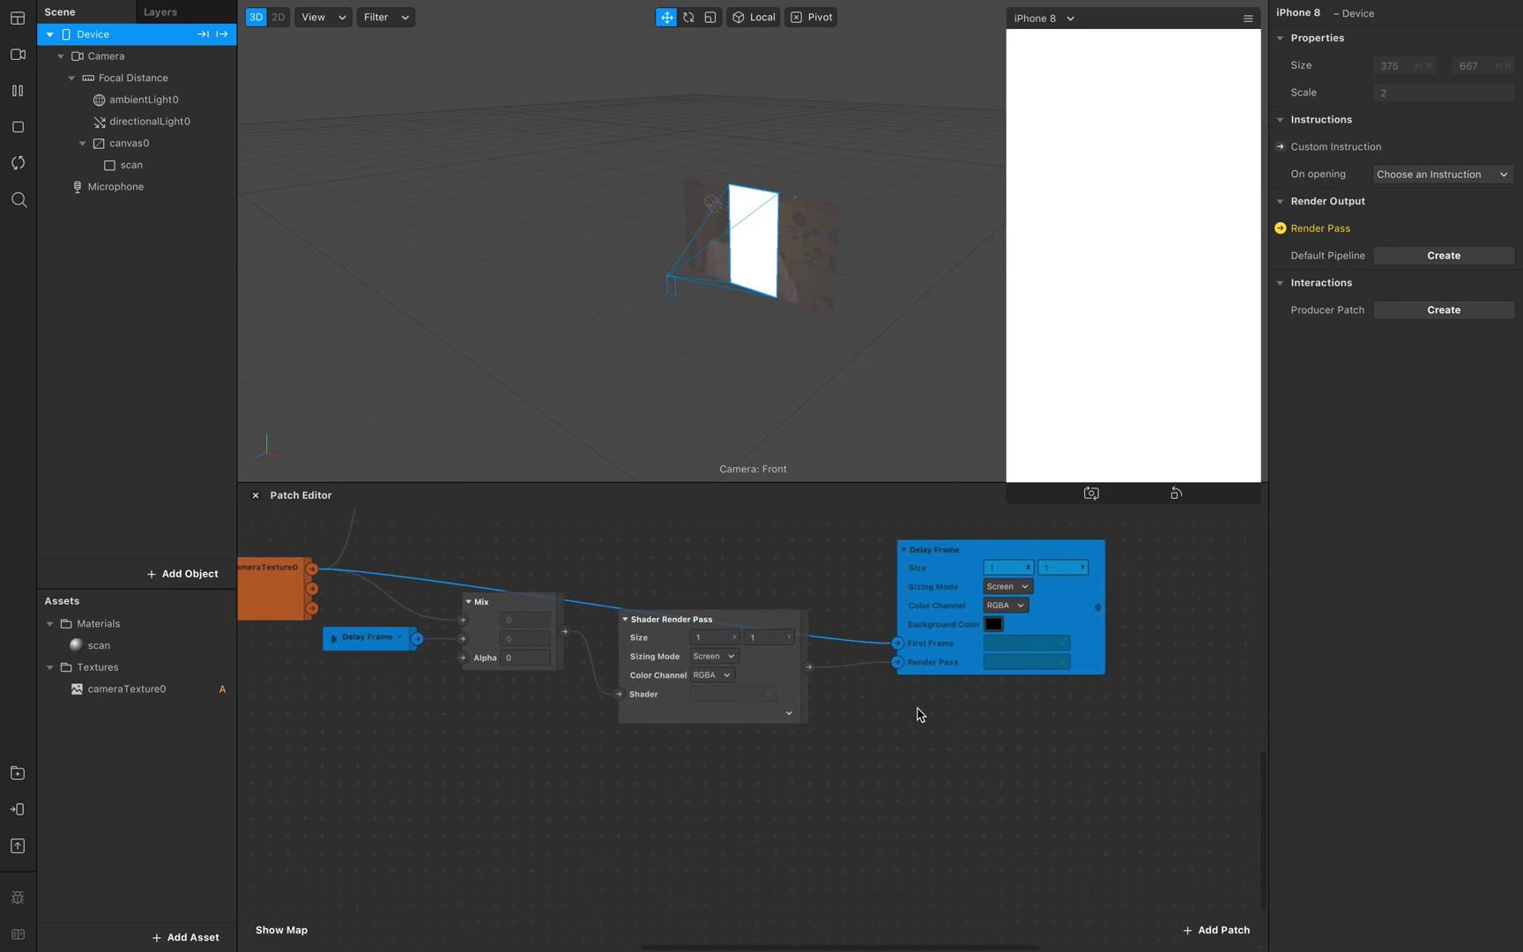
pyautogui.click(115, 646)
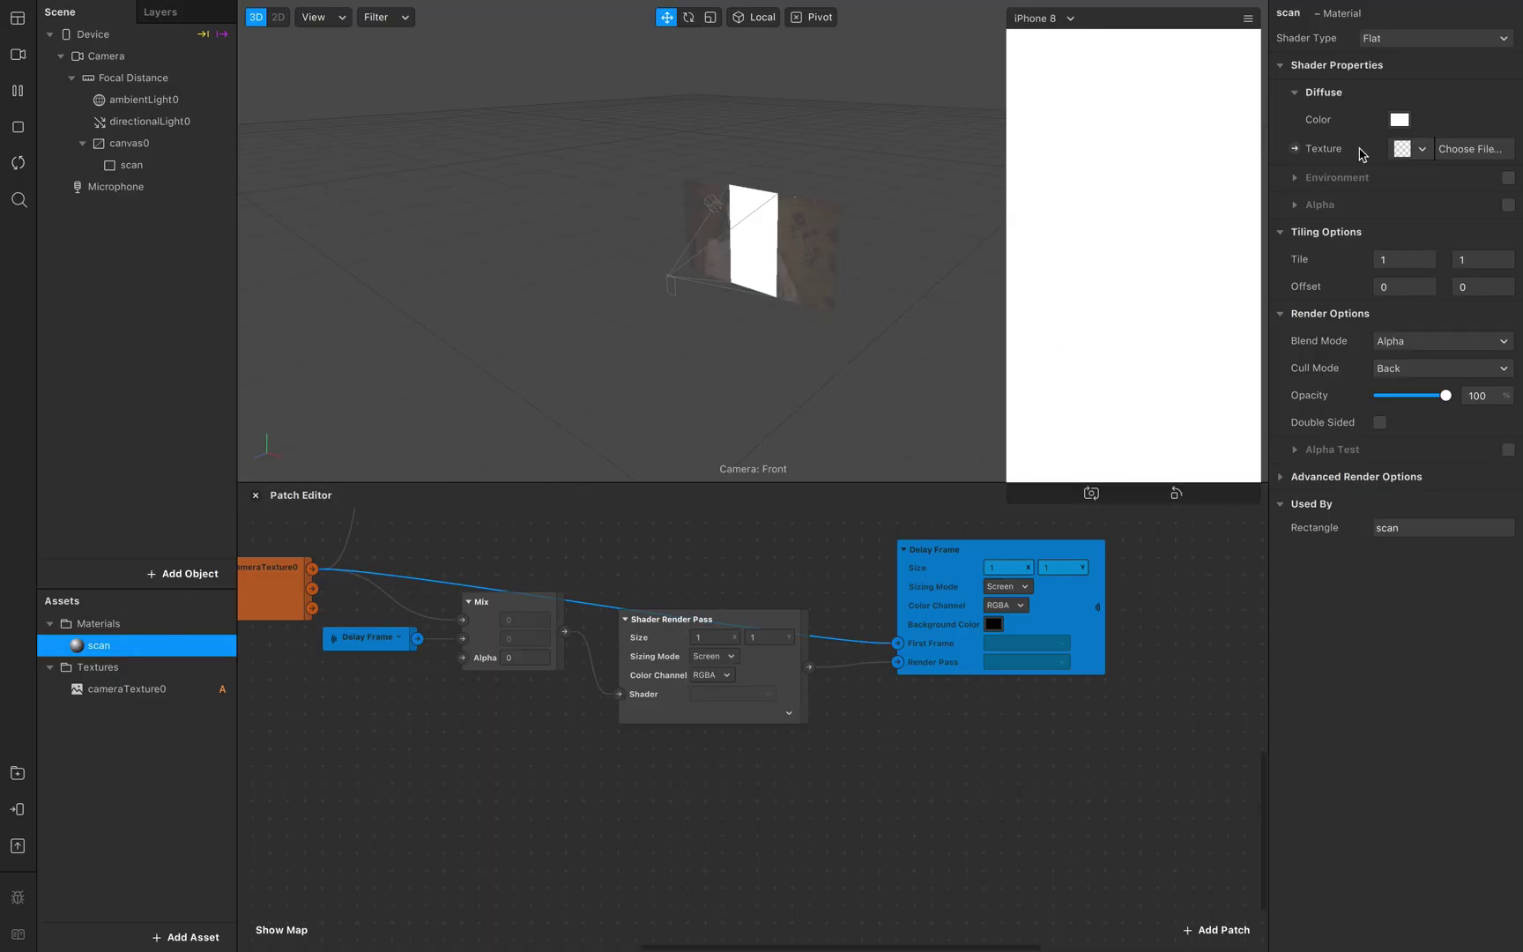
pyautogui.click(1293, 149)
pyautogui.moveTo(792, 754); pyautogui.dragTo(1044, 747)
pyautogui.moveTo(811, 667); pyautogui.dragTo(1002, 760)
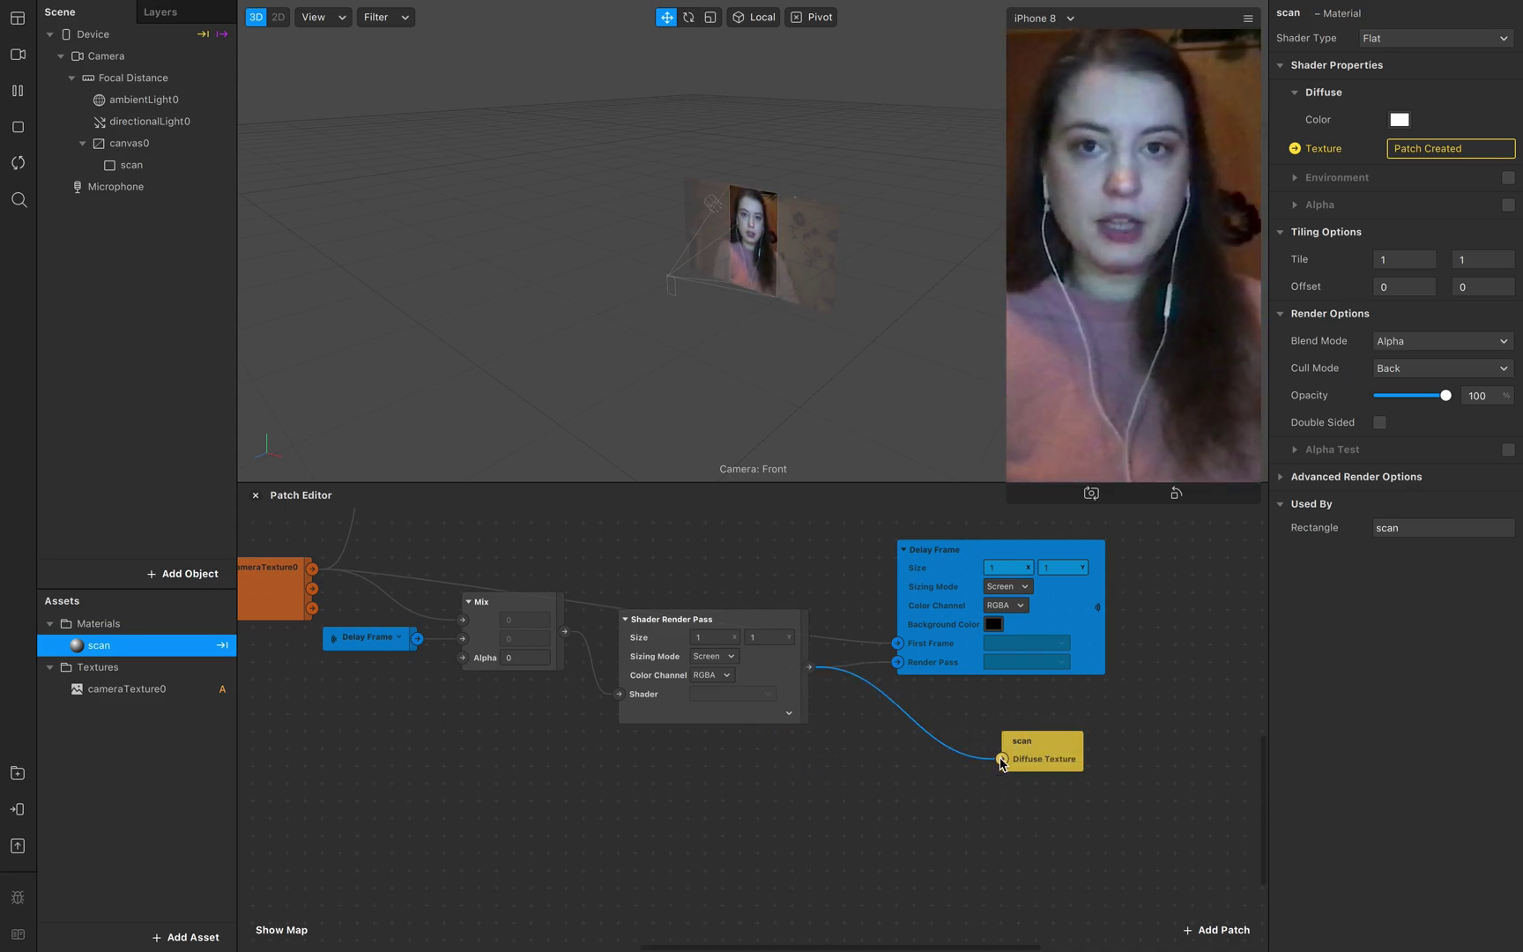
# - Add a Screen Tap patch below cameraTexture0 and a Switch patch with its Flip input fed by the tap's gesture state
pyautogui.hscroll(-6, 931, 768)
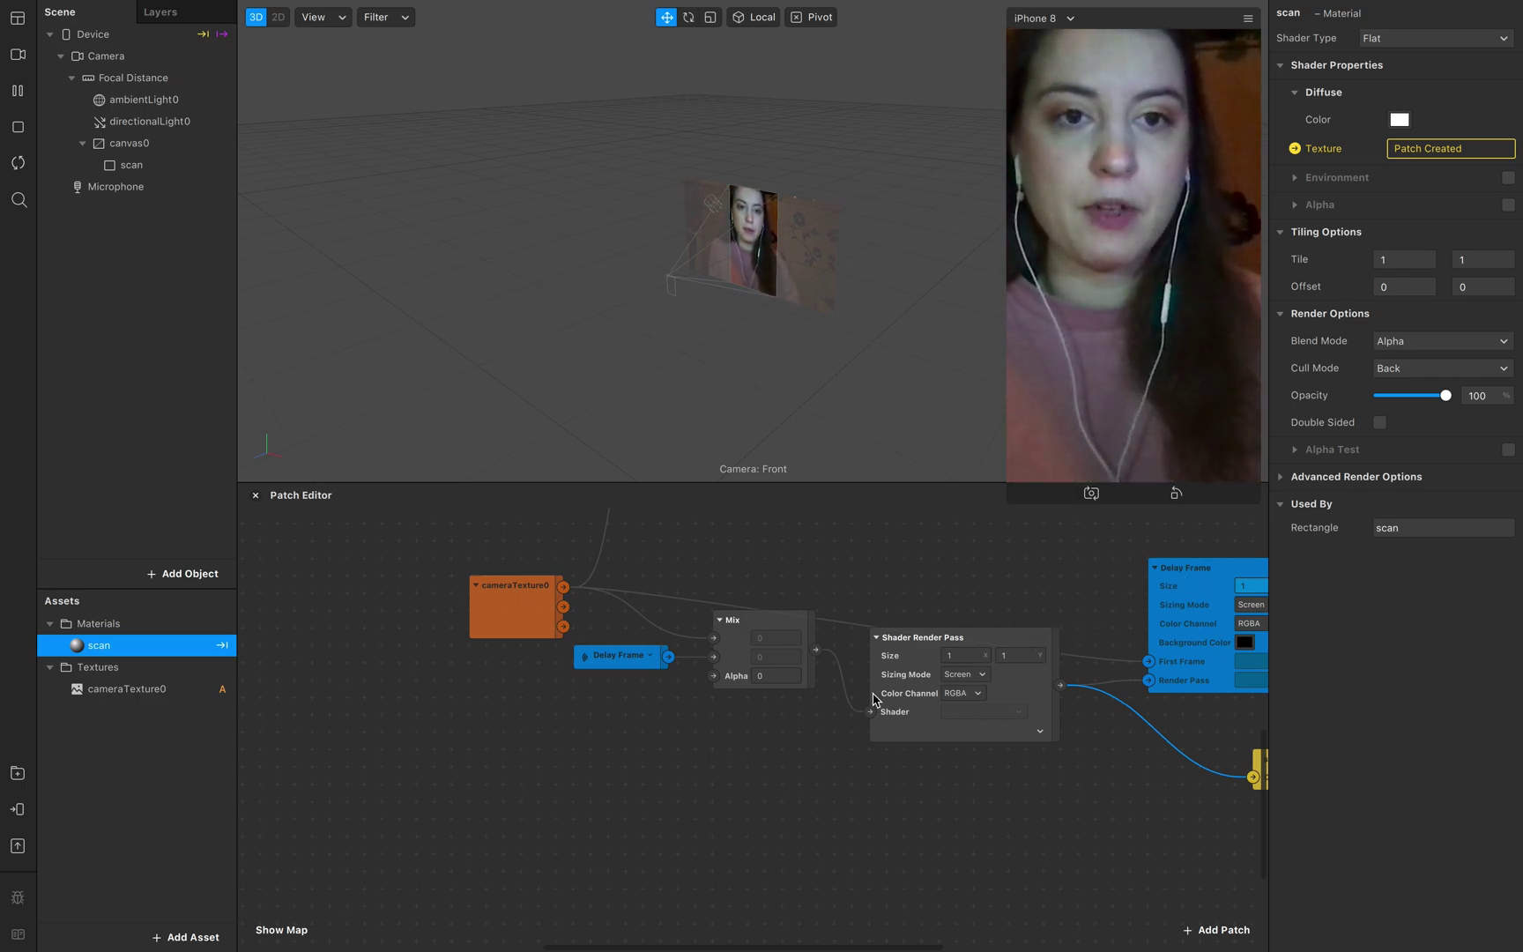
pyautogui.doubleClick(324, 805)
pyautogui.write('scr')
pyautogui.press('Down')
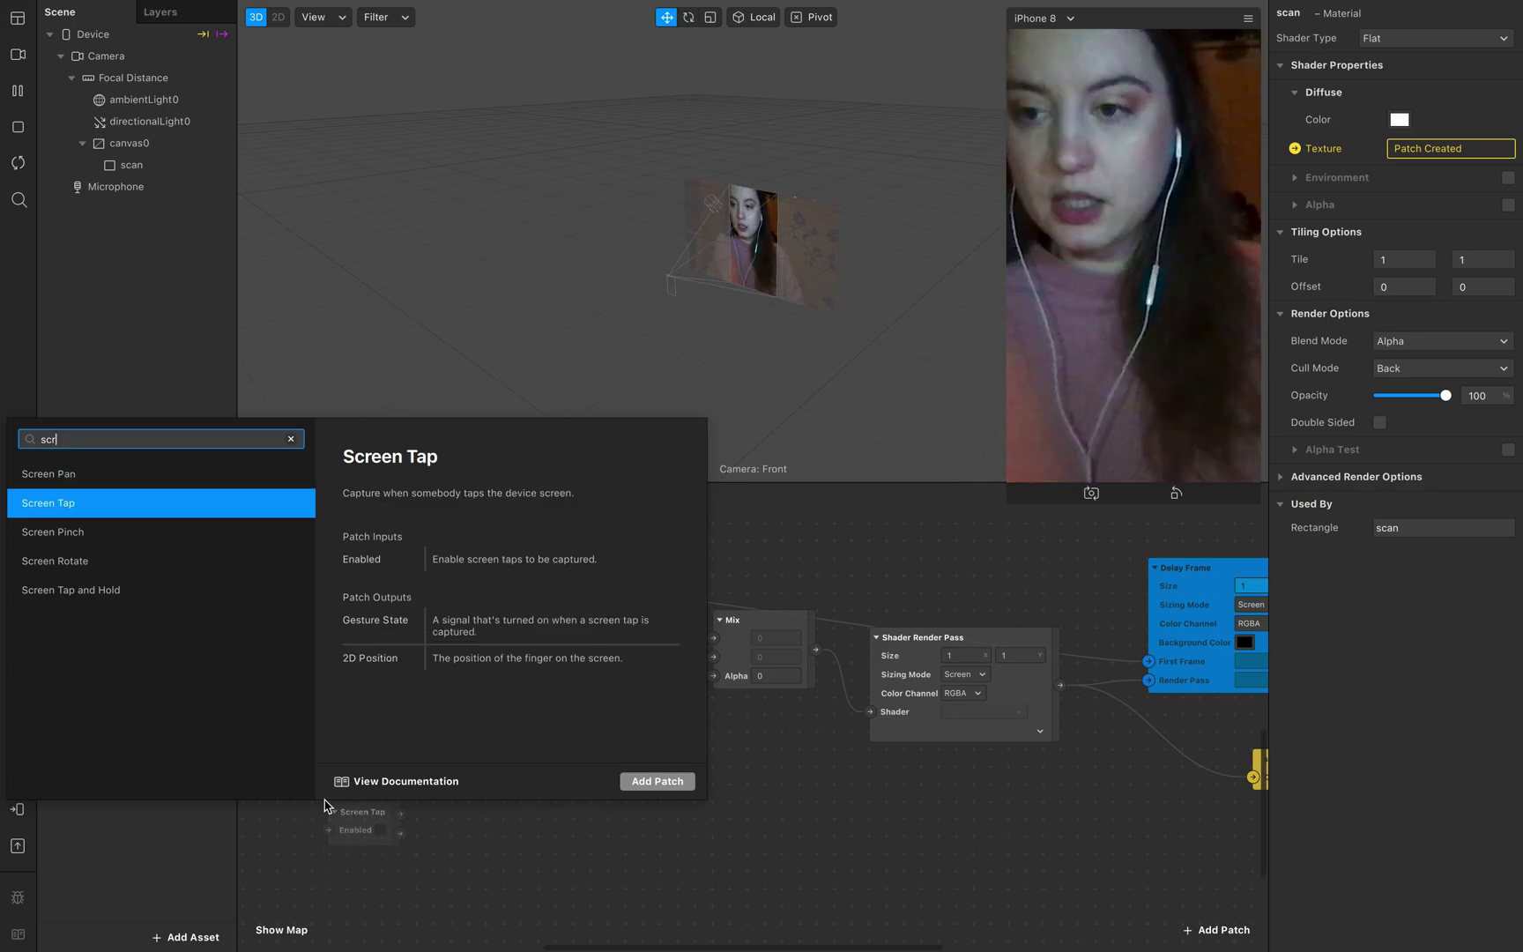
pyautogui.press('Return')
pyautogui.moveTo(402, 821); pyautogui.dragTo(453, 822)
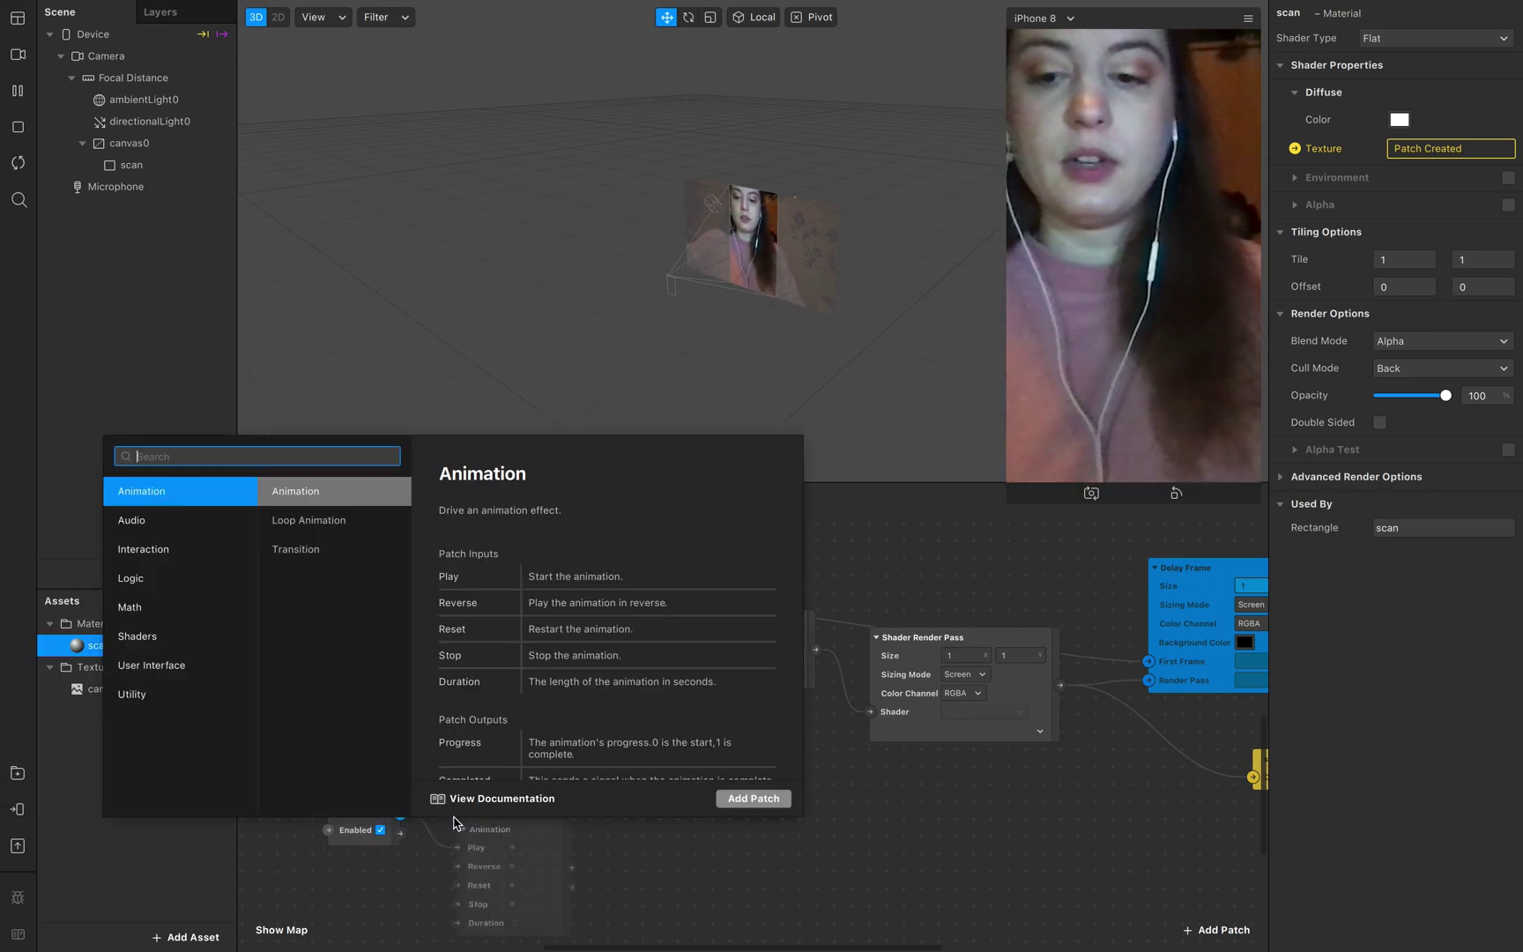
pyautogui.write('switch')
pyautogui.press('Return')
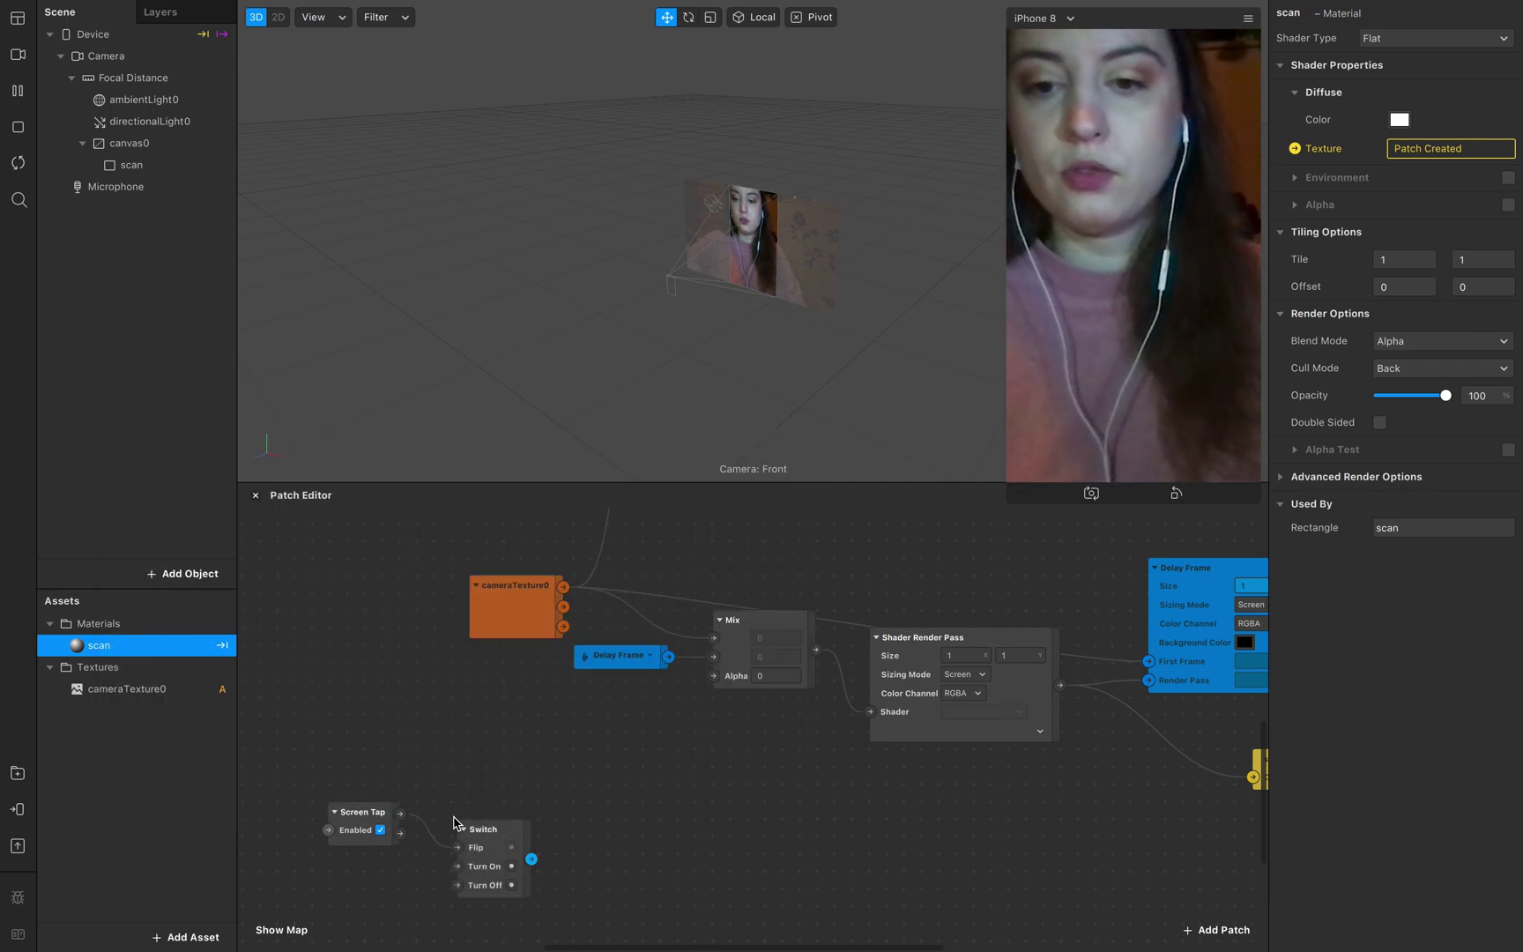
# - Add a Delay patch fed by the Switch output and set its duration to 1,5
pyautogui.moveTo(496, 846); pyautogui.dragTo(619, 818)
pyautogui.write('delay')
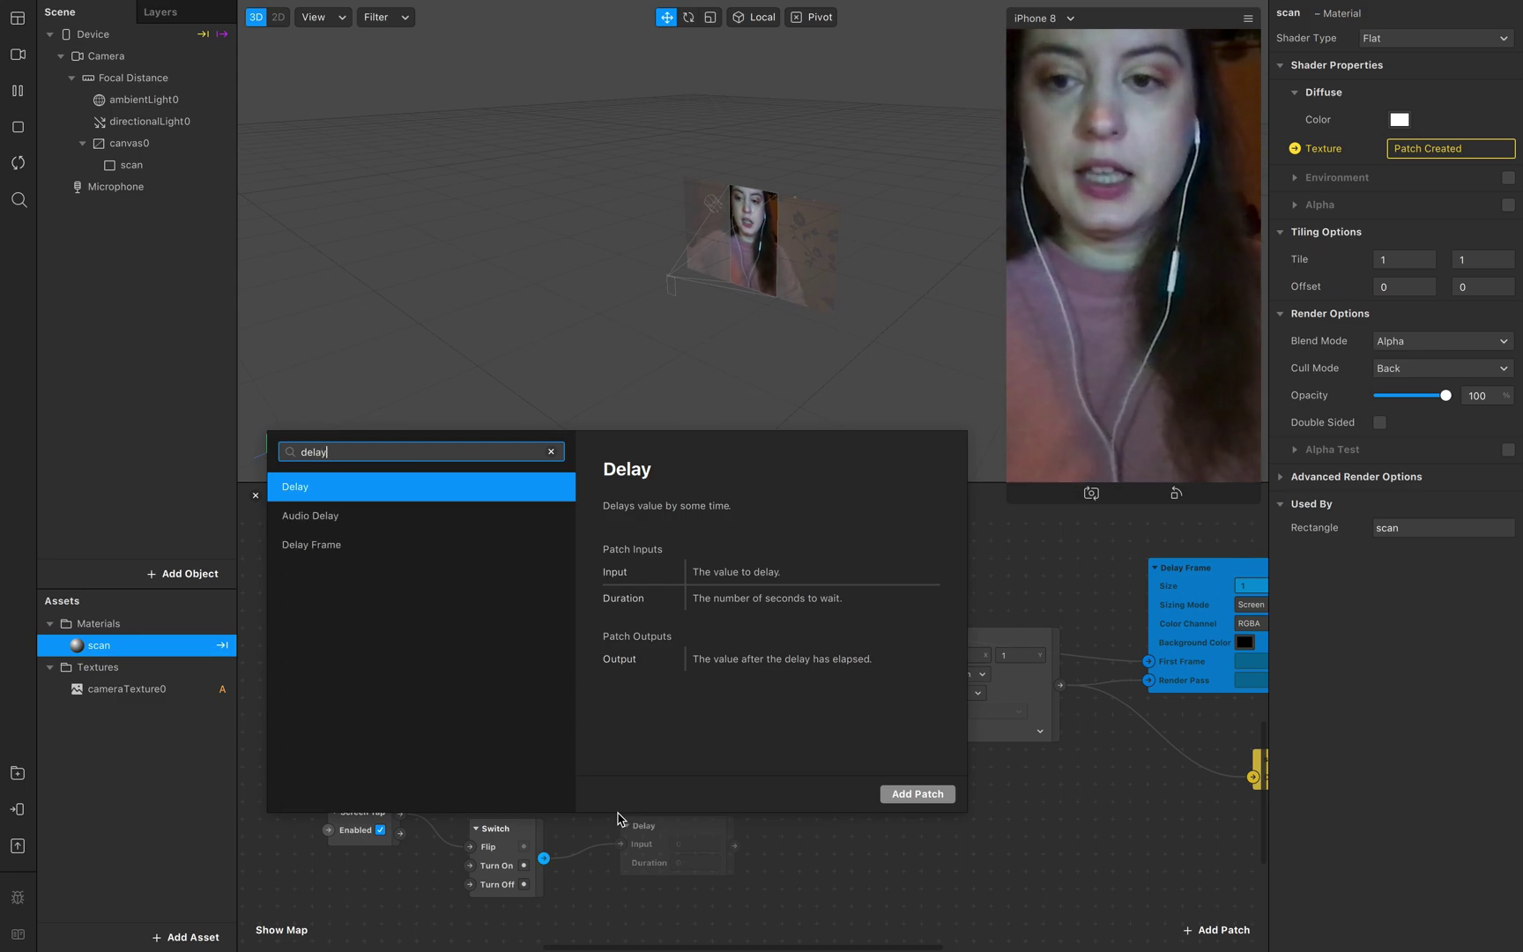
pyautogui.press('Return')
pyautogui.moveTo(685, 831); pyautogui.dragTo(675, 798)
pyautogui.scroll(-3, 675, 797)
pyautogui.click(661, 768)
pyautogui.write('1,5')
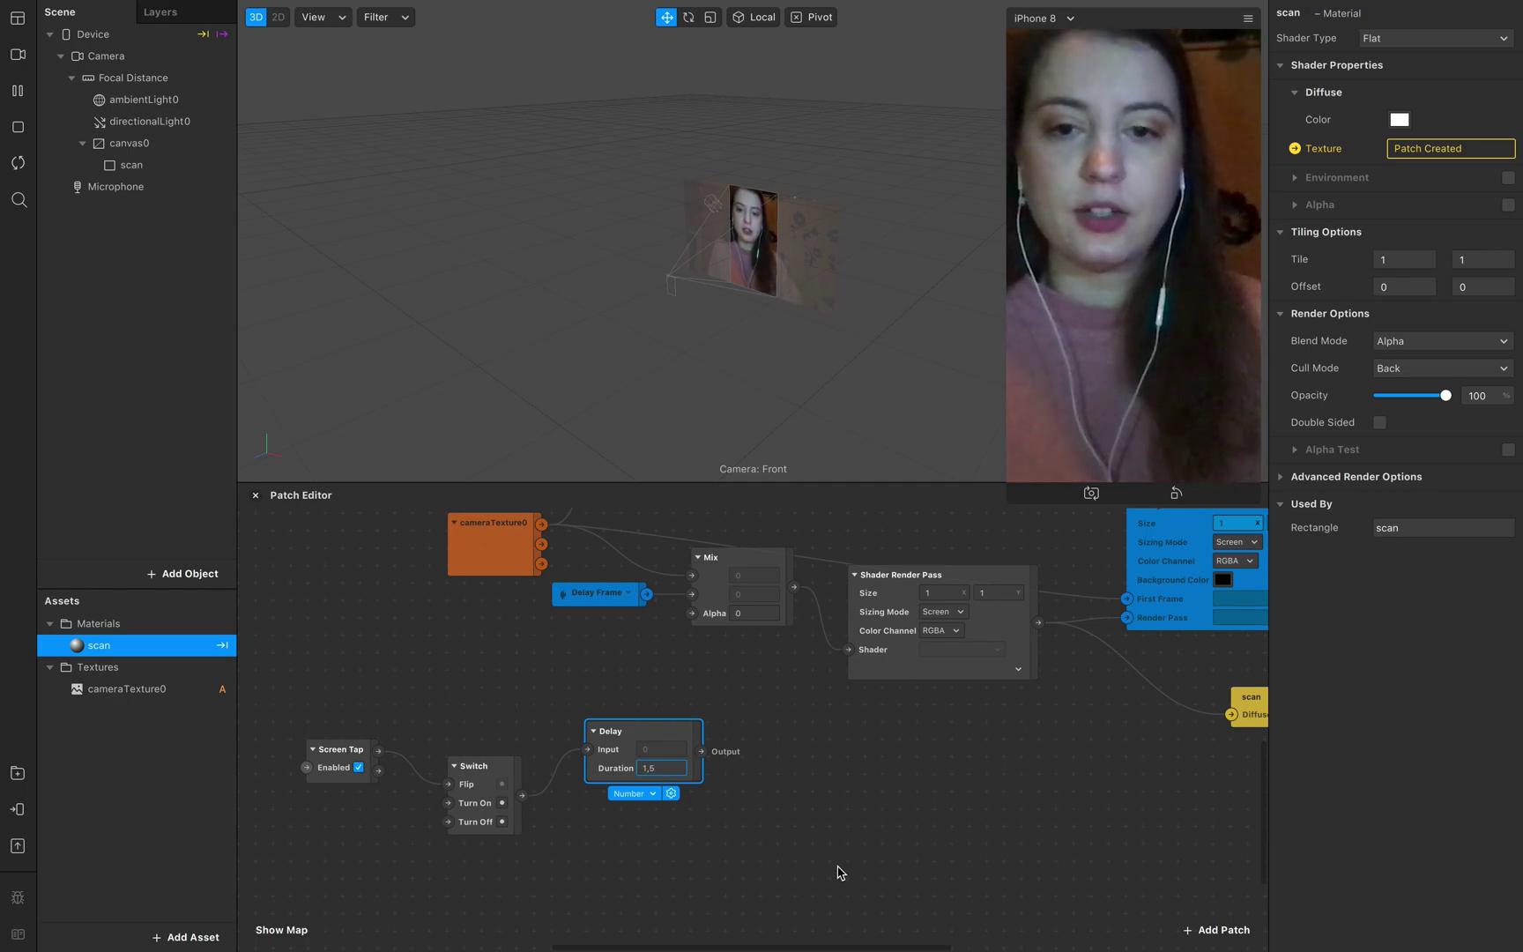
# - Move the Screen Tap, Switch and Delay patches together down and away from the Mix patch to free space beside Delay
pyautogui.moveTo(657, 740); pyautogui.dragTo(657, 793)
pyautogui.moveTo(236, 712); pyautogui.dragTo(663, 880)
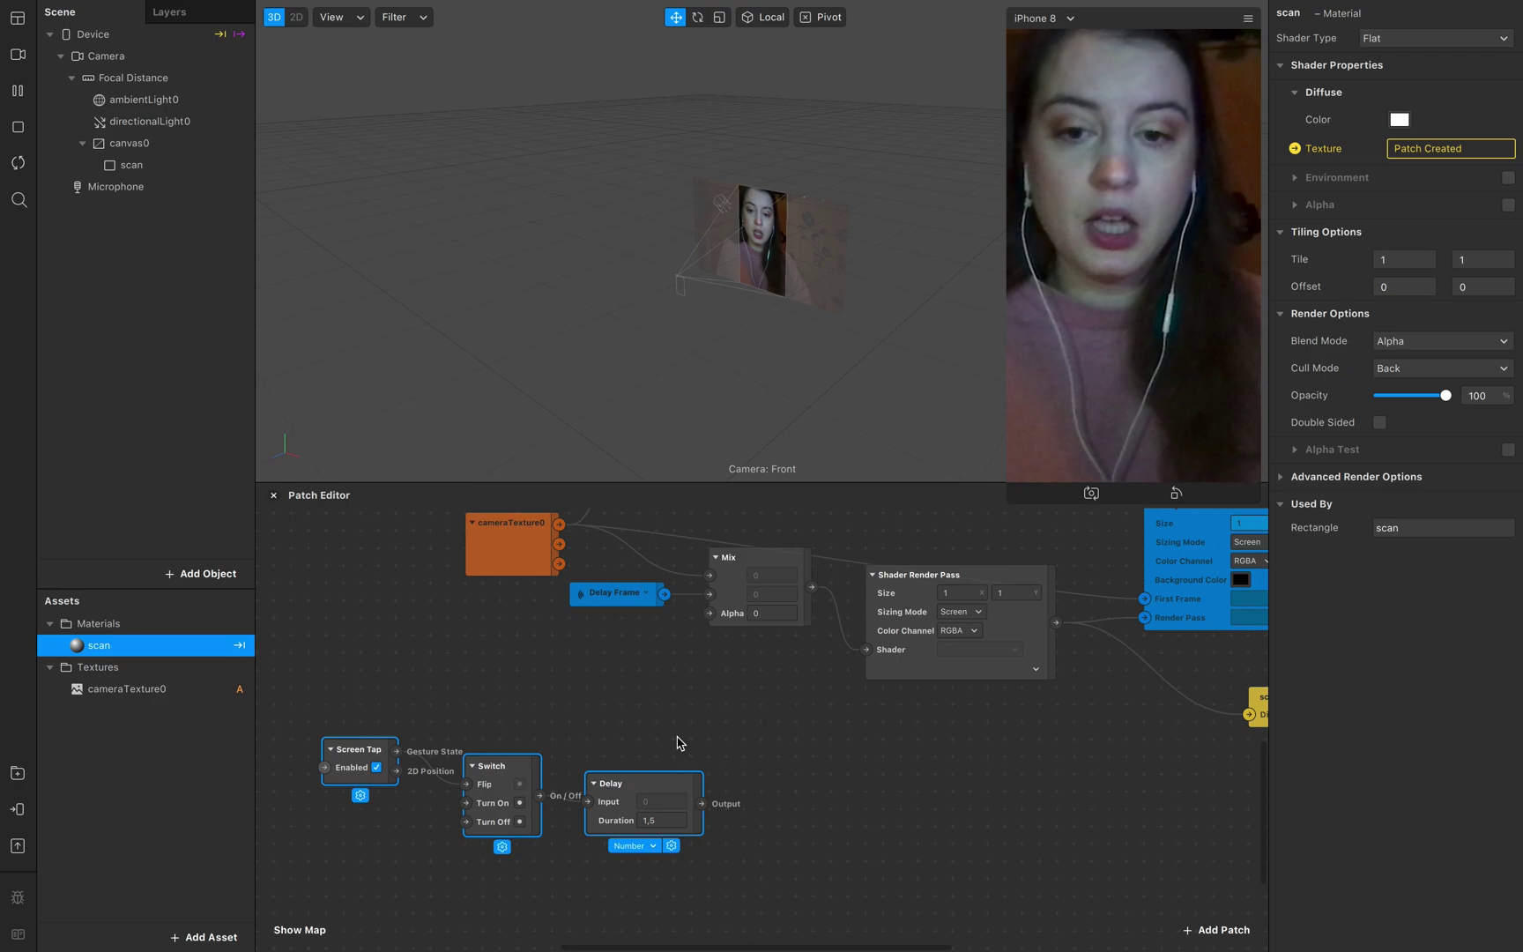
pyautogui.moveTo(672, 785); pyautogui.dragTo(709, 617)
# - Add a second Switch patch with its Flip input fed by the Delay output
pyautogui.click(633, 822)
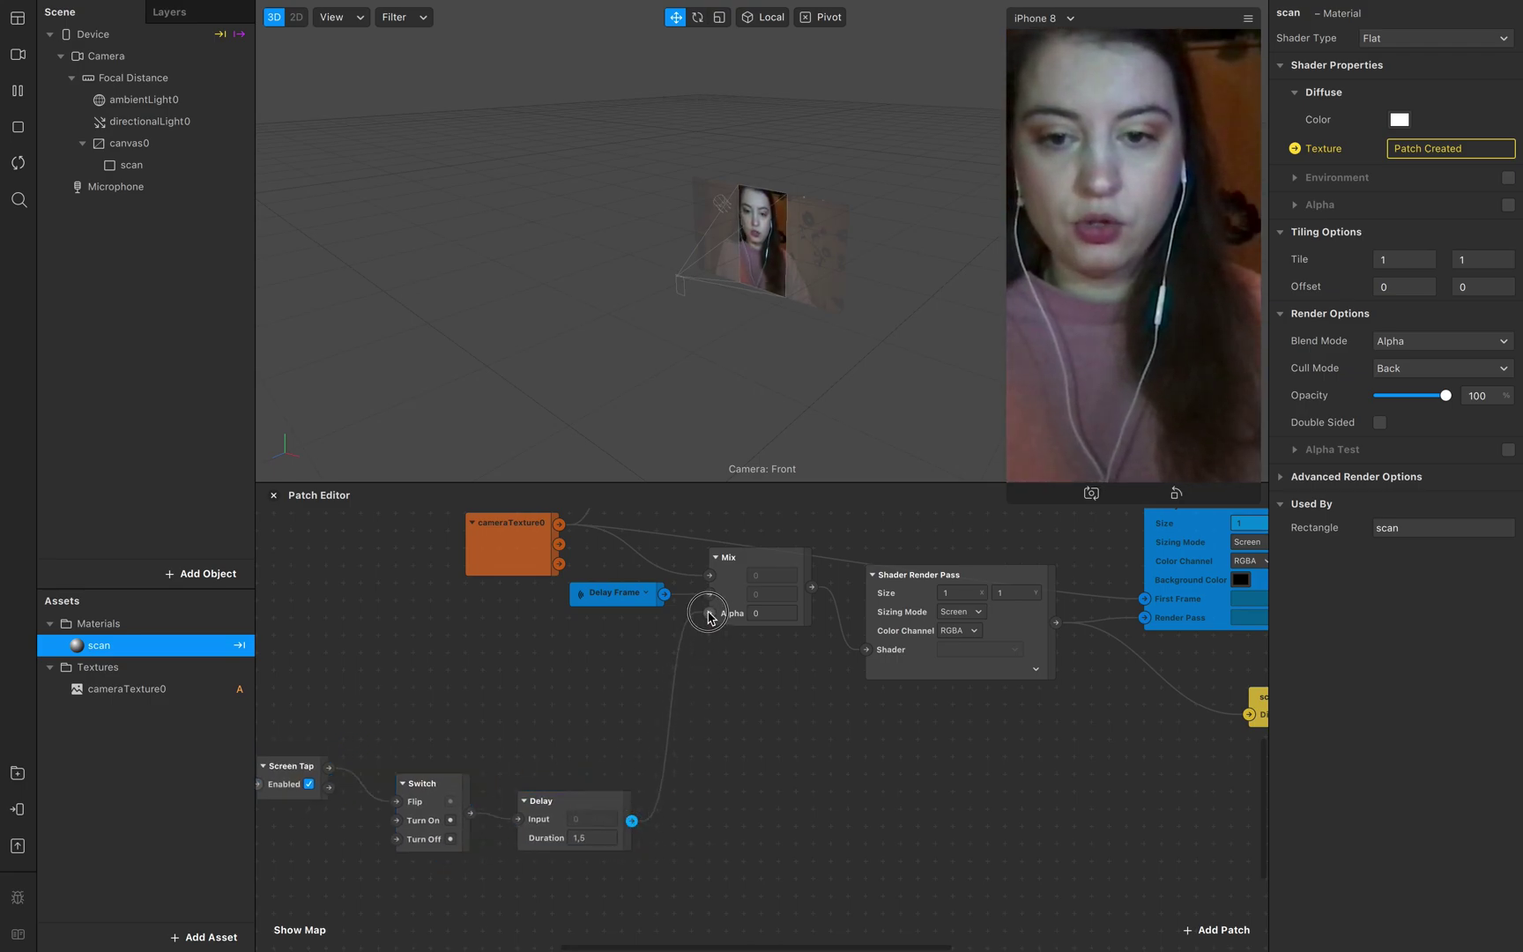
pyautogui.doubleClick(706, 739)
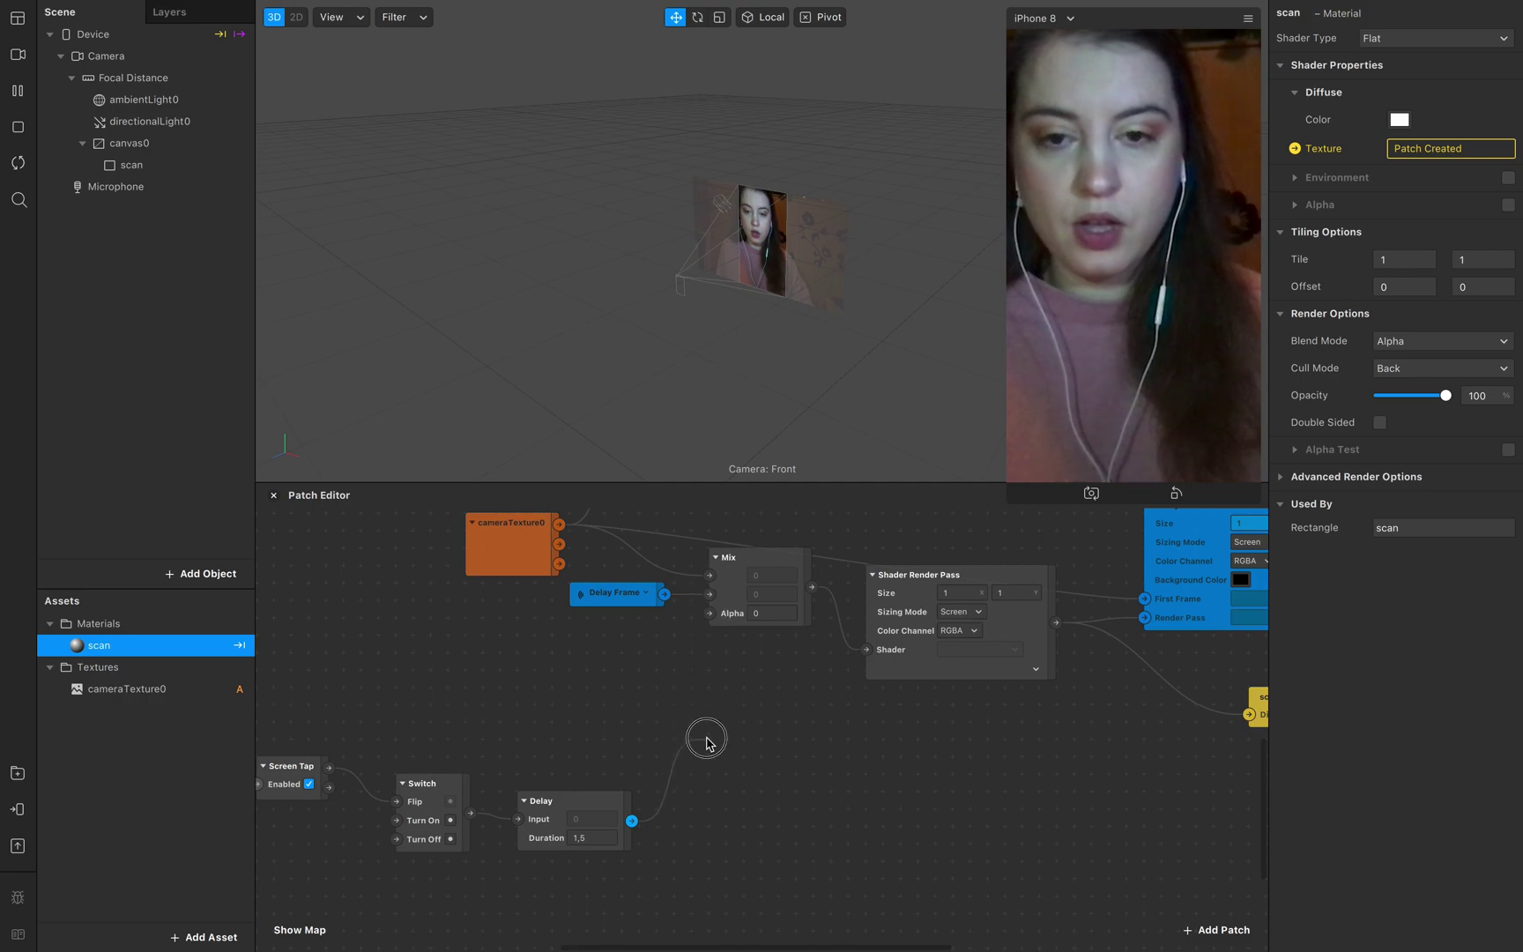
pyautogui.write('switch')
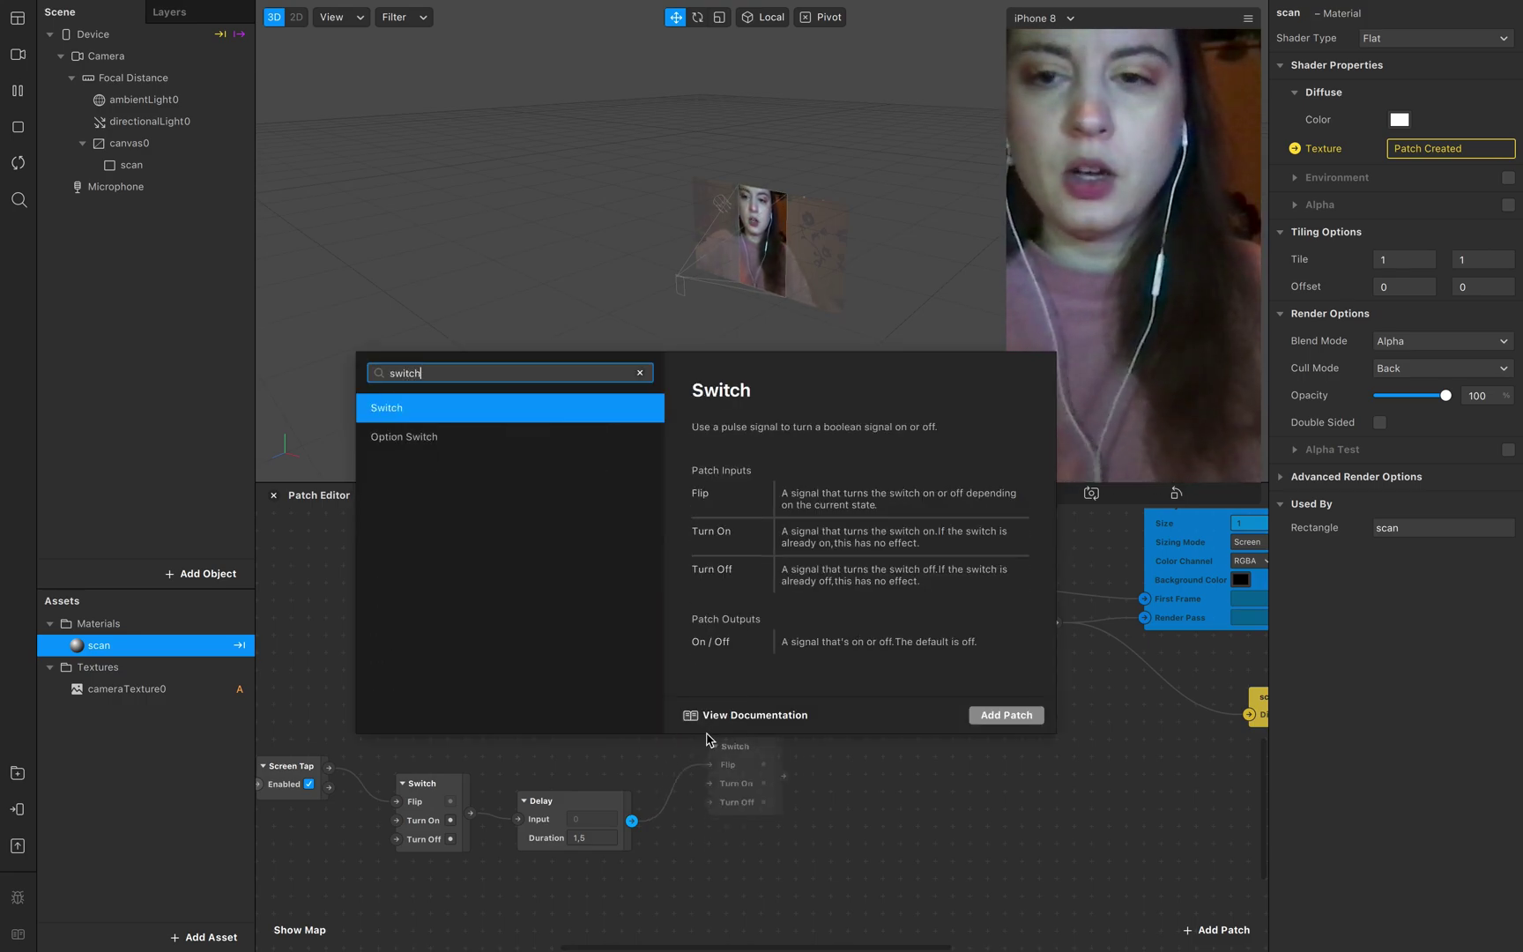
pyautogui.press('Return')
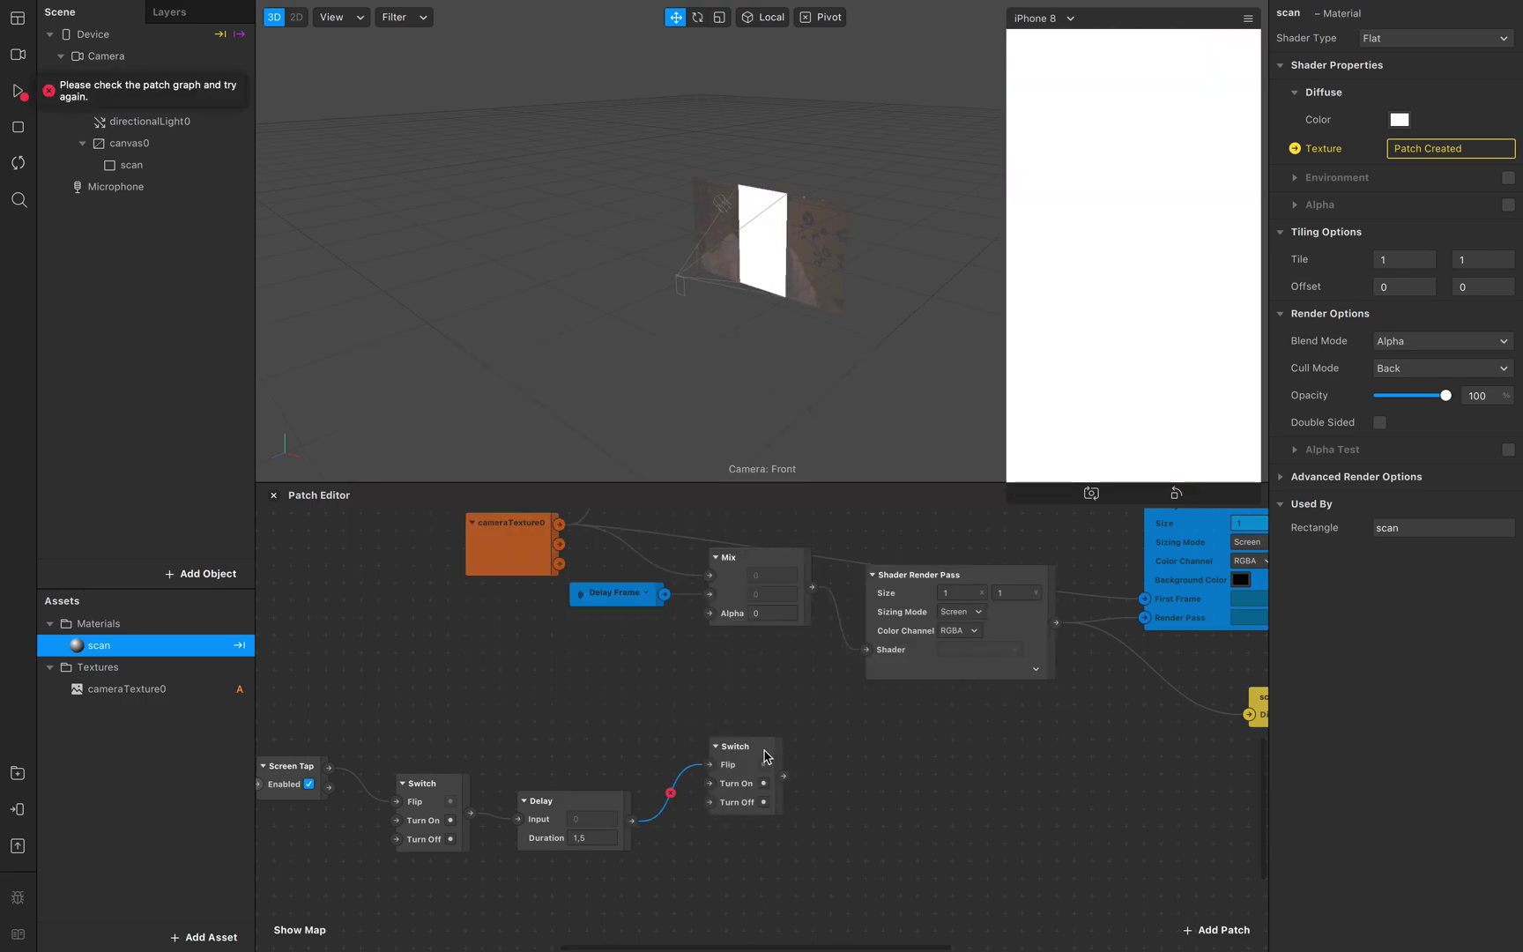
# - Rewire the Delay output to the second Switch's Turn On input and remove its link to Flip
pyautogui.moveTo(681, 782)
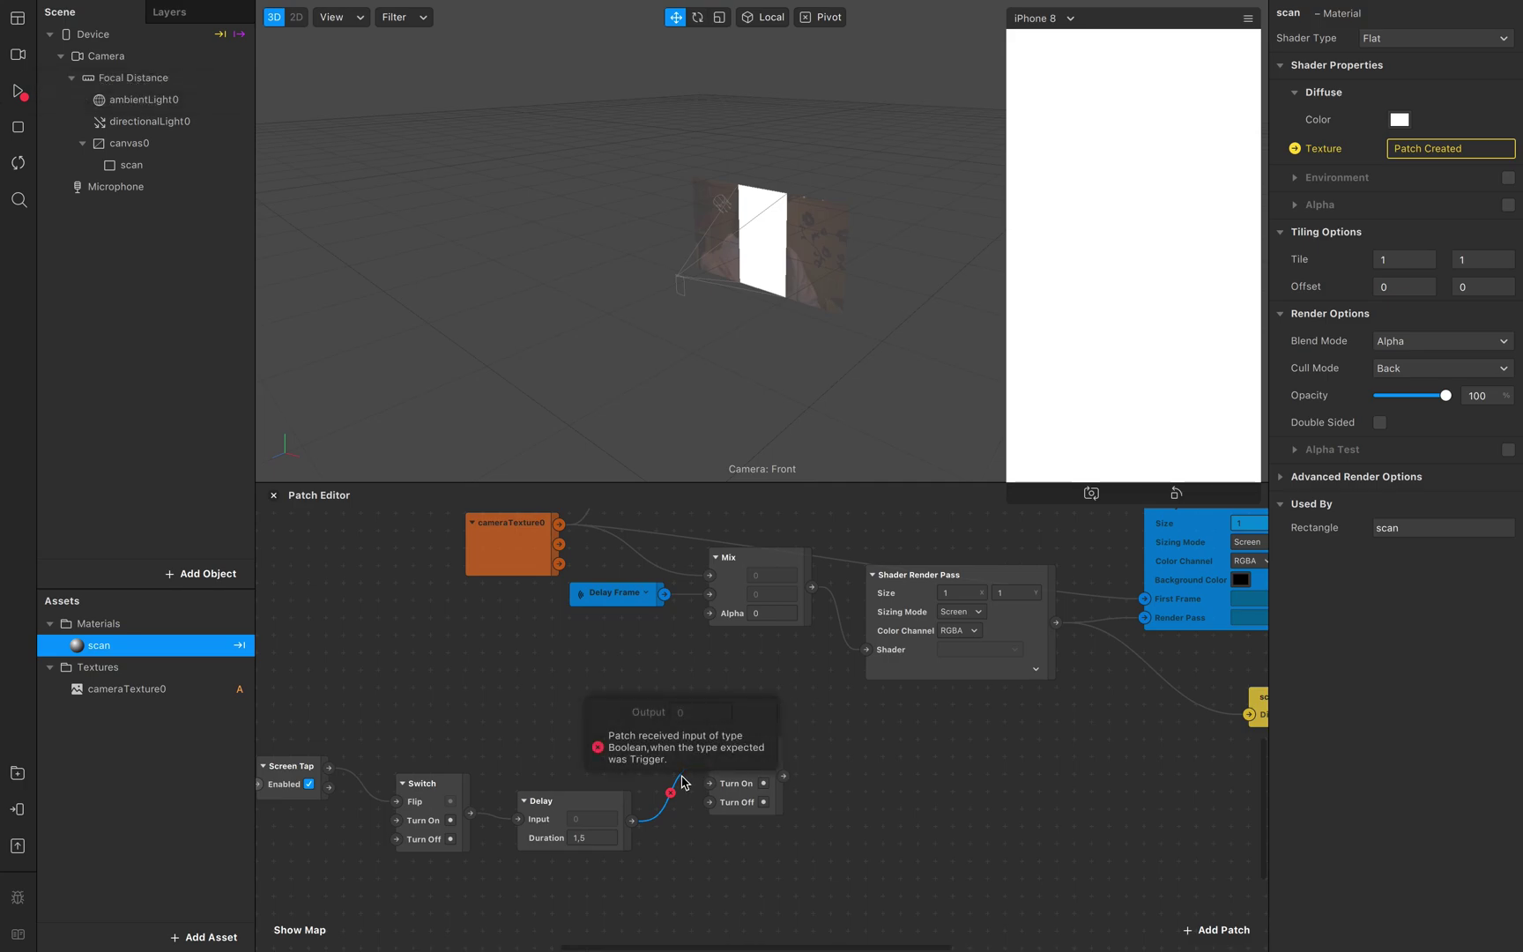
pyautogui.moveTo(633, 821); pyautogui.dragTo(711, 785)
pyautogui.click(692, 767)
pyautogui.press('Delete')
# - Rewire Screen Tap to the first Switch's Turn On input and insert a Pulse patch between that Switch and Delay, using its Turned On output
pyautogui.hscroll(-5, 616, 842)
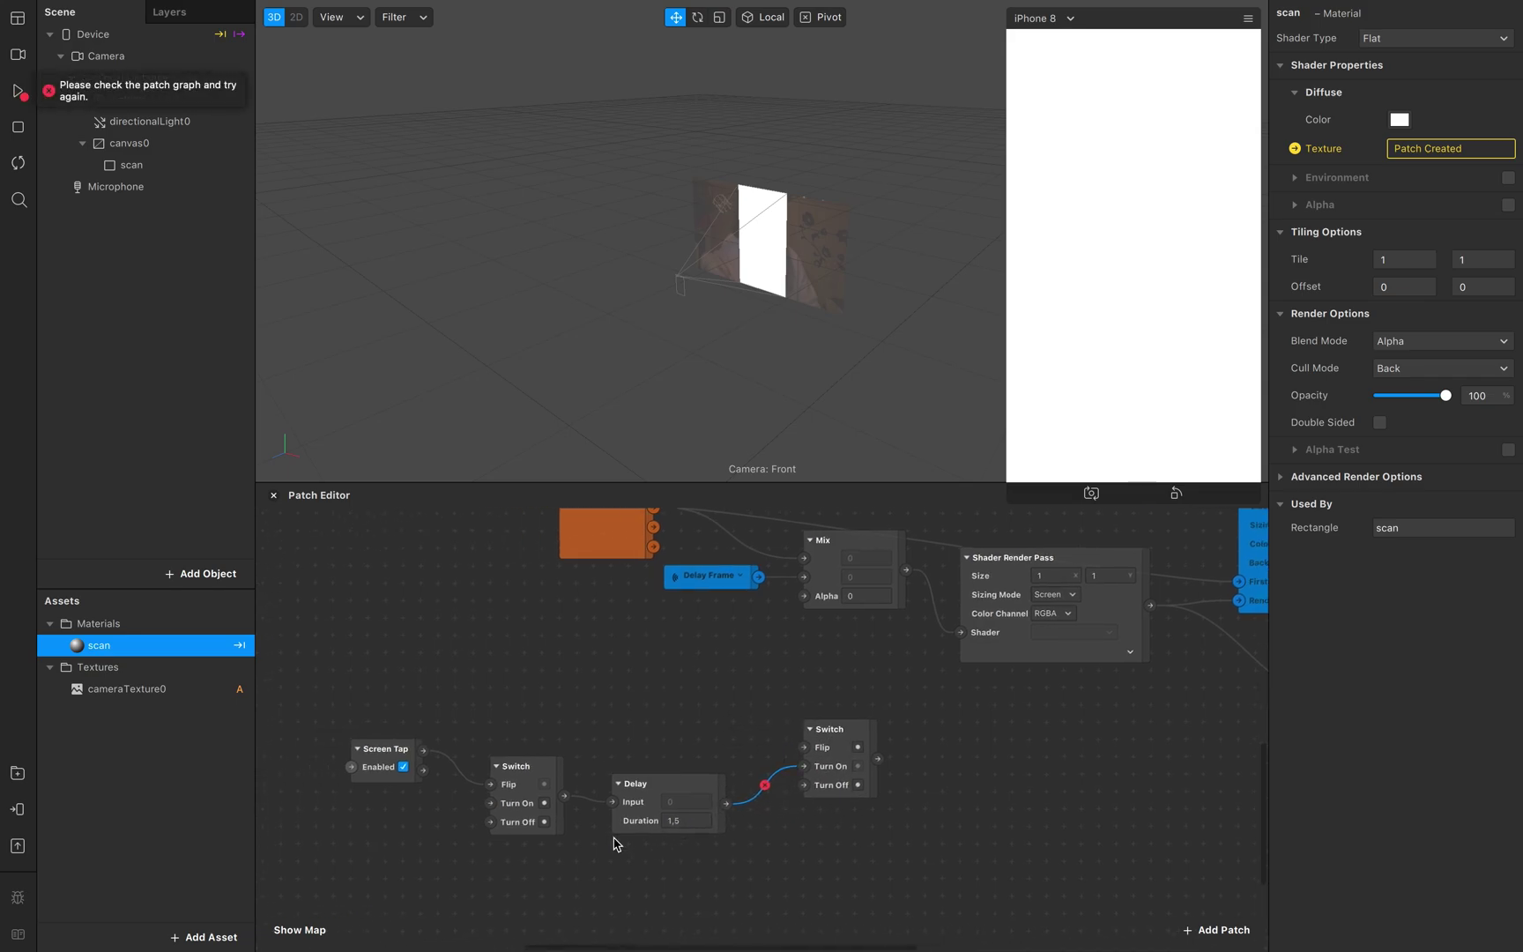
pyautogui.moveTo(565, 797); pyautogui.dragTo(607, 756)
pyautogui.click(556, 914)
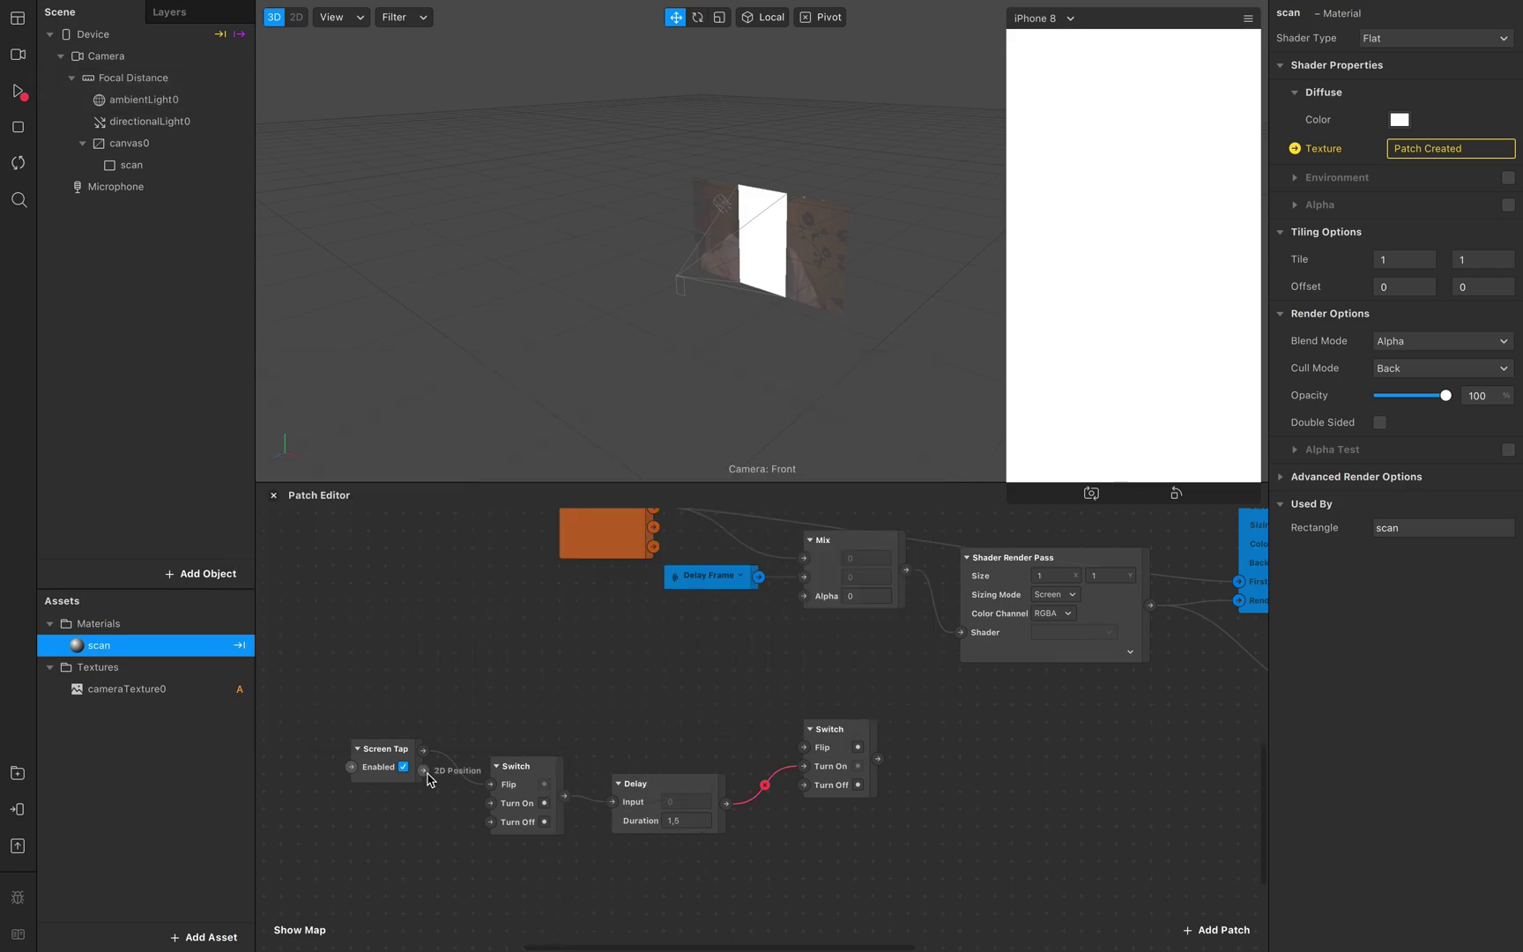
pyautogui.moveTo(423, 754); pyautogui.dragTo(602, 750)
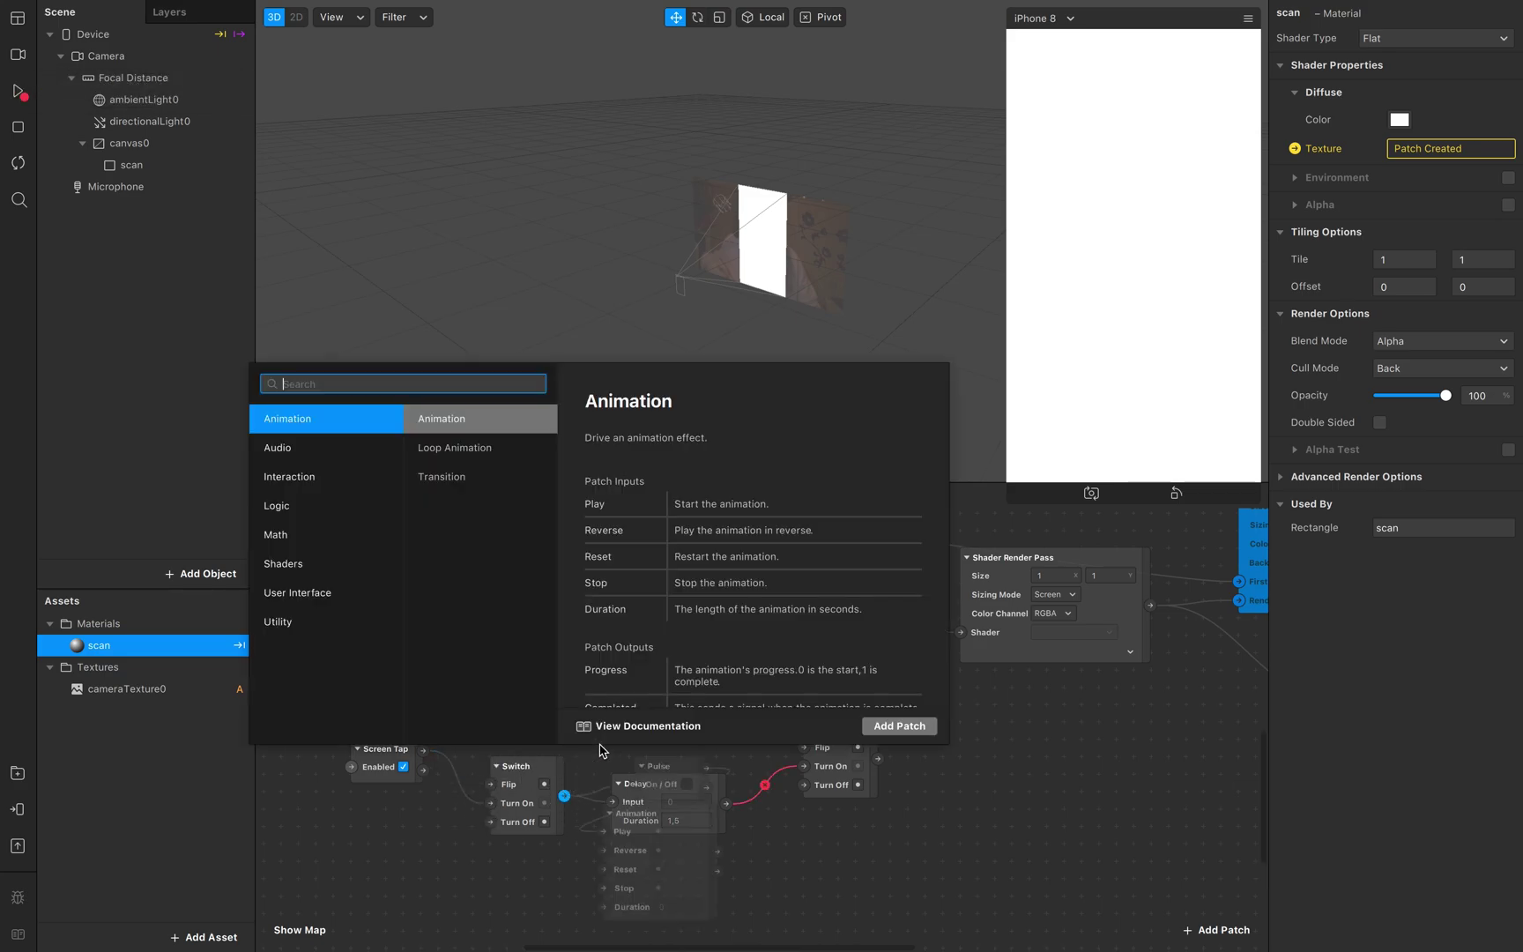
pyautogui.write('pul')
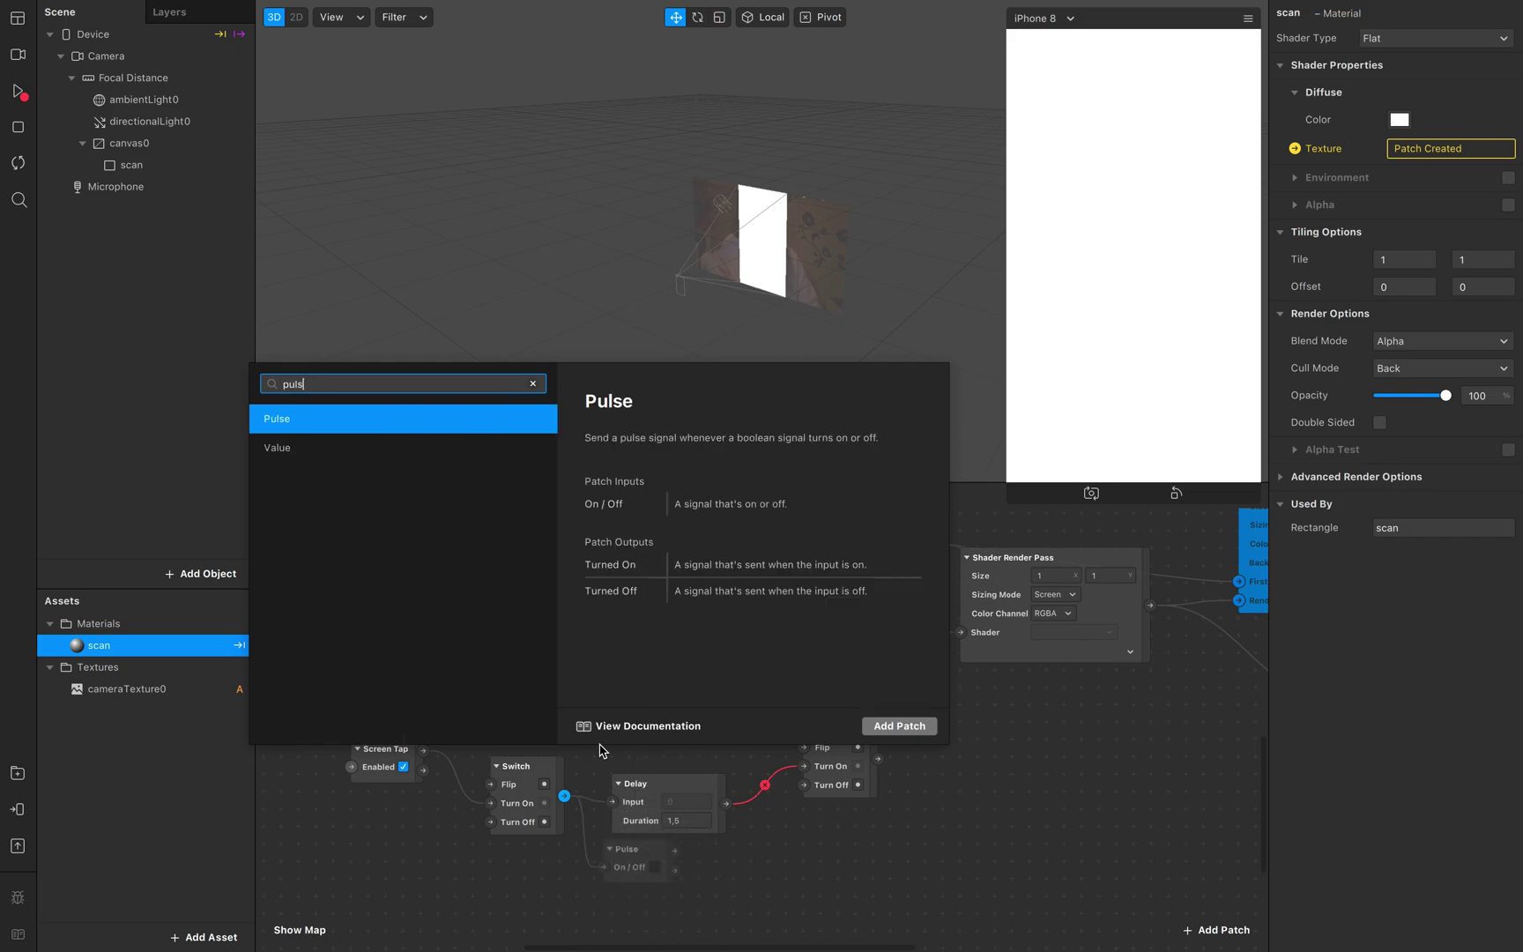
pyautogui.write('s')
pyautogui.press('Return')
pyautogui.moveTo(669, 780); pyautogui.dragTo(705, 744)
pyautogui.moveTo(675, 849); pyautogui.dragTo(687, 768)
# - Connect the second Switch's output to the Mix patch's Alpha input
pyautogui.hscroll(3, 908, 806)
pyautogui.scroll(2, 908, 805)
pyautogui.moveTo(826, 755)
pyautogui.mouseDown()
pyautogui.moveTo(861, 759)
pyautogui.moveTo(774, 666)
pyautogui.moveTo(767, 620)
pyautogui.mouseUp()
pyautogui.scroll(-3, 867, 765)
pyautogui.hscroll(2, 867, 765)
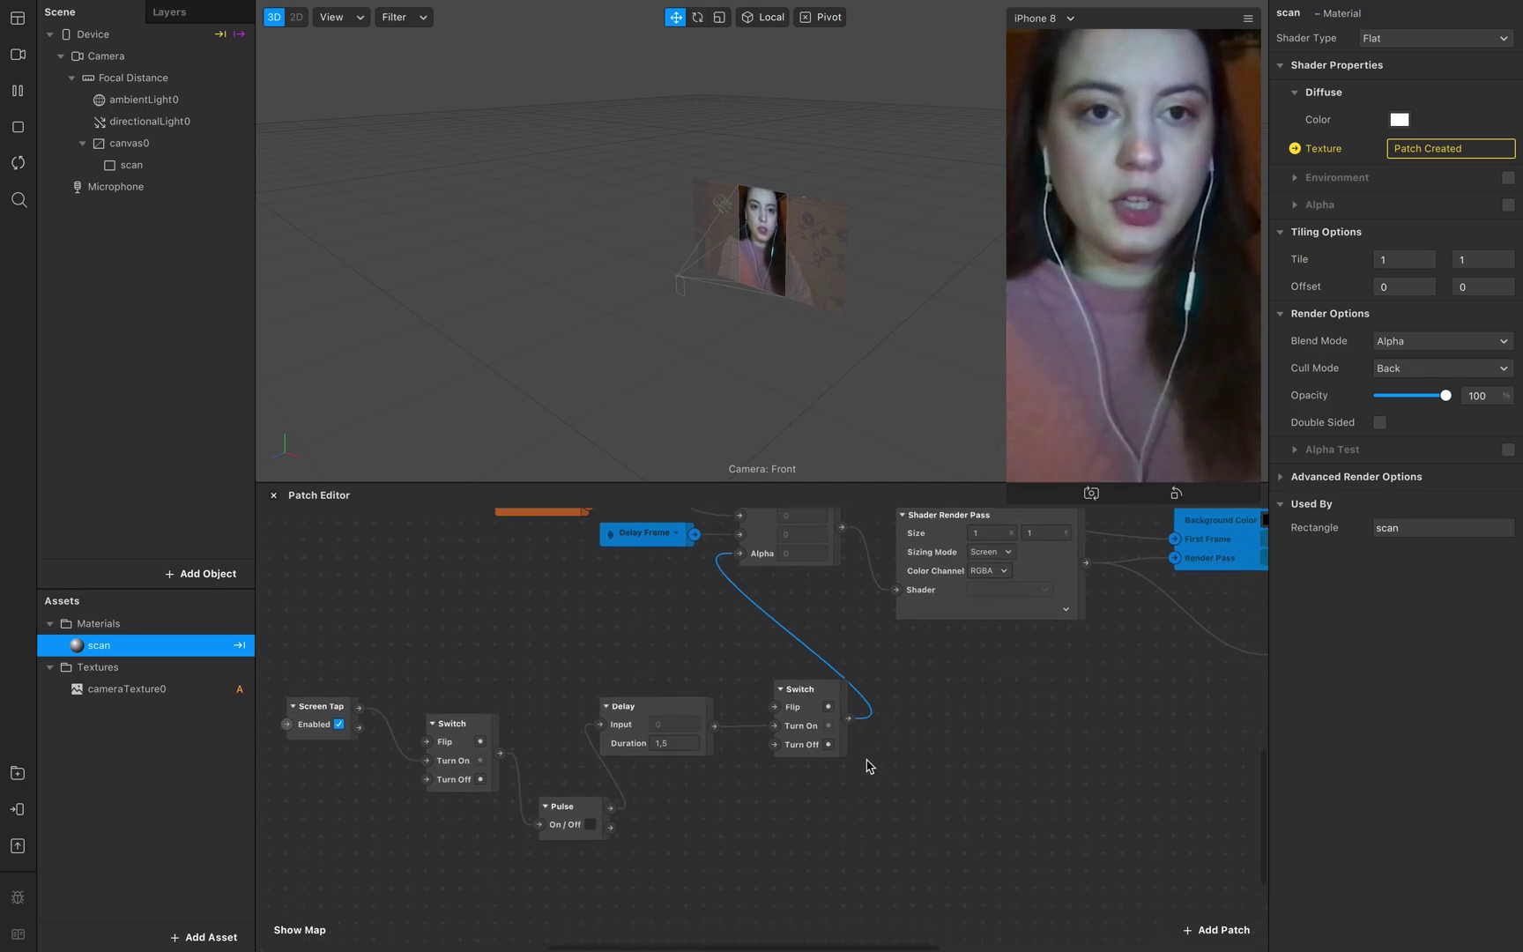
pyautogui.scroll(3, 787, 577)
pyautogui.hscroll(2, 787, 577)
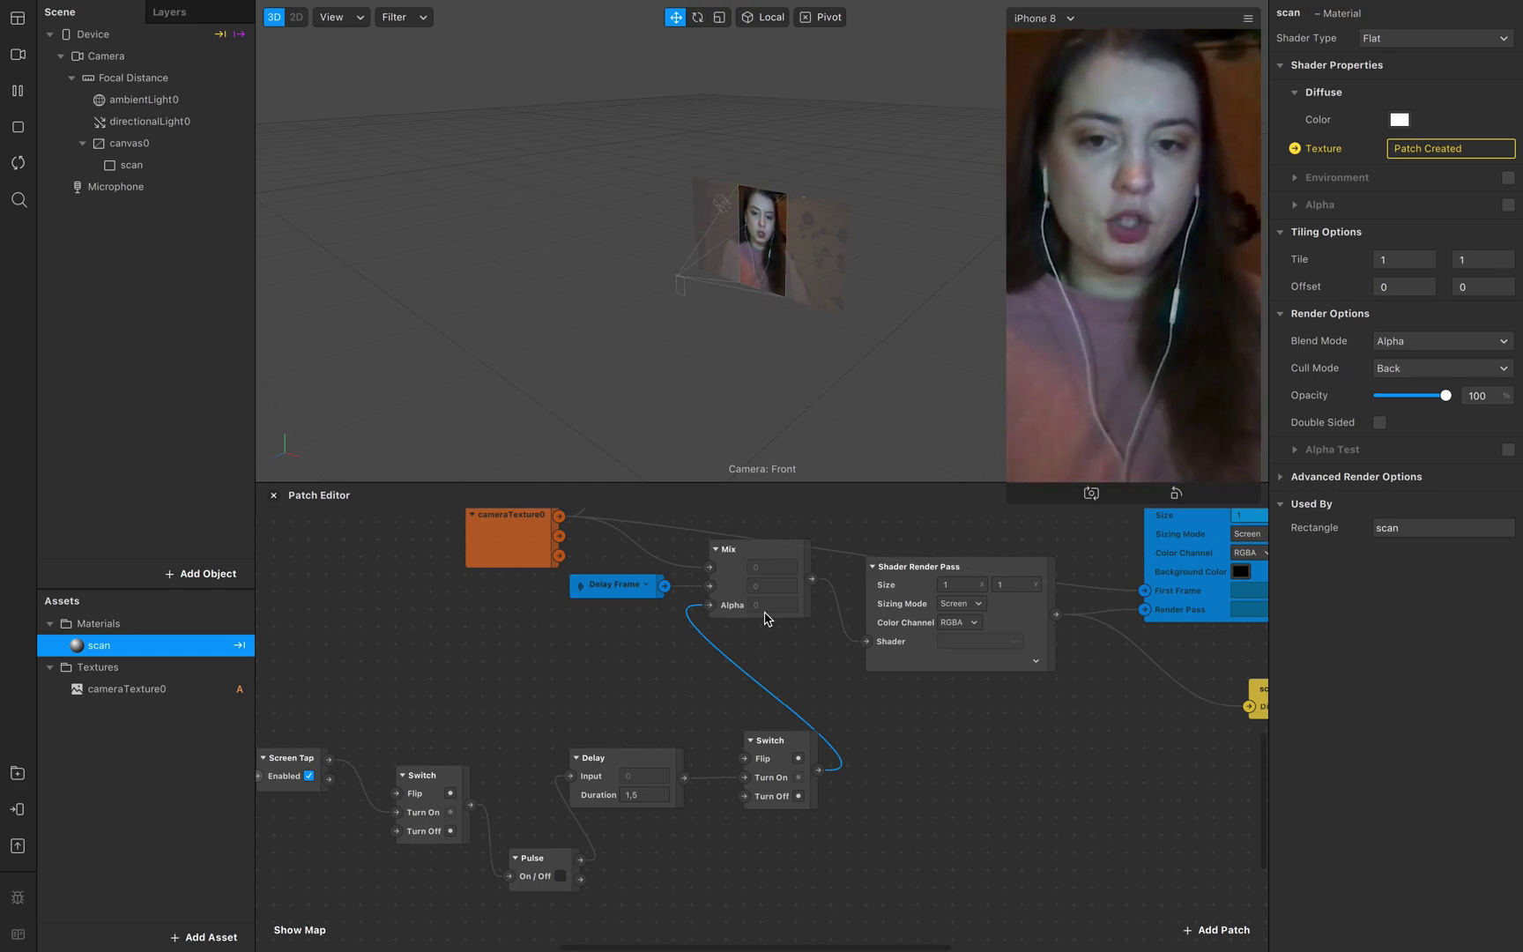
# - Move the first Switch and the Pulse patch up closer to the Screen Tap and Delay patches
pyautogui.hscroll(-5, 793, 730)
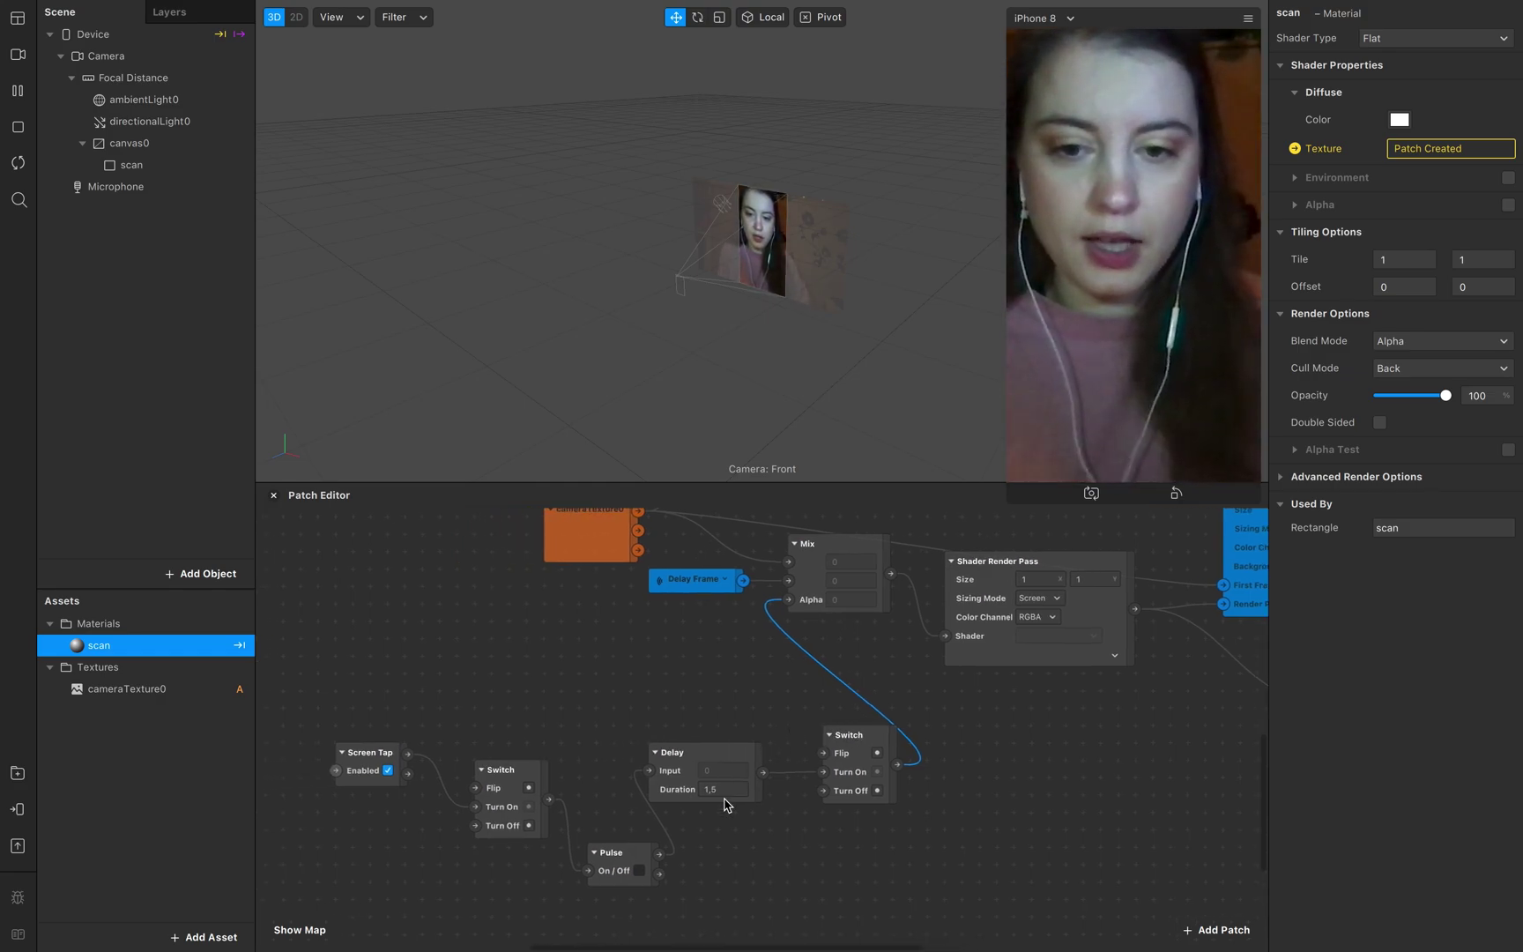
pyautogui.moveTo(503, 770); pyautogui.dragTo(485, 735)
pyautogui.moveTo(604, 853); pyautogui.dragTo(577, 787)
pyautogui.hscroll(5, 819, 766)
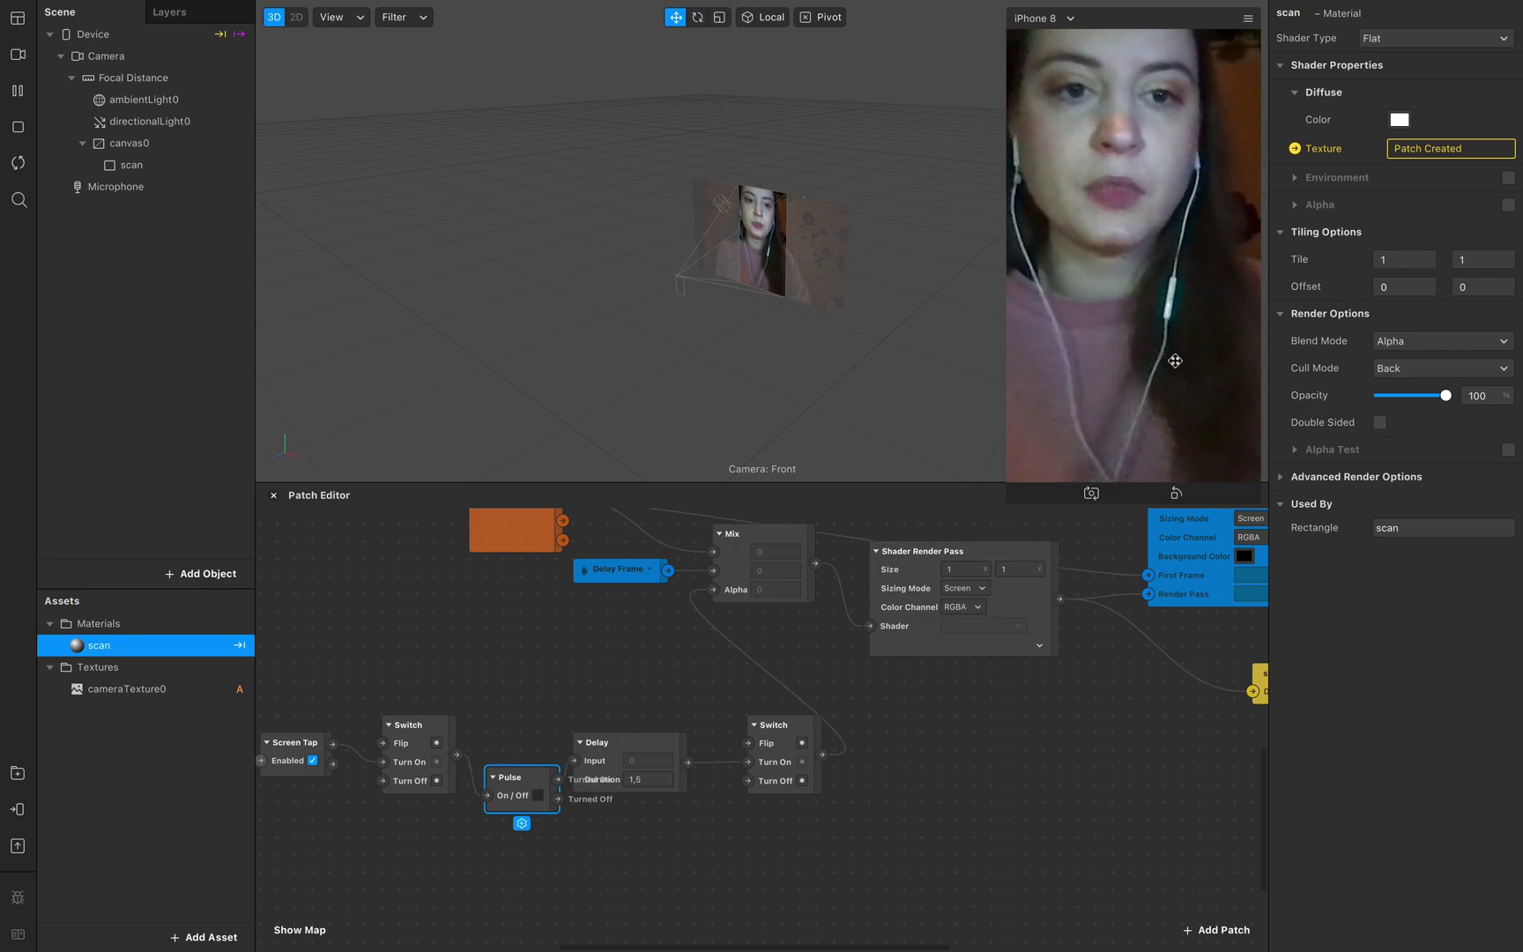
# - Set the device preview to Simulate Touch, test the screen tap and restart the effect
pyautogui.click(1247, 18)
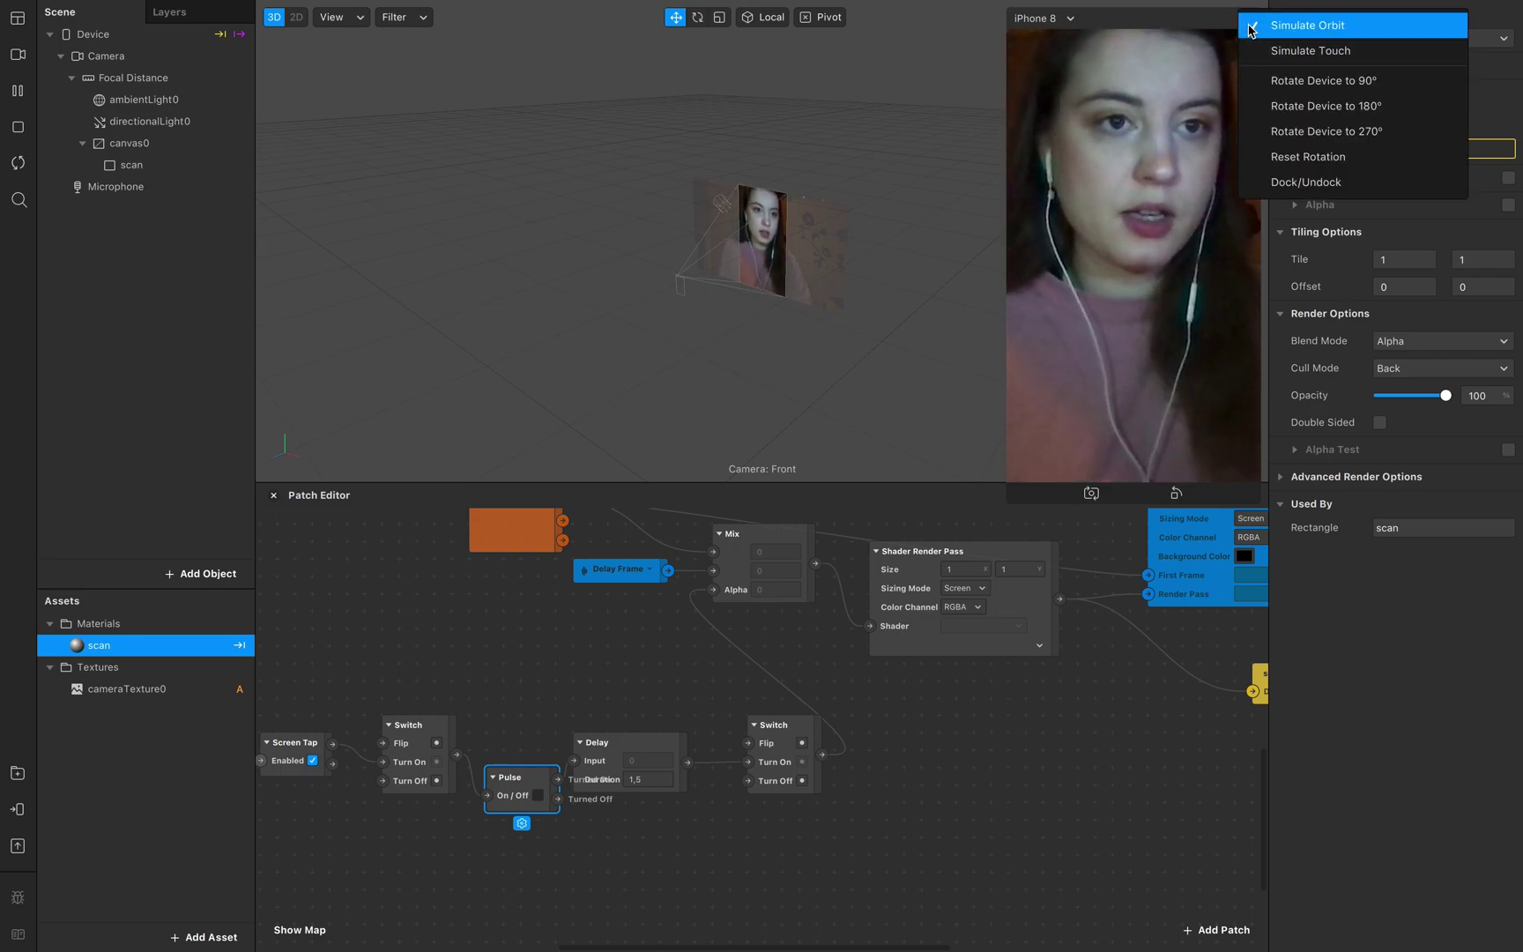
pyautogui.click(1326, 53)
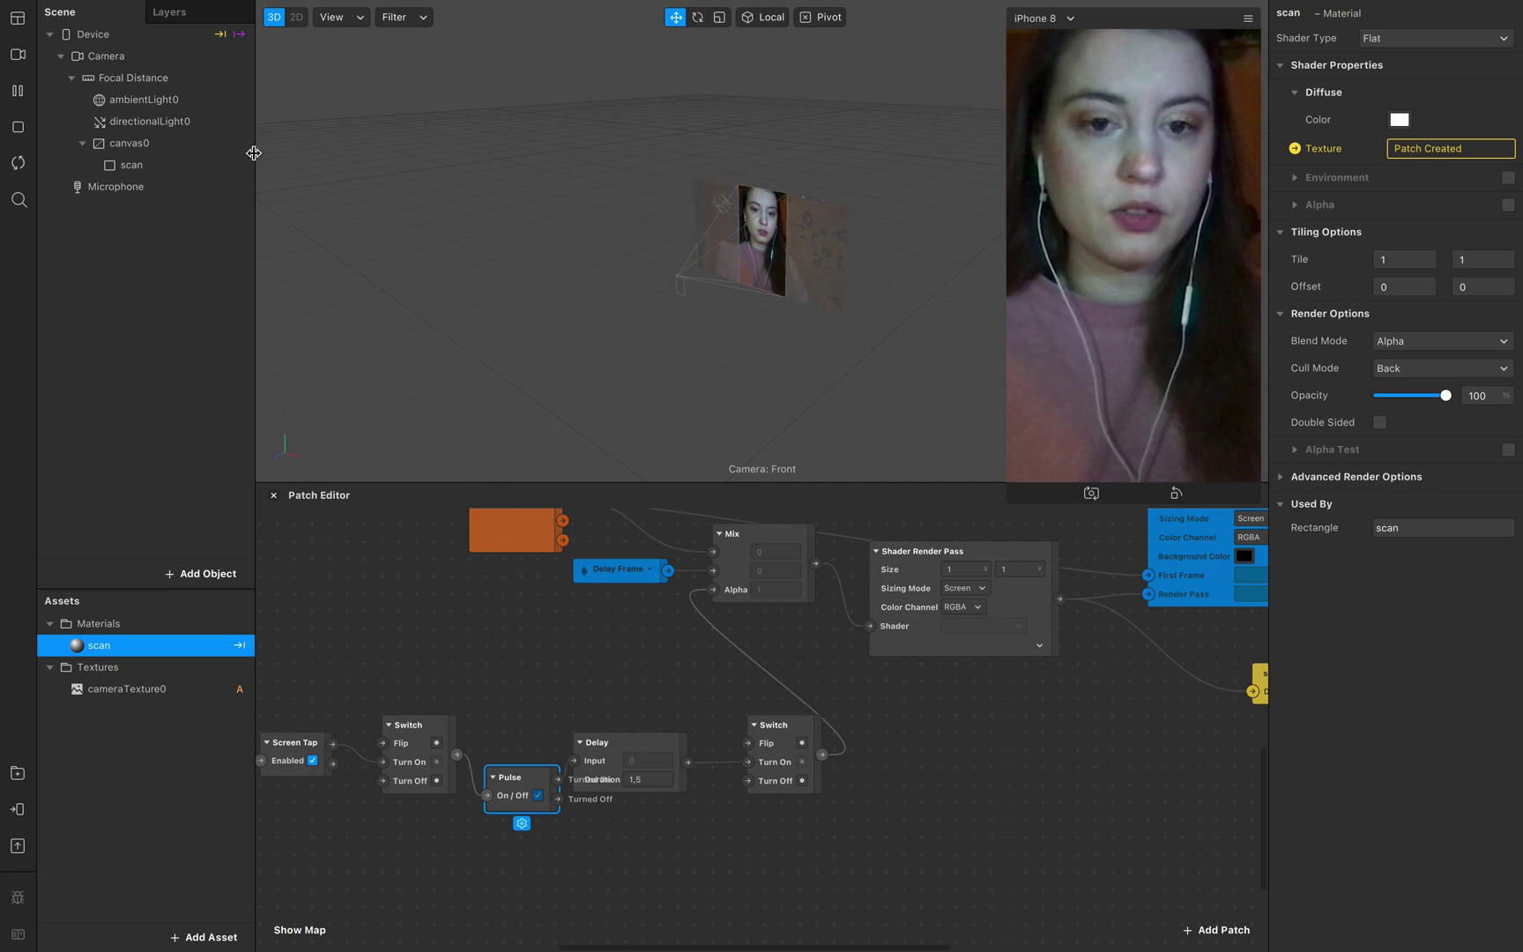
pyautogui.click(19, 165)
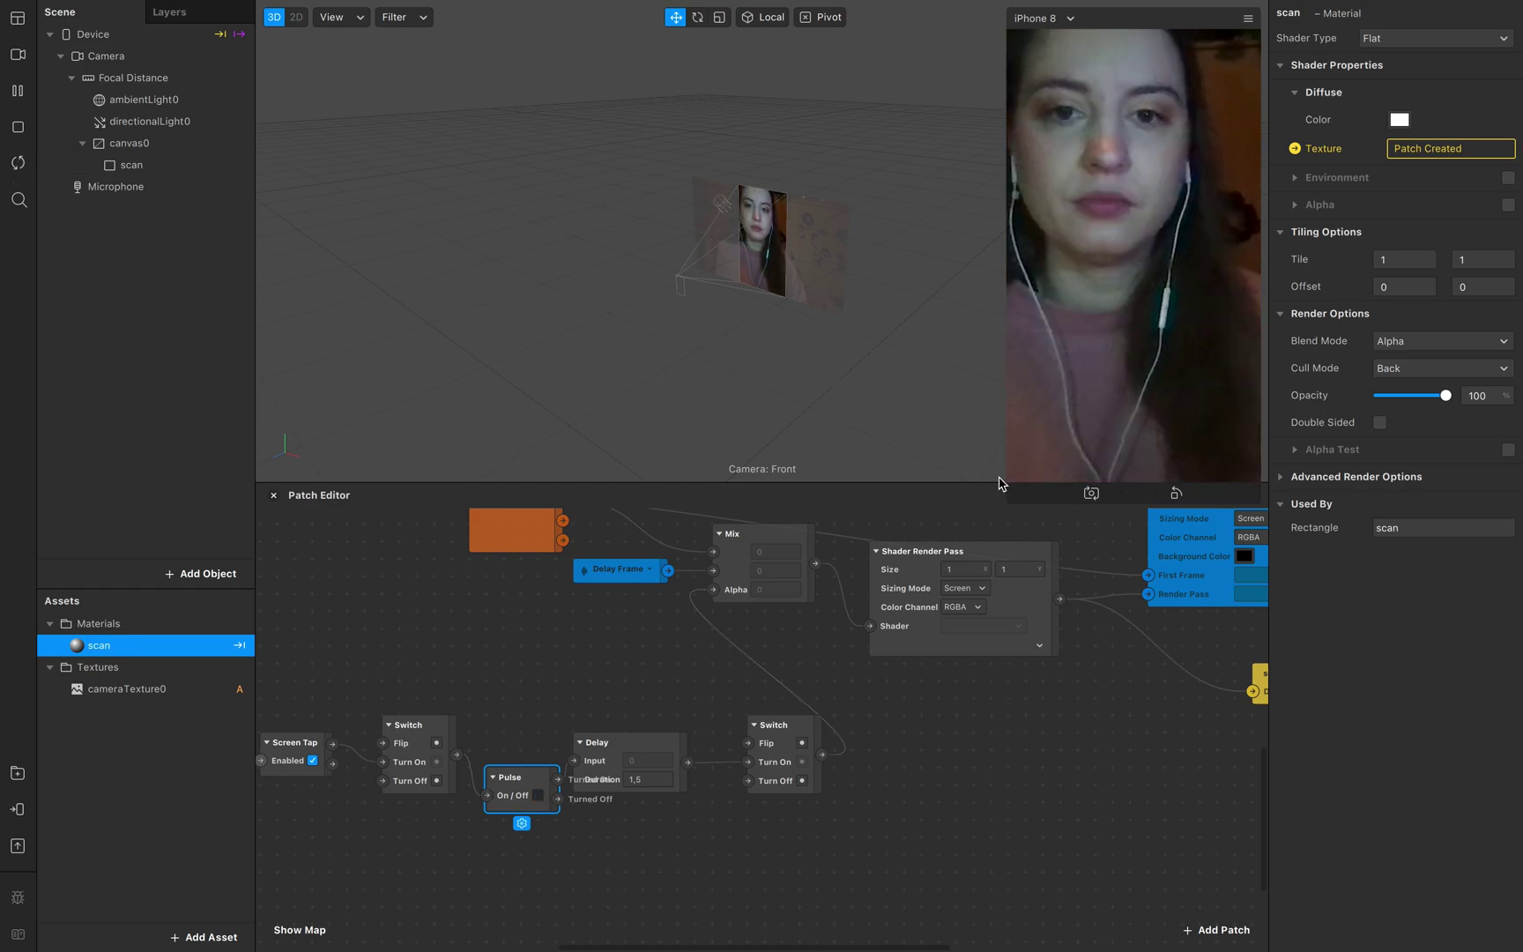
# - Spread the Screen Tap, first Switch and Pulse patches out in a row ahead of the Delay patch
pyautogui.hscroll(-5, 973, 697)
pyautogui.moveTo(344, 670); pyautogui.dragTo(636, 795)
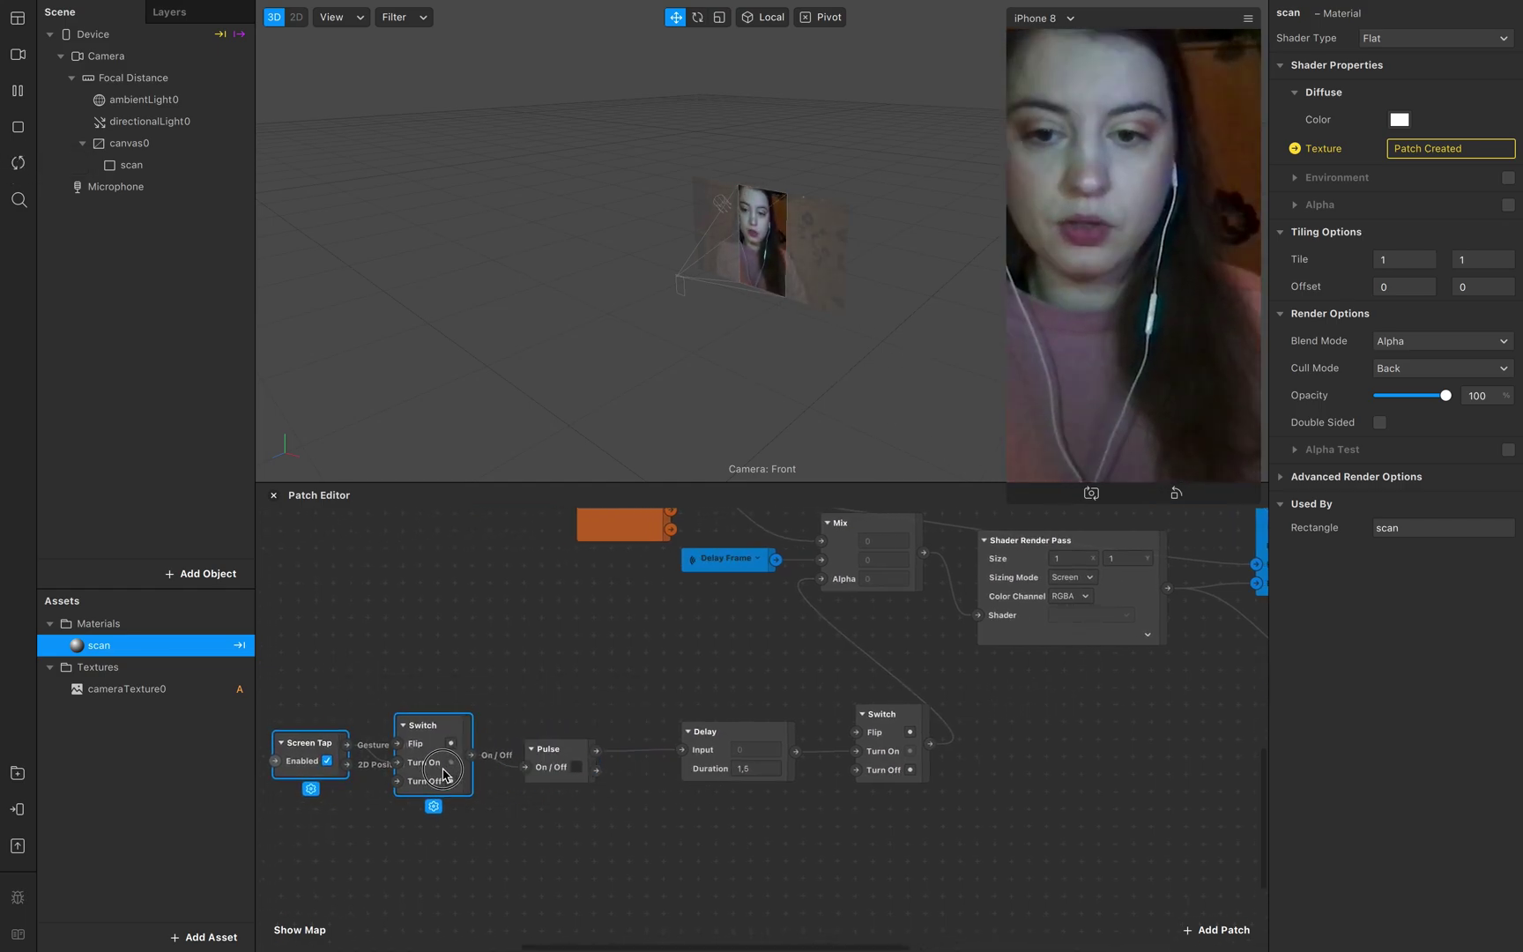
pyautogui.moveTo(447, 771); pyautogui.dragTo(454, 778)
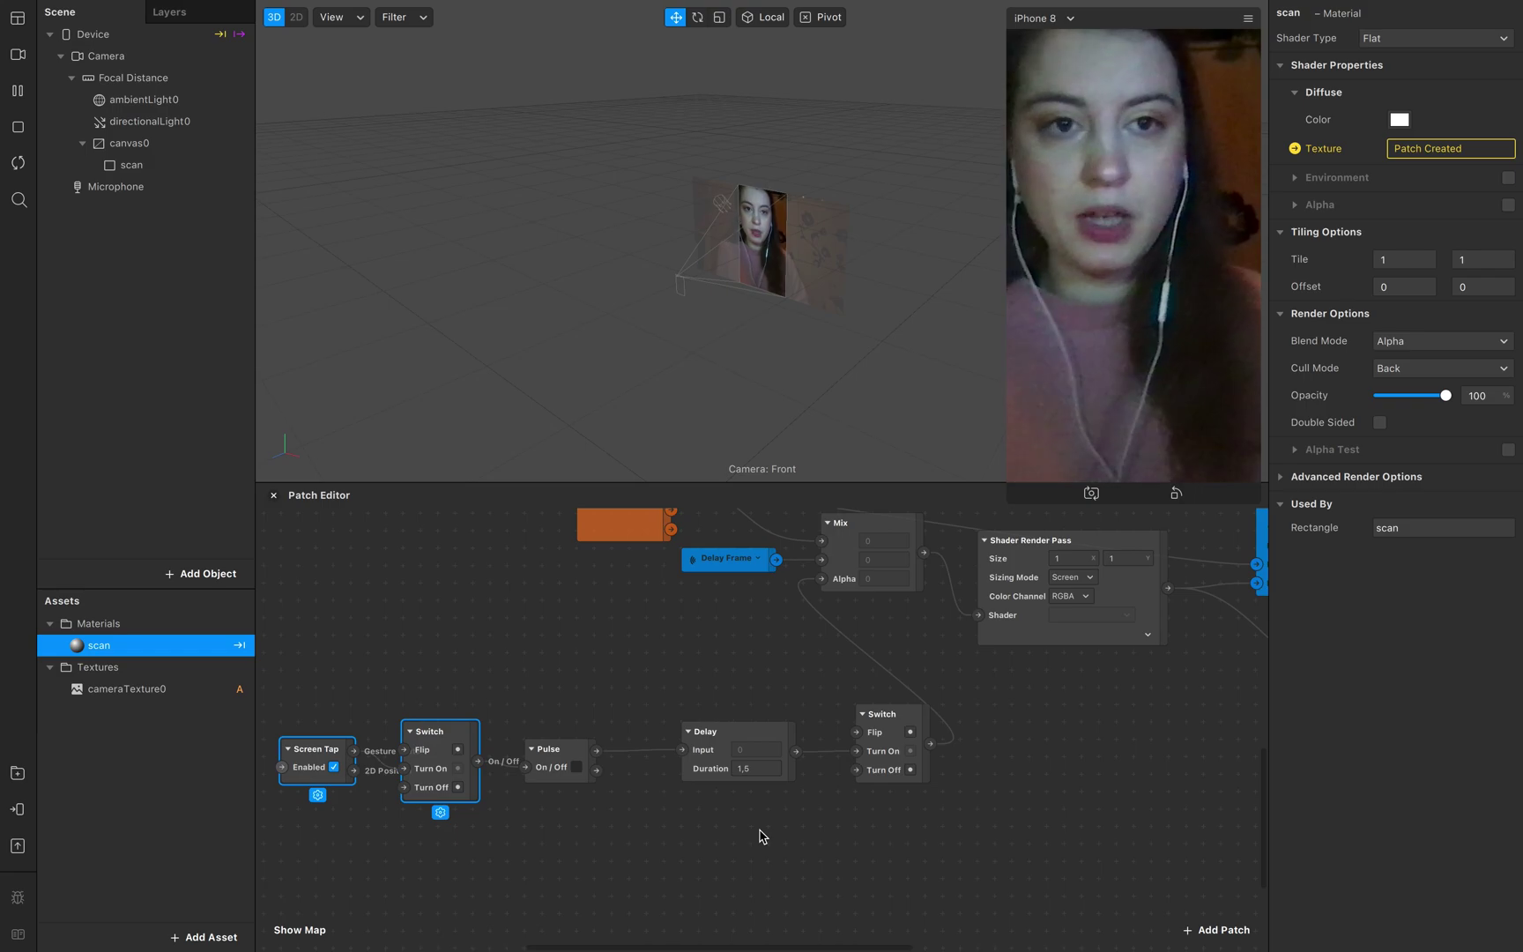
# - Open the AR Library and list all of its patch assets
pyautogui.hscroll(9, 762, 836)
pyautogui.hscroll(12, 751, 808)
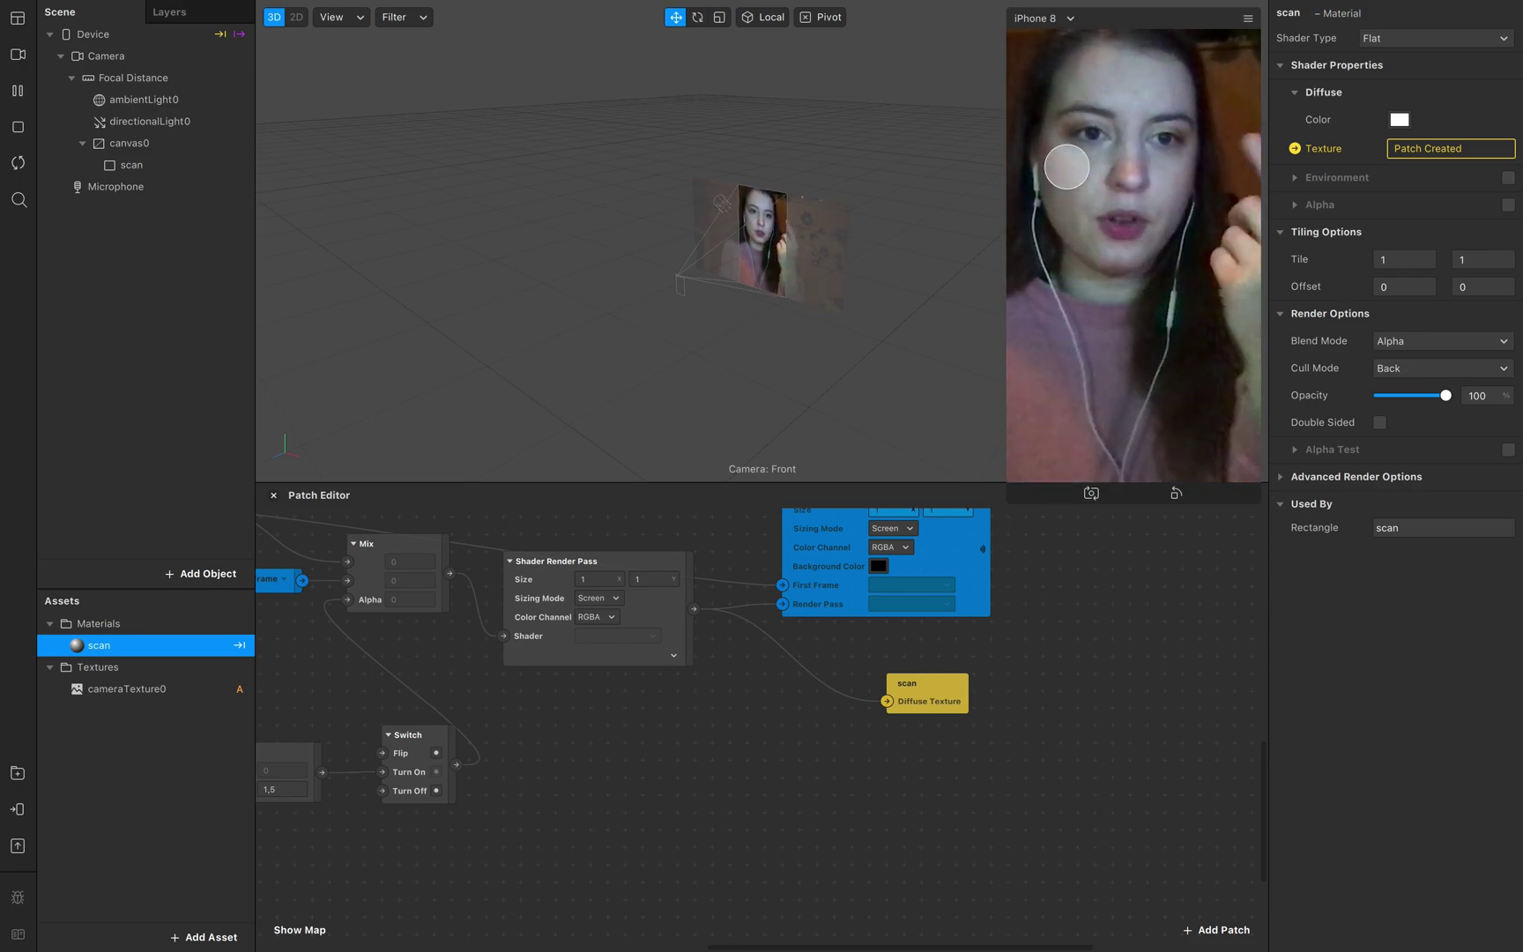
pyautogui.click(18, 774)
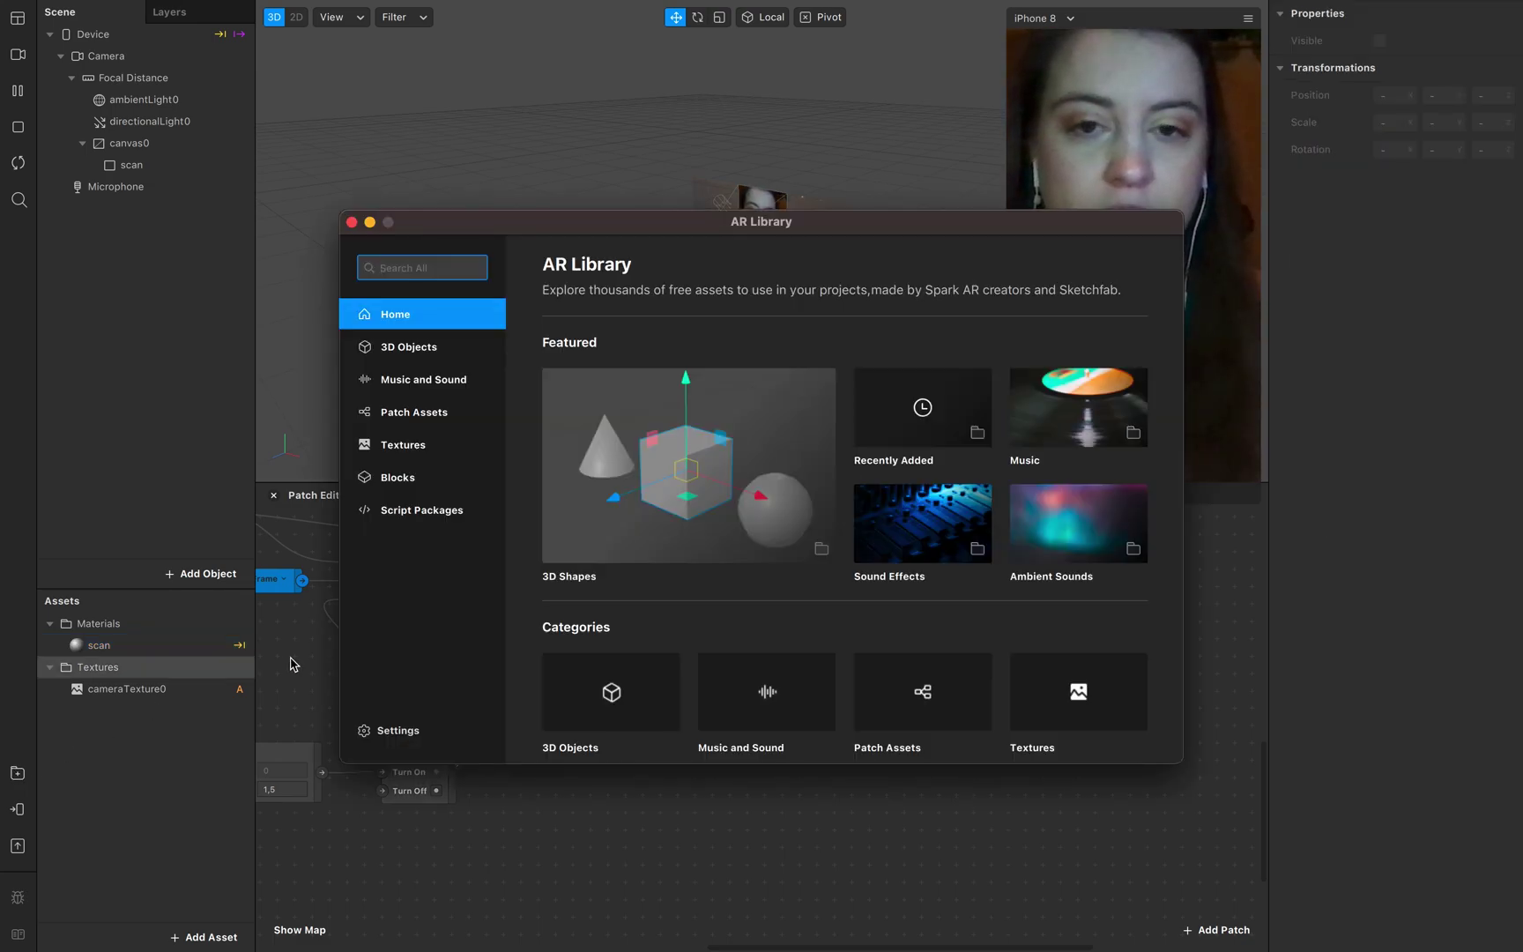
pyautogui.moveTo(554, 225); pyautogui.dragTo(382, 240)
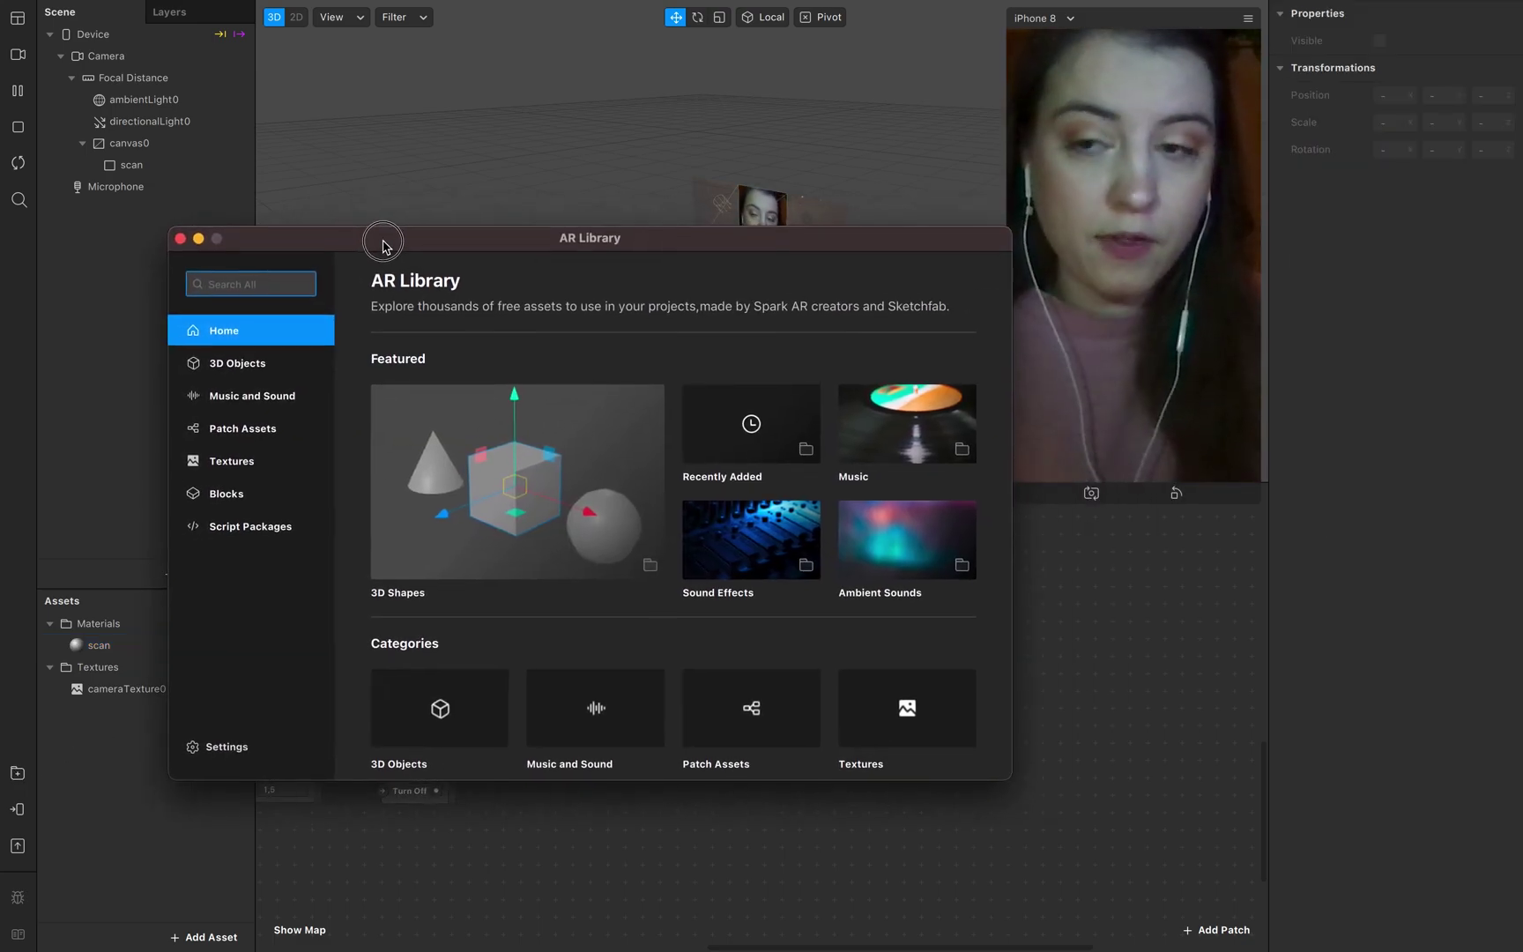
pyautogui.click(240, 427)
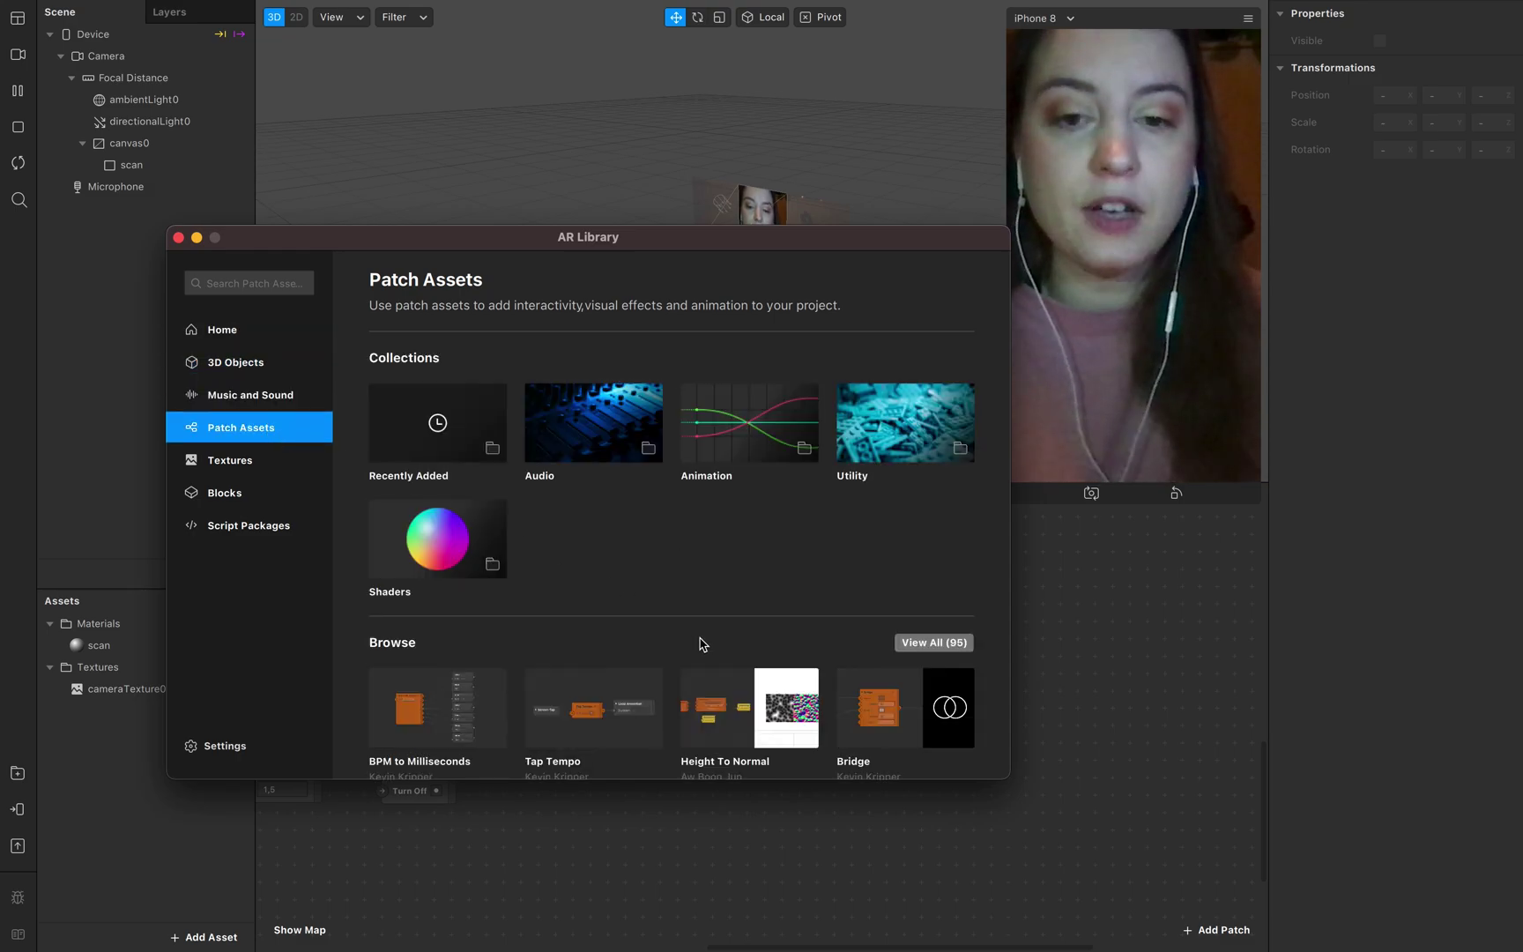
pyautogui.scroll(-5, 700, 642)
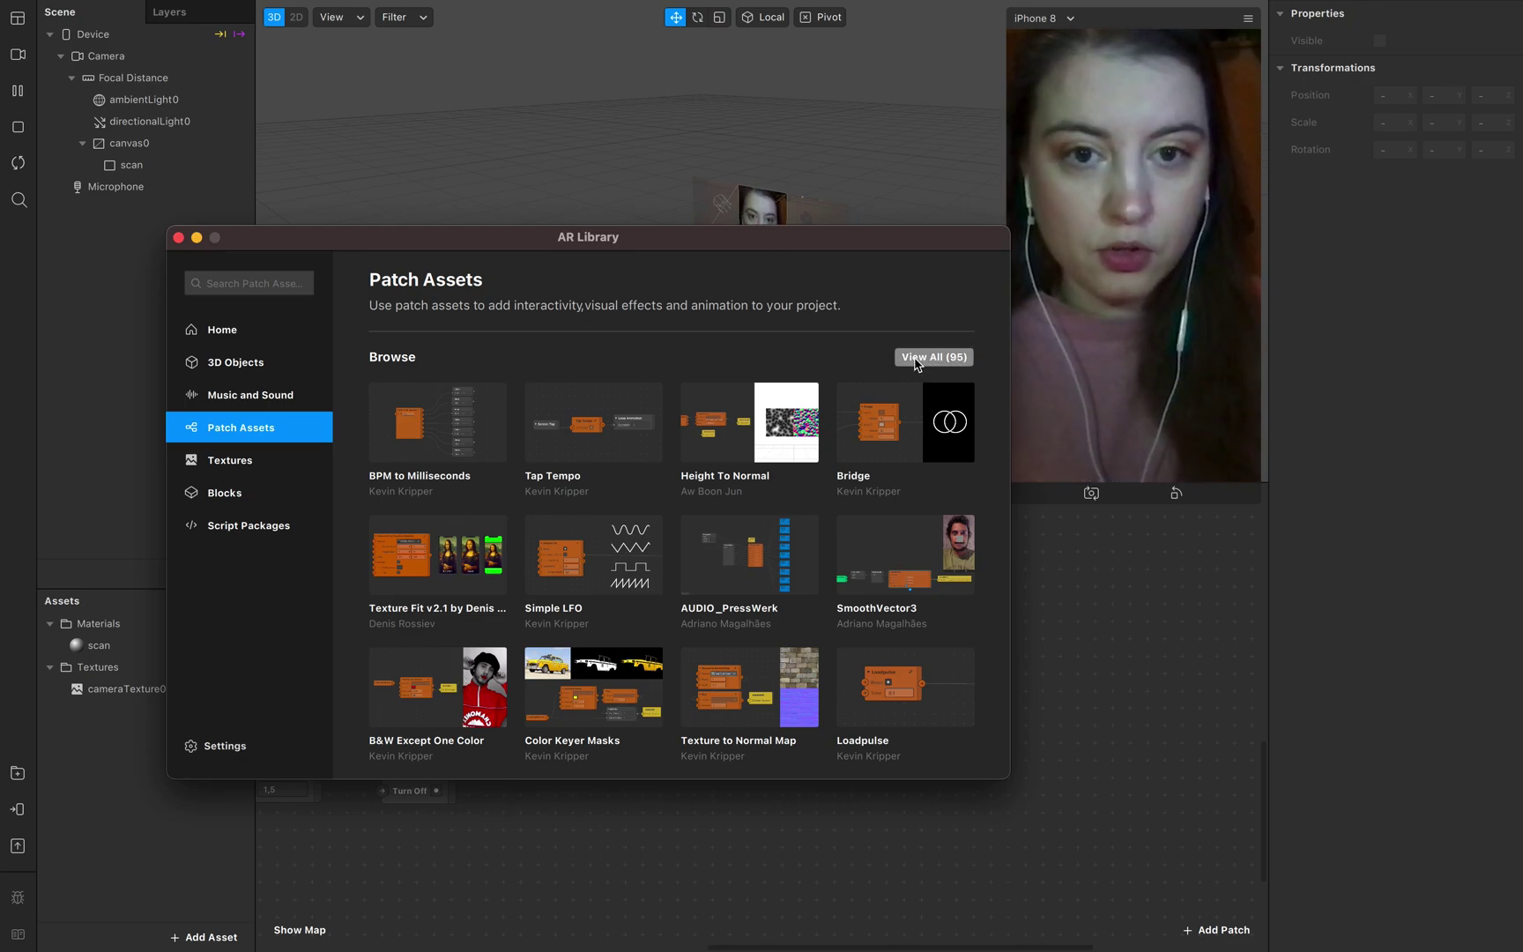
pyautogui.click(925, 361)
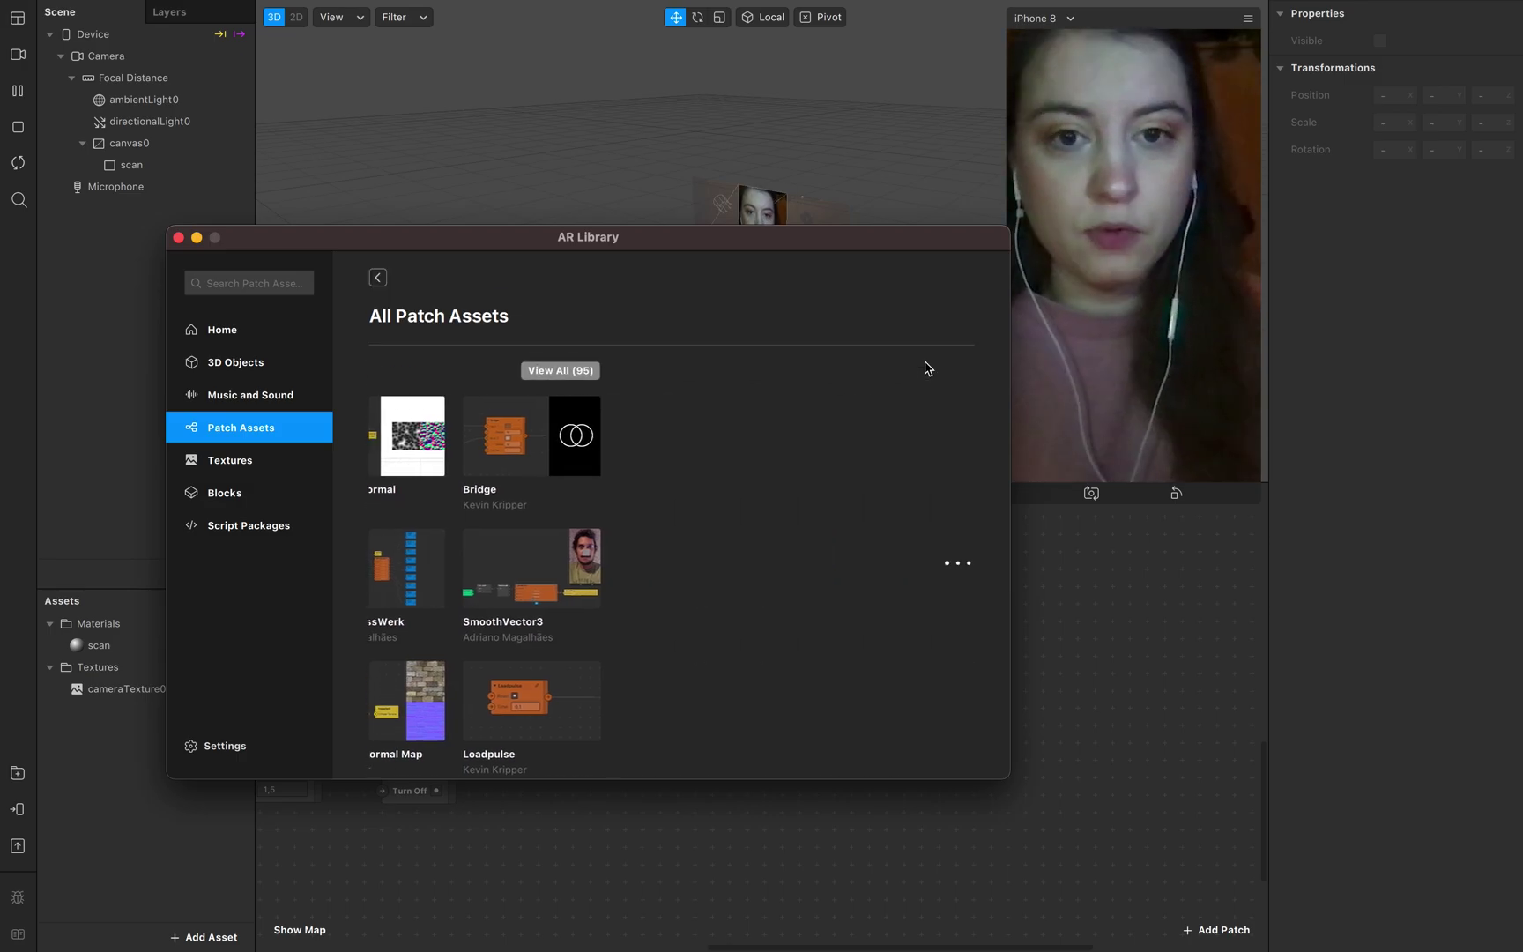
# - Find the FastColorLUT patch asset, import it into the project and close the AR Library
pyautogui.scroll(-3, 901, 606)
pyautogui.scroll(-5, 901, 605)
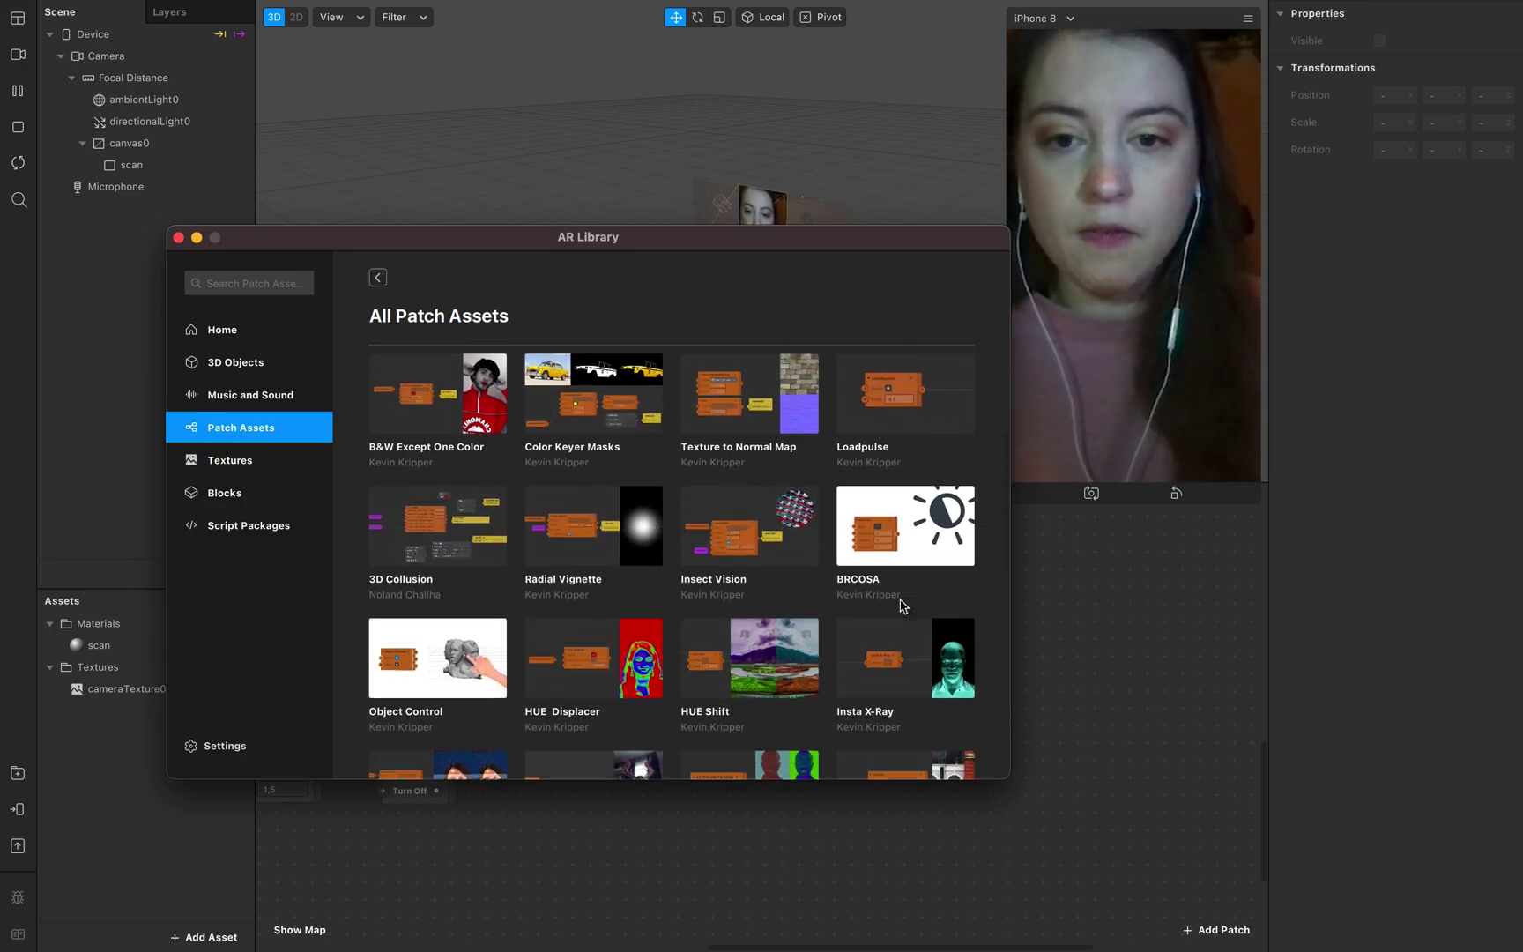
pyautogui.scroll(-5, 900, 606)
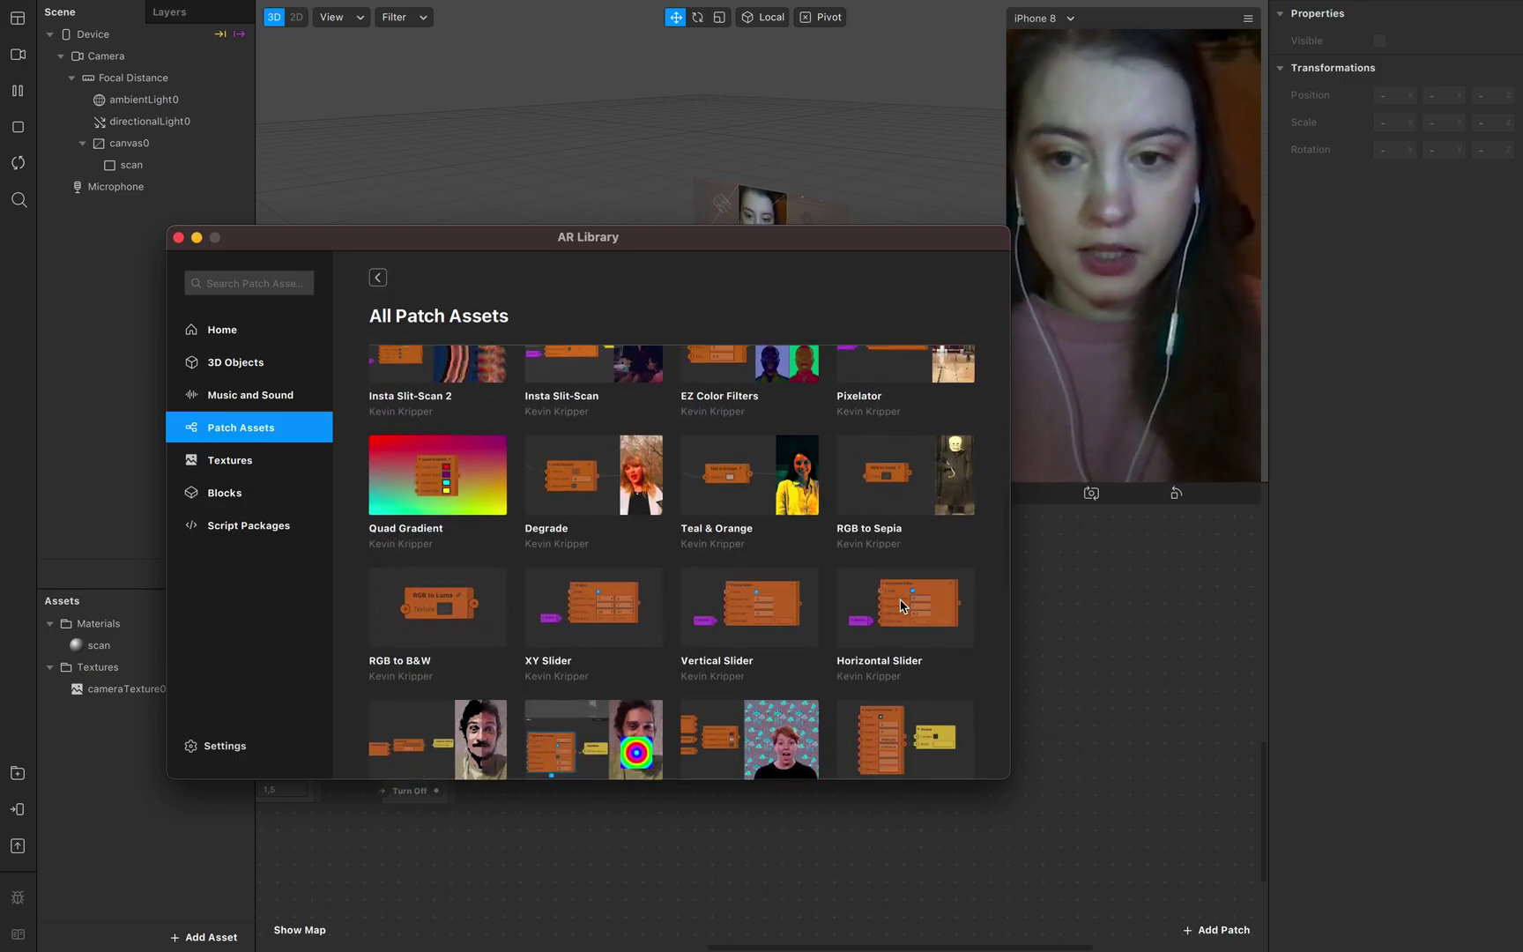
pyautogui.scroll(-5, 900, 606)
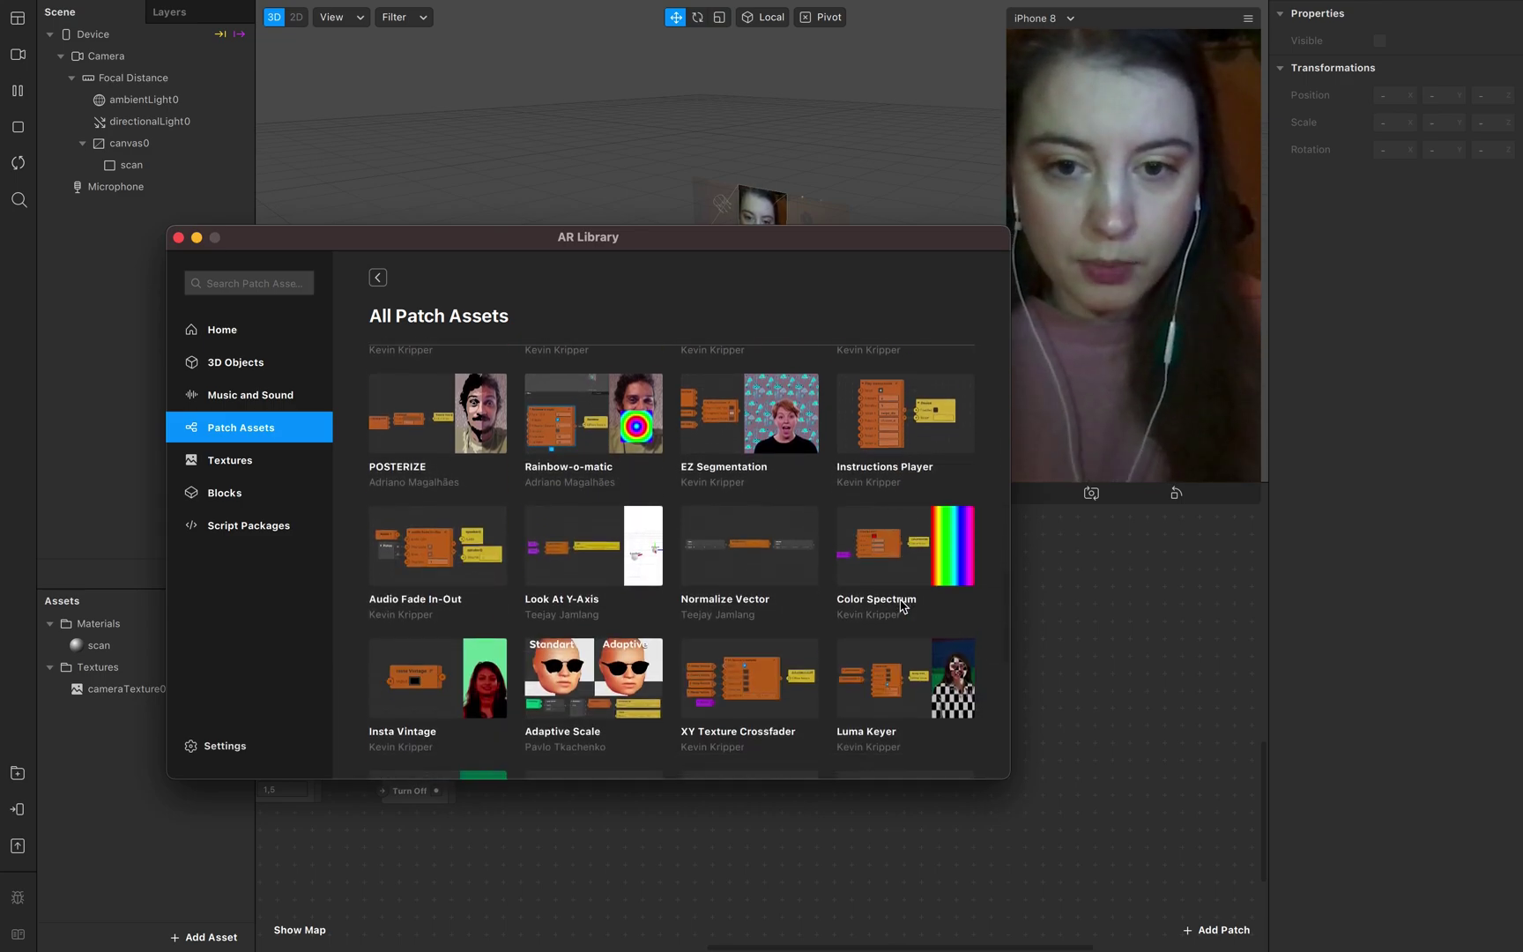
pyautogui.scroll(-7, 900, 605)
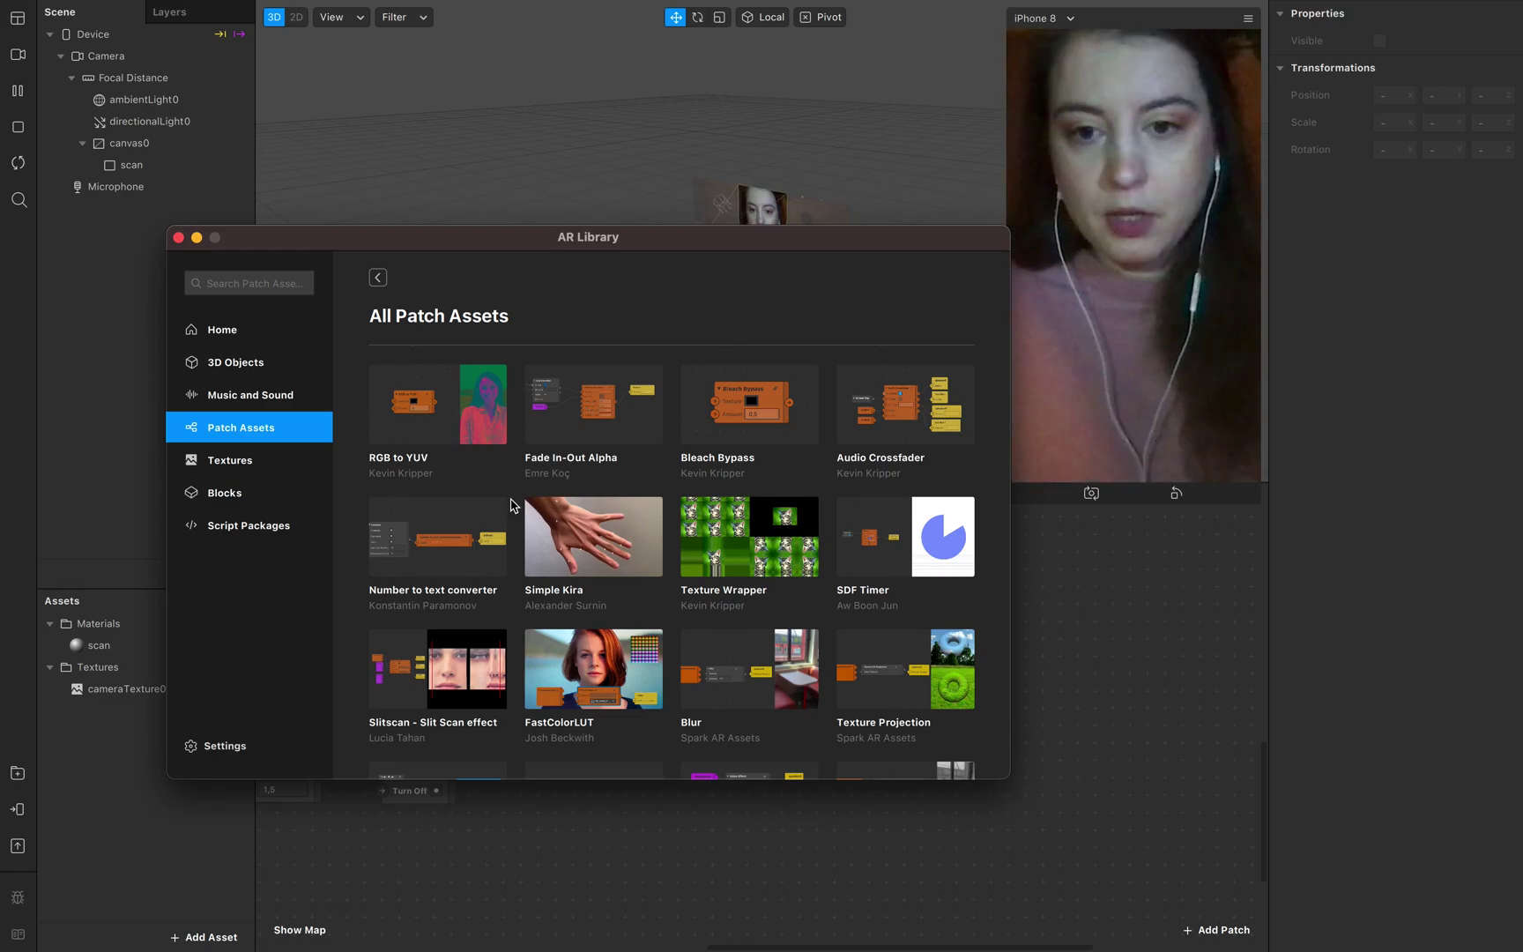
pyautogui.click(598, 689)
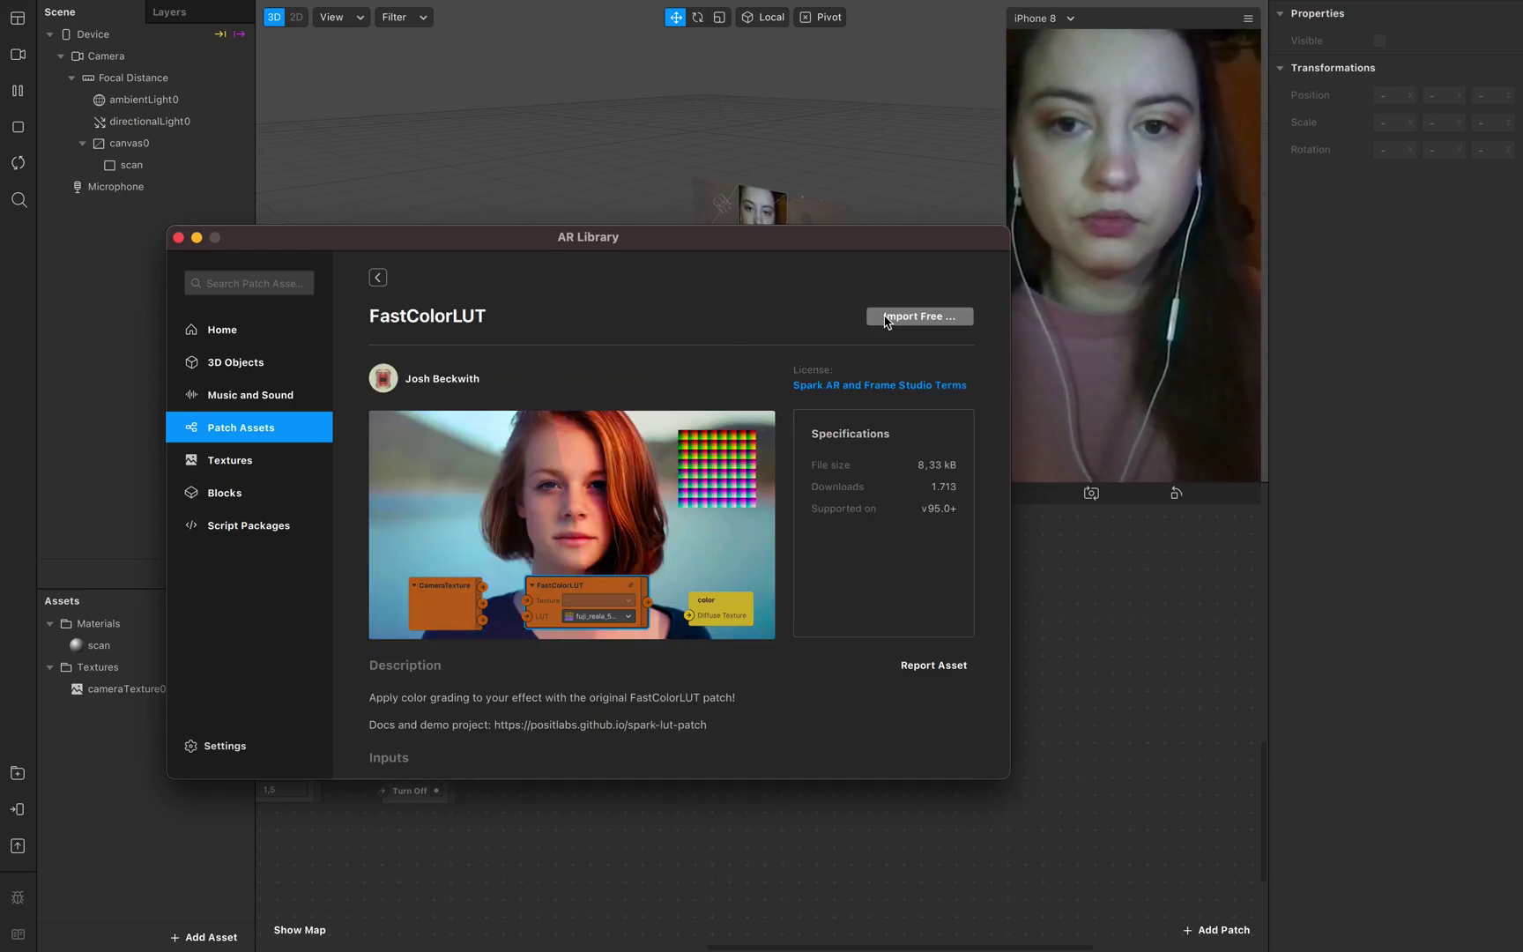
pyautogui.click(923, 319)
pyautogui.click(922, 343)
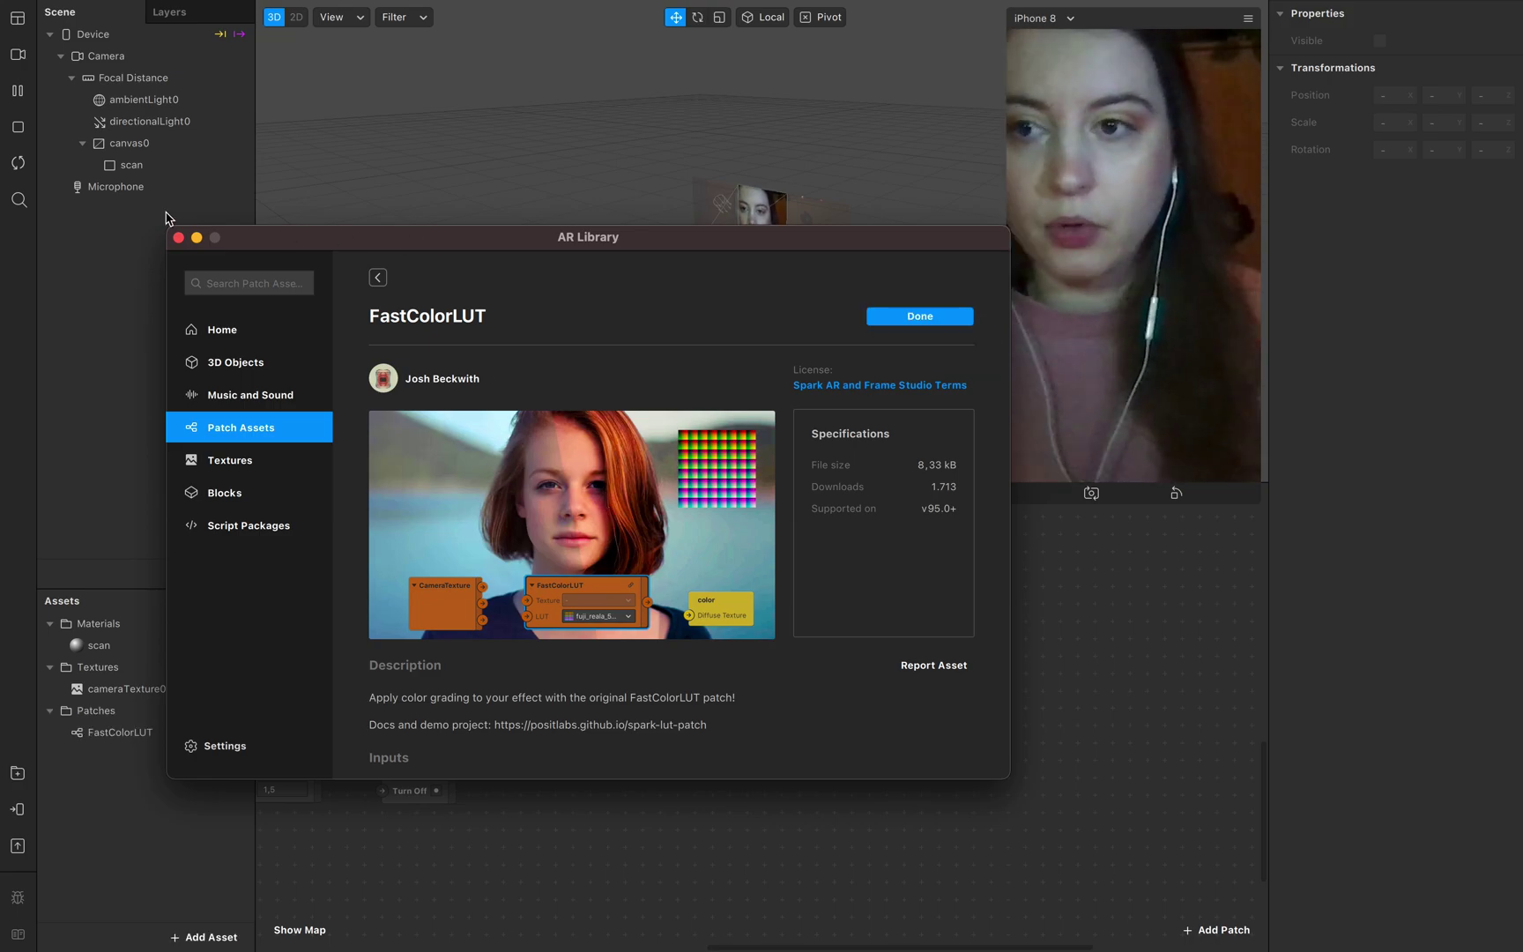
pyautogui.click(180, 237)
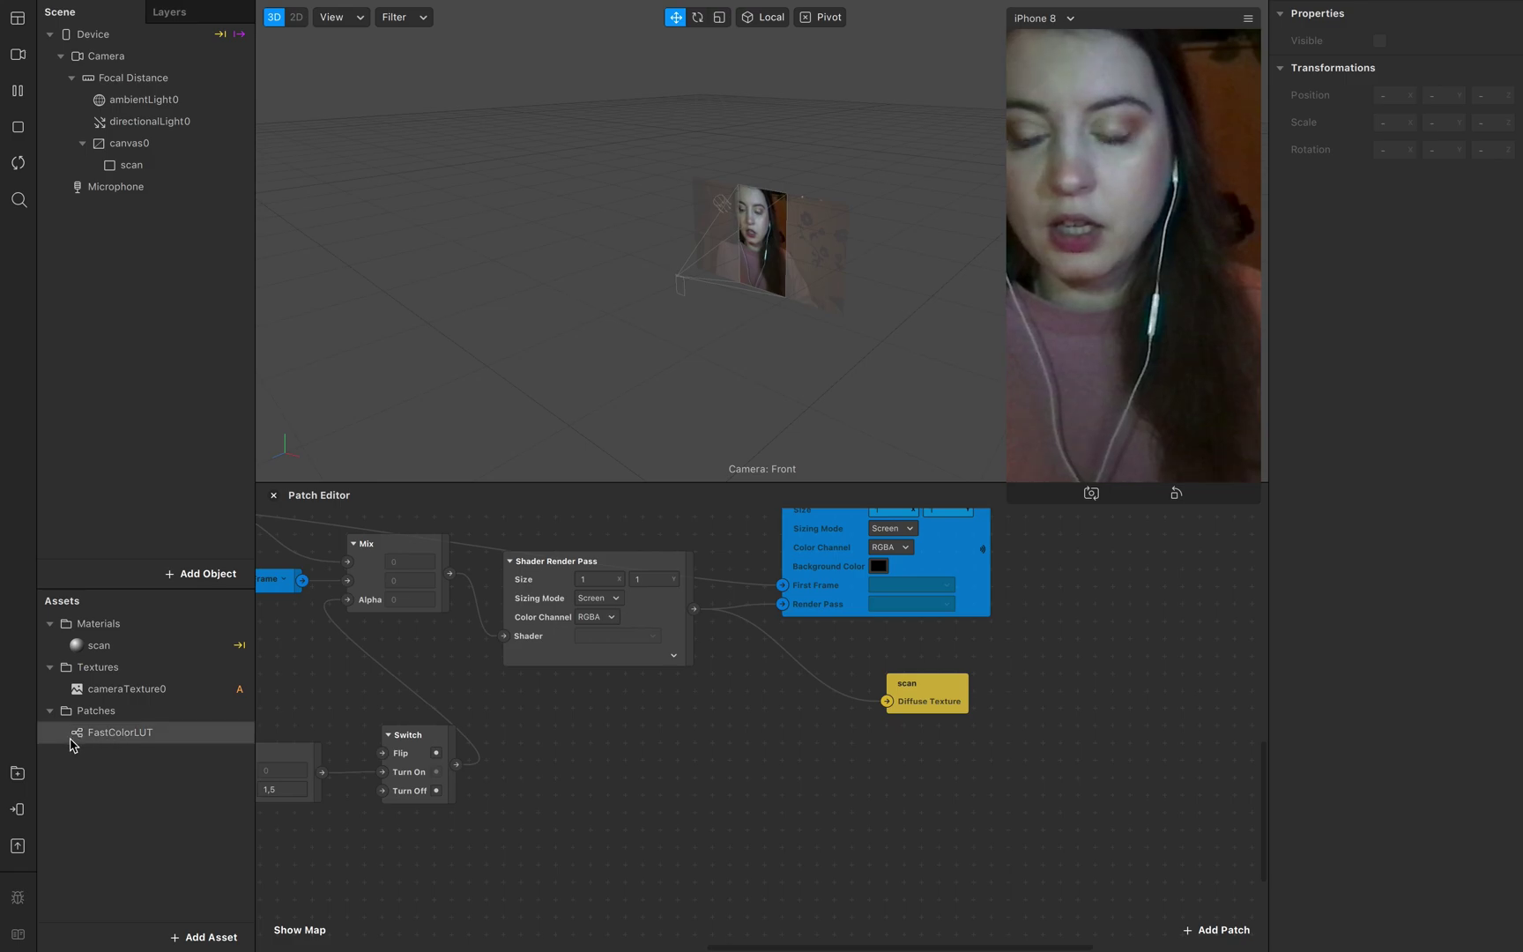
# - Add FastColorLUT to the patch graph below the Shader Render Pass and move the scan Diffuse Texture patch aside to make room
pyautogui.moveTo(108, 738); pyautogui.dragTo(779, 813)
pyautogui.moveTo(877, 801); pyautogui.dragTo(791, 741)
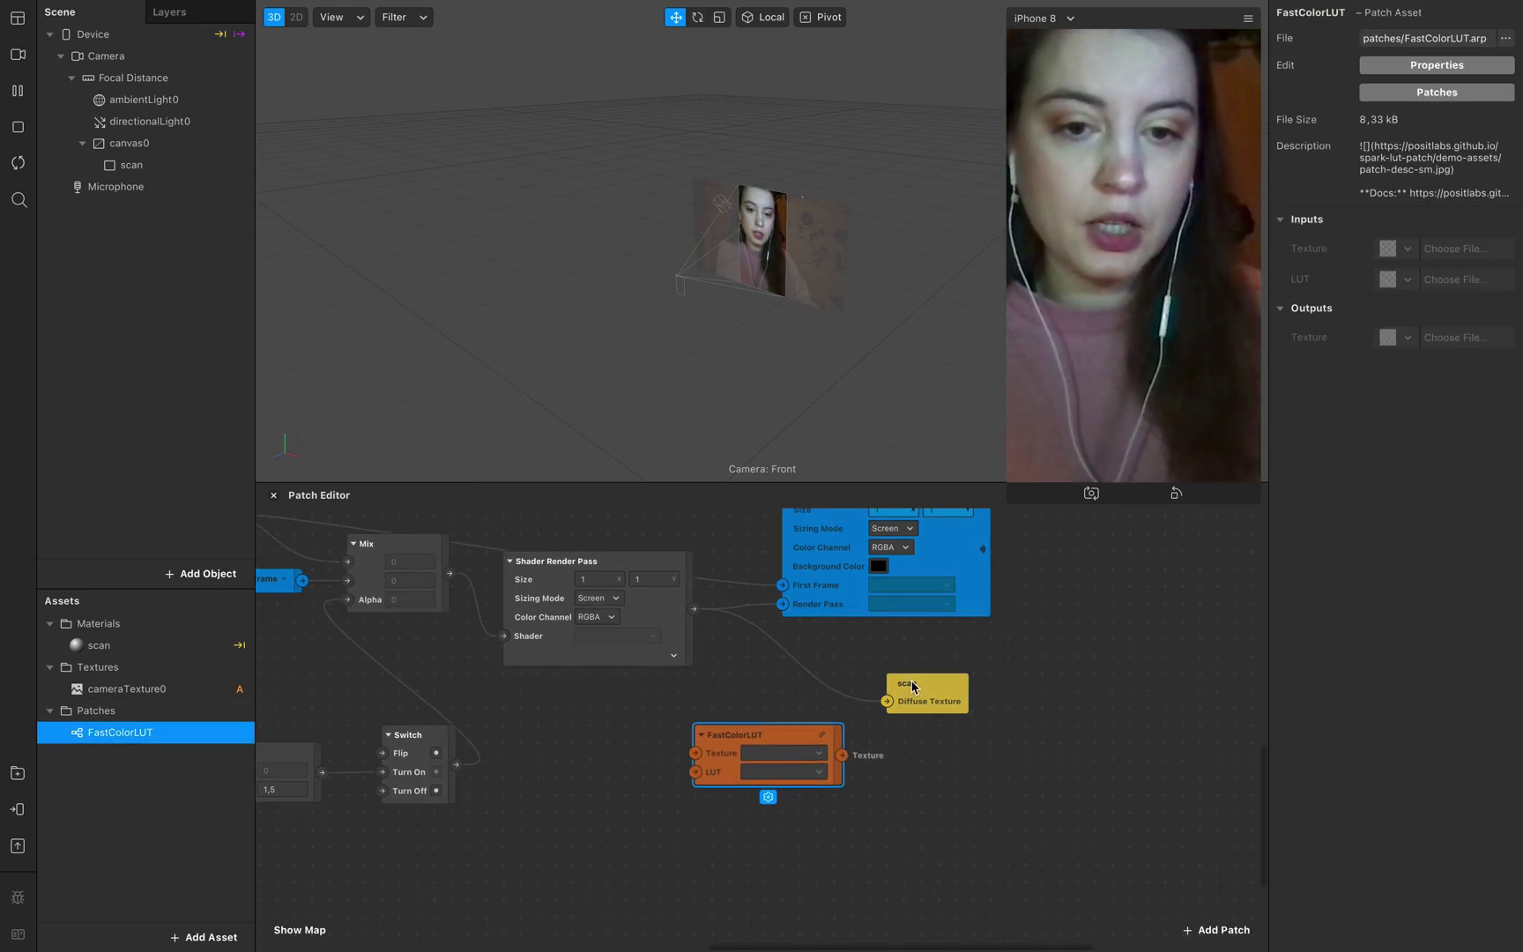
pyautogui.moveTo(914, 685); pyautogui.dragTo(984, 685)
pyautogui.moveTo(801, 739); pyautogui.dragTo(835, 734)
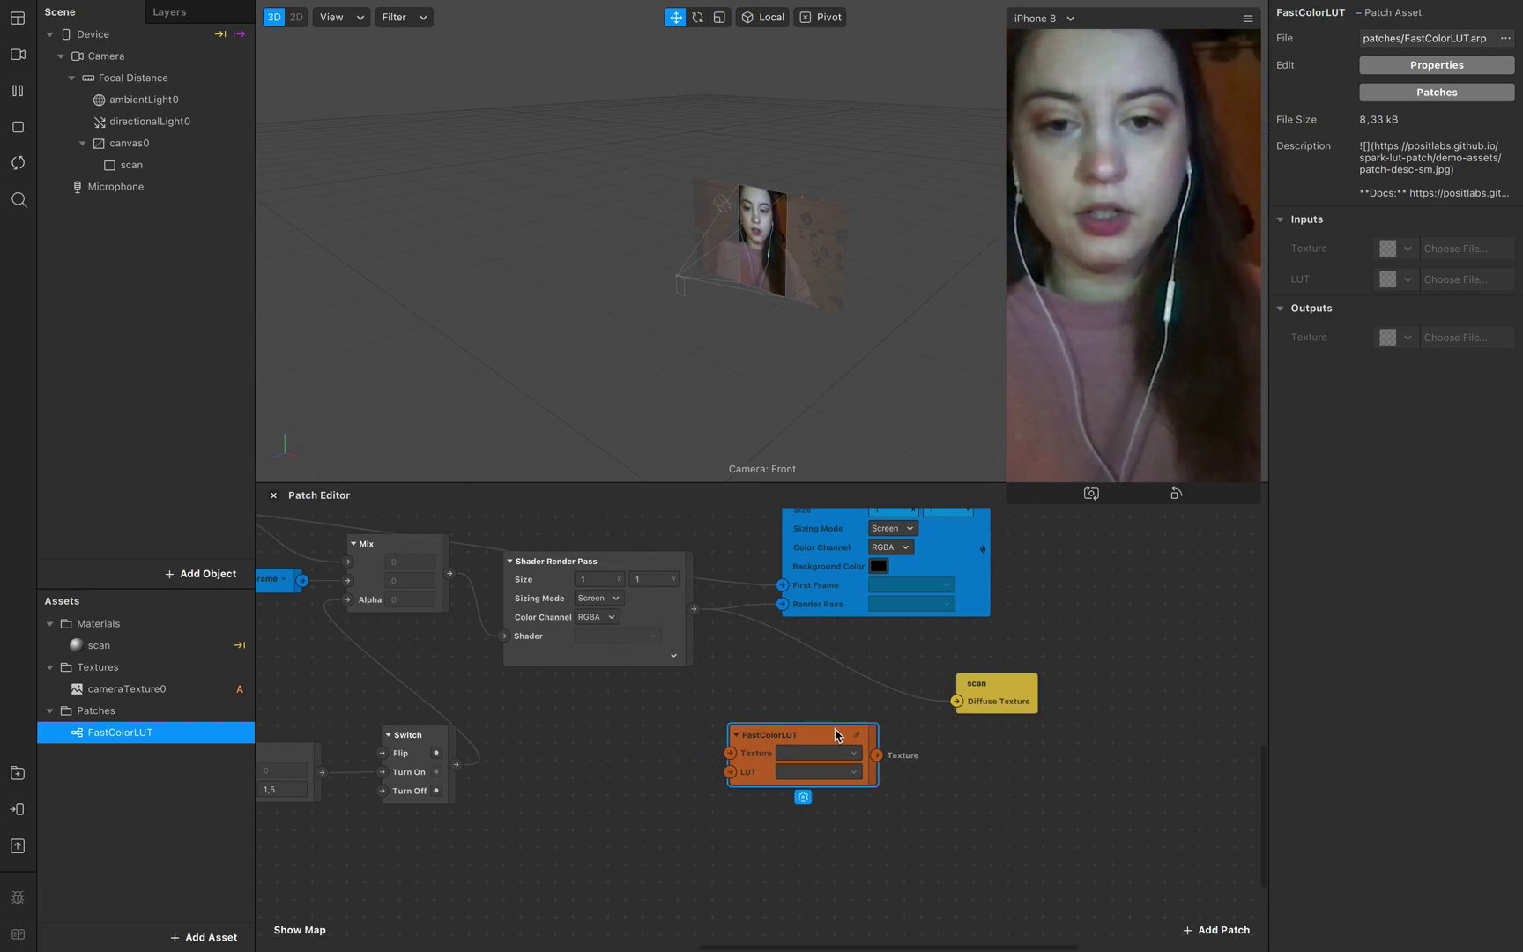
# - Import icon.png and scan_LUT Kopie.png from the material folder, previewing the LUT image first
pyautogui.click(99, 806)
pyautogui.click(209, 943)
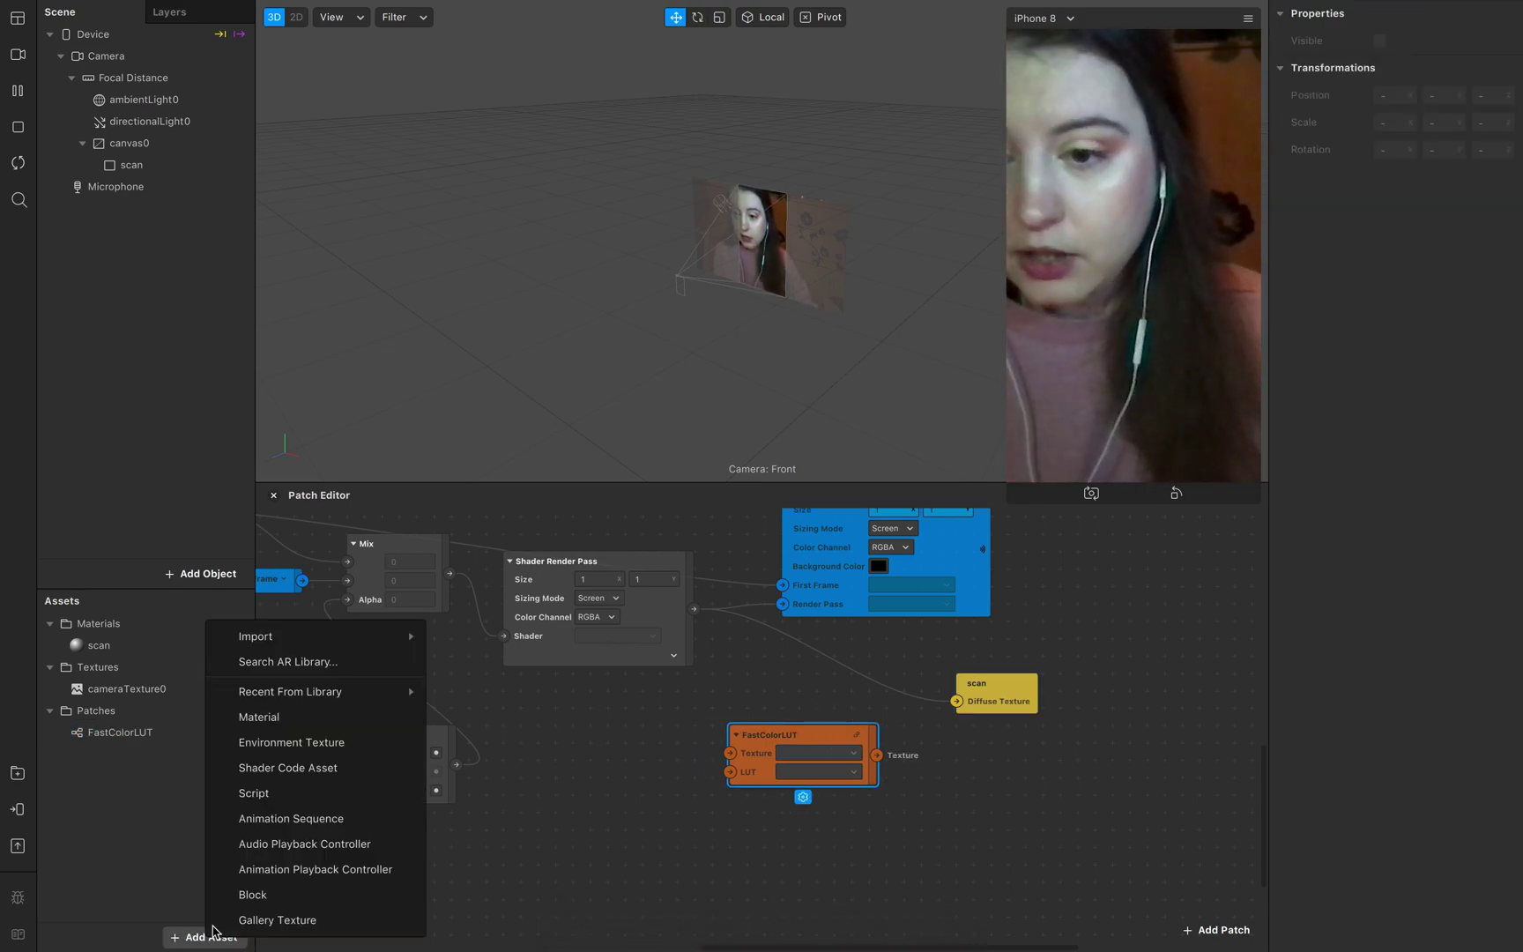
pyautogui.moveTo(318, 636)
pyautogui.click(505, 638)
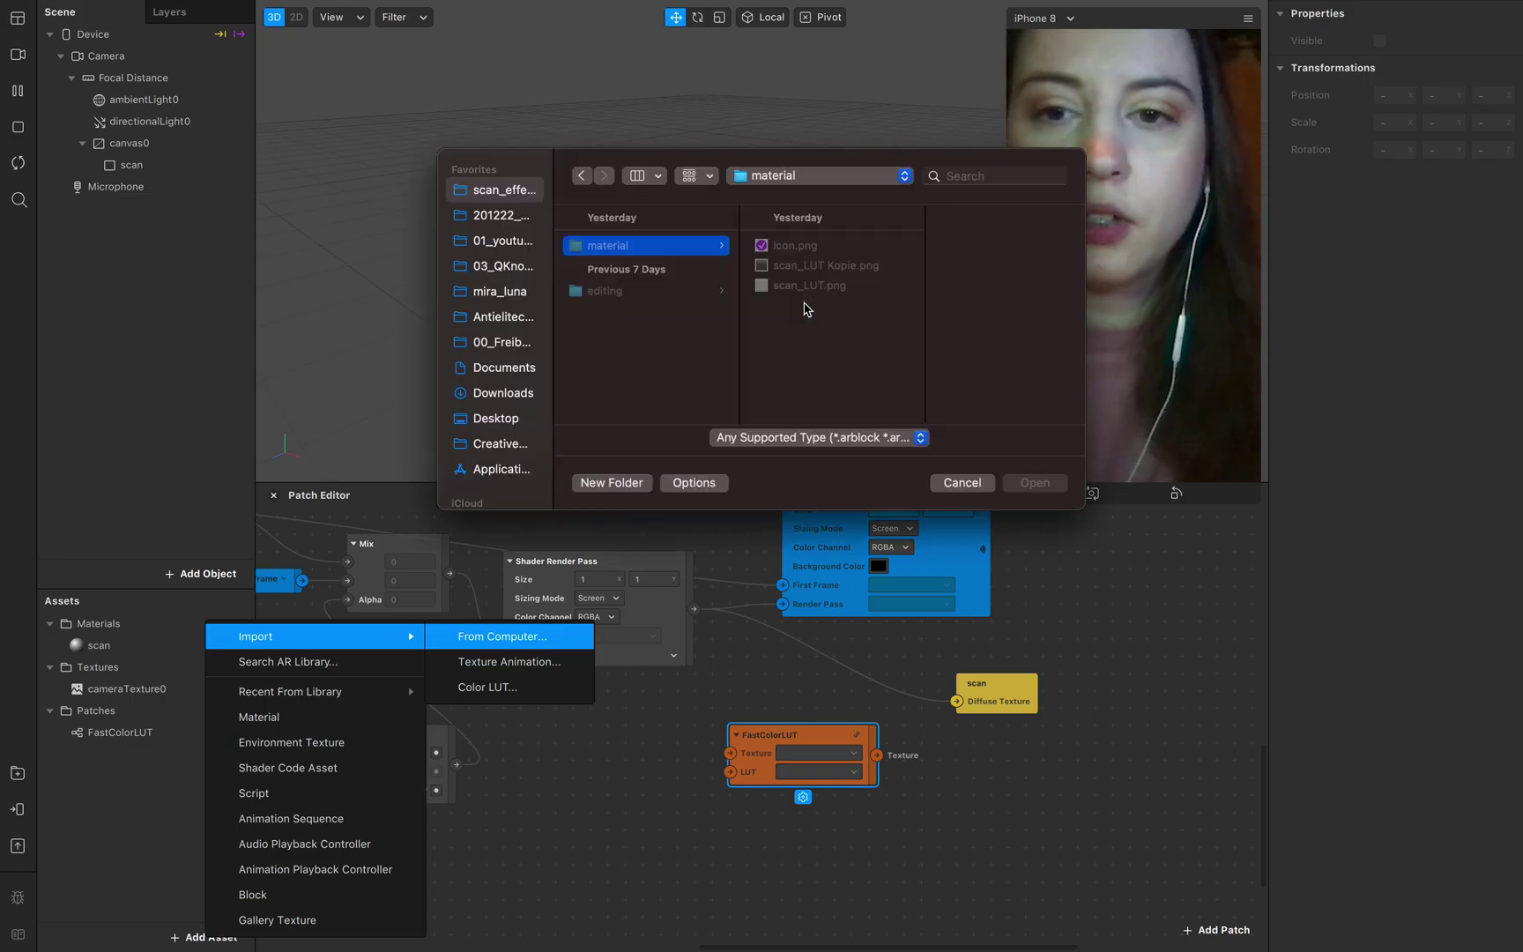
pyautogui.click(807, 266)
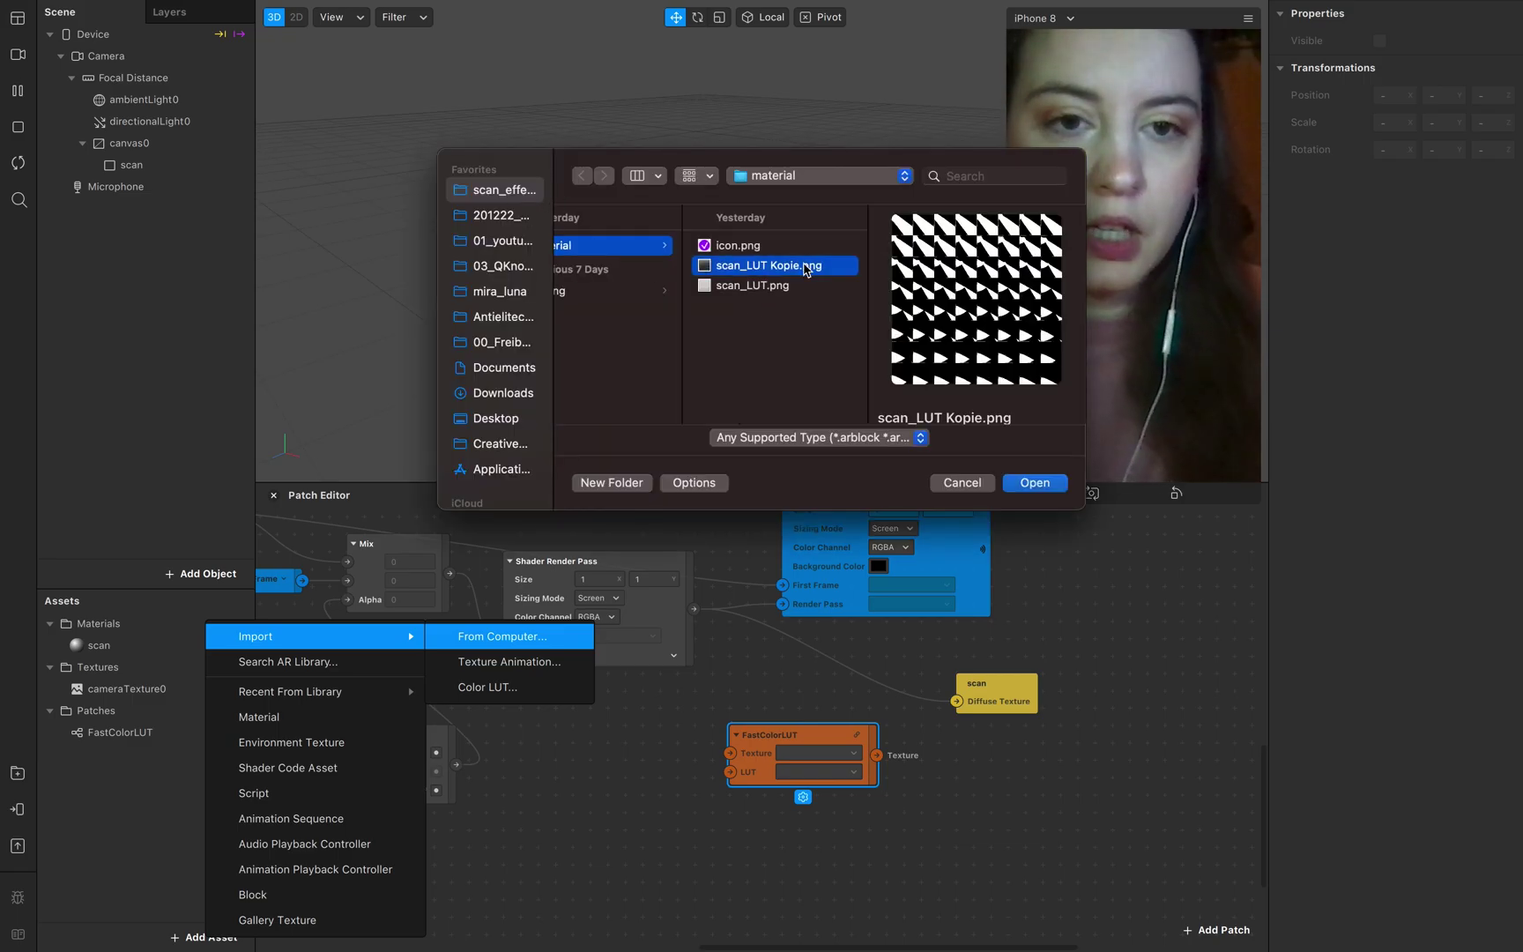
pyautogui.press('space')
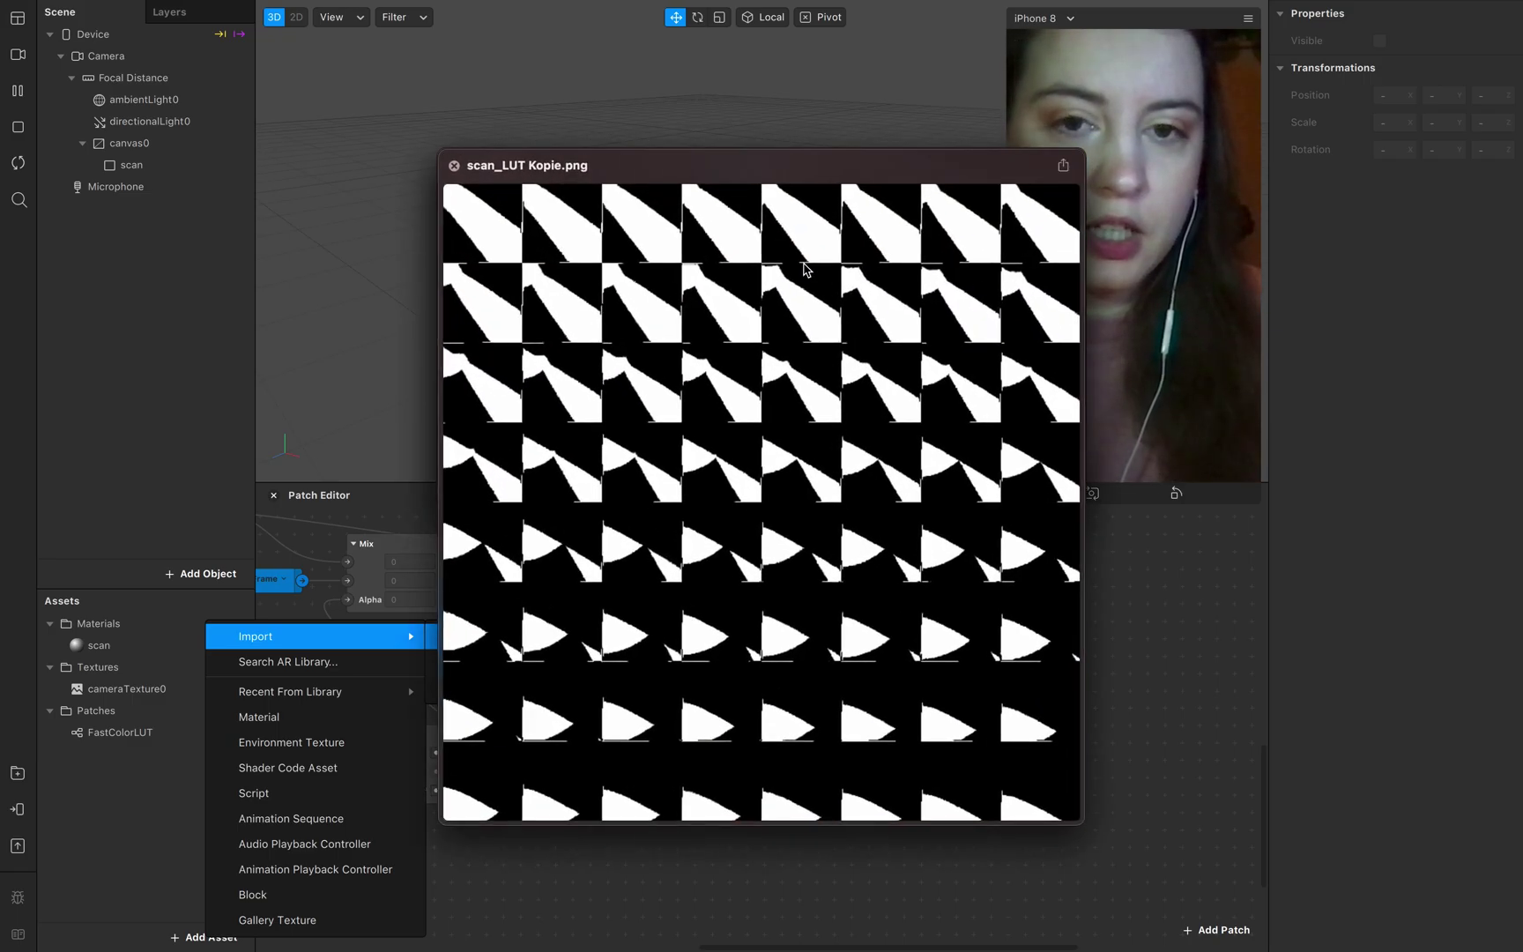
pyautogui.press('space')
pyautogui.keyDown('shift'); pyautogui.click(753, 247); pyautogui.keyUp('shift')
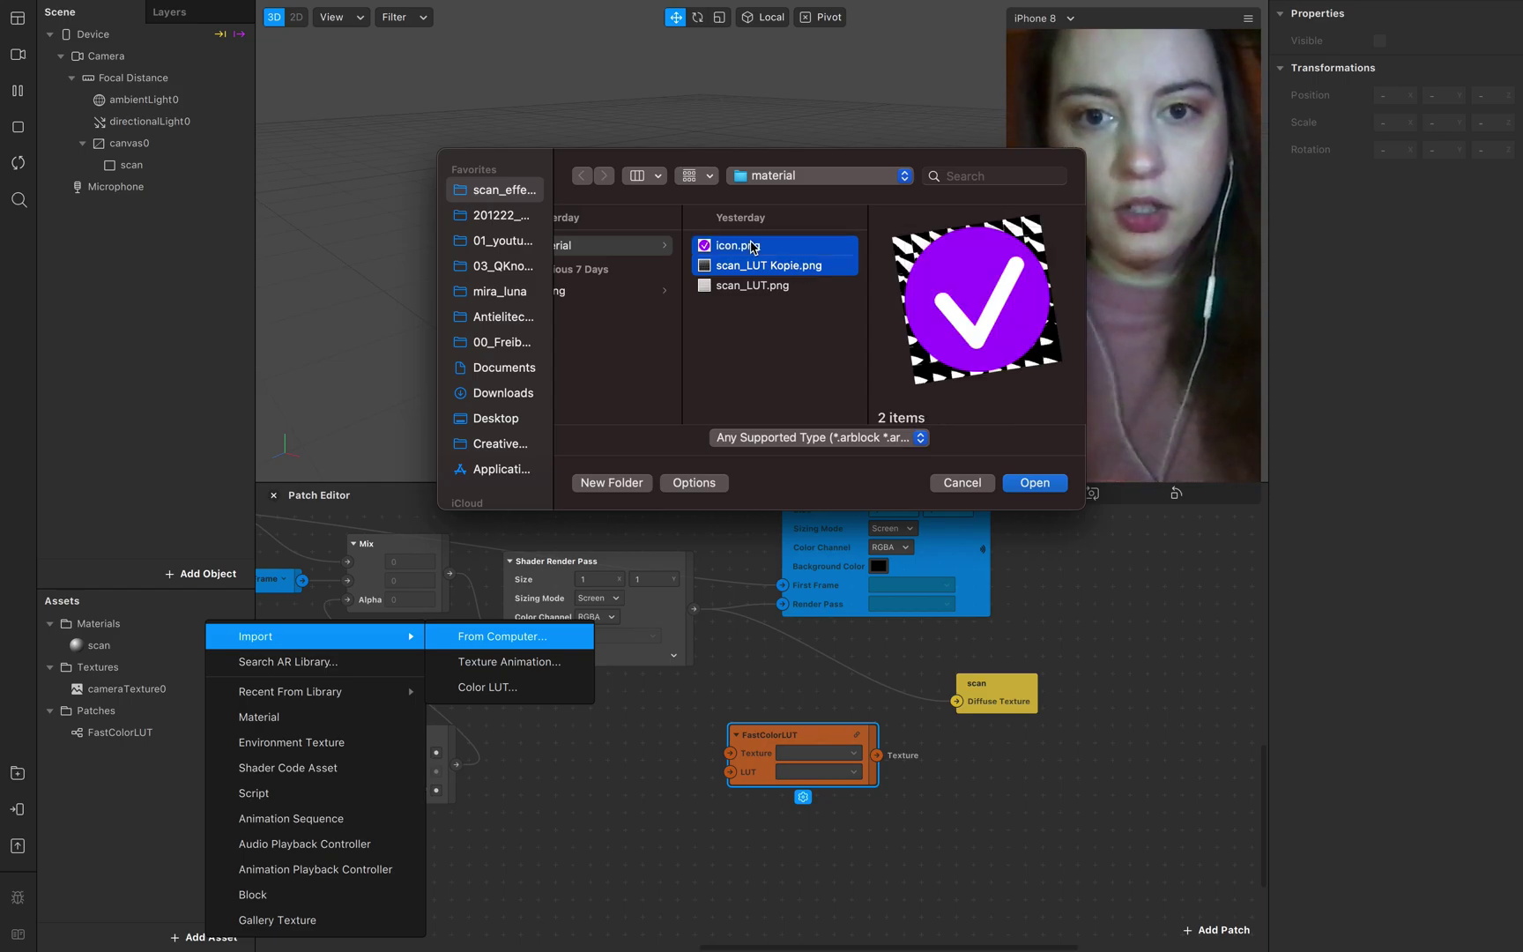
pyautogui.click(1055, 483)
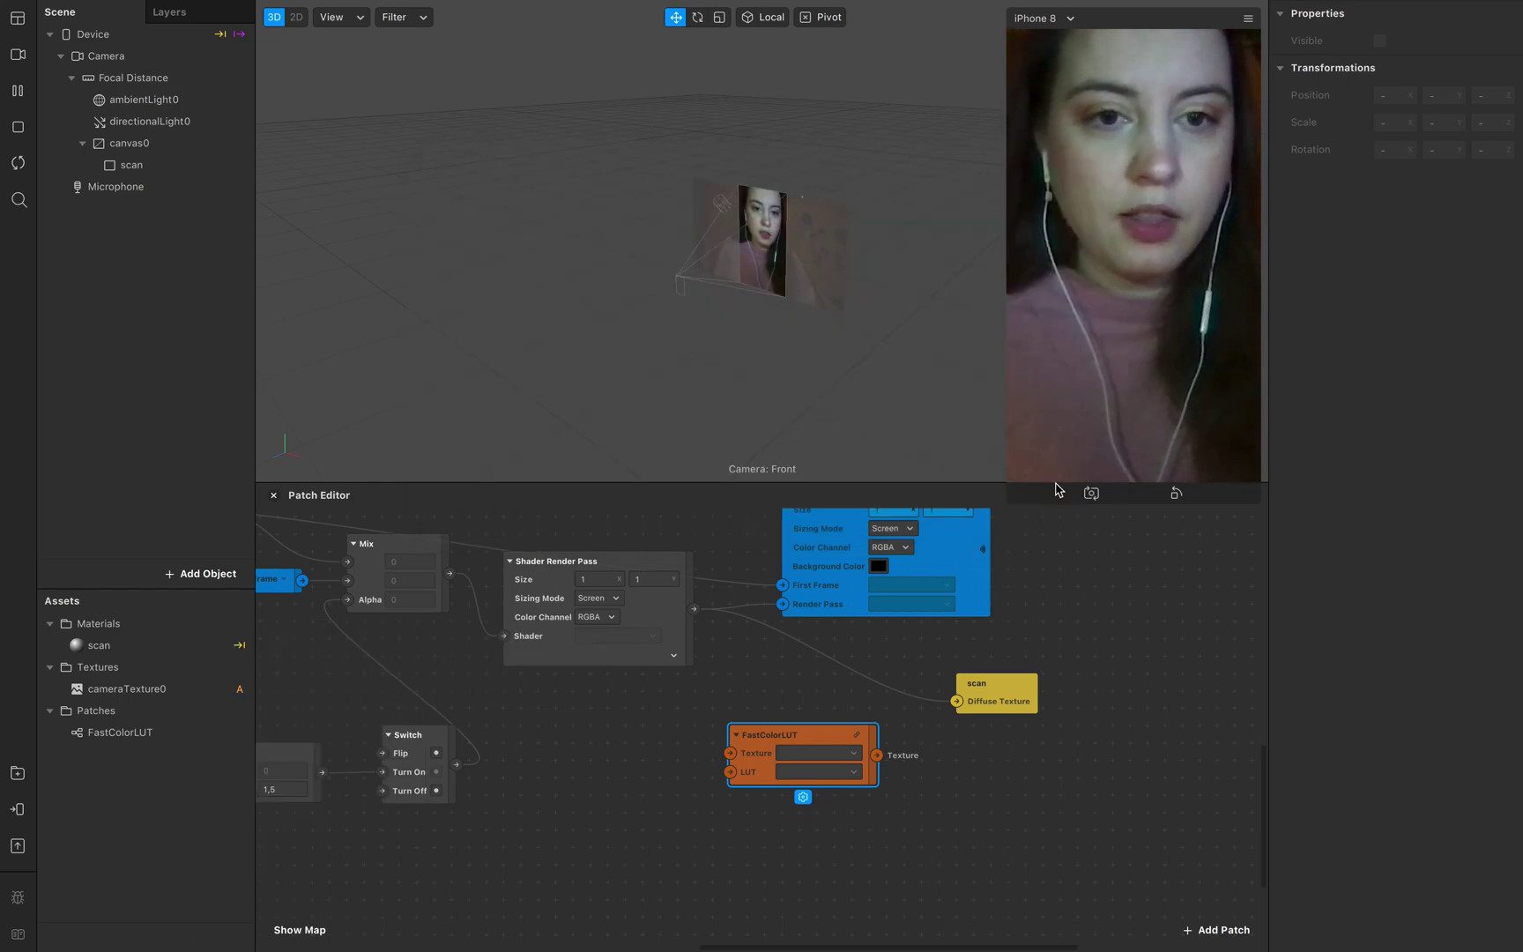
# - Enable No compression and set Filtering to None for both the icon and scan_LUT Kopie textures
pyautogui.click(159, 712)
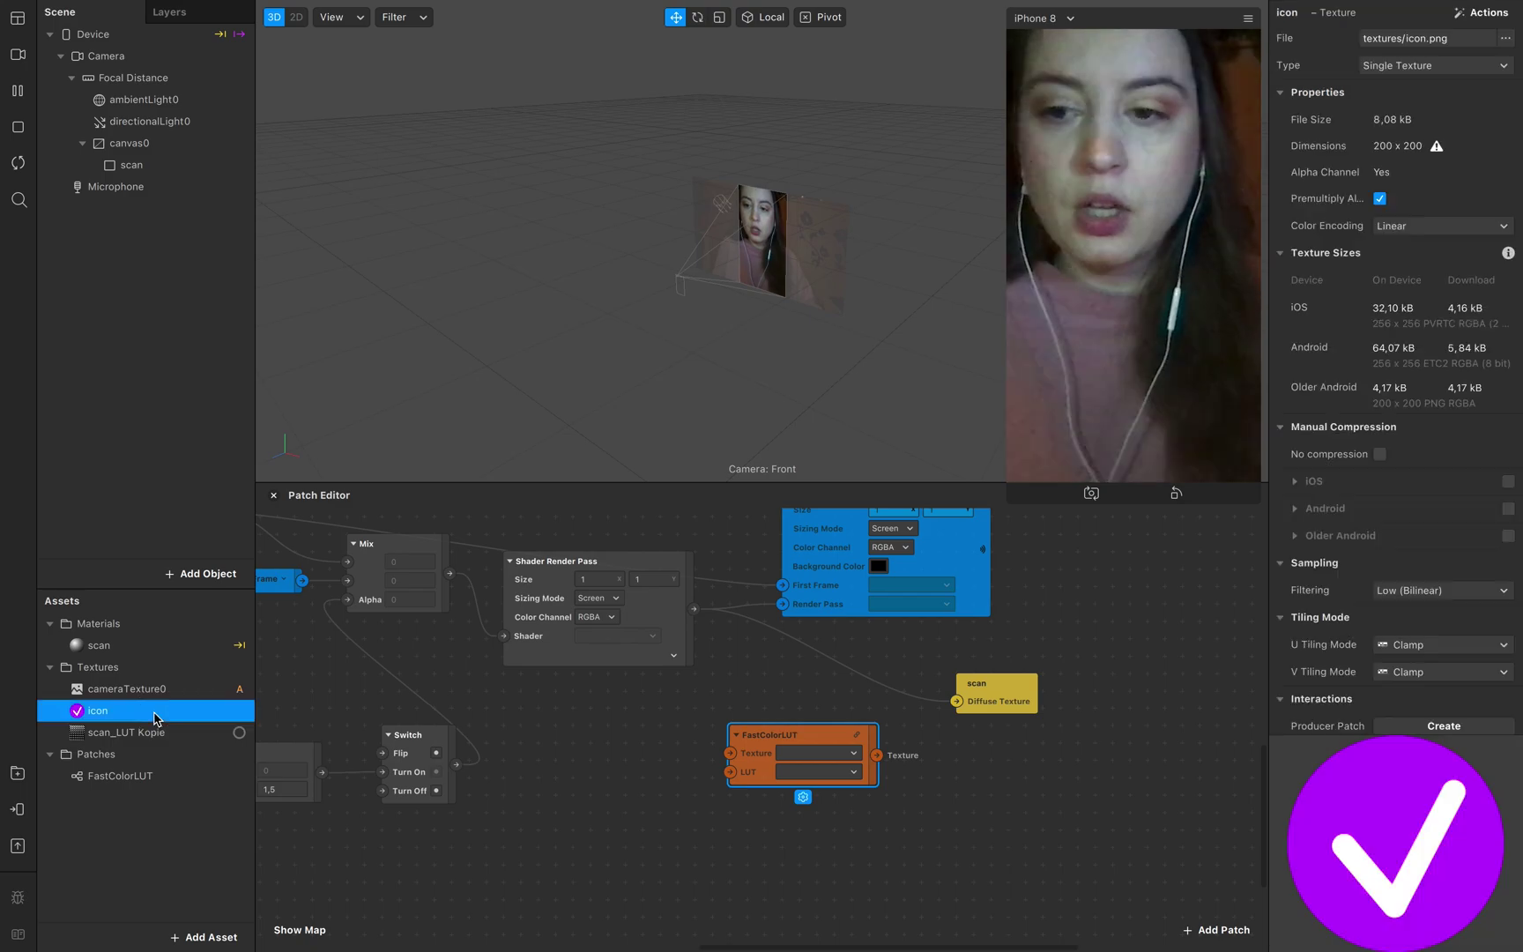
pyautogui.keyDown('shift'); pyautogui.click(158, 733); pyautogui.keyUp('shift')
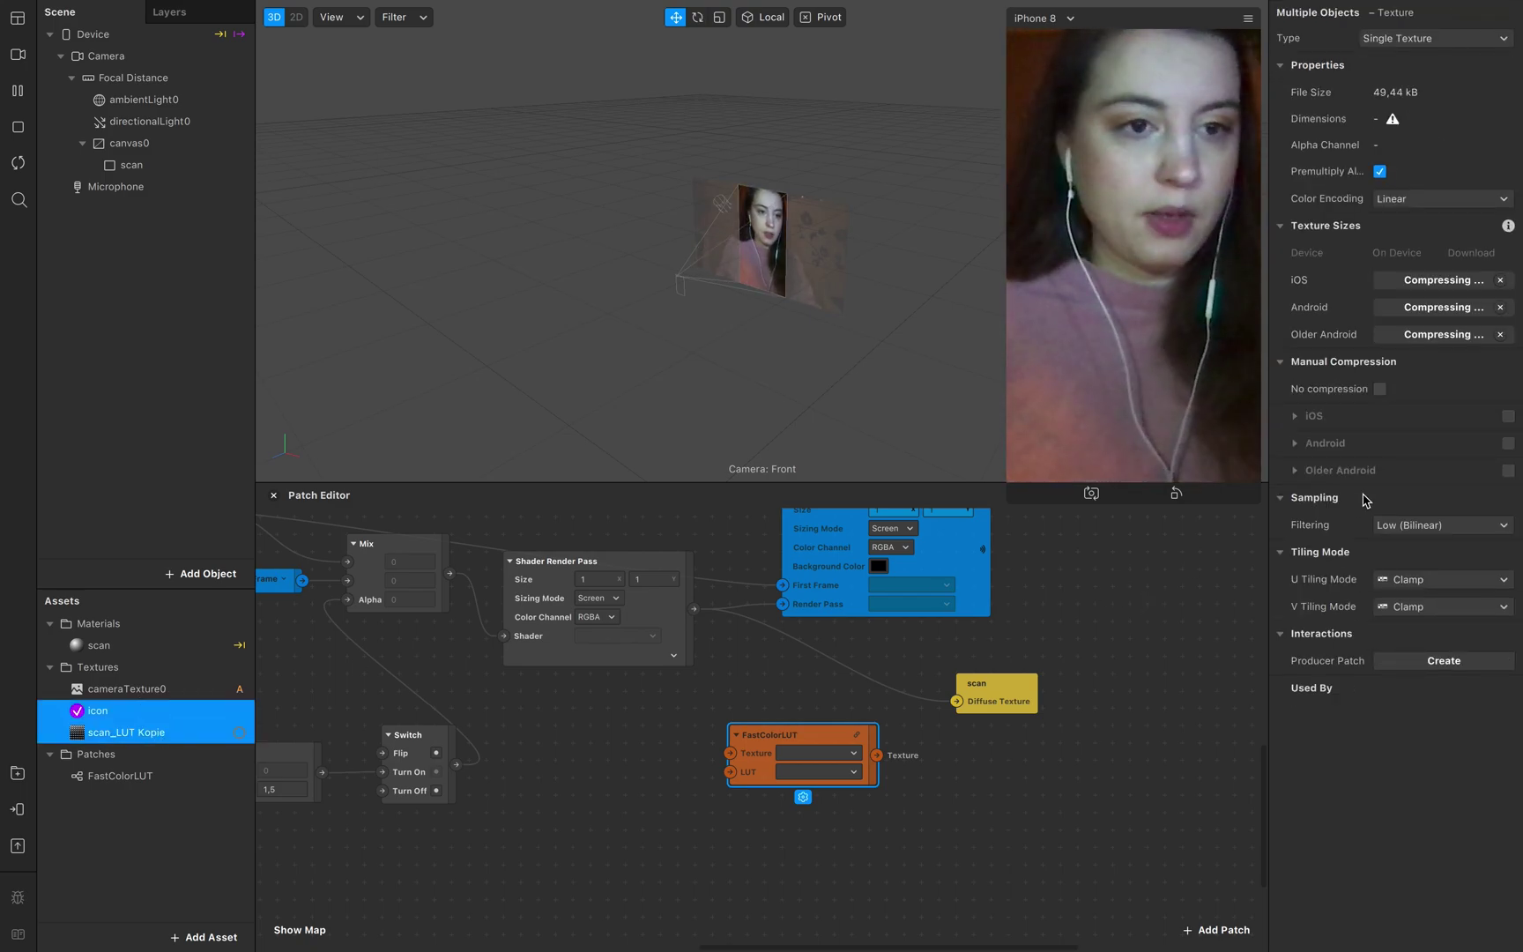
pyautogui.click(1379, 389)
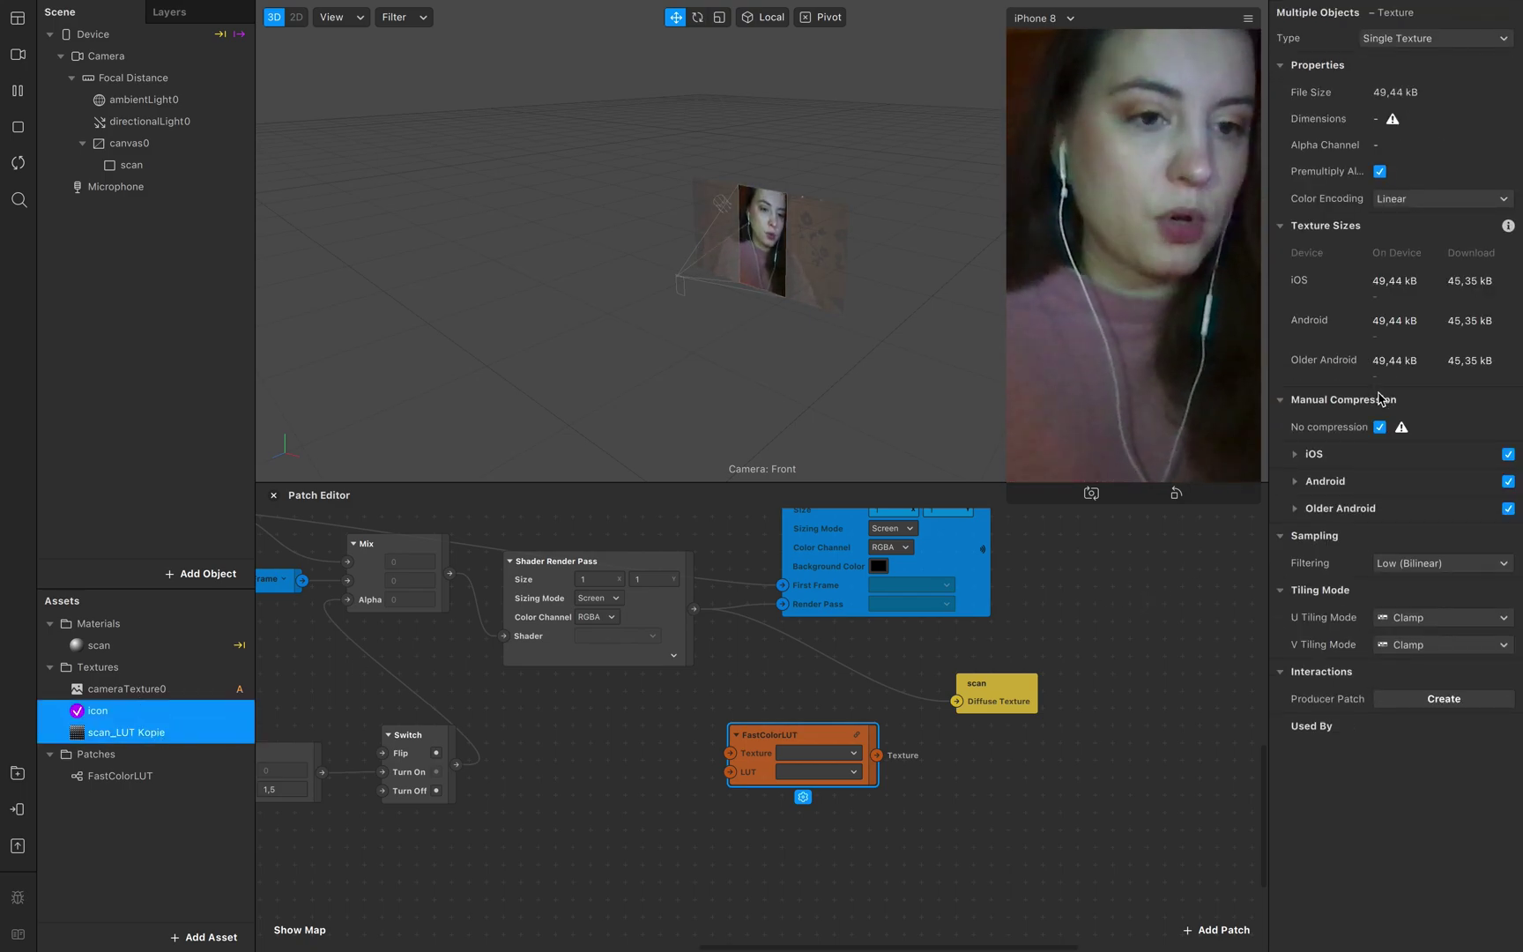
pyautogui.click(1464, 564)
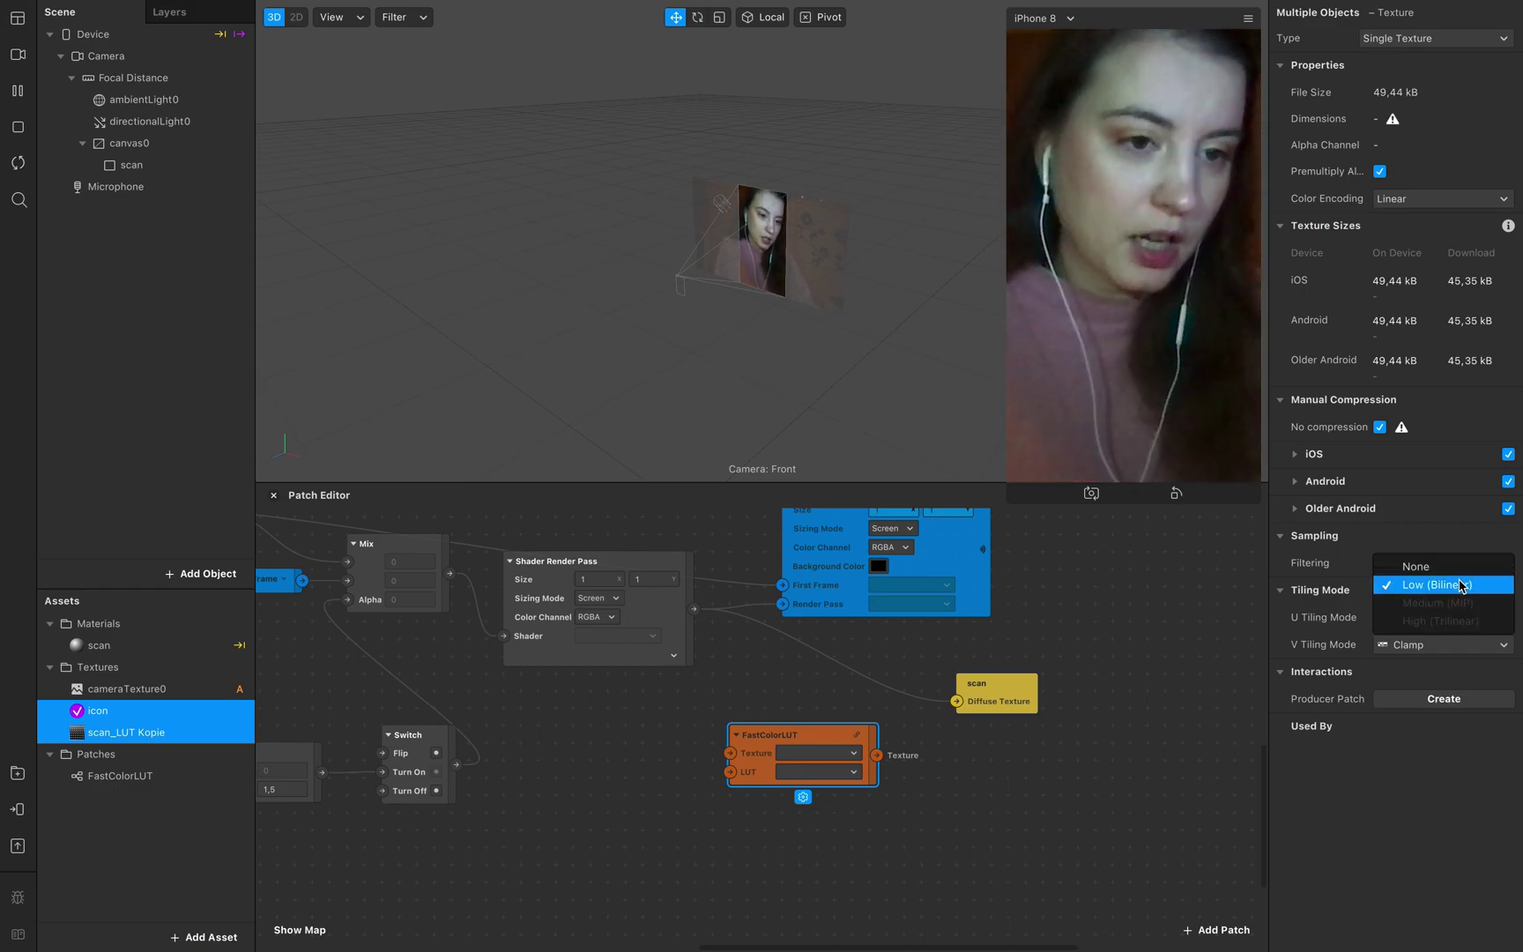
pyautogui.click(1462, 570)
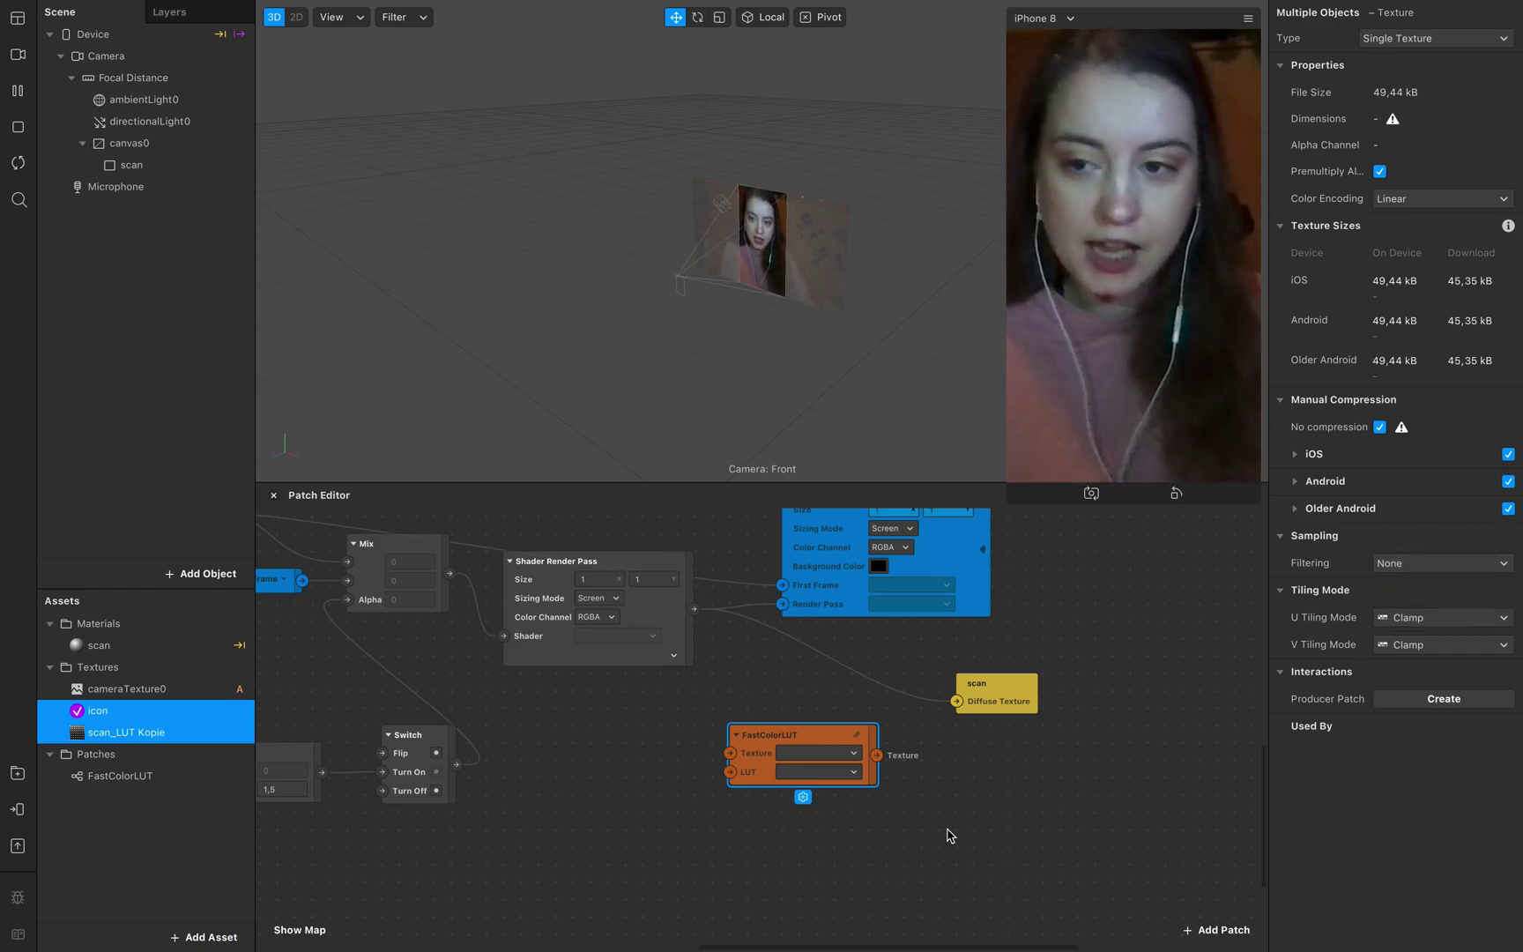
# - Add the scan_LUT Kopie texture to the graph near FastColorLUT and connect the Shader Render Pass output to FastColorLUT's Texture input
pyautogui.click(124, 732)
pyautogui.moveTo(124, 732); pyautogui.dragTo(642, 861)
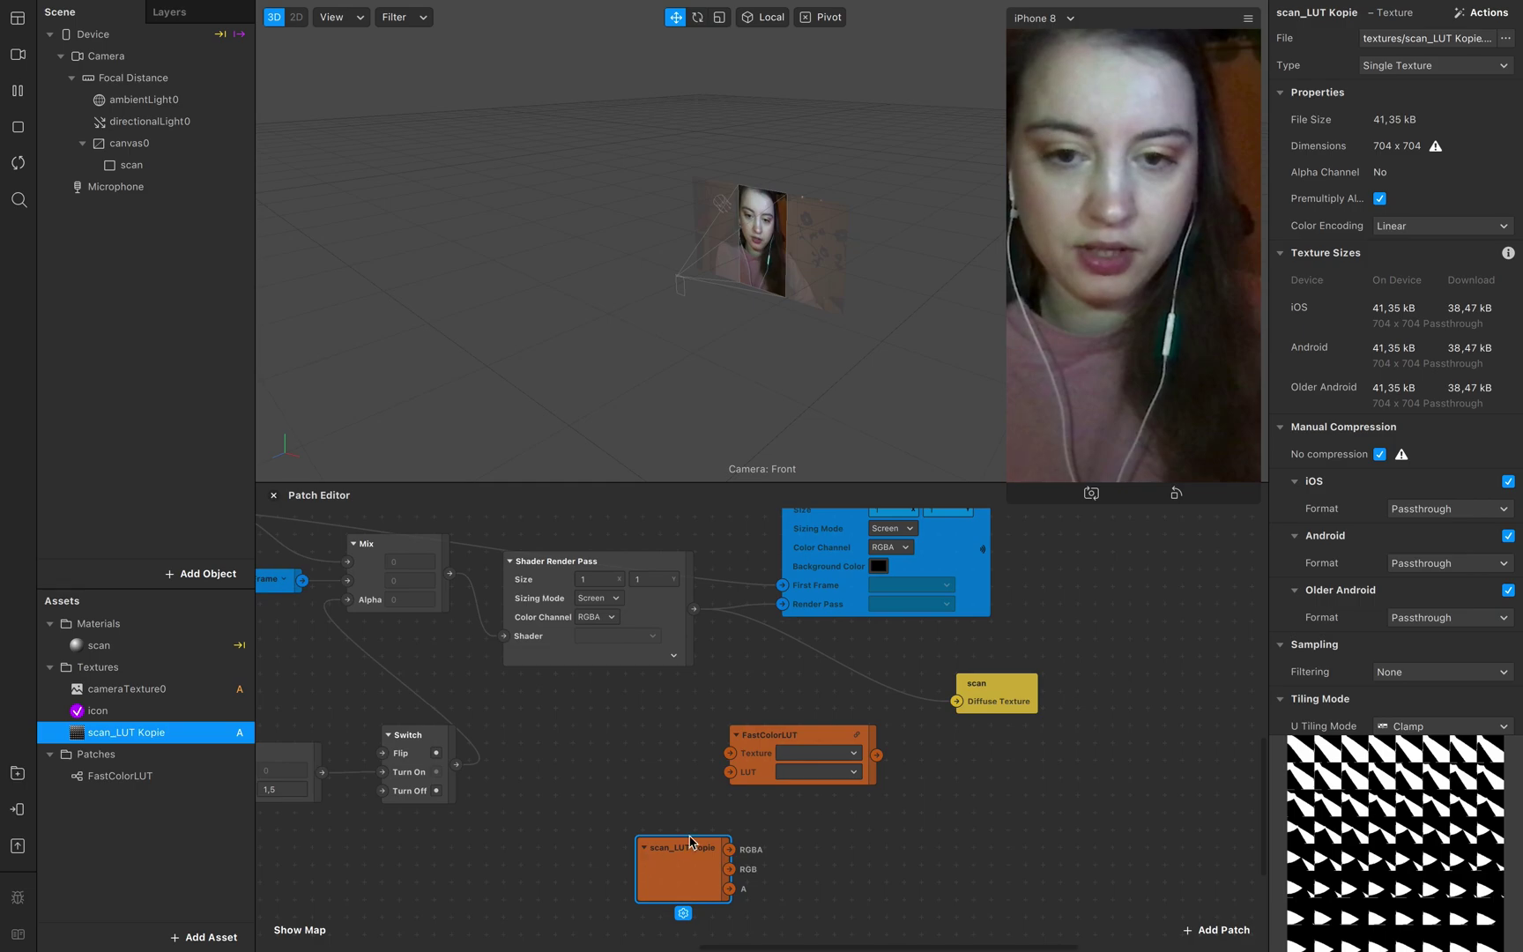
pyautogui.moveTo(716, 608); pyautogui.dragTo(754, 753)
pyautogui.moveTo(725, 854); pyautogui.dragTo(677, 845)
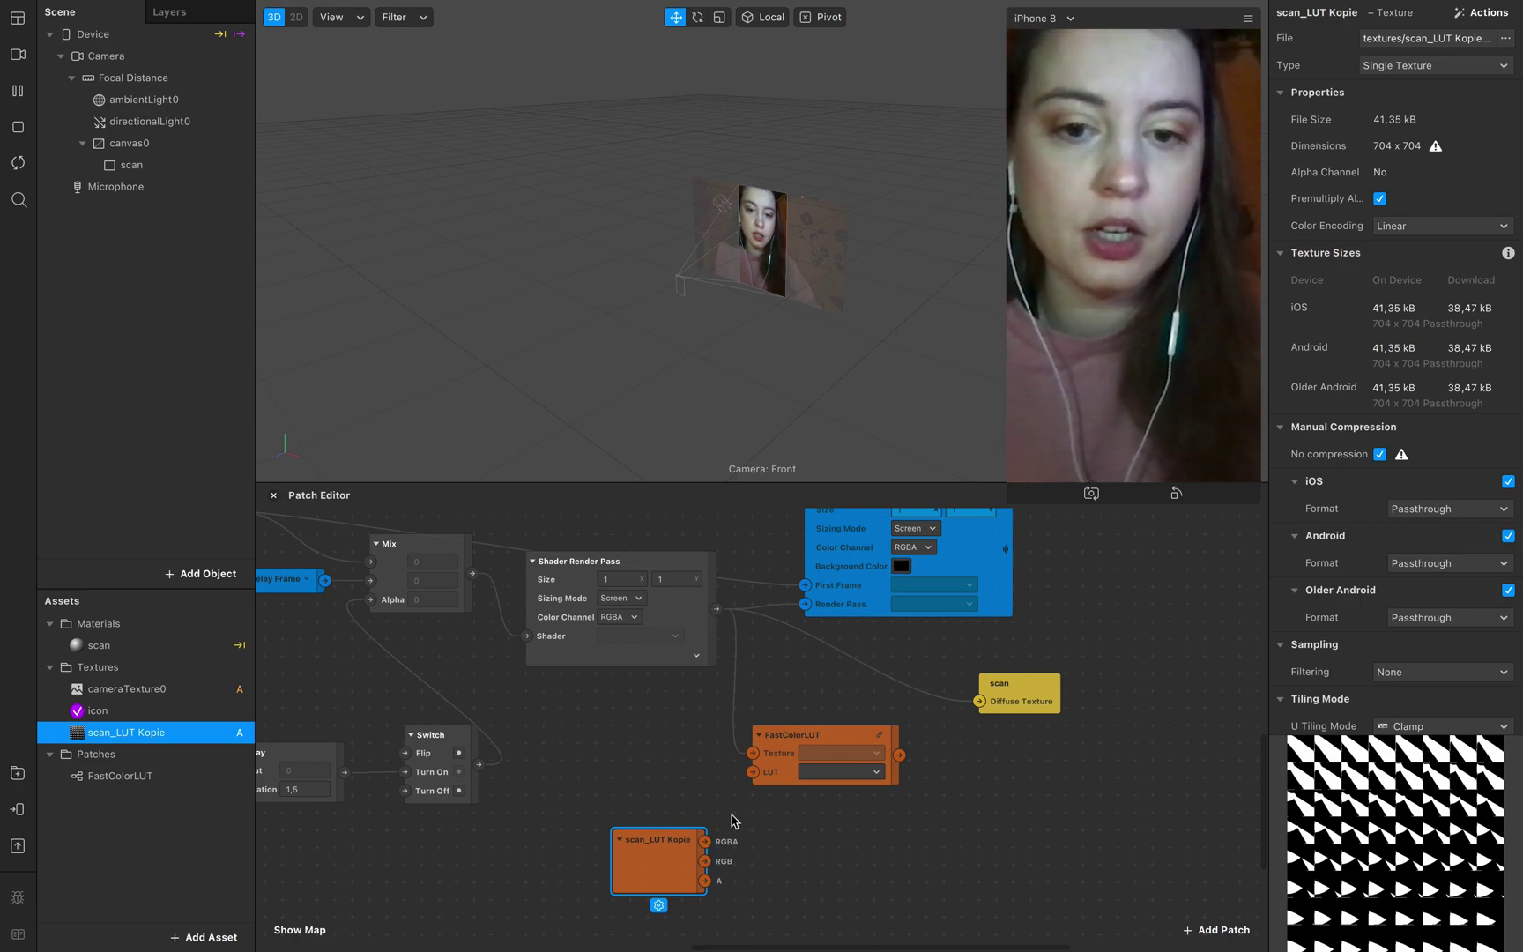
# - Connect scan_LUT Kopie's RGBA output to FastColorLUT's LUT input and FastColorLUT's output to the scan material's Diffuse Texture
pyautogui.moveTo(705, 841); pyautogui.dragTo(751, 772)
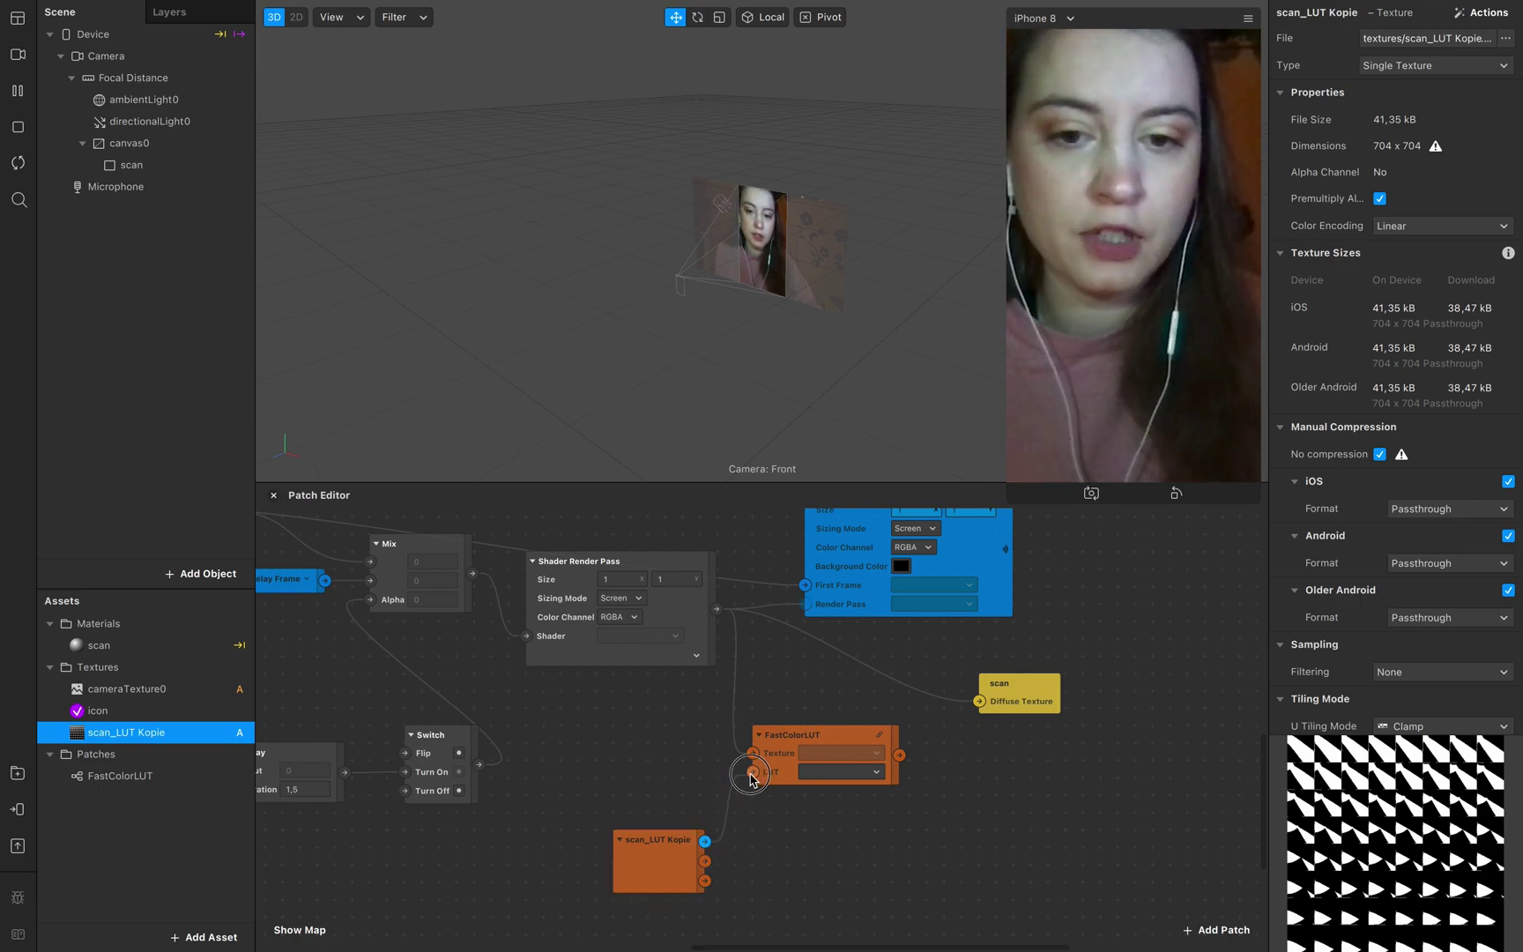
pyautogui.moveTo(899, 754); pyautogui.dragTo(980, 702)
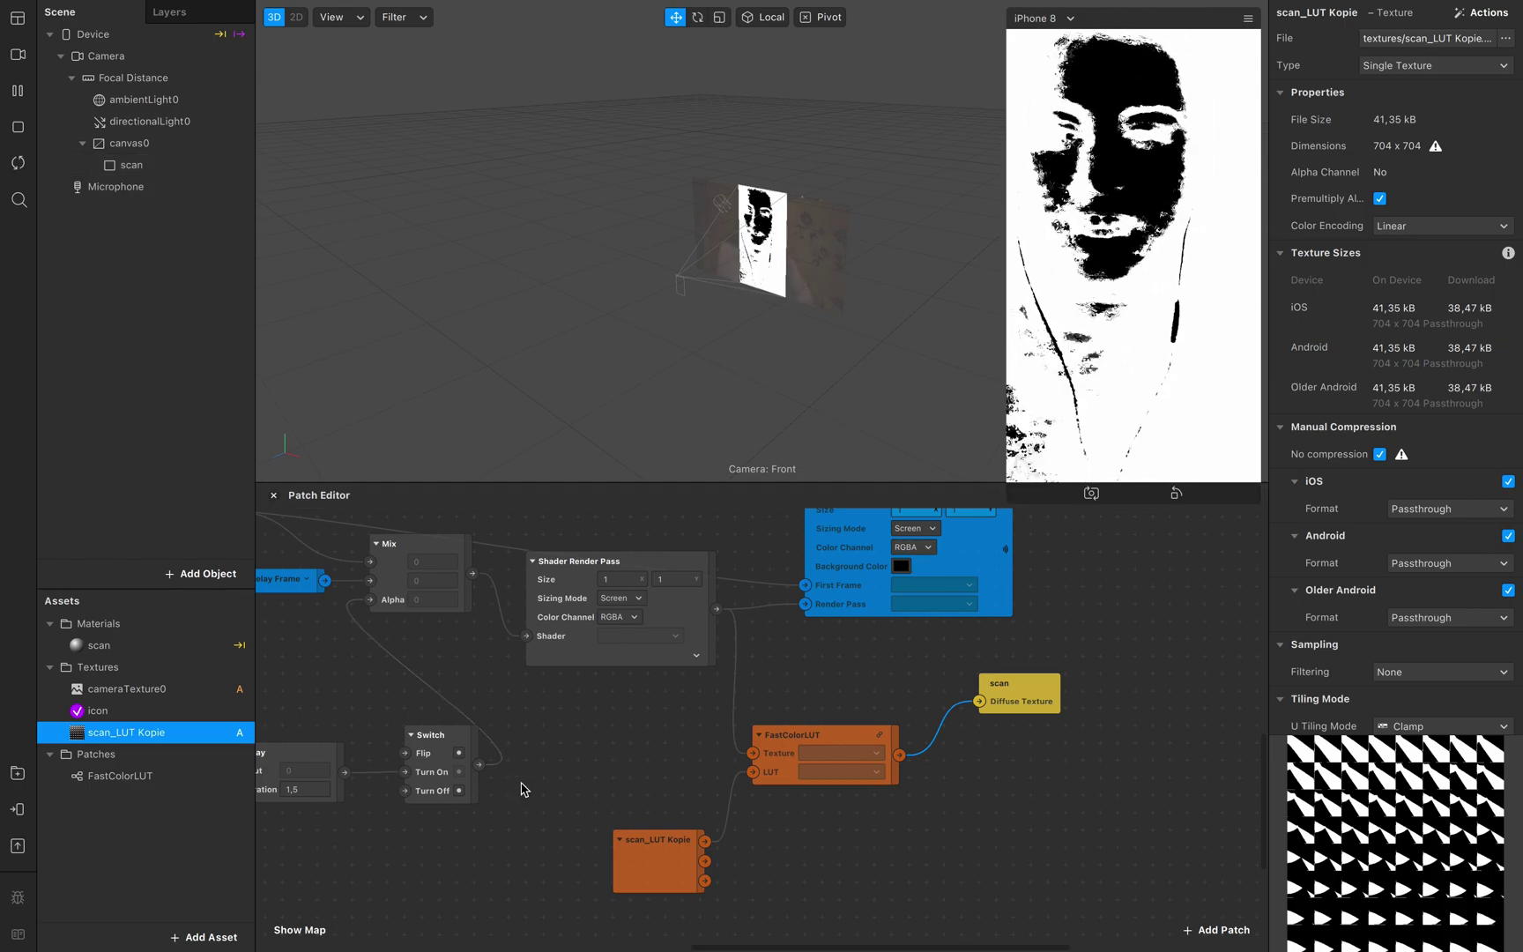
# - Shift the whole row from Screen Tap through the second Switch farther away from the Mix patch
pyautogui.hscroll(-10, 515, 790)
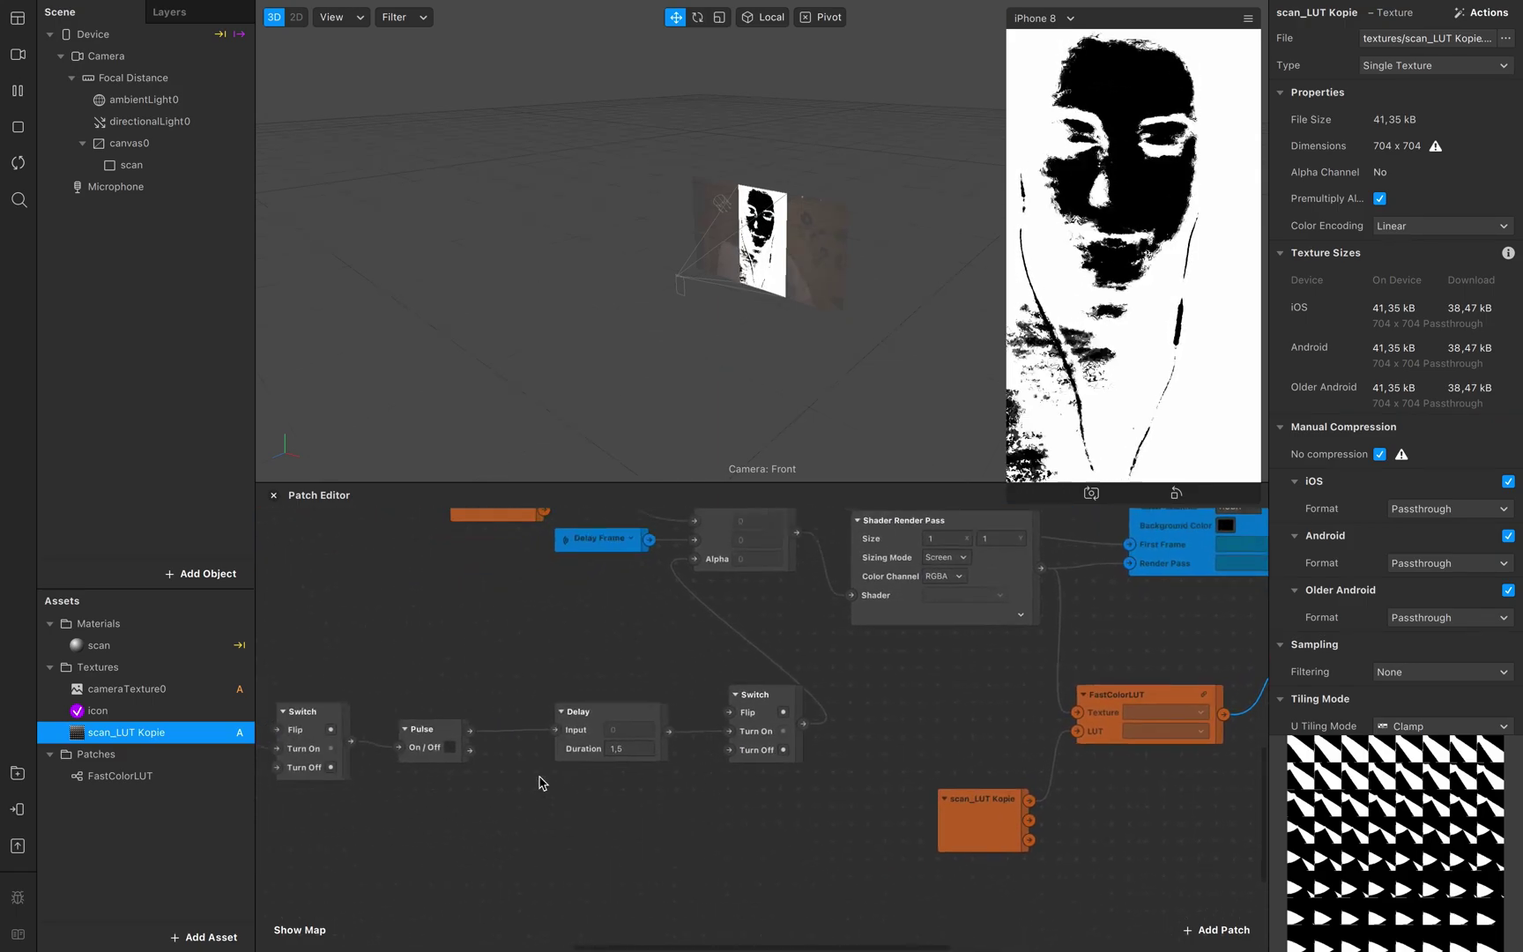
pyautogui.hscroll(-10, 540, 782)
pyautogui.moveTo(1105, 802); pyautogui.dragTo(555, 706)
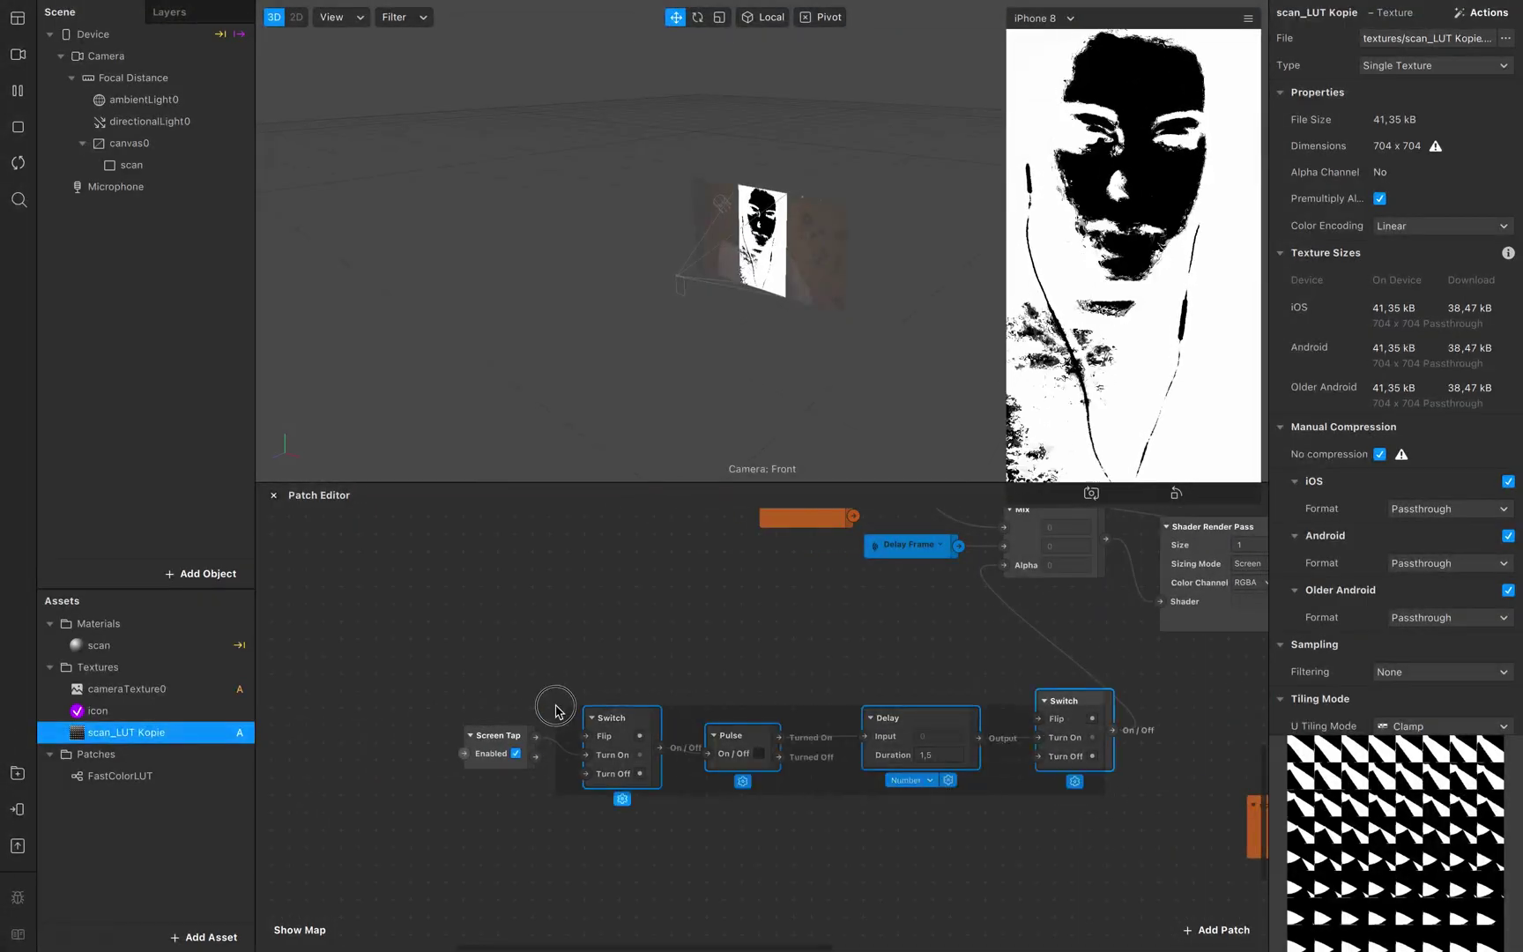
pyautogui.hscroll(7, 1097, 736)
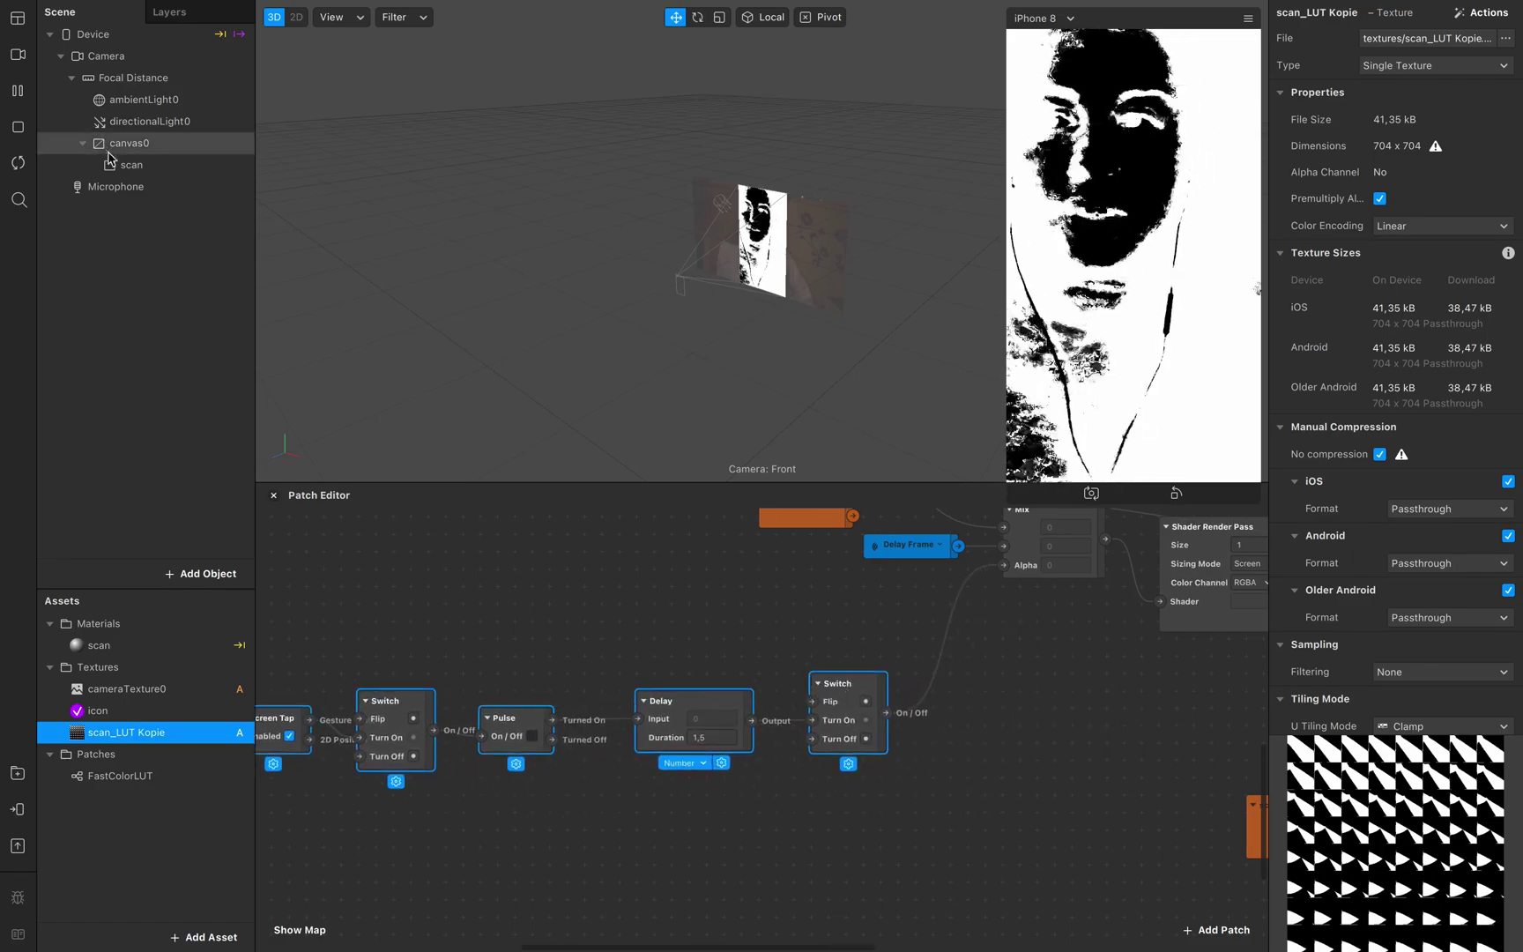
# - Create a patch for the scan rectangle's Visible property, connect the second Switch's output to it, and test the effect with a simulated tap
pyautogui.click(114, 165)
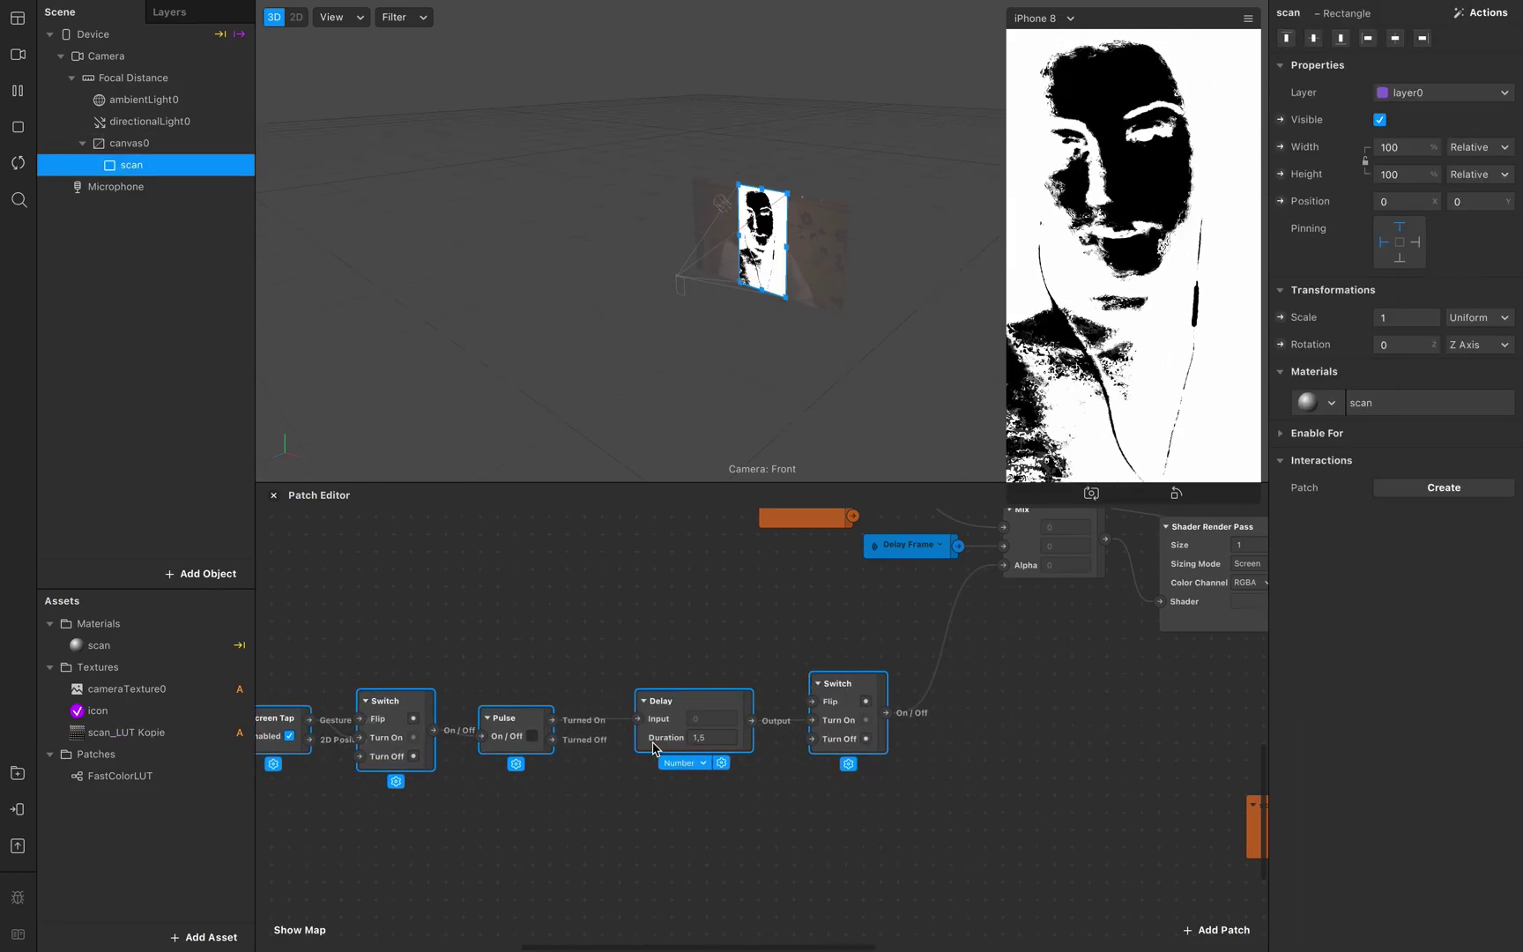
pyautogui.click(710, 739)
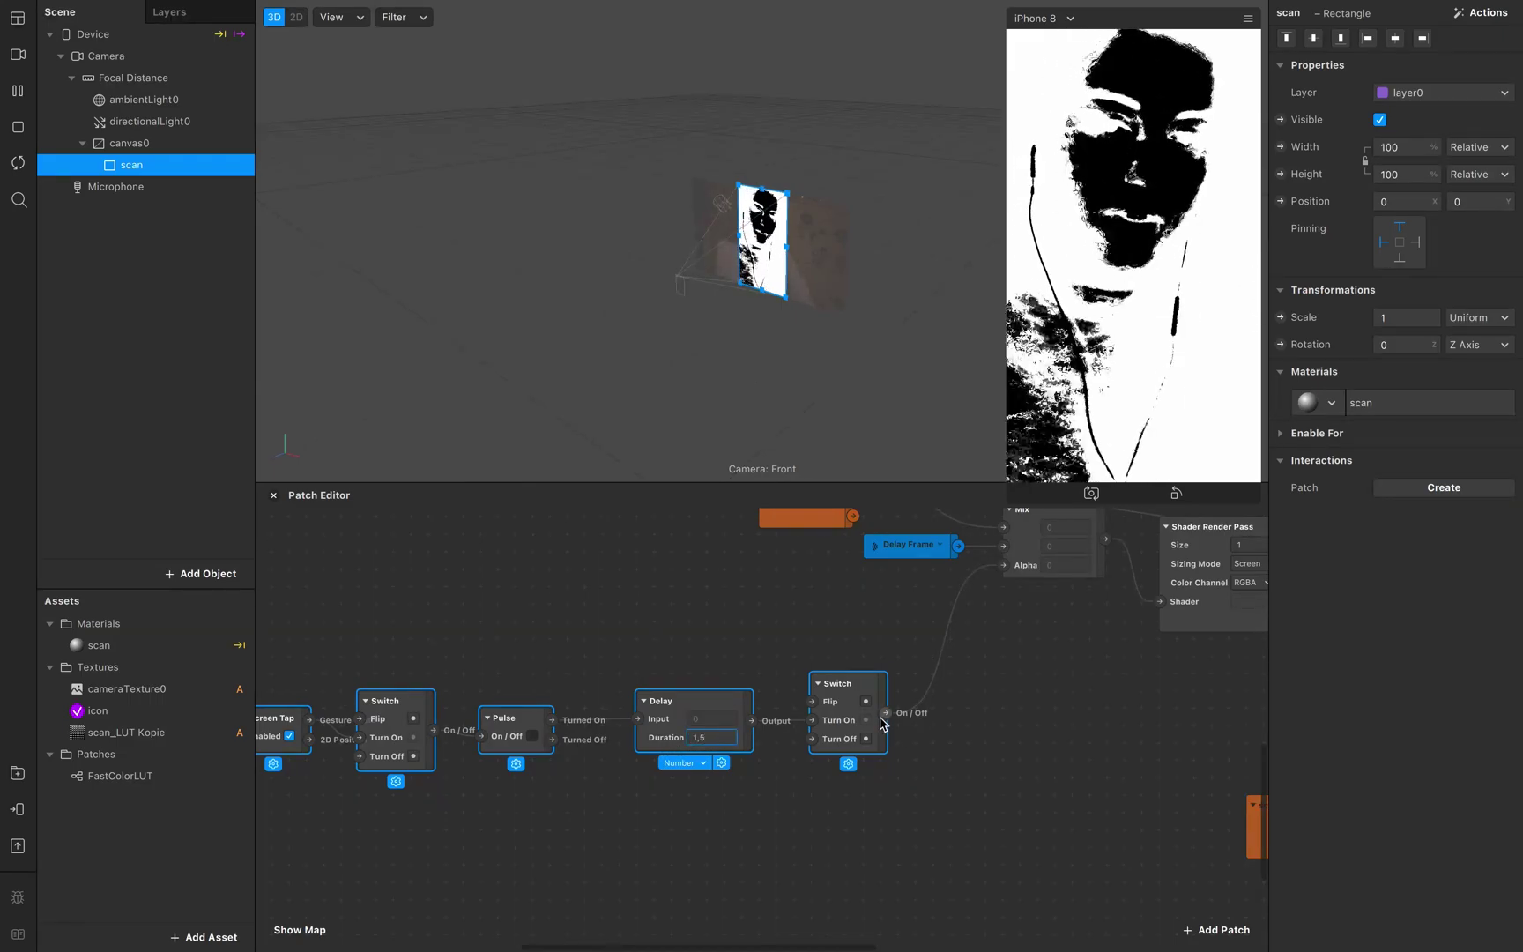
pyautogui.click(850, 841)
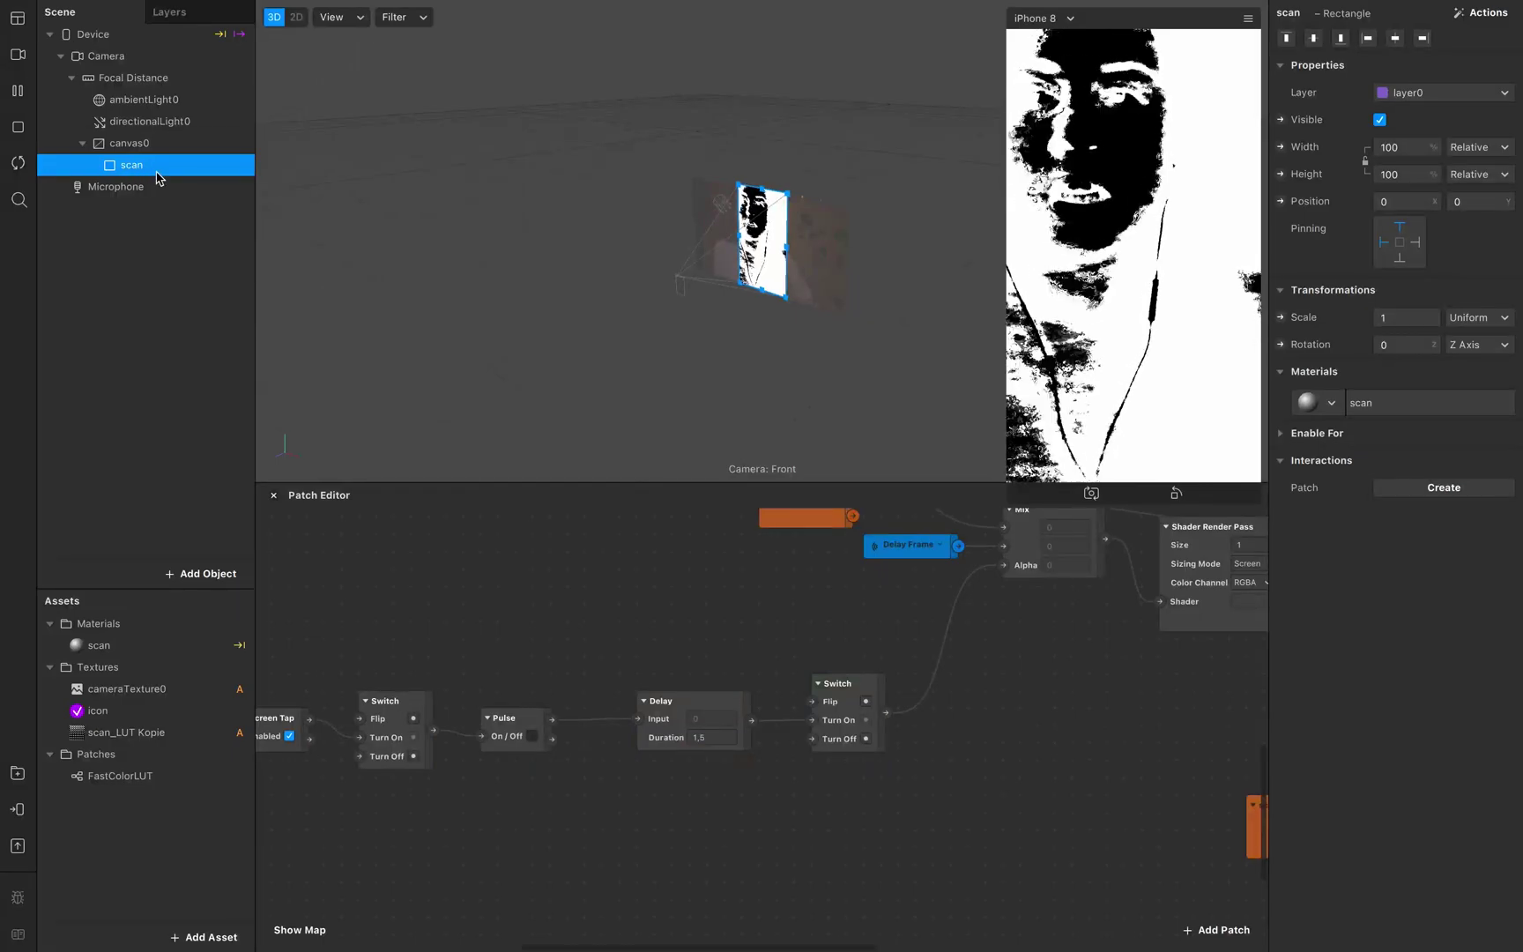
pyautogui.click(1281, 119)
pyautogui.moveTo(787, 780); pyautogui.dragTo(991, 755)
pyautogui.moveTo(885, 712); pyautogui.dragTo(967, 739)
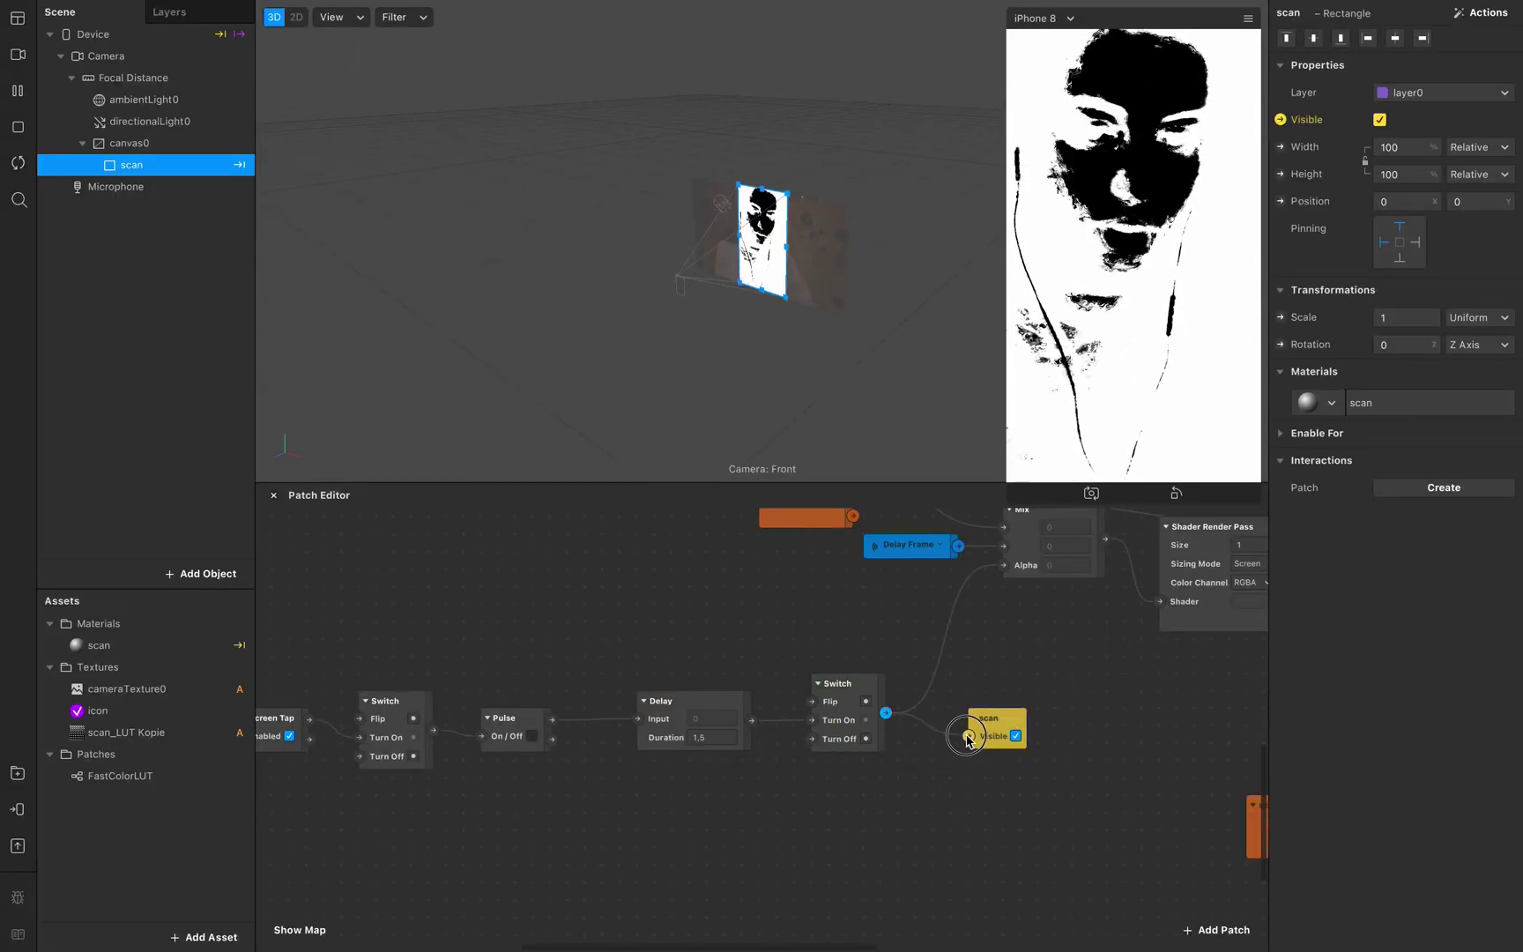
pyautogui.hscroll(3, 993, 786)
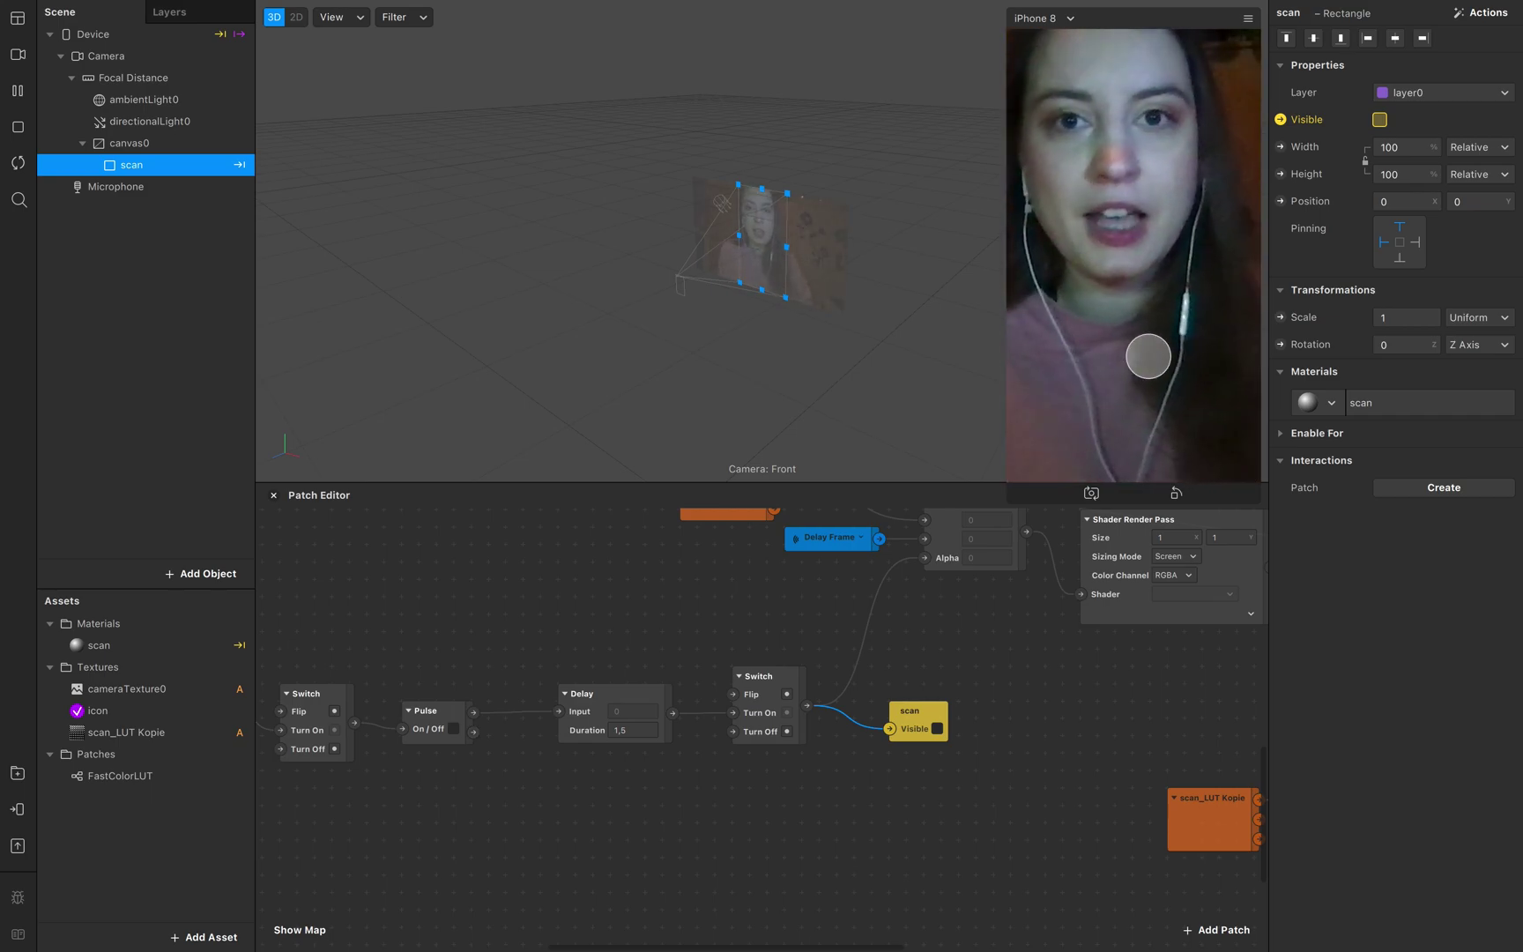
pyautogui.click(1147, 357)
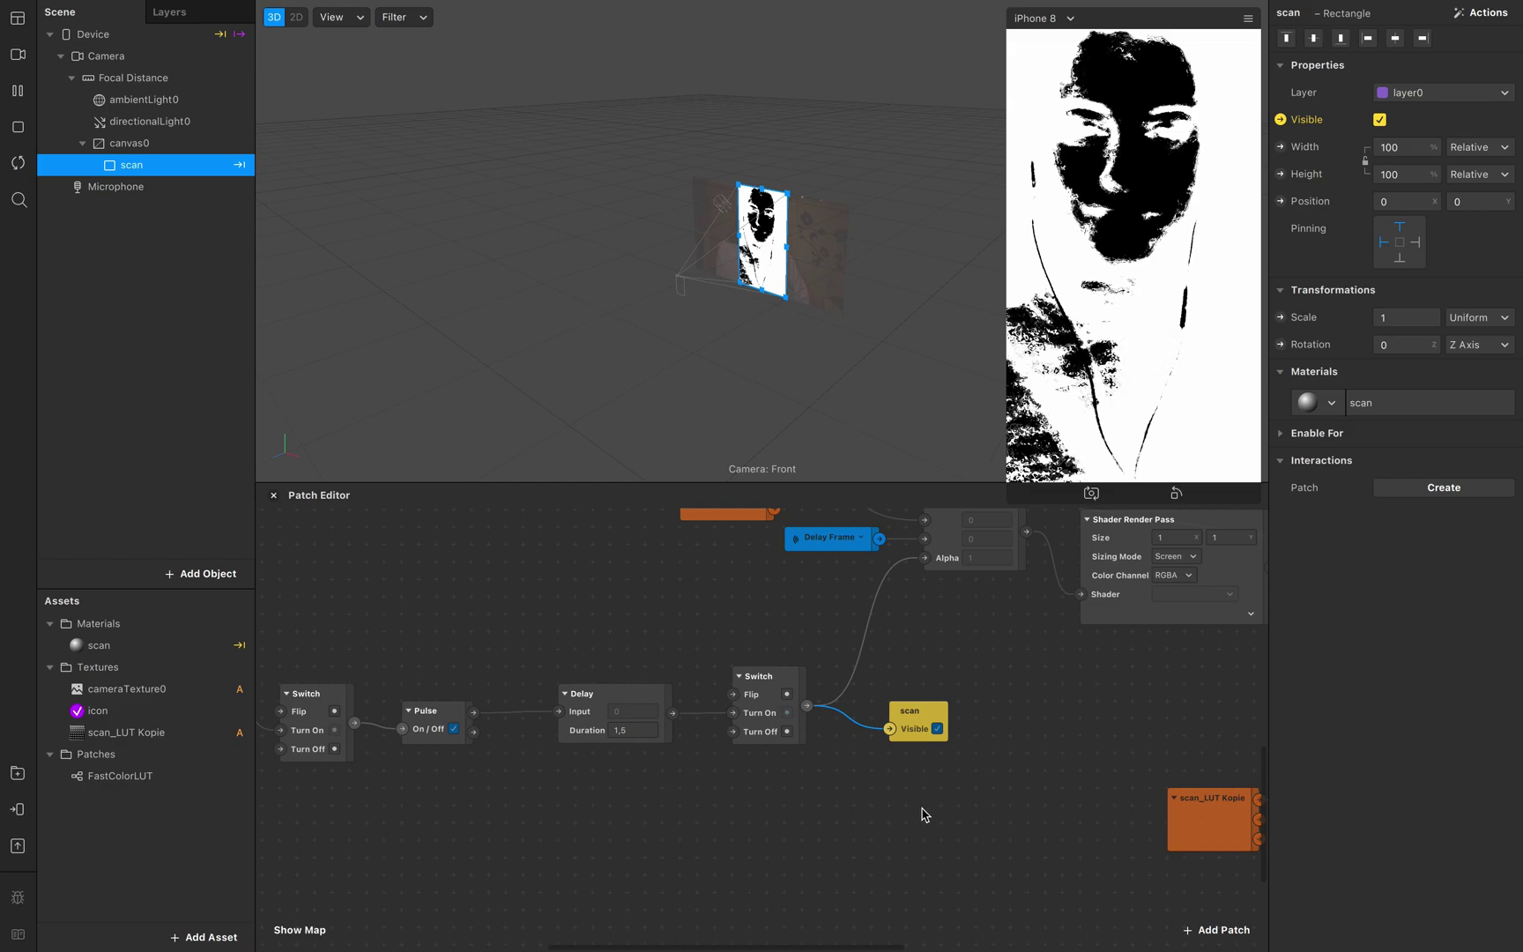
# - Set the scan material's blend mode to Screen
pyautogui.hscroll(10, 924, 814)
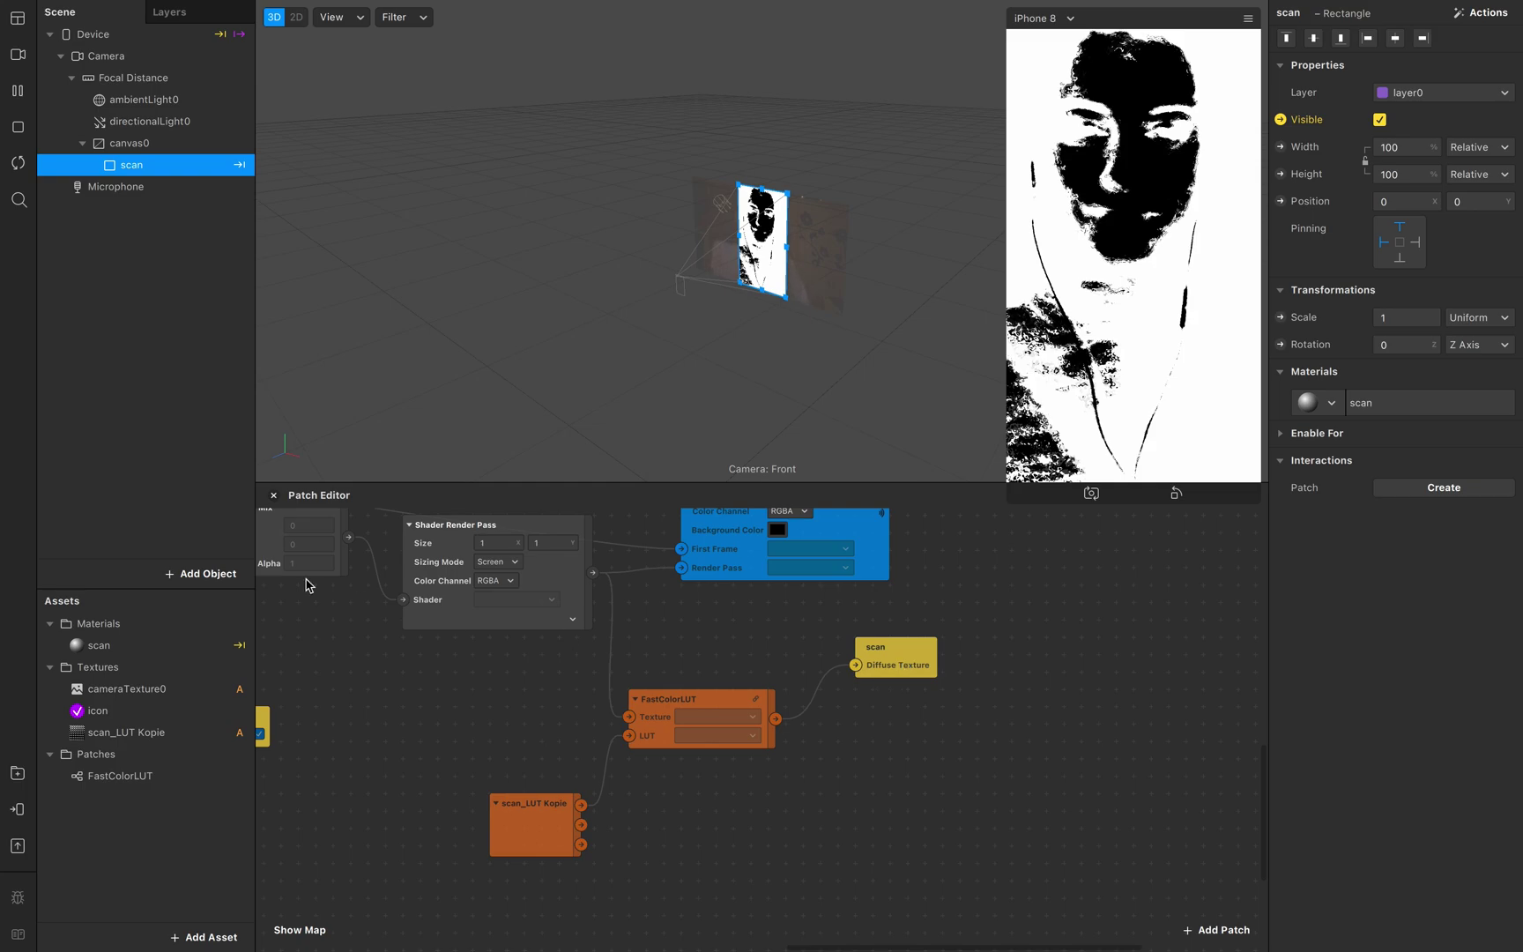
pyautogui.click(100, 647)
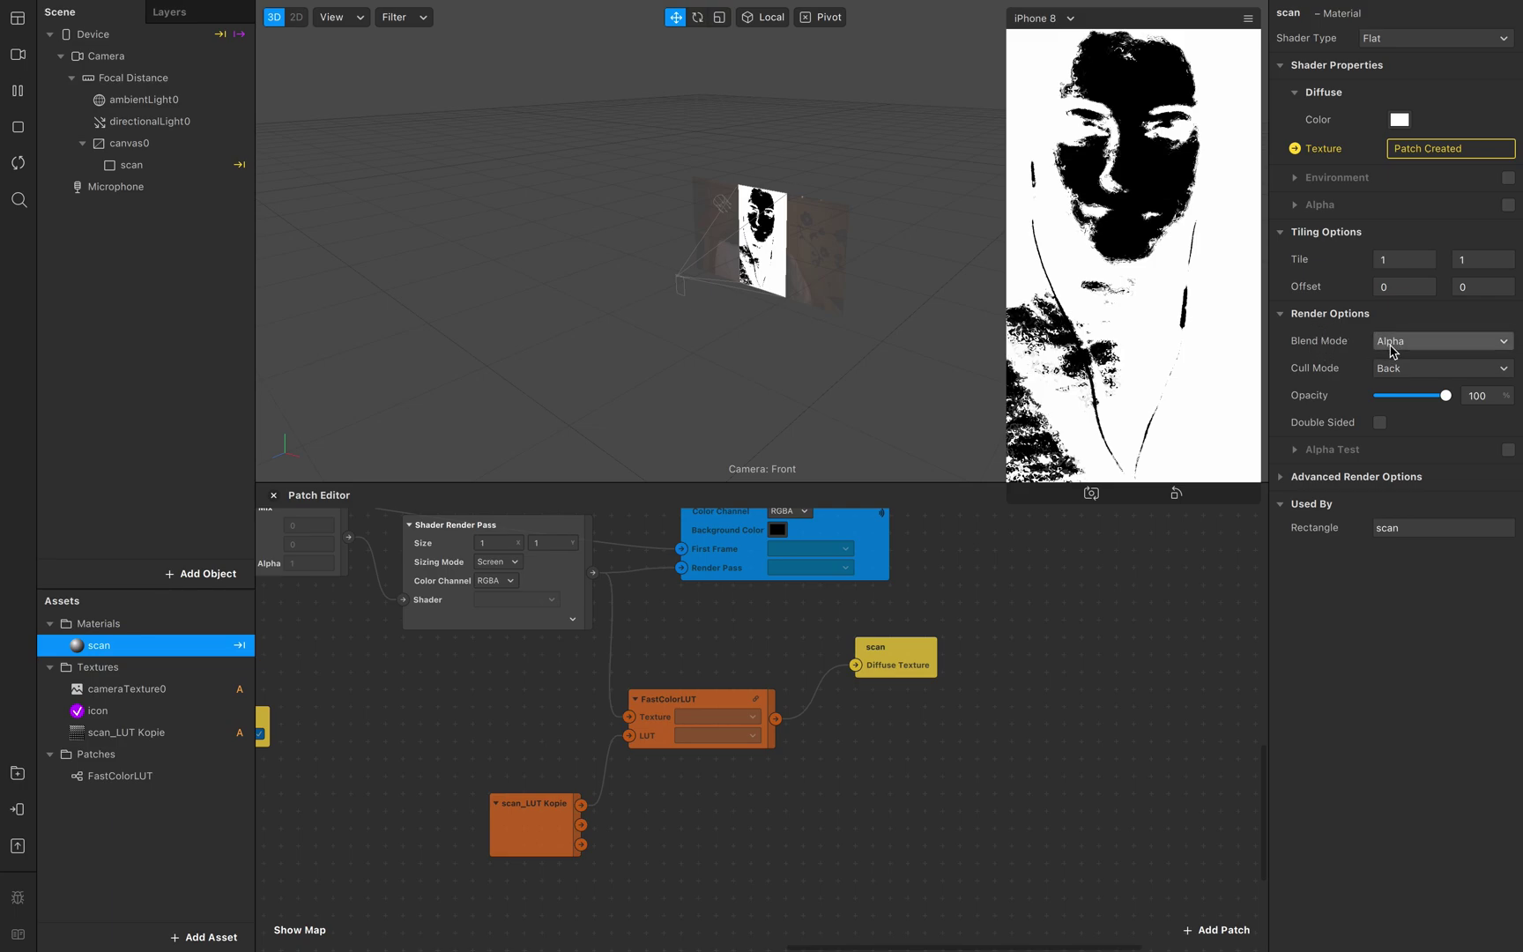
pyautogui.click(1445, 342)
pyautogui.click(1420, 453)
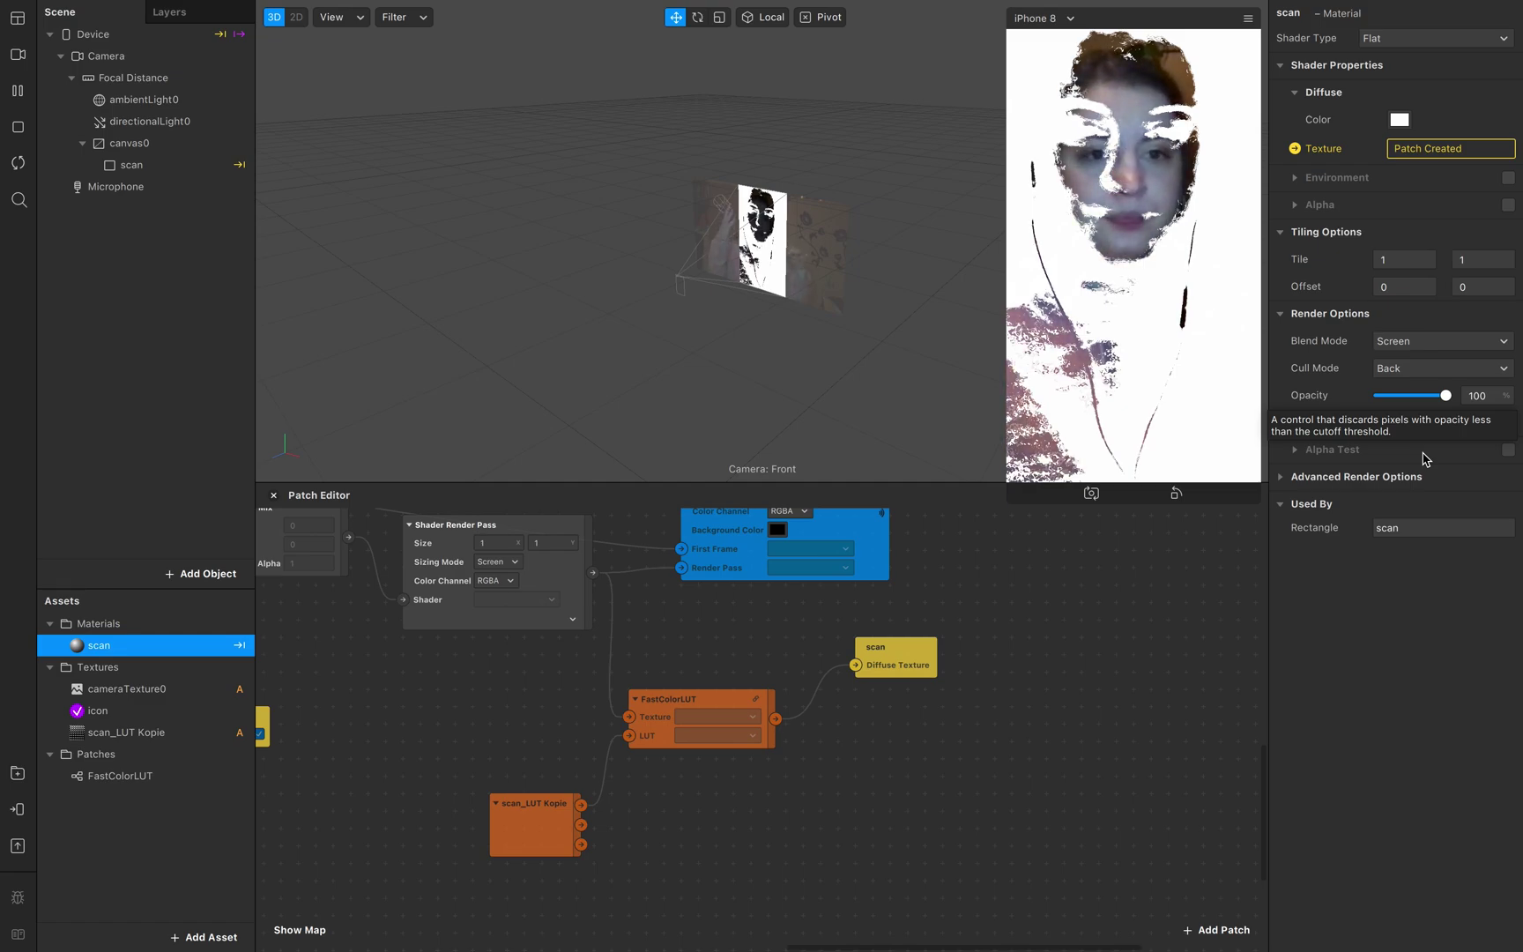
# - Import the Color Keyer Masks patch asset from the AR Library and close the library
pyautogui.scroll(3, 970, 529)
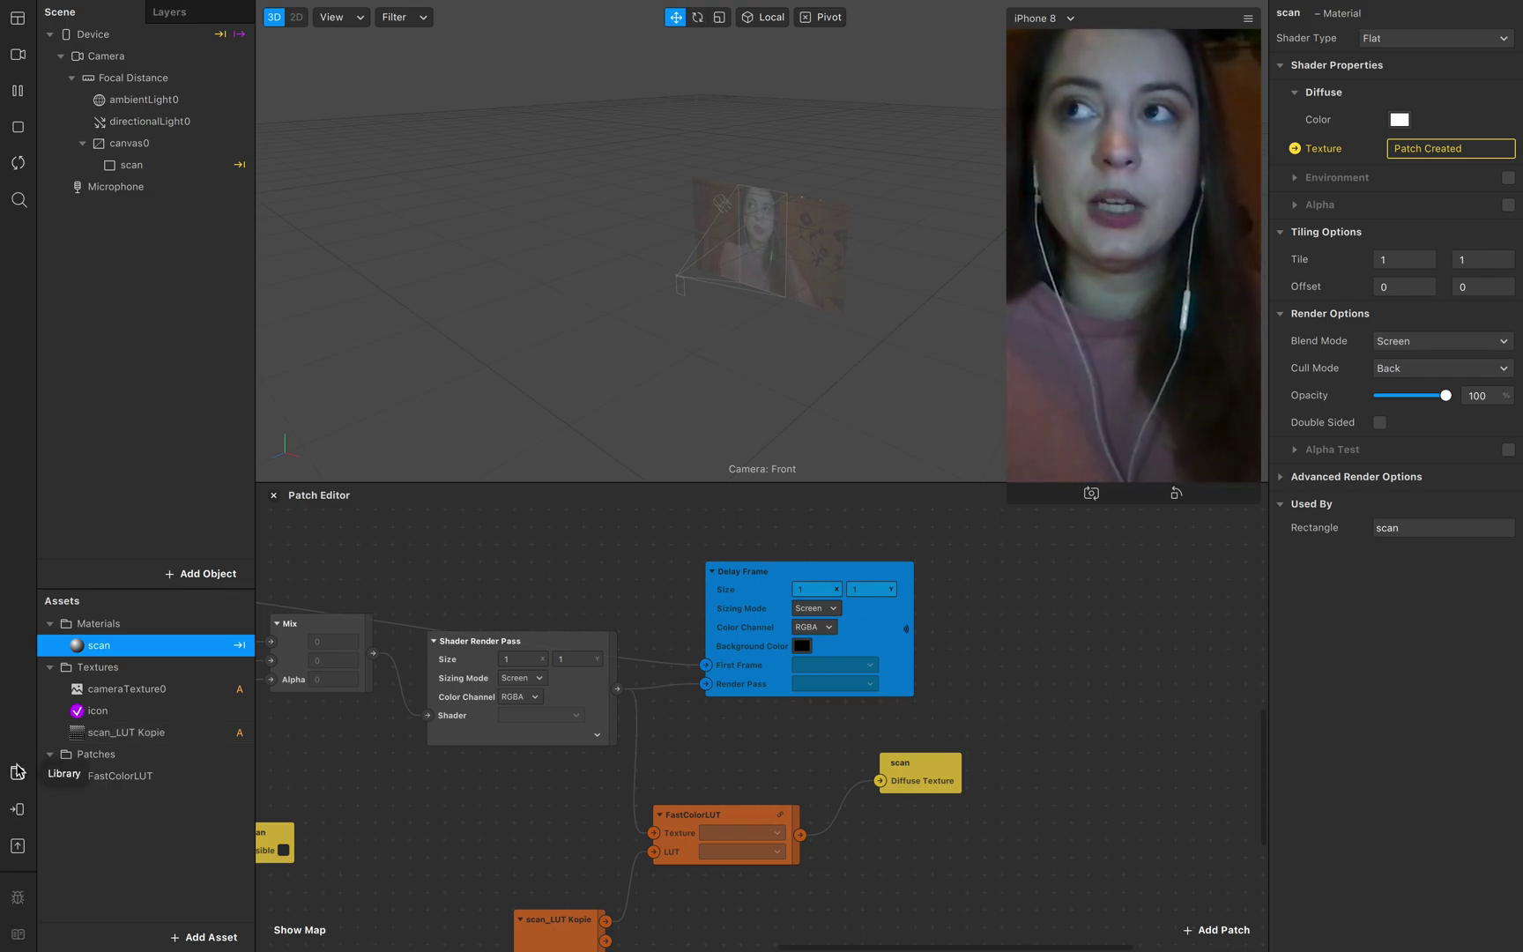
pyautogui.click(17, 771)
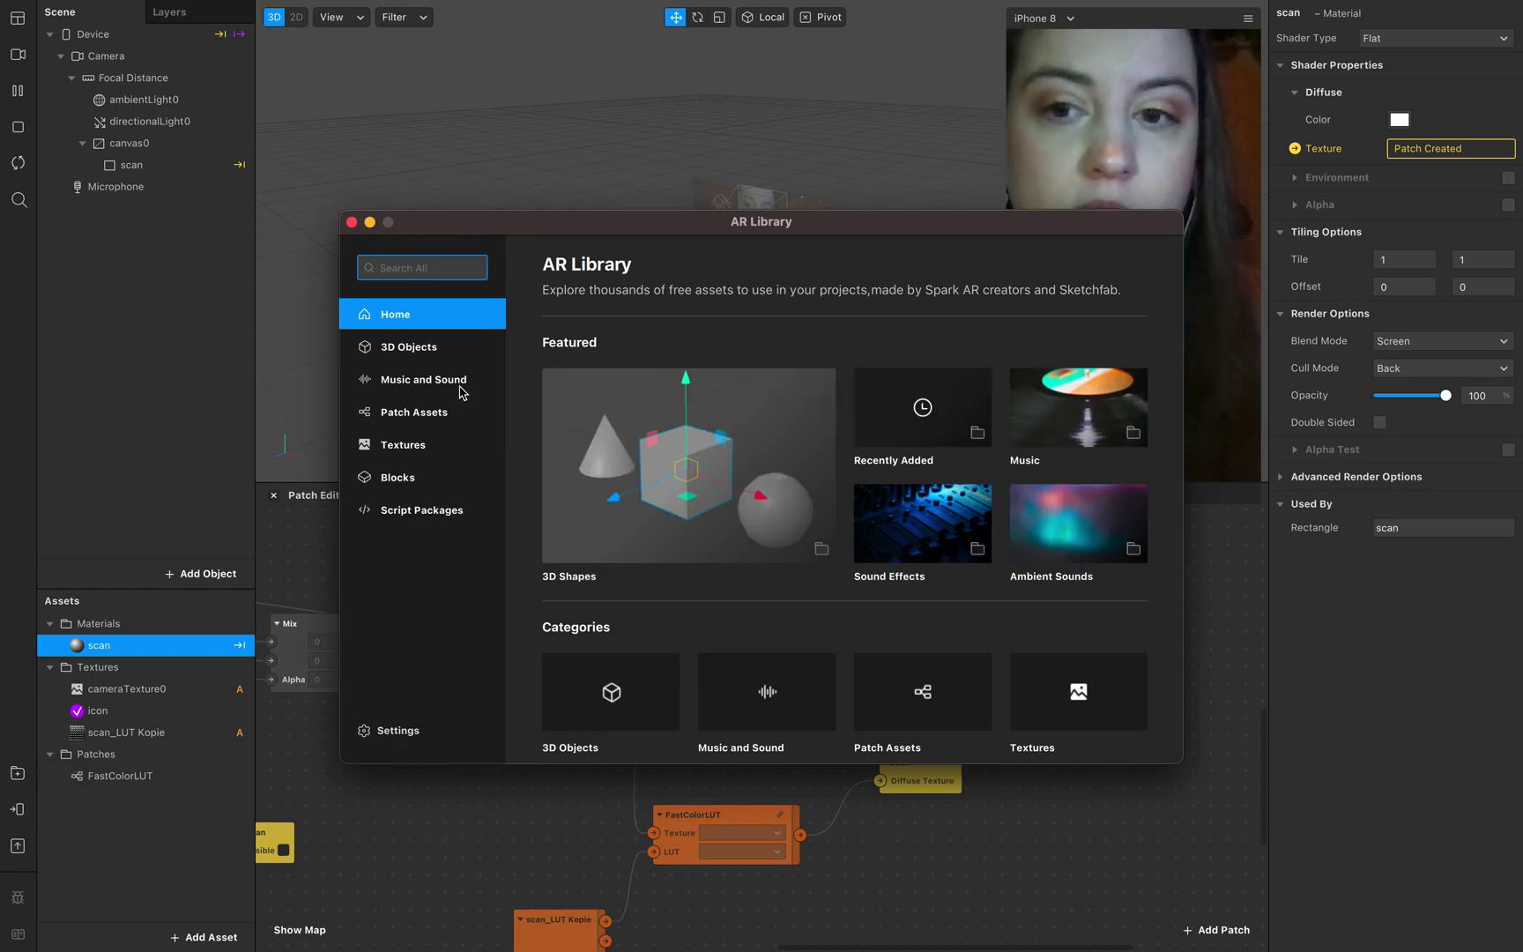
pyautogui.click(424, 423)
pyautogui.scroll(-3, 886, 583)
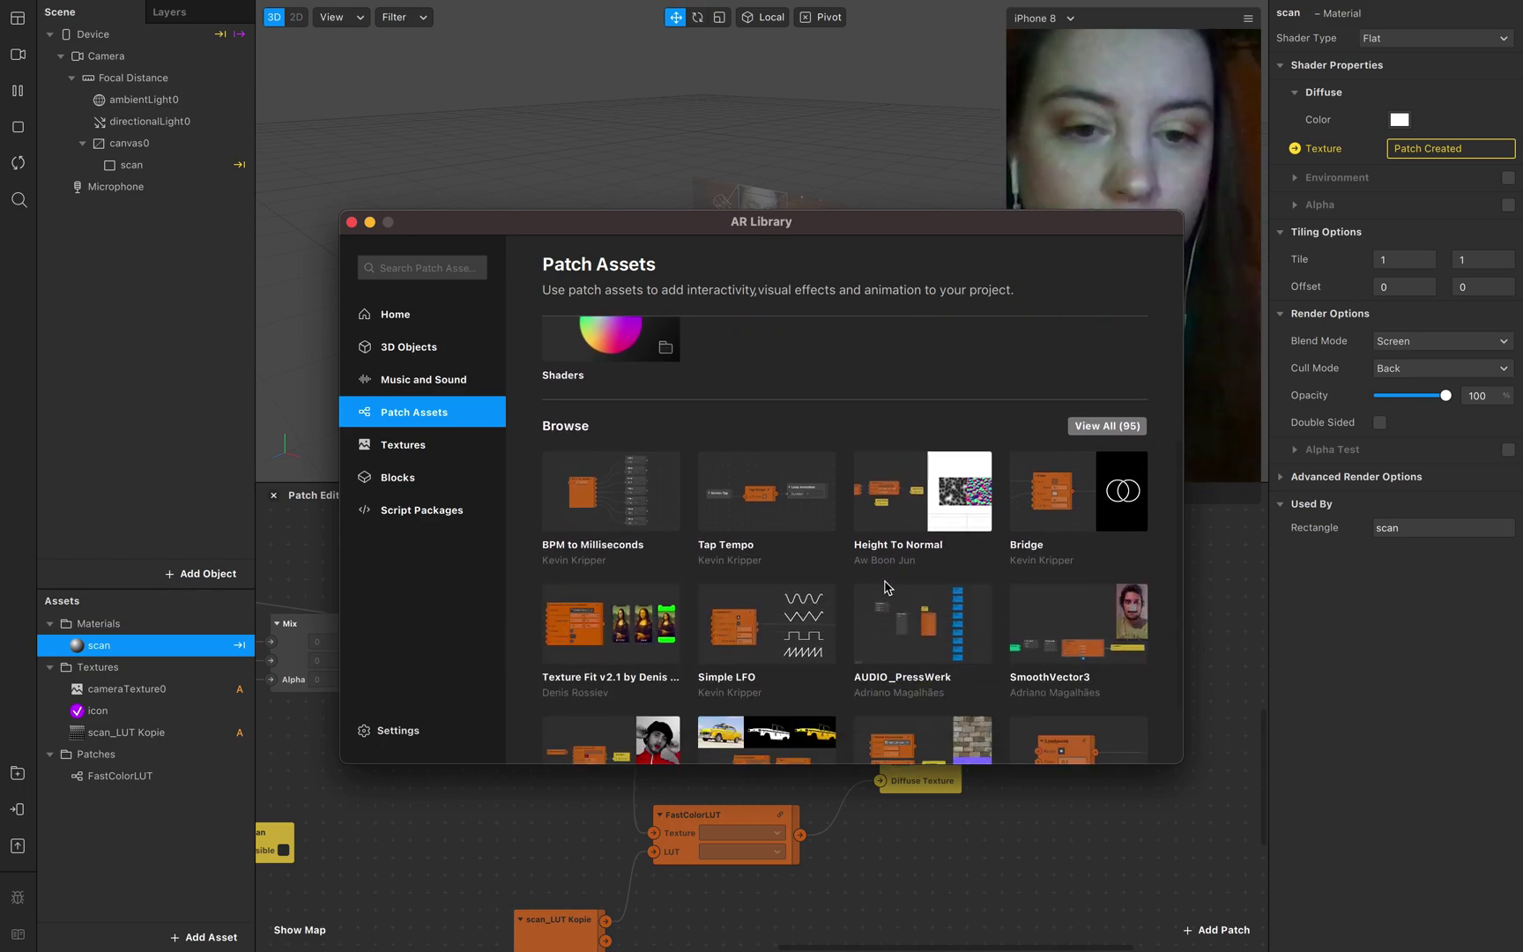
pyautogui.scroll(-2, 886, 587)
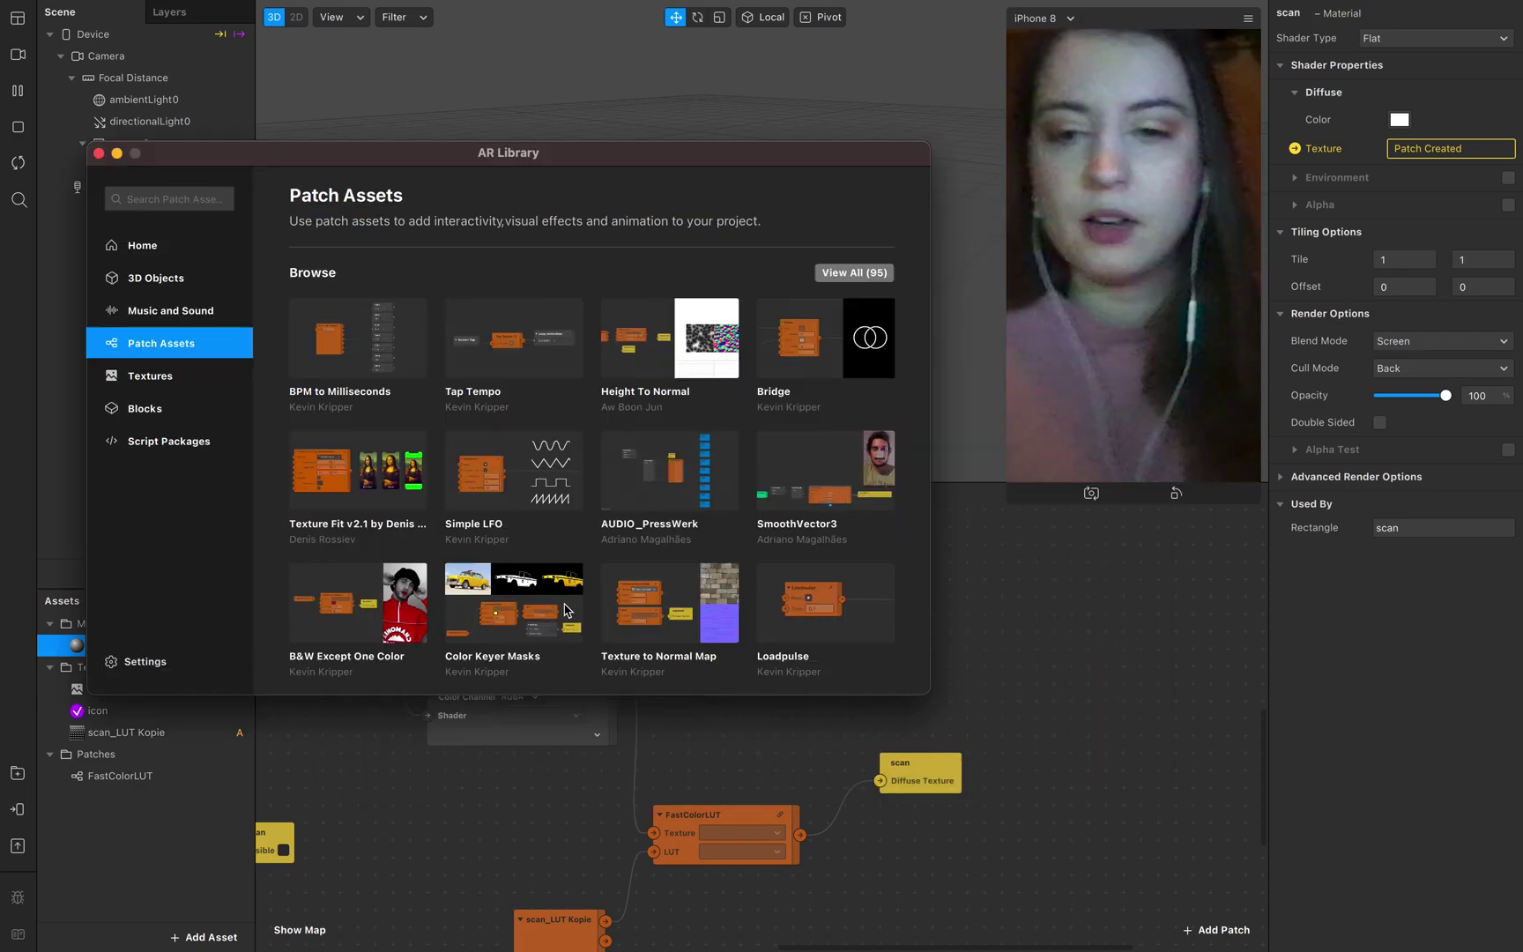
pyautogui.click(564, 608)
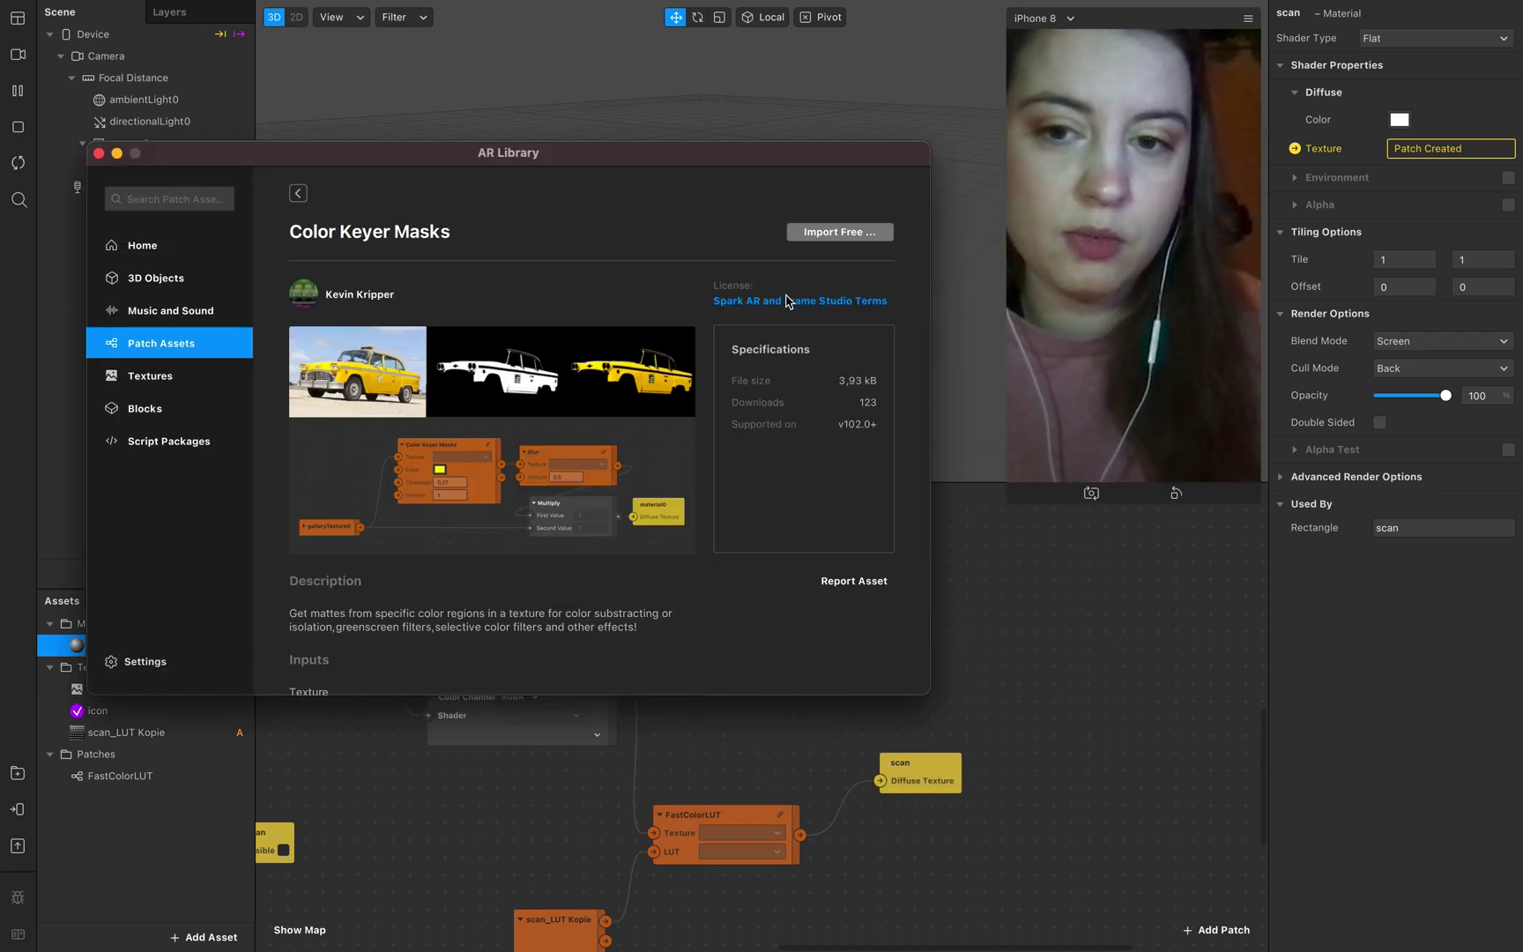
pyautogui.click(828, 232)
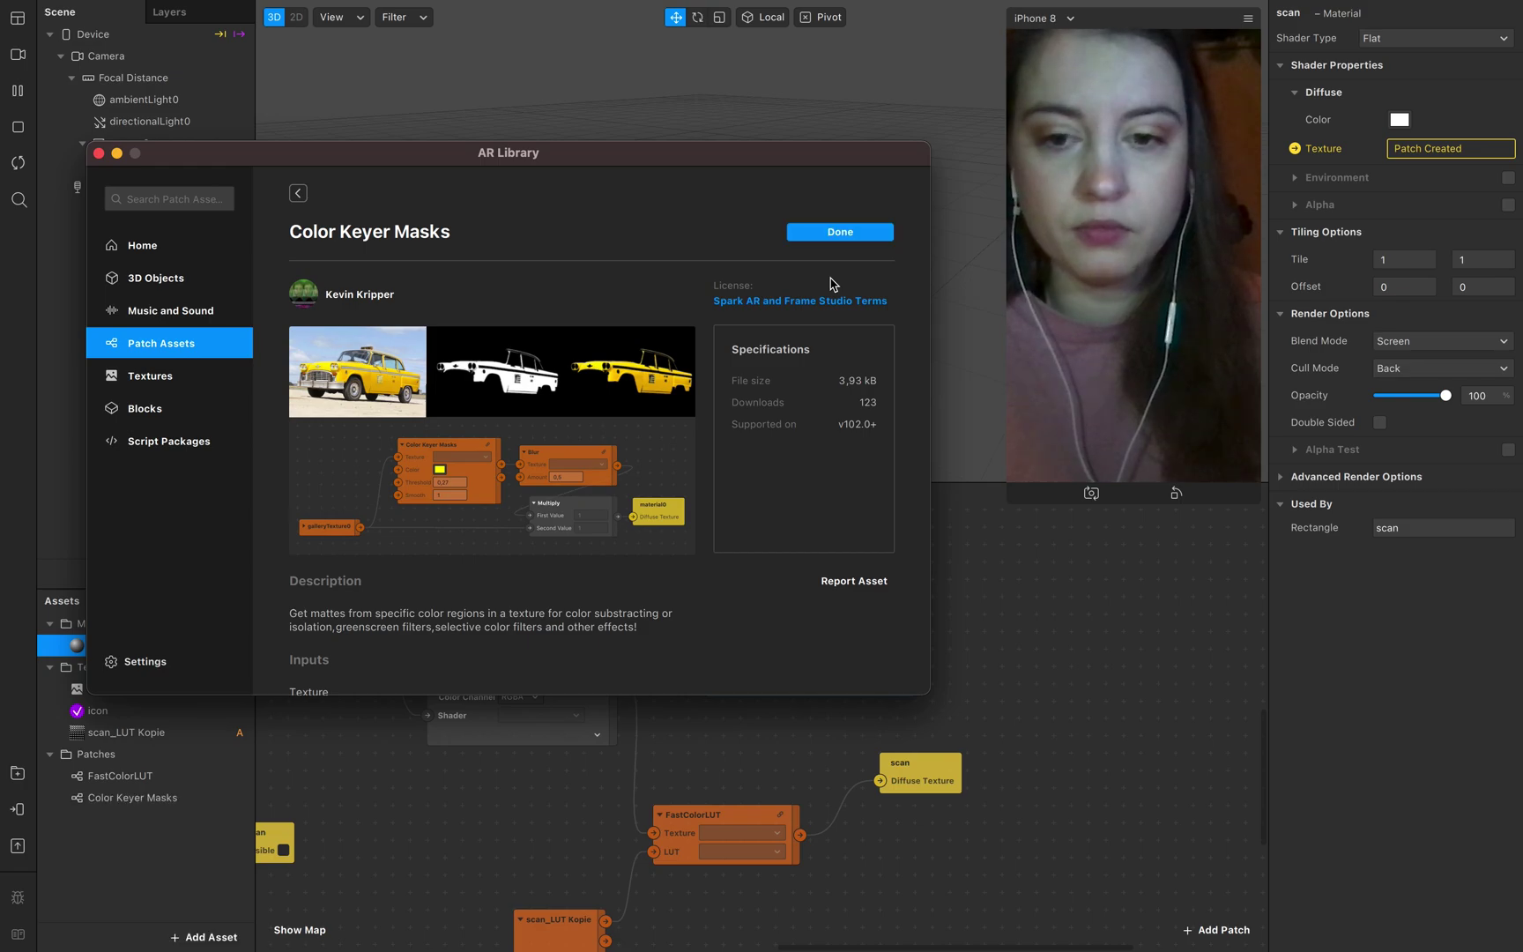
pyautogui.click(99, 154)
# - Move the scan Diffuse Texture, FastColorLUT and scan_LUT Kopie patches away from the Shader Render Pass to make room between them
pyautogui.click(123, 872)
pyautogui.scroll(-3, 463, 758)
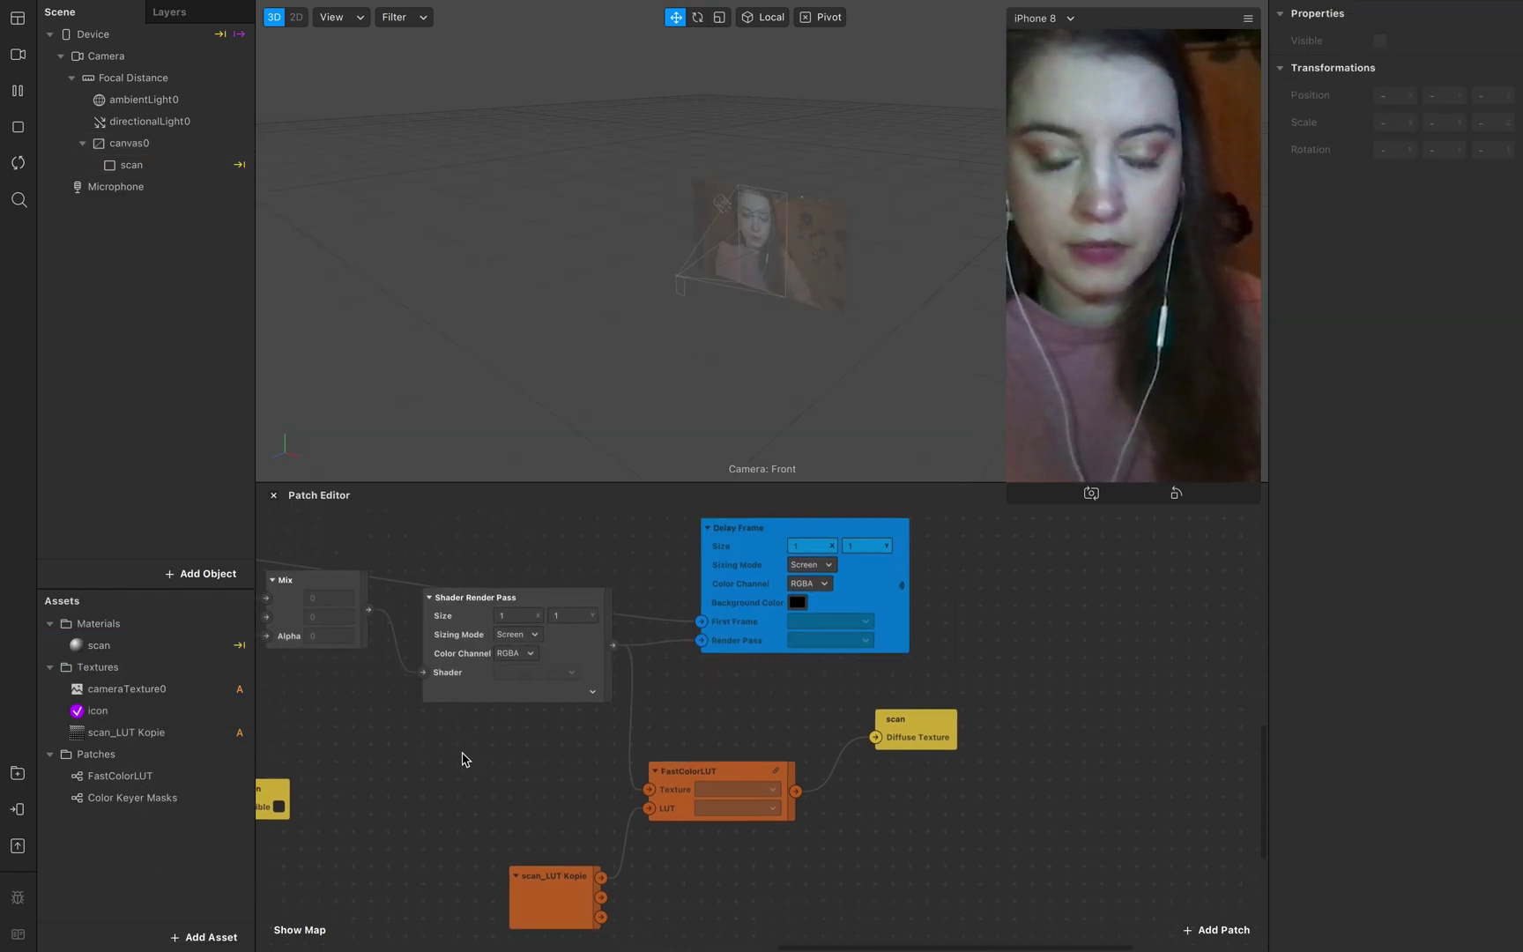
pyautogui.moveTo(923, 658); pyautogui.dragTo(1201, 657)
pyautogui.moveTo(728, 711); pyautogui.dragTo(1057, 709)
pyautogui.moveTo(544, 817); pyautogui.dragTo(703, 875)
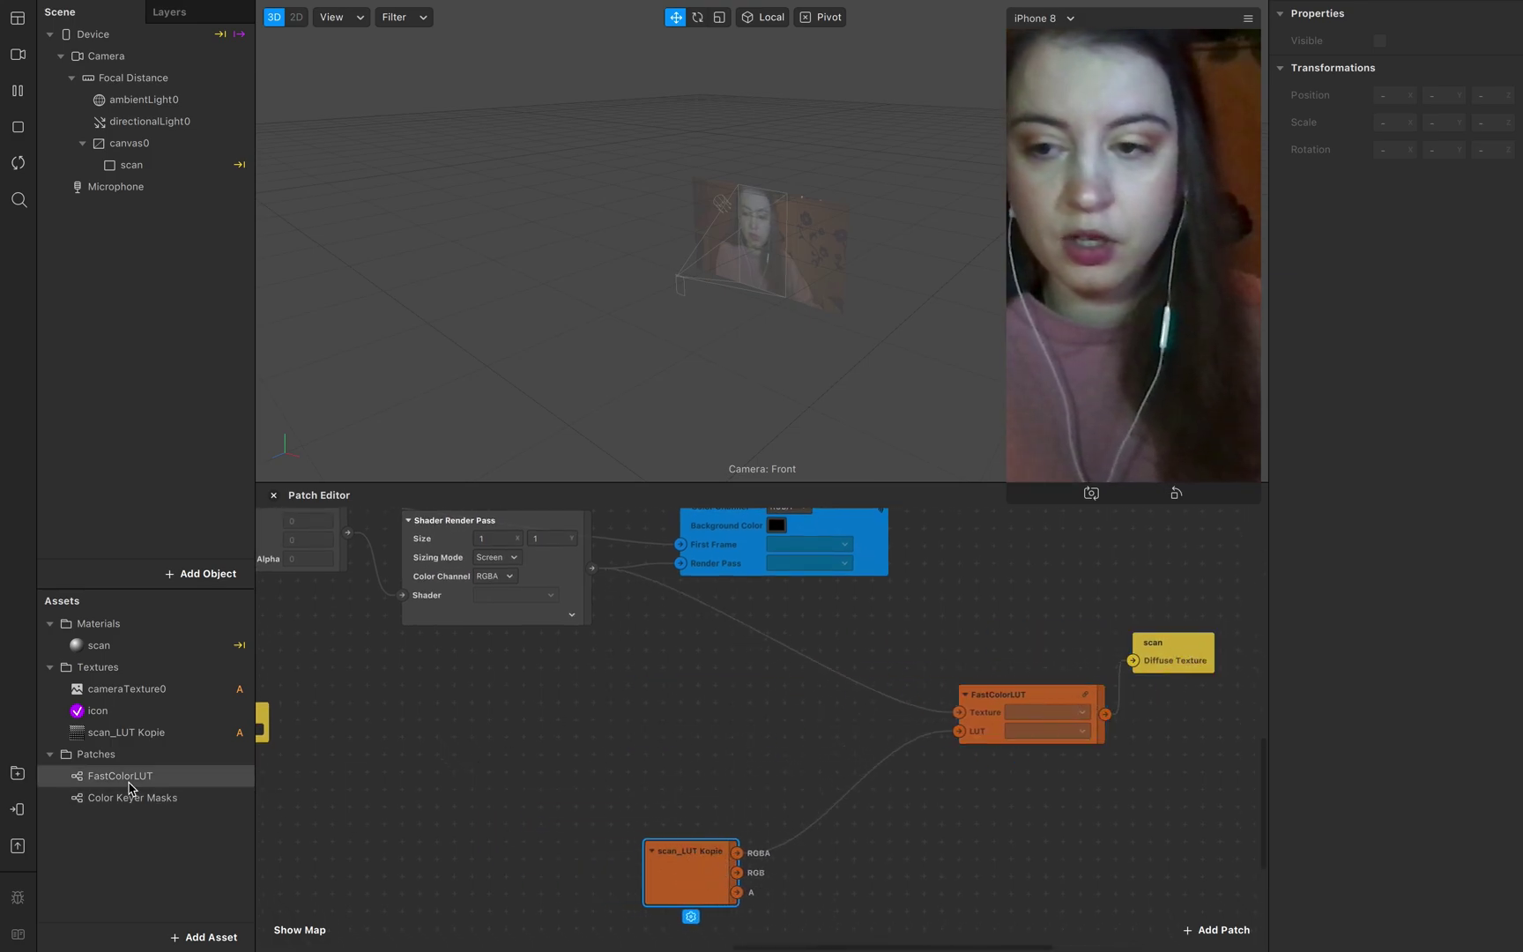
# - Add Color Keyer Masks to the graph, feeding its Texture input from the Shader Render Pass and linking its first output to FastColorLUT's Texture
pyautogui.click(132, 802)
pyautogui.moveTo(108, 799); pyautogui.dragTo(679, 688)
pyautogui.moveTo(592, 569); pyautogui.dragTo(663, 712)
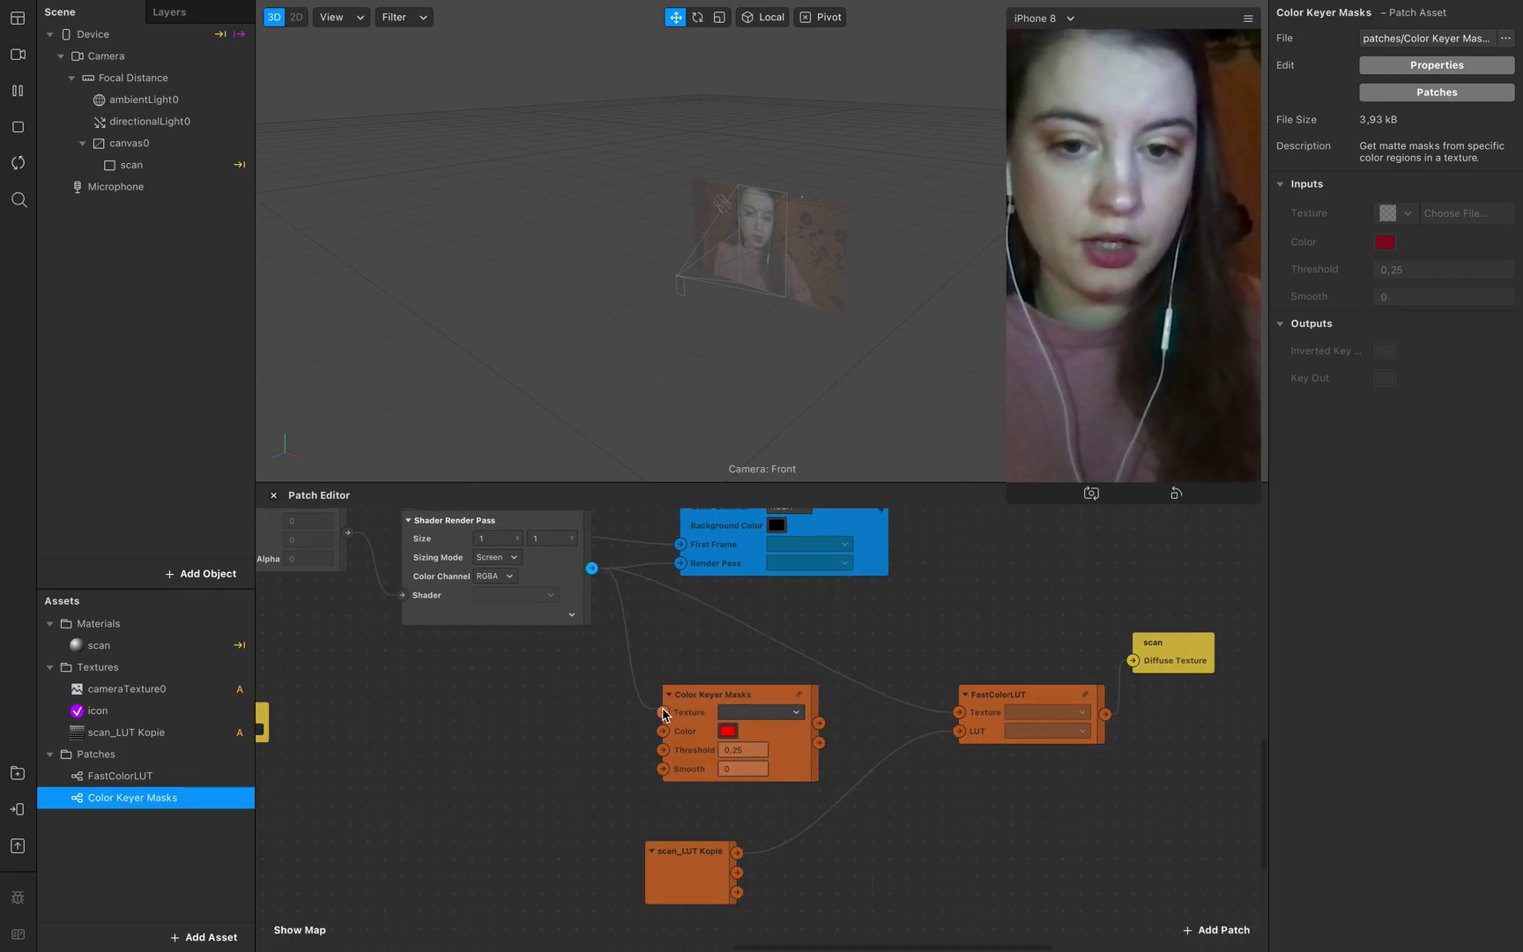
pyautogui.moveTo(818, 723); pyautogui.dragTo(960, 719)
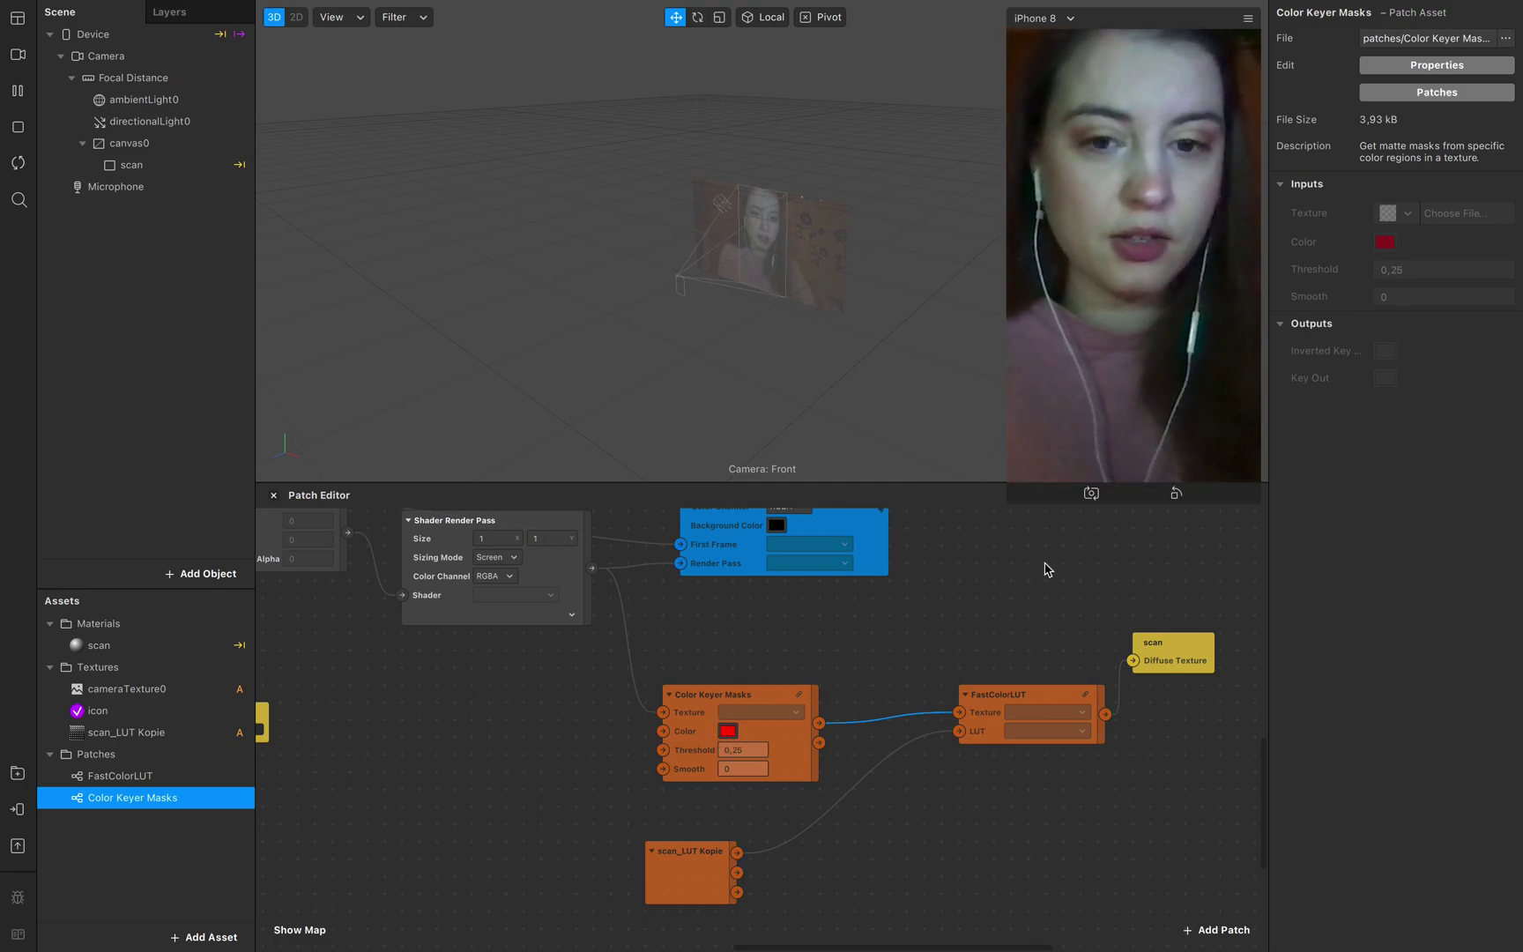
pyautogui.click(1069, 420)
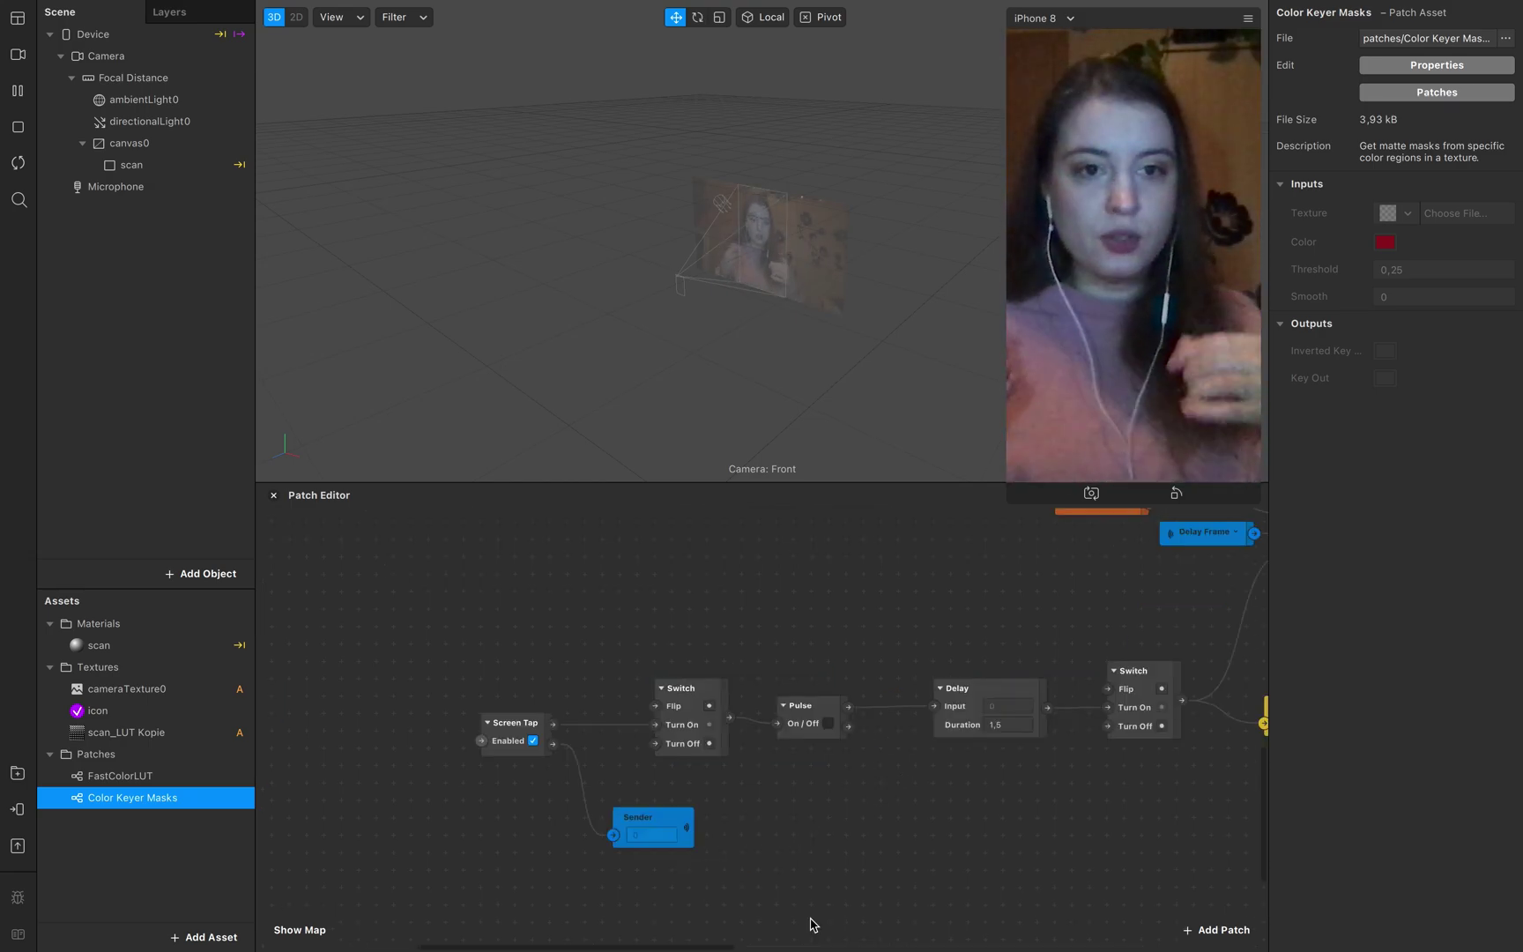
# - Delete the Sender patch attached to Screen Tap's 2D Position output
pyautogui.hscroll(15, 1026, 804)
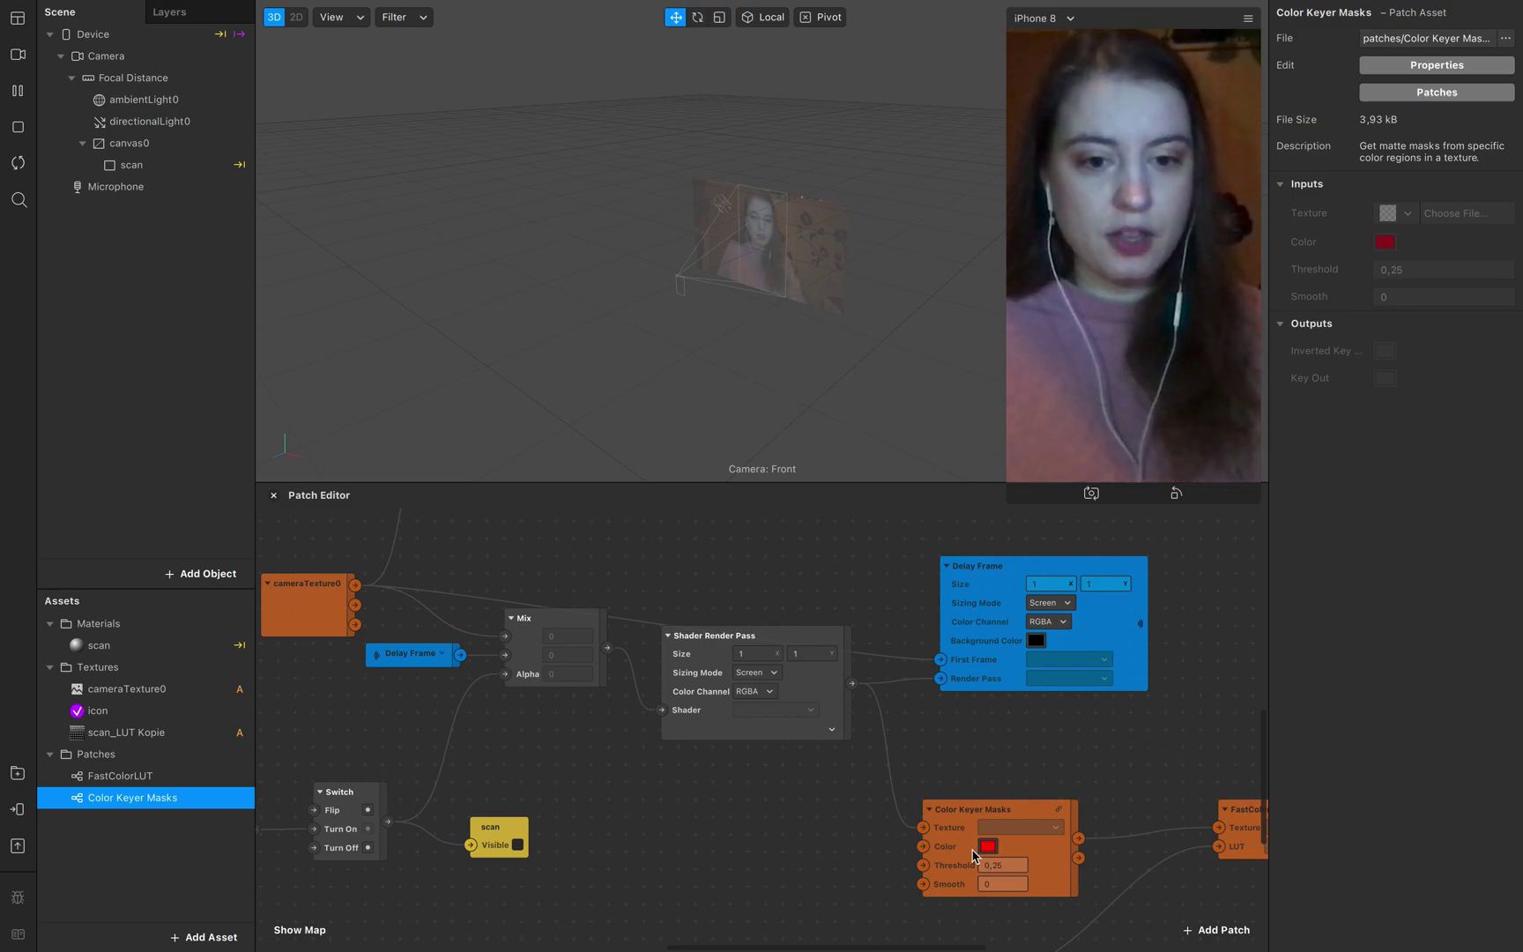
pyautogui.hscroll(-15, 996, 846)
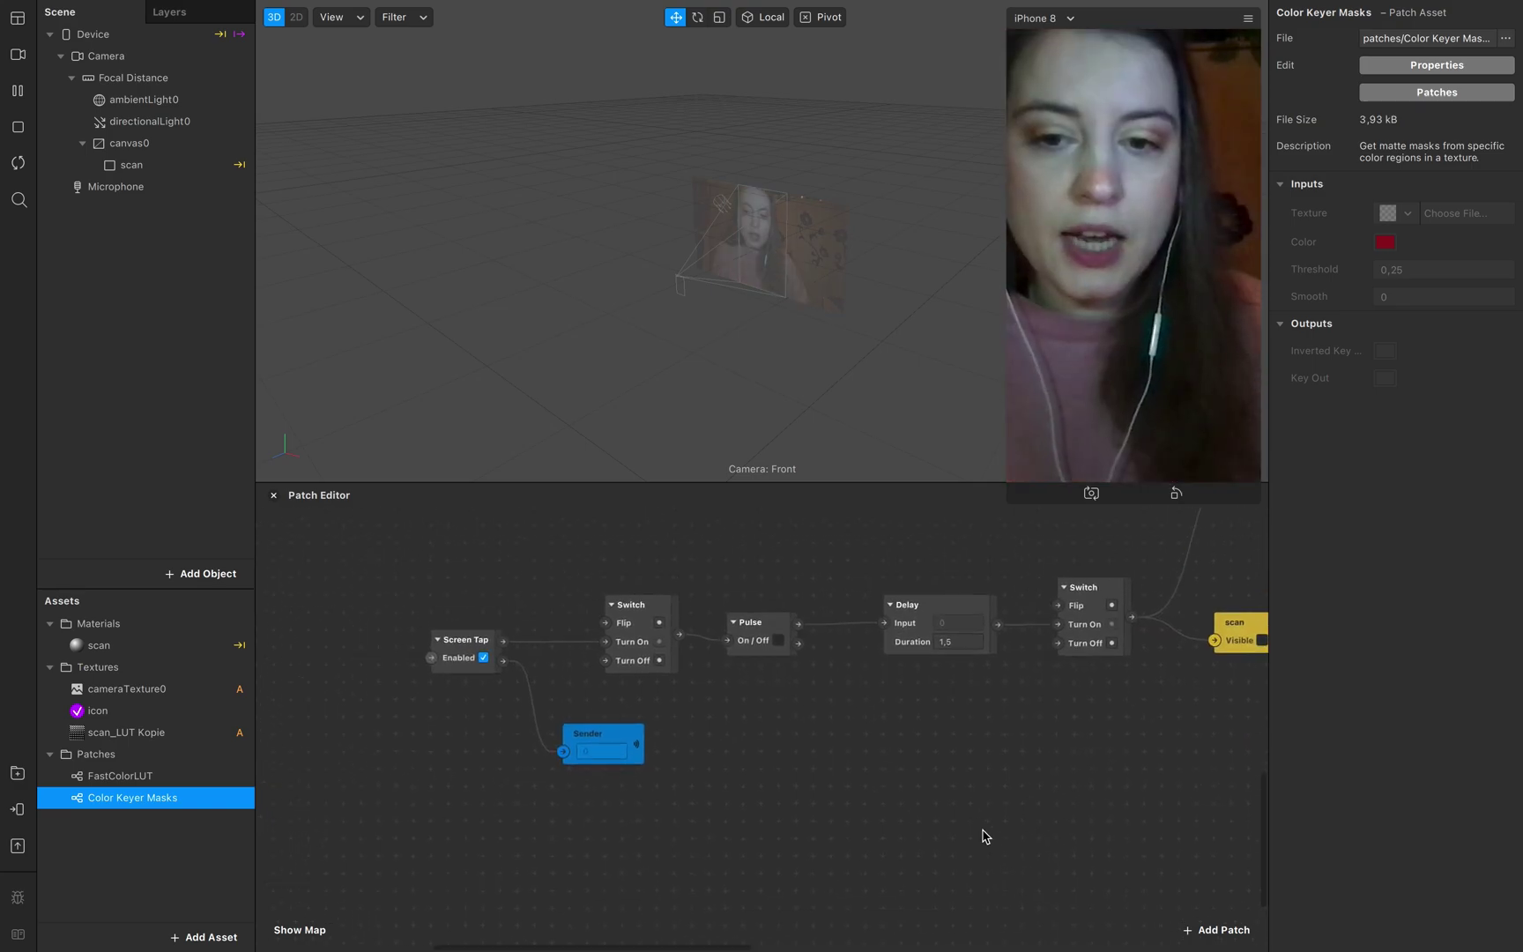
pyautogui.click(577, 733)
pyautogui.press('Delete')
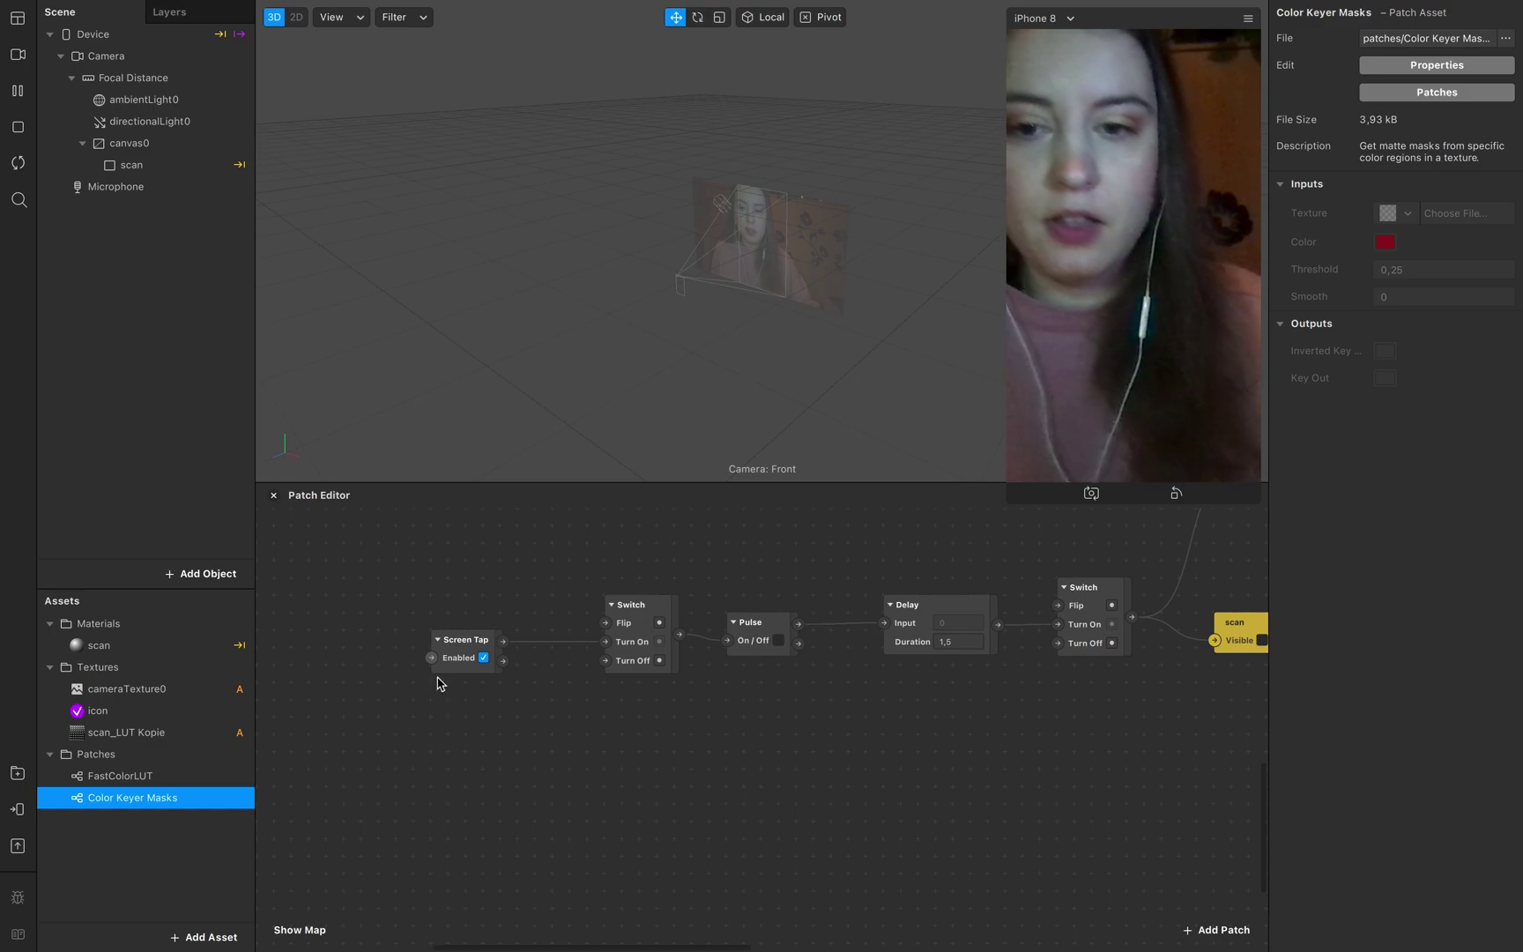
# - Add a new Sender patch connected to Screen Tap's 2D Position output and place it below the Switch
pyautogui.click(473, 650)
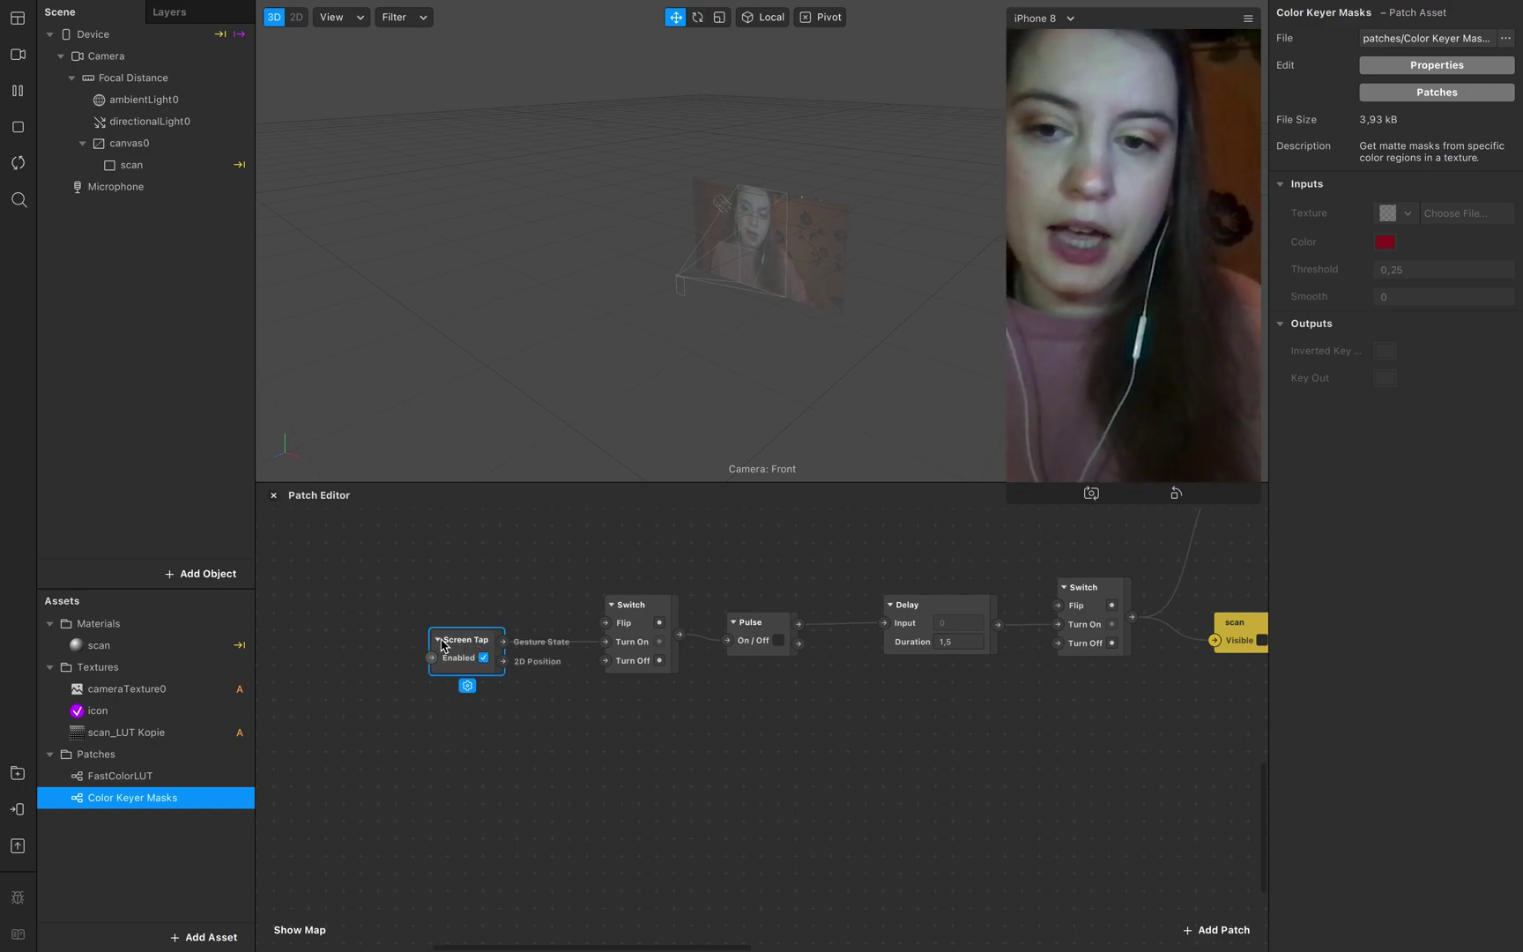
pyautogui.moveTo(503, 660); pyautogui.dragTo(547, 753)
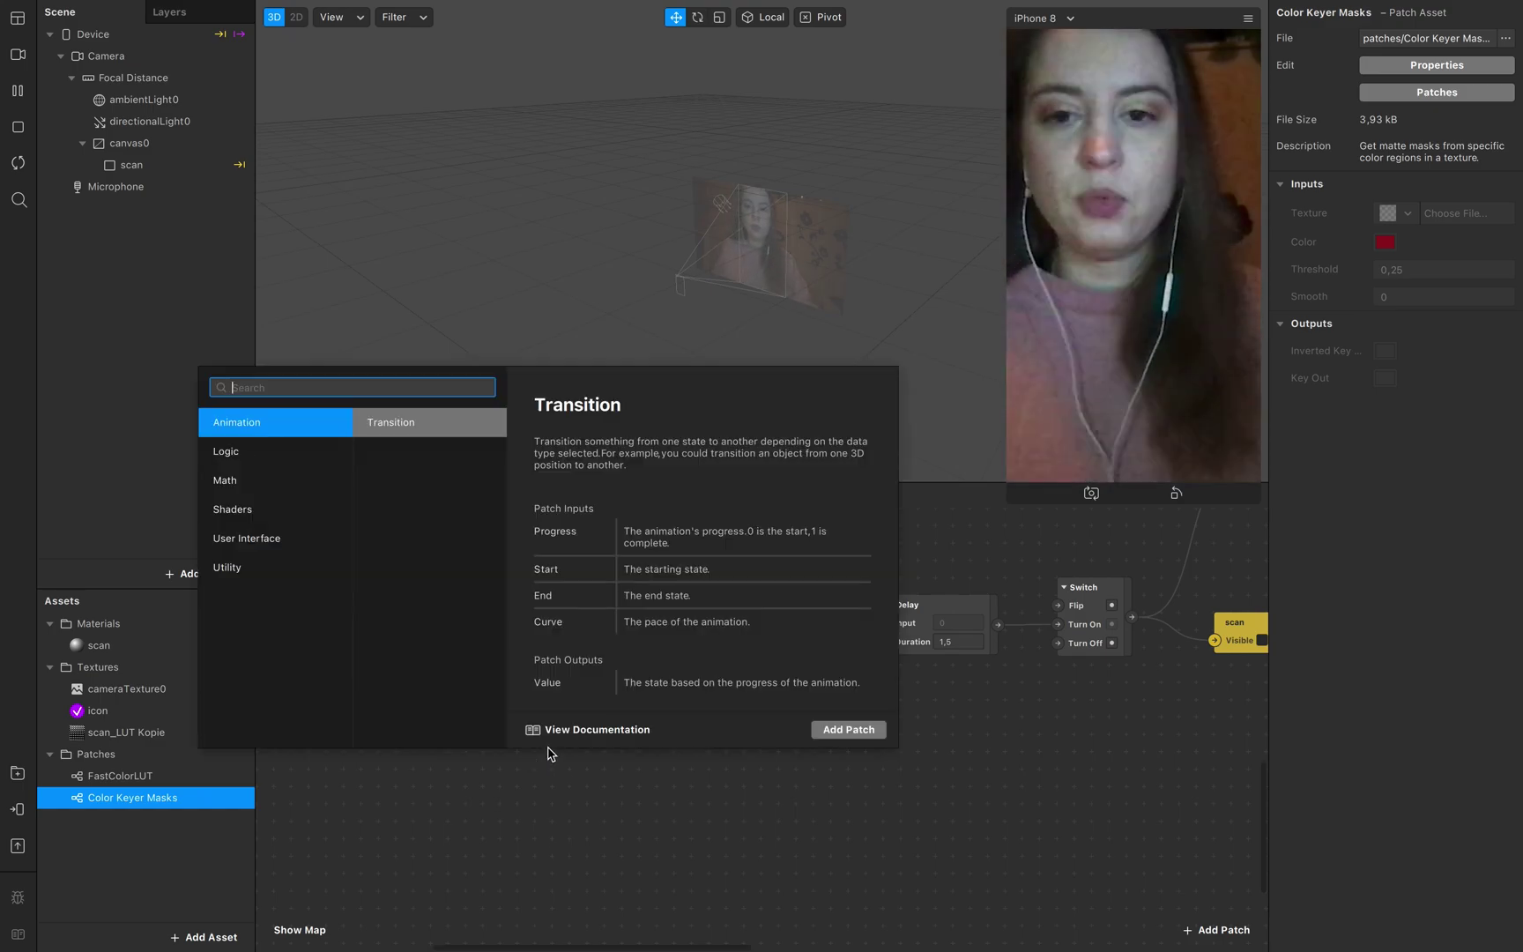
pyautogui.write('s')
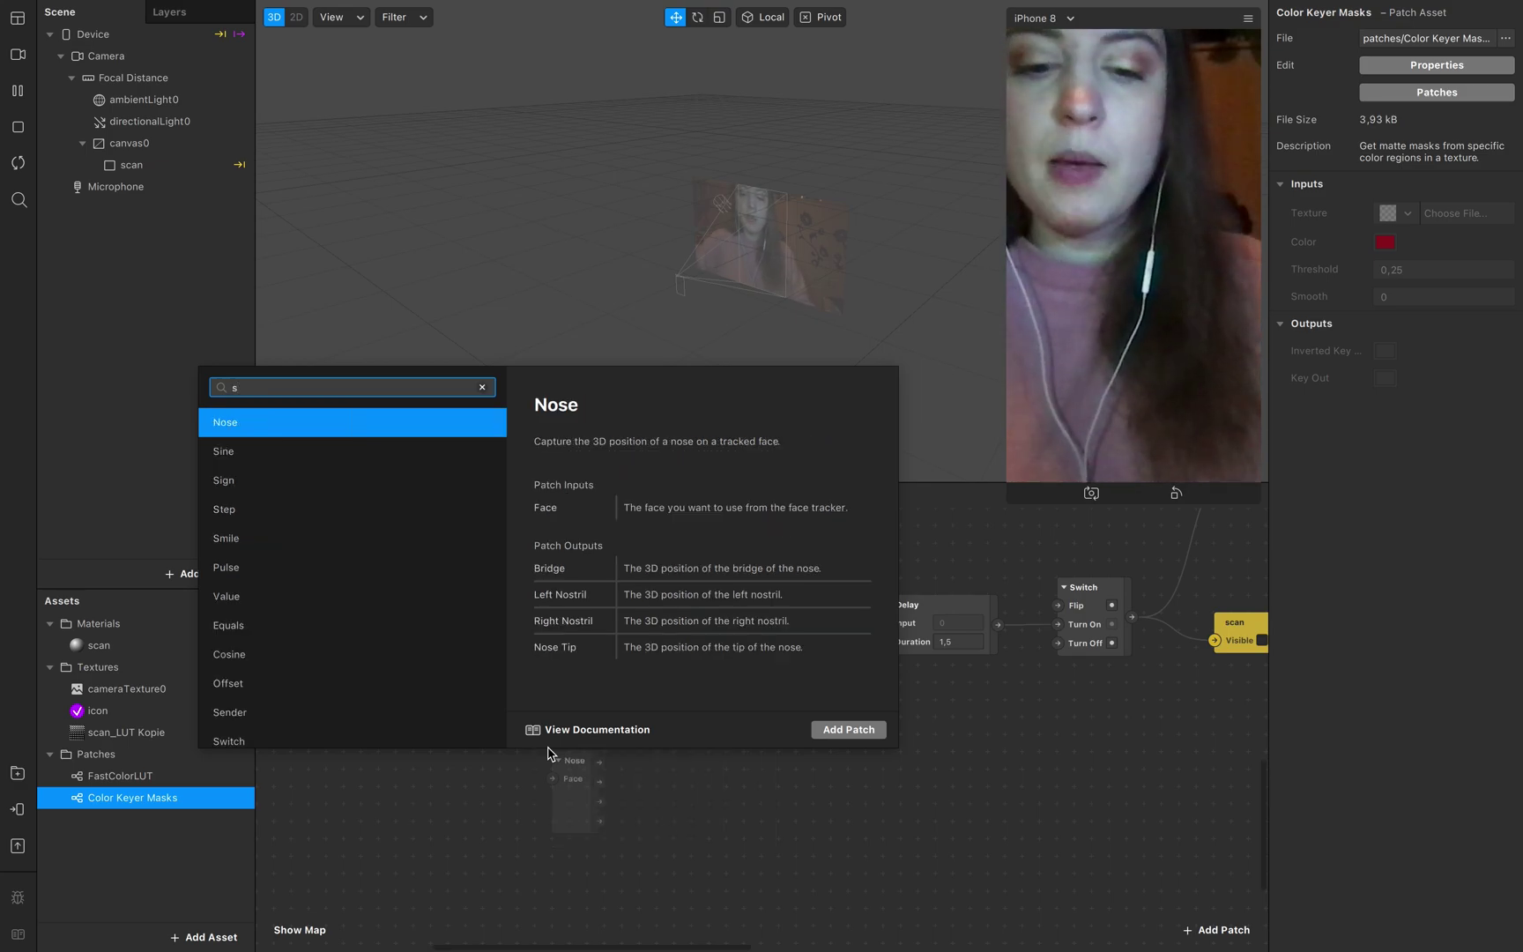
pyautogui.write('endr')
pyautogui.press('BackSpace')
pyautogui.press('Return')
pyautogui.moveTo(584, 768)
pyautogui.mouseDown()
pyautogui.moveTo(619, 769)
pyautogui.moveTo(609, 759)
pyautogui.mouseUp()
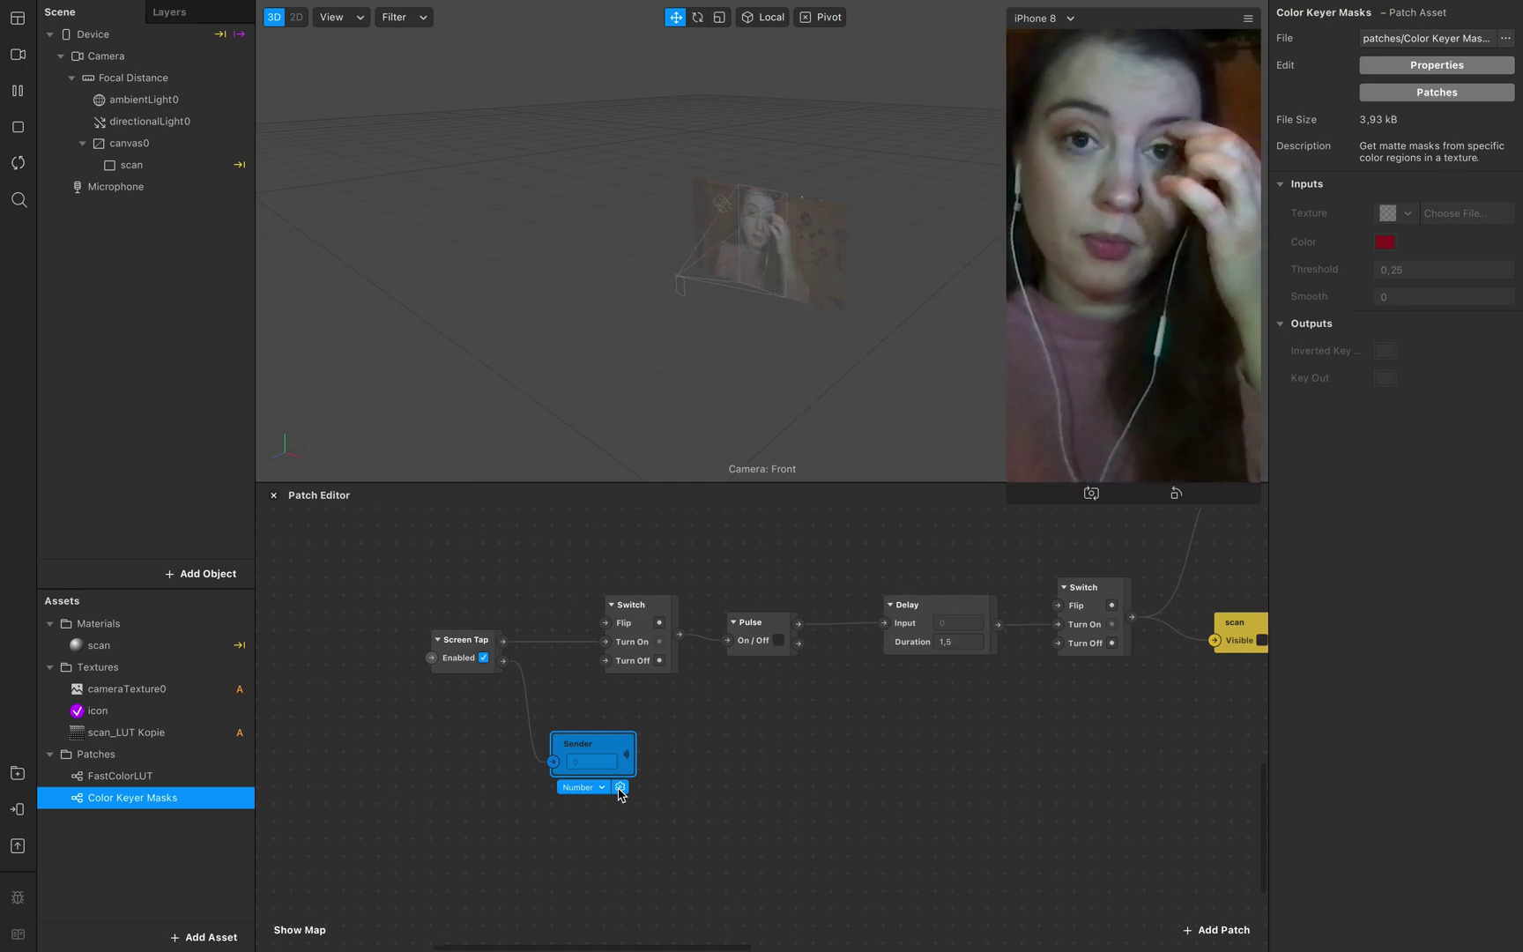
# - Rename the Sender as screen tap pos and make a receiver from it
pyautogui.doubleClick(595, 747)
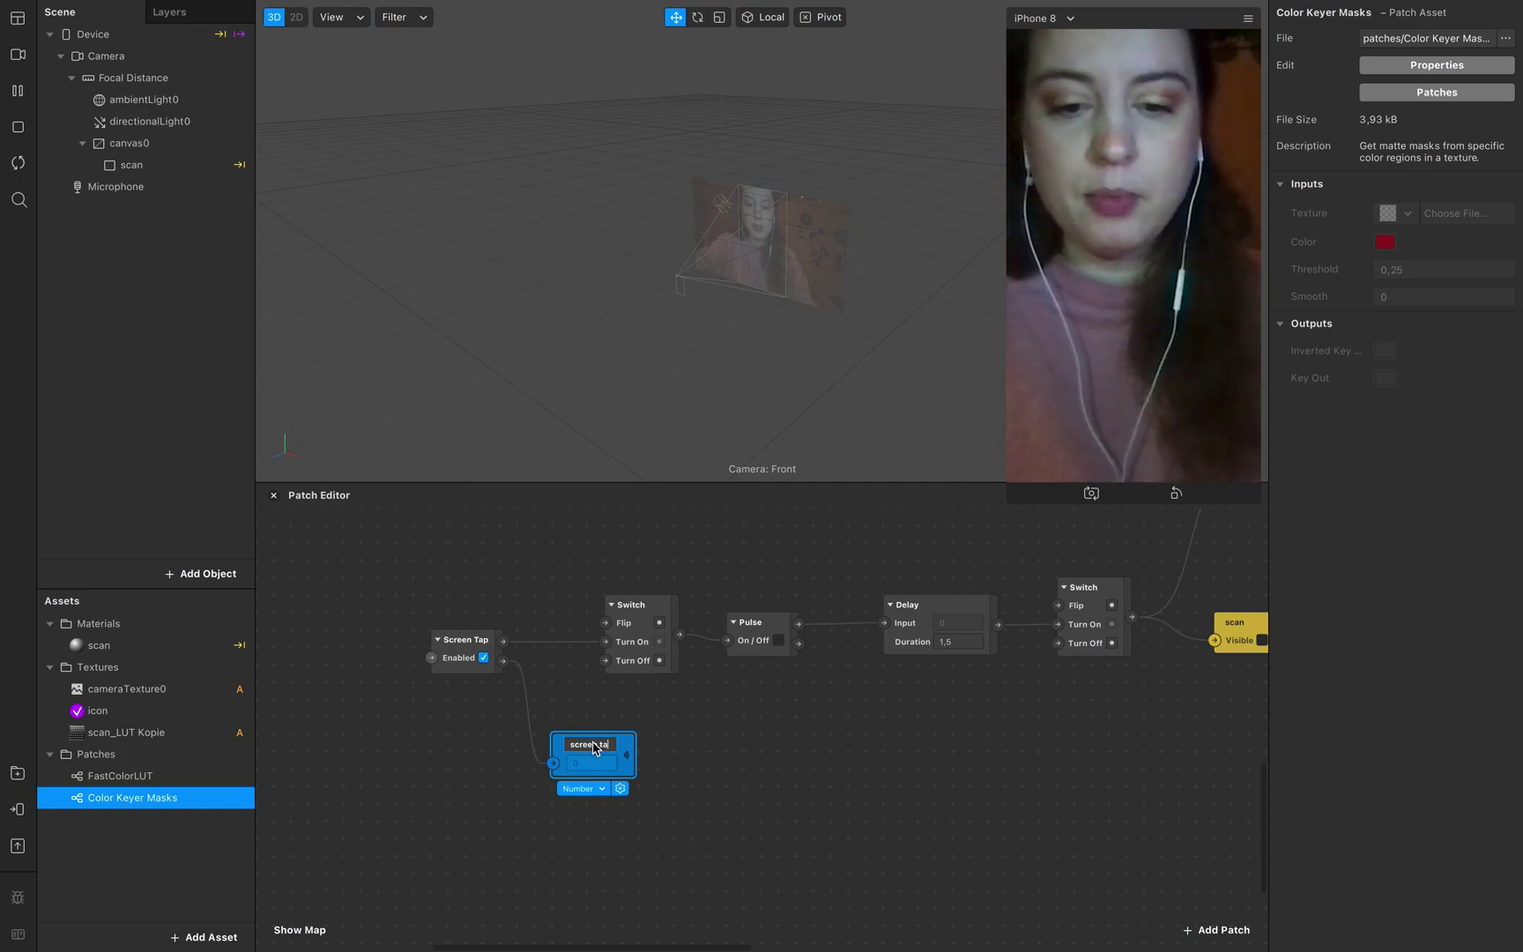
pyautogui.write('s')
pyautogui.click(743, 807)
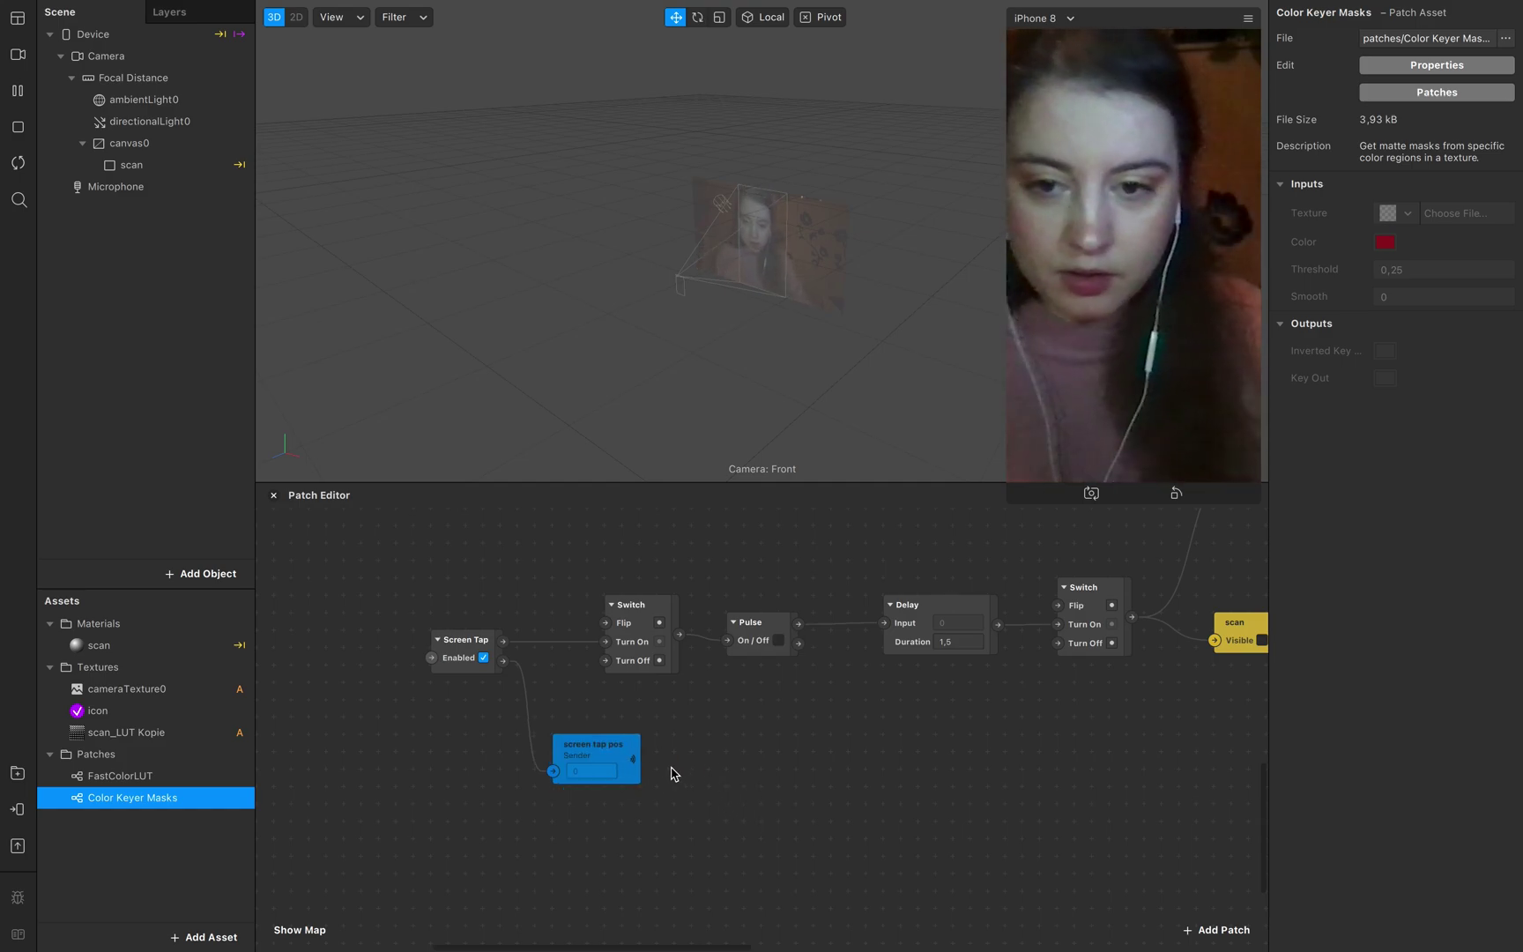
pyautogui.rightClick(623, 806)
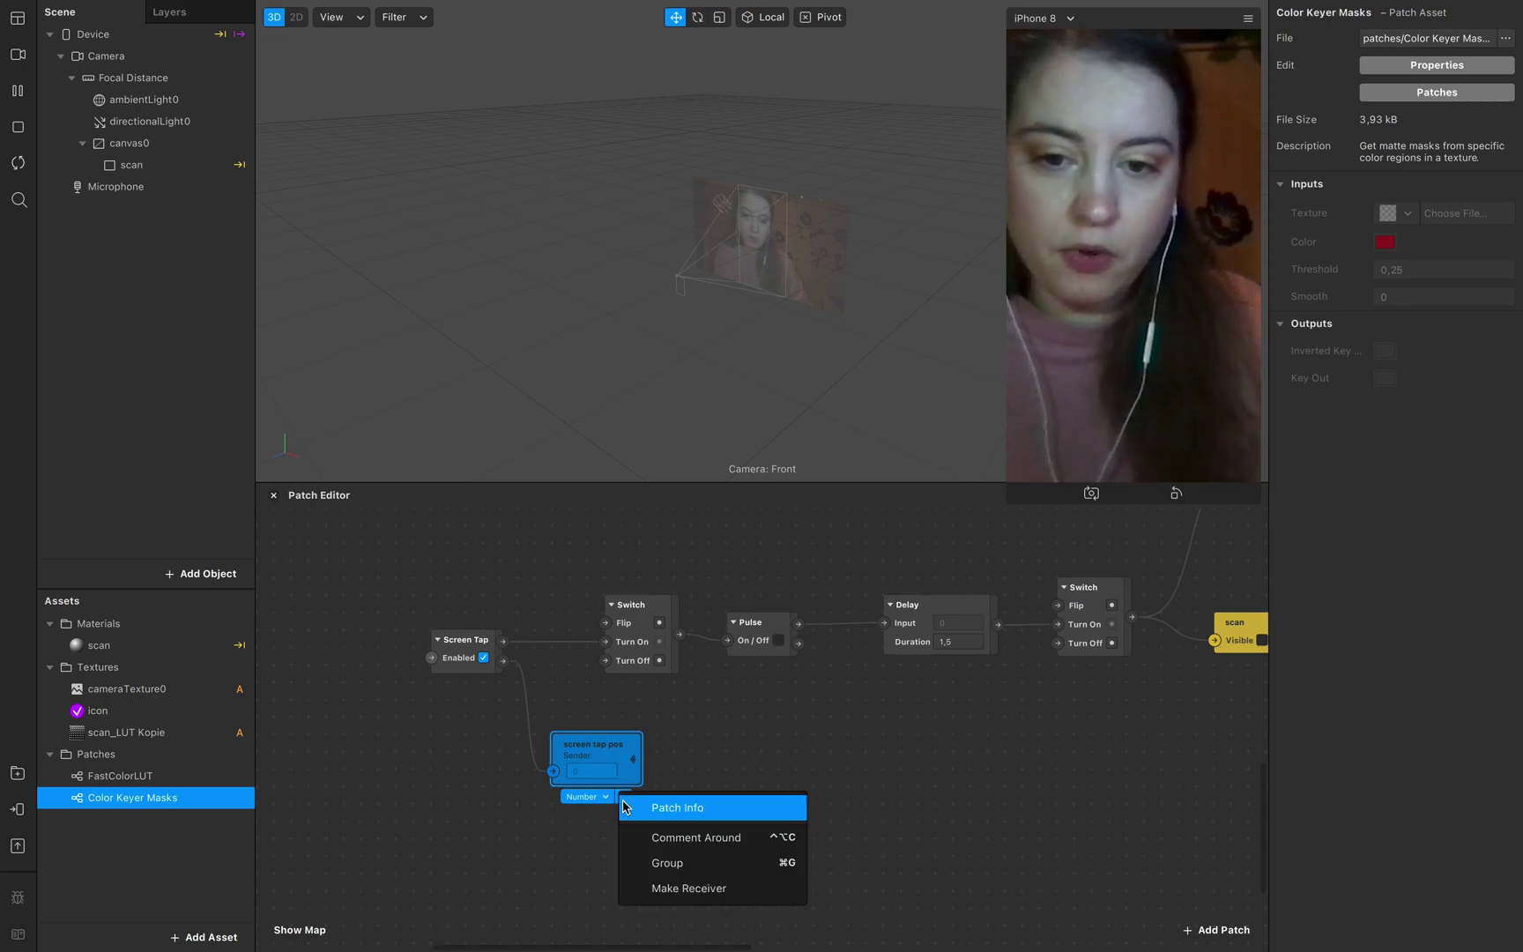
pyautogui.click(688, 888)
# - Move the screen tap pos receiver up to the empty area above the Device patch
pyautogui.scroll(3, 810, 844)
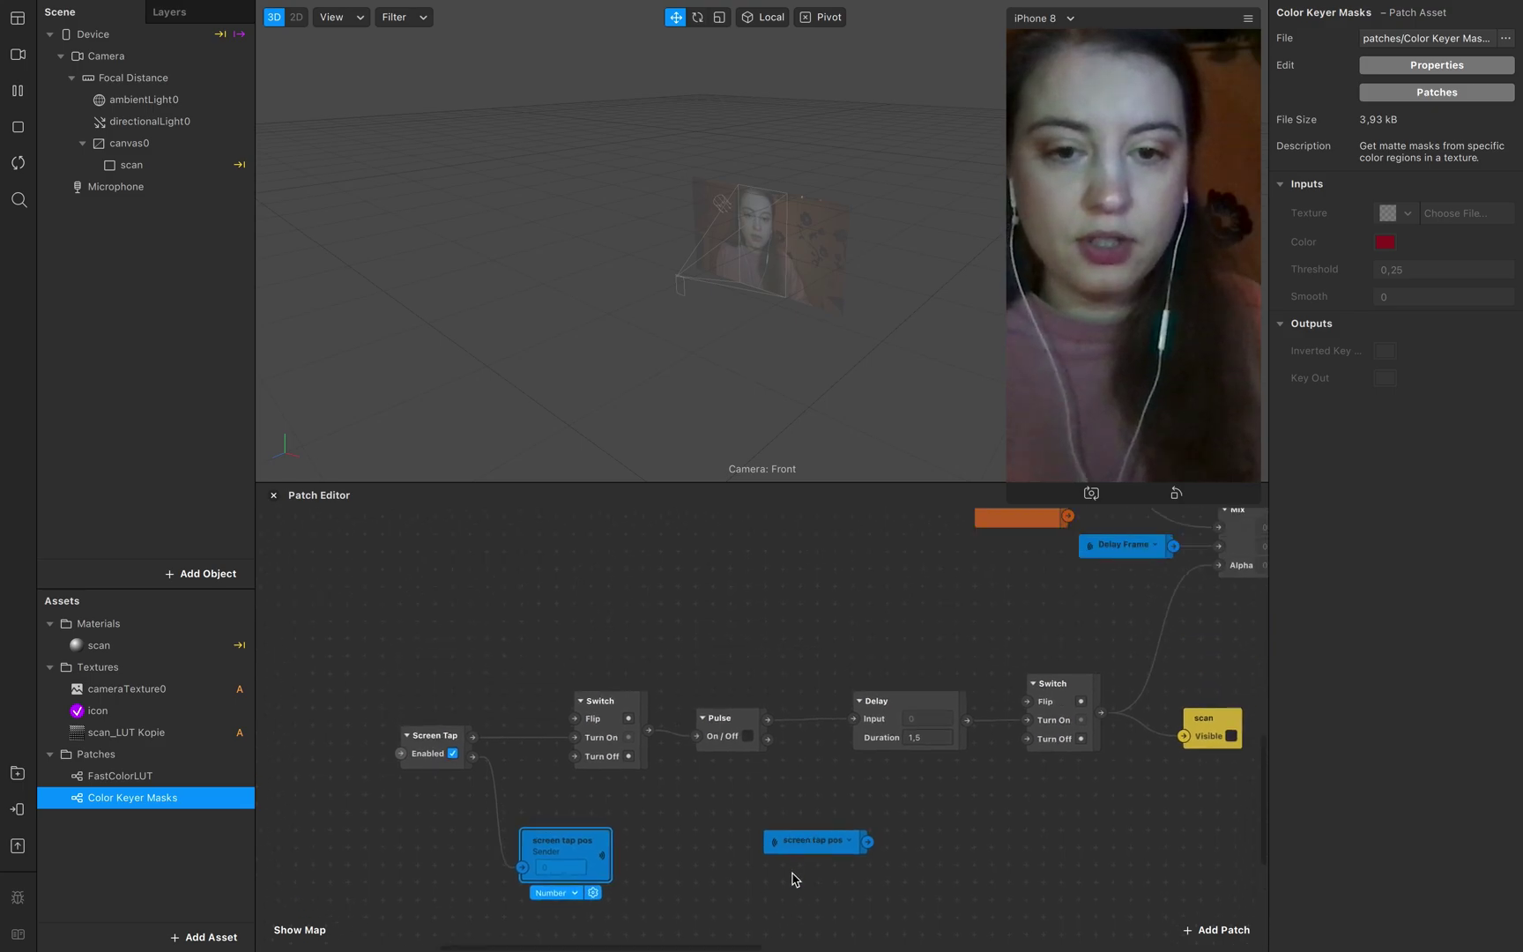
pyautogui.moveTo(821, 850); pyautogui.dragTo(836, 557)
pyautogui.scroll(10, 839, 546)
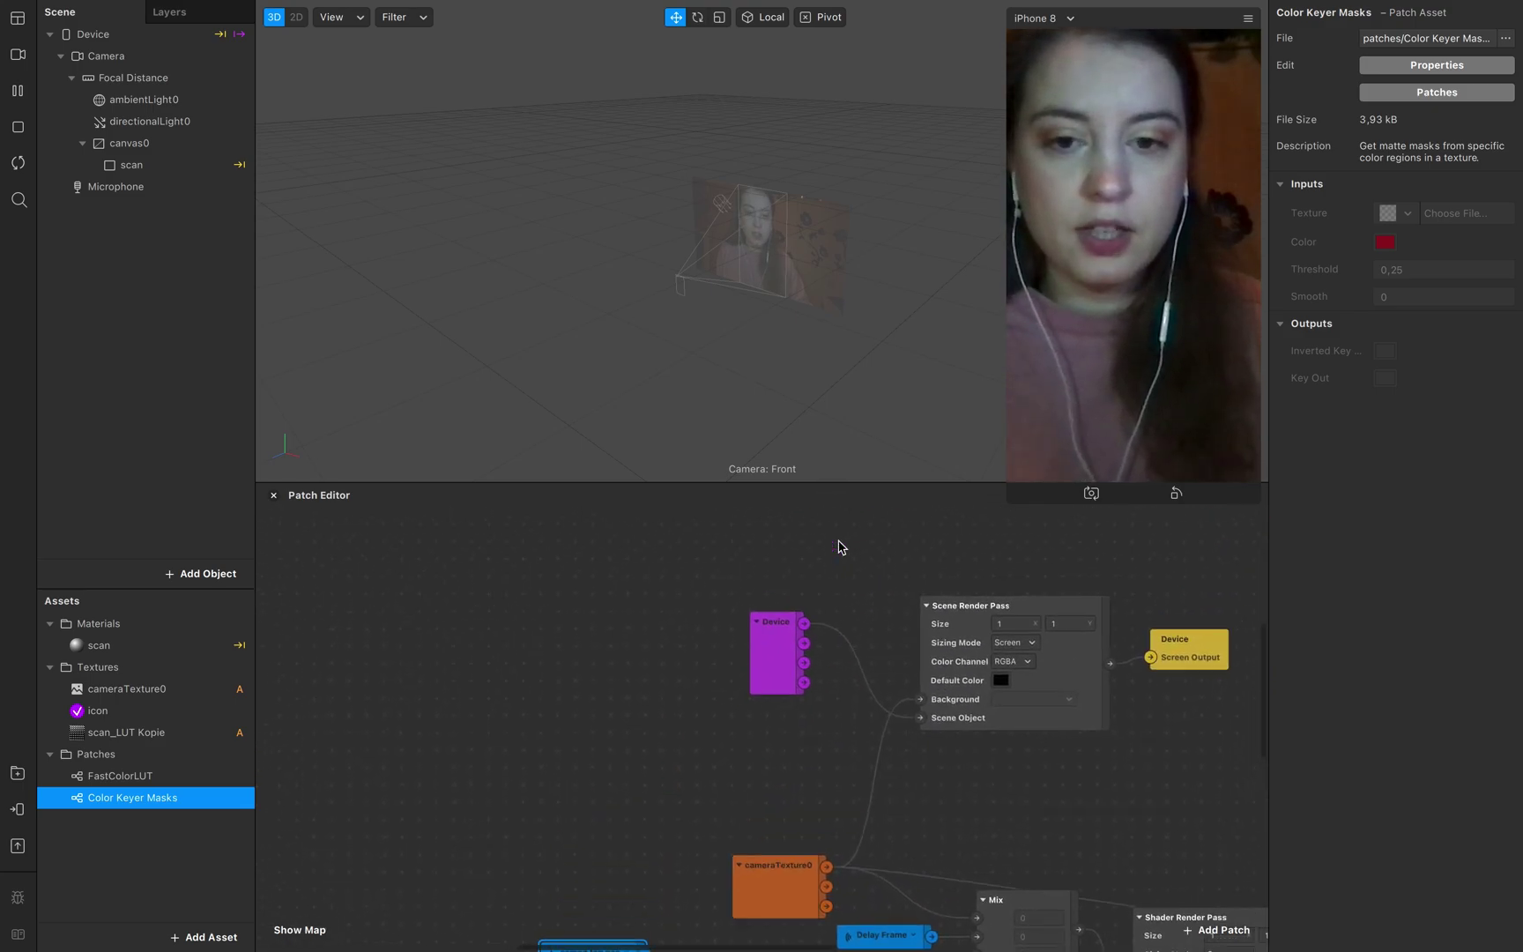
pyautogui.scroll(-1, 661, 786)
pyautogui.moveTo(602, 914); pyautogui.dragTo(684, 631)
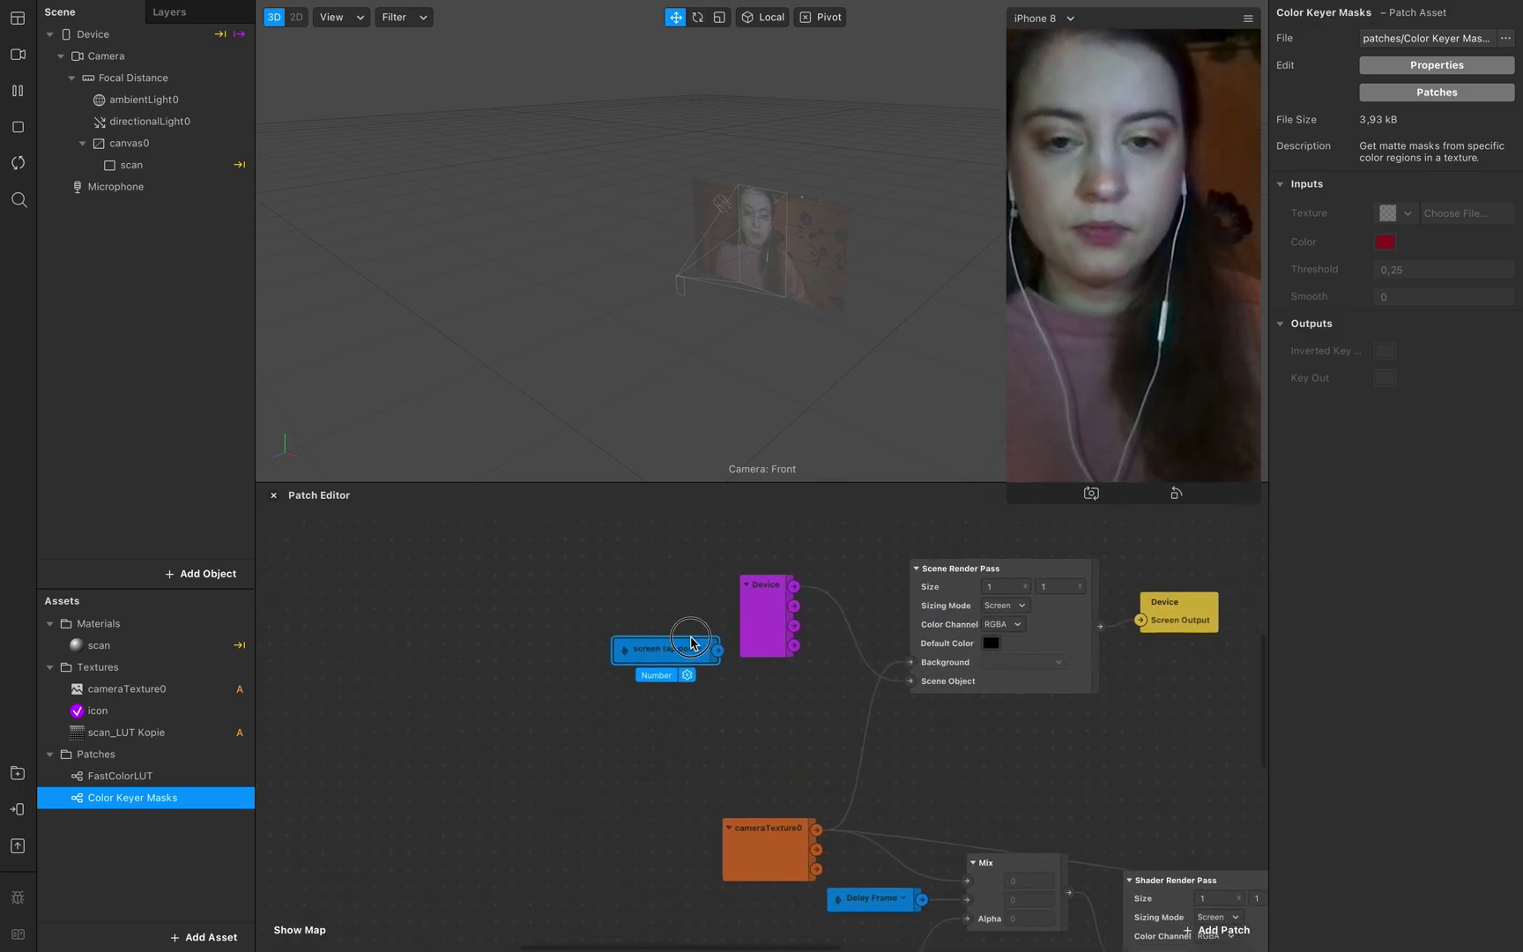
pyautogui.scroll(2, 688, 633)
pyautogui.hscroll(1, 688, 633)
pyautogui.scroll(1, 691, 634)
pyautogui.moveTo(615, 754); pyautogui.dragTo(729, 543)
pyautogui.scroll(3, 727, 544)
pyautogui.hscroll(3, 727, 544)
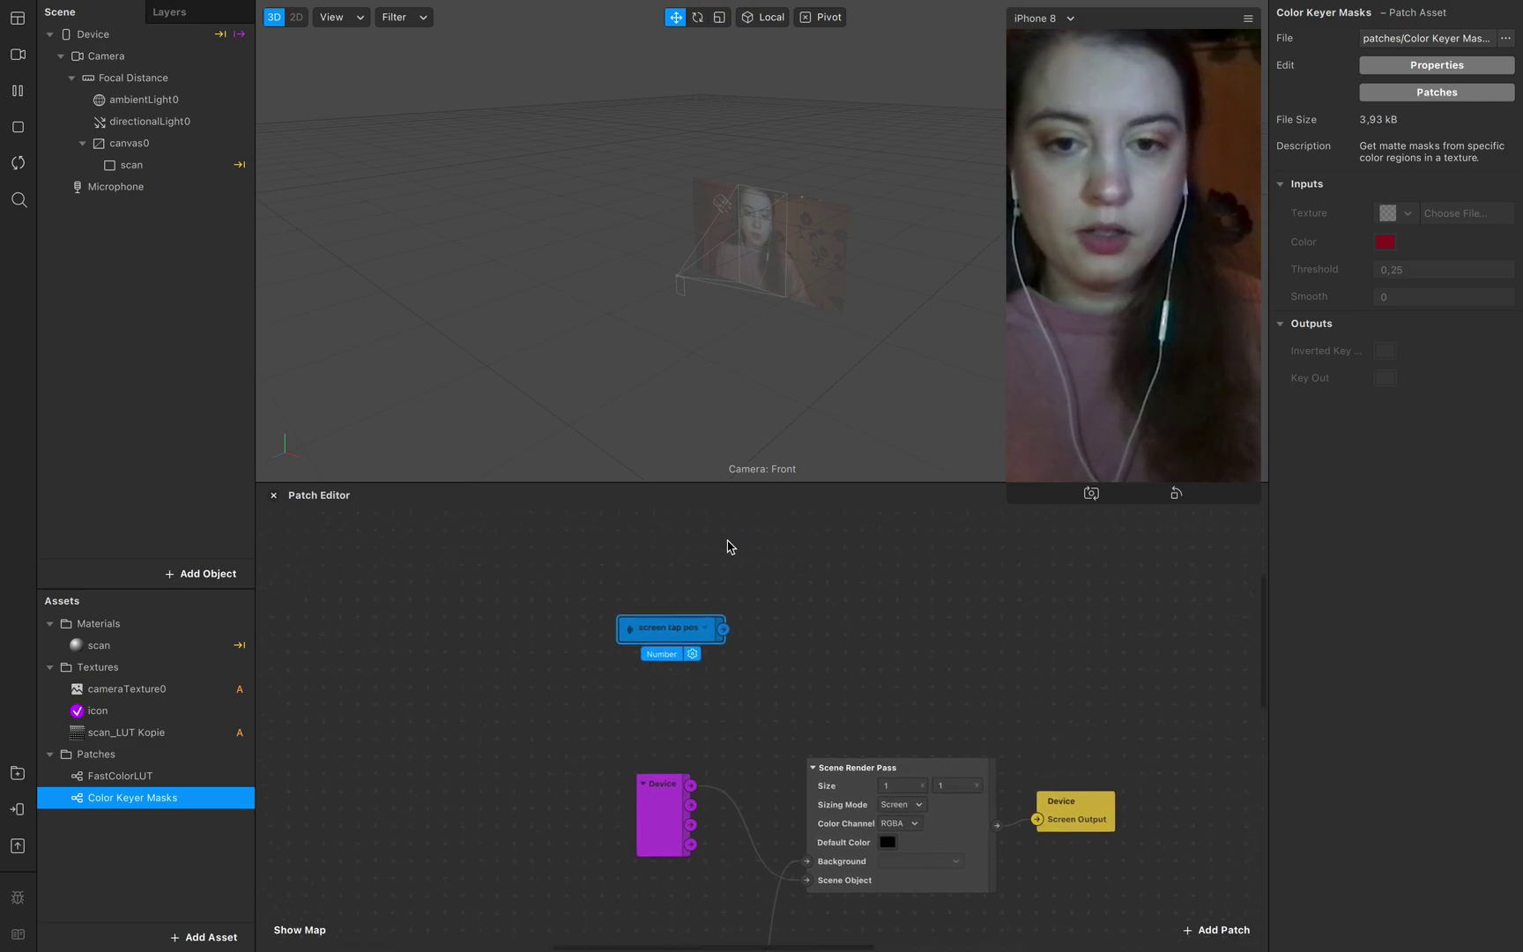
pyautogui.scroll(-2, 616, 873)
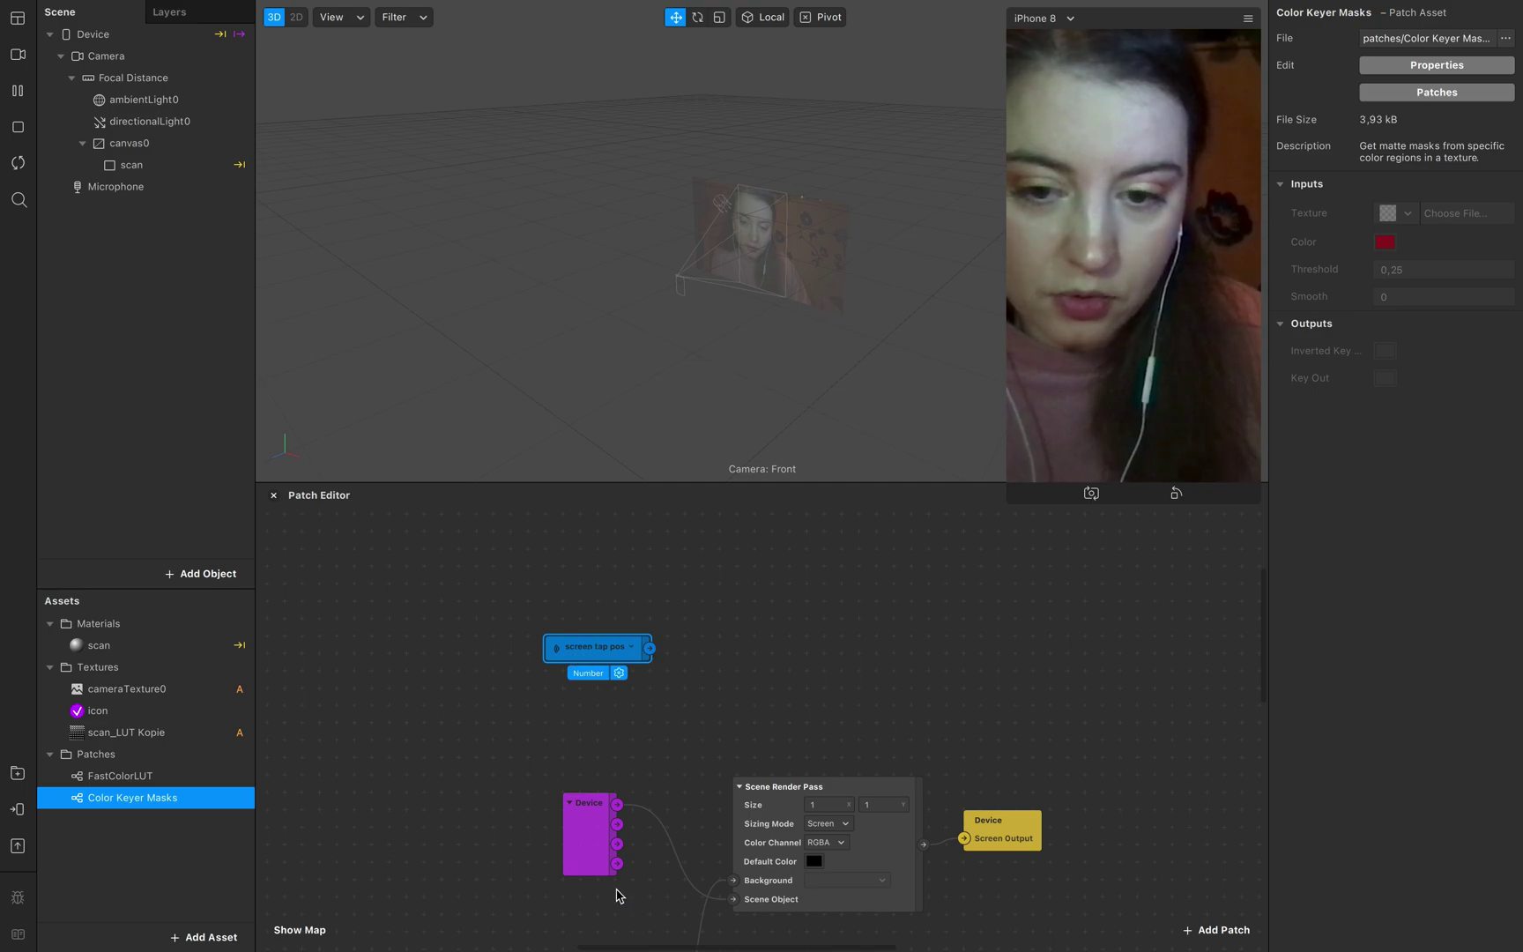
# - Add a Sender patch connected to the Device patch's Screen Size output
pyautogui.click(604, 853)
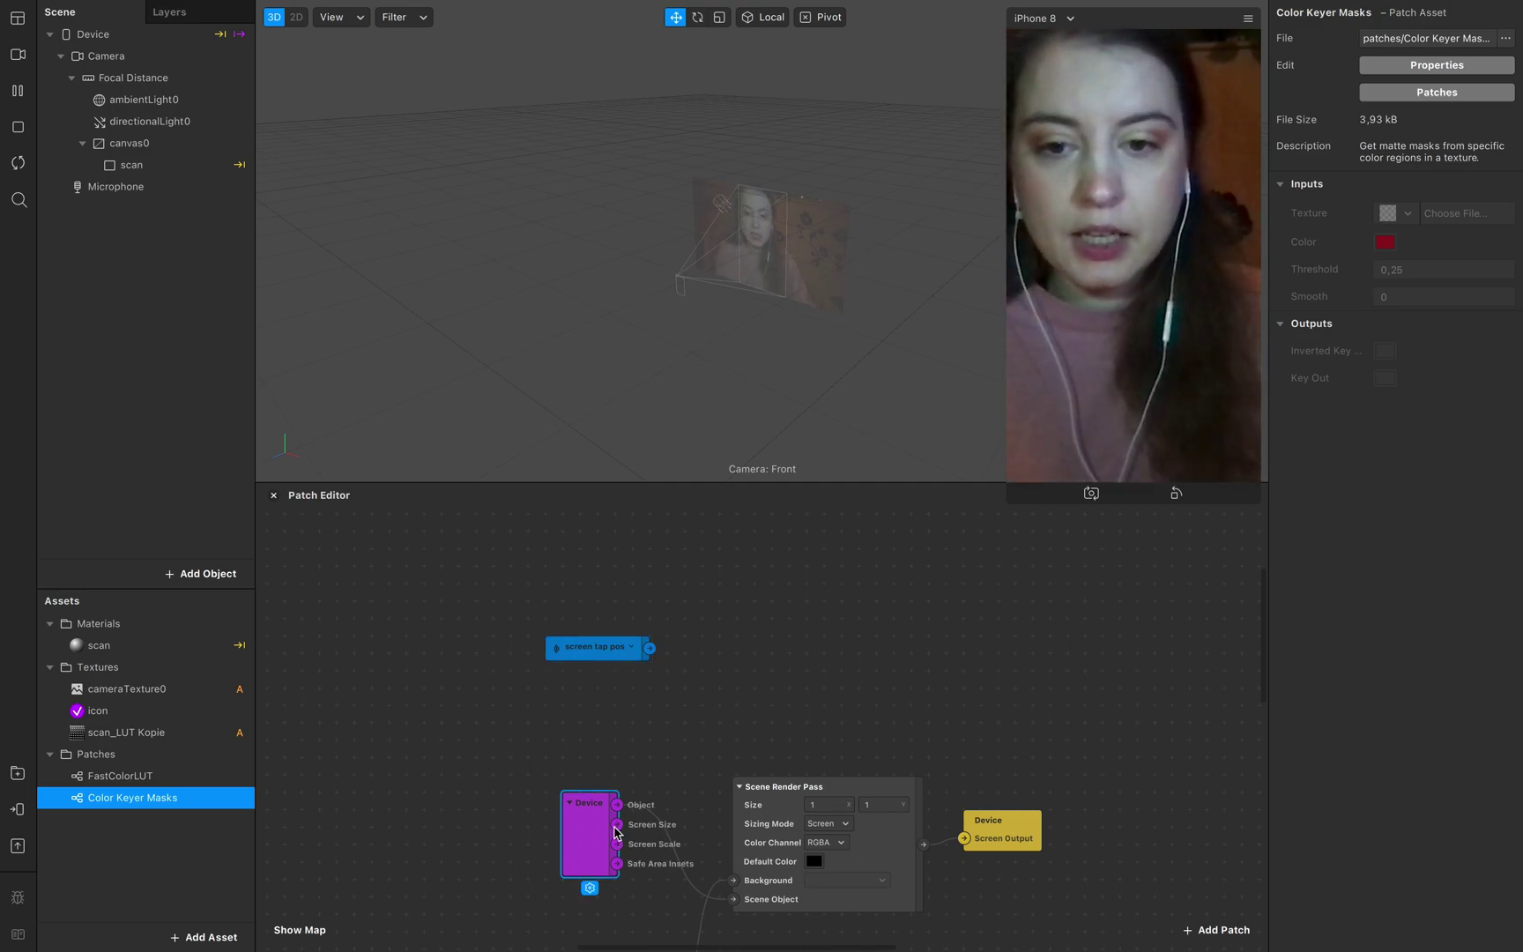
pyautogui.moveTo(618, 833); pyautogui.dragTo(663, 785)
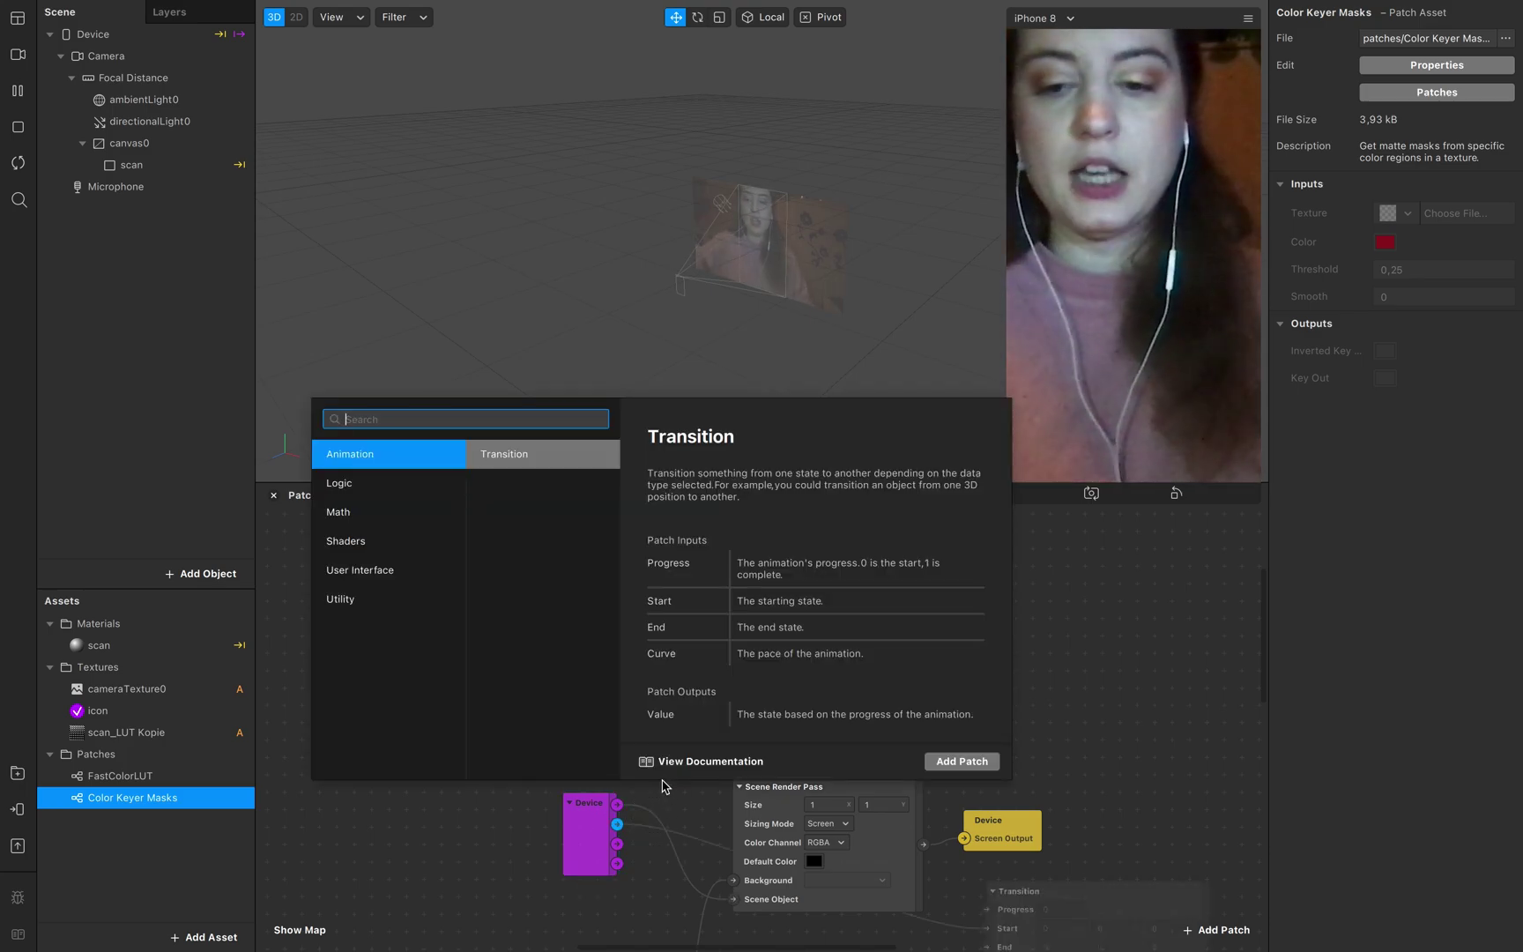
pyautogui.write('snder')
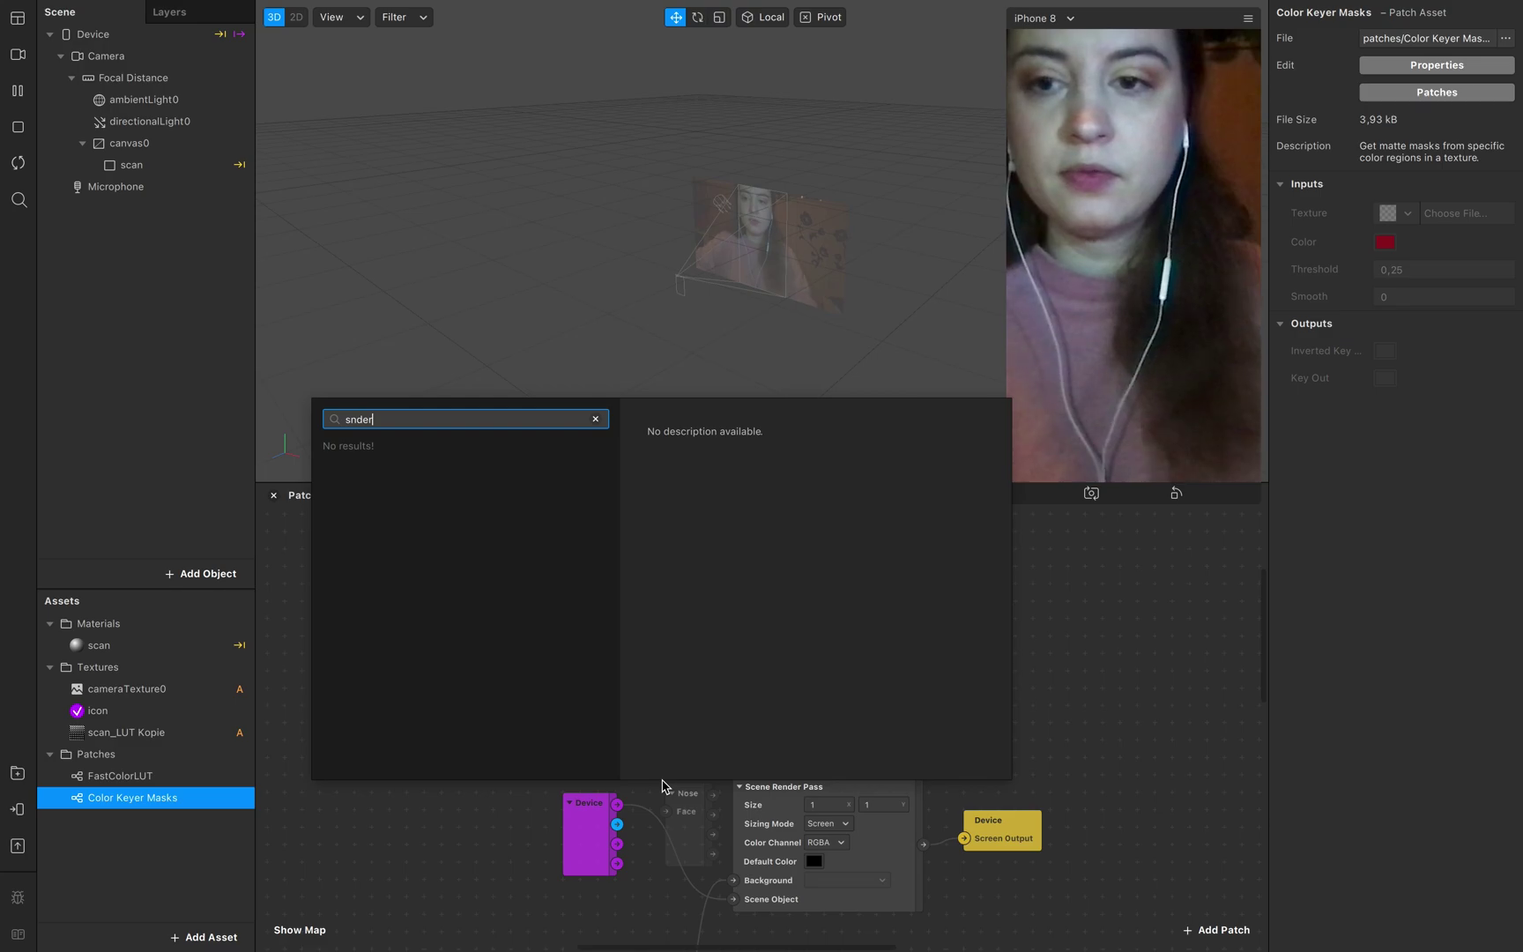
pyautogui.write('e')
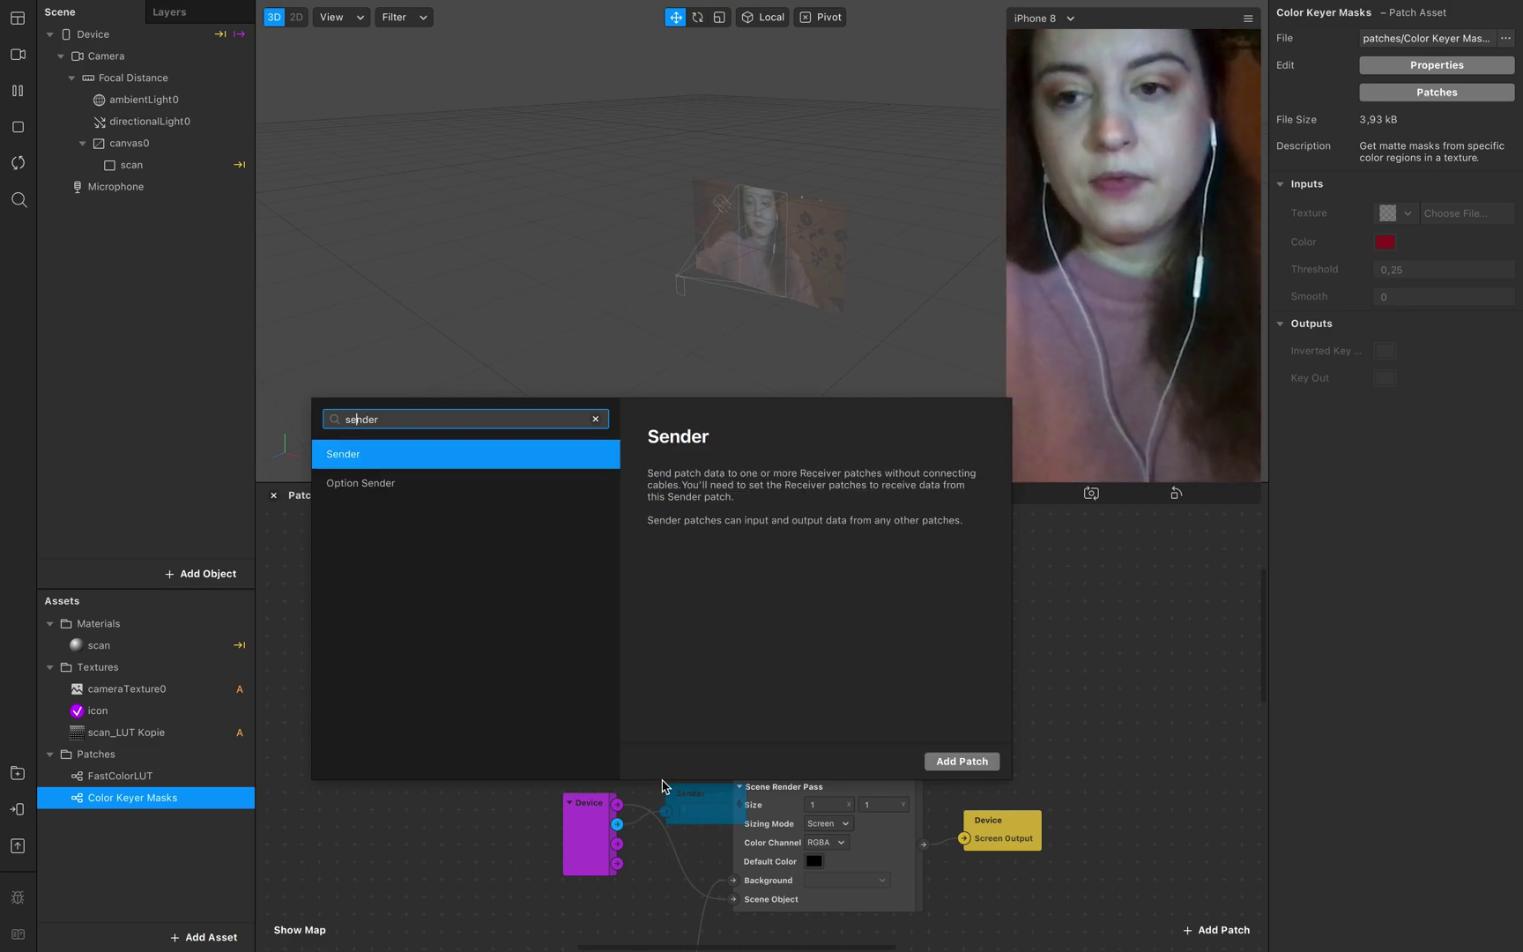
pyautogui.press('Return')
# - Rename the Sender as device size, create a receiver from it, and place the receiver above the screen tap pos receiver
pyautogui.doubleClick(710, 786)
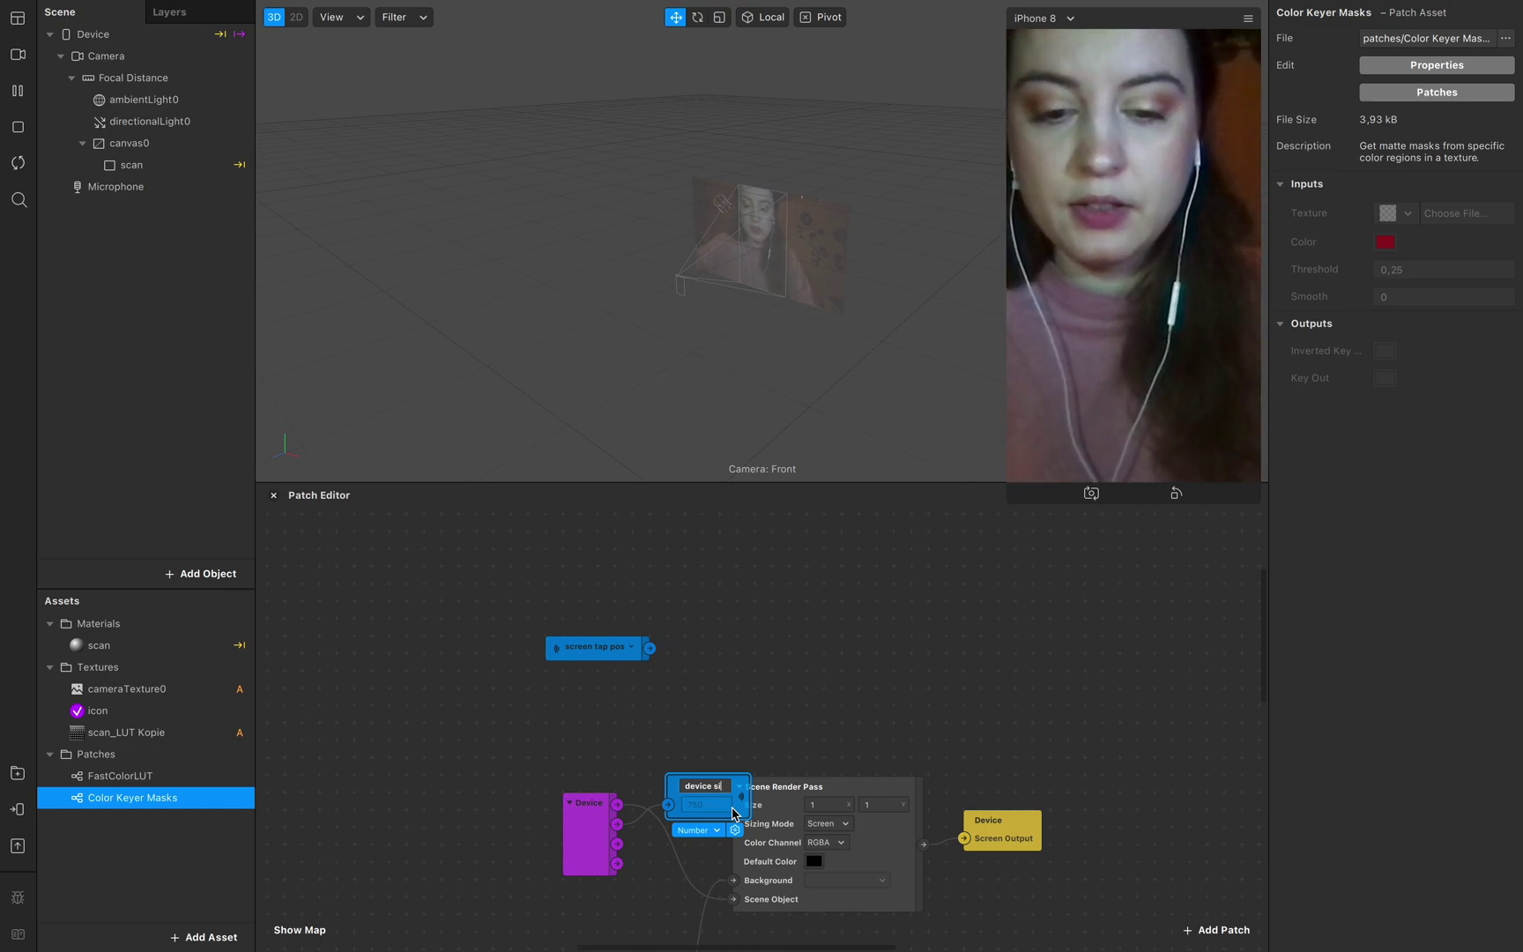
pyautogui.rightClick(700, 828)
pyautogui.click(790, 926)
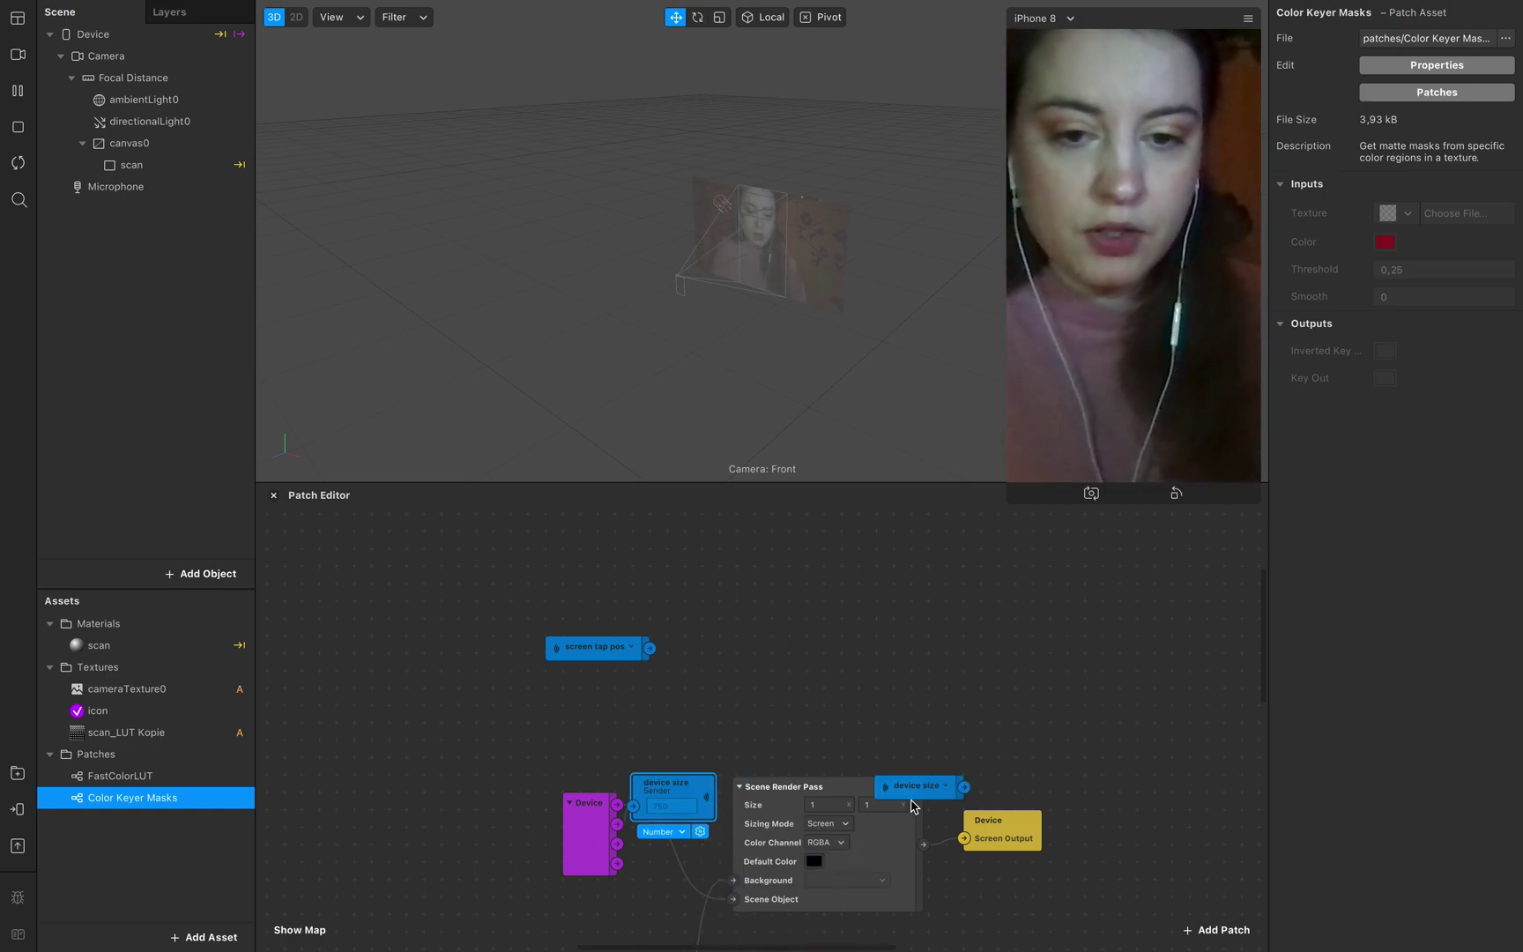
pyautogui.moveTo(936, 793); pyautogui.dragTo(629, 581)
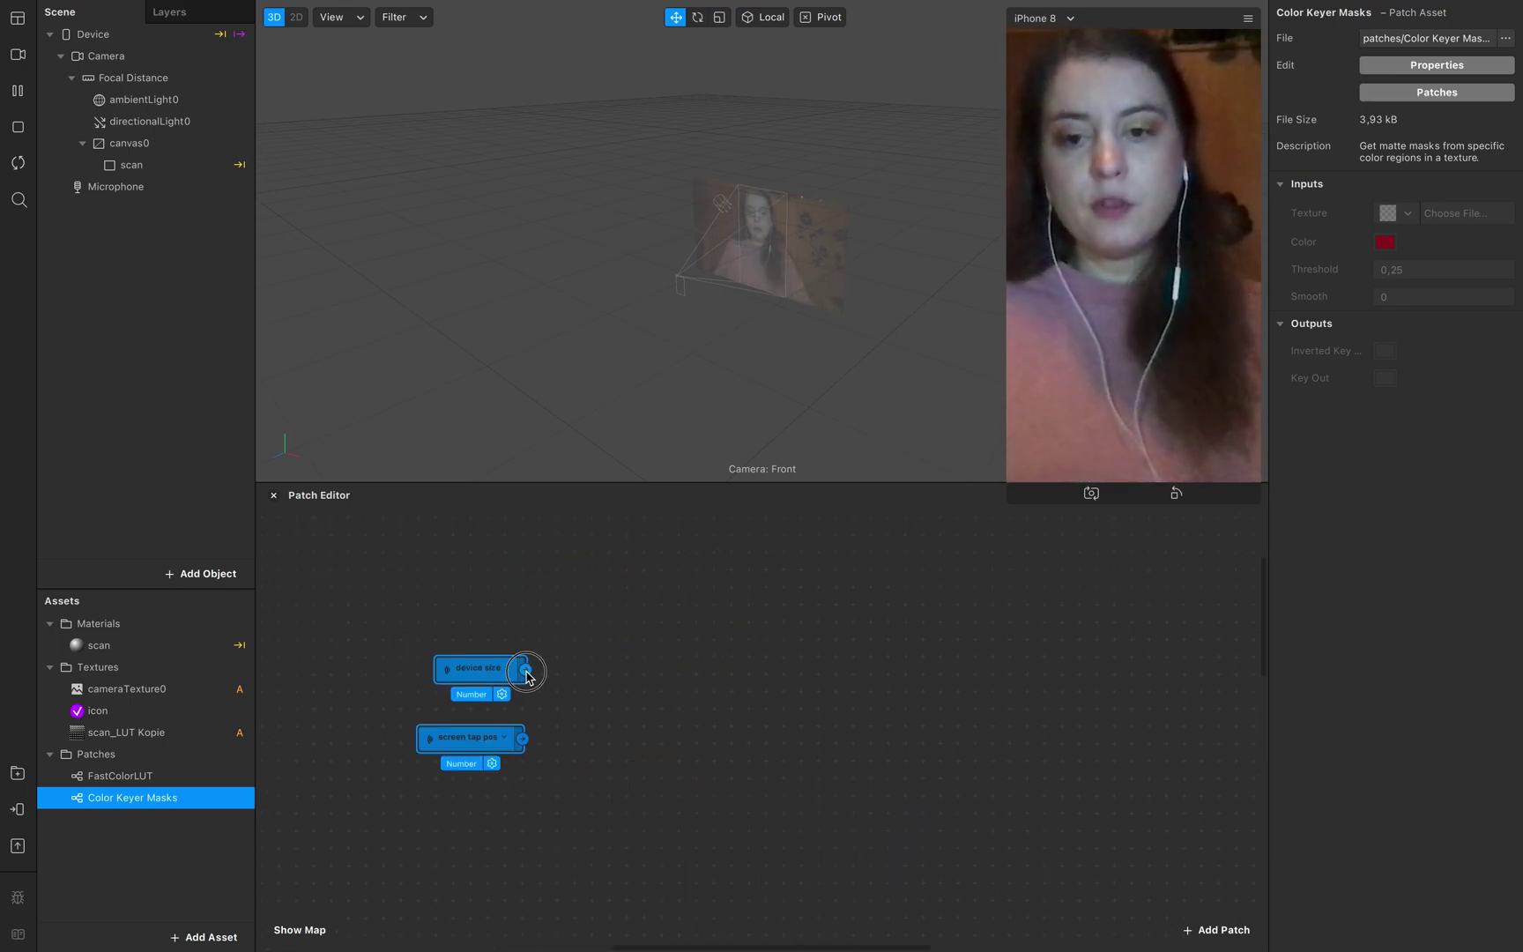
# - Feed the device size receiver into a new Vector 2 Unpack patch and duplicate that Unpack for the screen tap pos receiver
pyautogui.moveTo(524, 670); pyautogui.dragTo(582, 654)
pyautogui.write('unpüa')
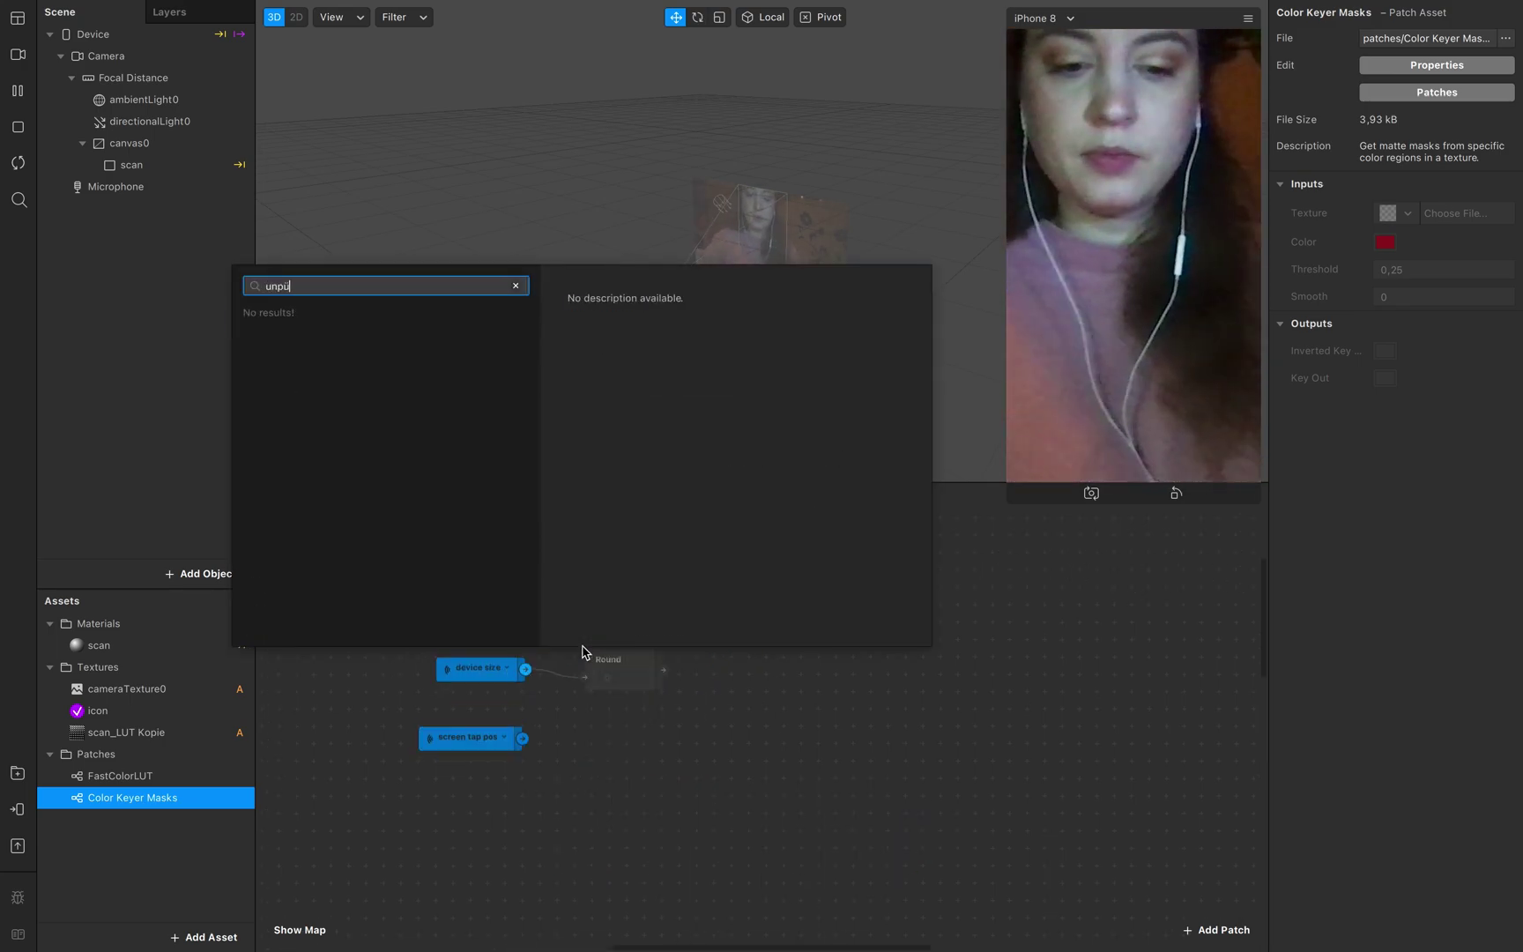
pyautogui.press('BackSpace')
pyautogui.write('a')
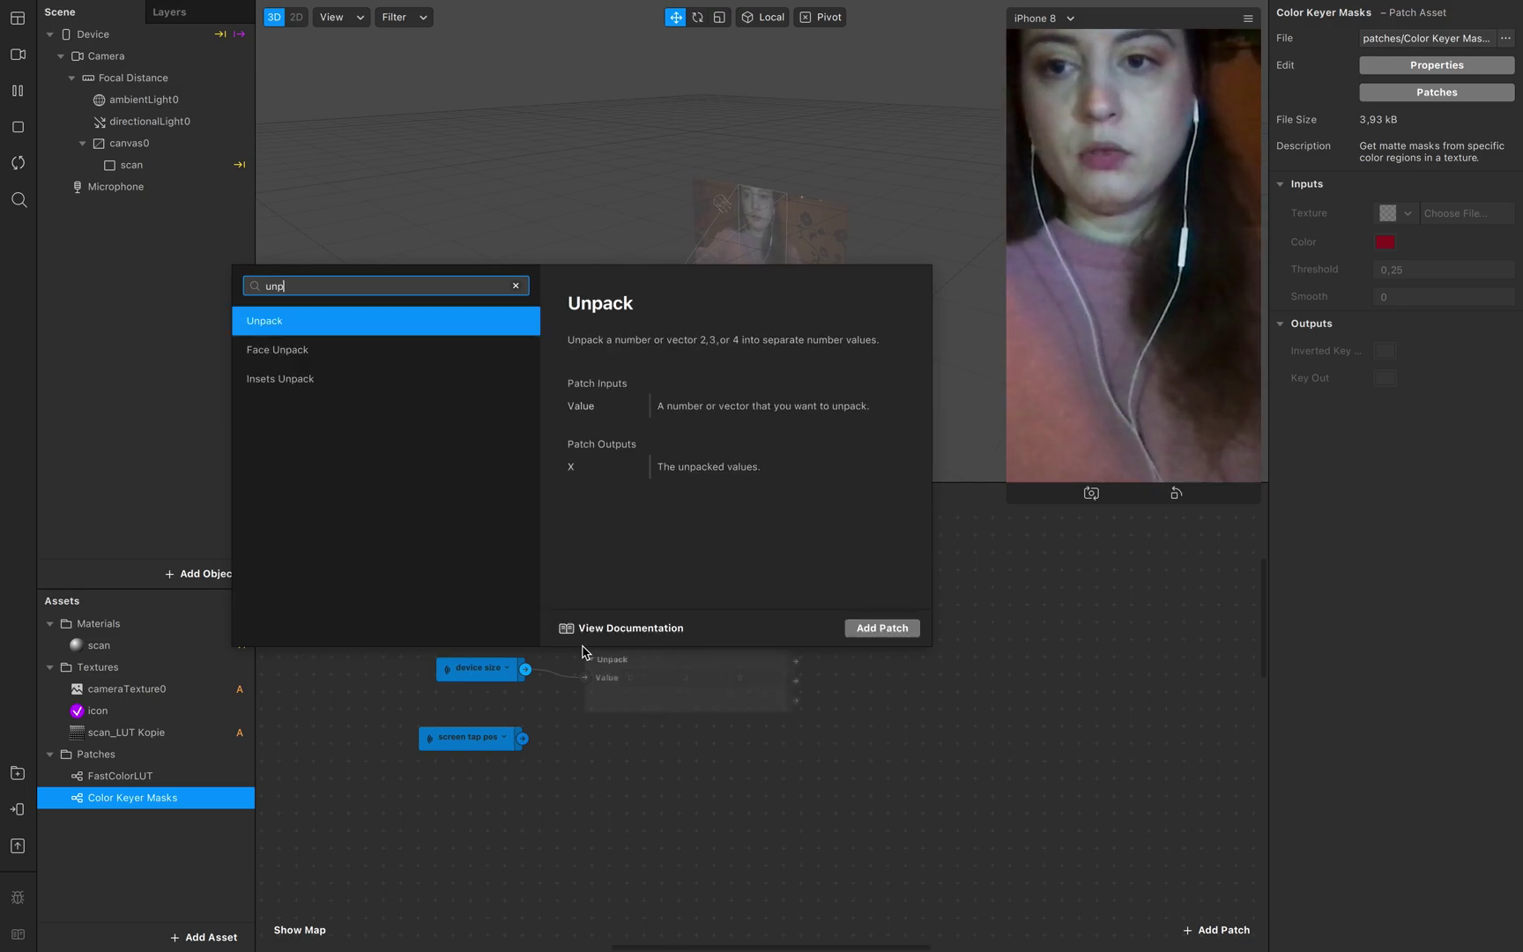
pyautogui.press('Return')
pyautogui.click(701, 725)
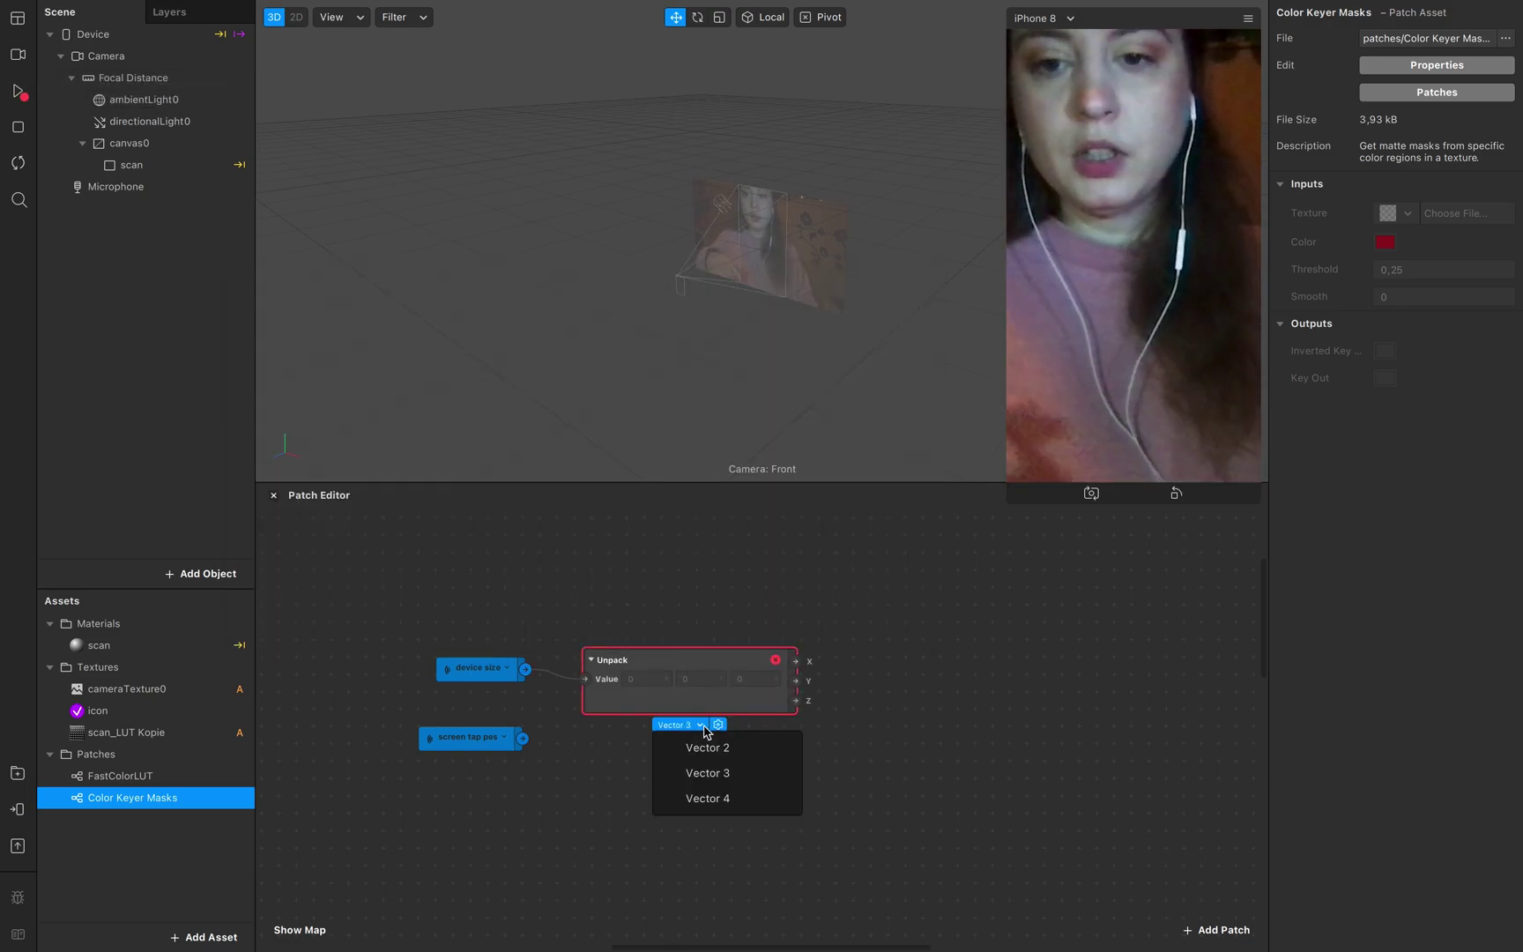
pyautogui.click(725, 749)
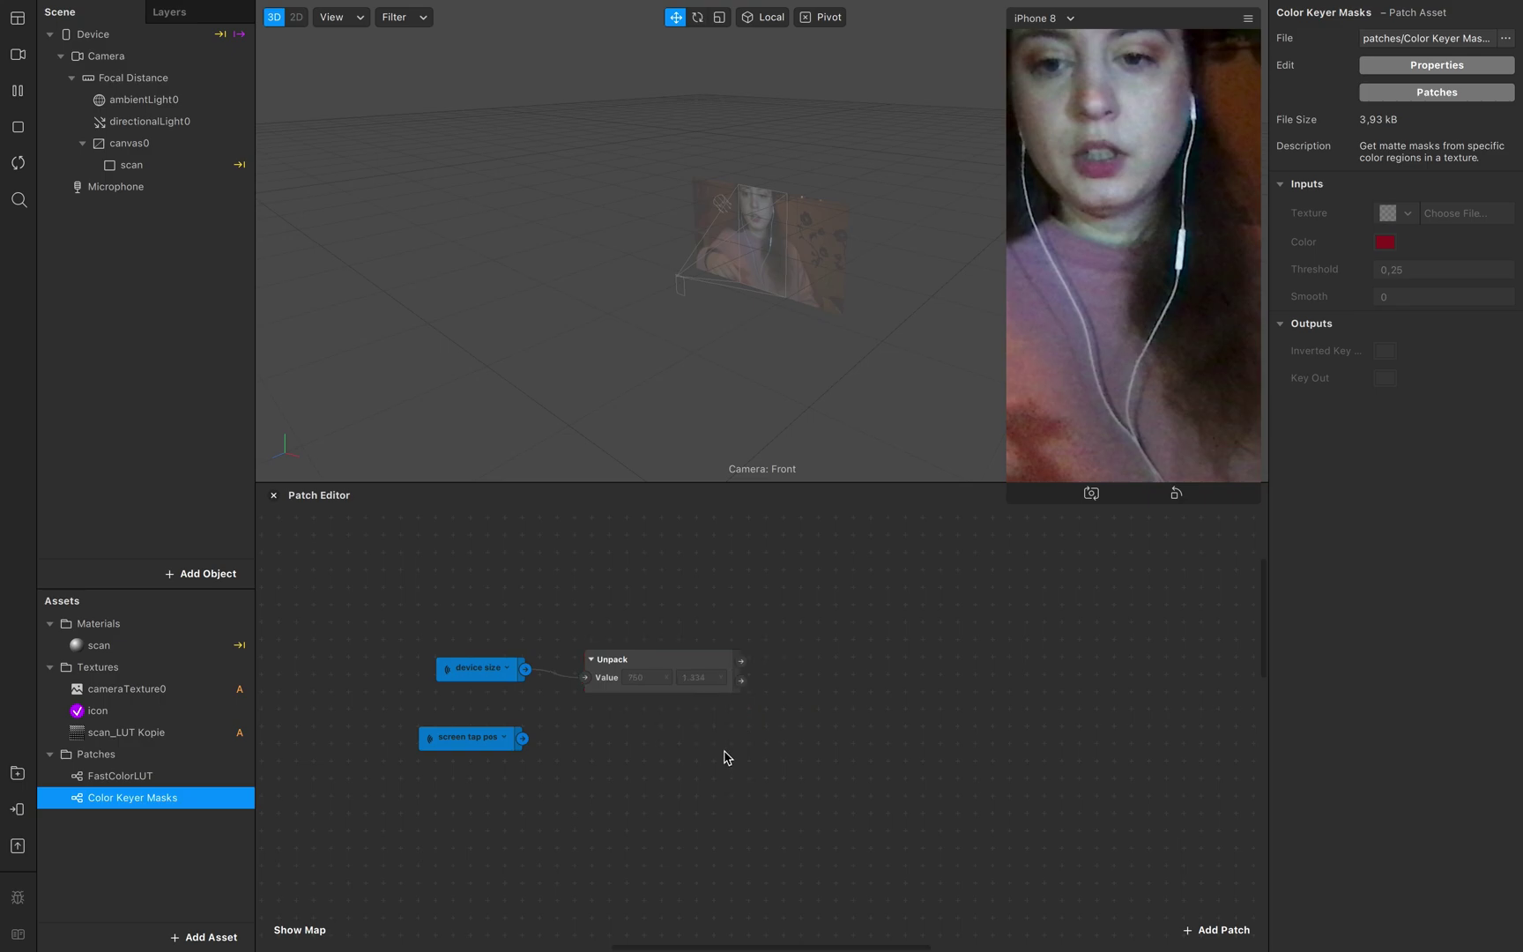
pyautogui.moveTo(699, 661); pyautogui.dragTo(649, 734)
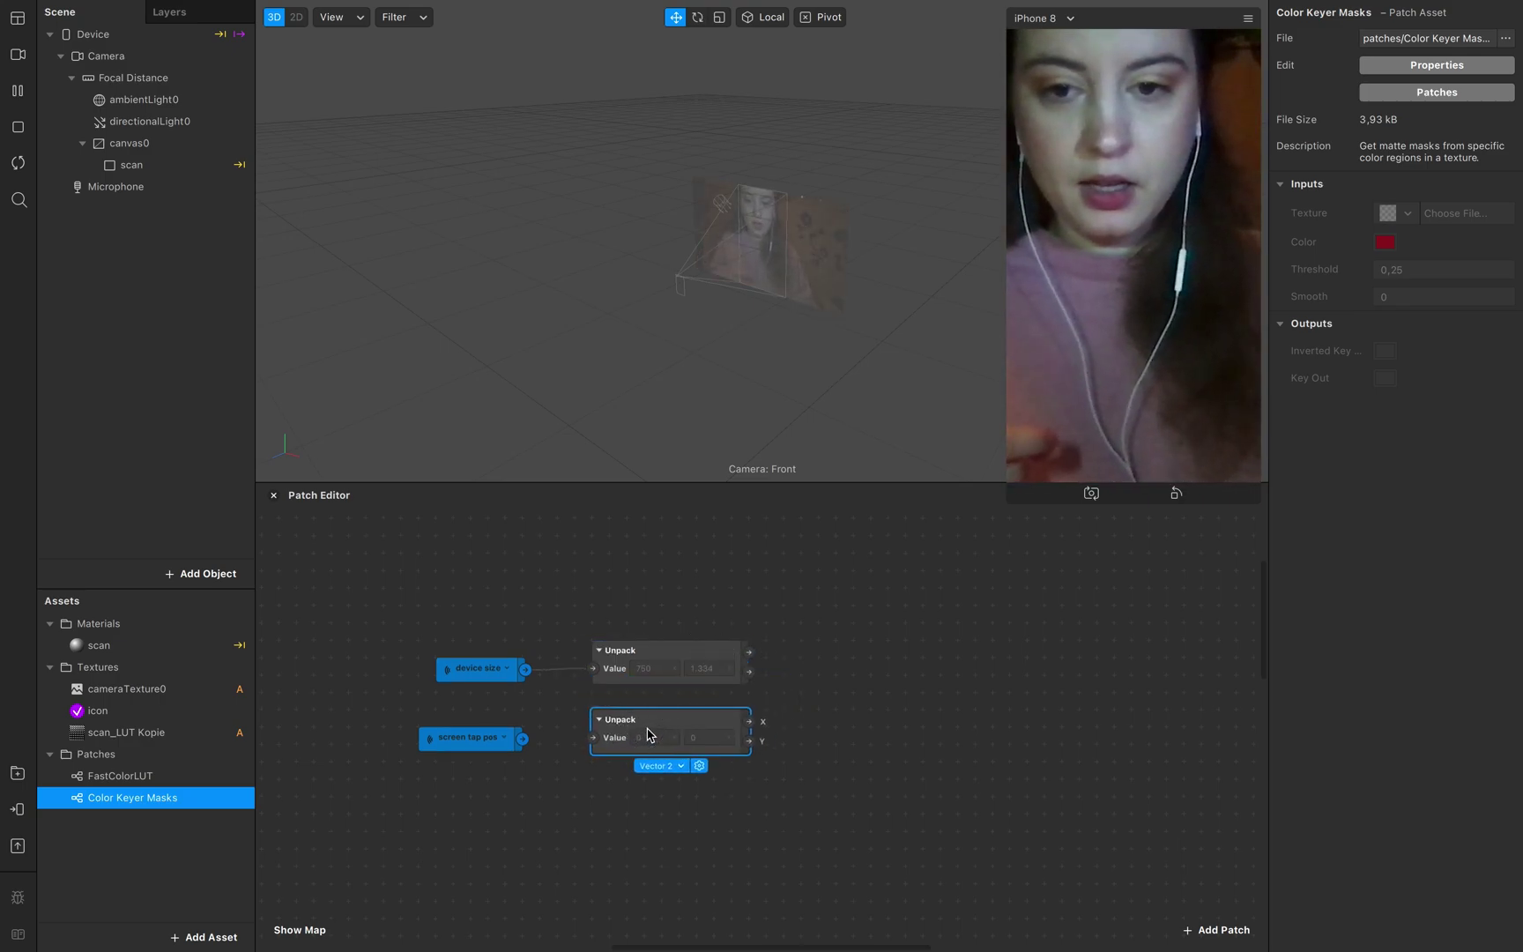
pyautogui.moveTo(525, 741); pyautogui.dragTo(593, 739)
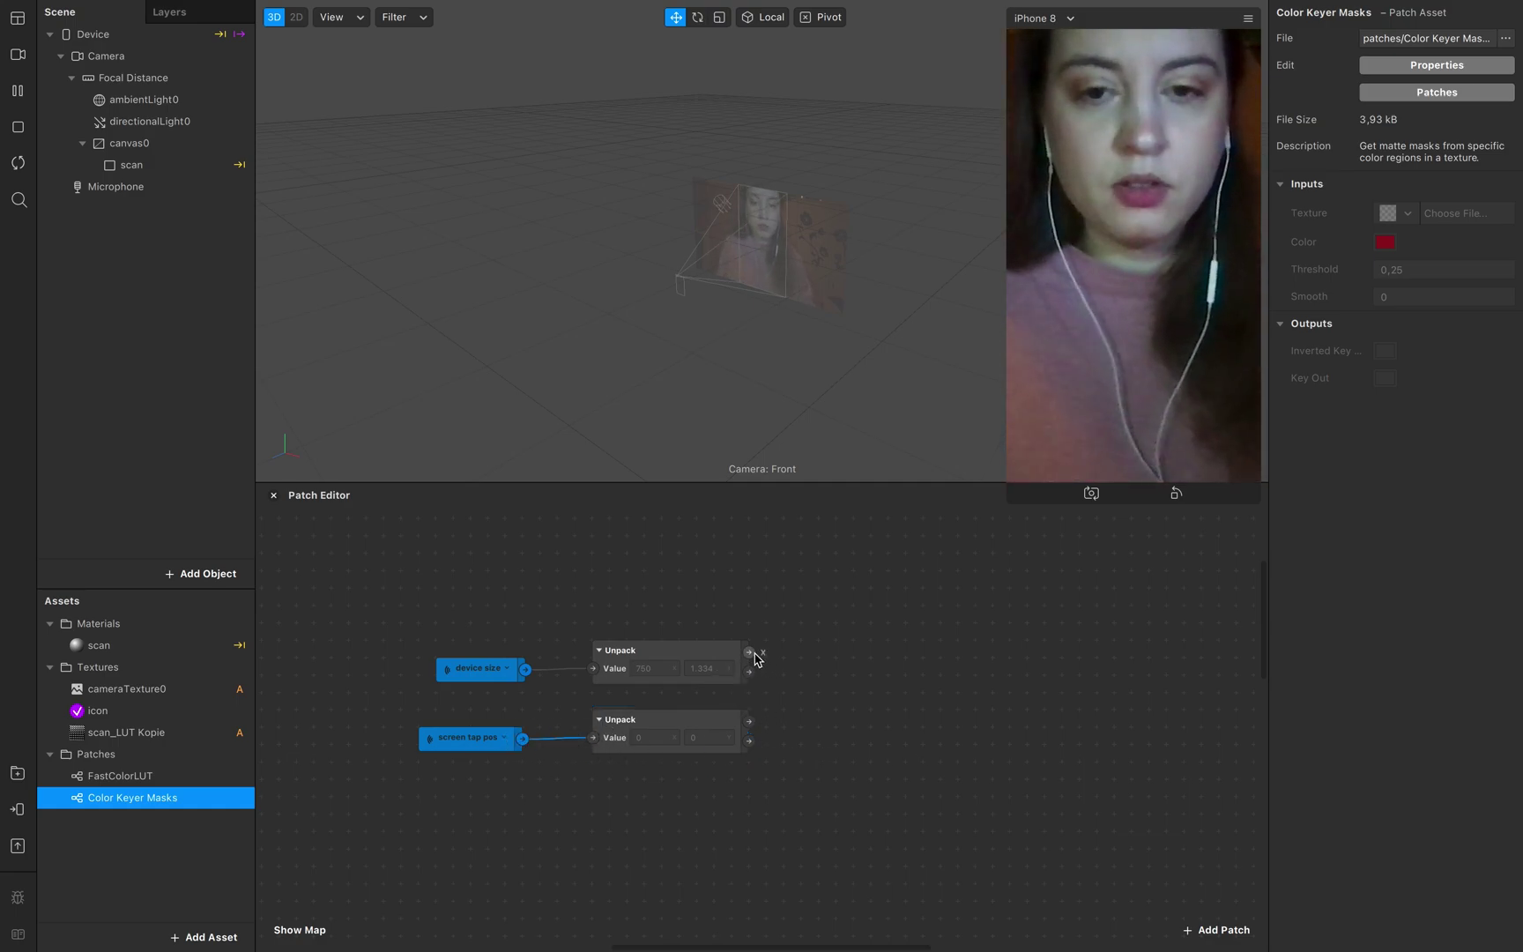
# - Add a From Range patch beside the Unpack patches and duplicate it directly below
pyautogui.doubleClick(839, 654)
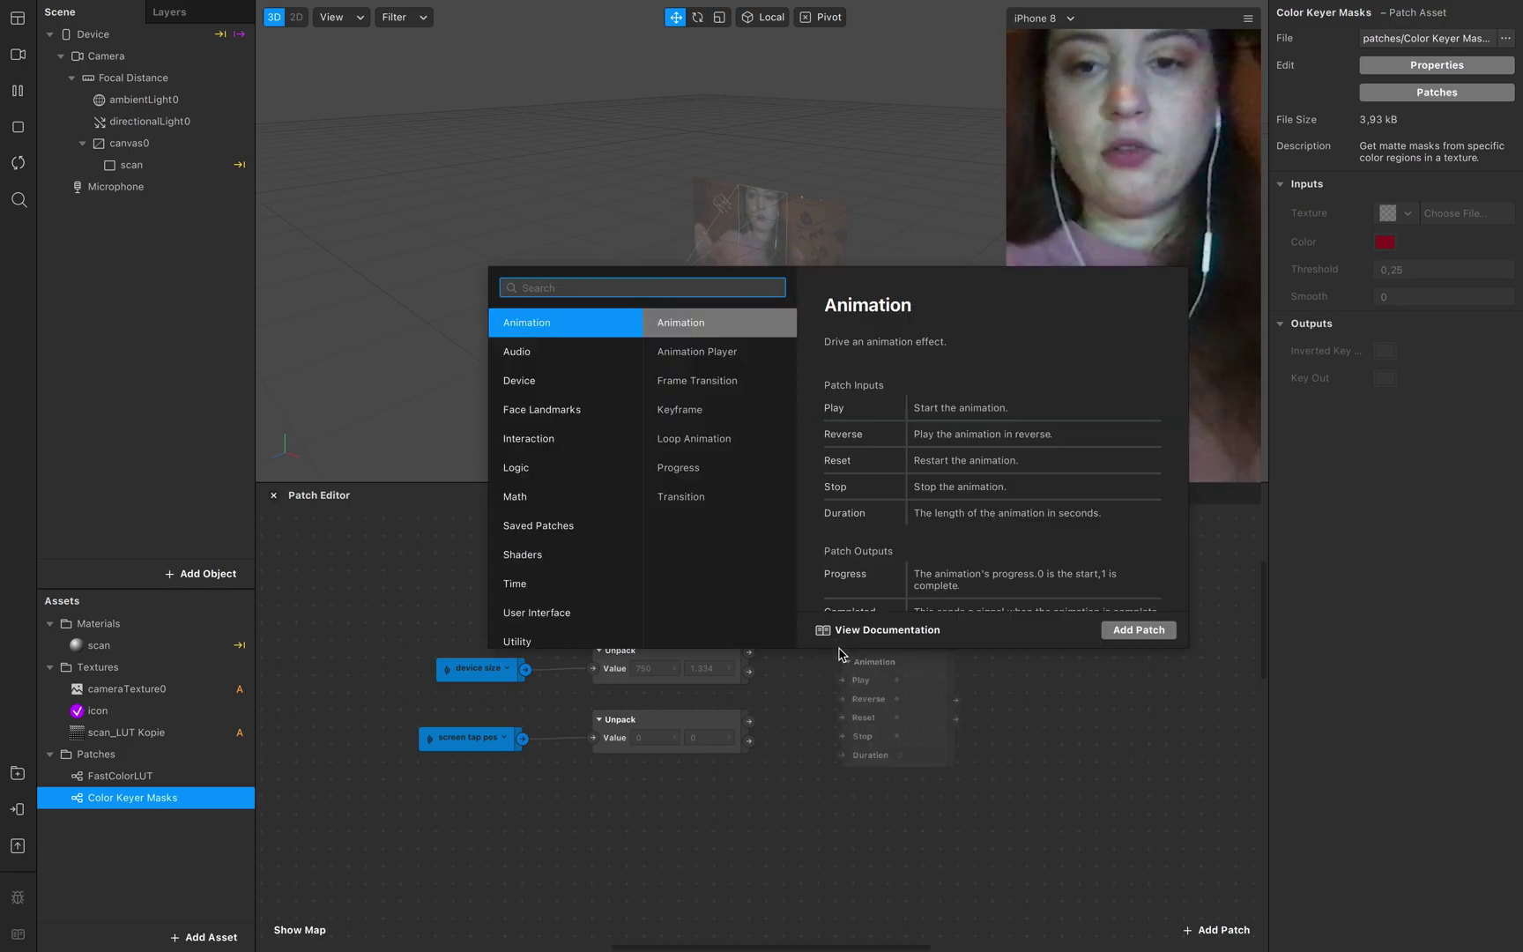
pyautogui.write('rang')
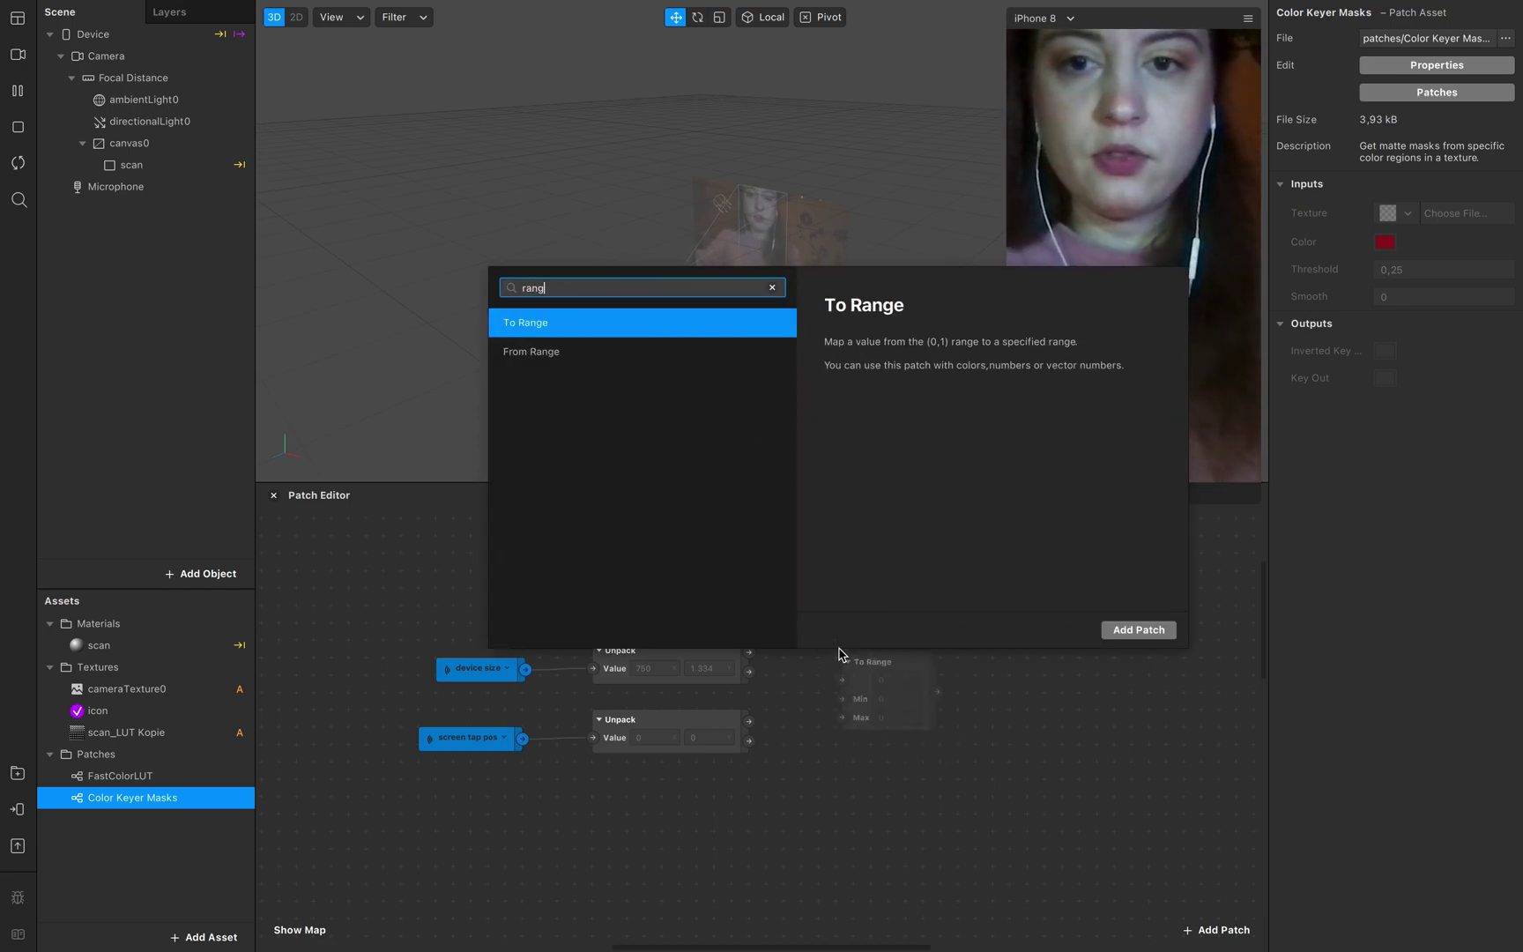
pyautogui.press('Down')
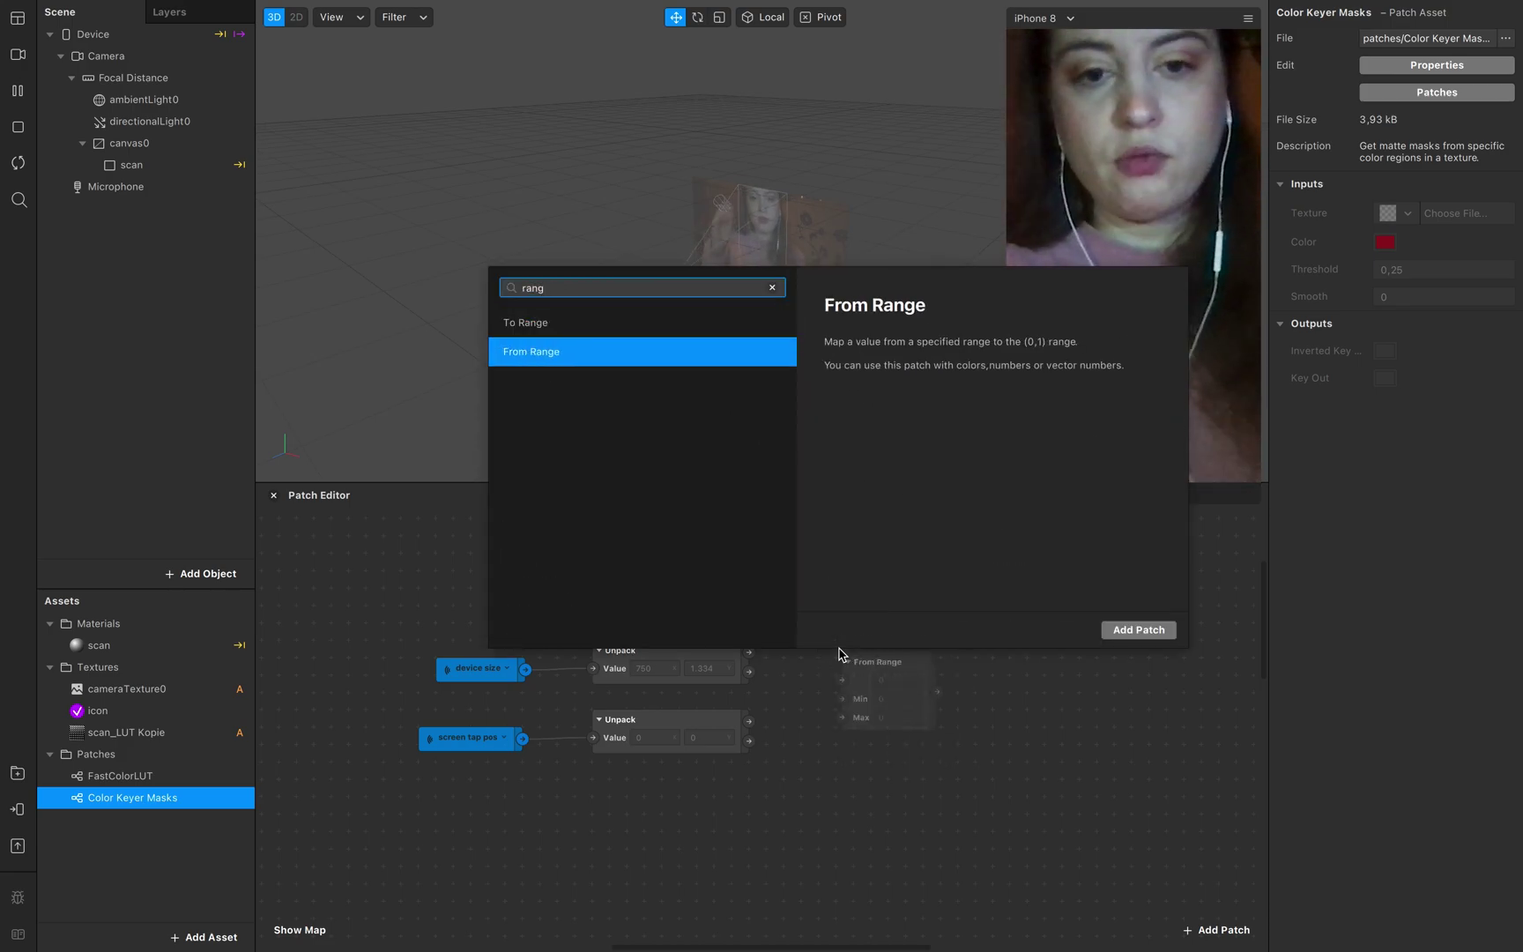
pyautogui.press('Return')
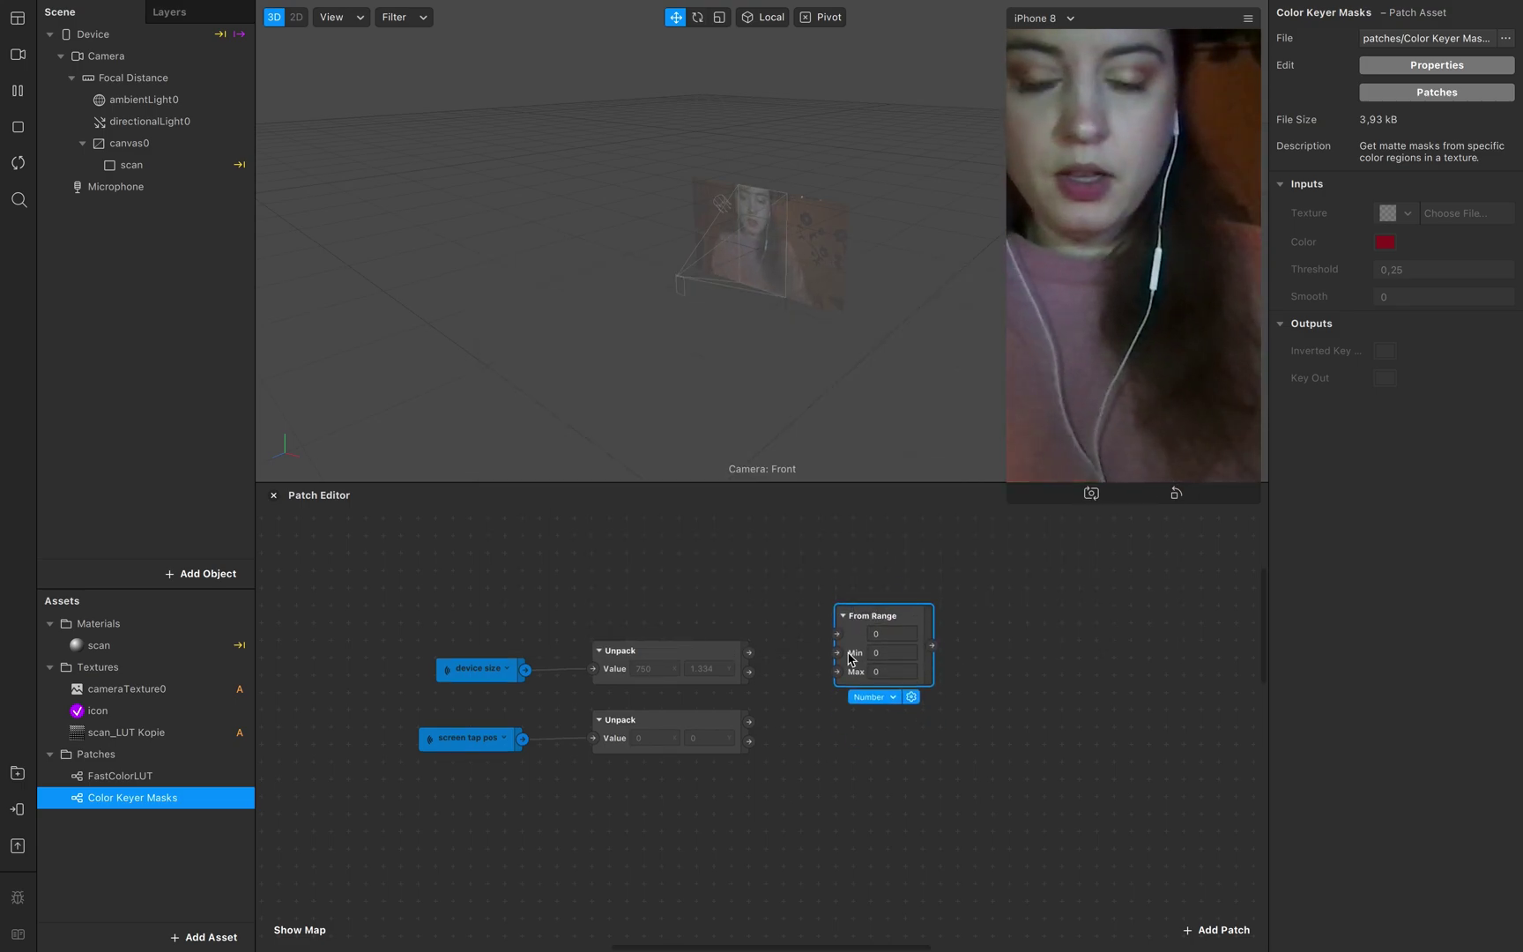
pyautogui.keyDown('alt'); pyautogui.moveTo(895, 622); pyautogui.dragTo(866, 718); pyautogui.keyUp('alt')
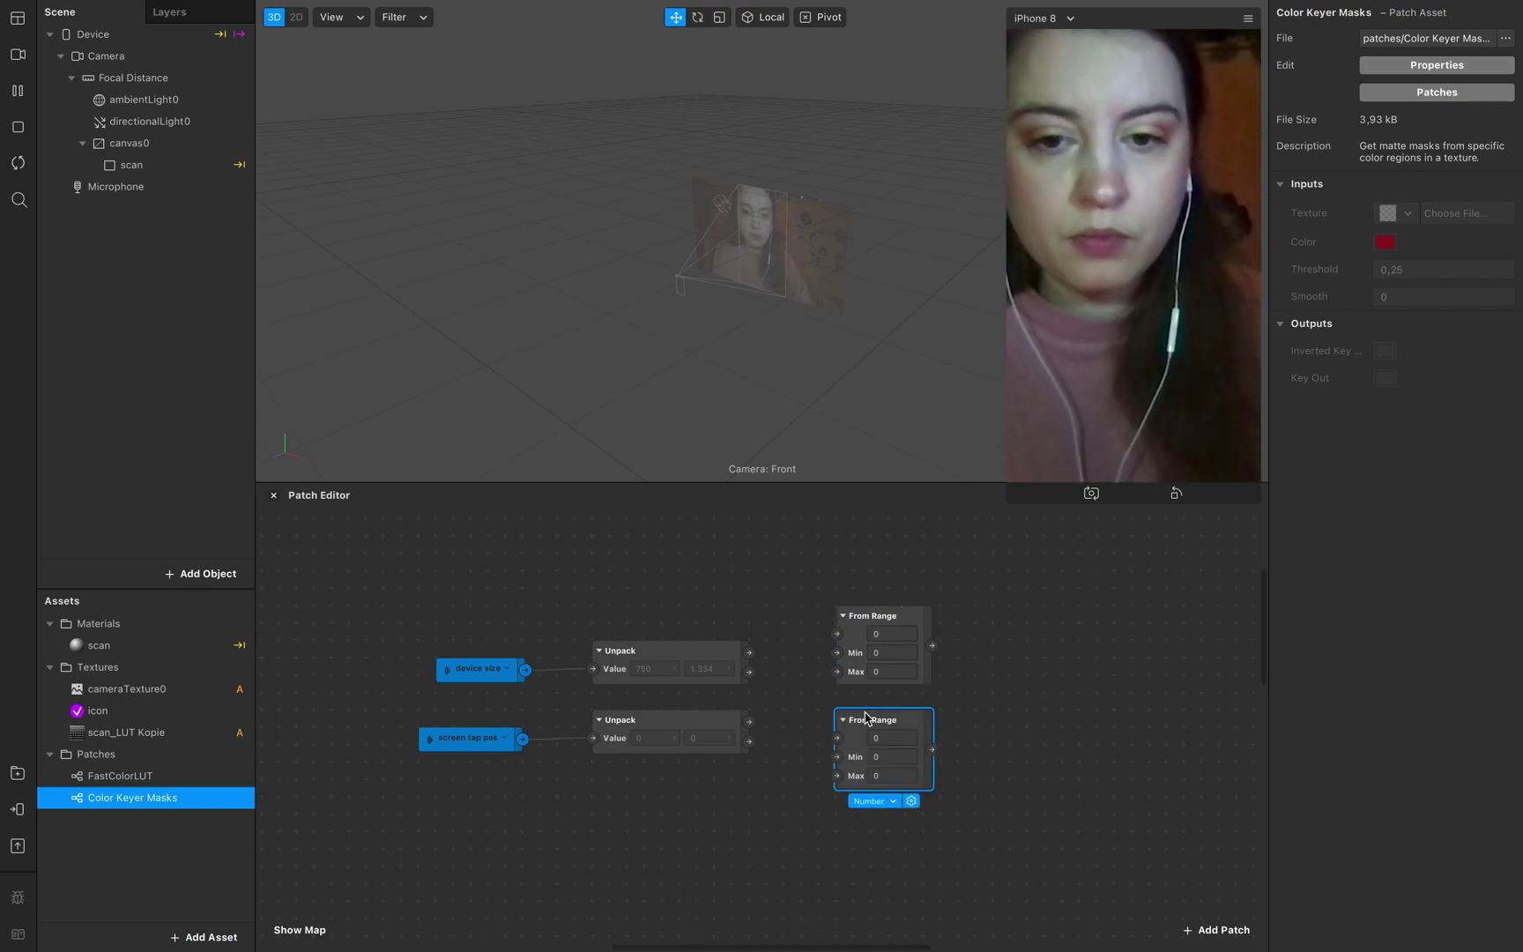
# - Connect the device size X and Y to the From Range Max inputs and the screen tap X and Y to their value inputs
pyautogui.moveTo(749, 653); pyautogui.dragTo(837, 776)
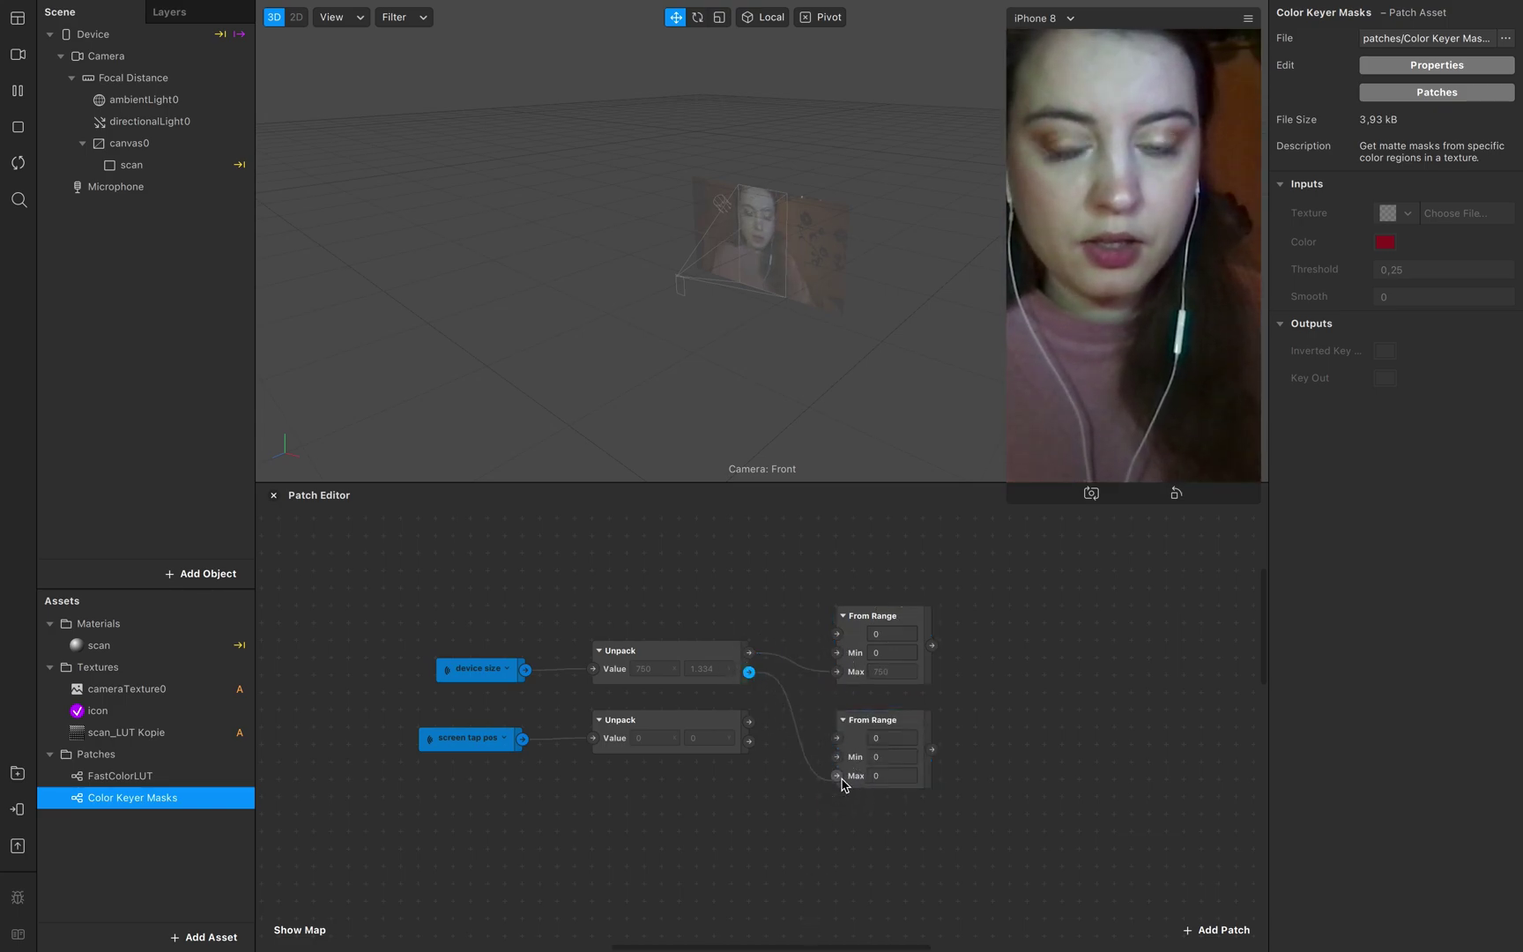
pyautogui.moveTo(748, 721); pyautogui.dragTo(836, 633)
pyautogui.moveTo(748, 730); pyautogui.dragTo(837, 745)
# - Add a Pack patch beside the two From Range patches and set its type to Vector 2
pyautogui.hscroll(5, 834, 771)
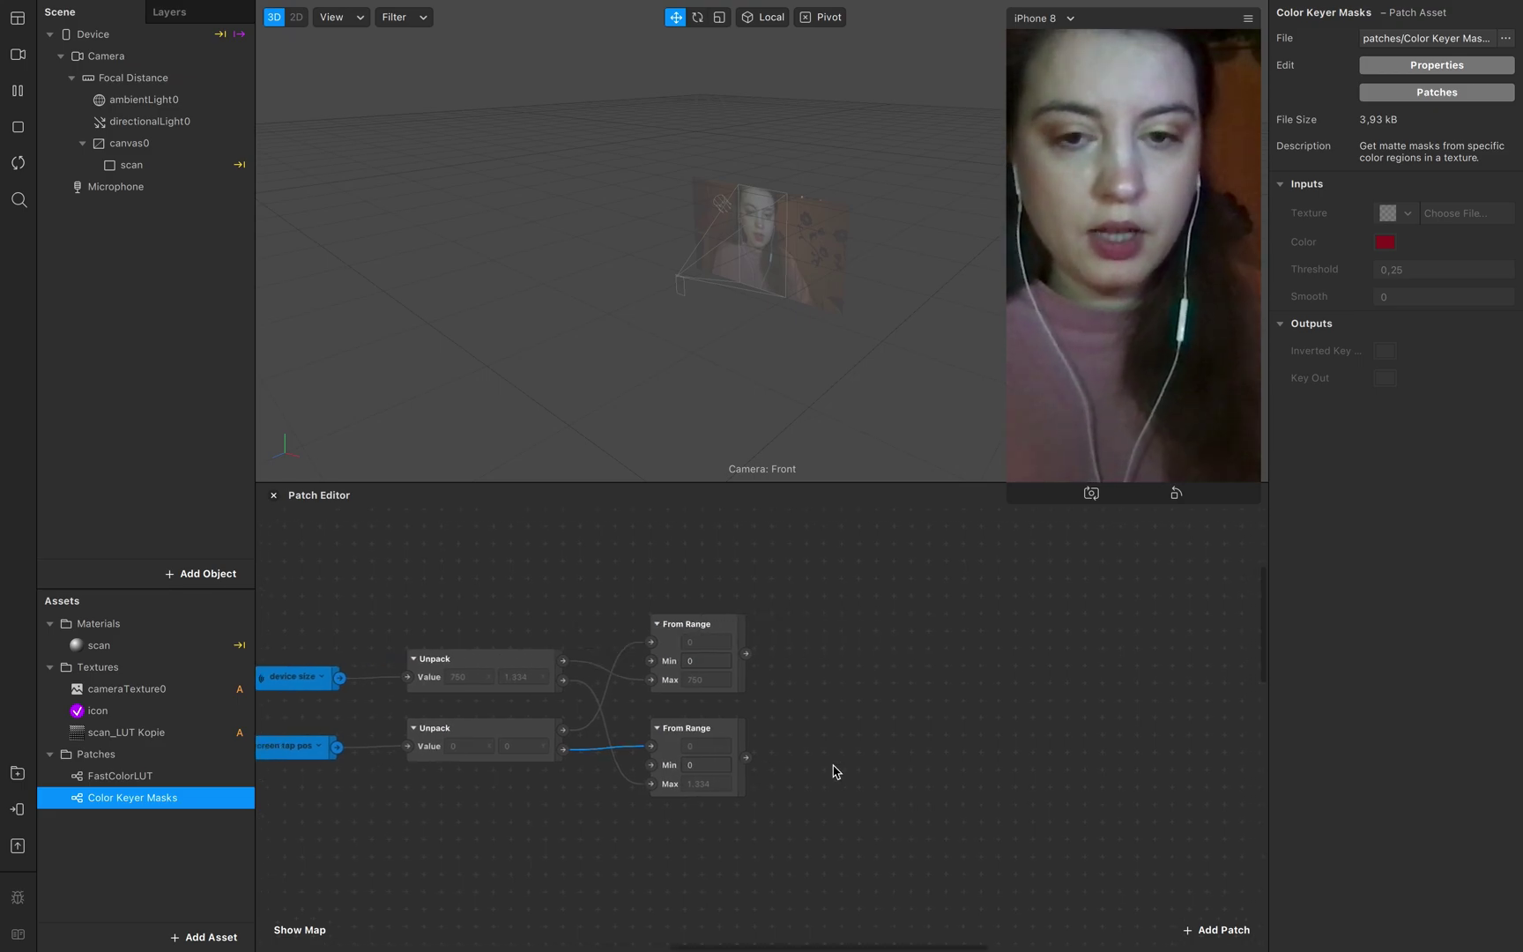
pyautogui.doubleClick(838, 691)
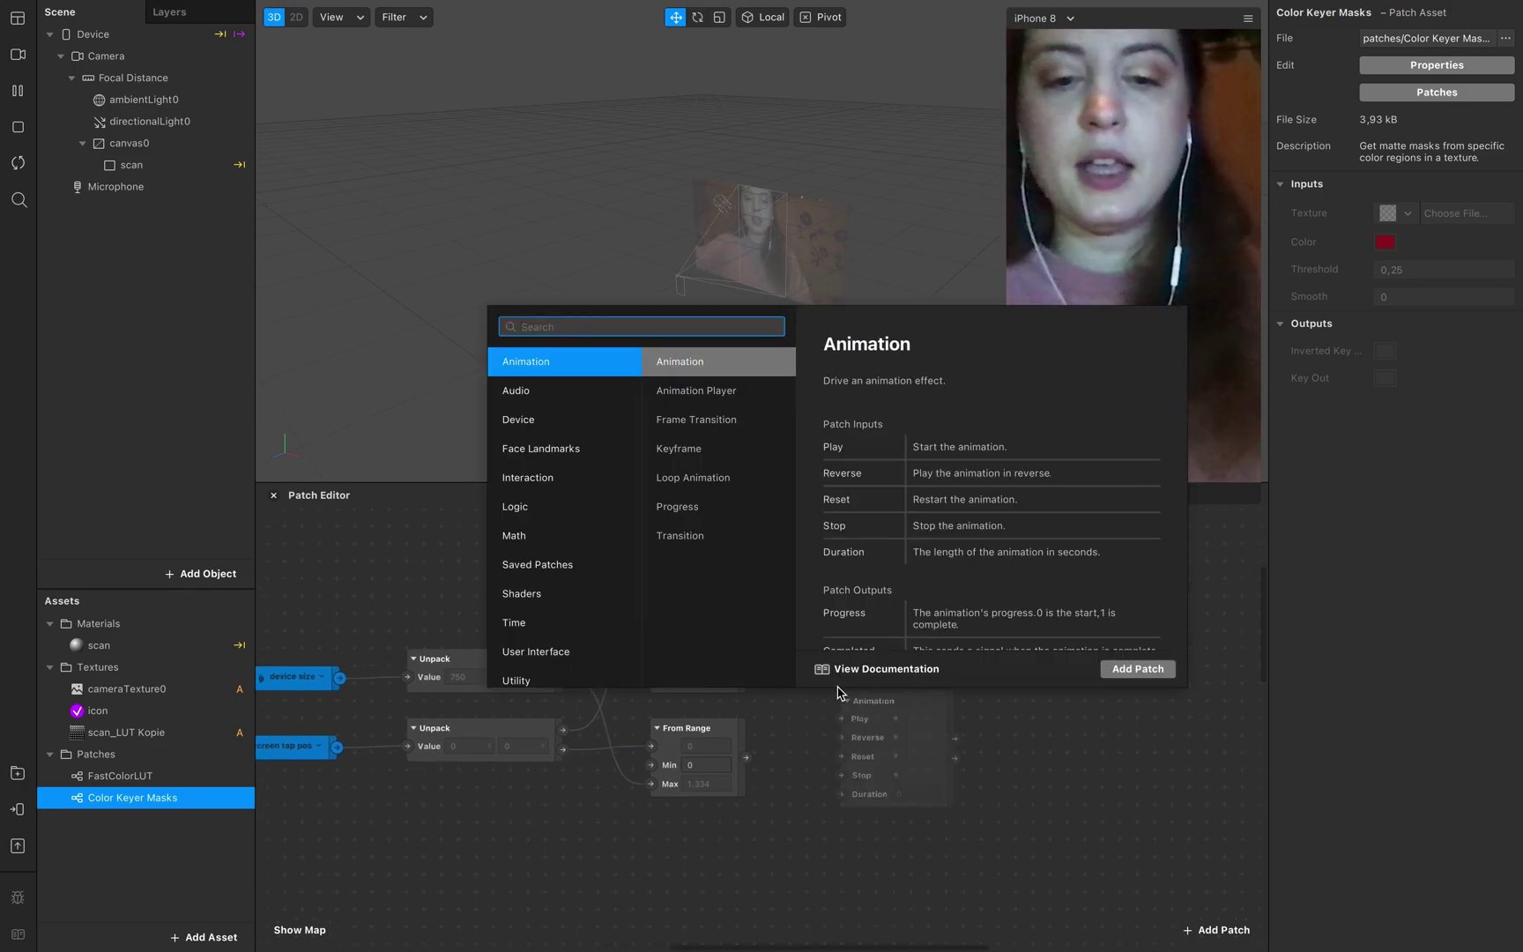
pyautogui.write('pack')
pyautogui.press('Return')
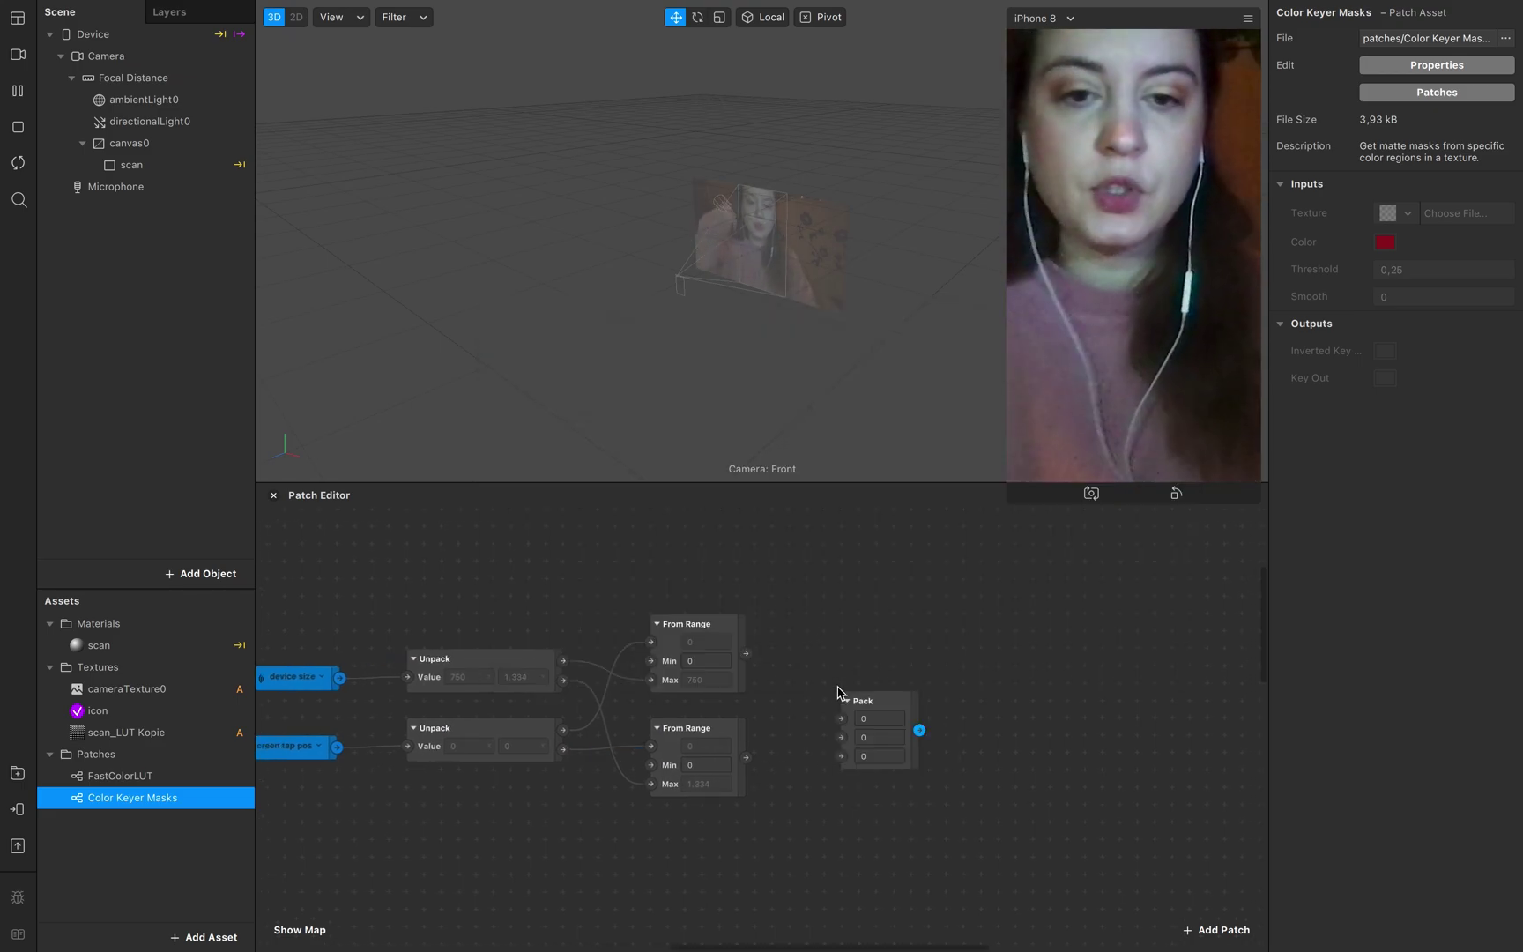
pyautogui.click(893, 703)
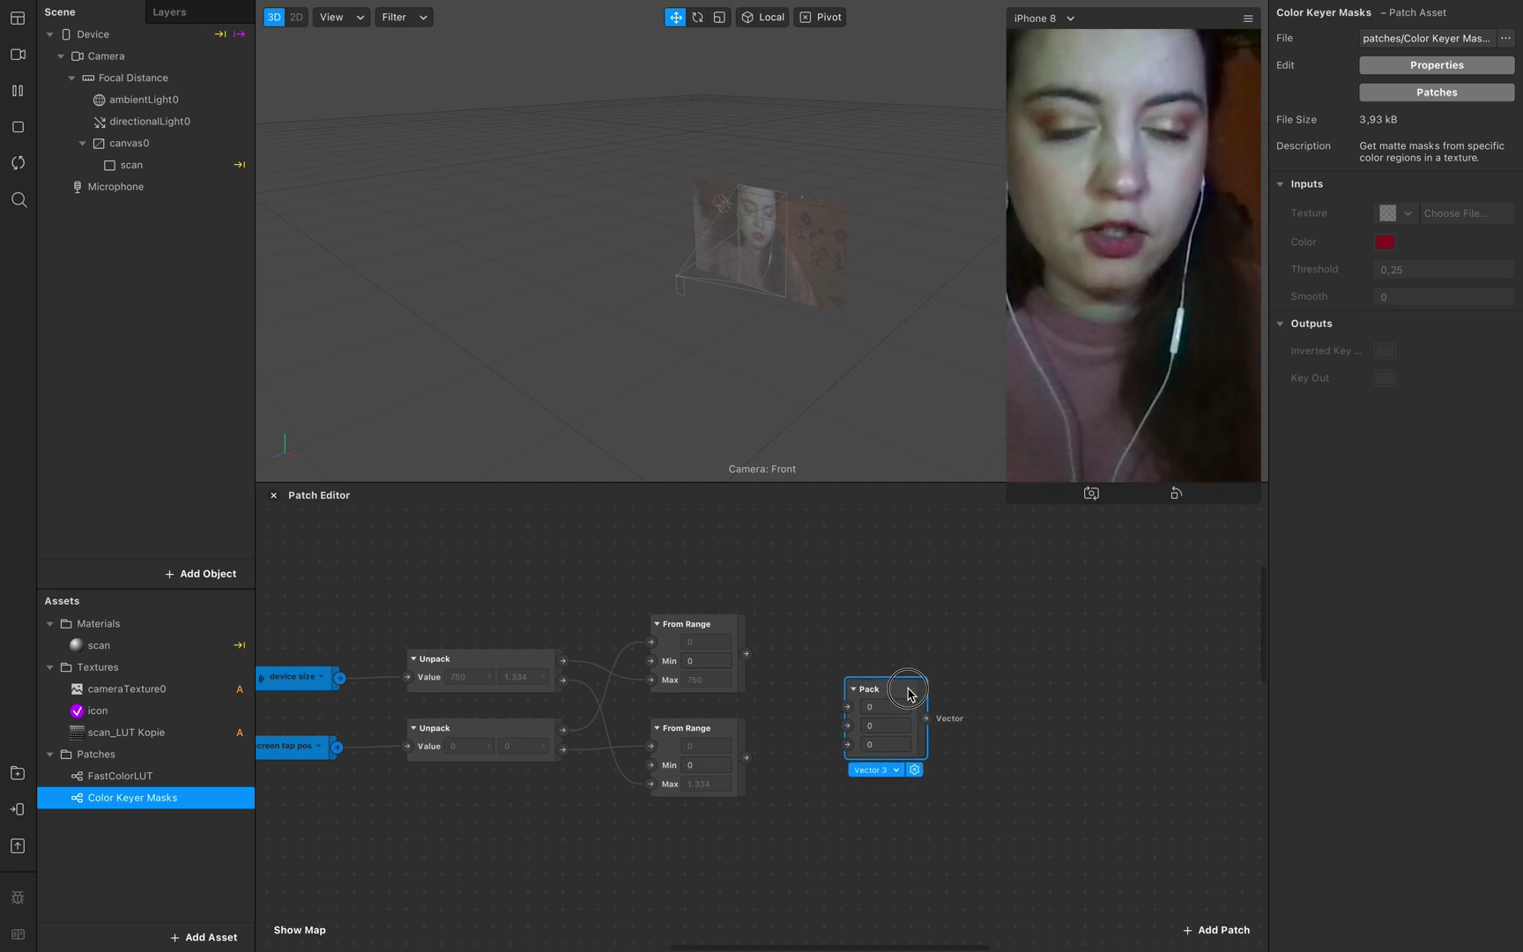
pyautogui.moveTo(896, 701); pyautogui.dragTo(877, 673)
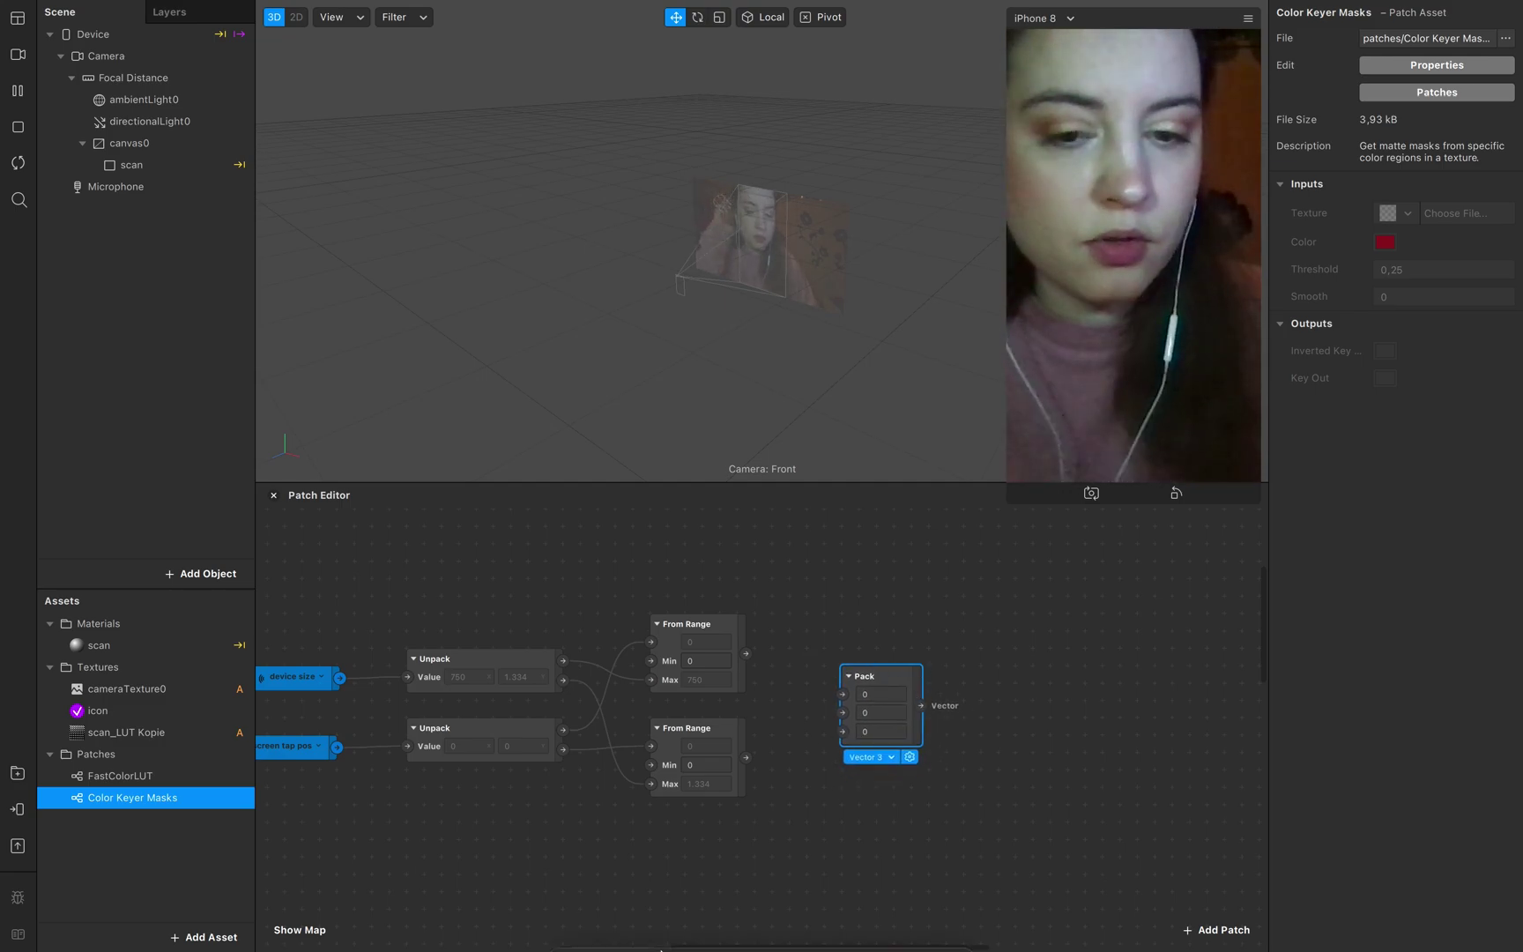
pyautogui.click(894, 760)
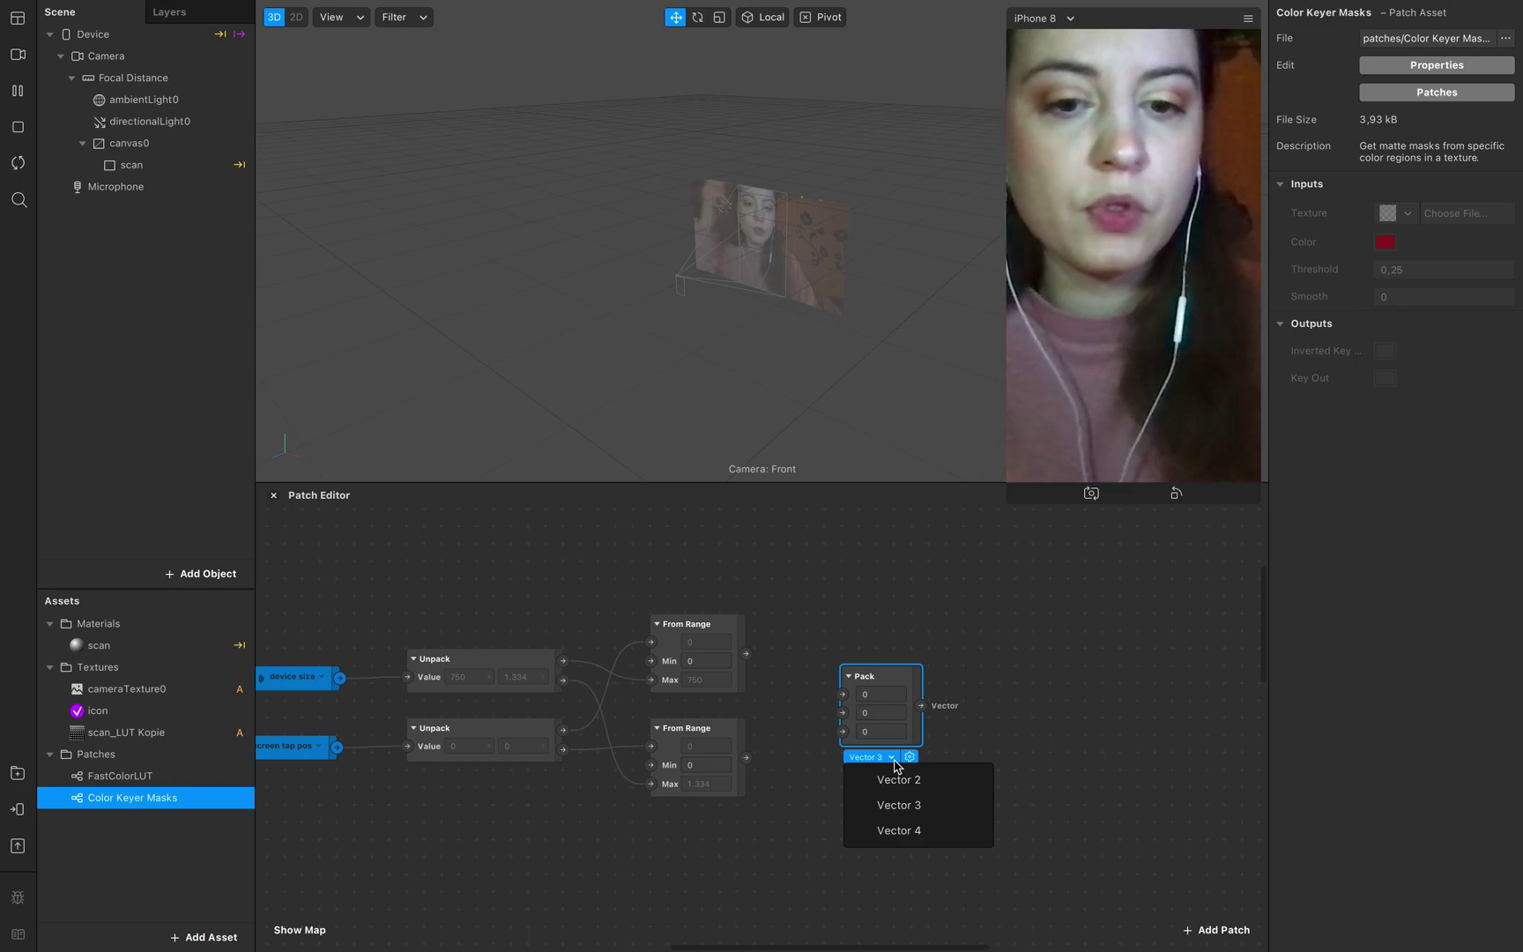
pyautogui.click(908, 777)
# - Connect both From Range outputs to the Pack patch and add a Texture Sampler connected to the Pack's output
pyautogui.moveTo(746, 653); pyautogui.dragTo(843, 694)
pyautogui.moveTo(746, 757); pyautogui.dragTo(890, 692)
pyautogui.hscroll(3, 846, 716)
pyautogui.scroll(2, 846, 716)
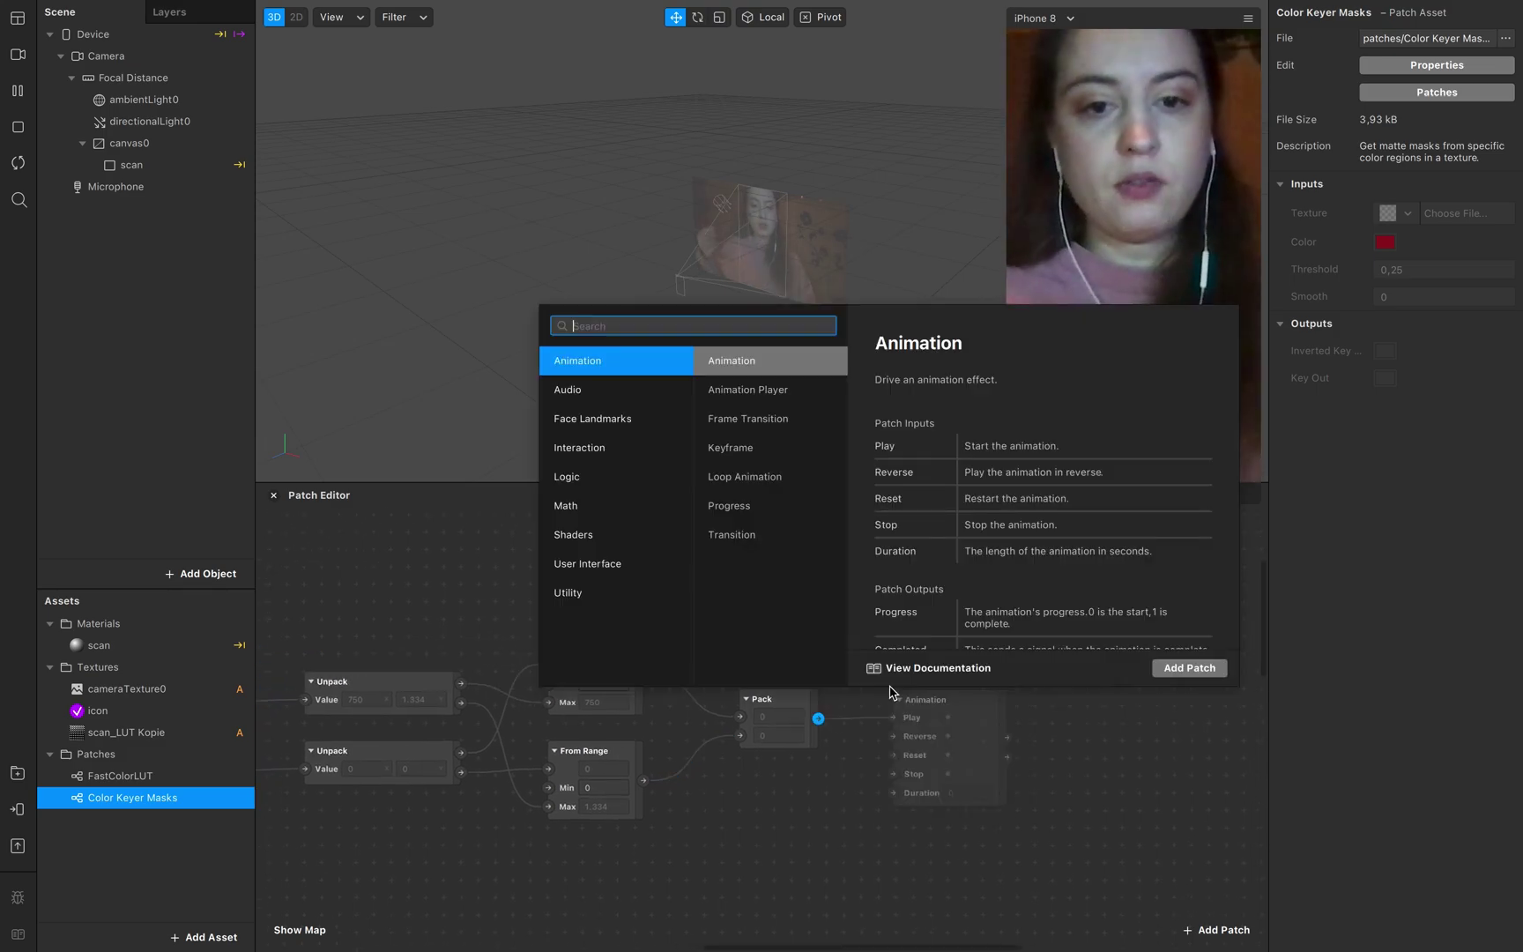
pyautogui.write('tex')
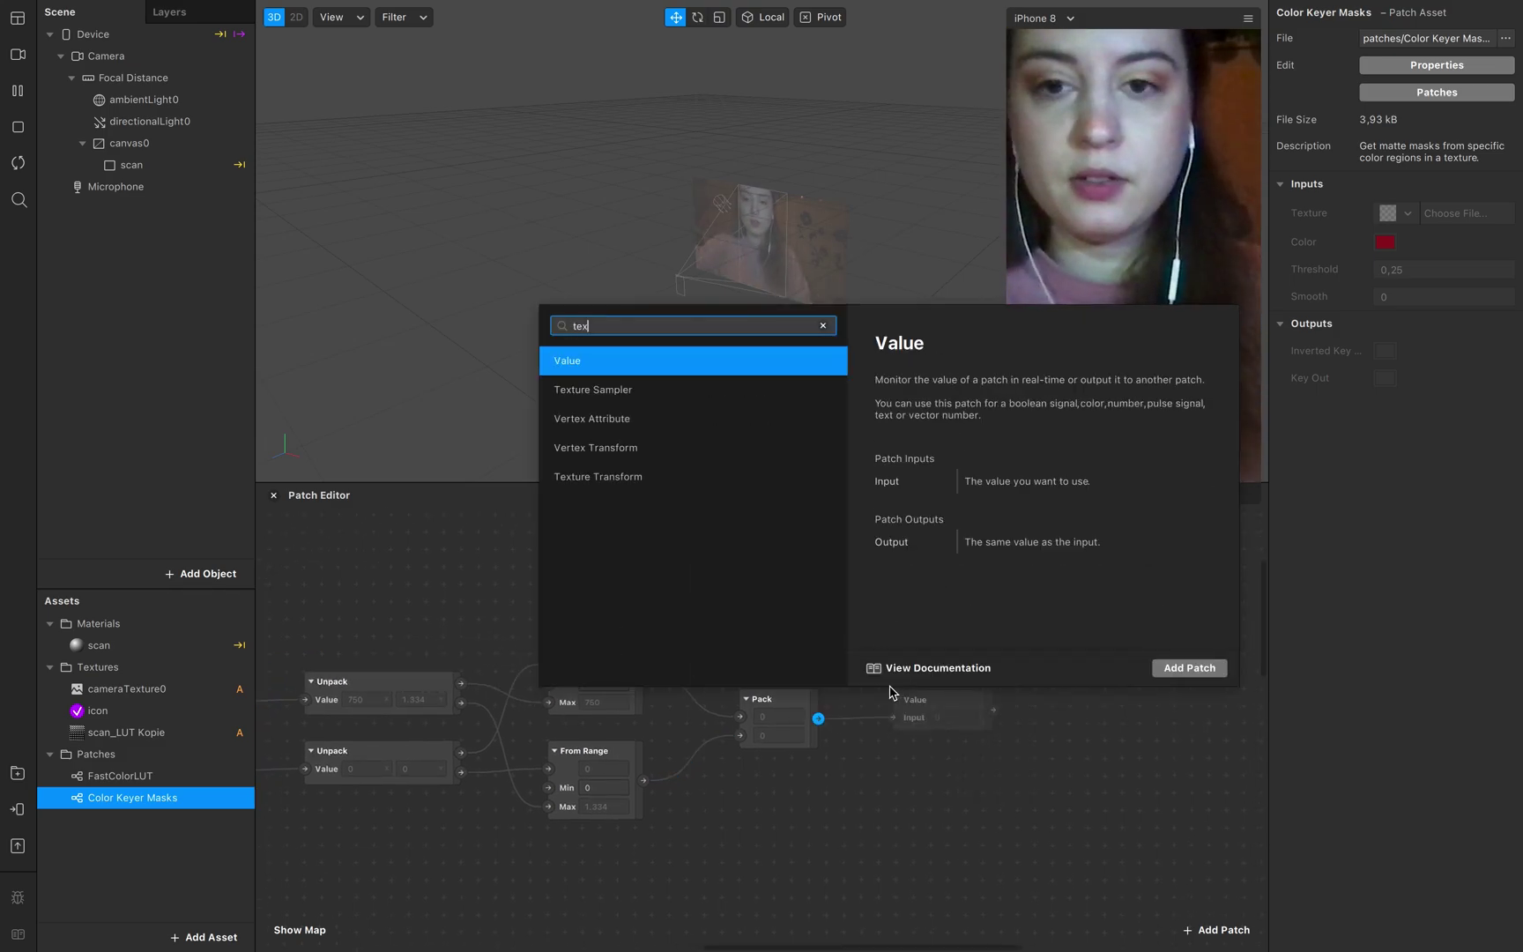
pyautogui.press('Down')
pyautogui.press('Return')
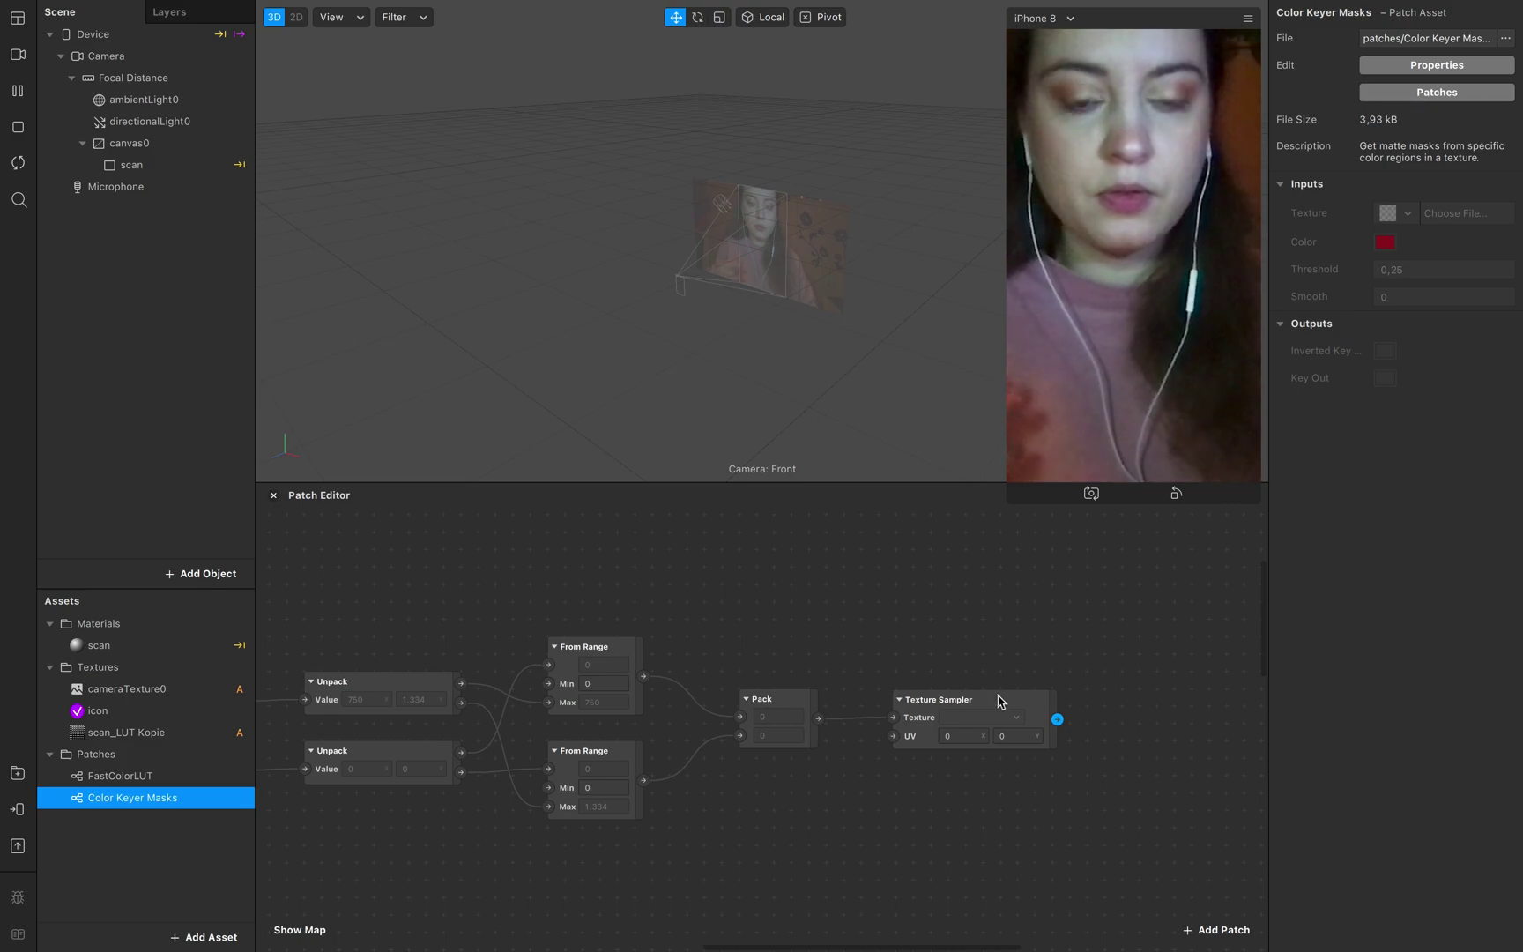
# - Add a Texture Transform patch and place it above the Pack patch
pyautogui.scroll(2, 976, 679)
pyautogui.rightClick(894, 643)
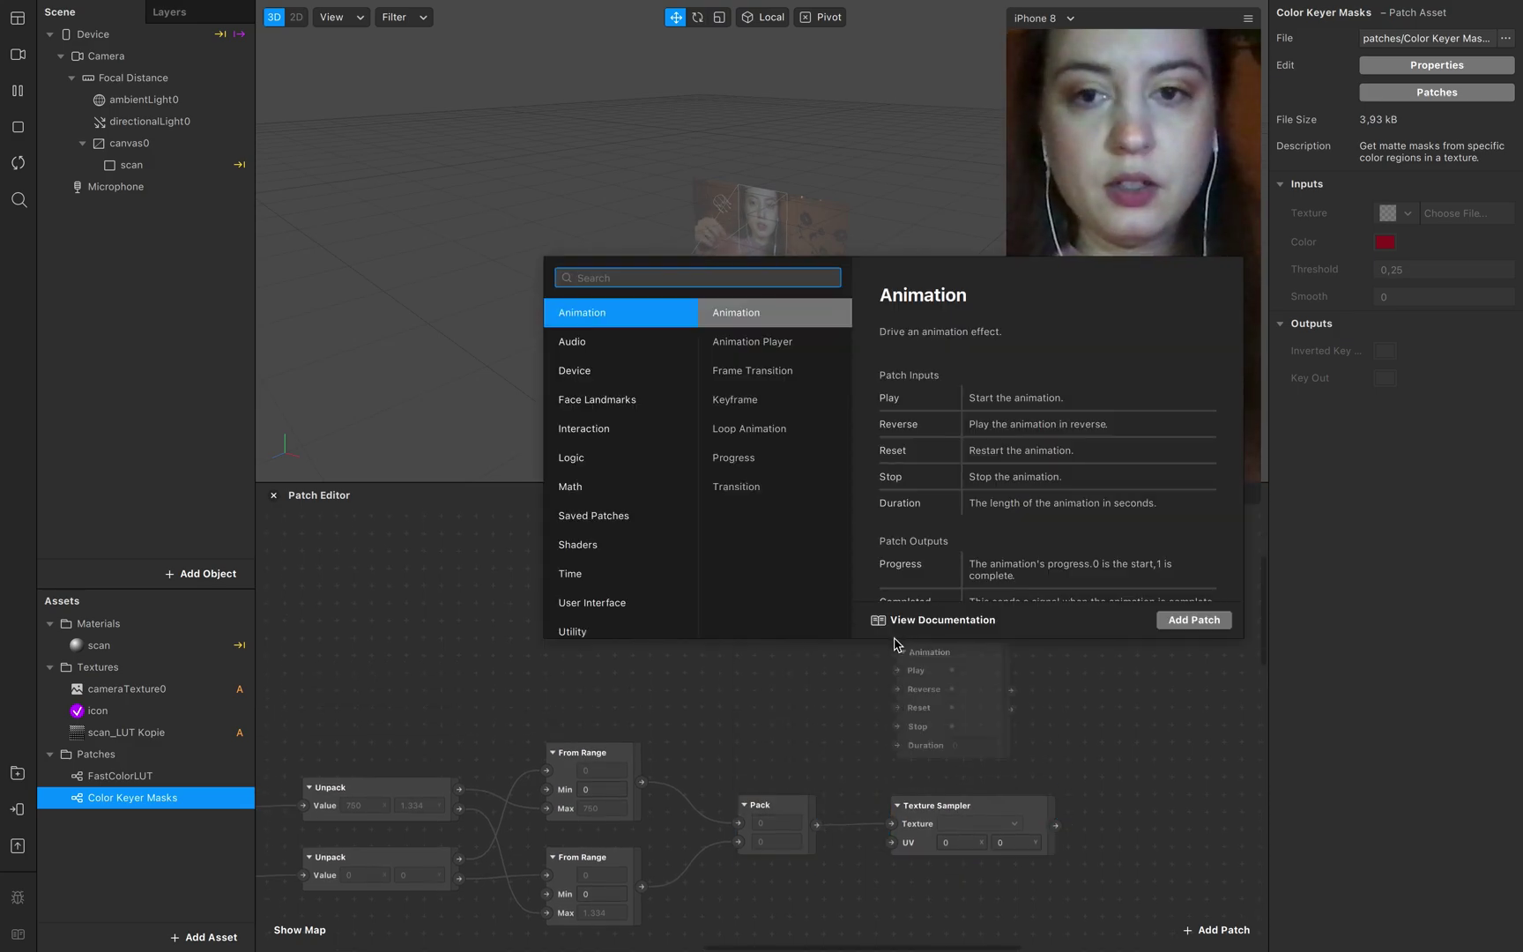
pyautogui.write('text')
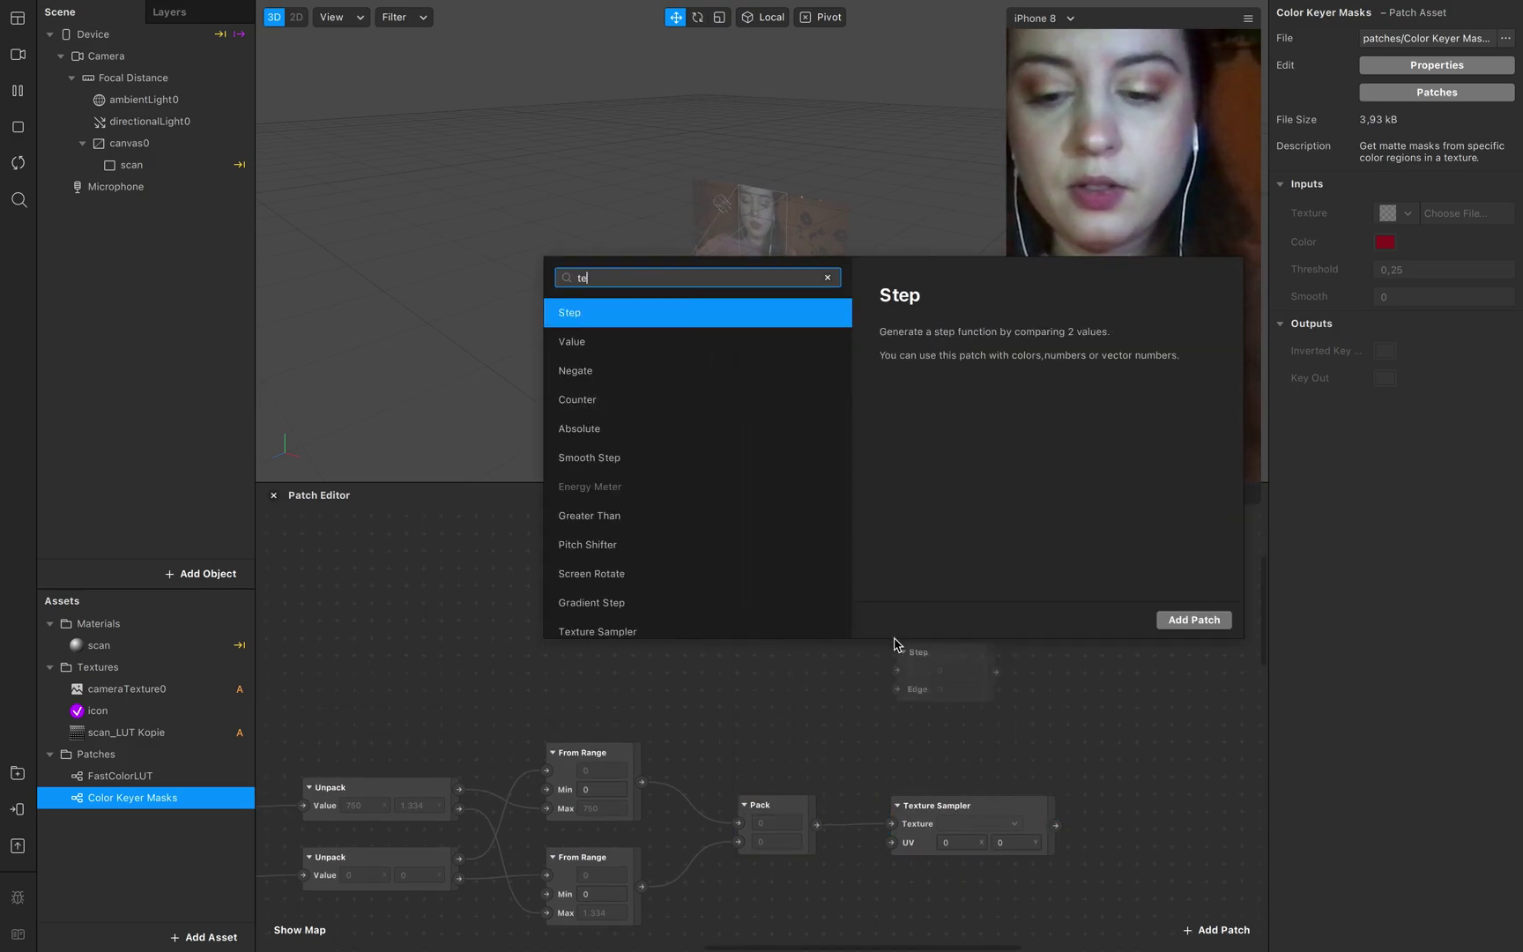
pyautogui.press('Down')
pyautogui.press('Down')
pyautogui.press('Return')
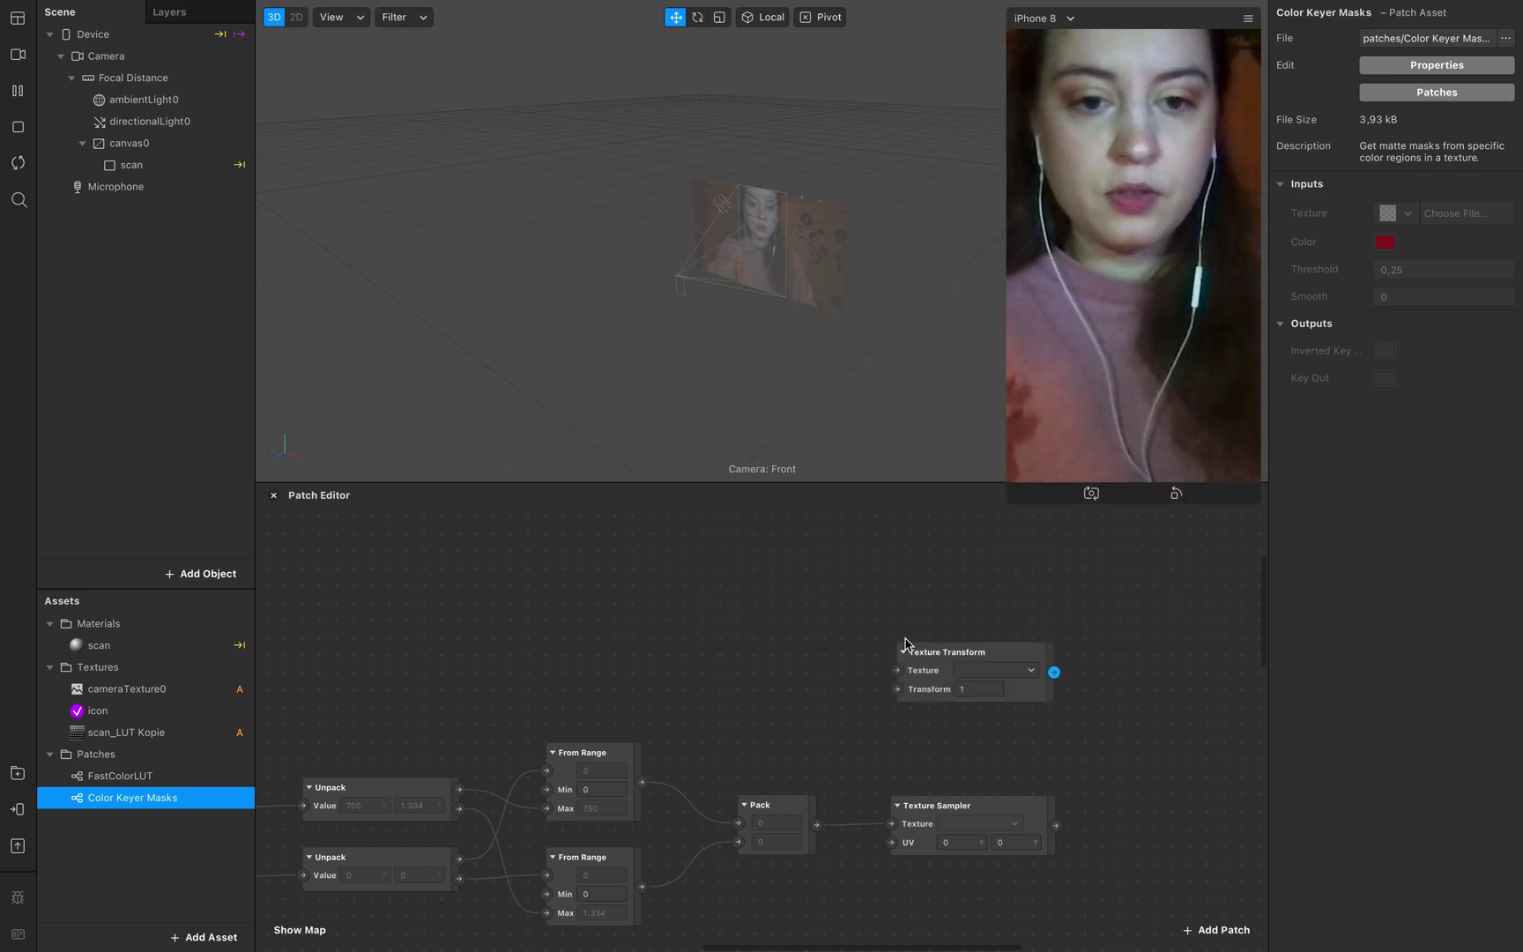
pyautogui.moveTo(1007, 656); pyautogui.dragTo(837, 639)
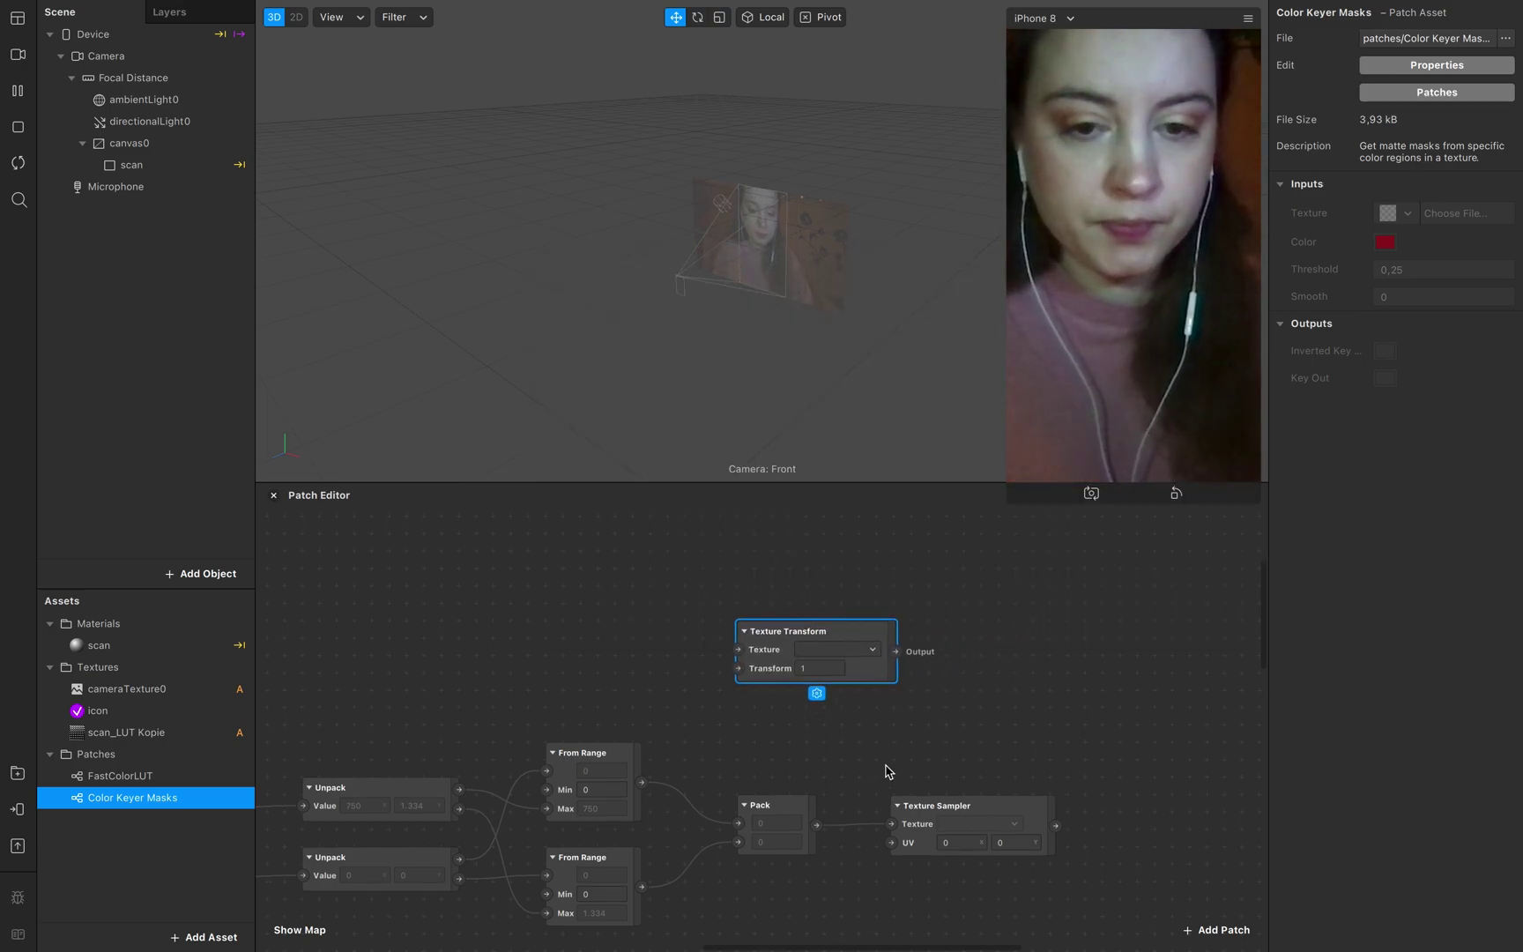
# - Connect the Pack output to the Texture Sampler's UV input and the Texture Transform output to its Texture input
pyautogui.scroll(-3, 921, 801)
pyautogui.moveTo(776, 776); pyautogui.dragTo(848, 797)
pyautogui.moveTo(834, 778)
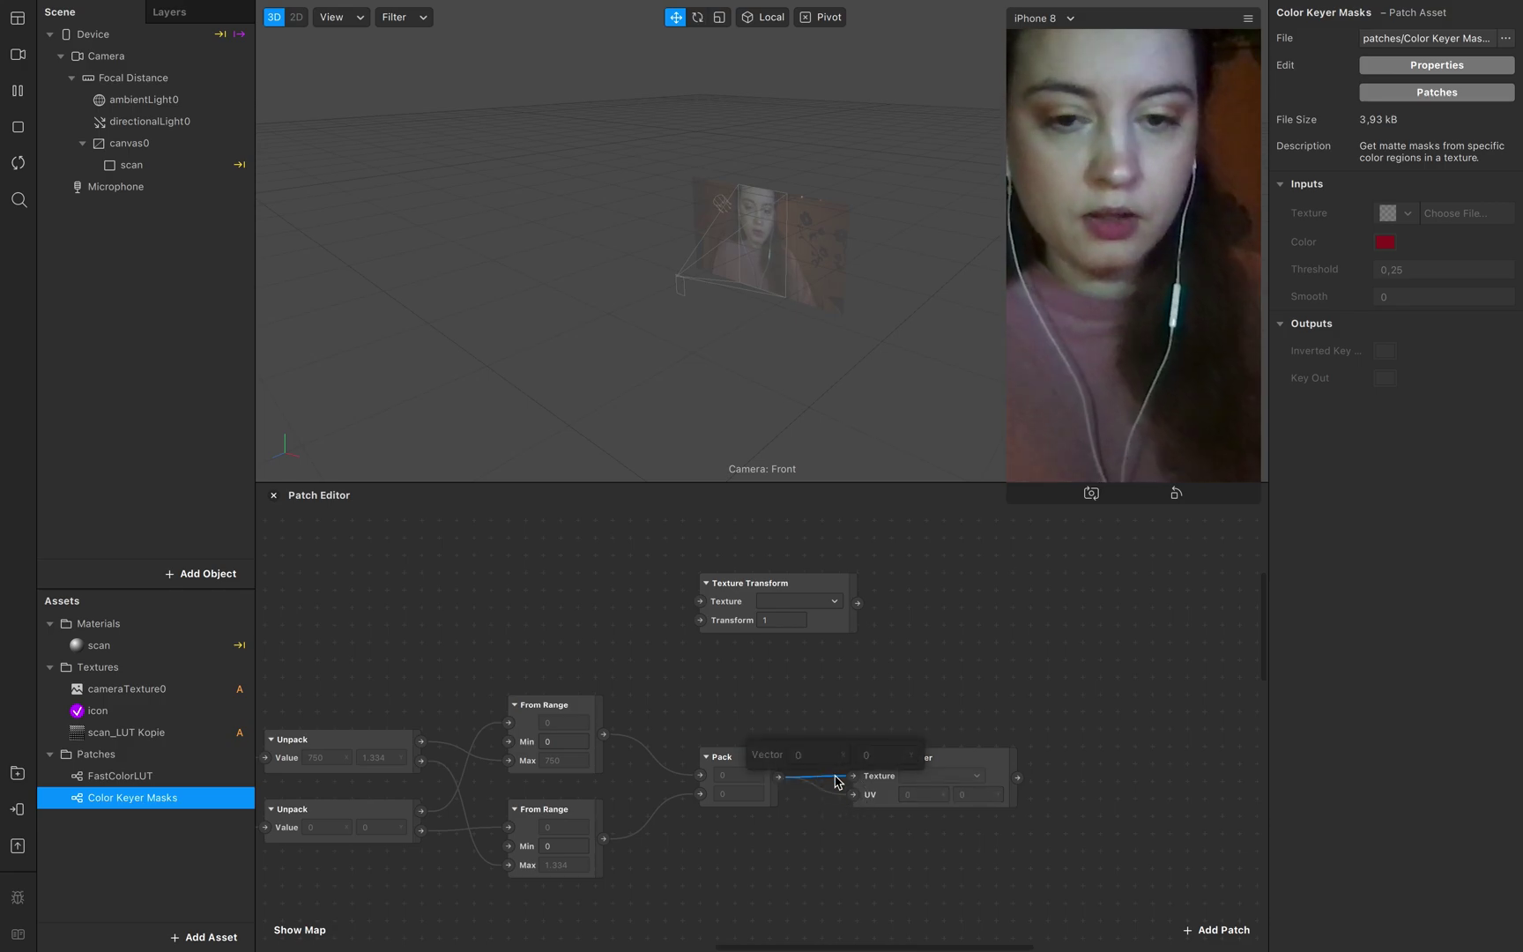
pyautogui.moveTo(860, 599); pyautogui.dragTo(852, 775)
pyautogui.scroll(3, 852, 775)
pyautogui.hscroll(-3, 852, 774)
pyautogui.moveTo(841, 663); pyautogui.dragTo(804, 661)
# - Add a Sender patch connected to the RGBA output of the cameraTexture0 patch
pyautogui.scroll(-10, 896, 787)
pyautogui.hscroll(-5, 897, 786)
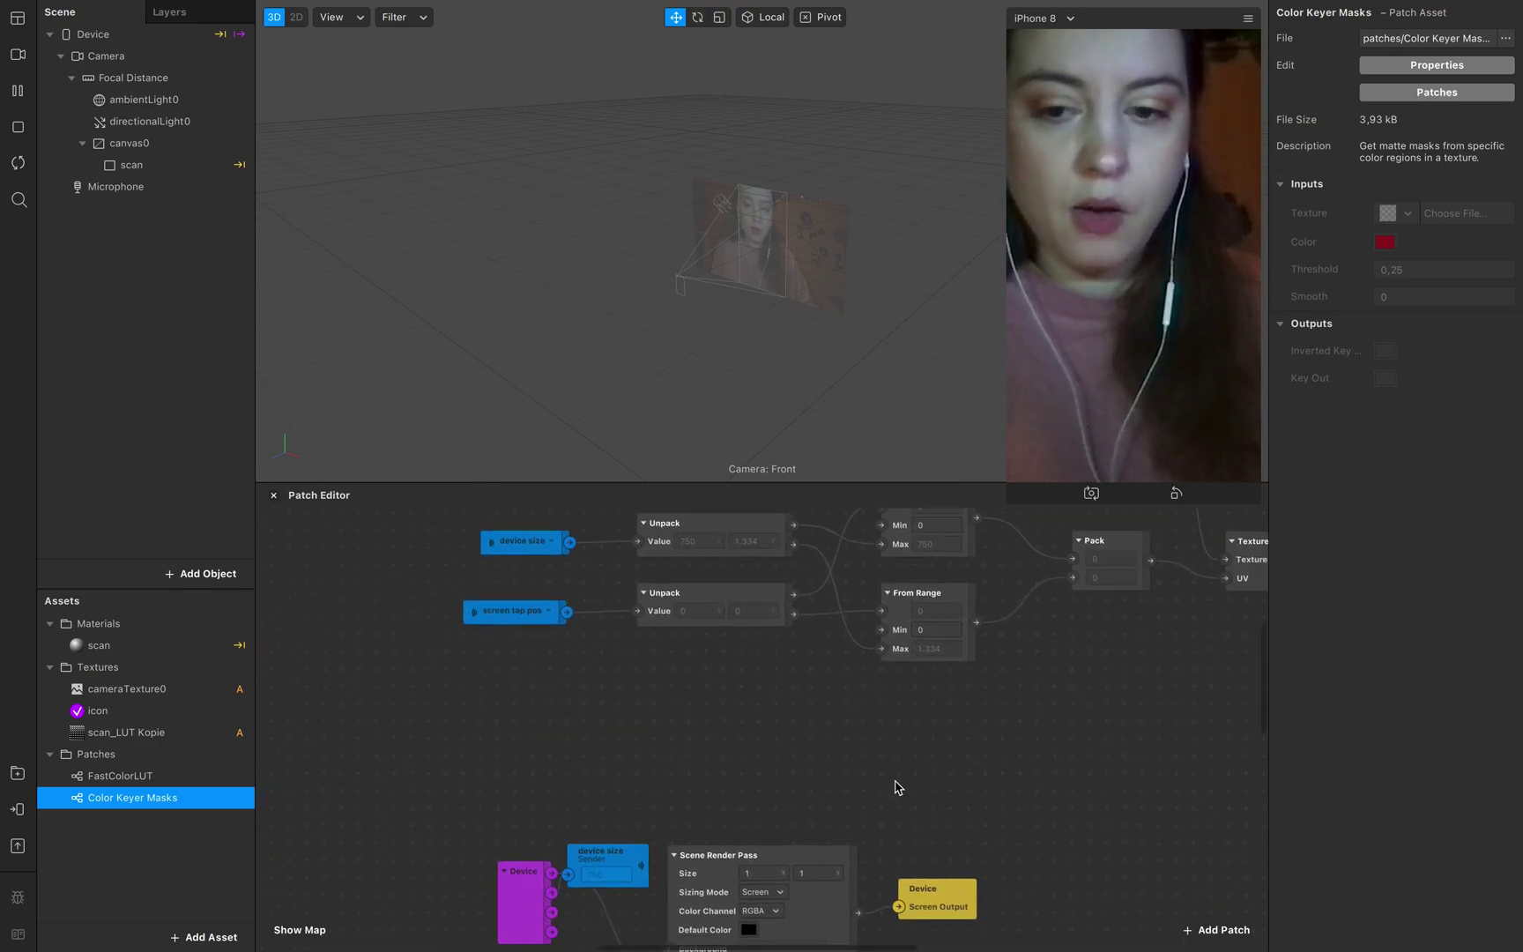
pyautogui.scroll(2, 896, 787)
pyautogui.hscroll(1, 896, 787)
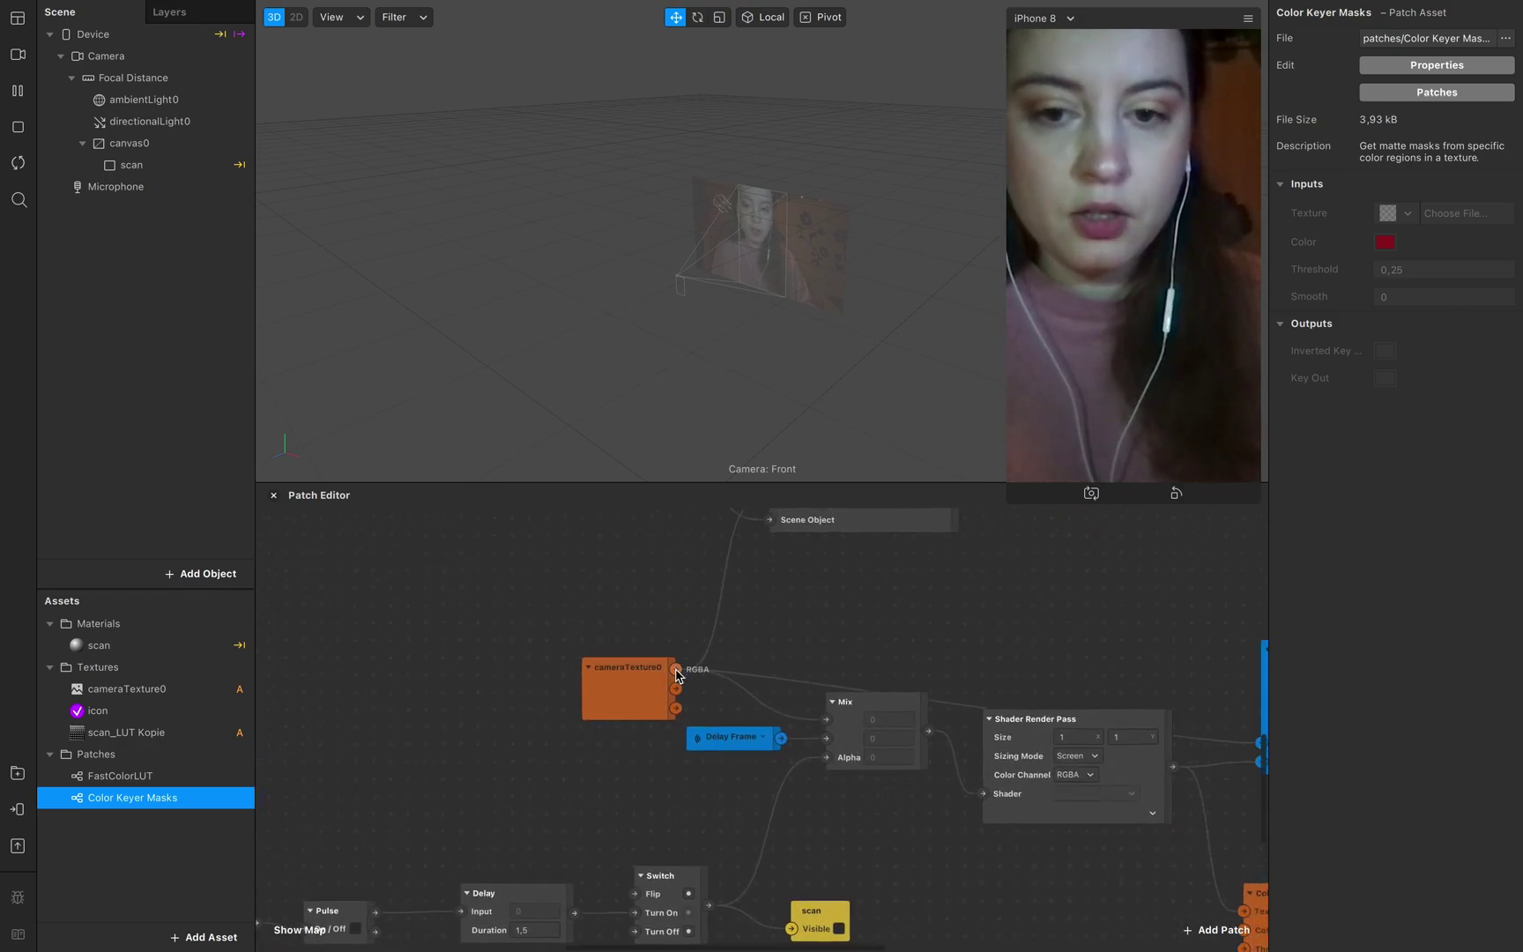
pyautogui.moveTo(677, 670); pyautogui.dragTo(745, 649)
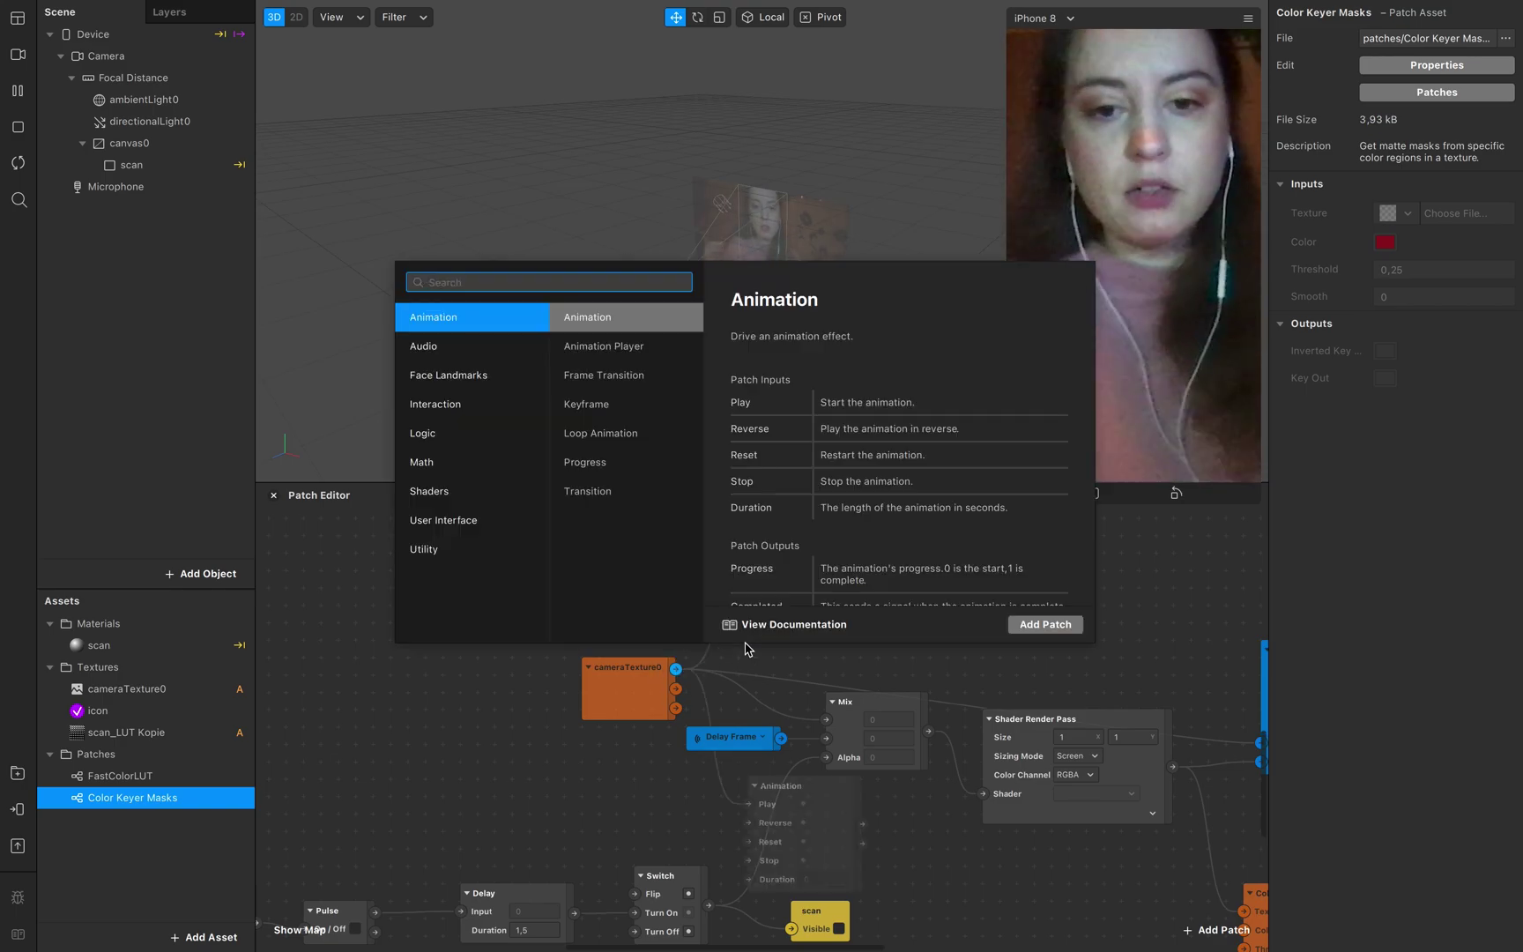
pyautogui.write('send')
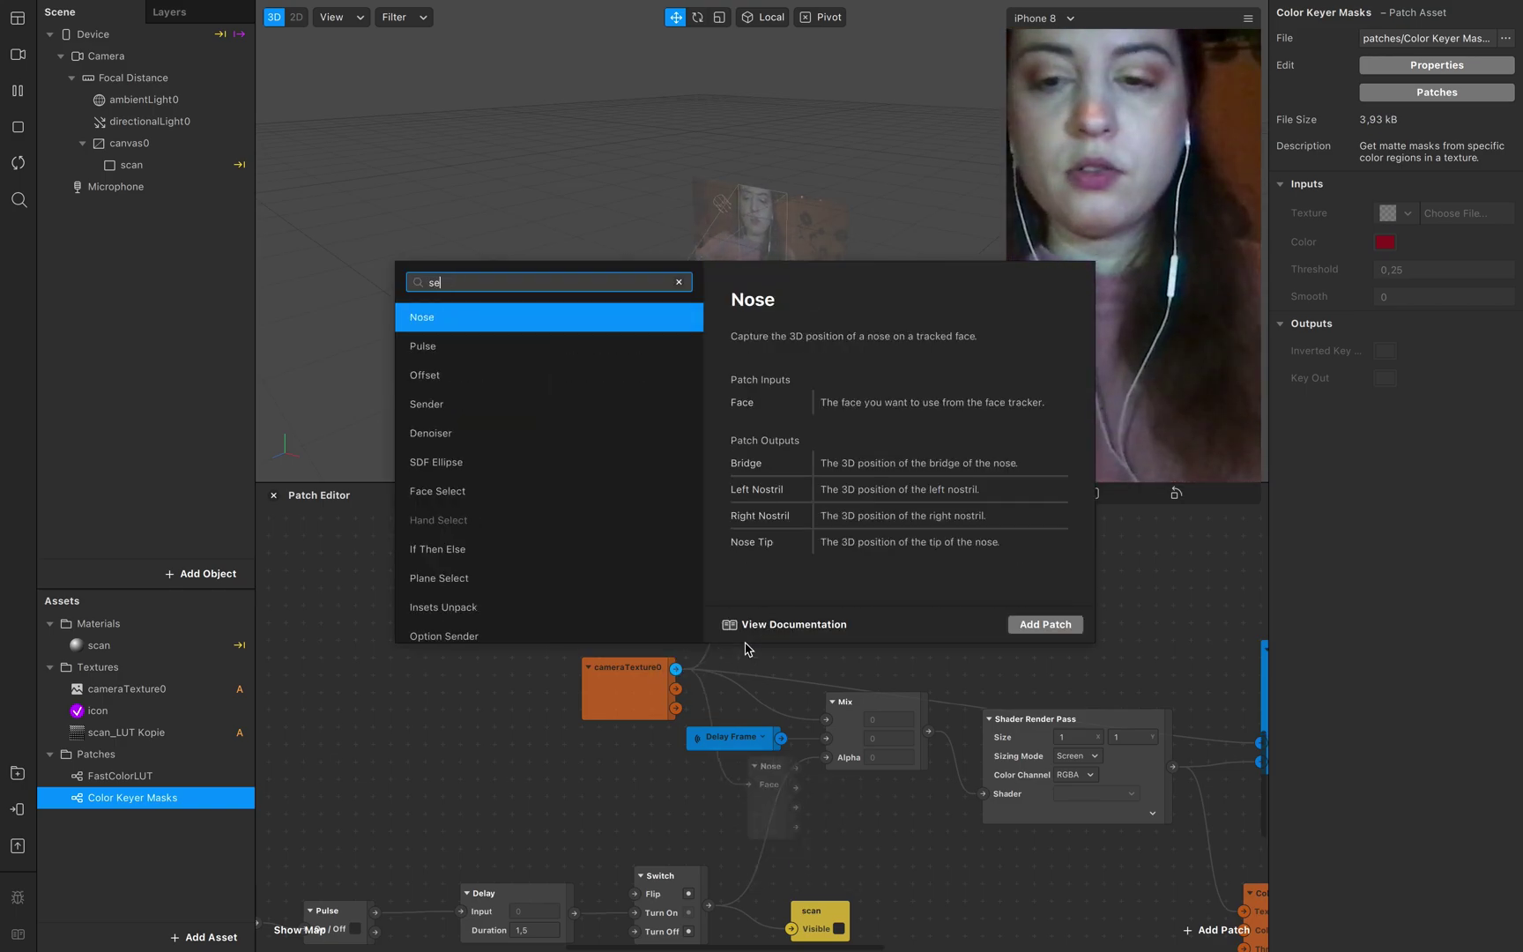
pyautogui.press('Return')
pyautogui.moveTo(800, 662); pyautogui.dragTo(772, 656)
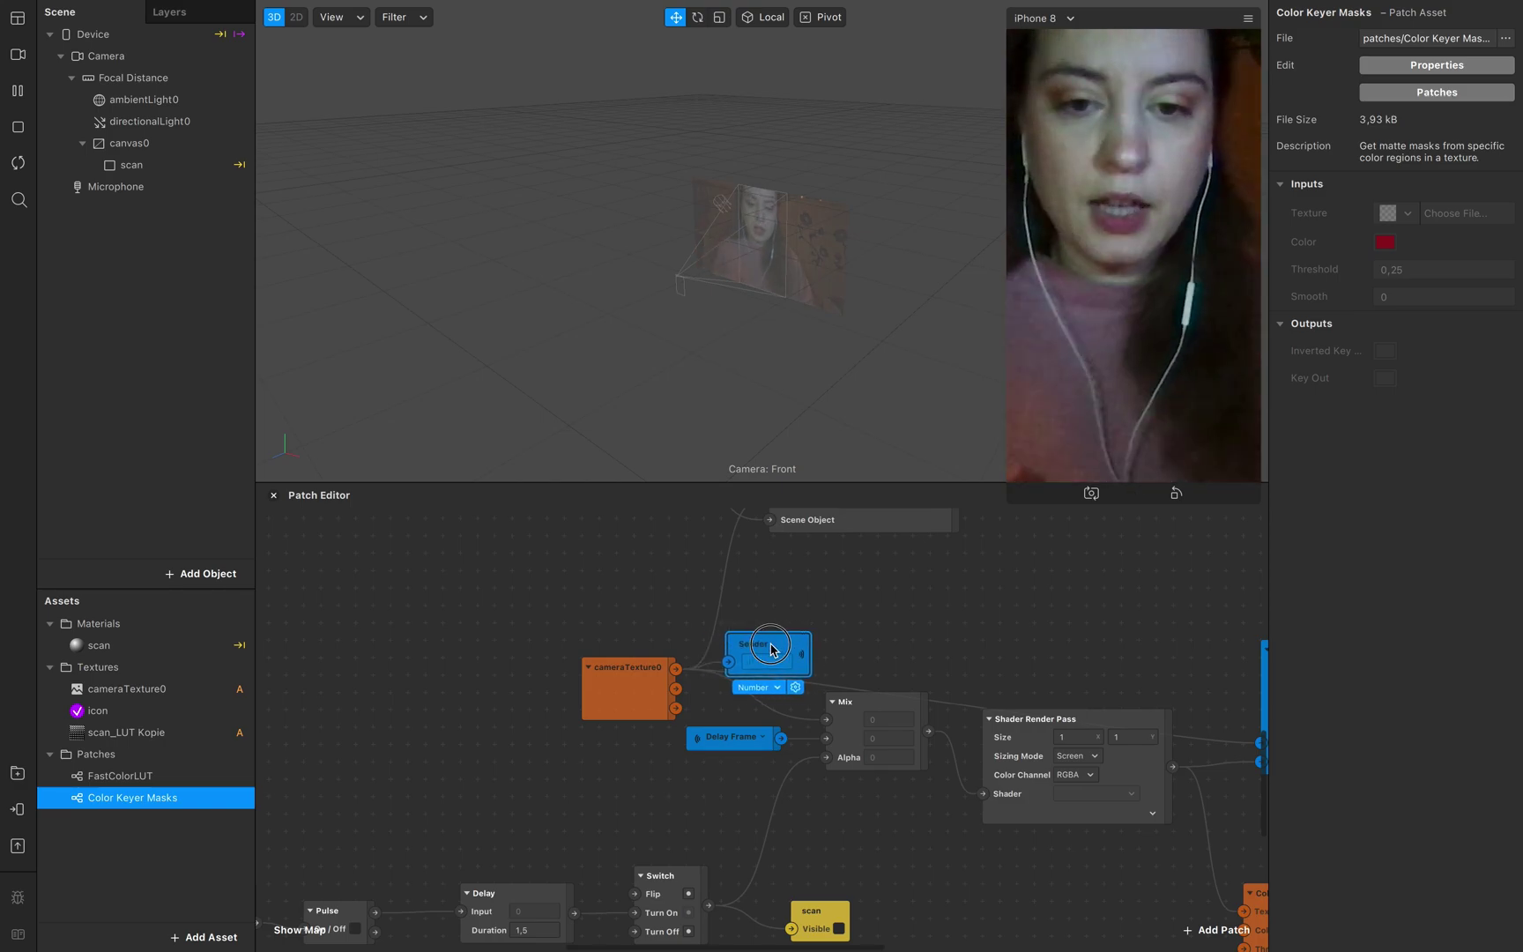
# - Rename the new Sender patch to "camera texture"
pyautogui.rightClick(789, 697)
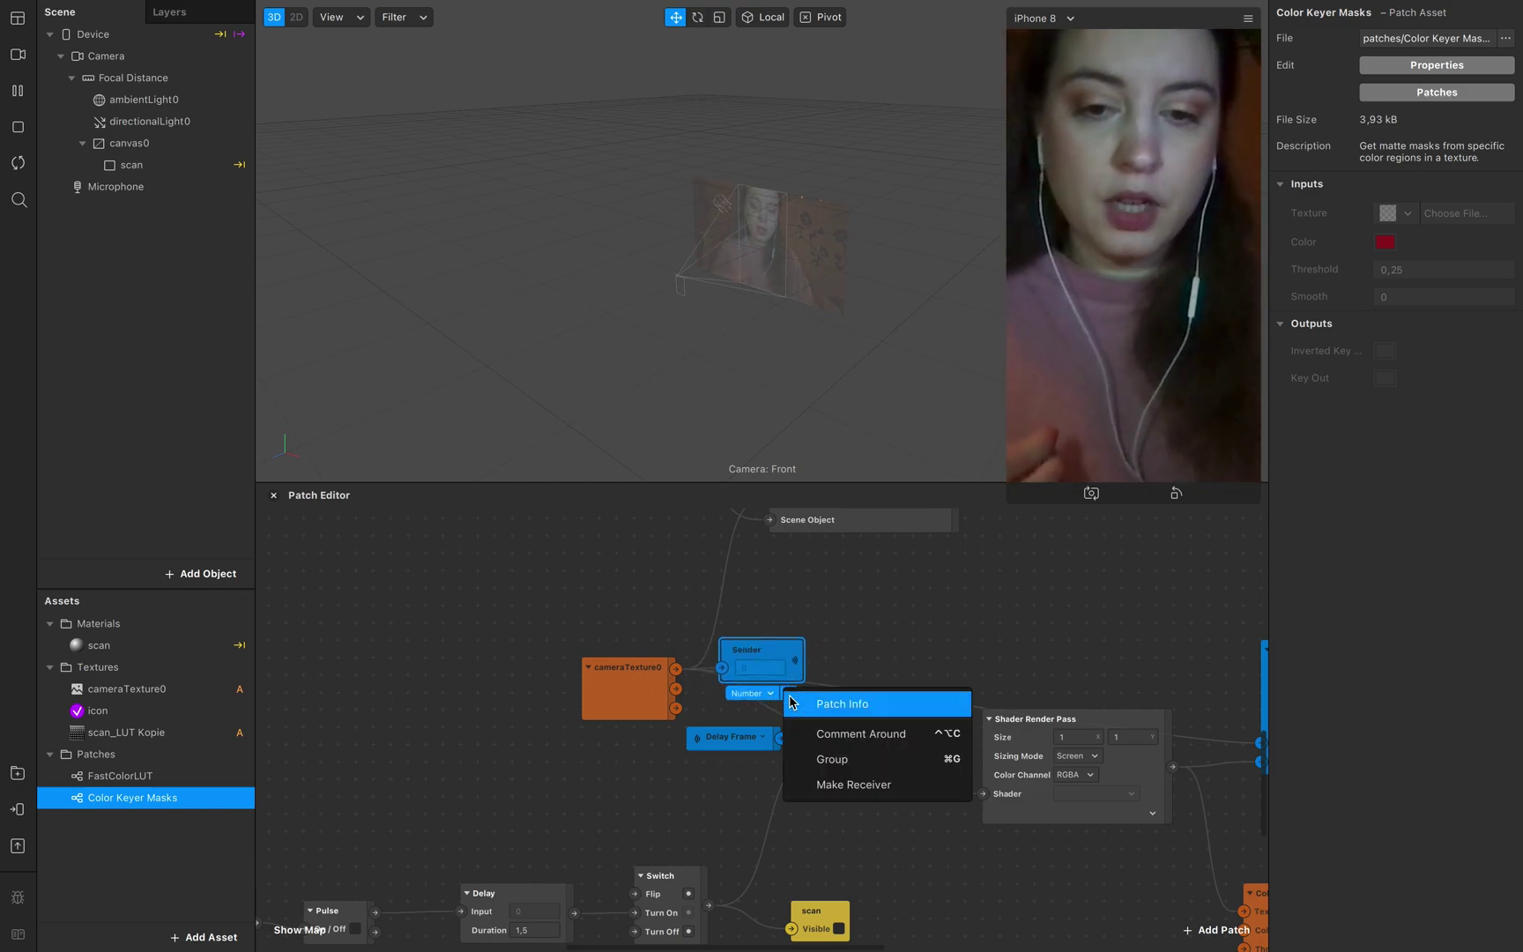
pyautogui.click(755, 652)
pyautogui.doubleClick(755, 652)
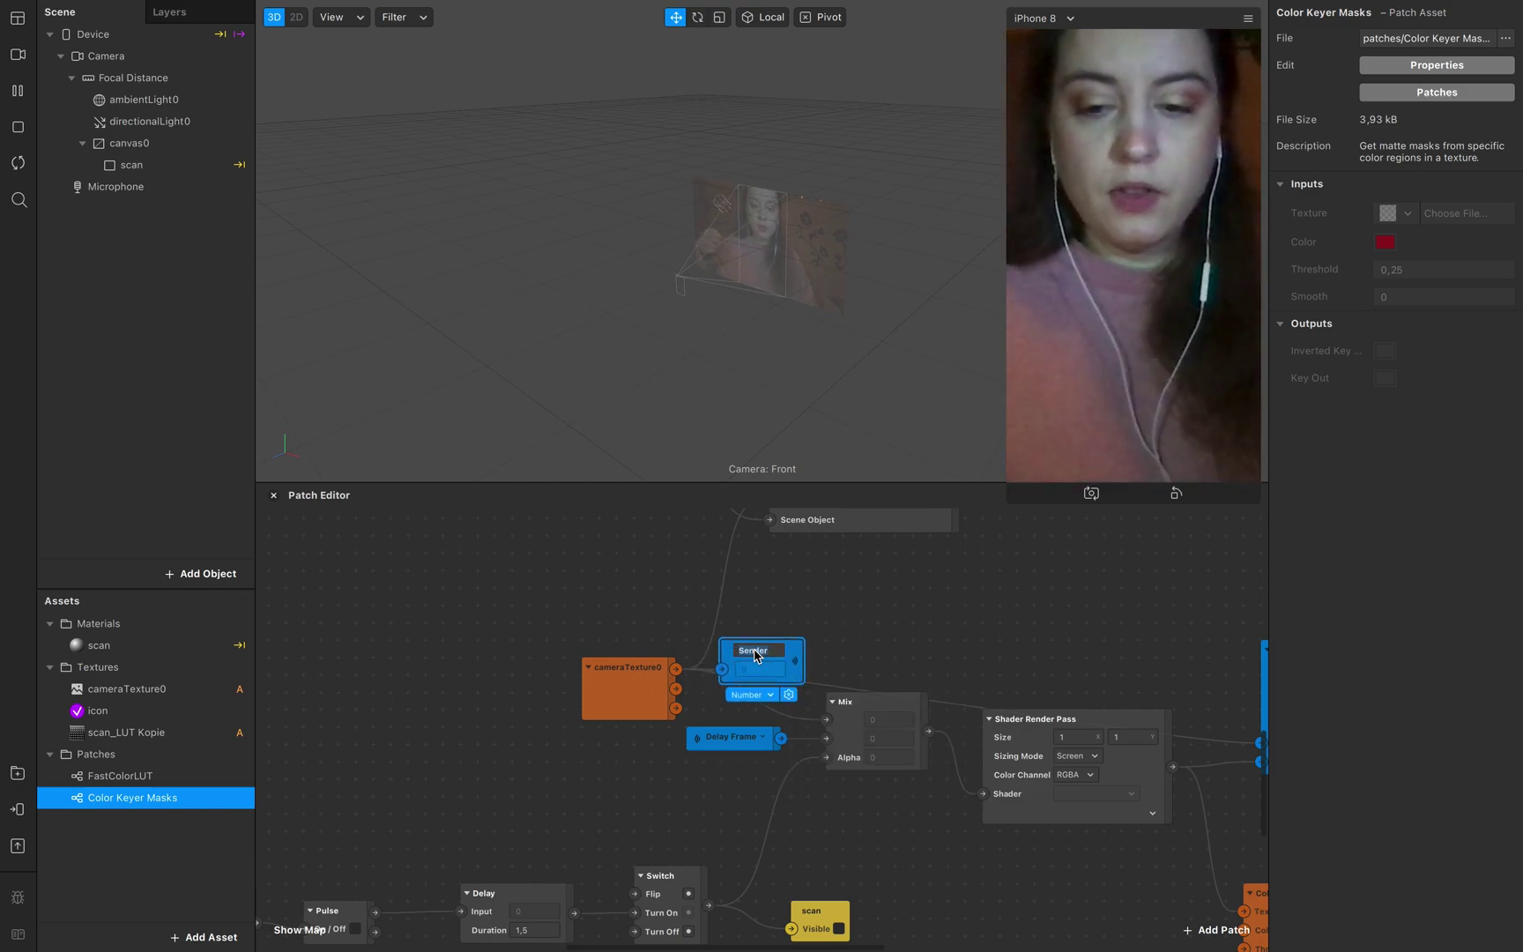
pyautogui.write('came')
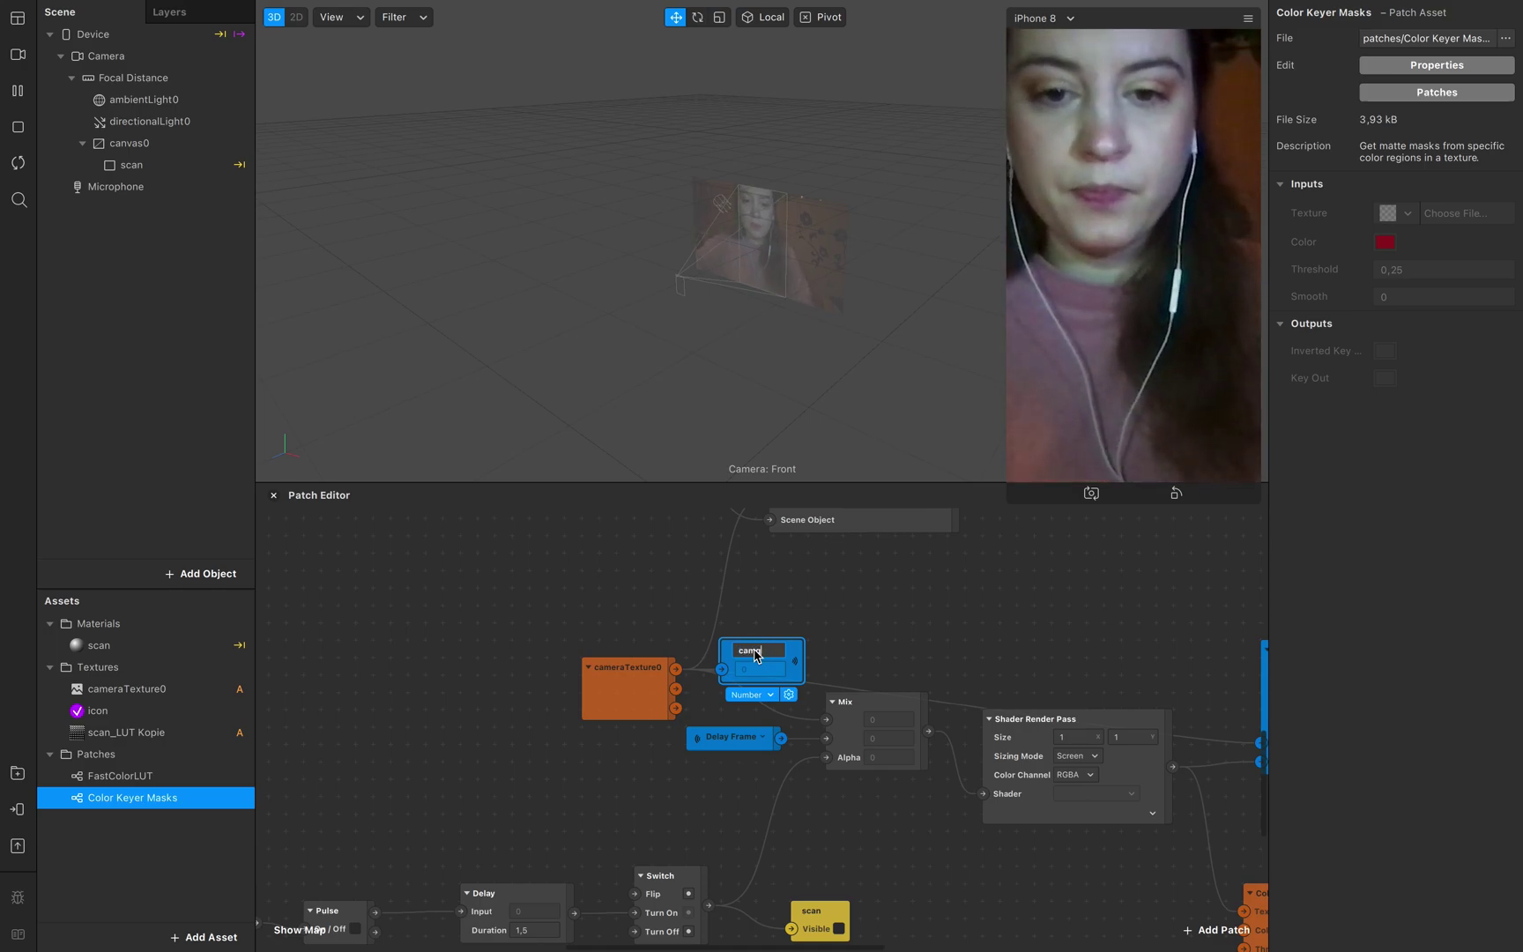
pyautogui.write('q')
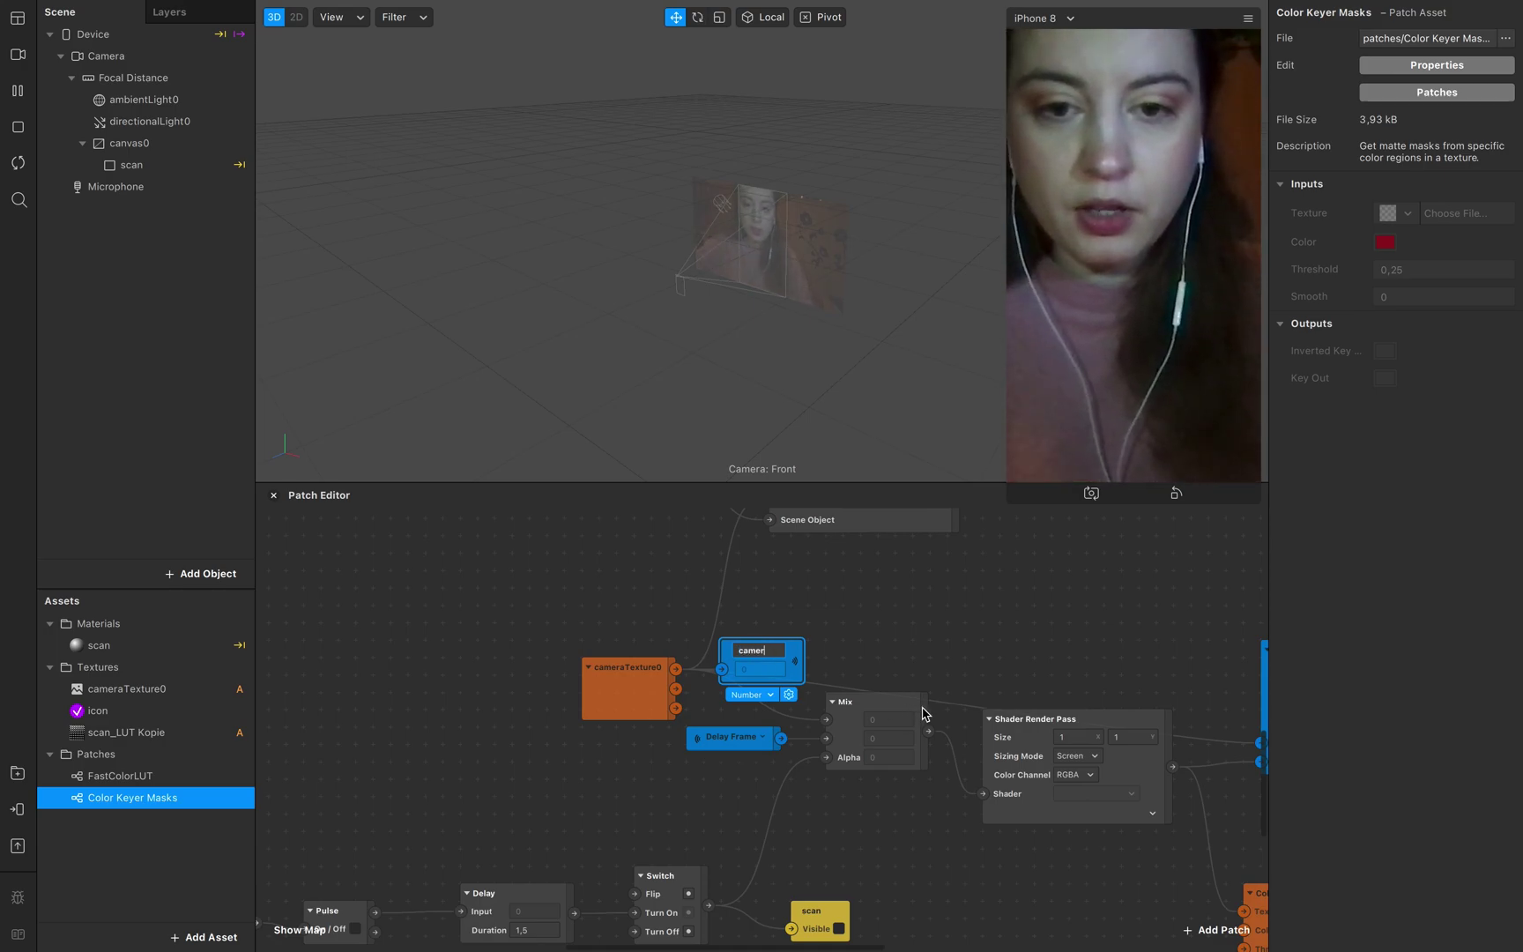
pyautogui.write('ra texture')
pyautogui.press('Return')
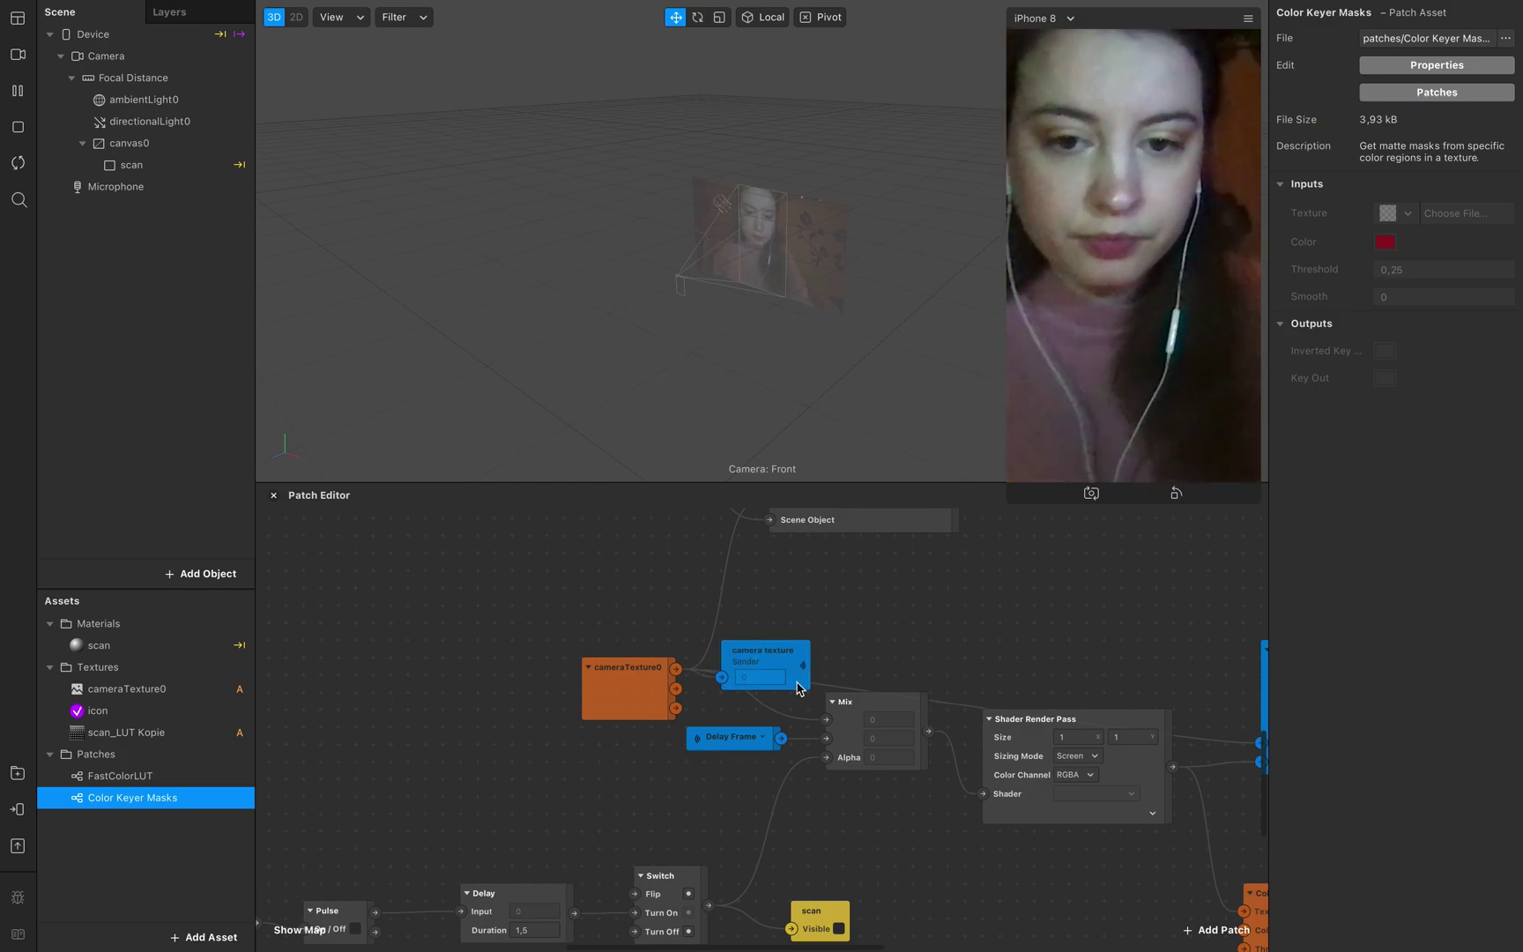
# - Create a receiver from the camera texture sender and move it above the Delay Frame sender
pyautogui.click(797, 700)
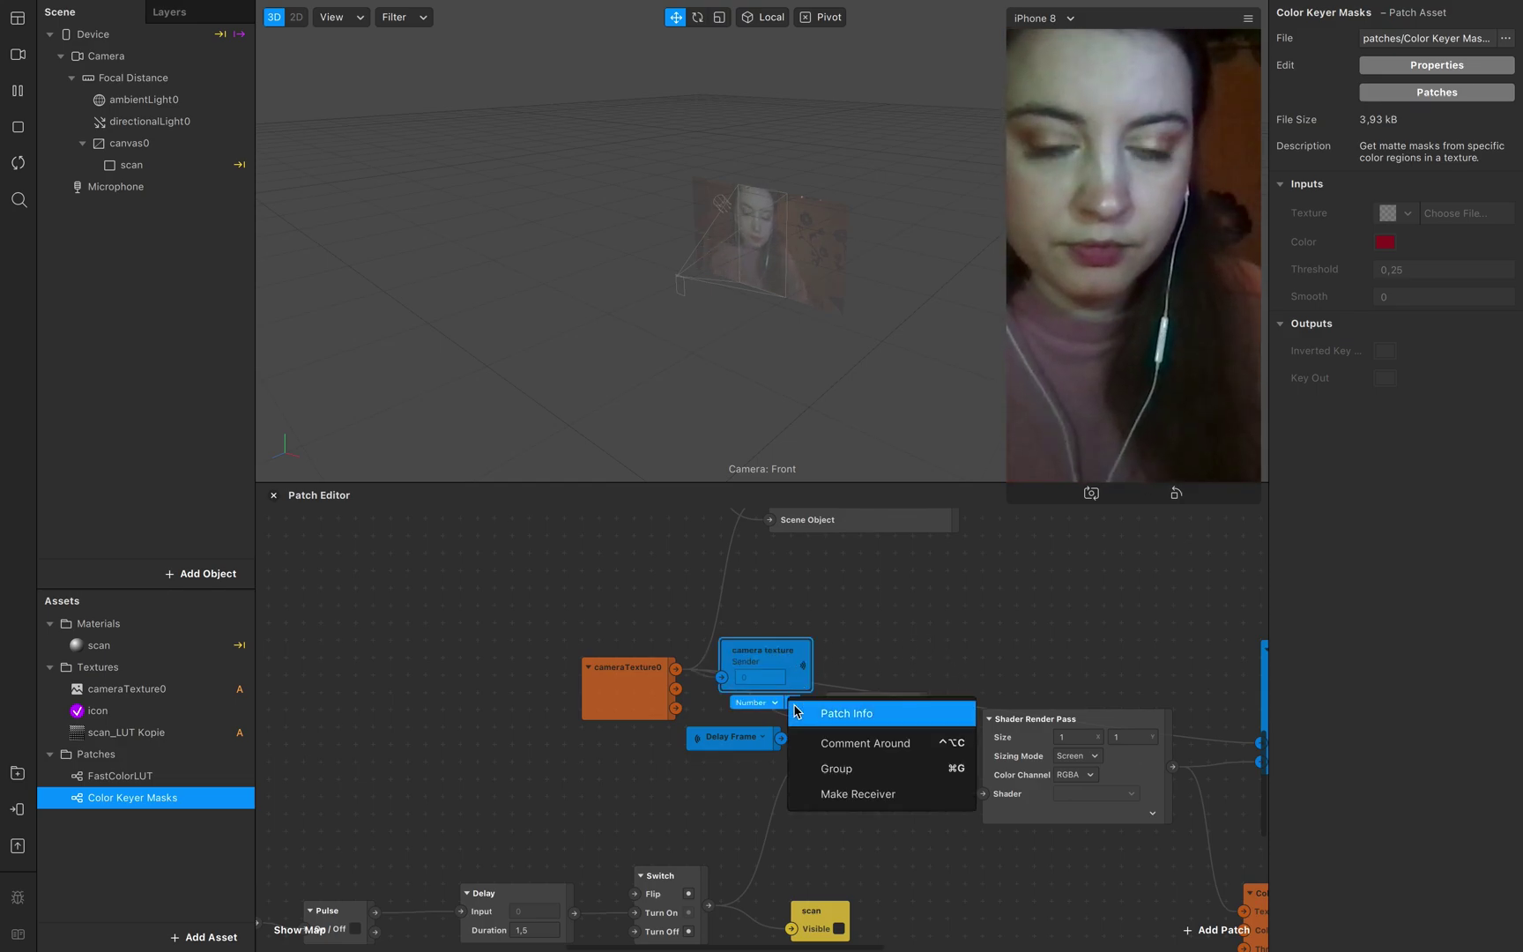
pyautogui.click(846, 795)
pyautogui.hscroll(7, 1043, 703)
pyautogui.scroll(2, 1042, 702)
pyautogui.moveTo(715, 737); pyautogui.dragTo(903, 590)
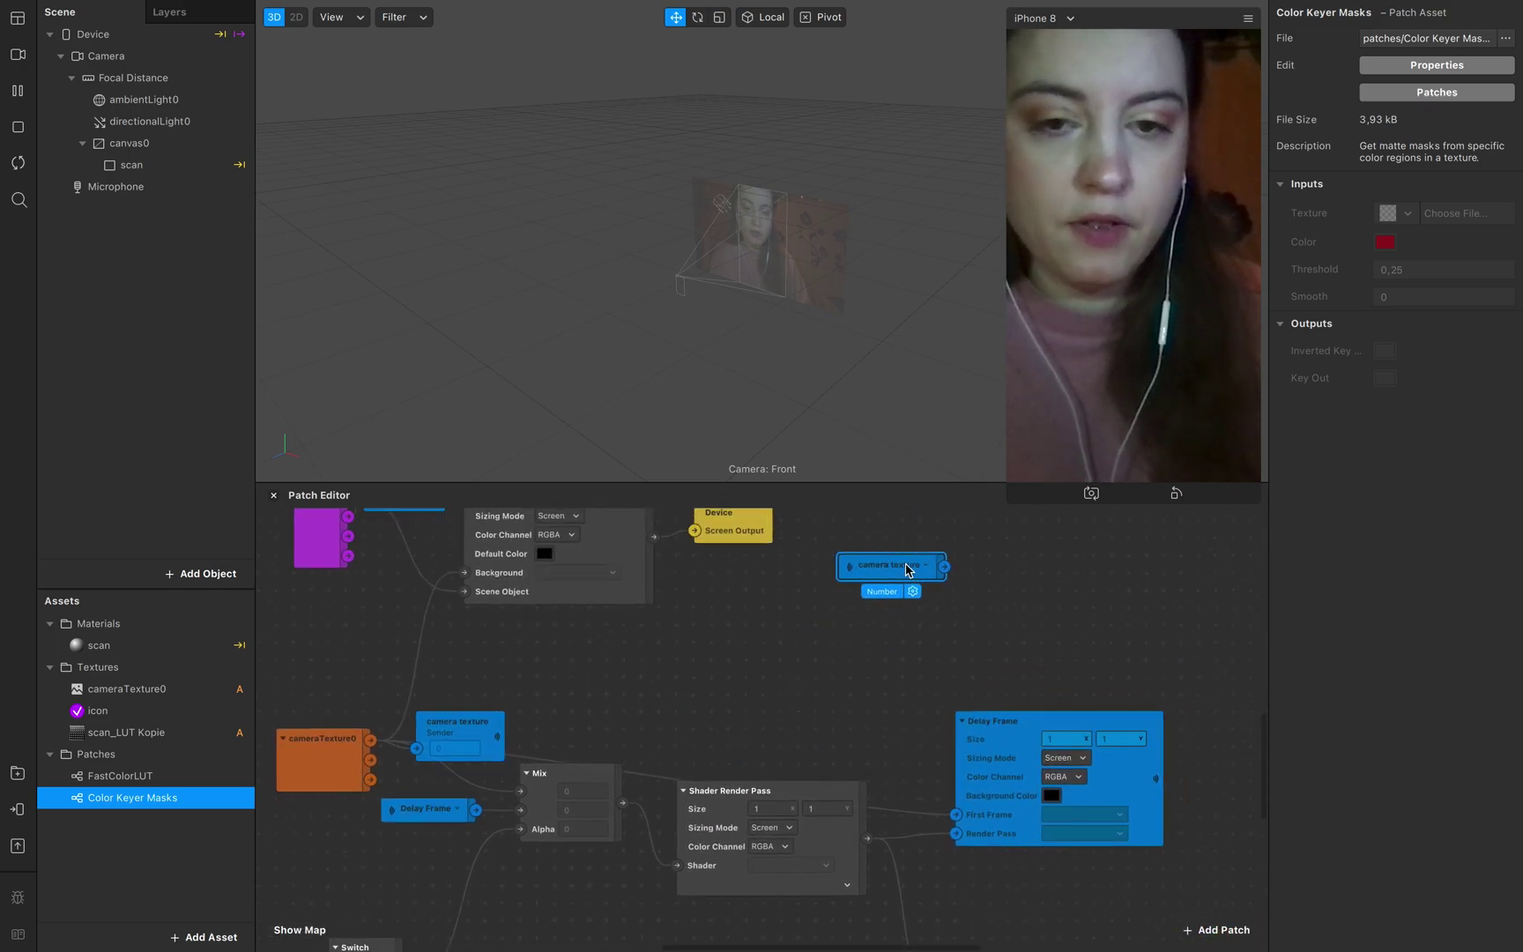
# - Move the camera texture receiver beside the Texture Transform patch and connect it to the Texture input
pyautogui.scroll(10, 905, 573)
pyautogui.scroll(-7, 908, 741)
pyautogui.hscroll(2, 909, 740)
pyautogui.scroll(2, 901, 737)
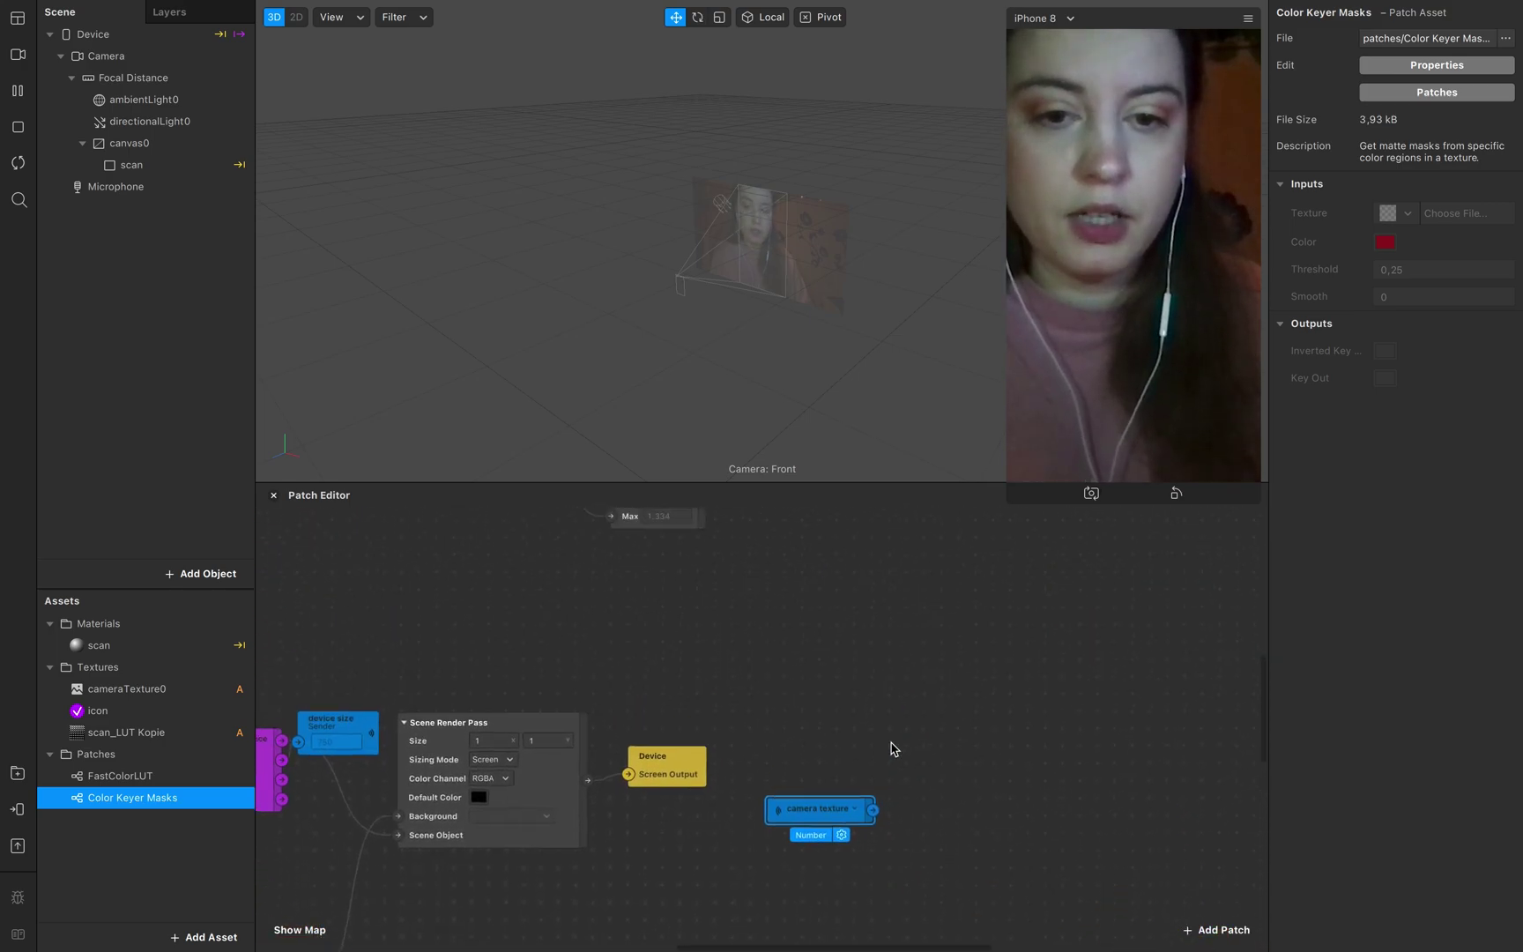
pyautogui.moveTo(822, 768); pyautogui.dragTo(838, 644)
pyautogui.scroll(7, 838, 644)
pyautogui.scroll(-3, 837, 696)
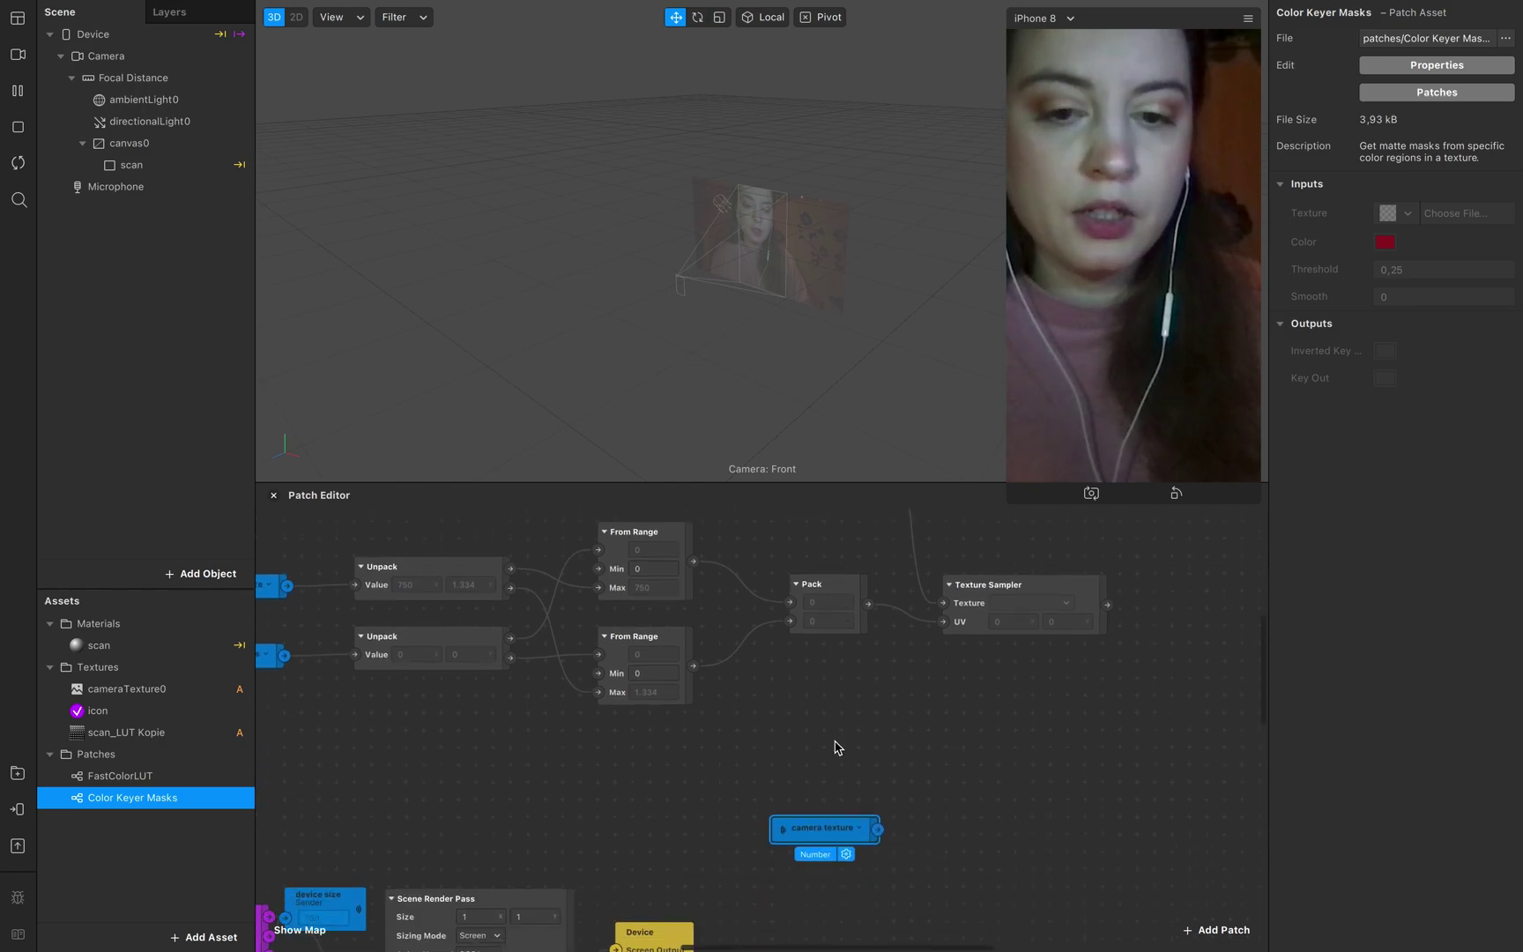
pyautogui.moveTo(822, 808); pyautogui.dragTo(745, 561)
pyautogui.scroll(3, 768, 614)
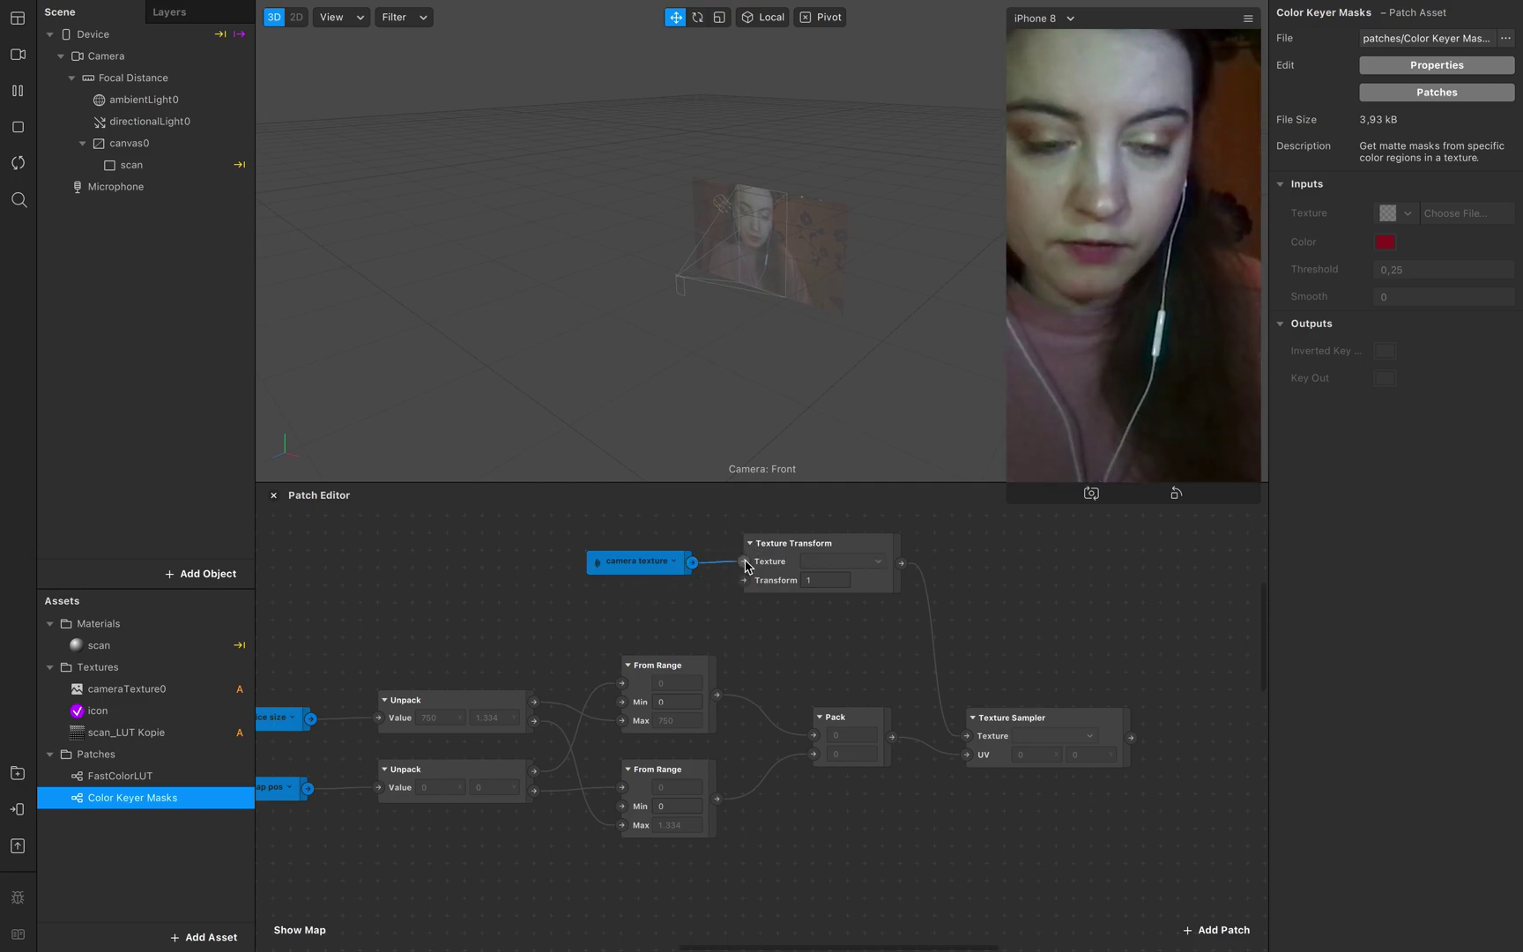
# - Add a Sender patch connected to the Texture Sampler's Color output and set its type to Color
pyautogui.hscroll(2, 905, 659)
pyautogui.hscroll(10, 905, 659)
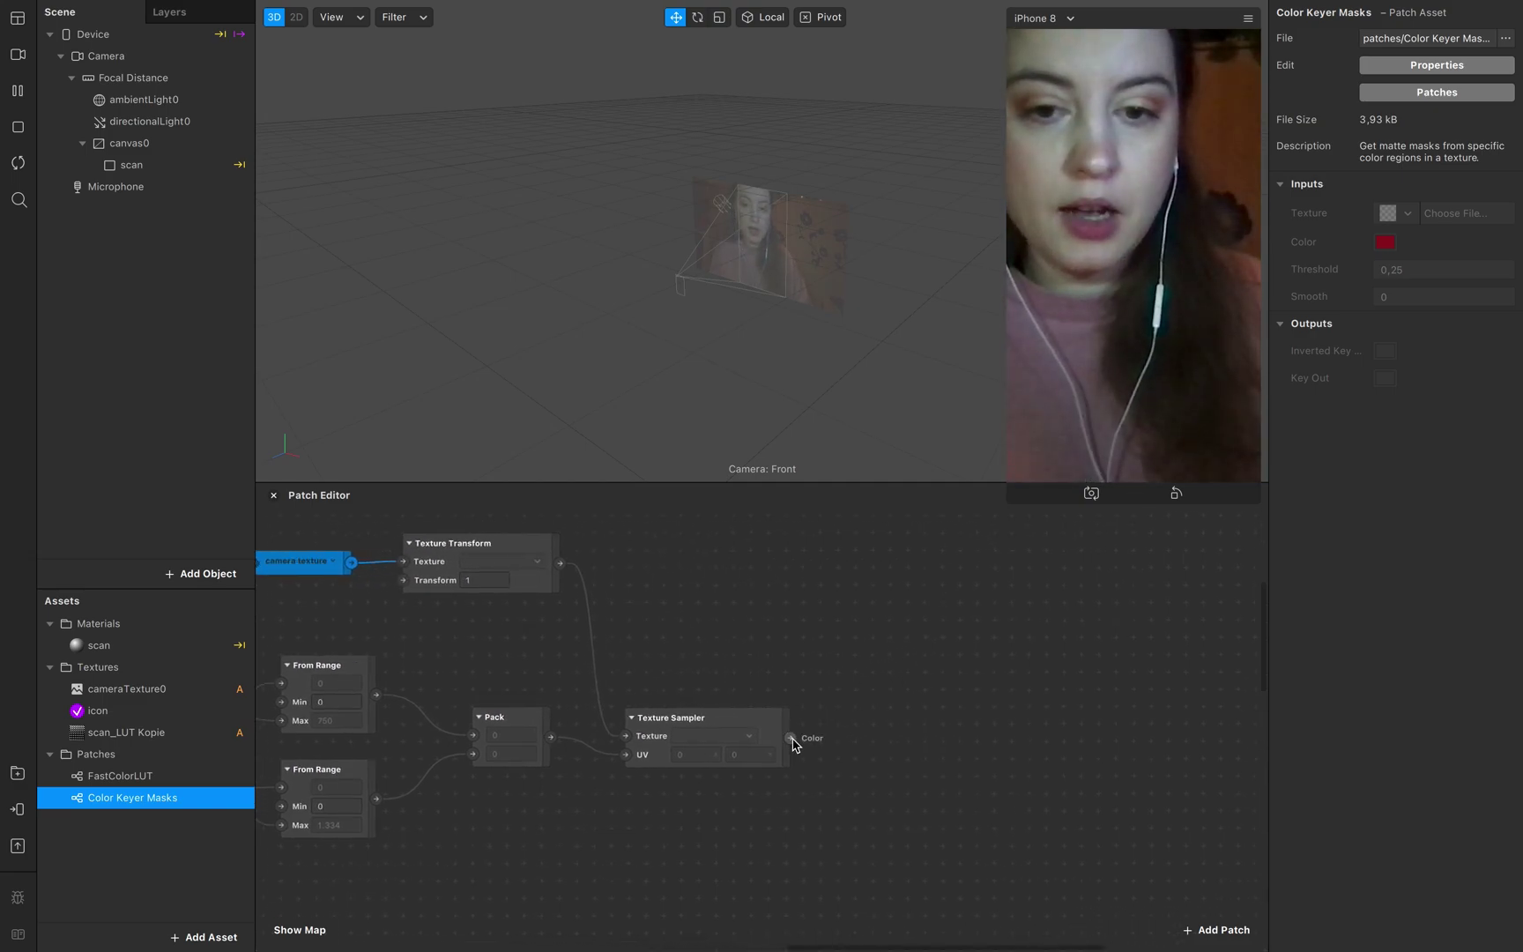
pyautogui.moveTo(792, 738); pyautogui.dragTo(861, 730)
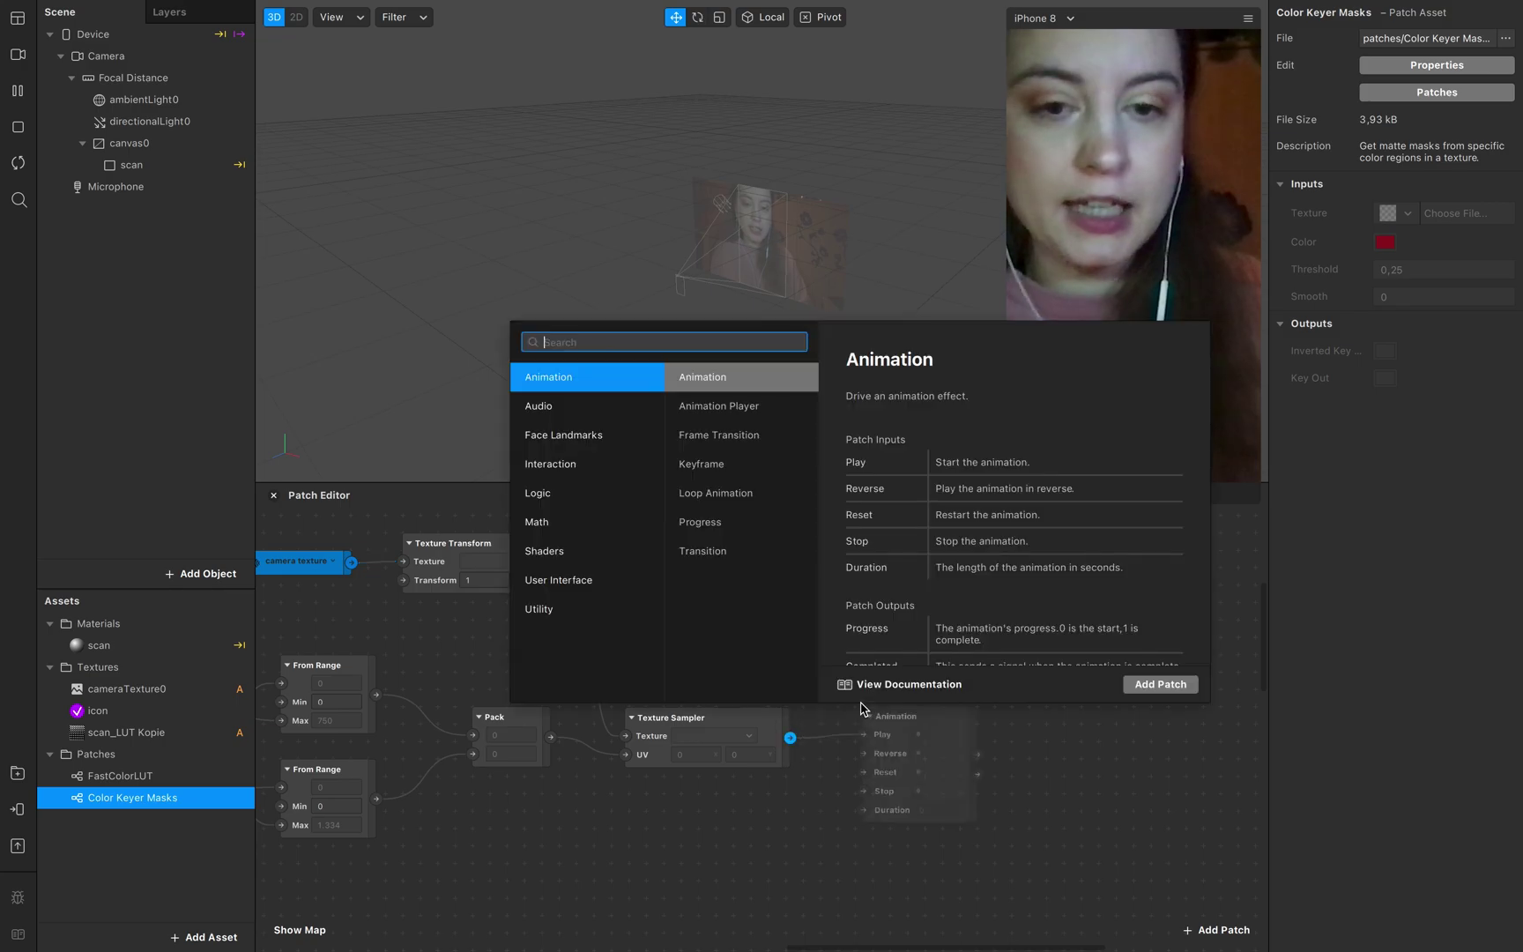
pyautogui.write('sender')
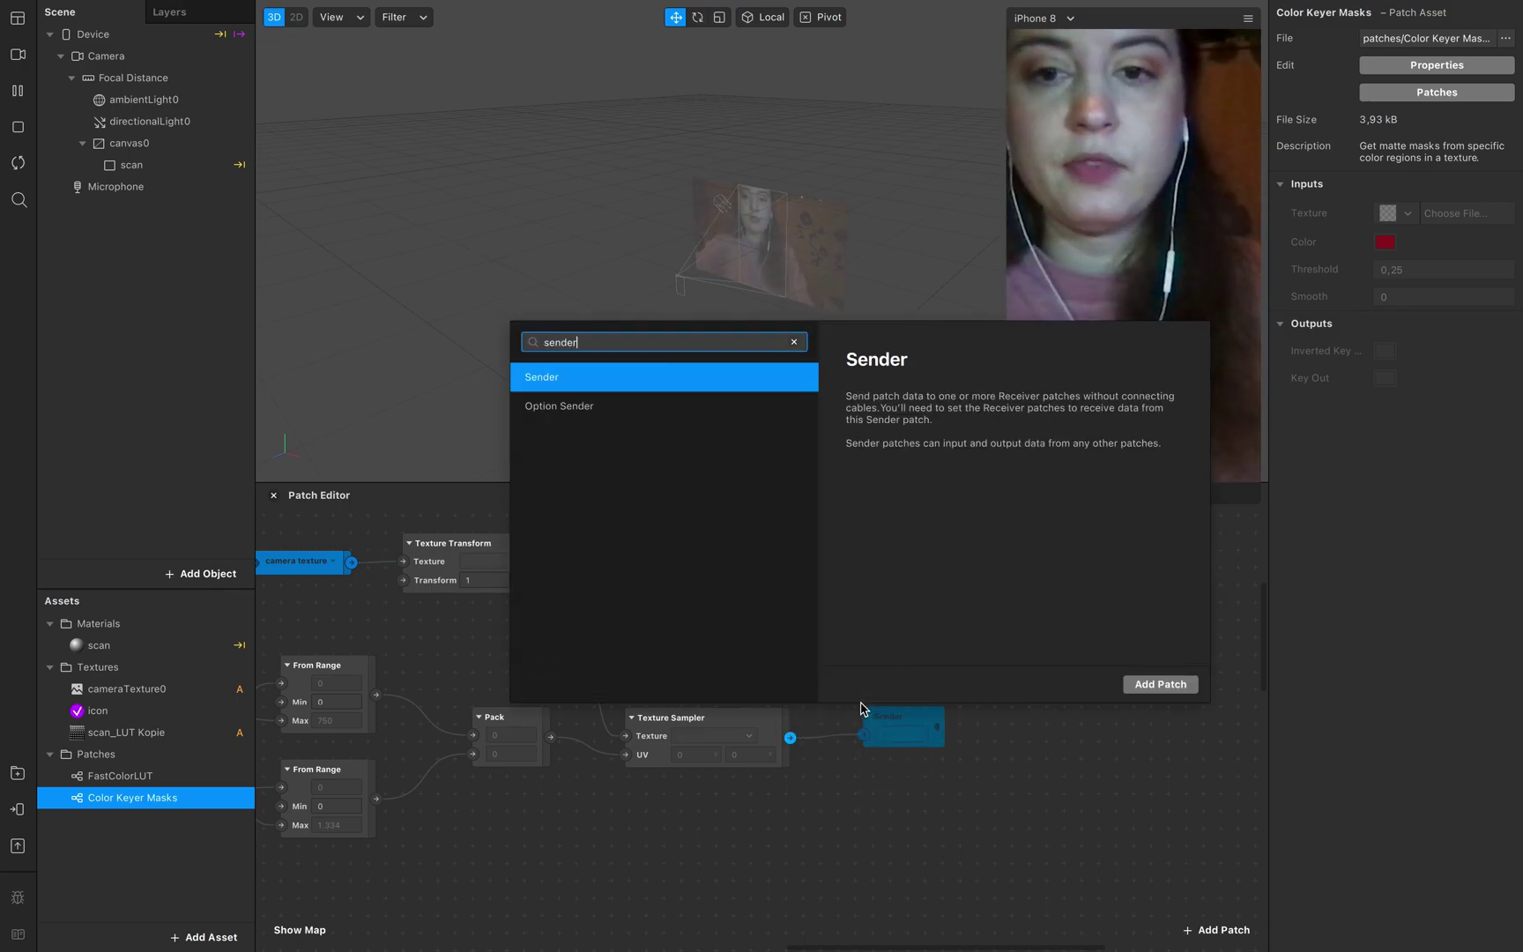
pyautogui.press('Return')
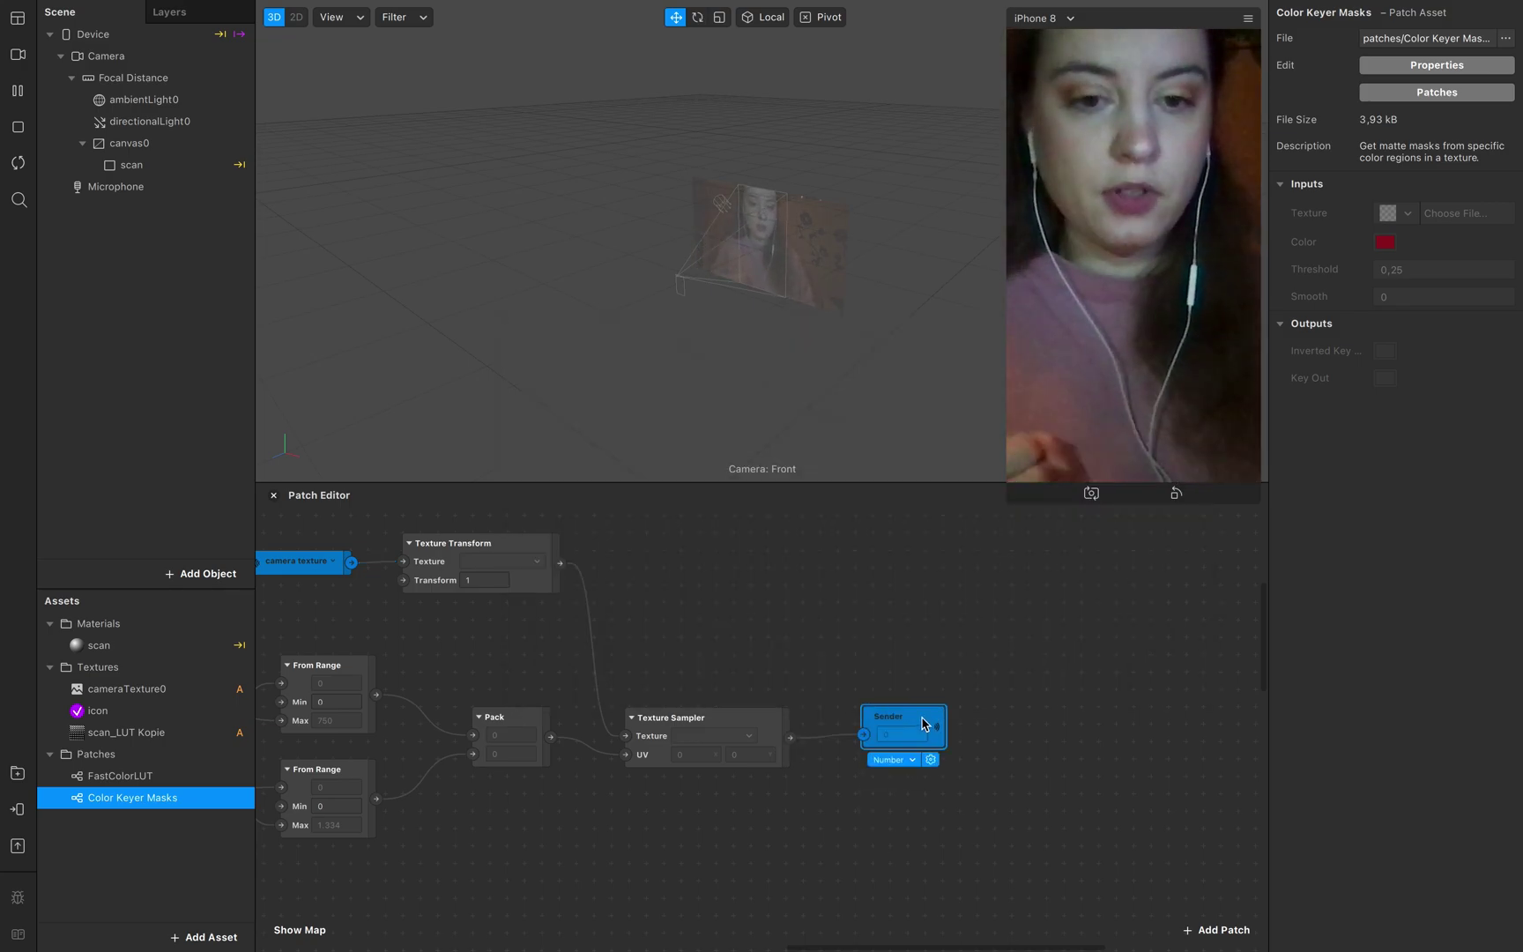
pyautogui.click(907, 759)
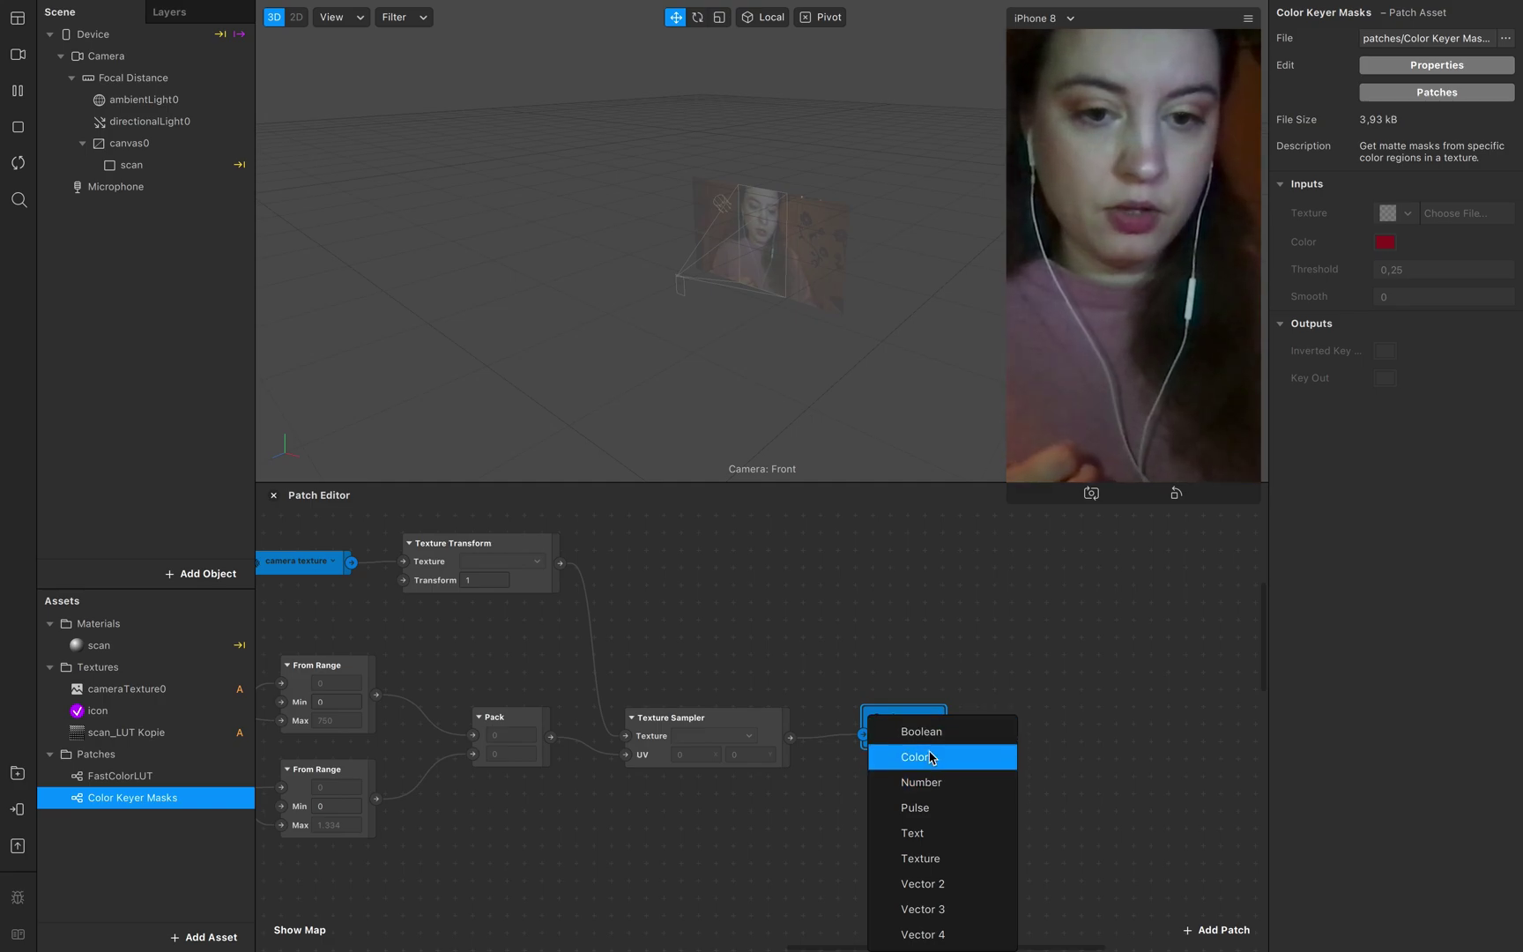
pyautogui.click(931, 759)
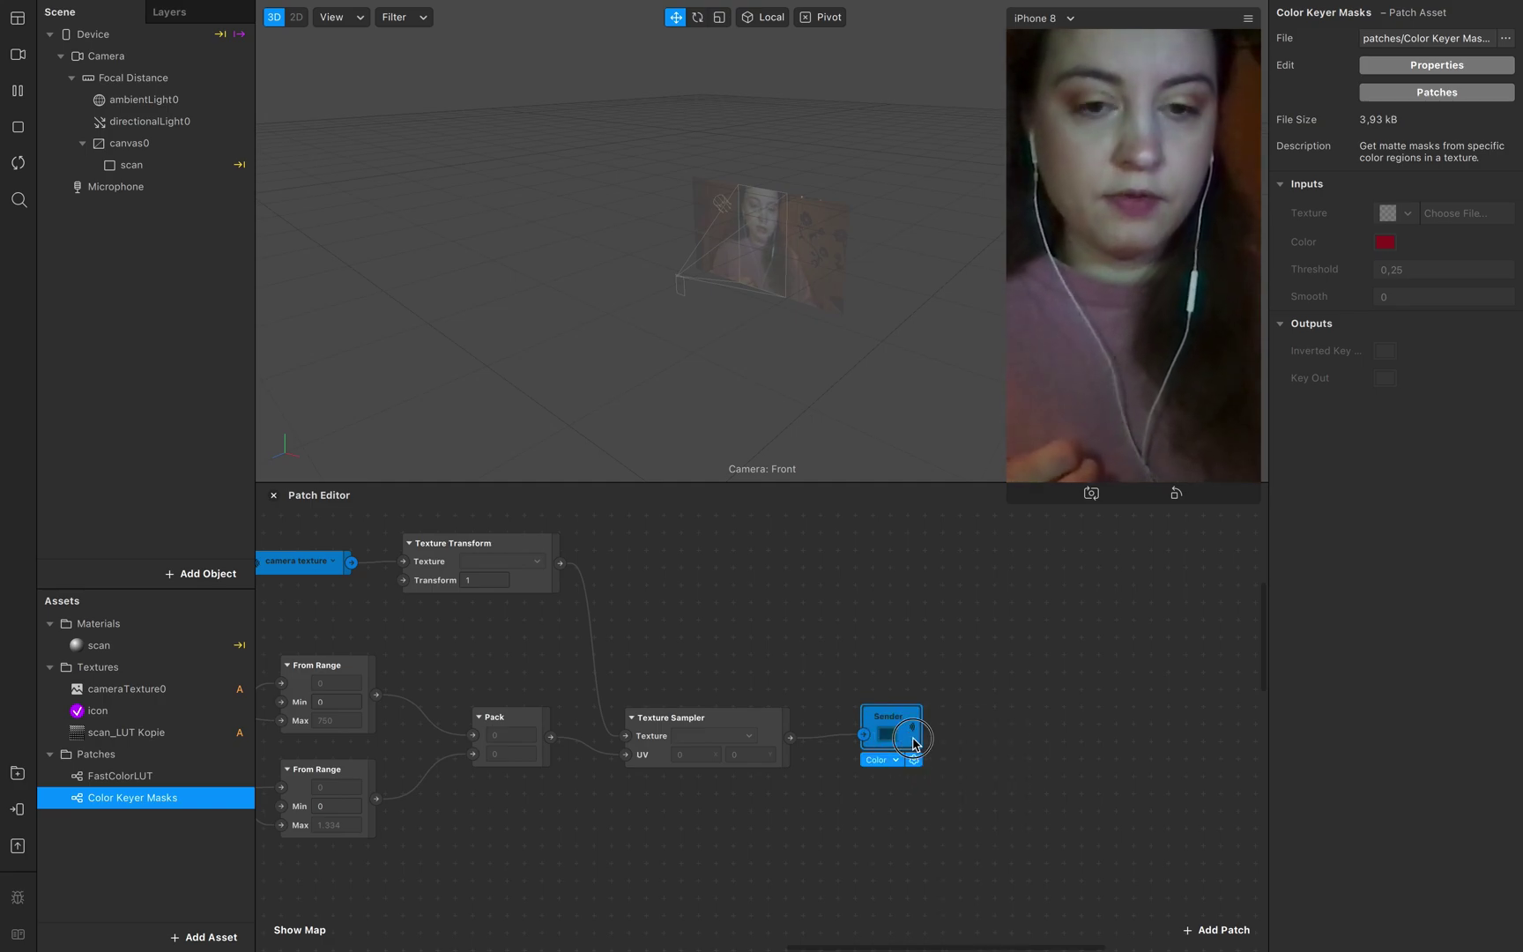
# - Rename the Sender patch beside the Texture Sampler to "key color"
pyautogui.doubleClick(897, 725)
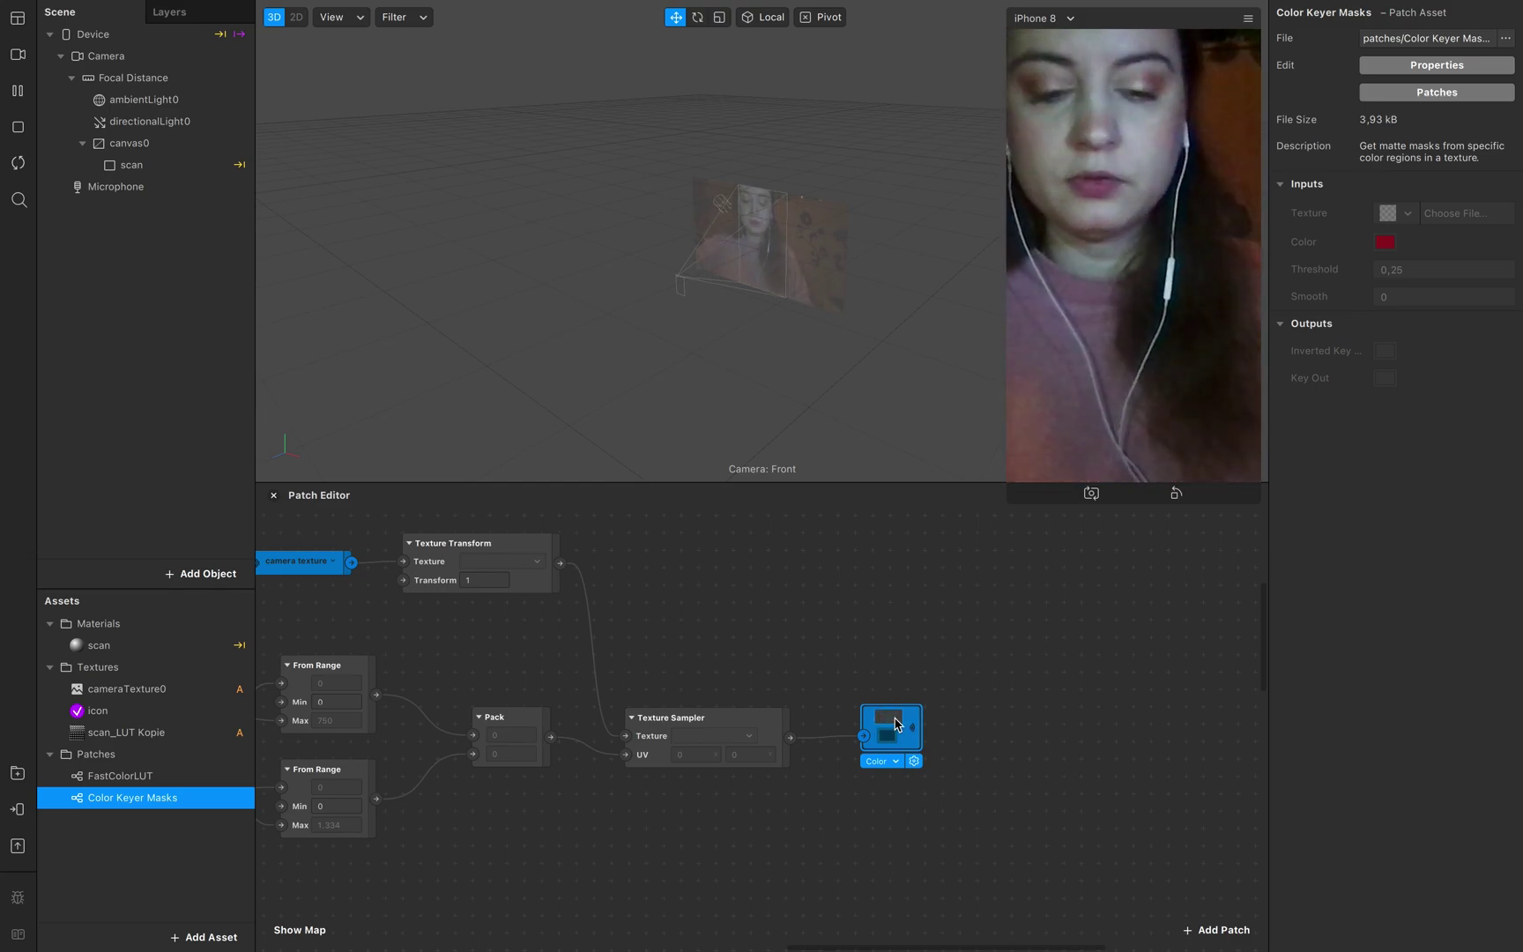
pyautogui.write('key')
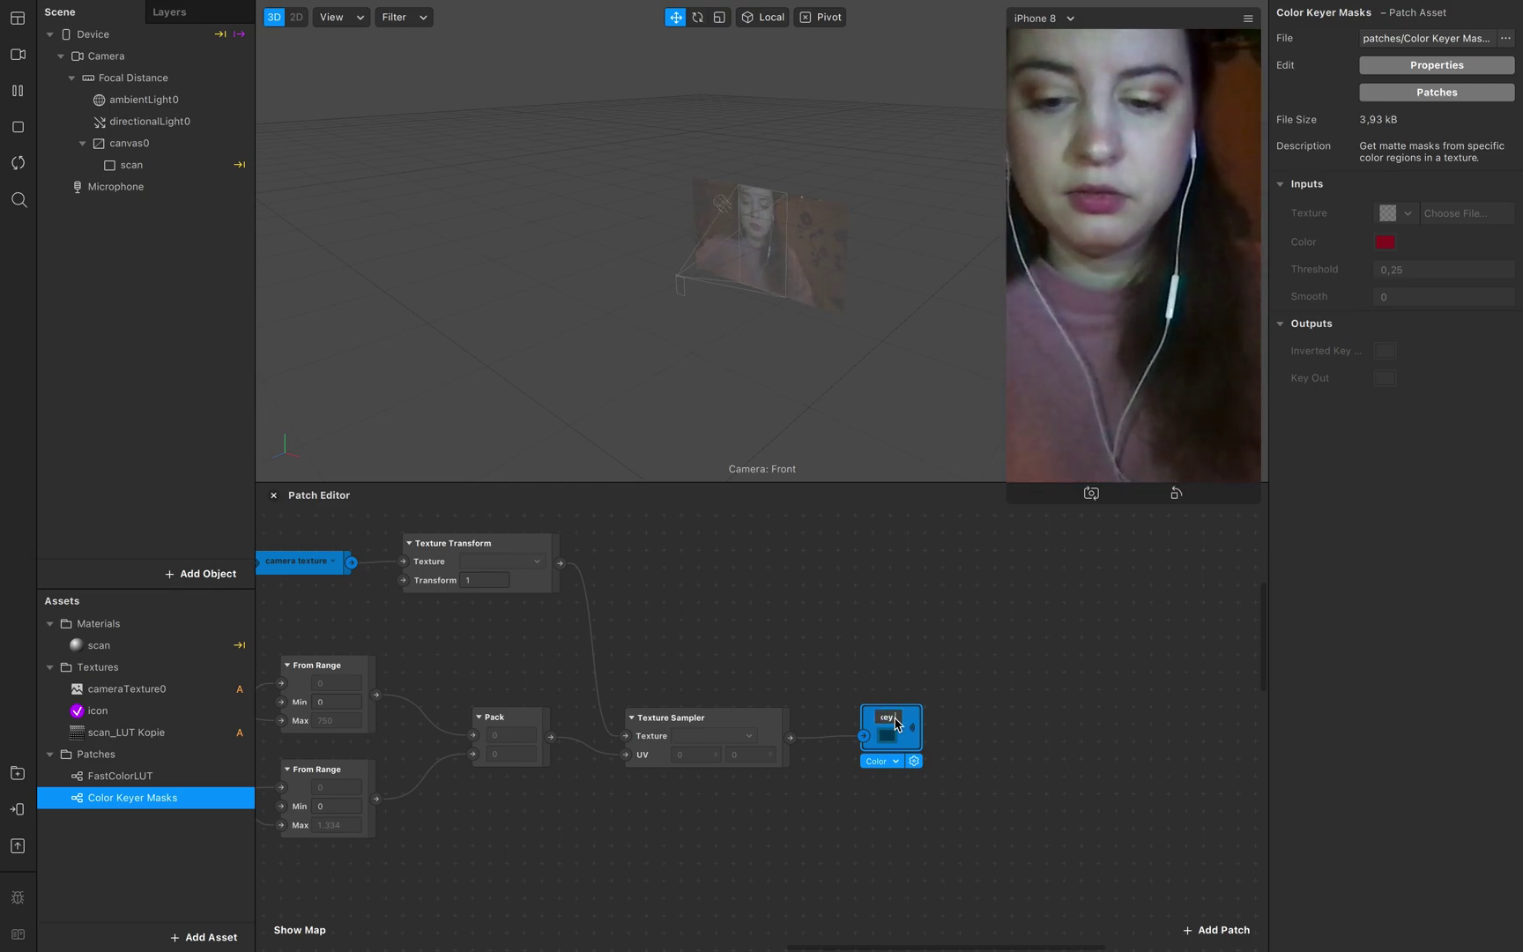
pyautogui.write('Color')
pyautogui.scroll(-9, 999, 815)
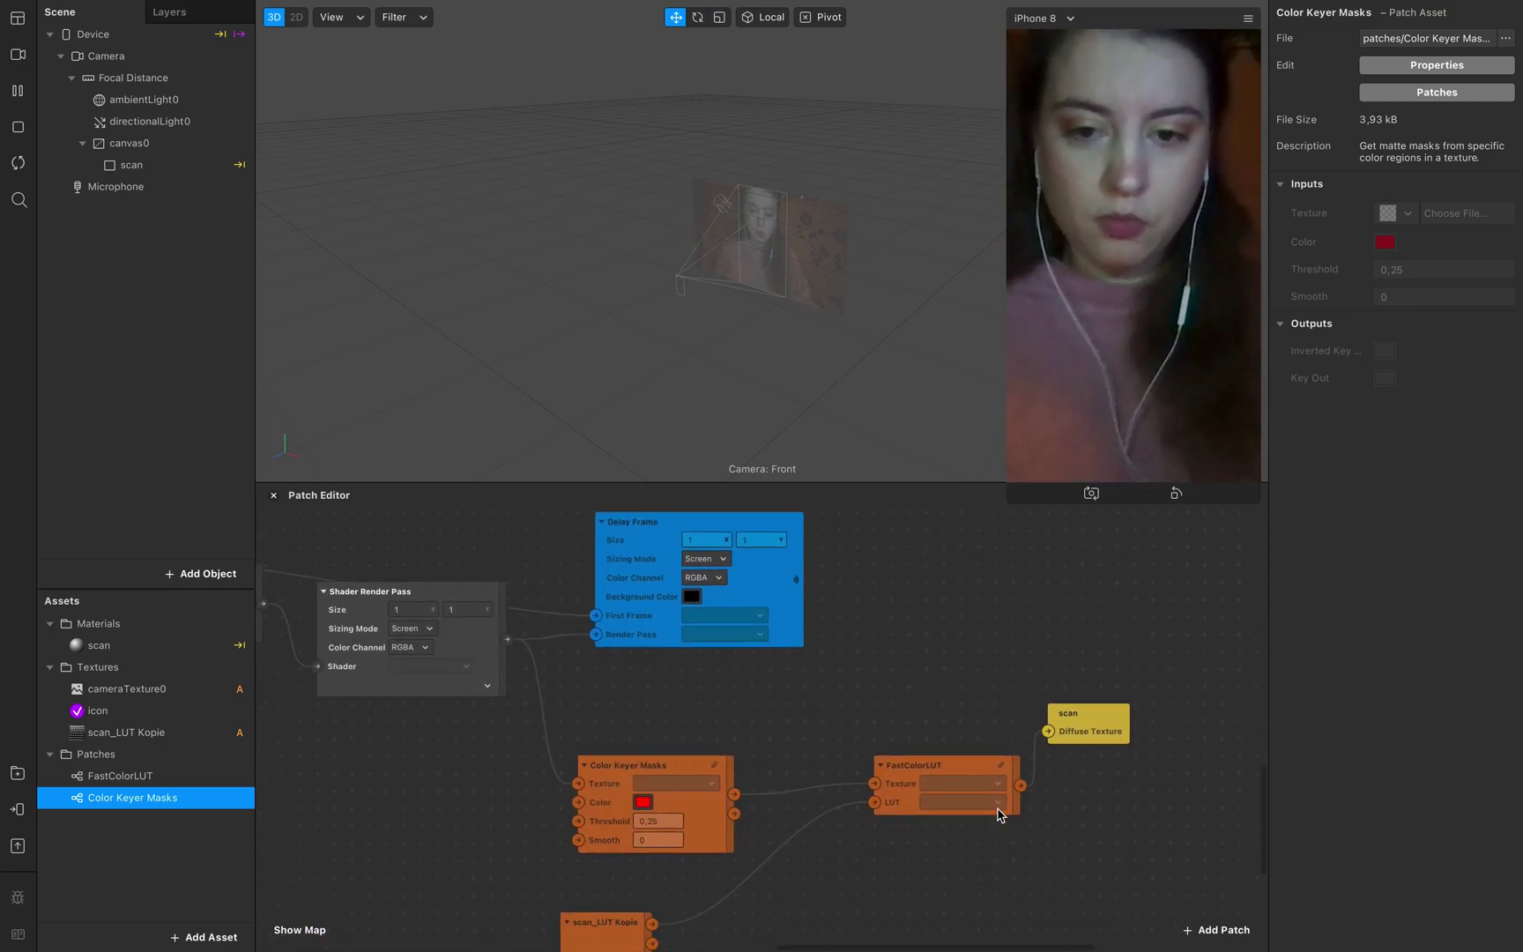
pyautogui.scroll(10, 999, 815)
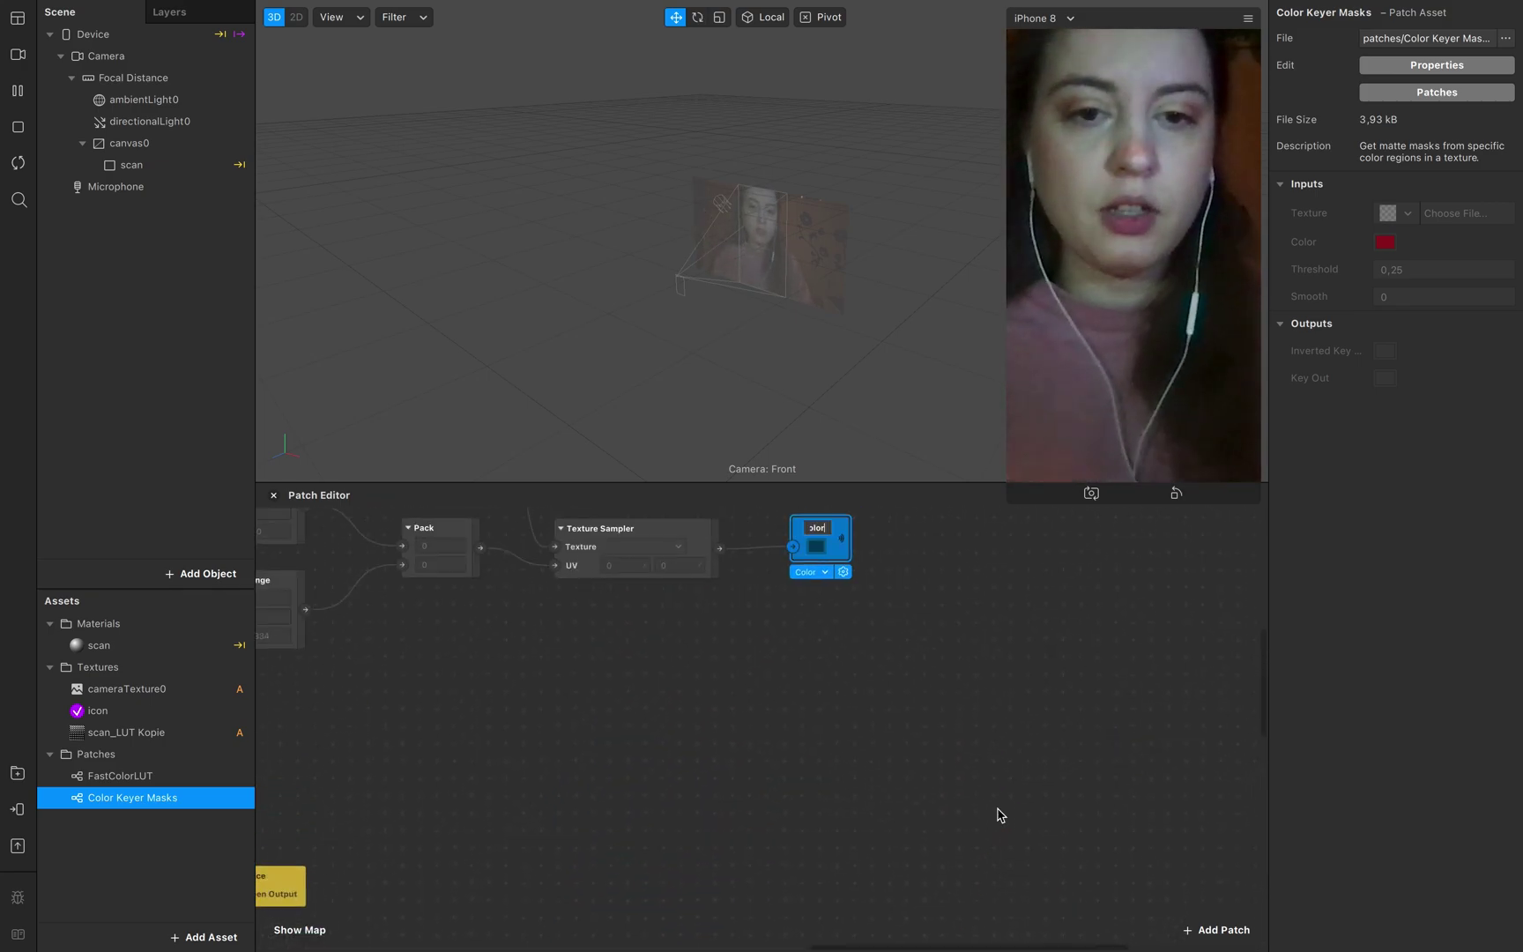
pyautogui.click(838, 663)
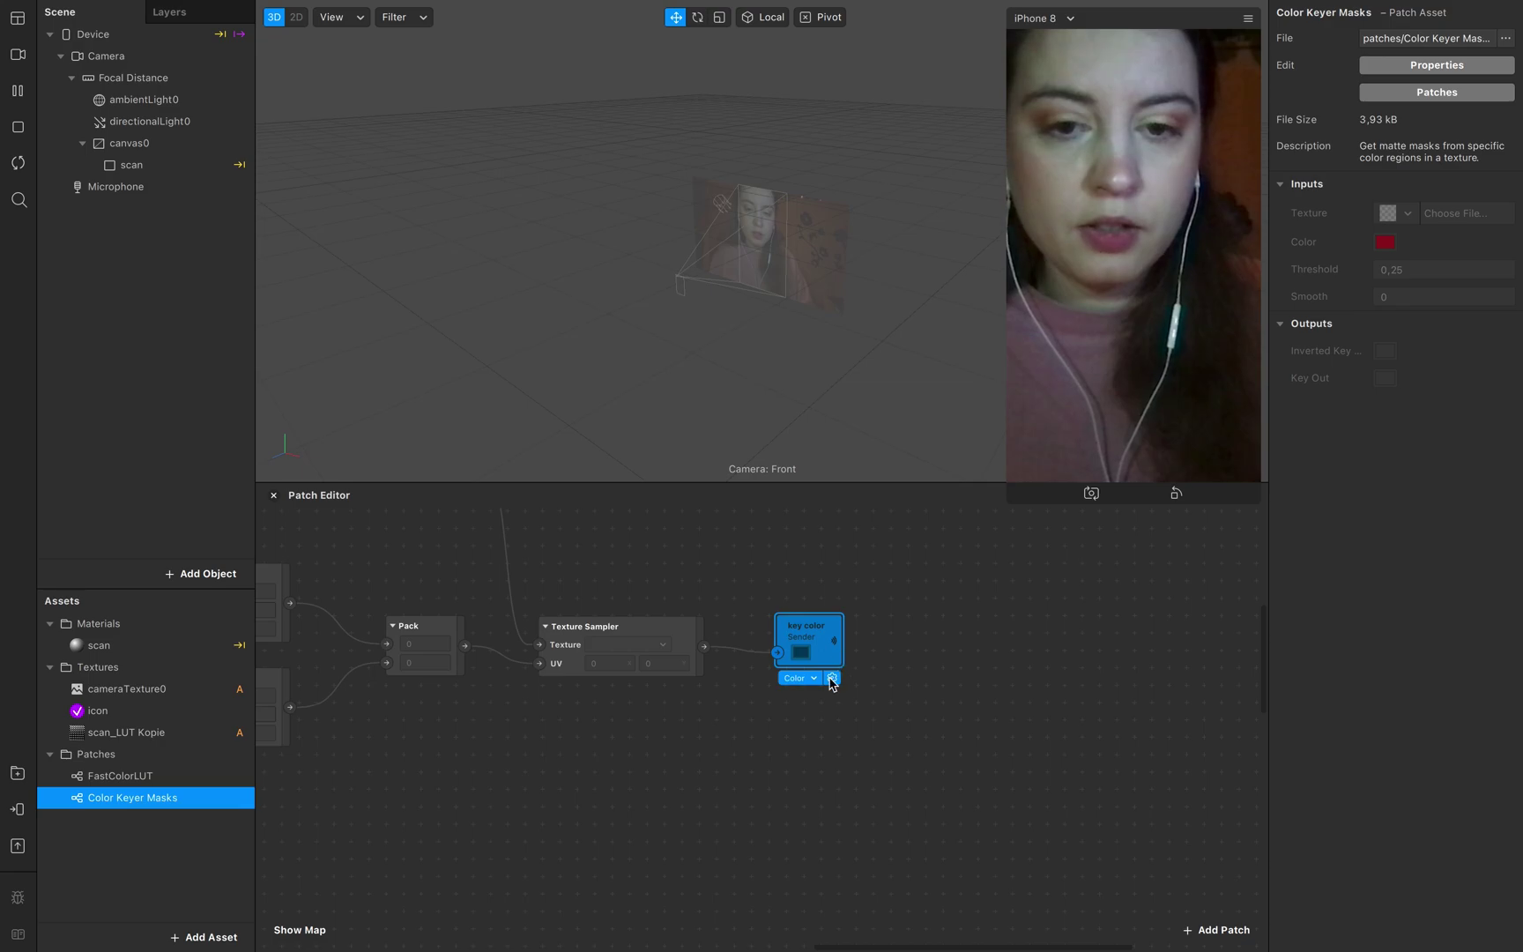
# - Create a receiver from the key color sender and move it down toward the Delay Frame sender
pyautogui.click(833, 681)
pyautogui.click(890, 771)
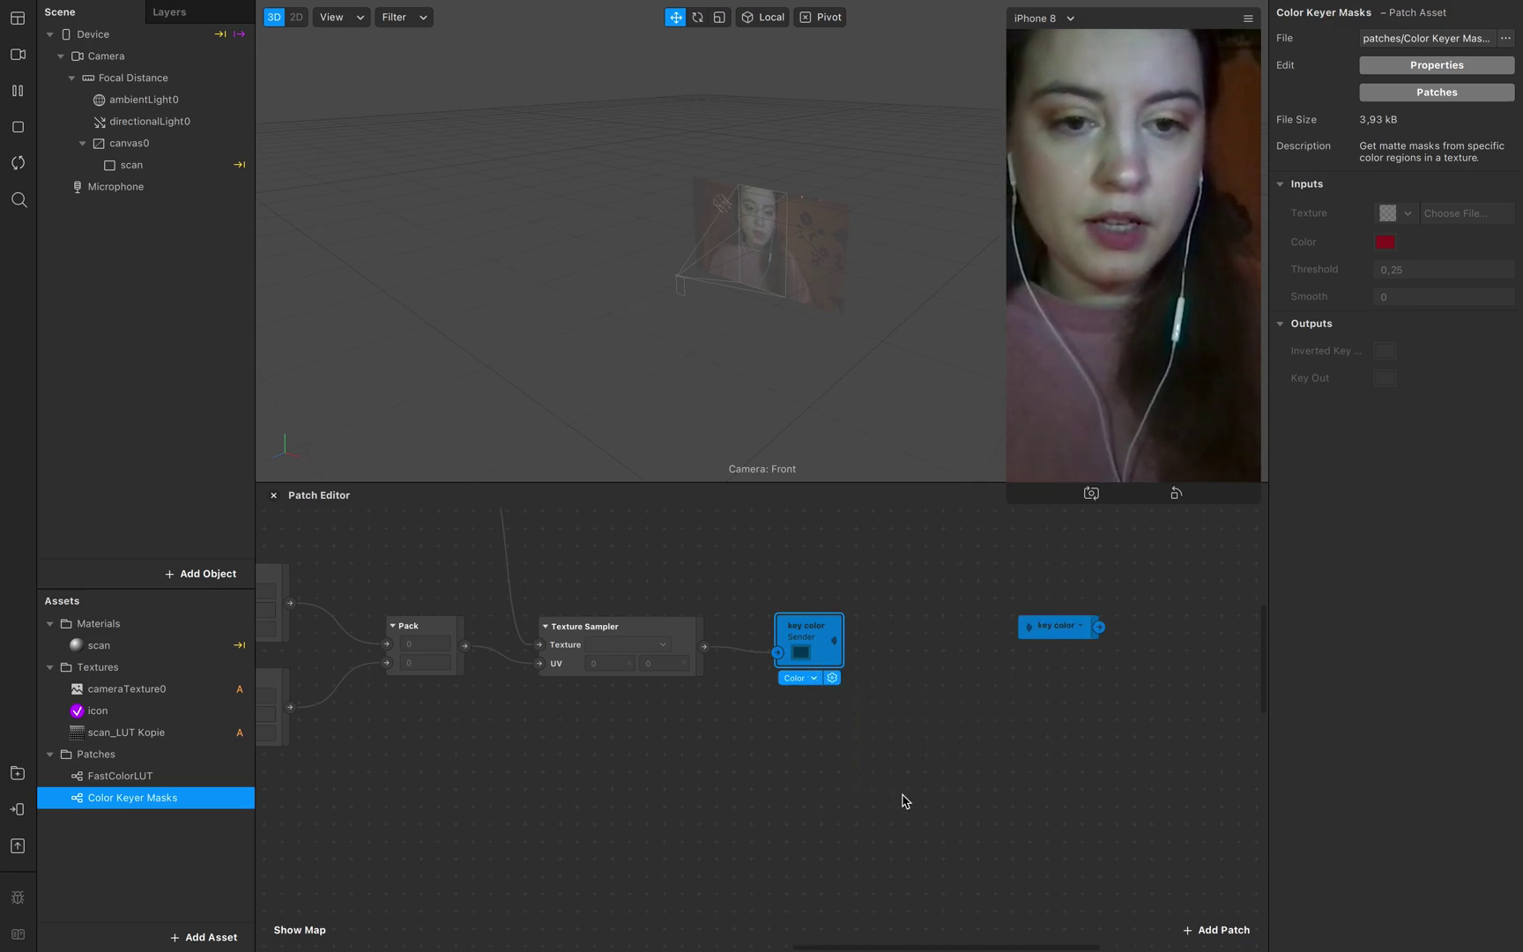
pyautogui.moveTo(1066, 633); pyautogui.dragTo(784, 893)
pyautogui.scroll(-5, 793, 838)
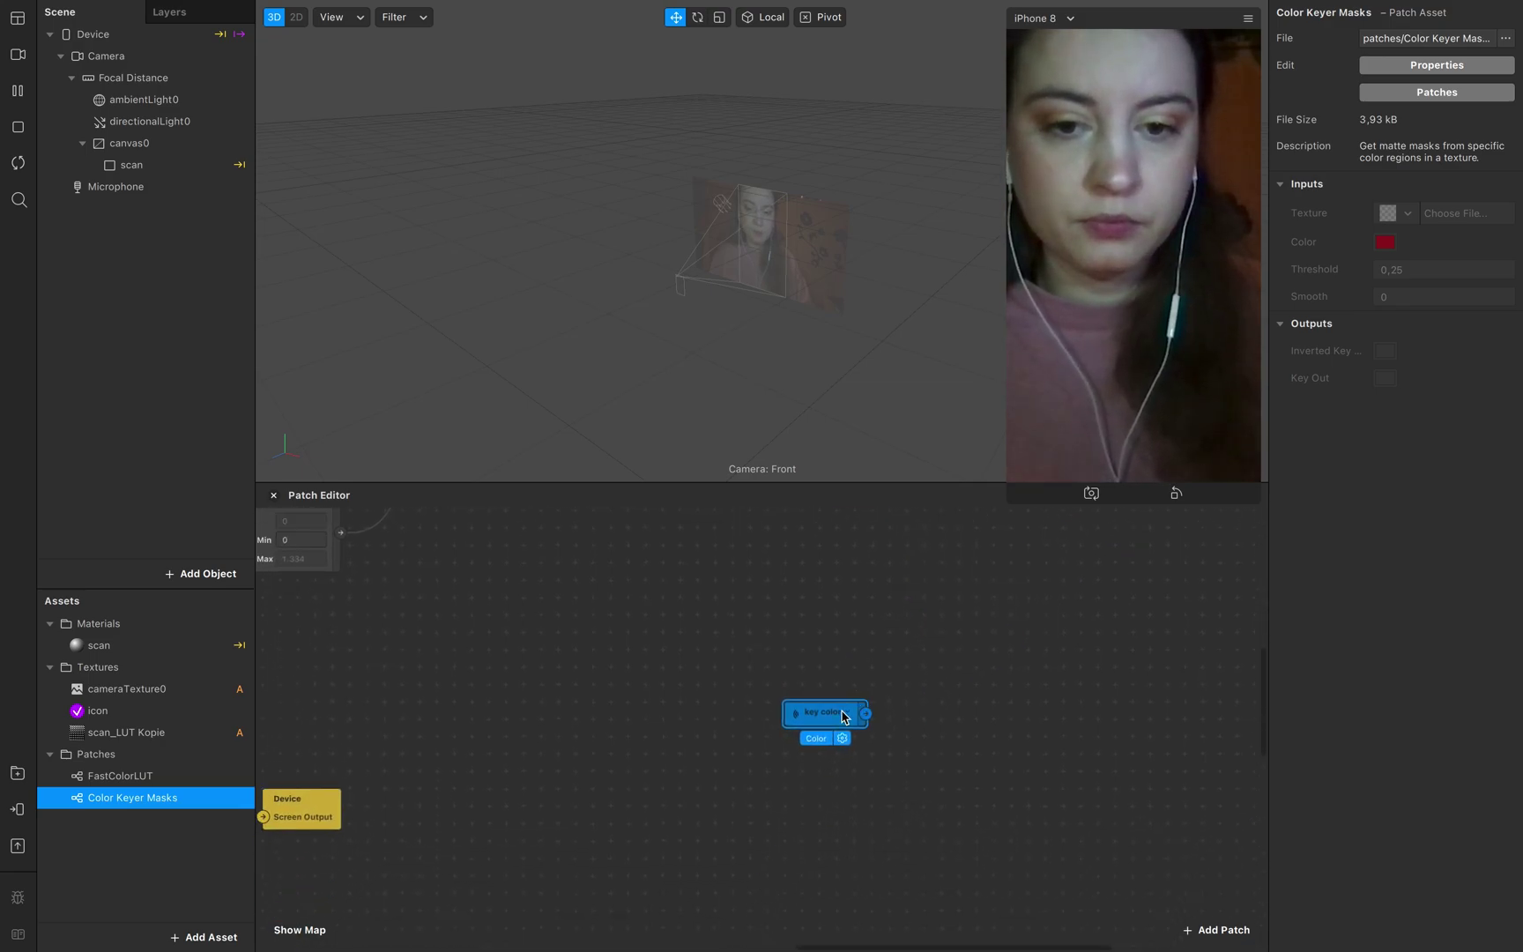
pyautogui.moveTo(843, 716); pyautogui.dragTo(699, 857)
# - Place the key color receiver beside the Color Keyer Masks patch and connect it to the Color input
pyautogui.scroll(-10, 699, 857)
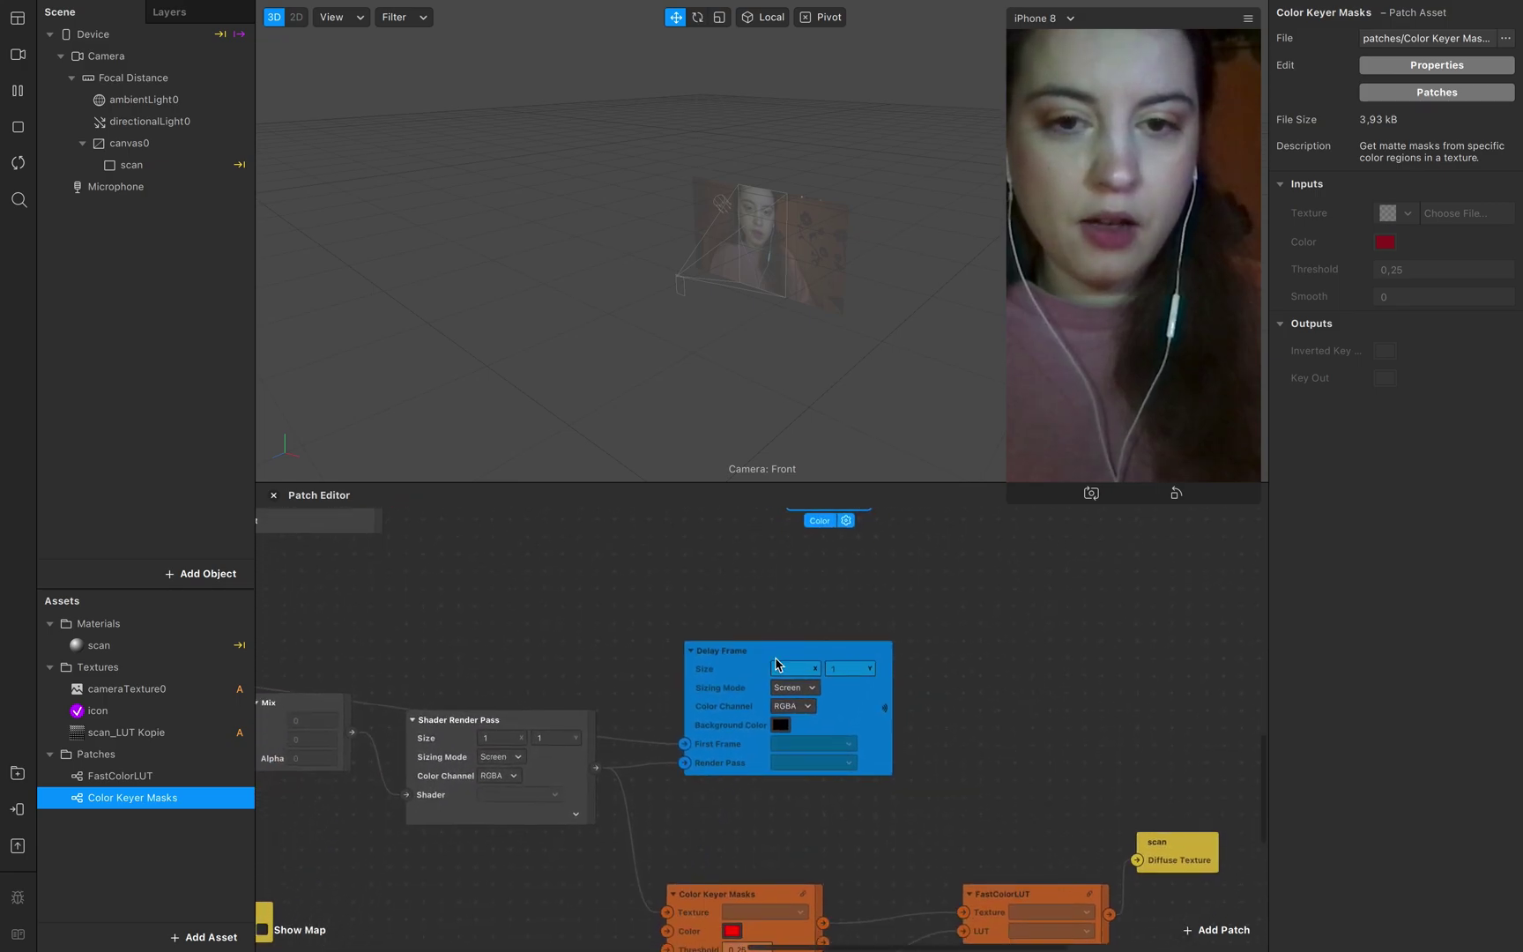
pyautogui.scroll(2, 785, 656)
pyautogui.moveTo(830, 558); pyautogui.dragTo(820, 592, button='middle')
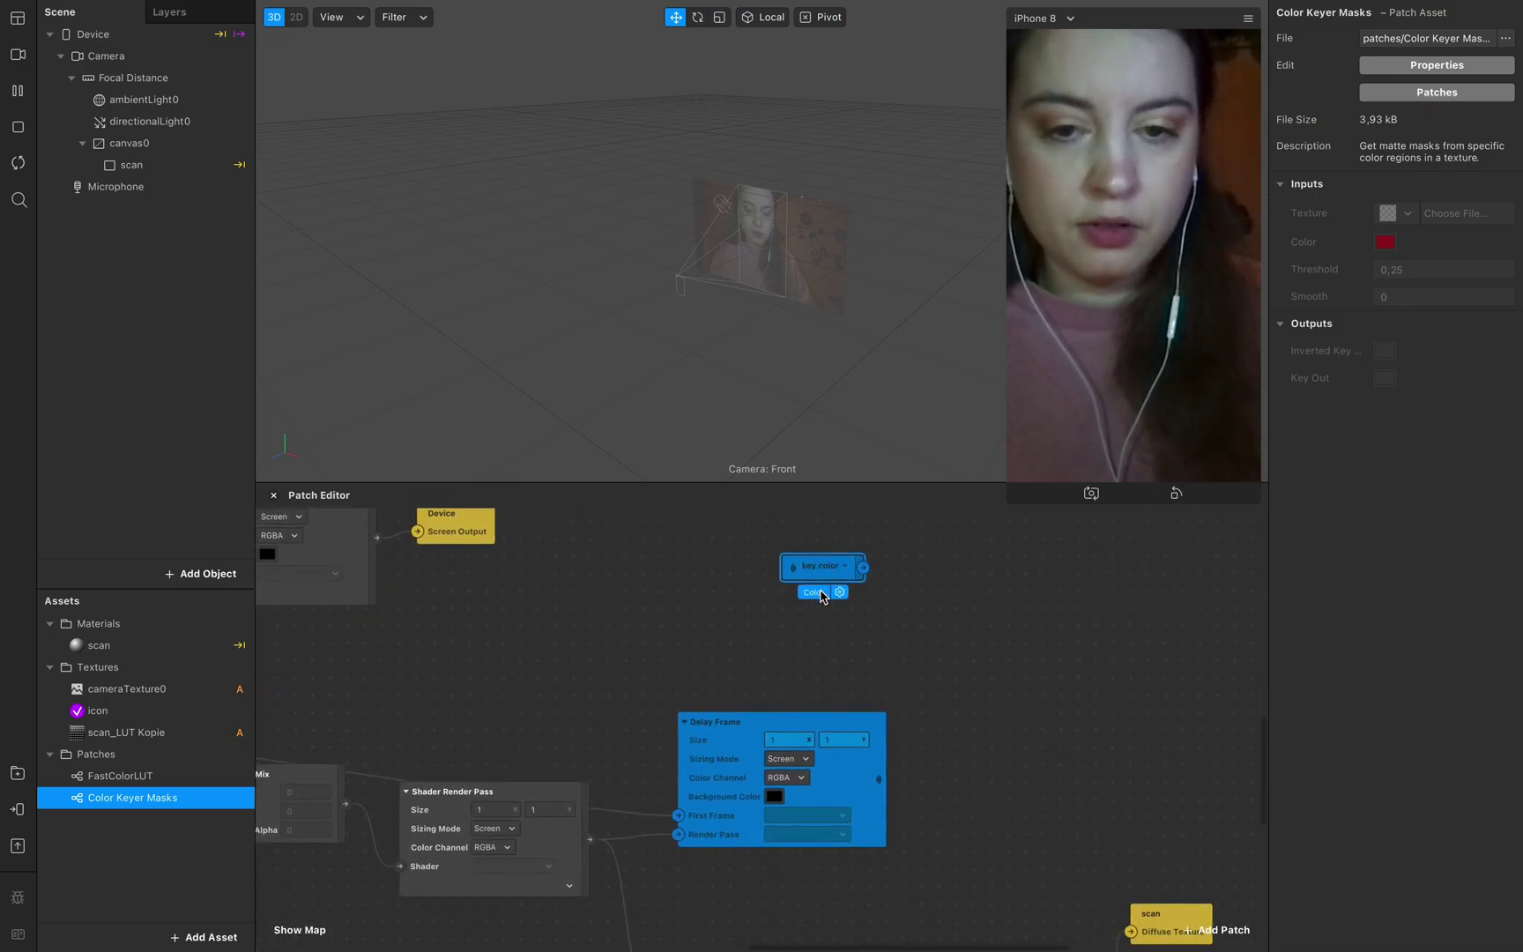
pyautogui.moveTo(830, 569); pyautogui.dragTo(642, 886)
pyautogui.scroll(-10, 646, 867)
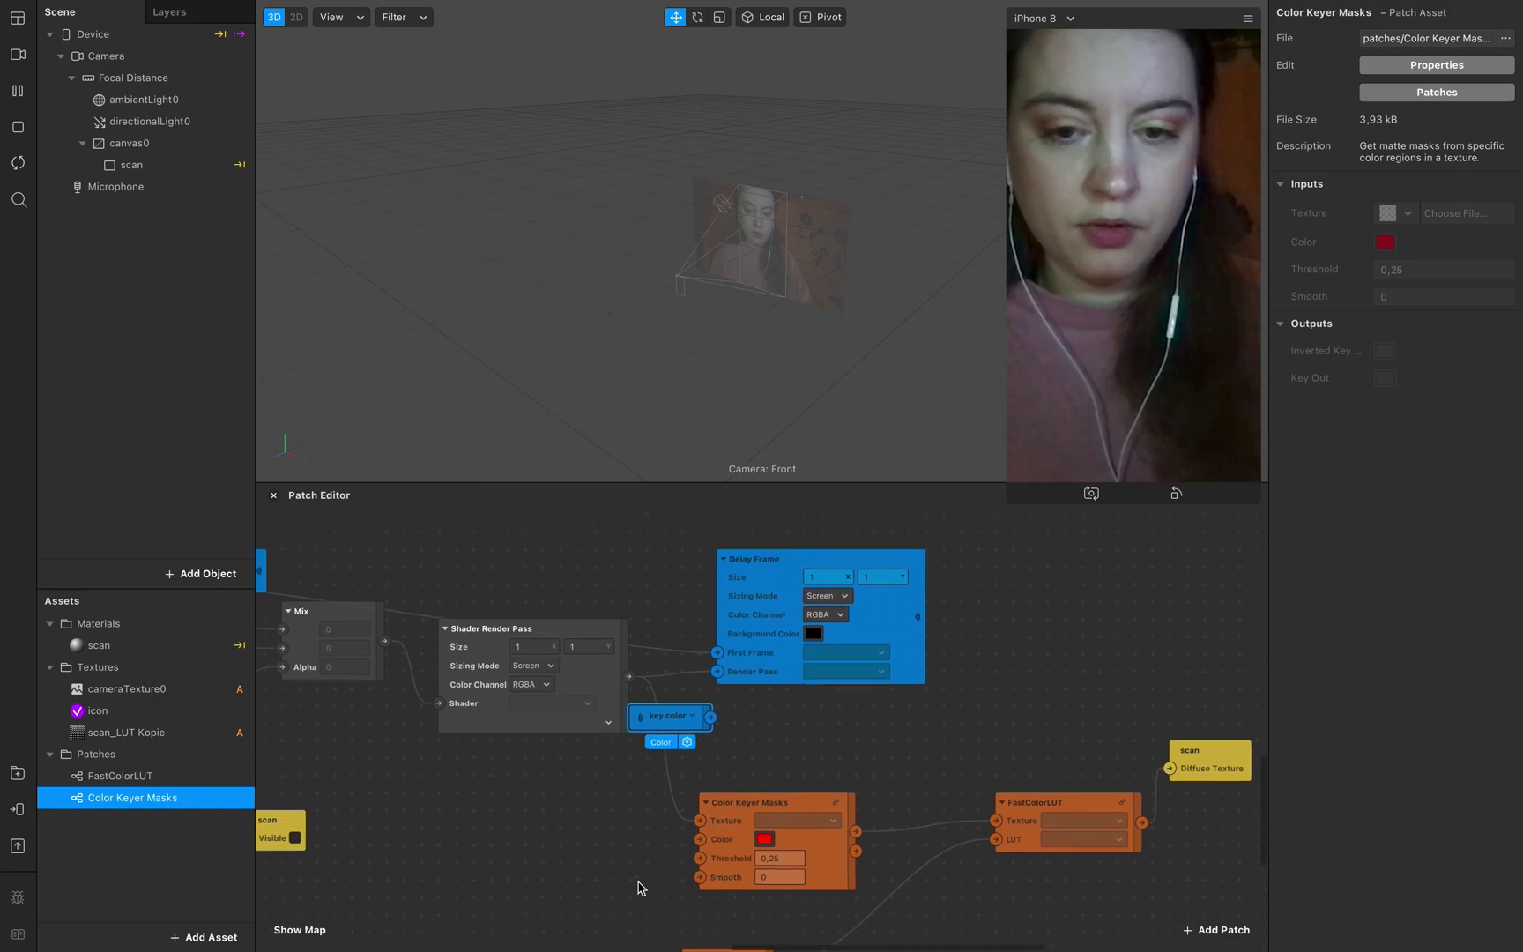
pyautogui.moveTo(696, 674)
pyautogui.mouseDown(button='middle')
pyautogui.moveTo(669, 747)
pyautogui.moveTo(724, 676)
pyautogui.mouseUp(button='middle')
pyautogui.moveTo(718, 699); pyautogui.dragTo(737, 801)
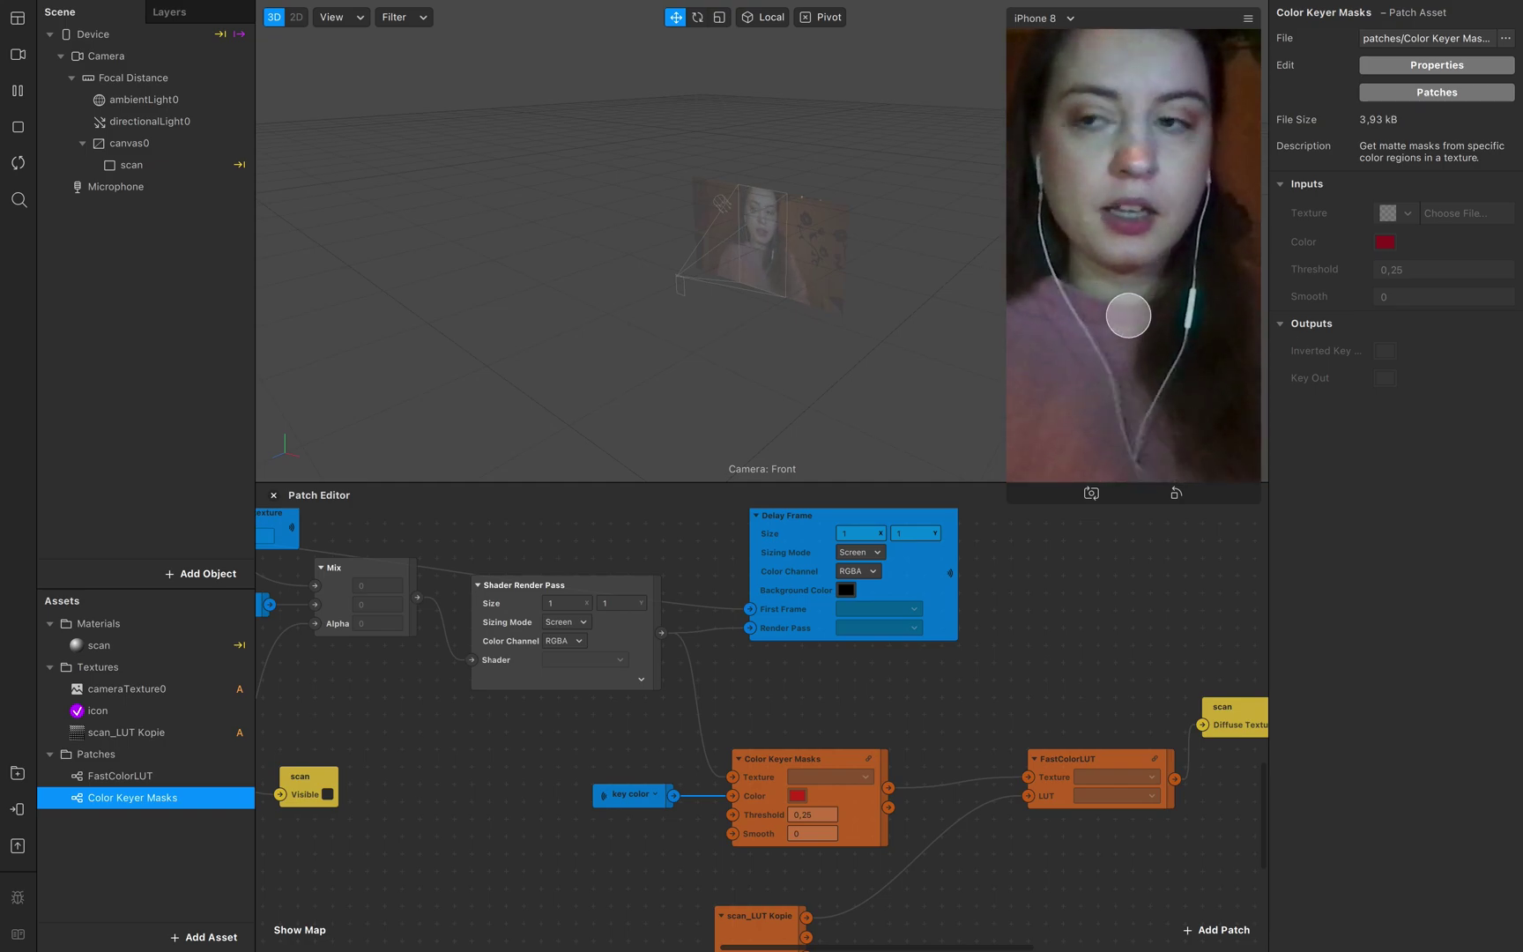
# - Tap the simulated phone screen to test the color keying at the tap position
pyautogui.click(1210, 334)
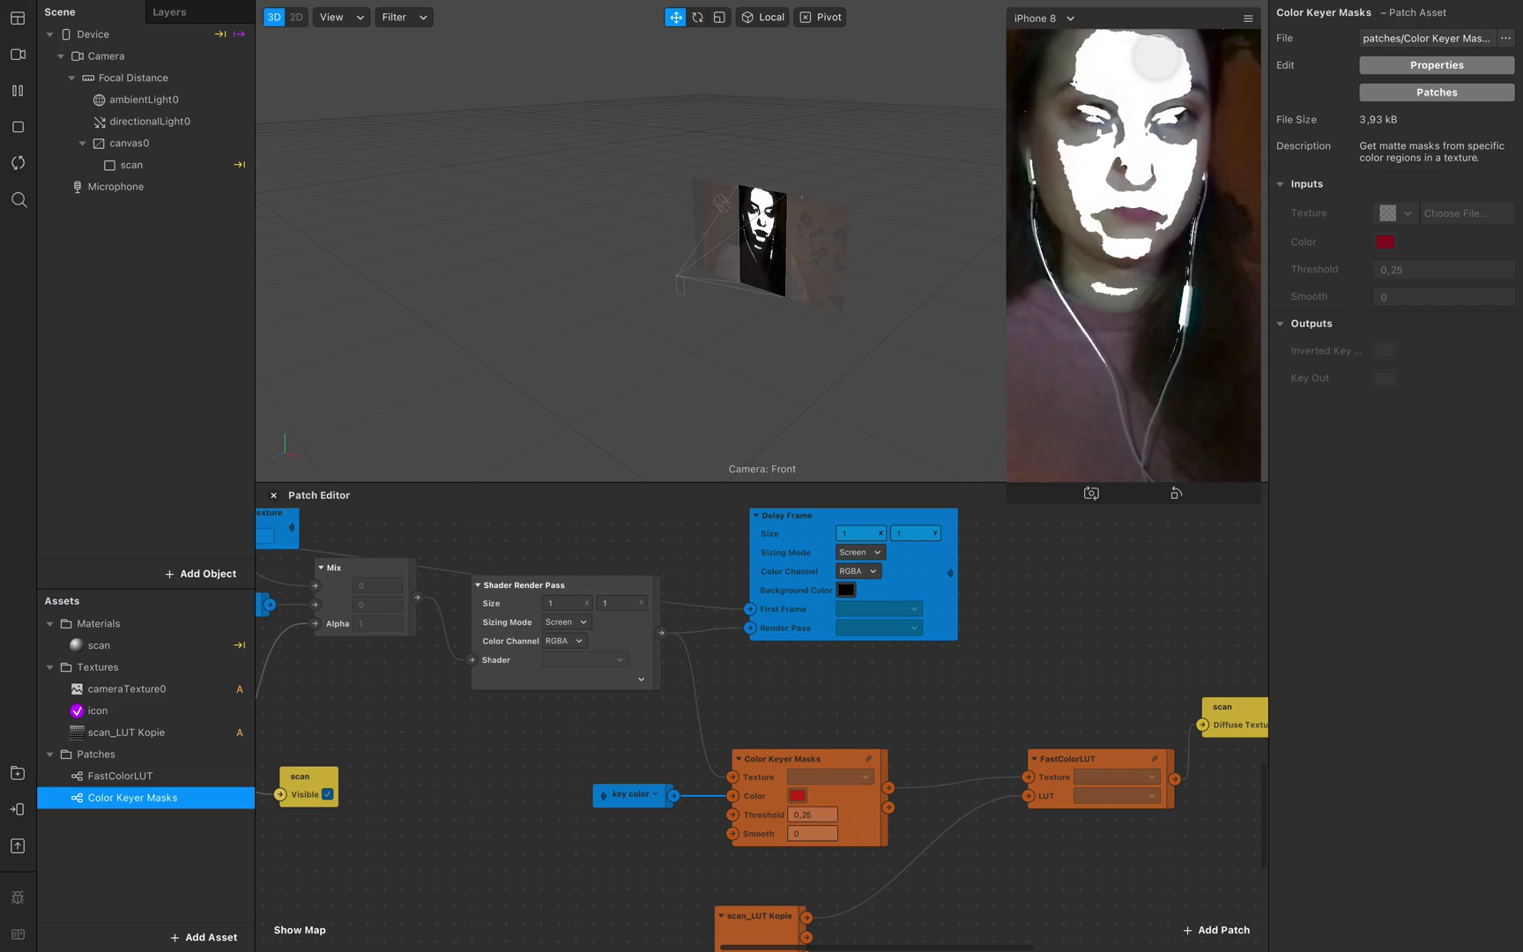
# - Delete the camera texture receiver feeding the Texture Transform patch and close the Console
pyautogui.scroll(10, 888, 675)
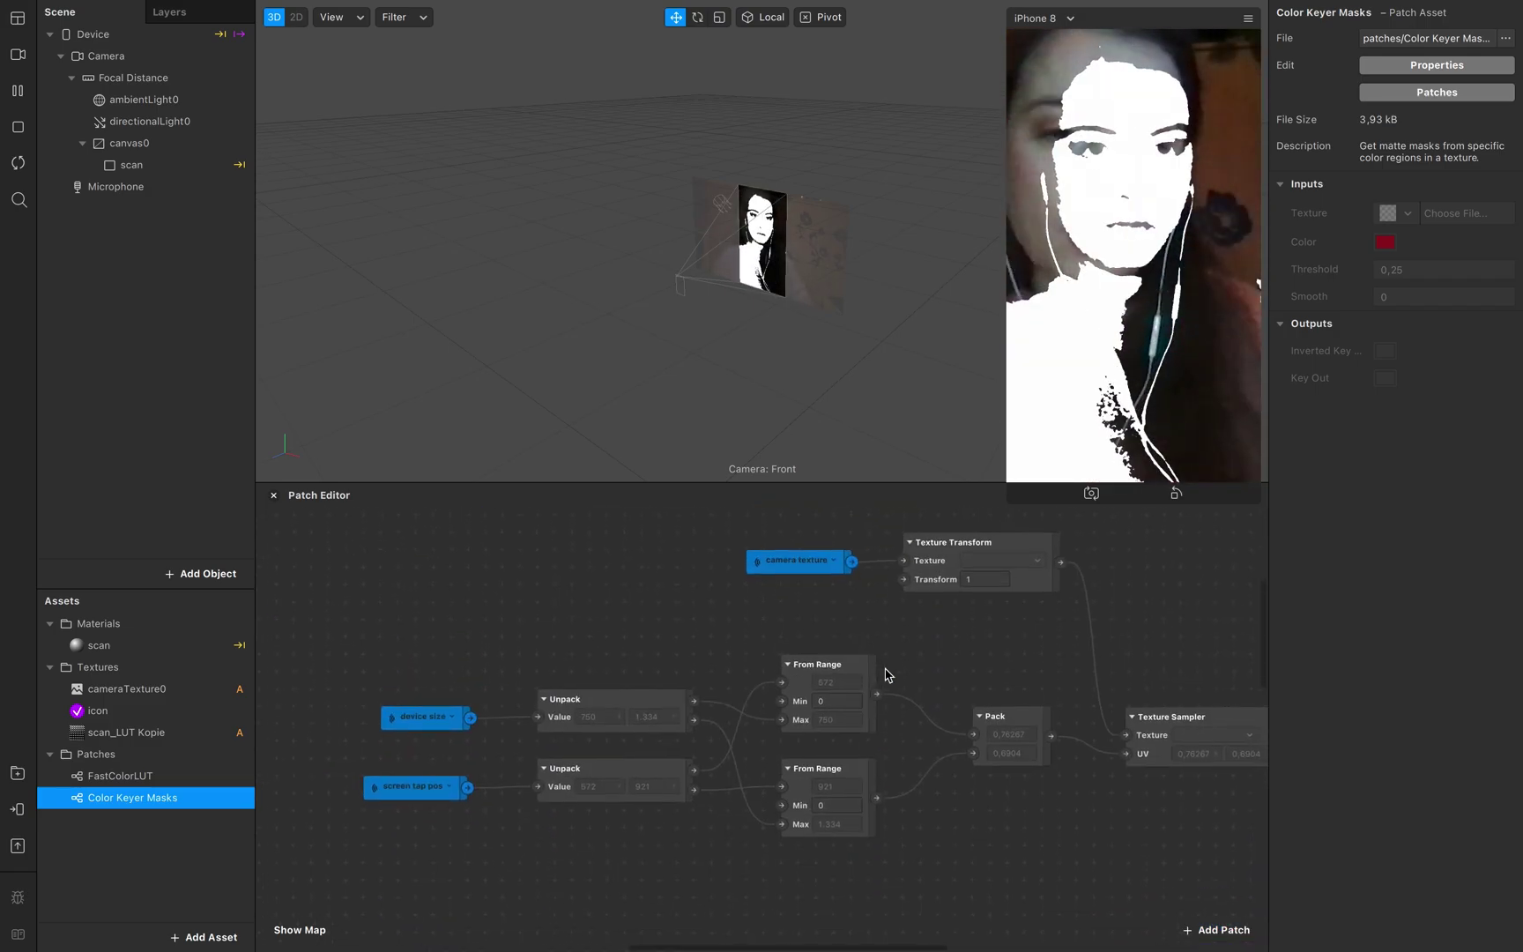
pyautogui.scroll(5, 888, 675)
pyautogui.hscroll(4, 888, 675)
pyautogui.click(720, 683)
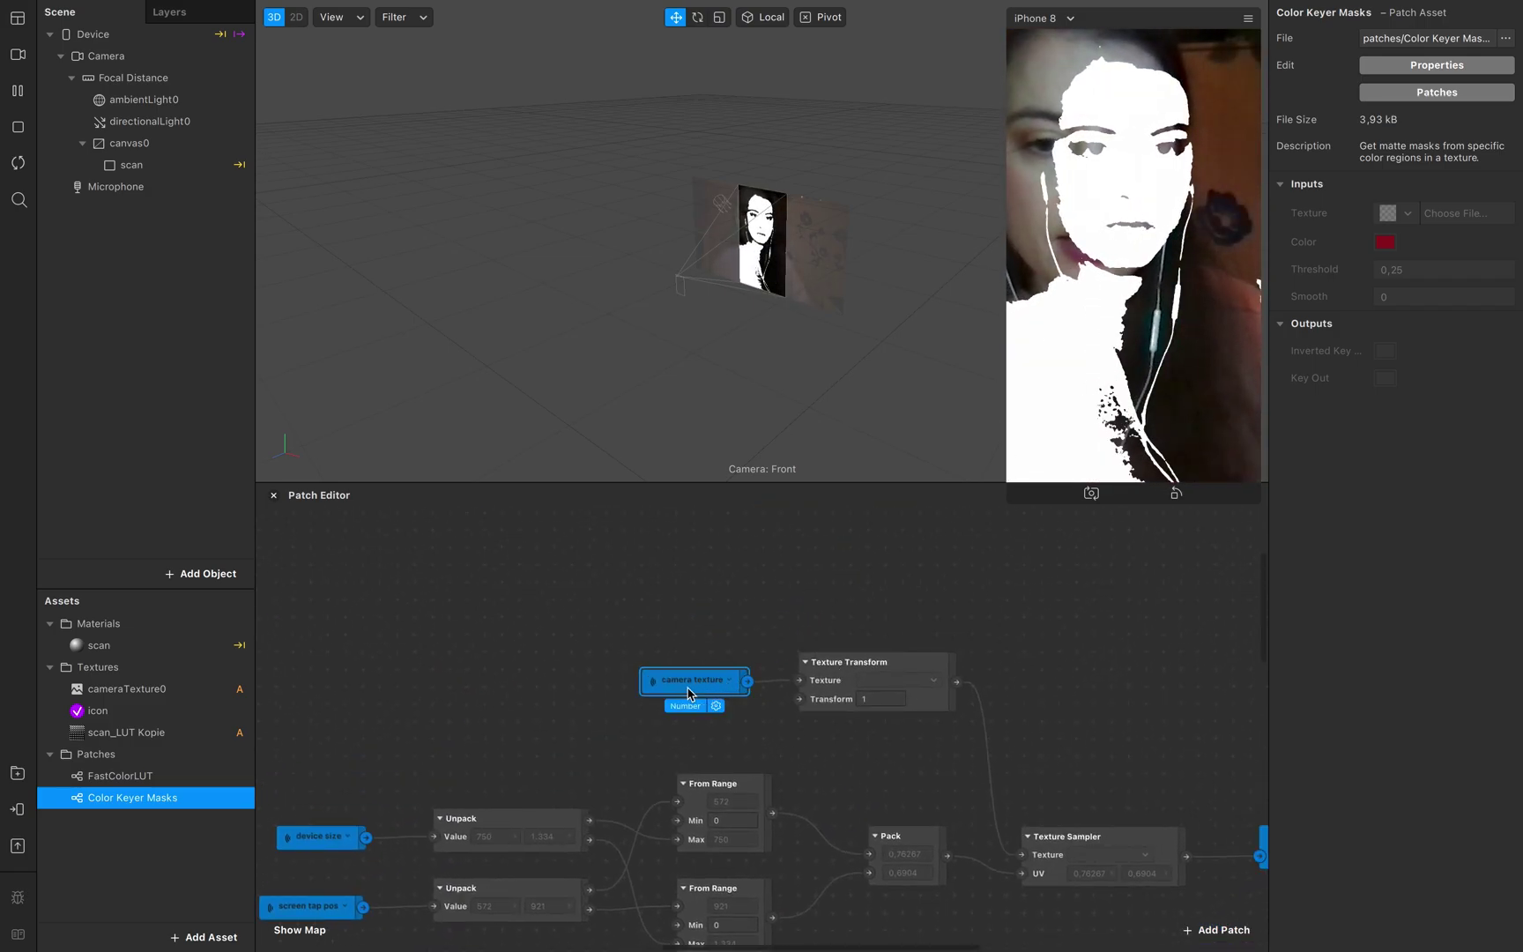
pyautogui.press('Delete')
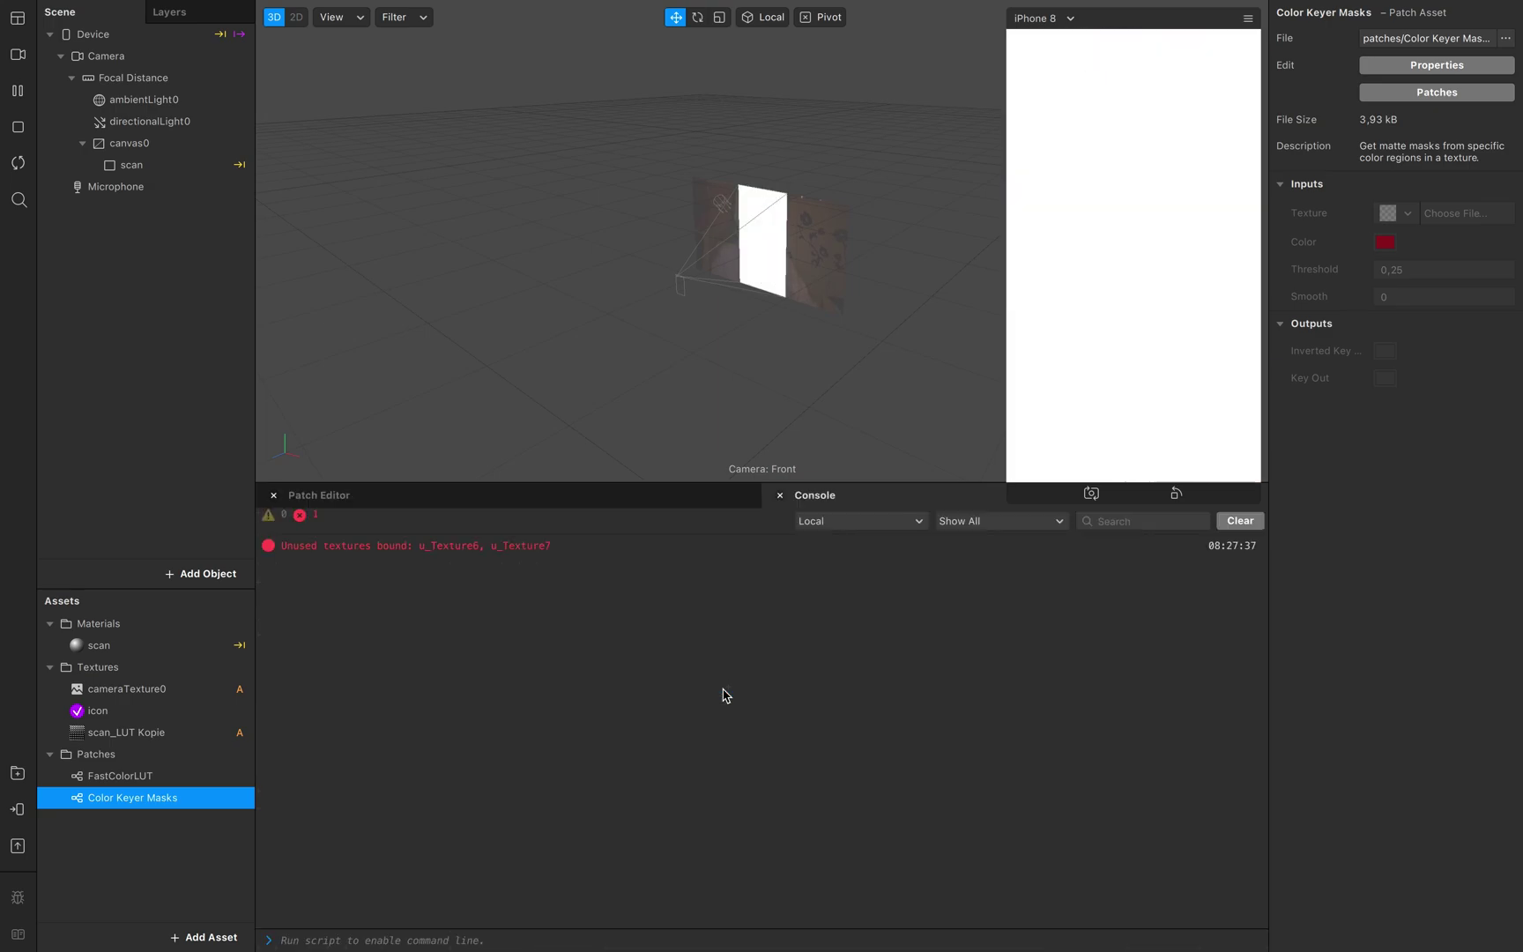
pyautogui.click(779, 495)
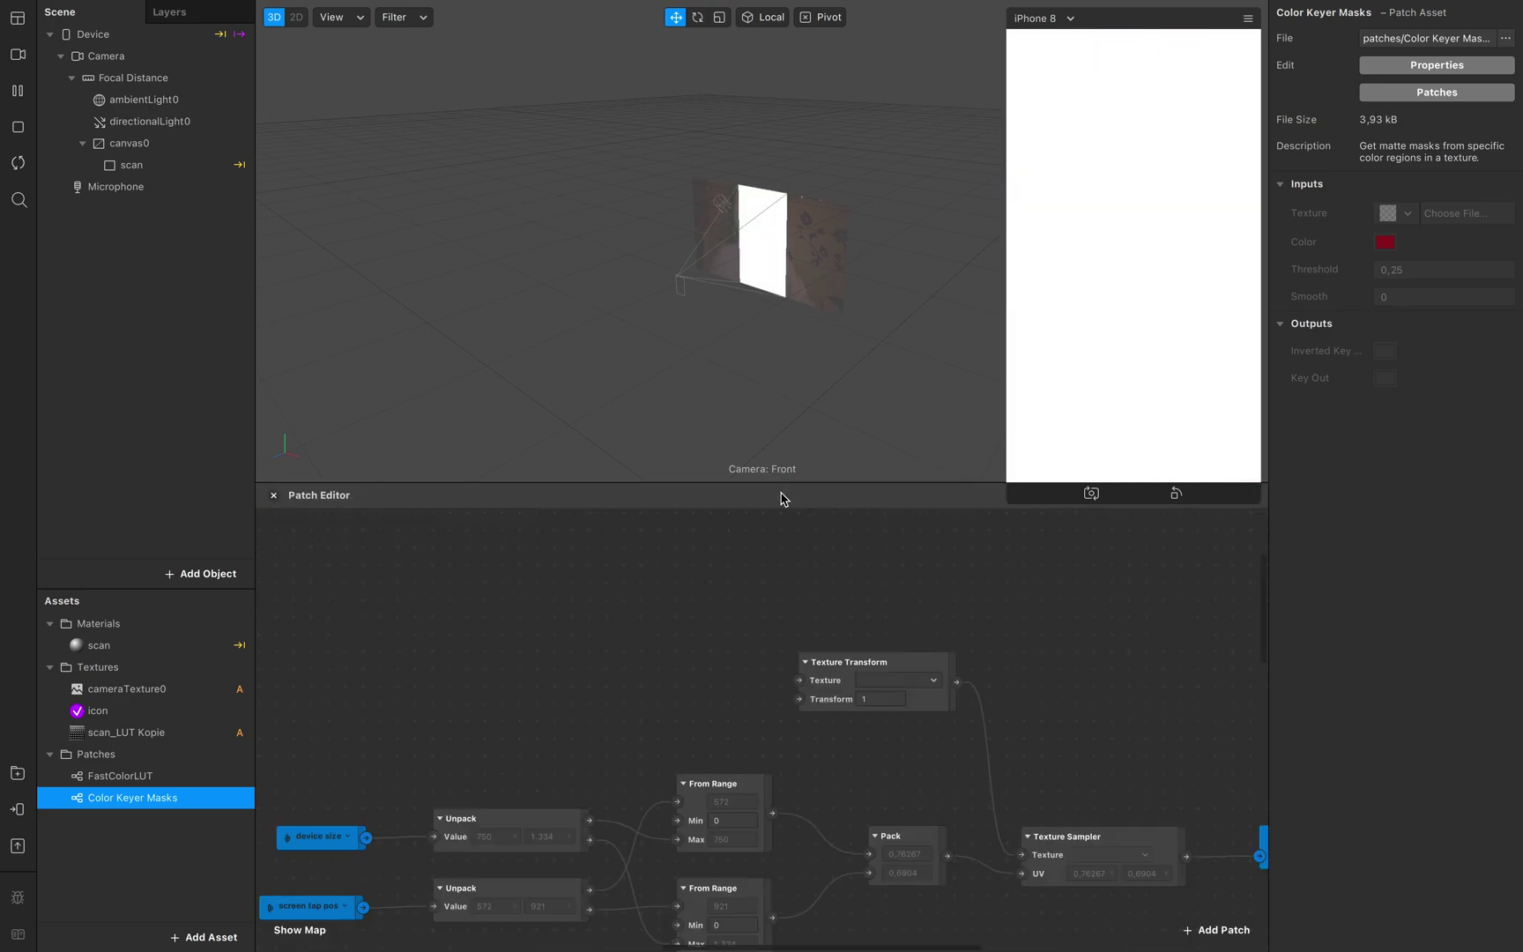
# - Add a Sender patch connected to the Texture output of the Shader Render Pass
pyautogui.scroll(-5, 728, 716)
pyautogui.scroll(-5, 728, 716)
pyautogui.hscroll(1, 907, 703)
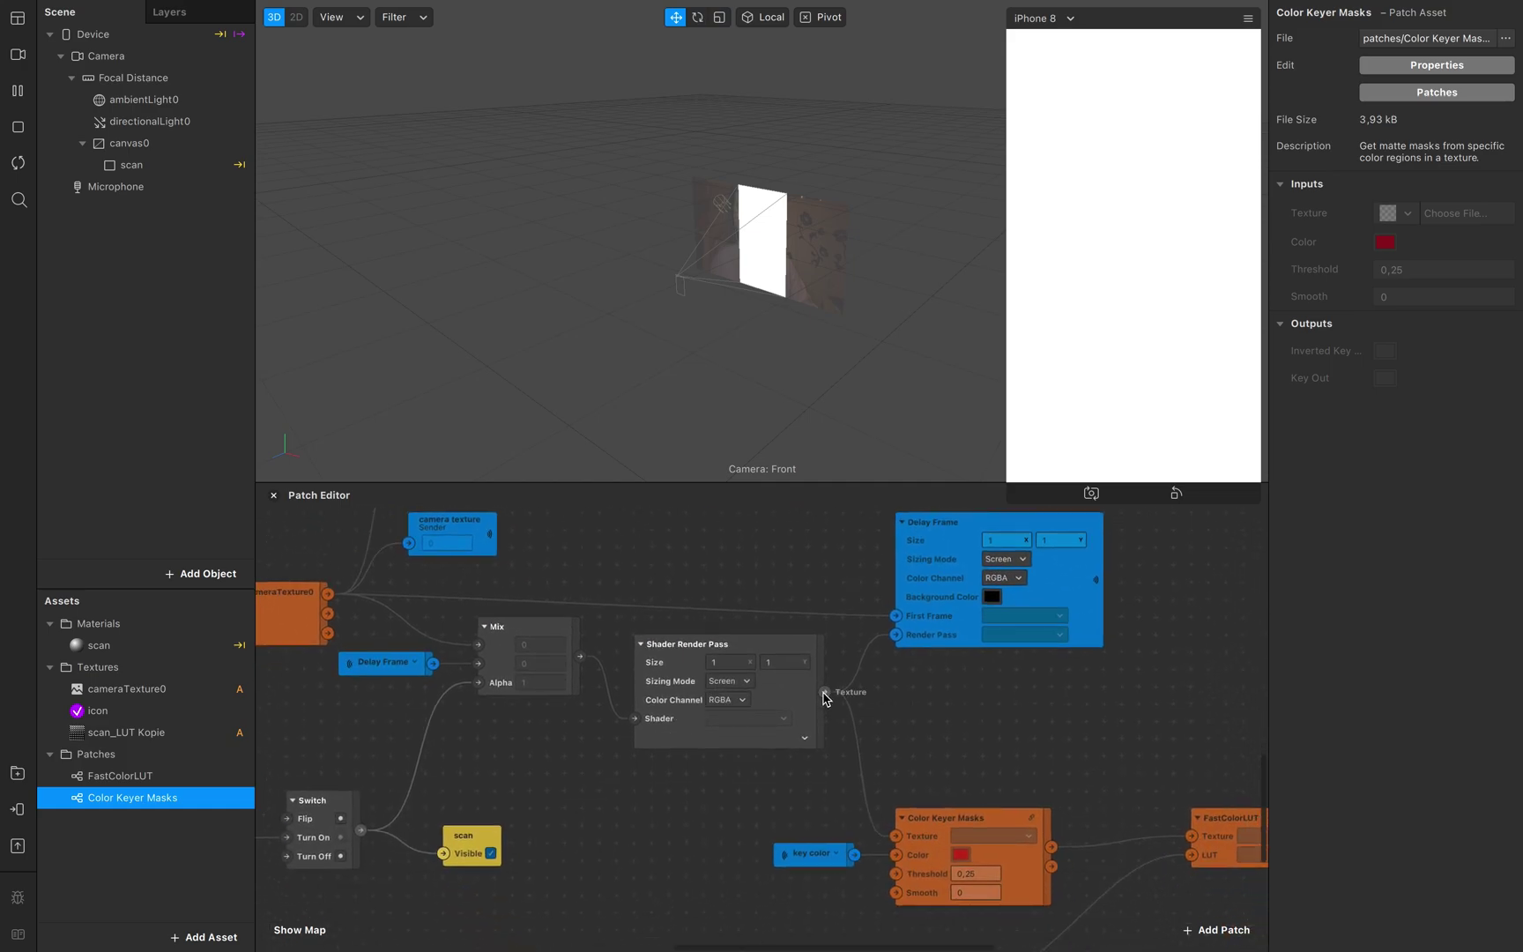
pyautogui.doubleClick(886, 699)
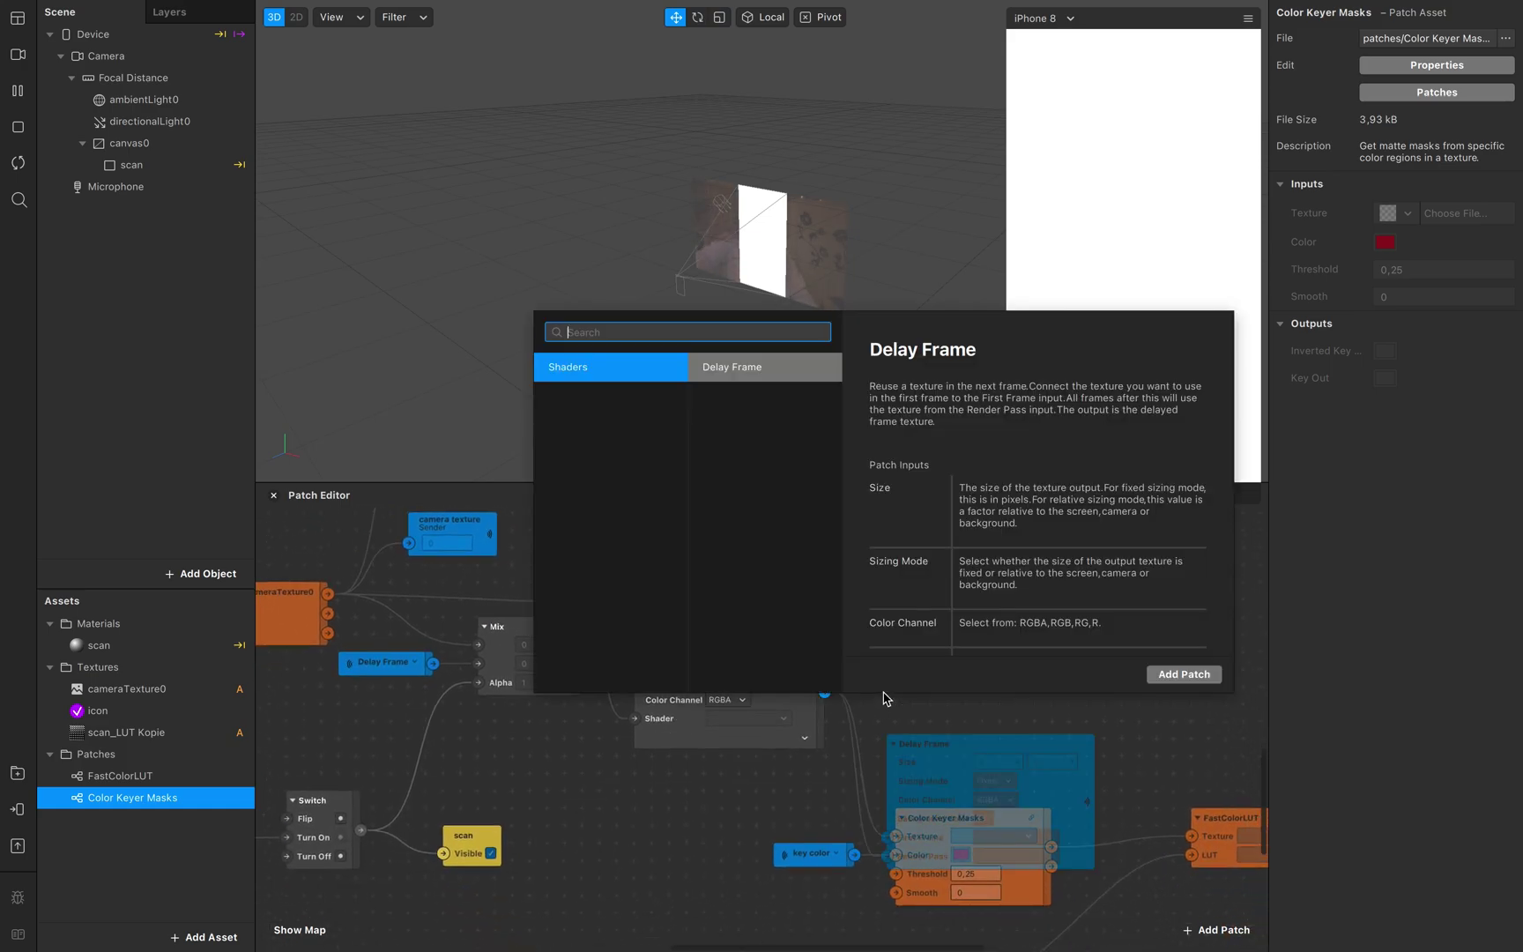
pyautogui.write('swebn')
pyautogui.press('BackSpace')
pyautogui.press('BackSpace')
pyautogui.press('BackSpace')
pyautogui.write('ender')
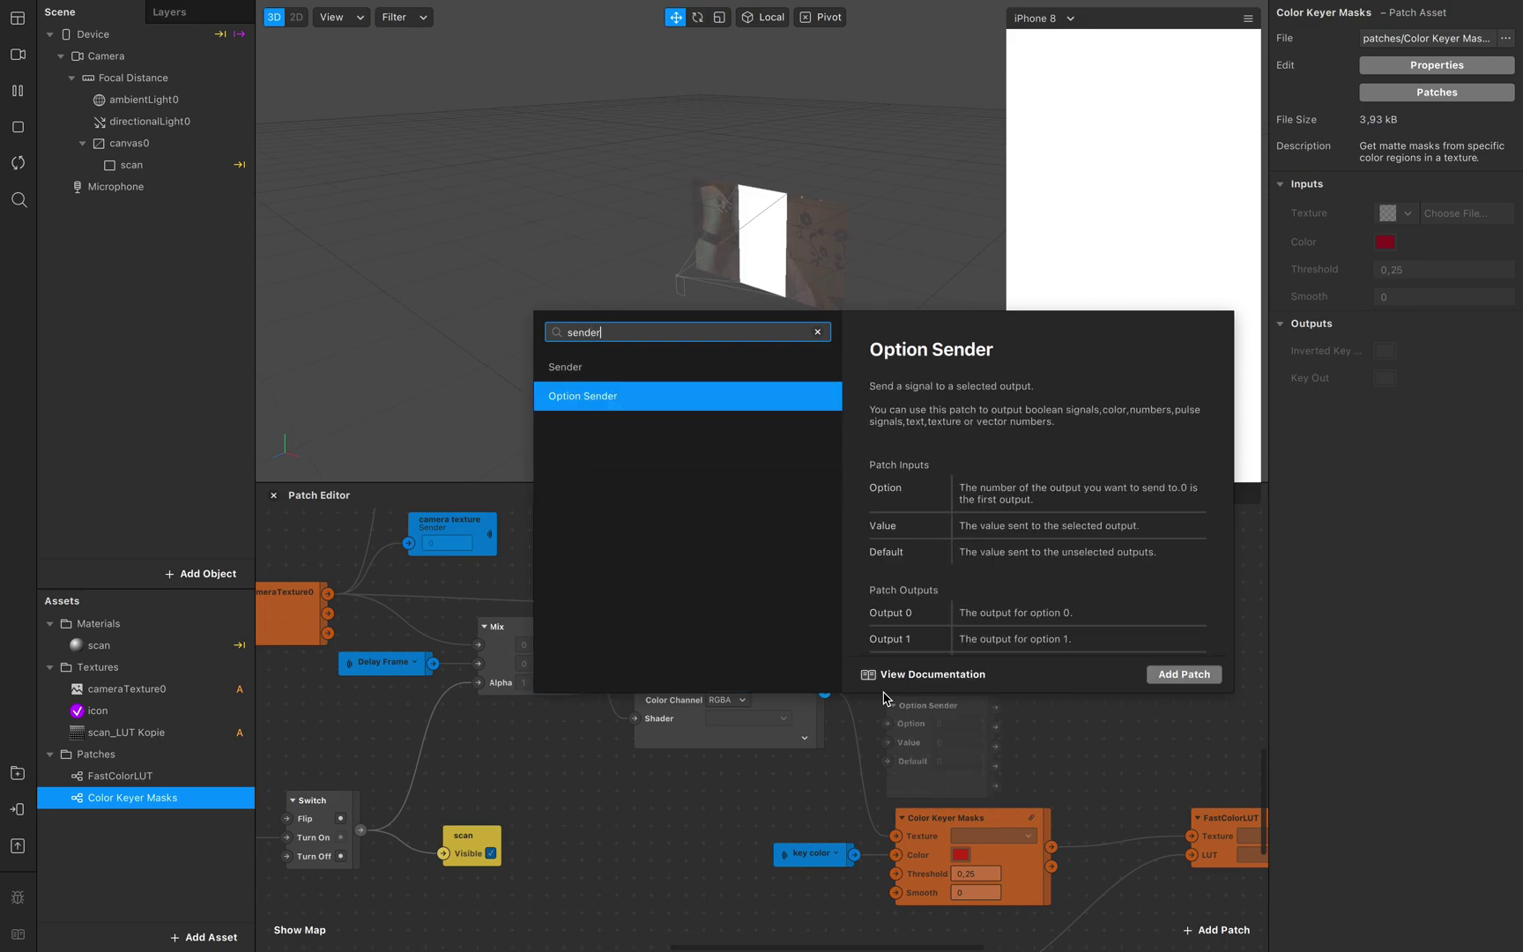
pyautogui.press('Up')
pyautogui.press('Return')
pyautogui.moveTo(824, 692); pyautogui.dragTo(886, 727)
# - Rename the new sender "render_pass" and create a receiver from it
pyautogui.click(911, 714)
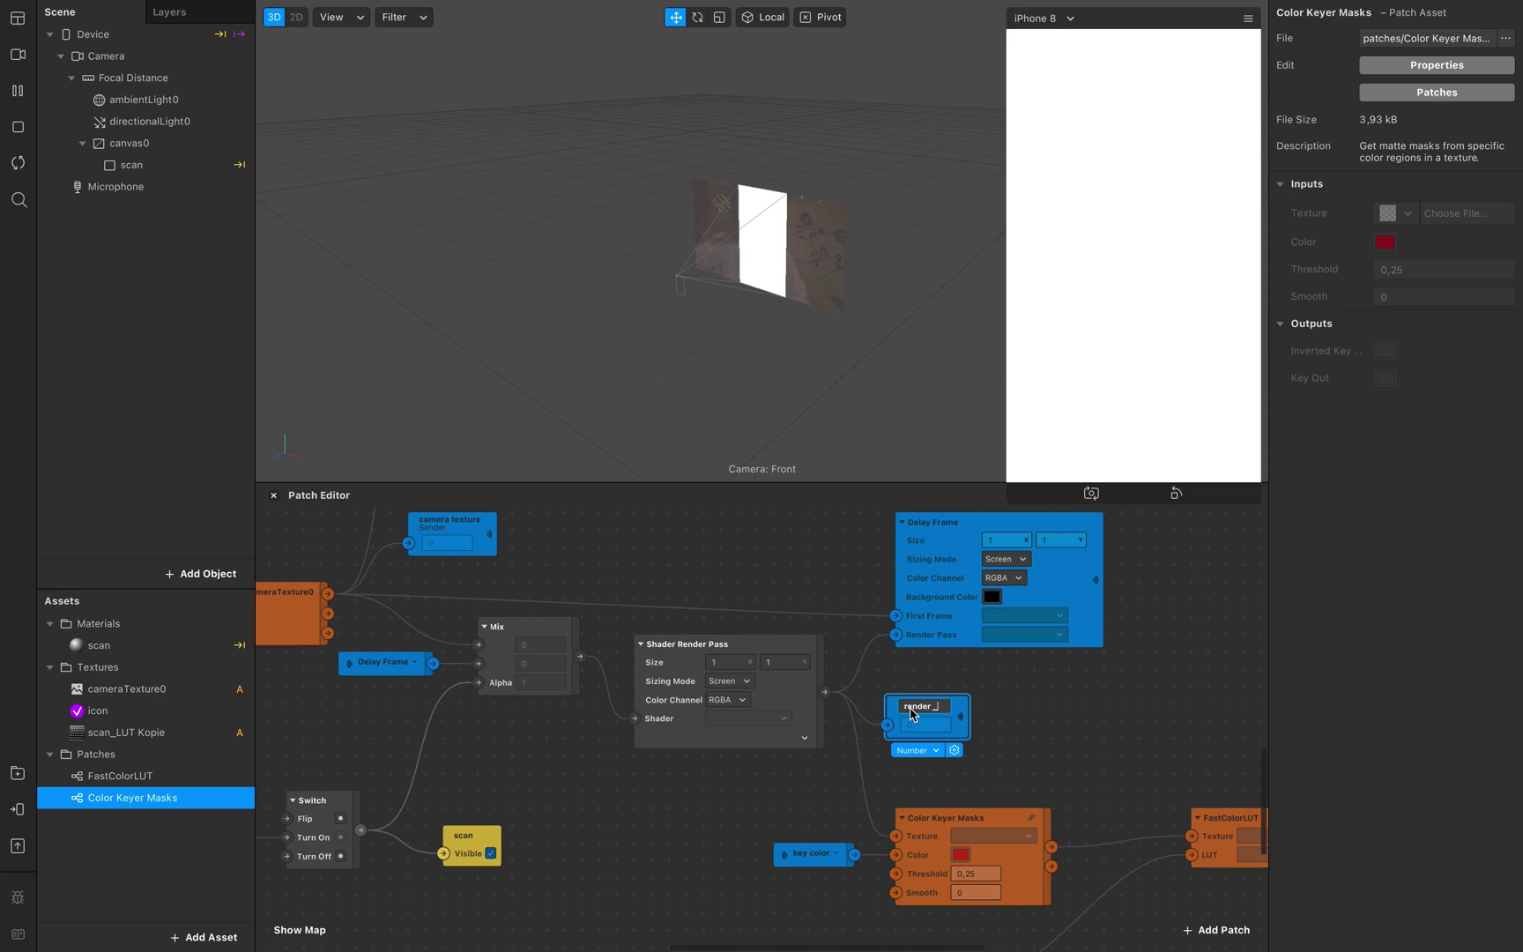
pyautogui.click(1030, 724)
pyautogui.click(950, 723)
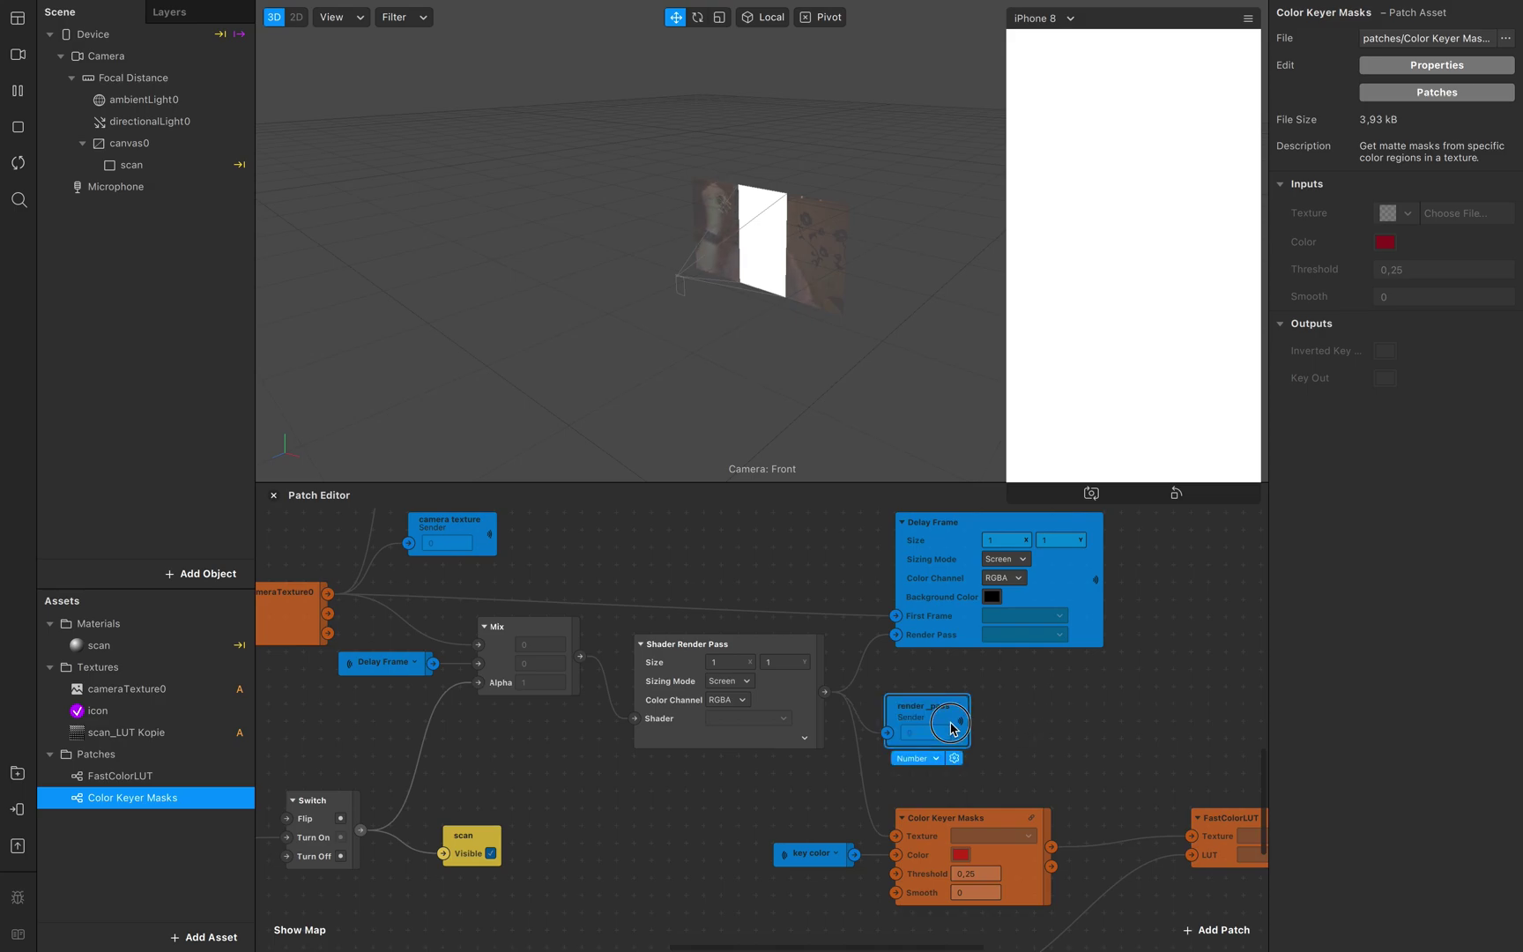
pyautogui.click(955, 755)
pyautogui.click(1018, 851)
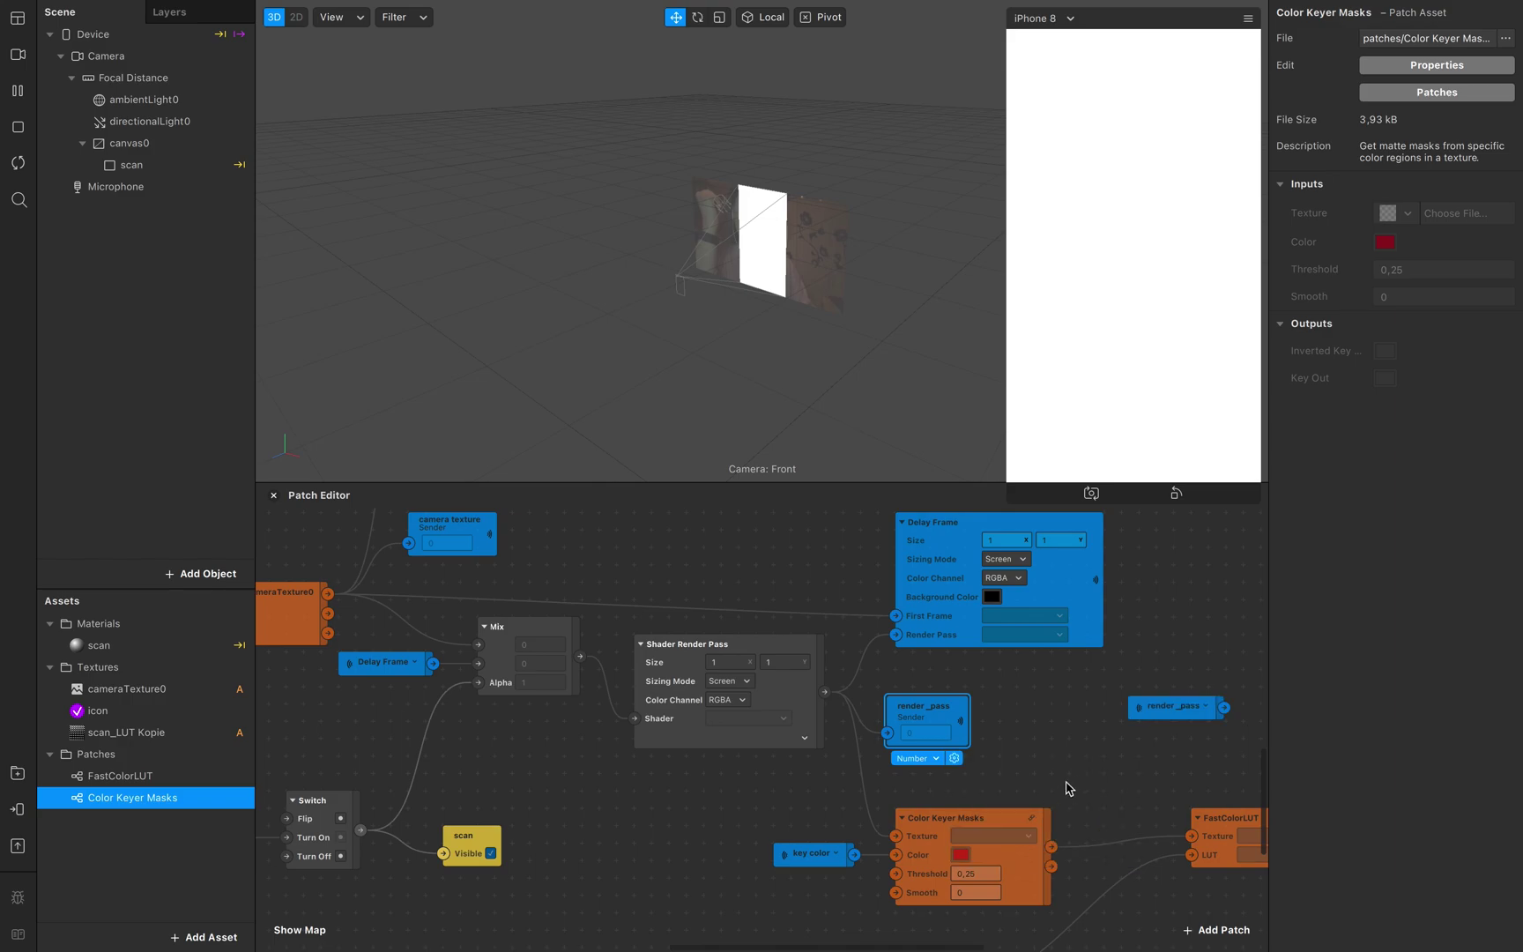
# - Move the render_pass receiver up beside the Texture Transform patch and connect it to the Texture input
pyautogui.moveTo(1161, 707); pyautogui.dragTo(872, 606)
pyautogui.scroll(4, 872, 606)
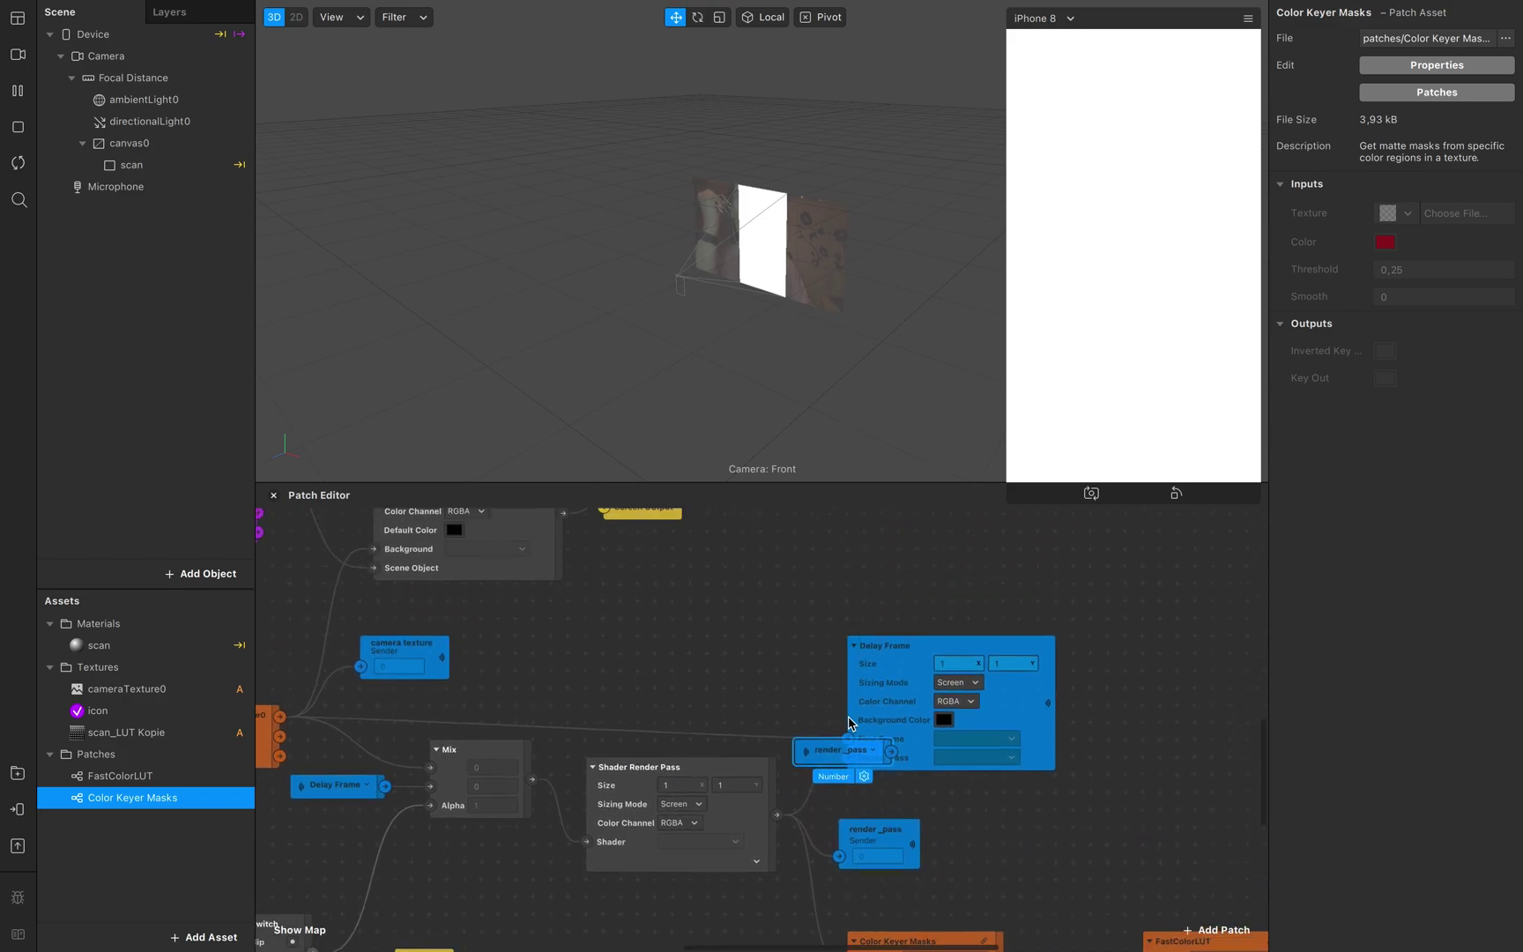
pyautogui.moveTo(837, 679); pyautogui.dragTo(874, 527)
pyautogui.scroll(5, 857, 663)
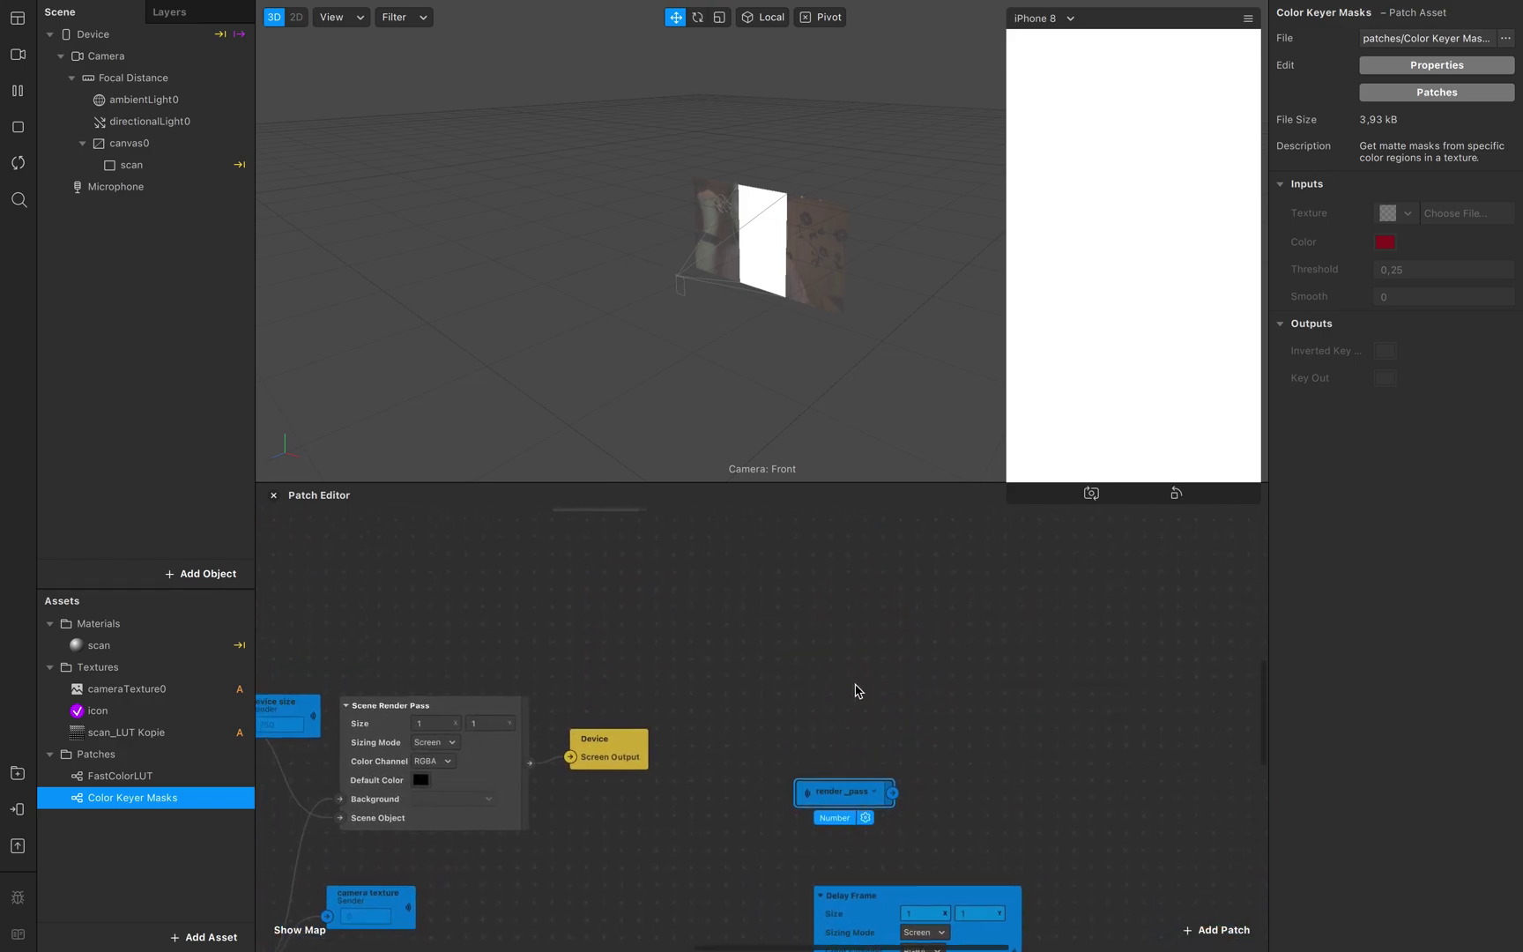
pyautogui.scroll(3, 890, 768)
pyautogui.scroll(-3, 892, 811)
pyautogui.moveTo(881, 837); pyautogui.dragTo(833, 616)
pyautogui.scroll(5, 864, 700)
pyautogui.moveTo(817, 844); pyautogui.dragTo(719, 548)
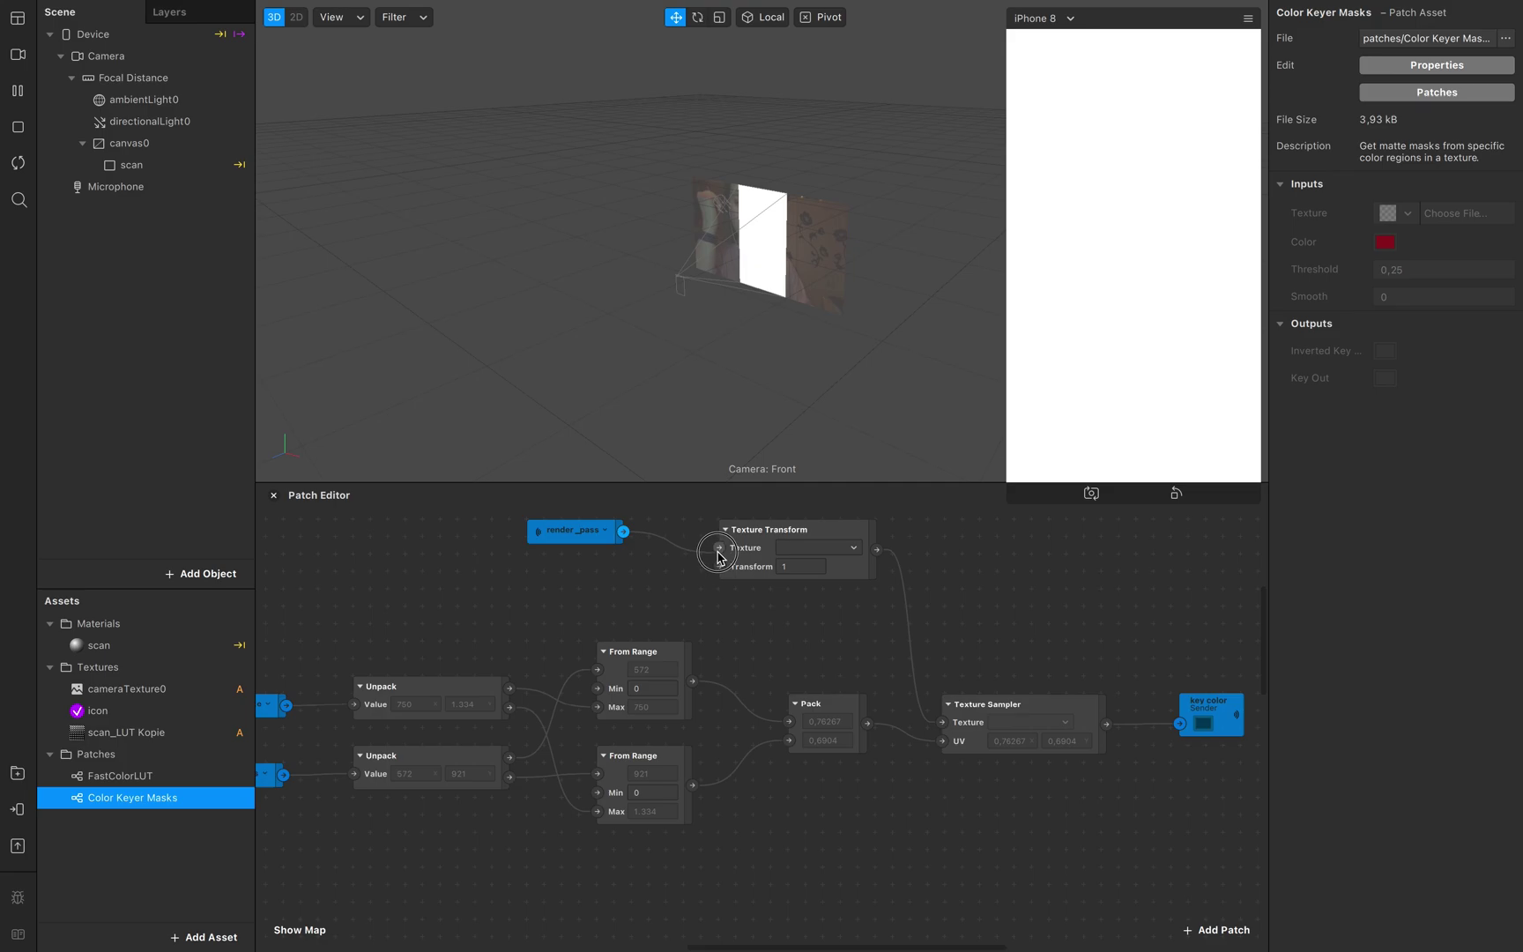
# - Enlarge the simulated iPhone 8 preview and restart the effect
pyautogui.hscroll(3, 802, 643)
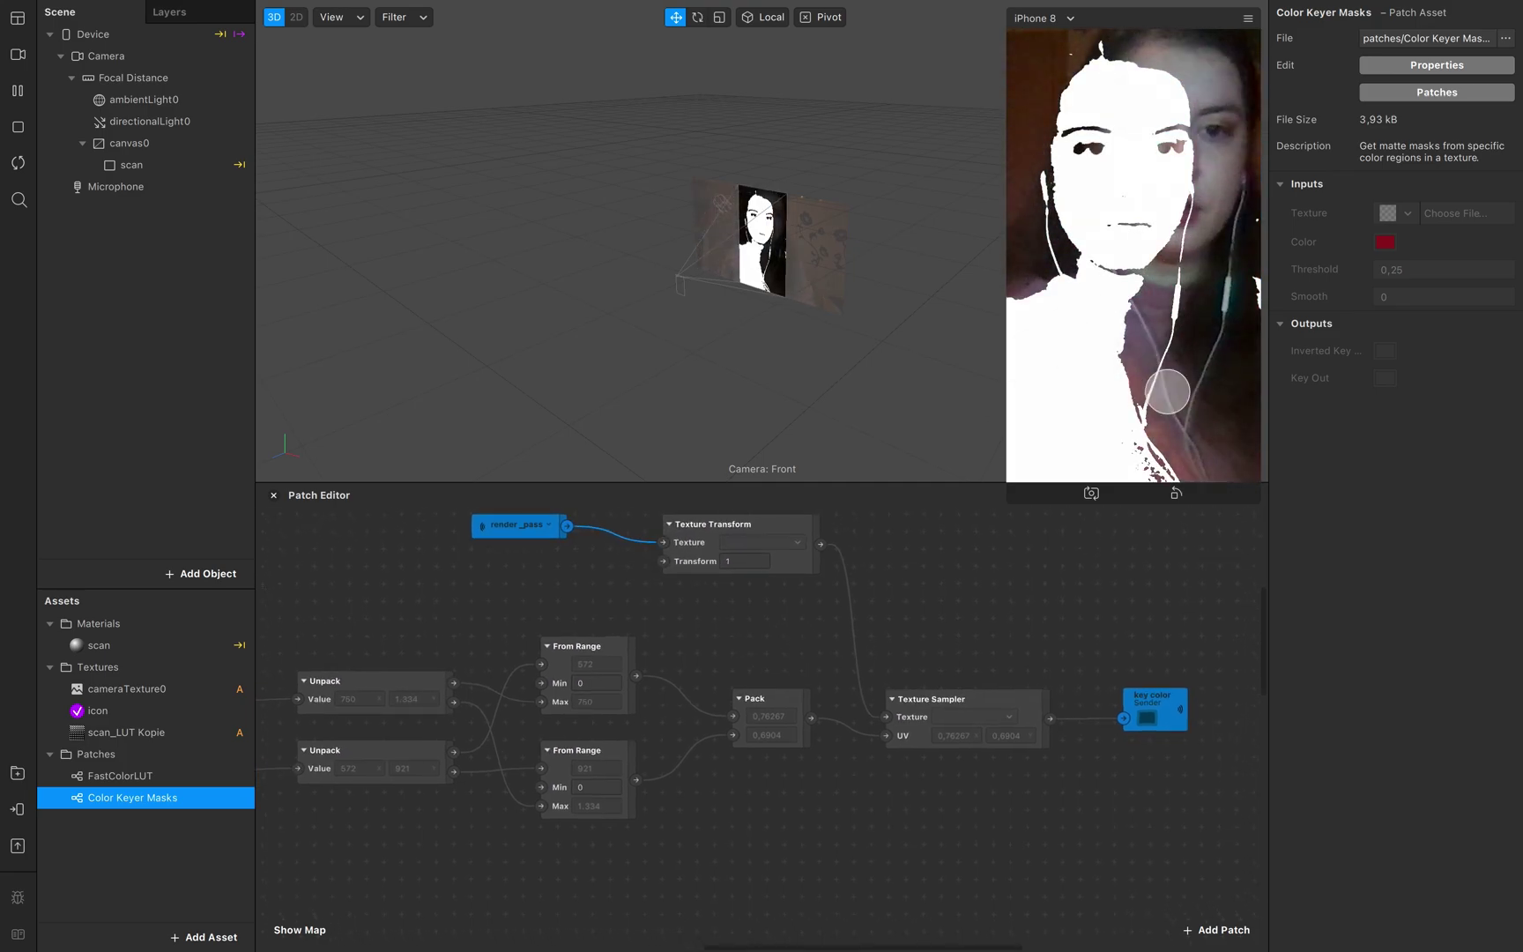
pyautogui.click(972, 564)
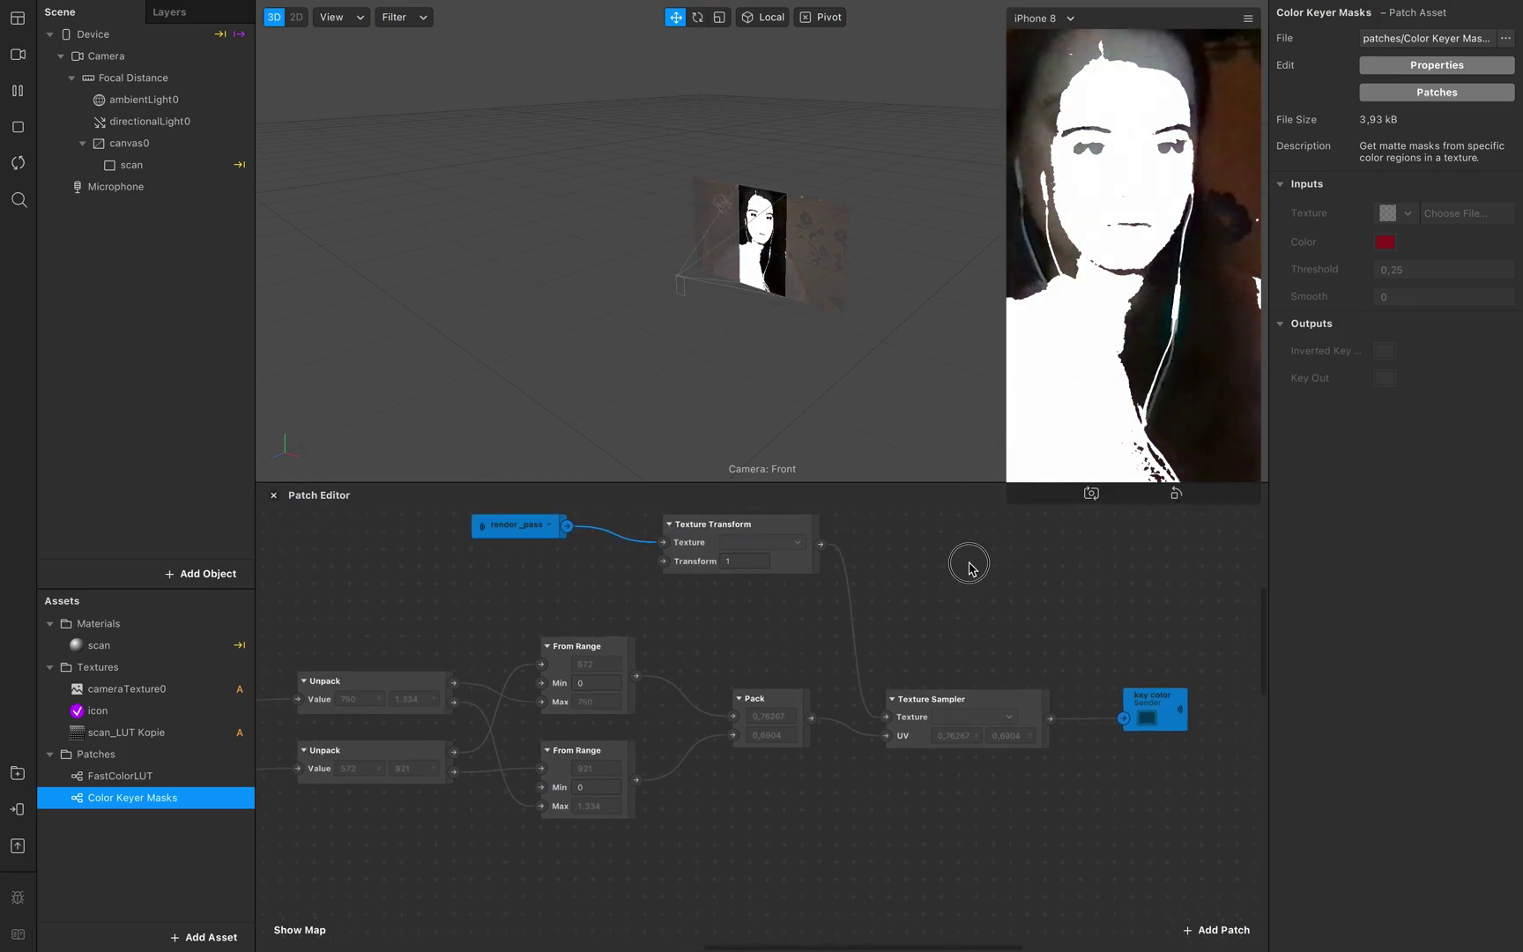
pyautogui.click(996, 534)
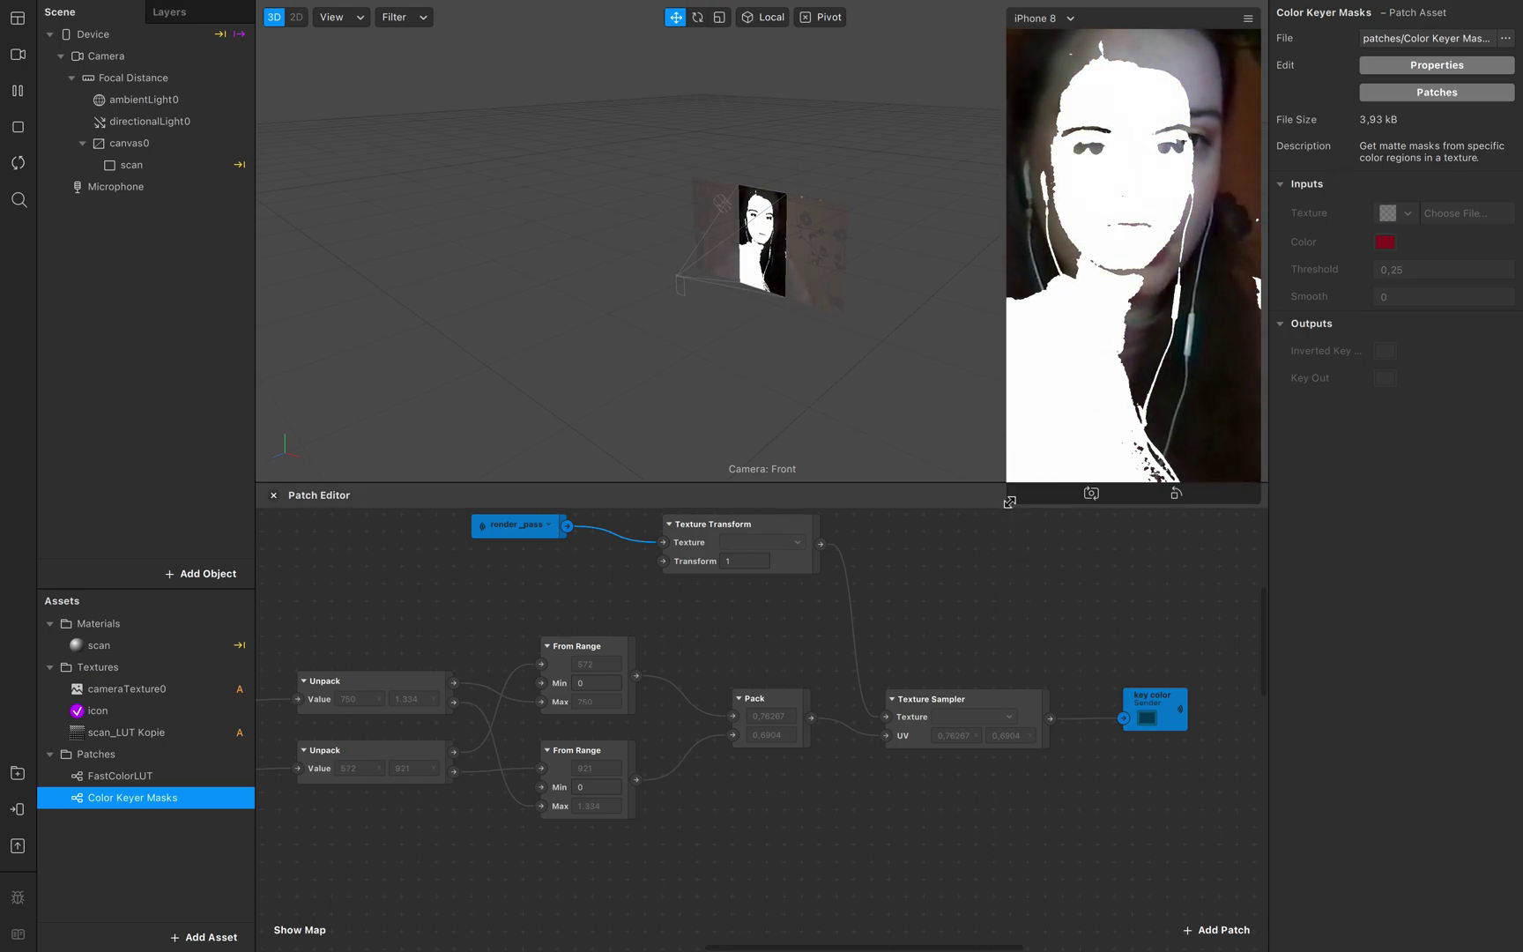
pyautogui.moveTo(1010, 501); pyautogui.dragTo(894, 696)
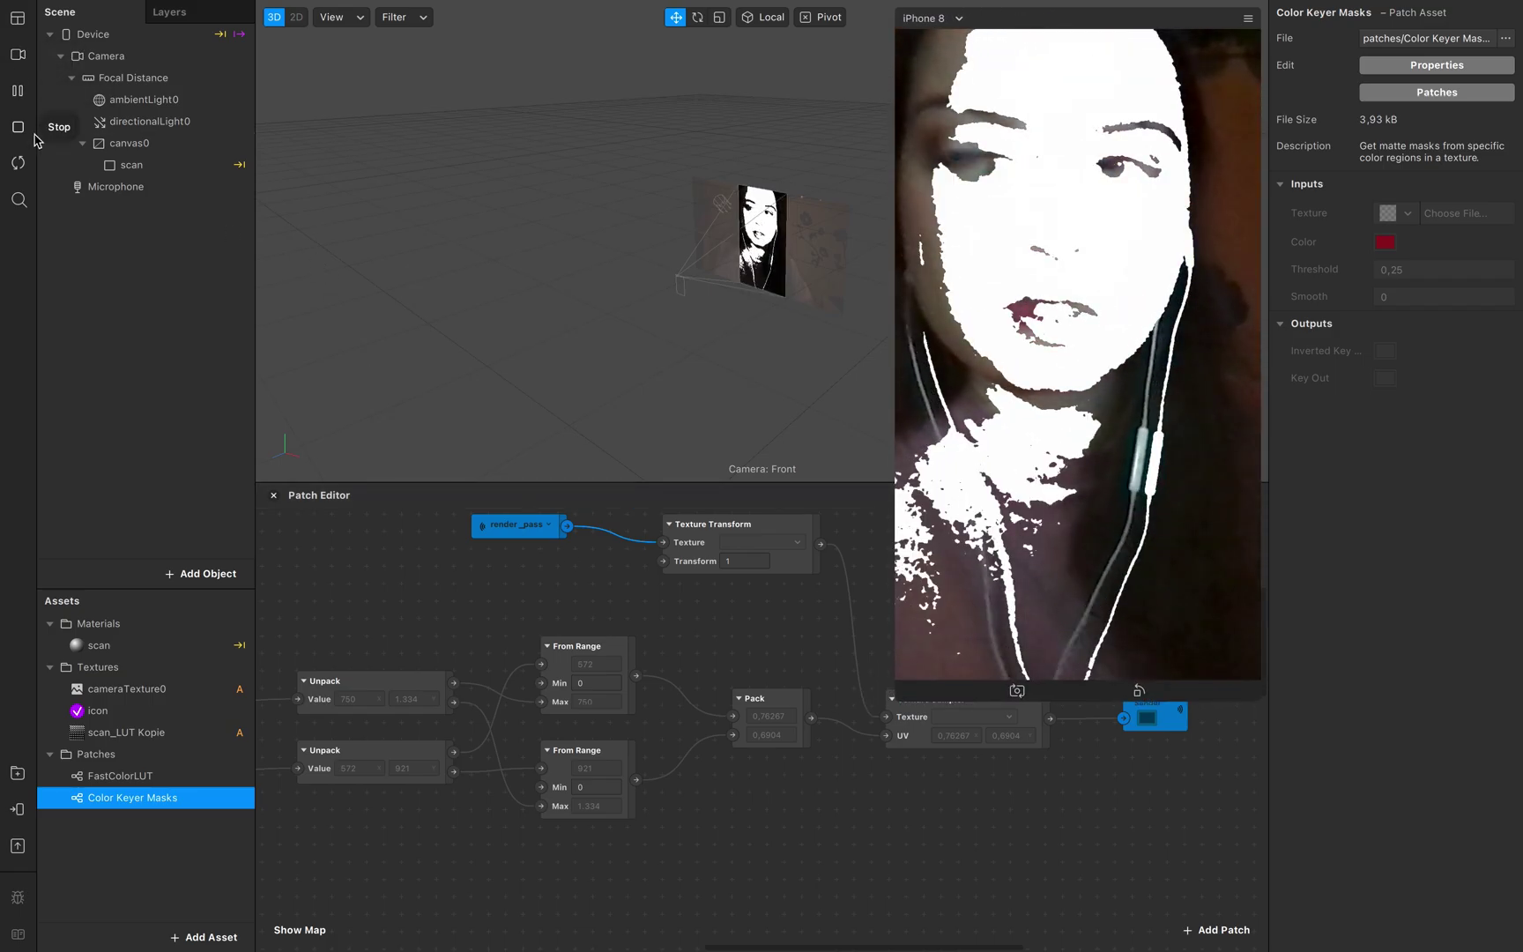
pyautogui.click(19, 163)
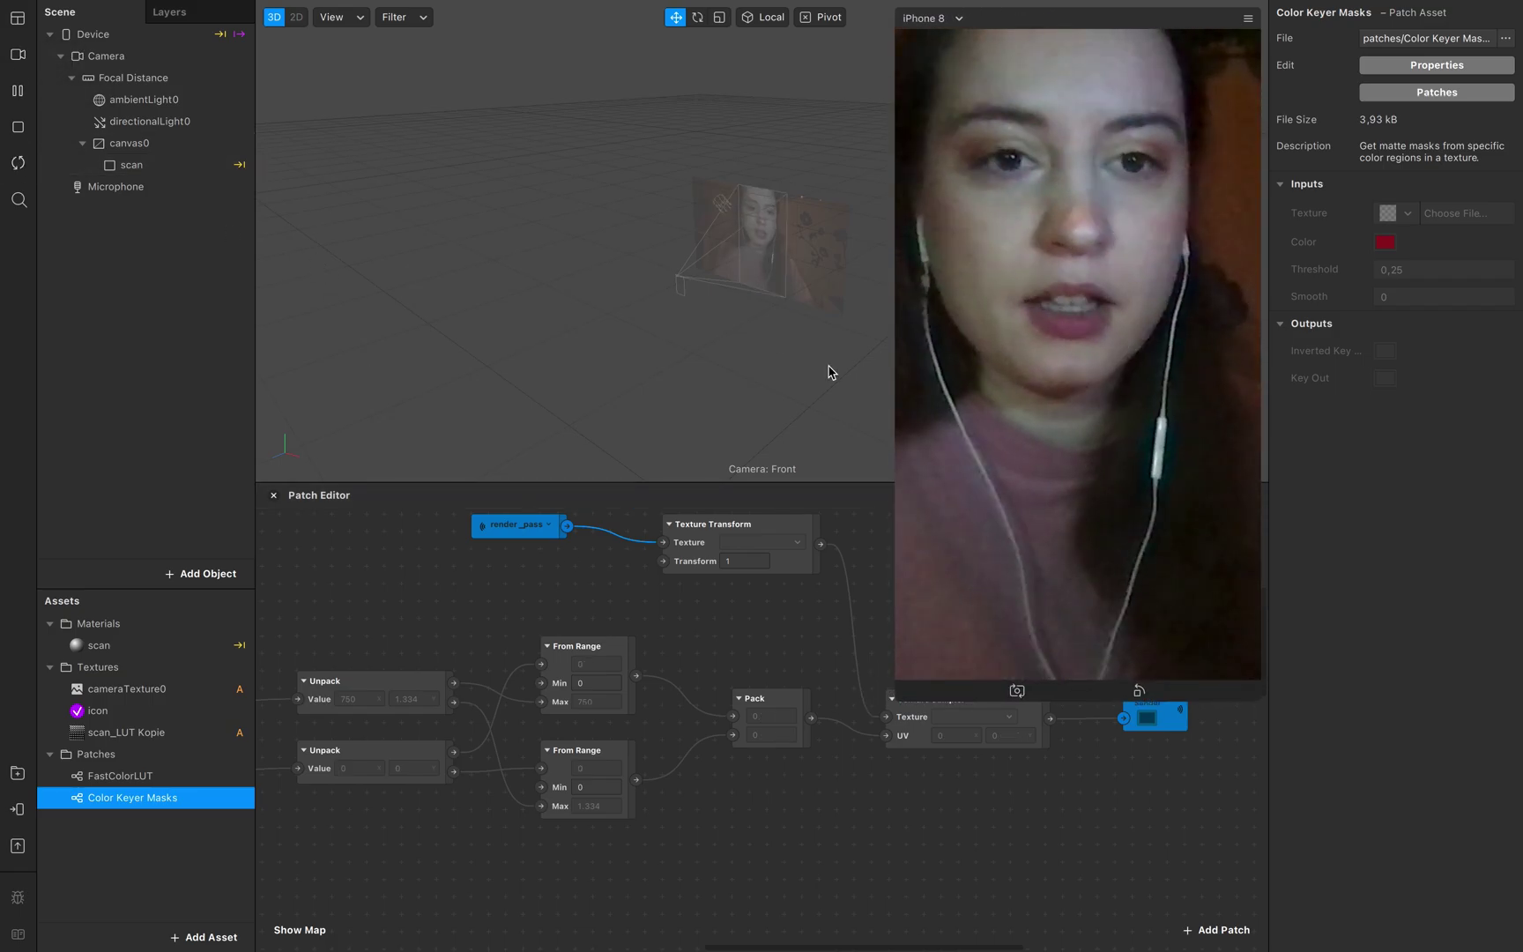
# - Tap face and background areas on the simulated phone screen to test keying from the render pass color
pyautogui.click(1151, 253)
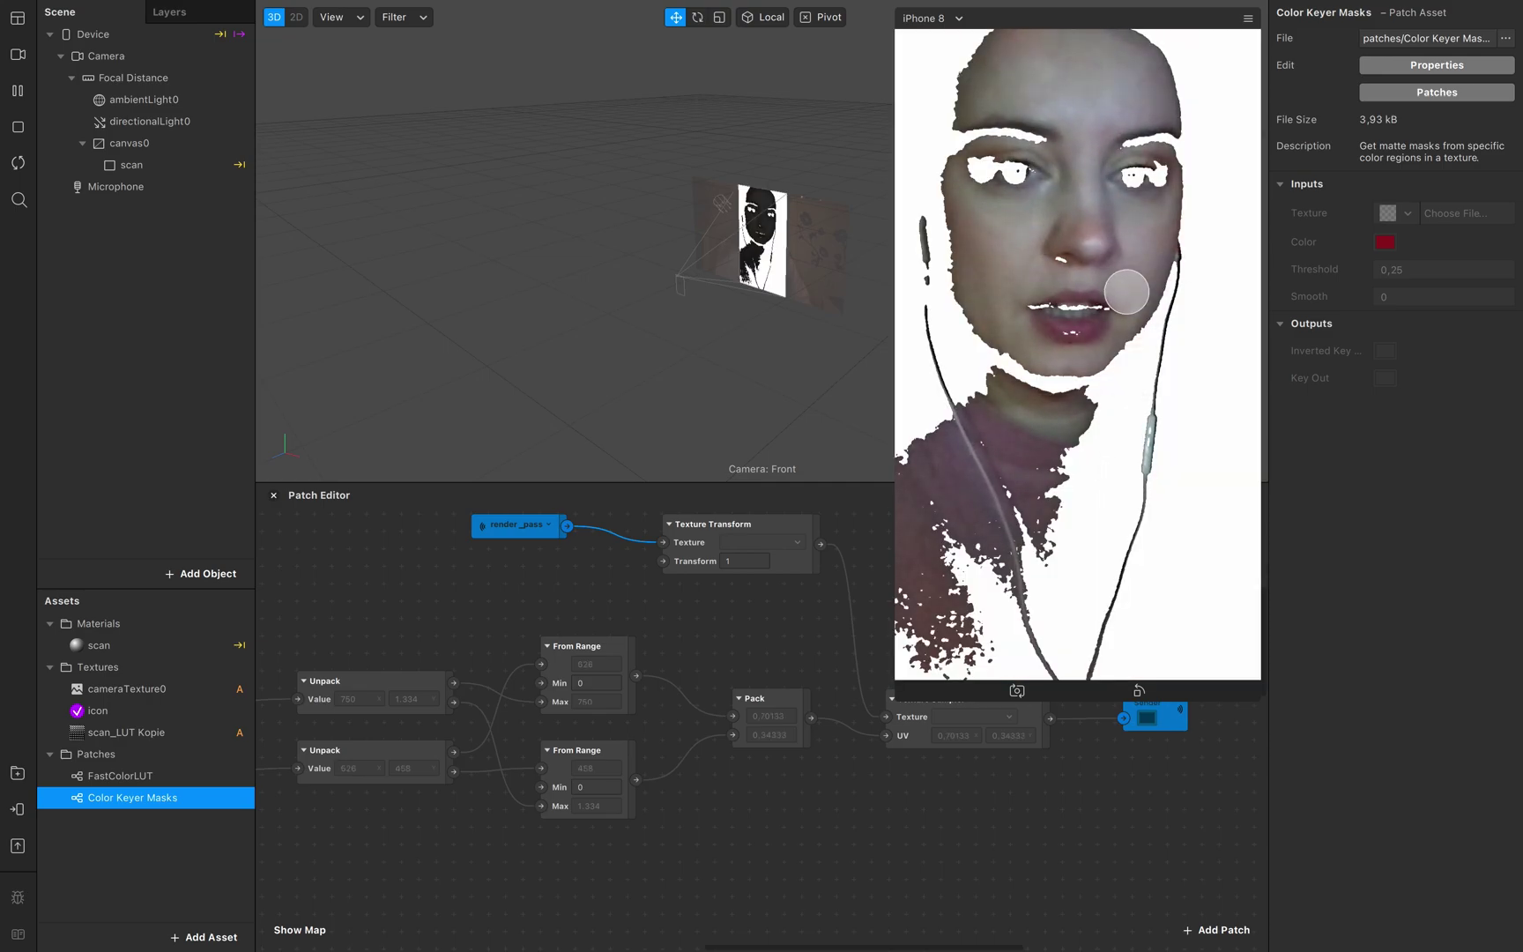
pyautogui.moveTo(1129, 293); pyautogui.dragTo(1140, 269)
pyautogui.click(1228, 253)
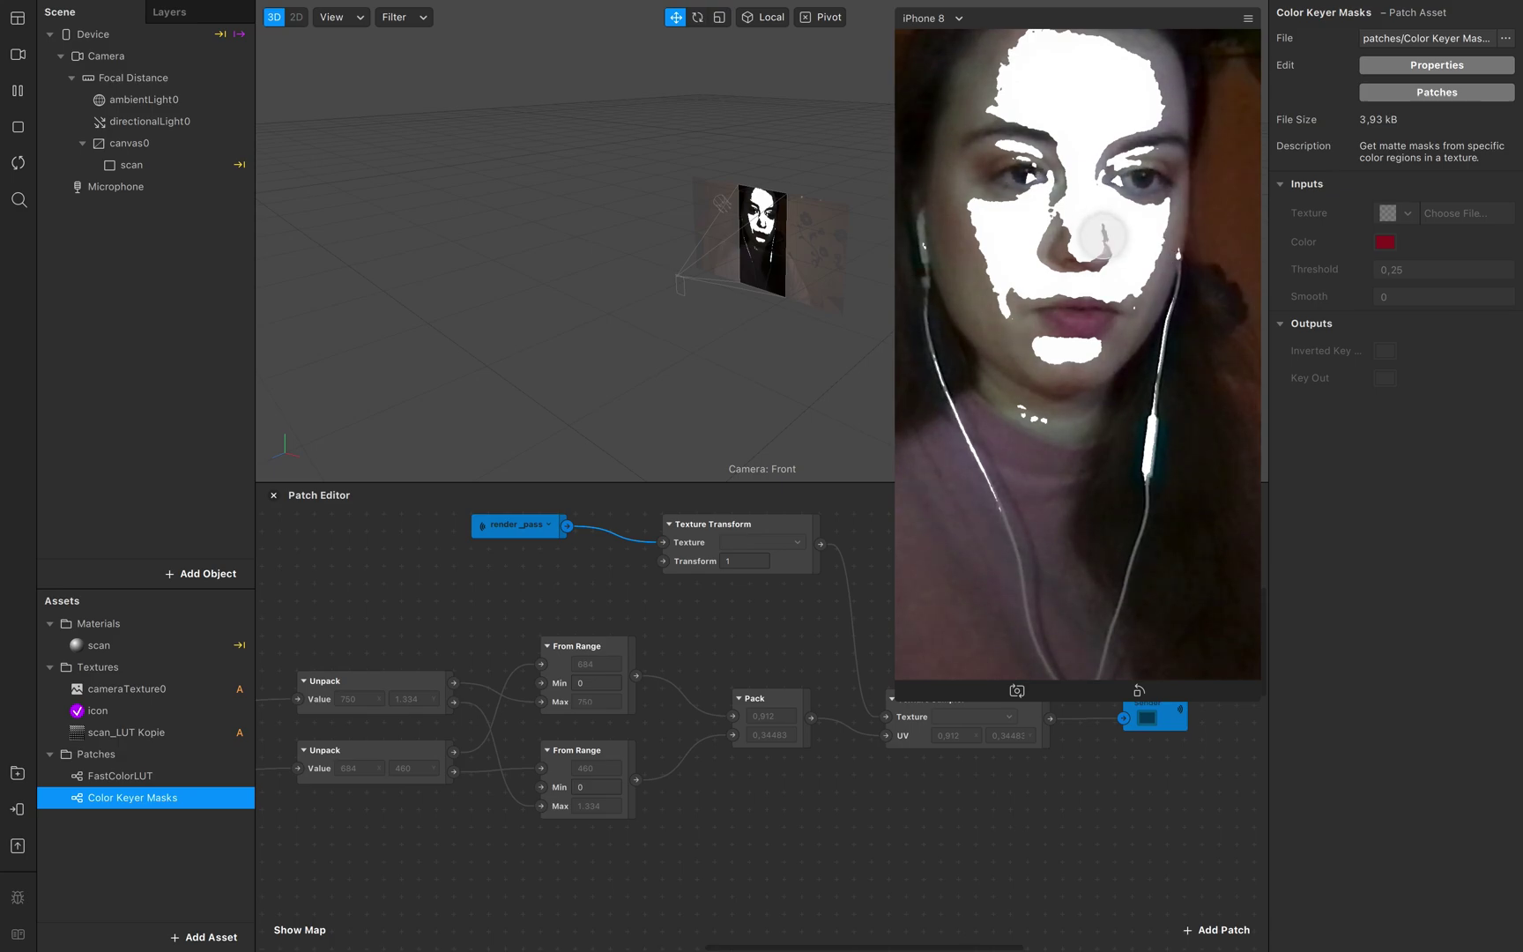
# - Connect the second output of the Color Keyer Masks patch to the Texture input of FastColorLUT
pyautogui.scroll(5, 866, 822)
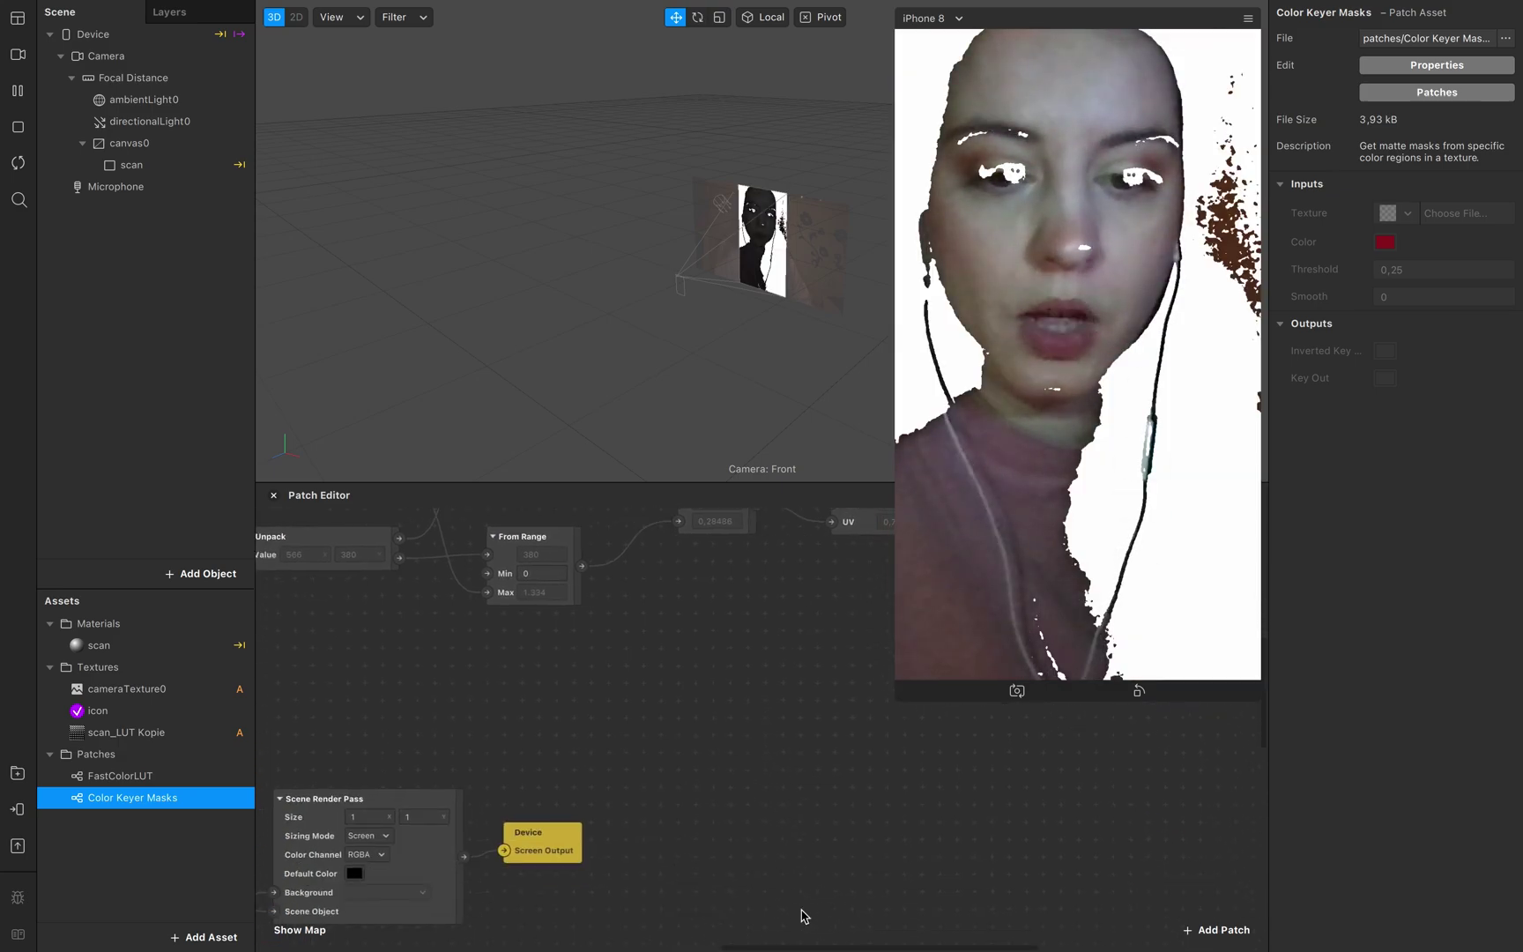
pyautogui.scroll(-3, 802, 916)
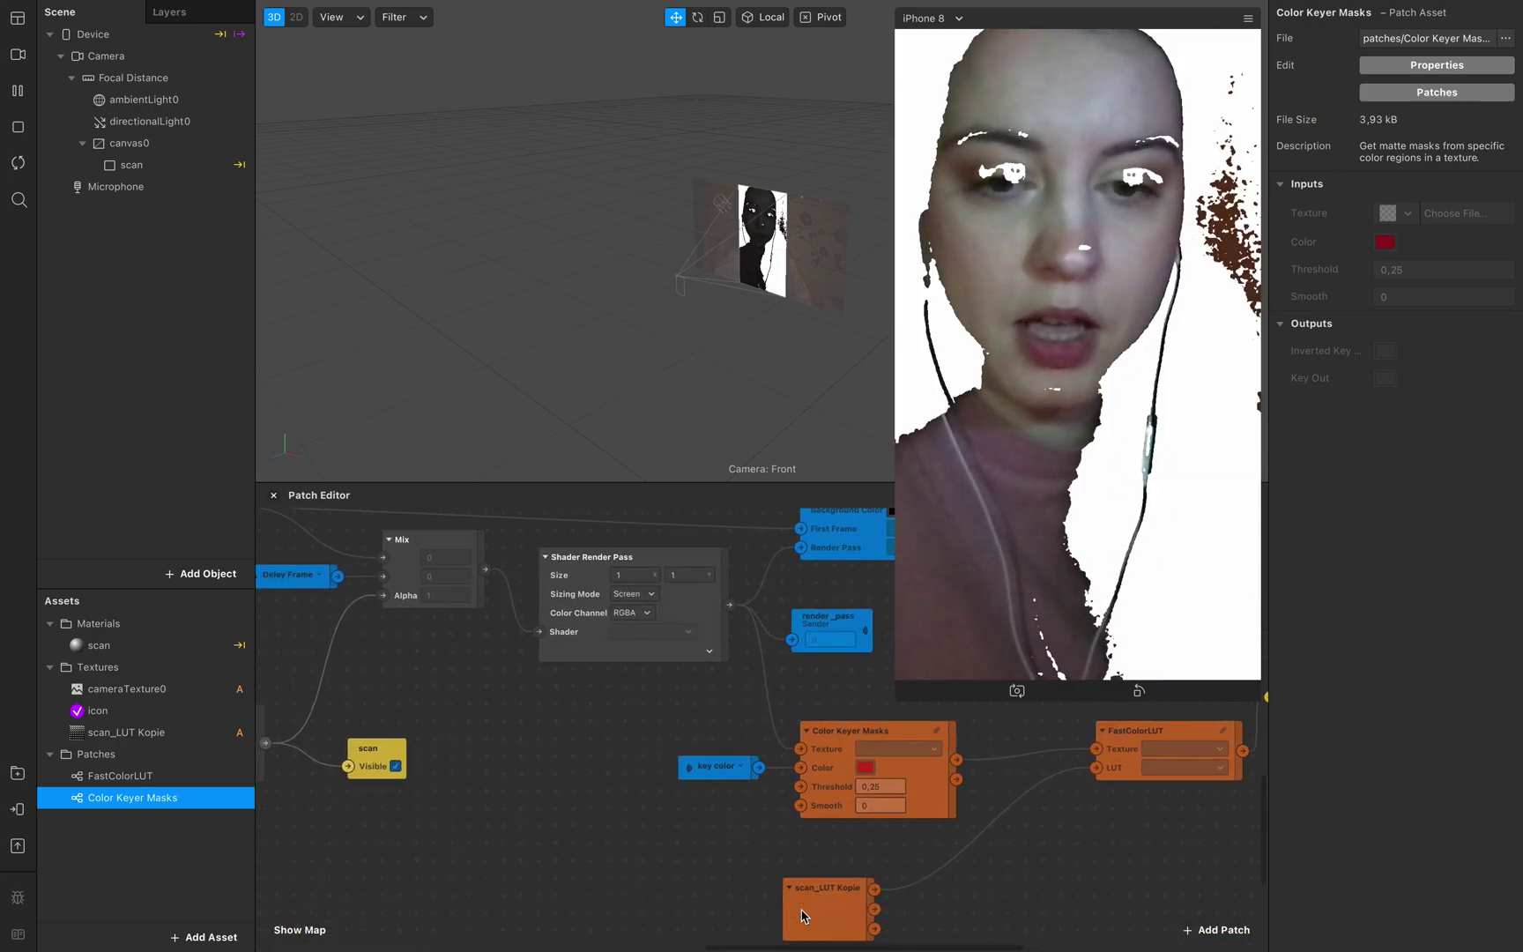
pyautogui.hscroll(8, 802, 917)
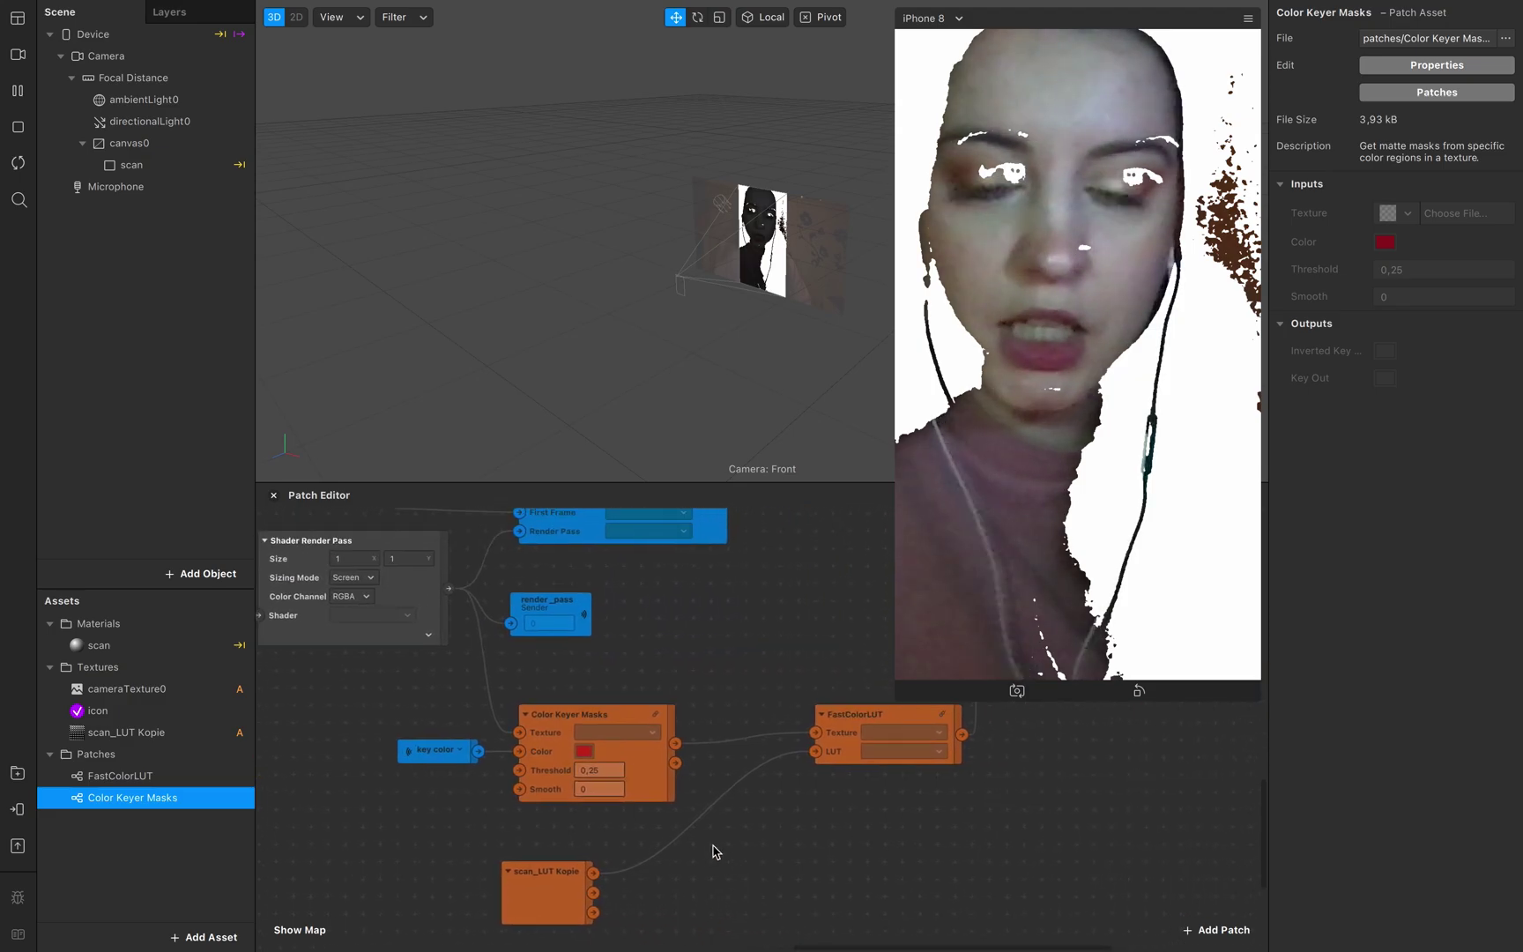
pyautogui.moveTo(676, 763); pyautogui.dragTo(815, 732)
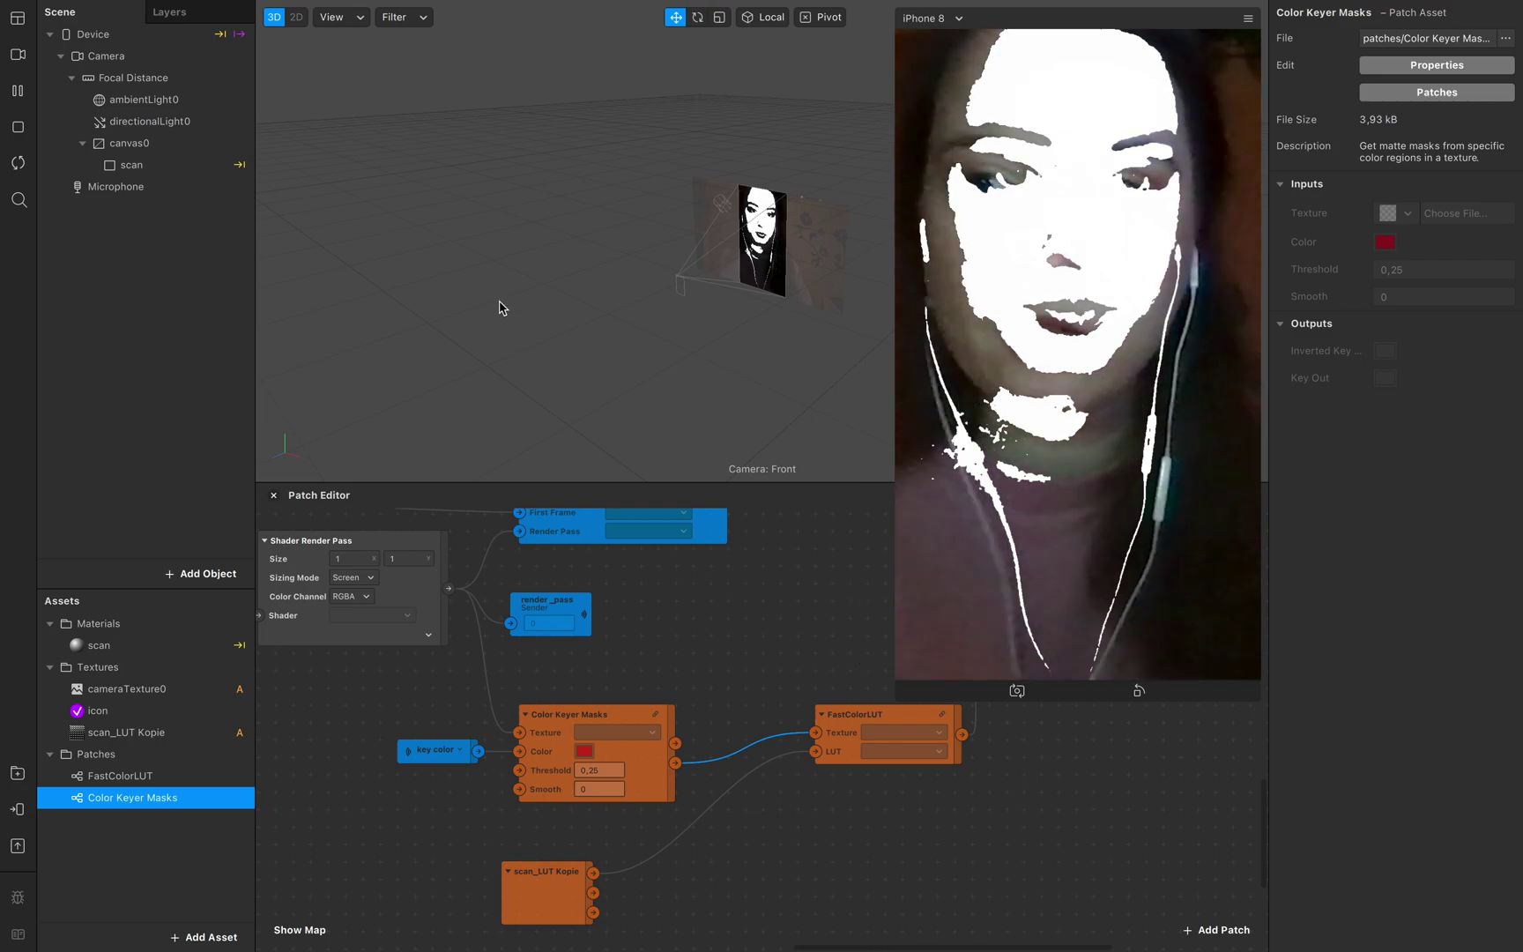
# - Open the scan rectangle's material and examine its blend mode and opacity settings
pyautogui.click(132, 165)
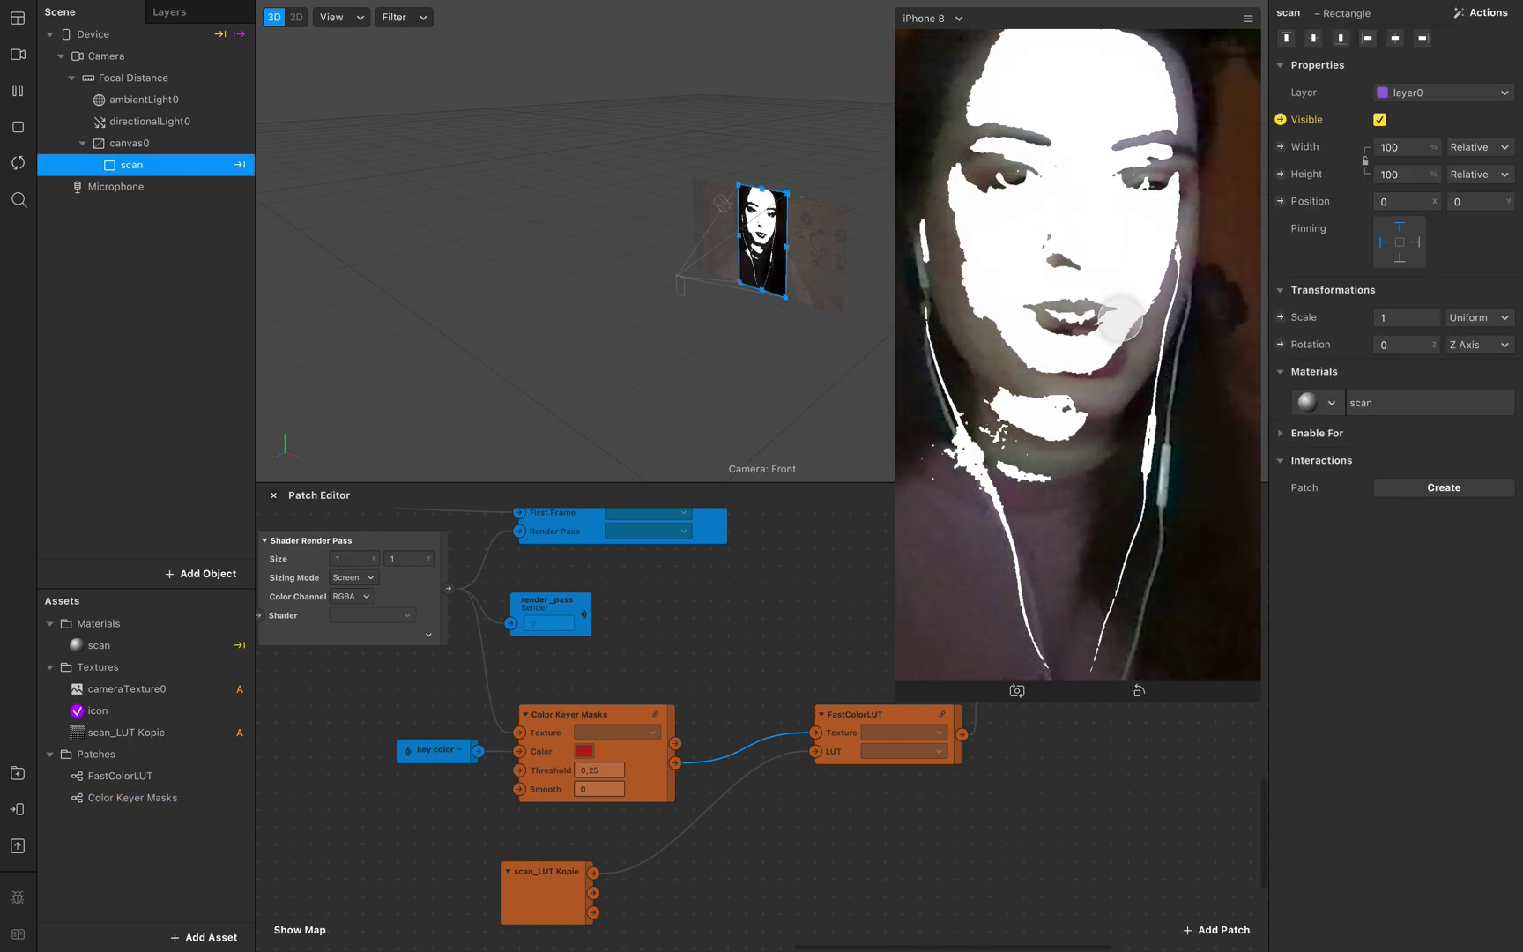
pyautogui.click(1428, 401)
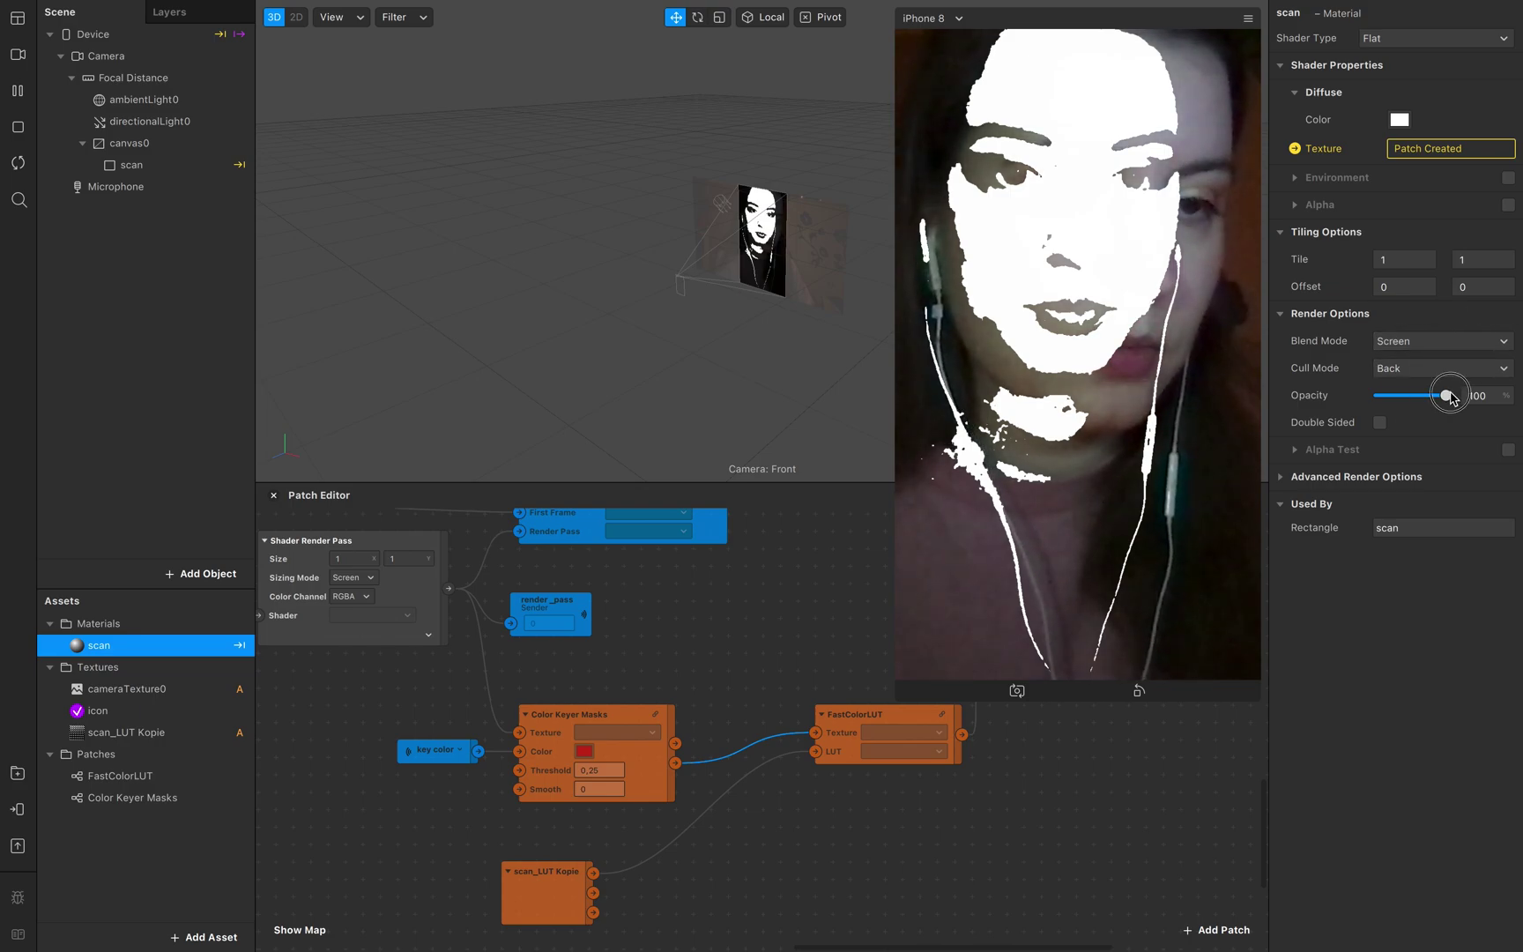
pyautogui.moveTo(1445, 395)
pyautogui.mouseDown()
pyautogui.moveTo(1418, 395)
pyautogui.moveTo(1446, 395)
pyautogui.mouseUp()
pyautogui.click(976, 598)
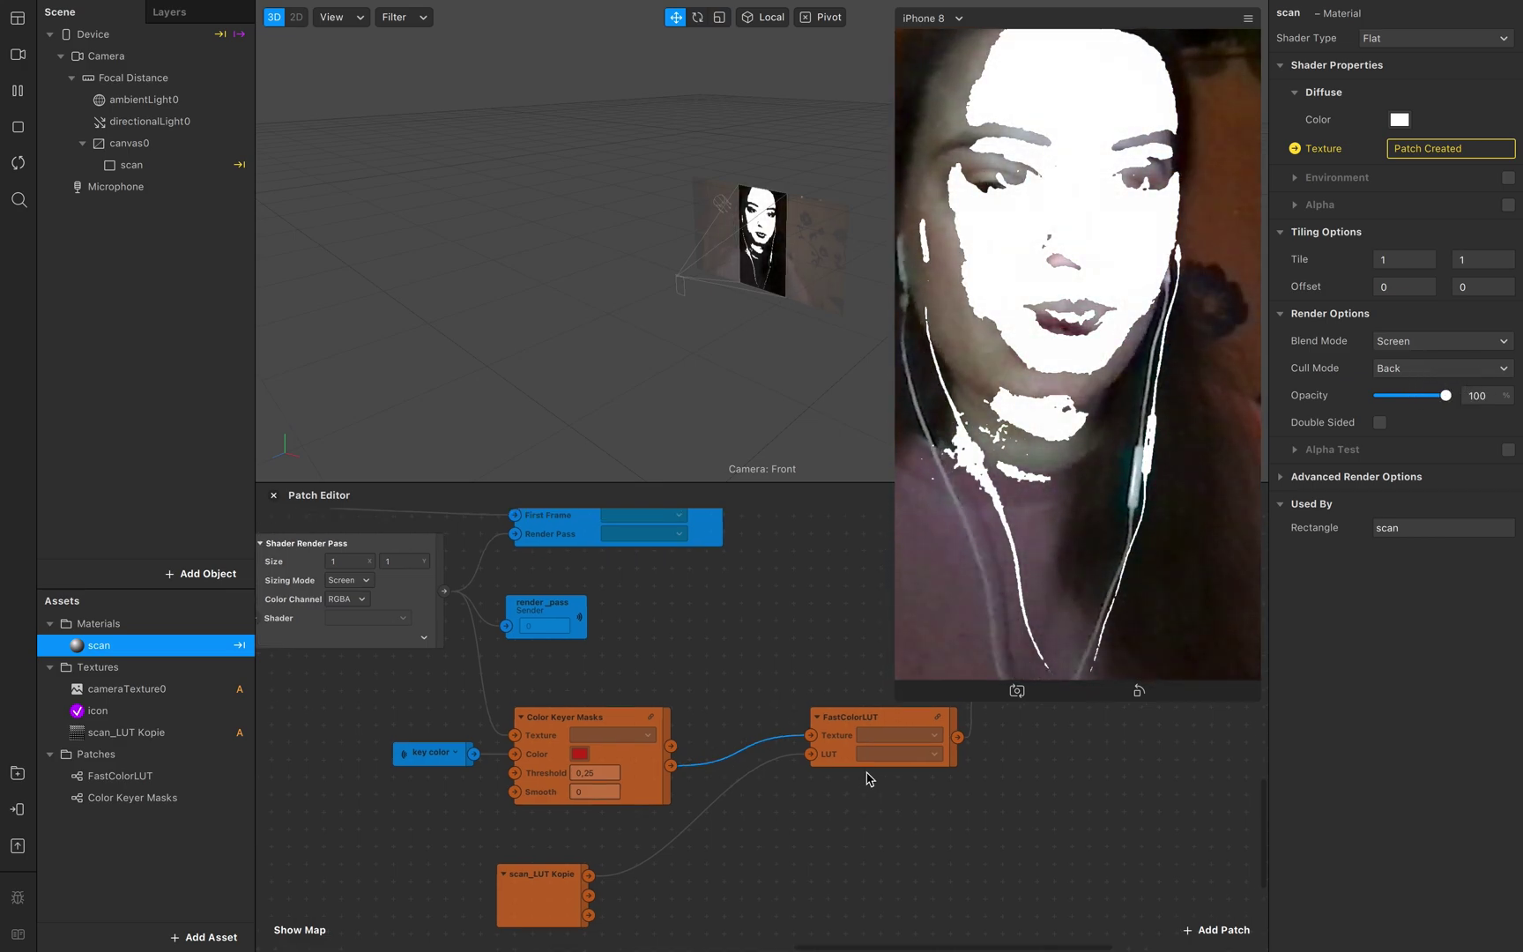
# - Move the scan Diffuse Texture patch beside the FastColorLUT patch and restart the effect
pyautogui.moveTo(840, 701); pyautogui.dragTo(877, 772)
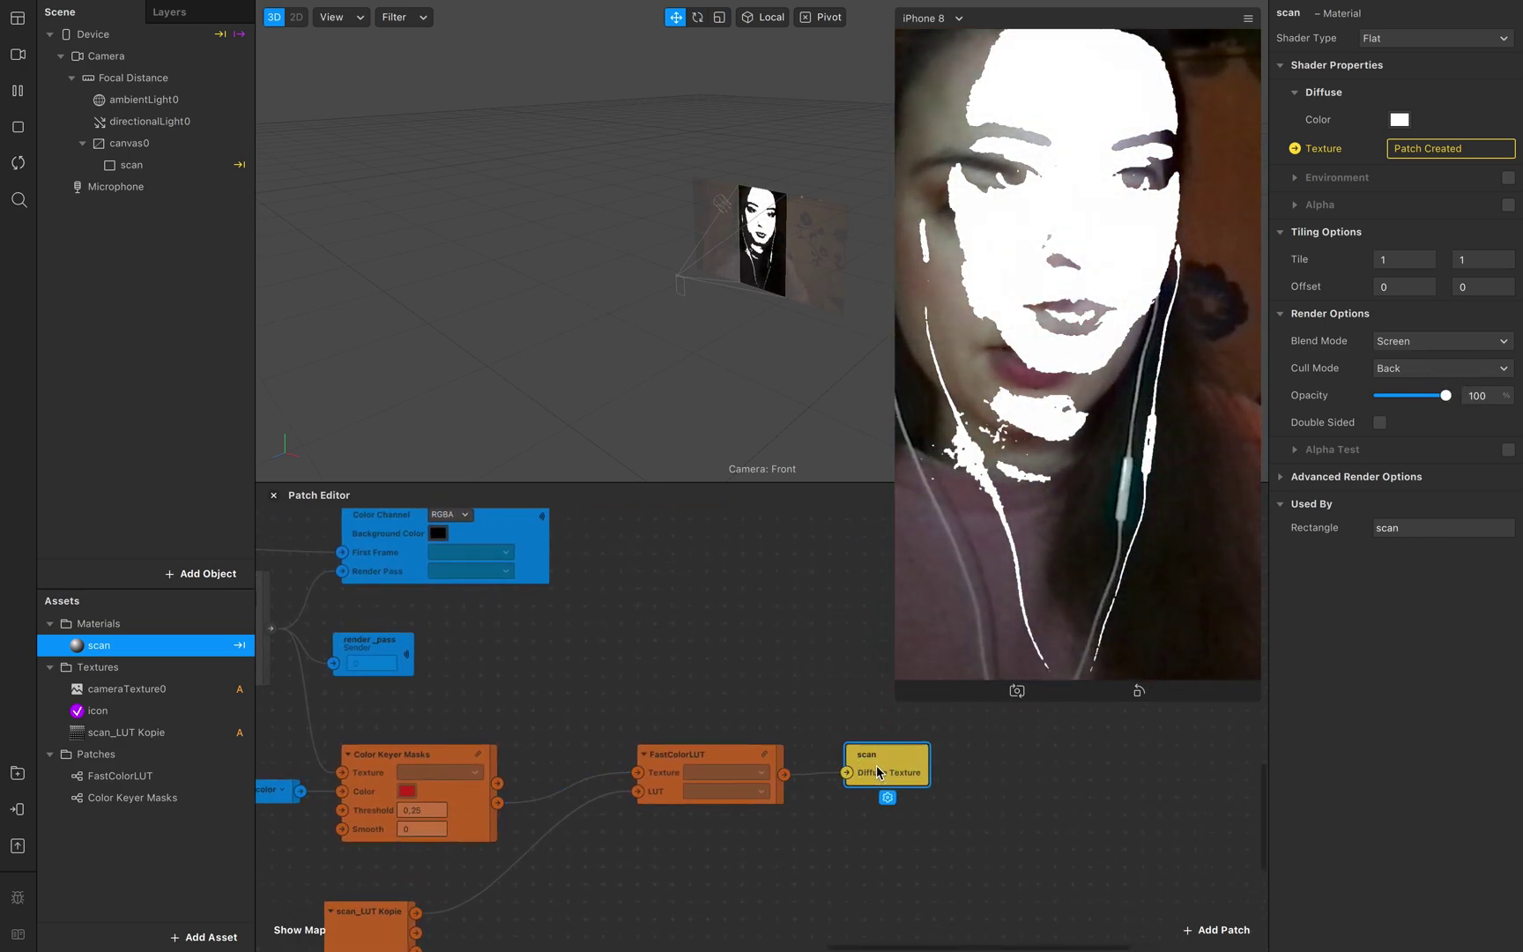
pyautogui.scroll(3, 876, 773)
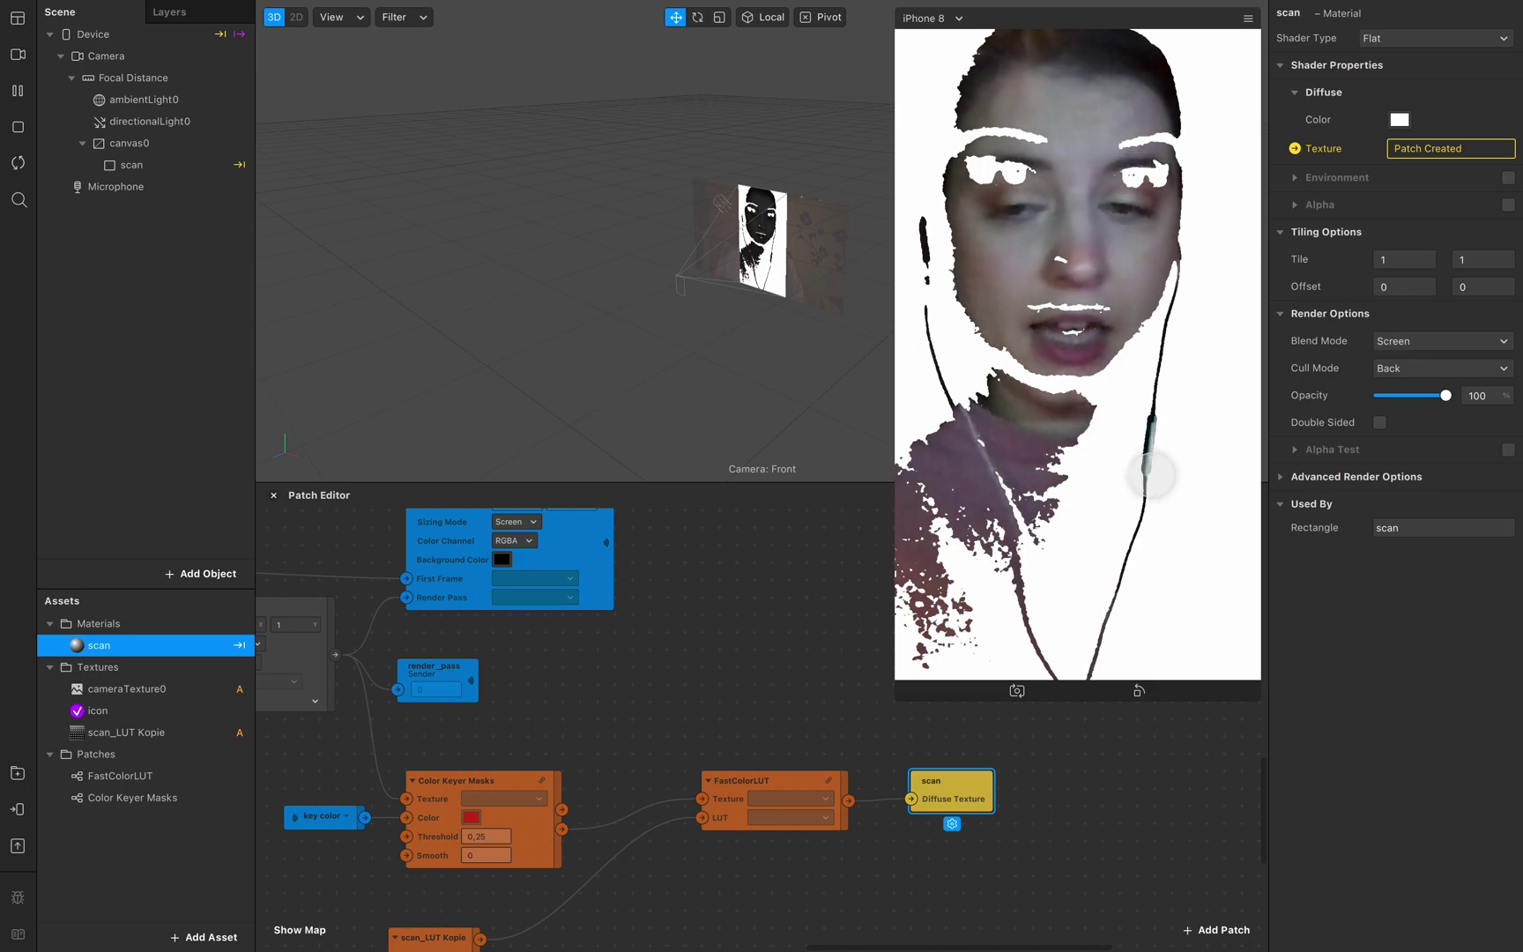
pyautogui.click(18, 164)
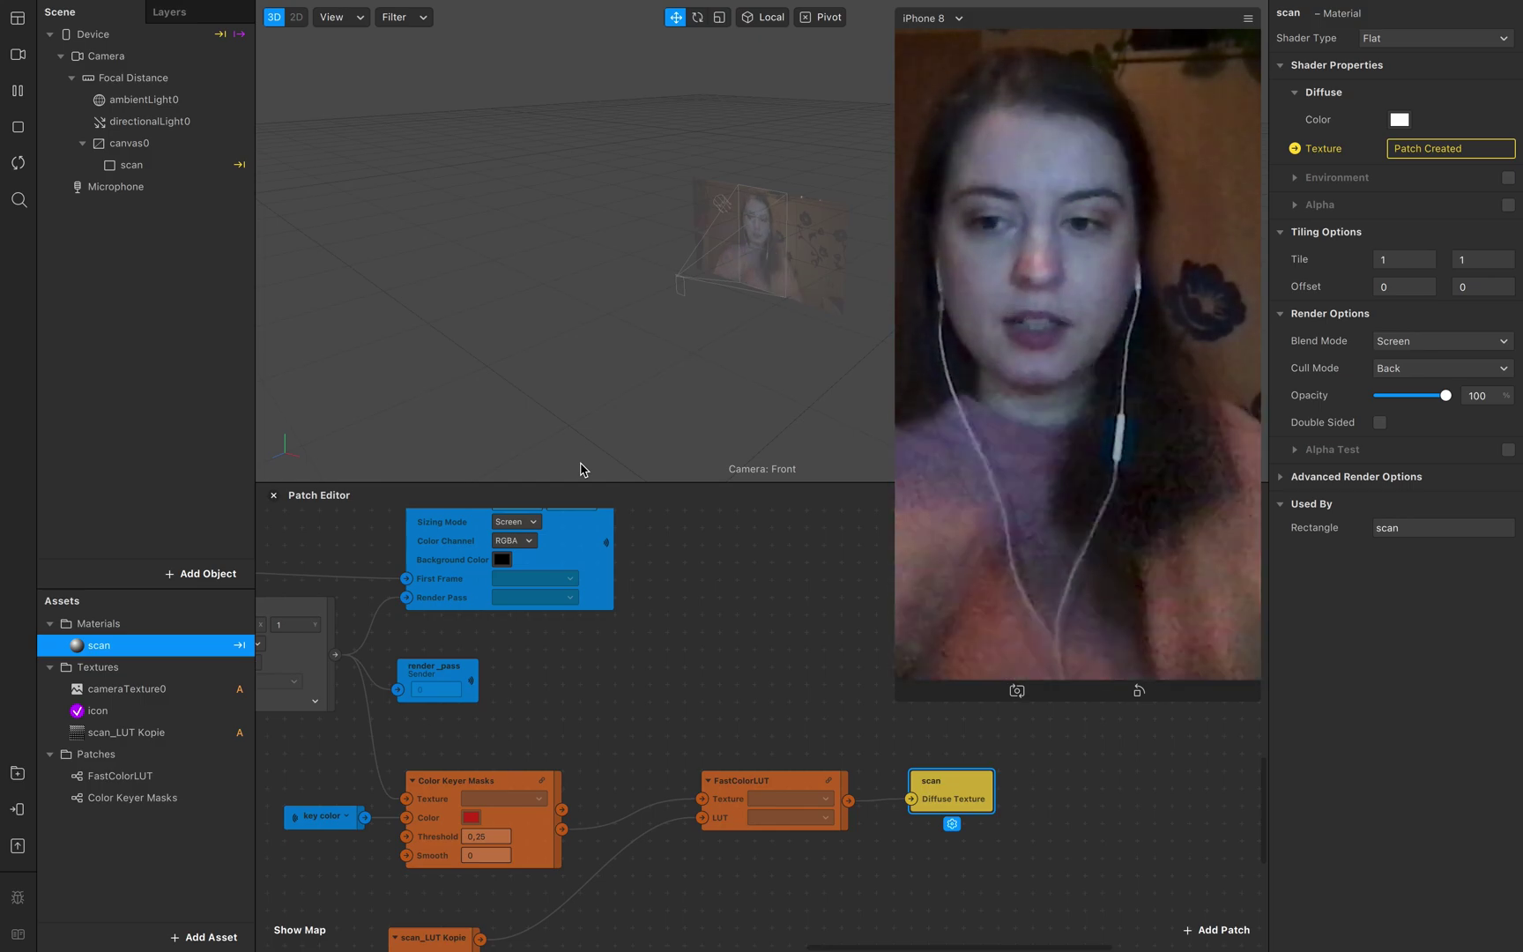
# - Select the icon texture and open the patch library in the empty area below the screen tap pos sender
pyautogui.click(128, 710)
pyautogui.hscroll(-10, 527, 772)
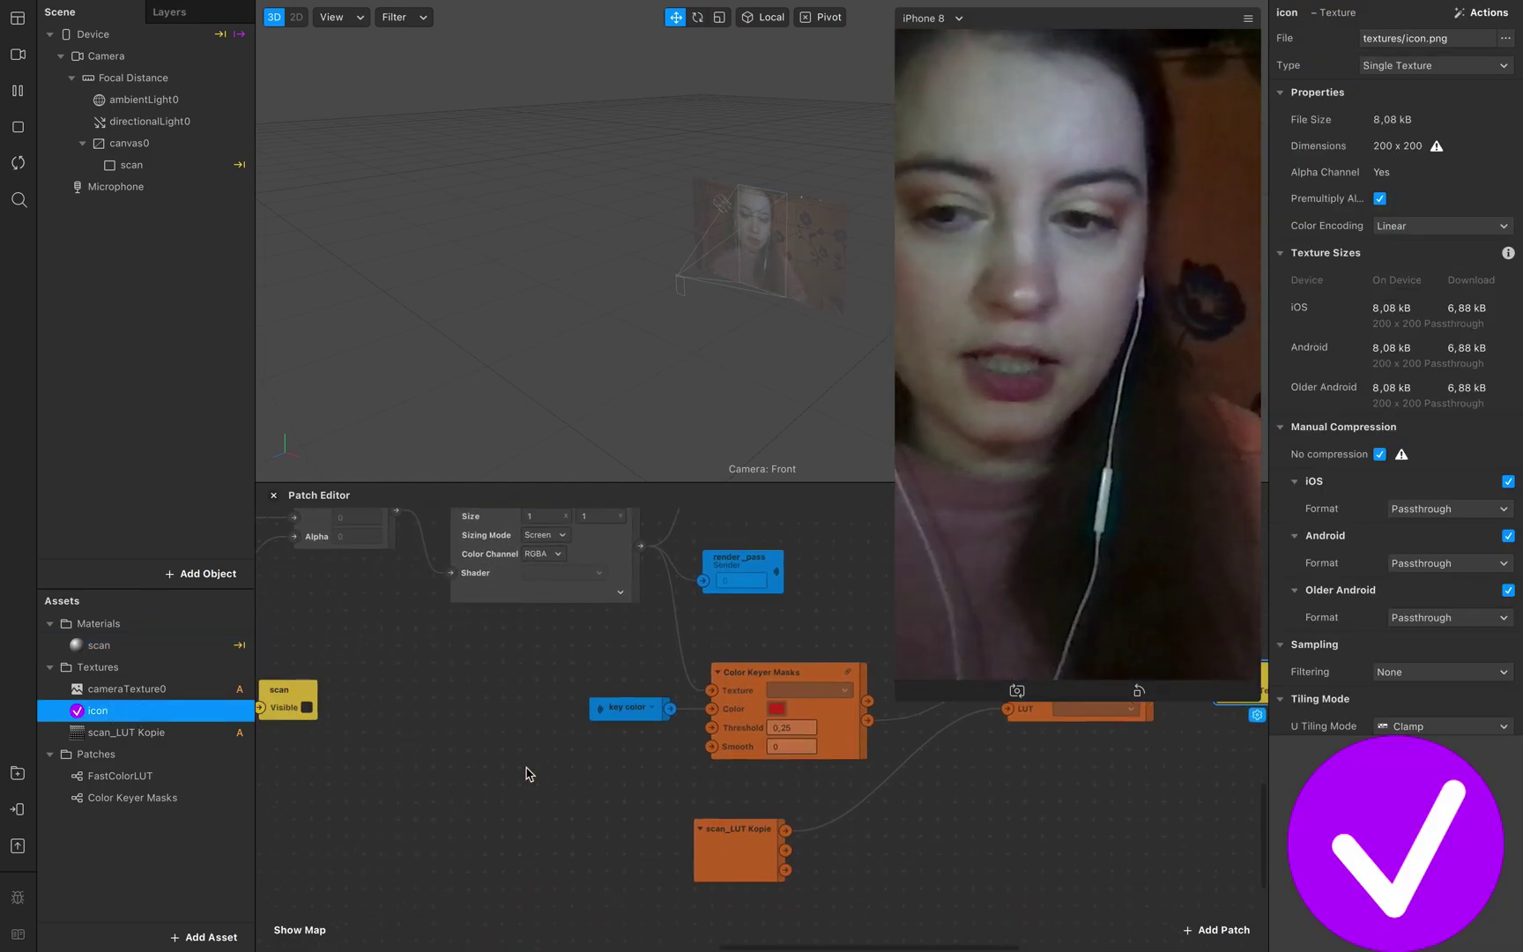
pyautogui.hscroll(5, 527, 773)
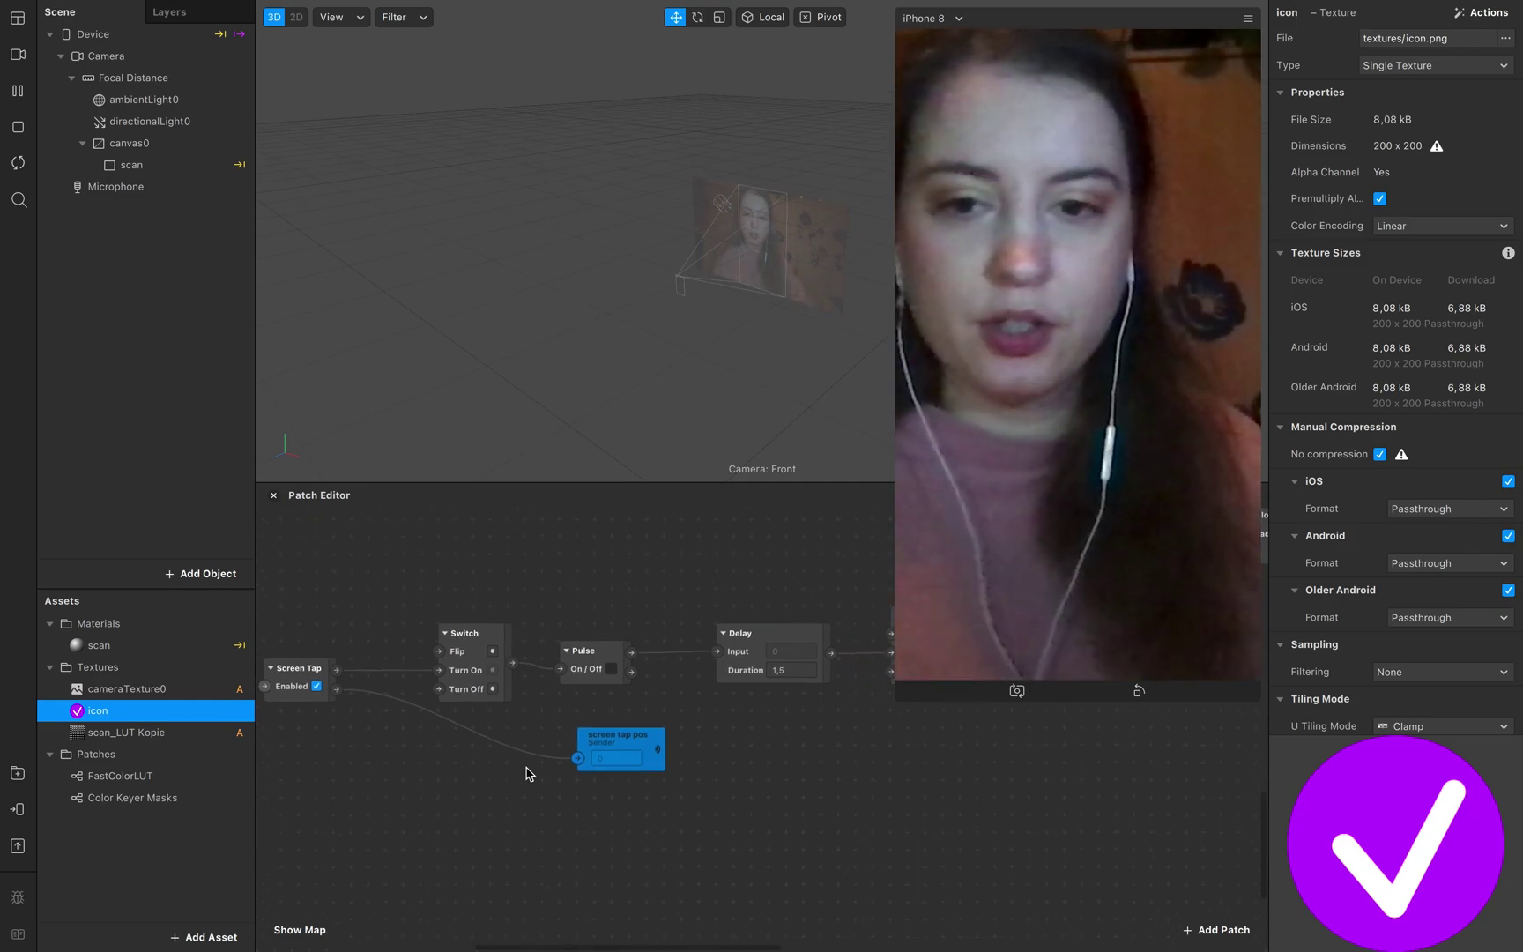
pyautogui.scroll(-5, 527, 772)
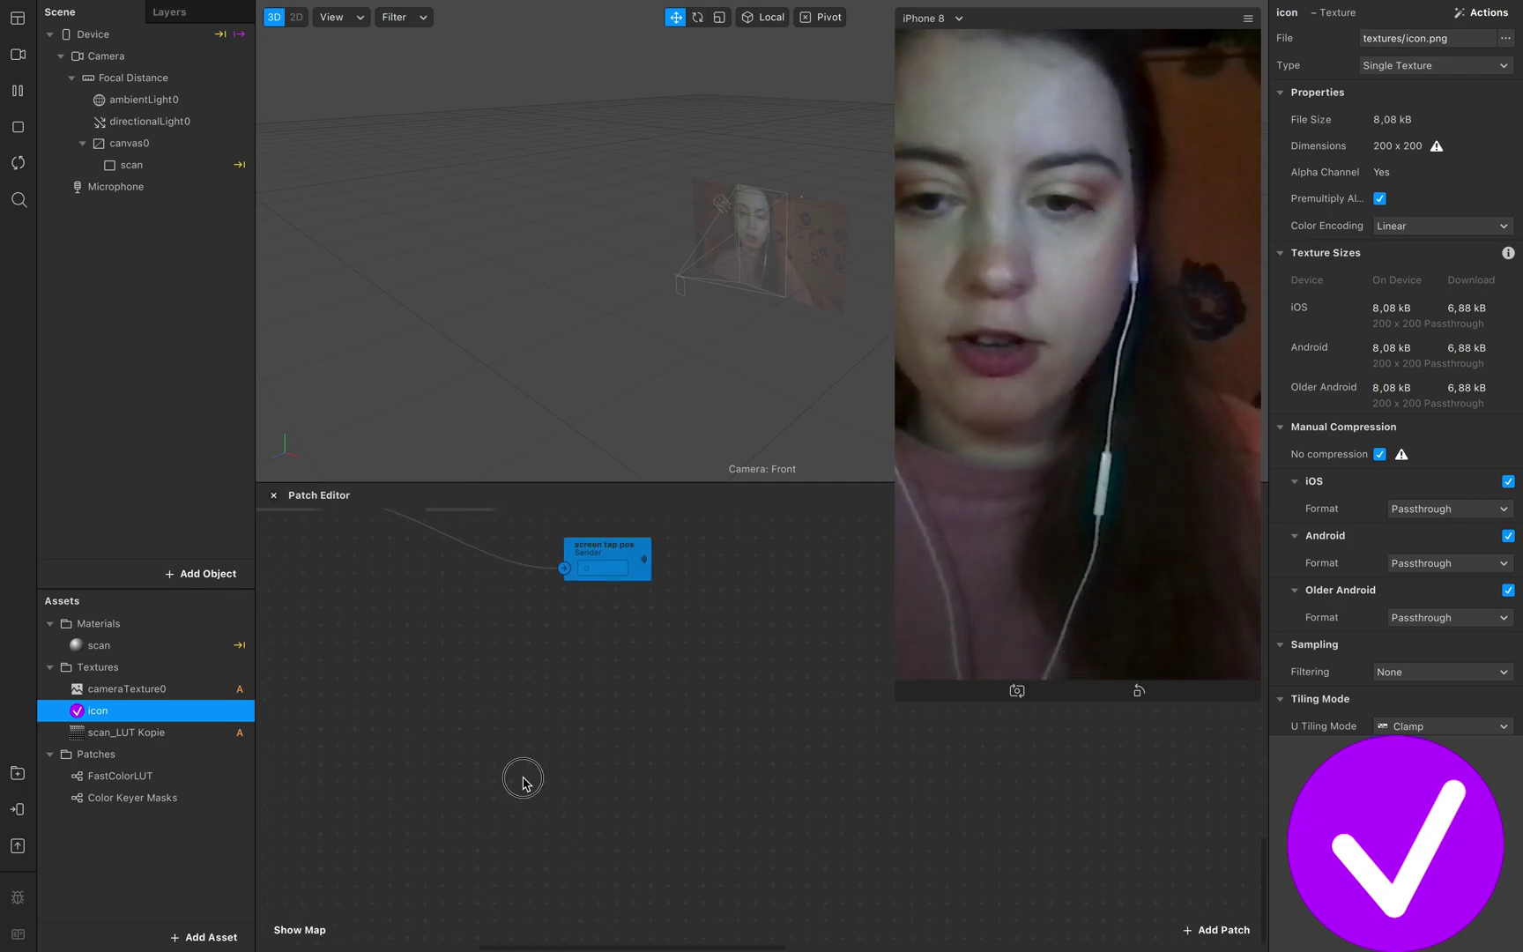
pyautogui.doubleClick(524, 782)
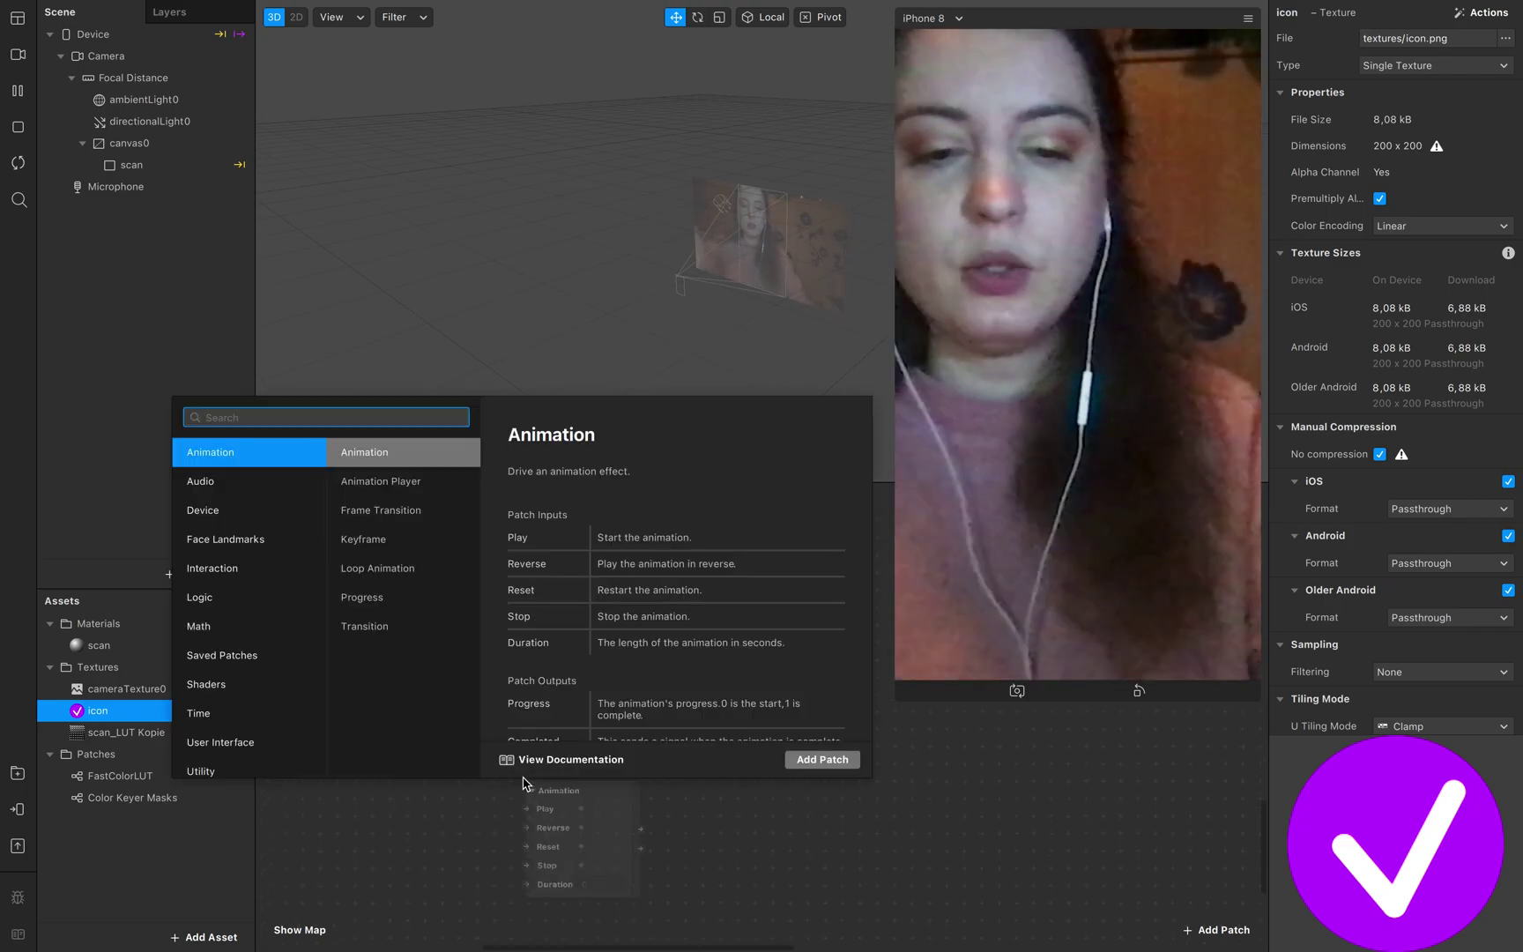
pyautogui.write('loo')
pyautogui.press('Down')
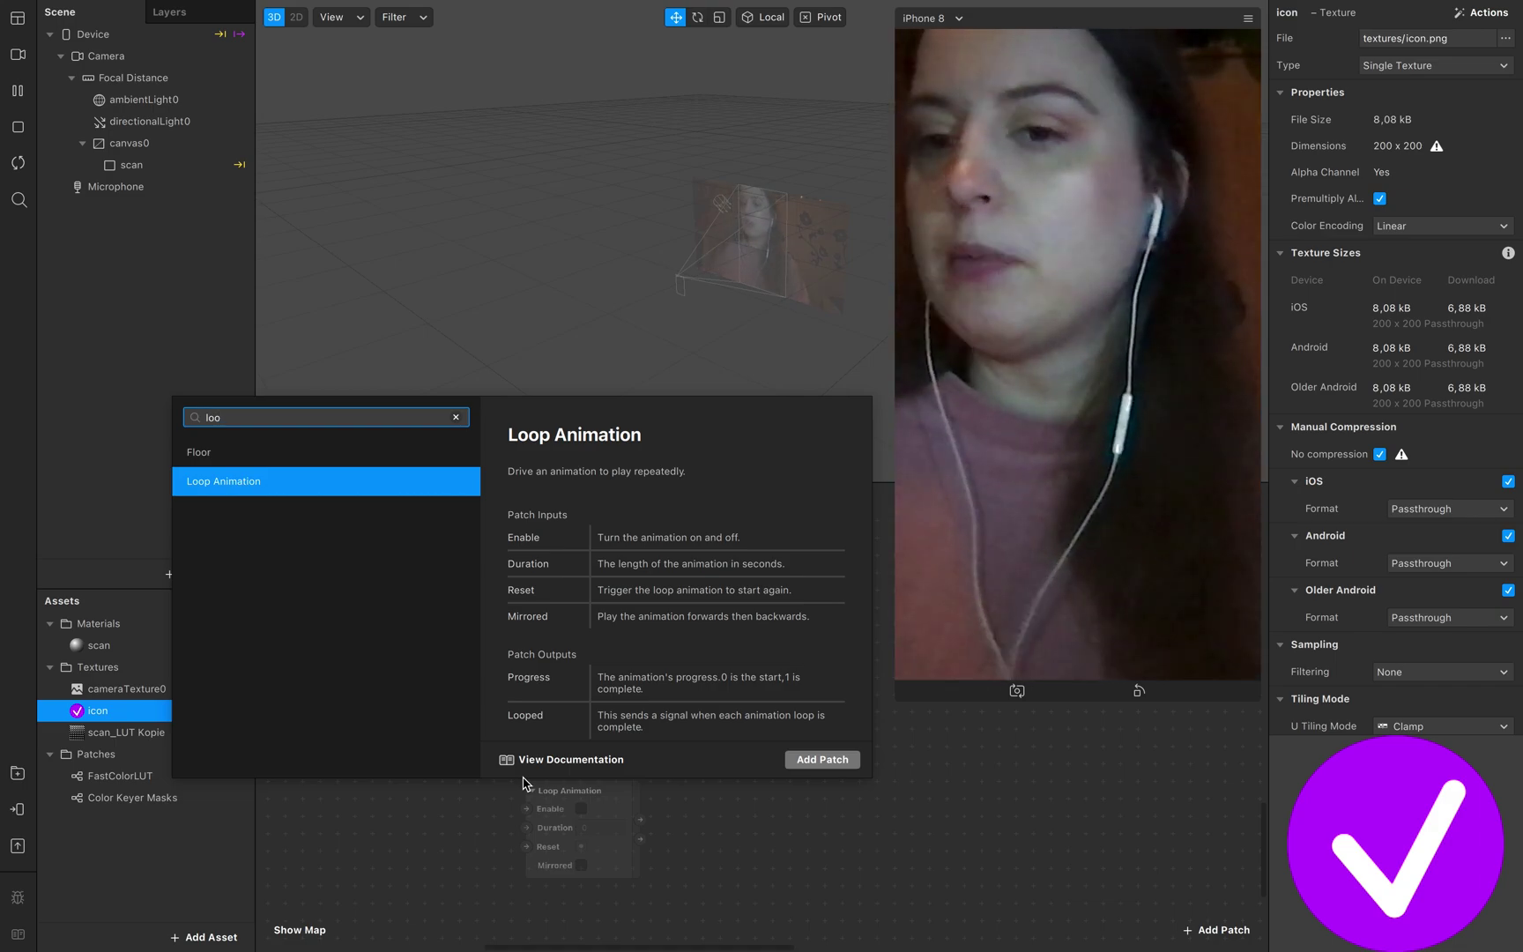
pyautogui.press('BackSpace')
pyautogui.press('BackSpace')
pyautogui.press('BackSpace')
# - Add an Animation patch and place it below the screen tap pos sender
pyautogui.write('a')
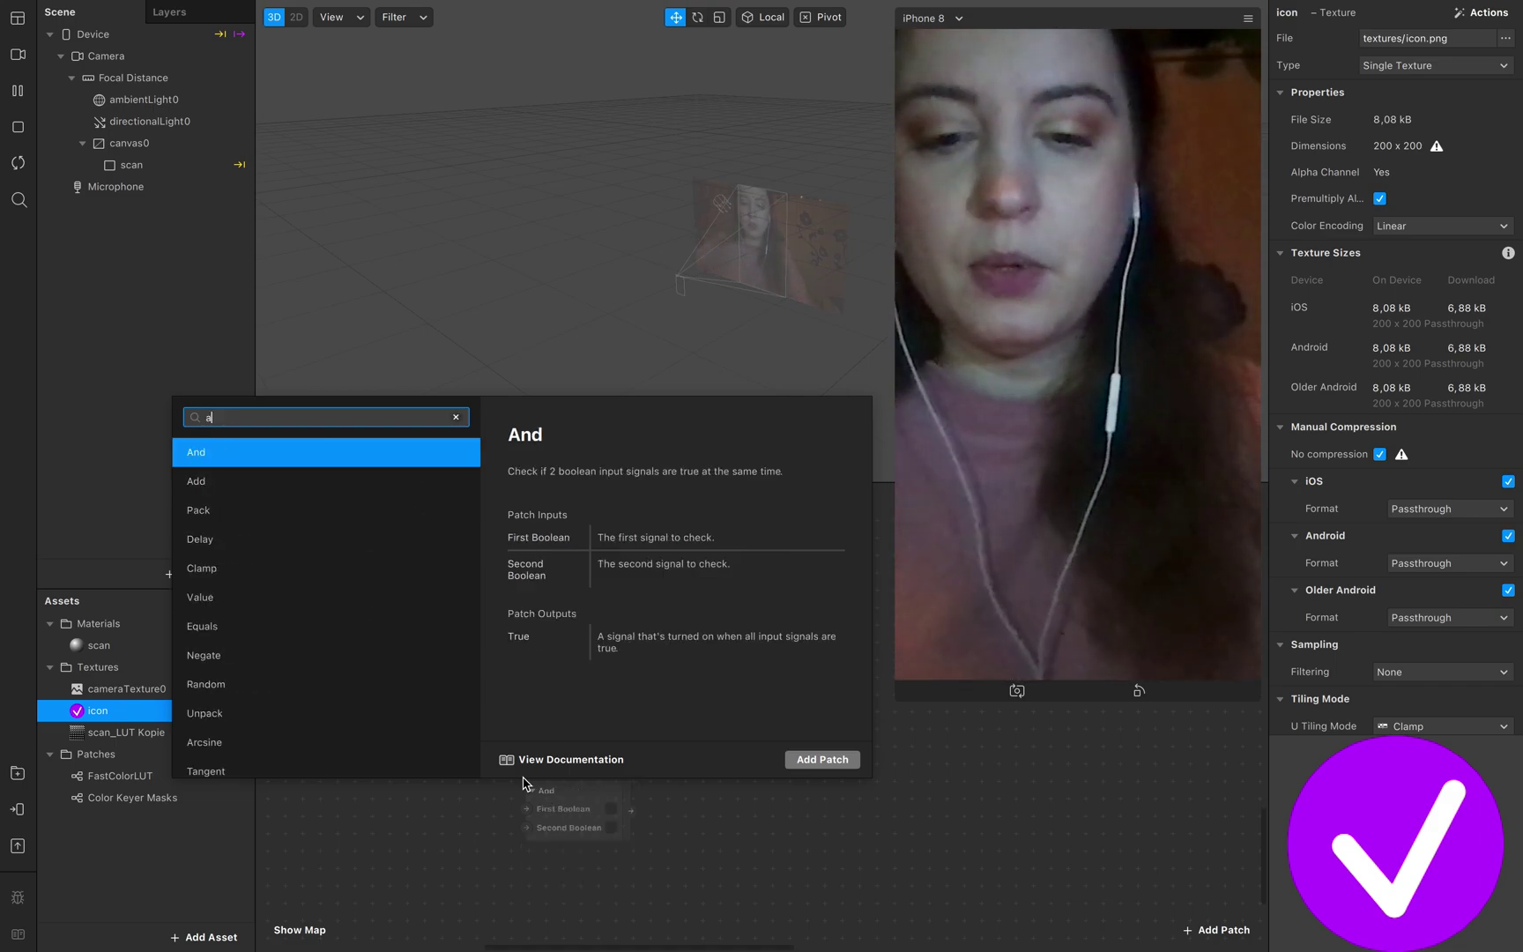
pyautogui.write('ni')
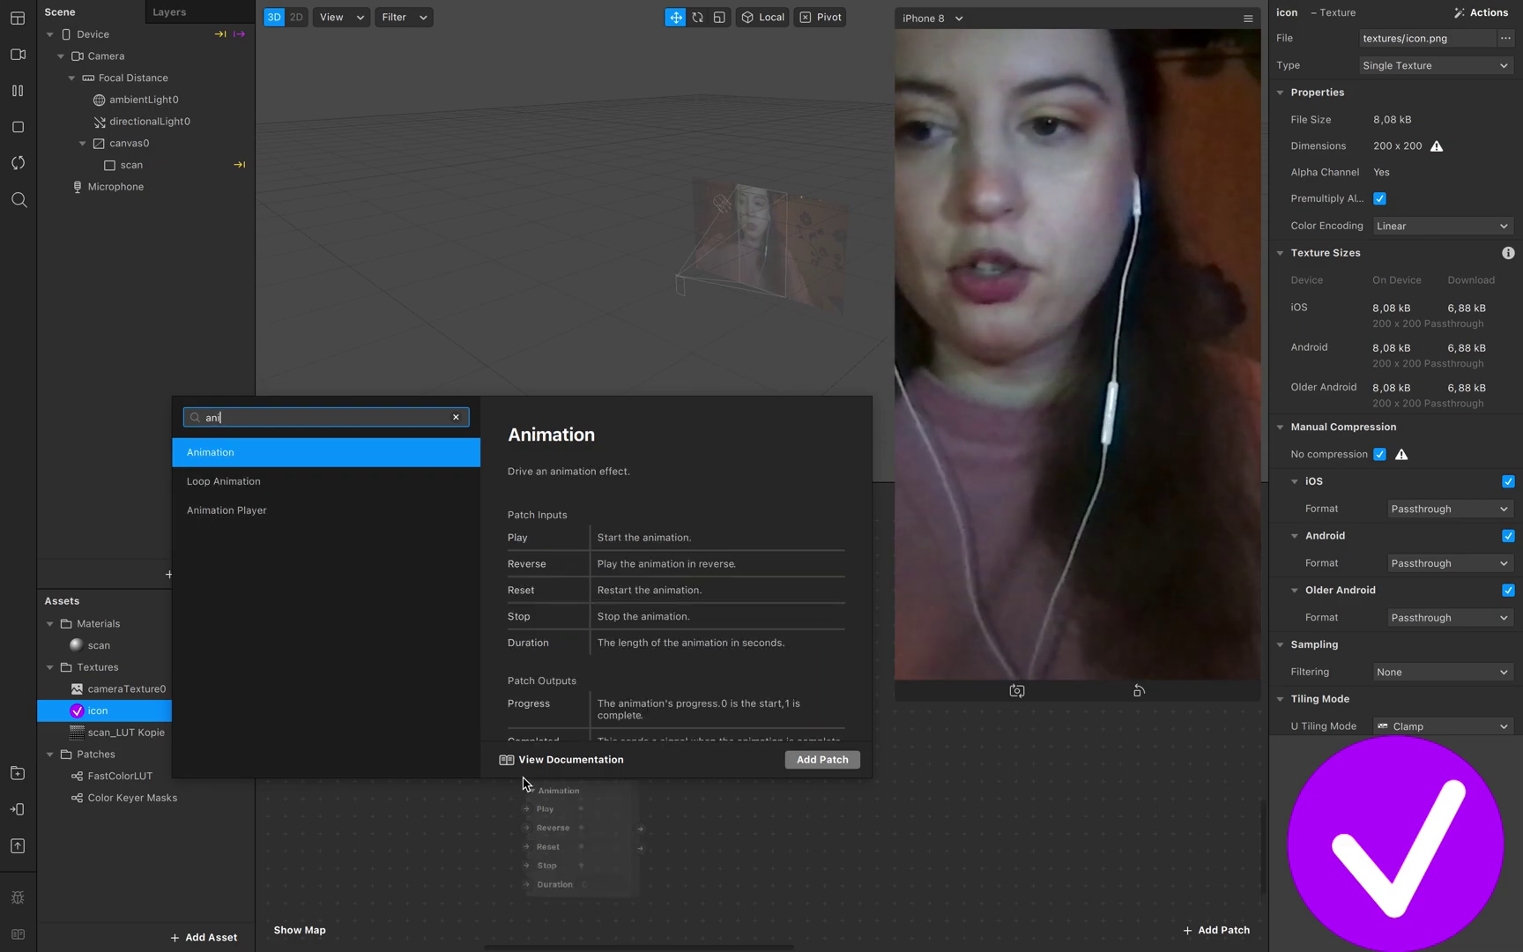
pyautogui.press('Return')
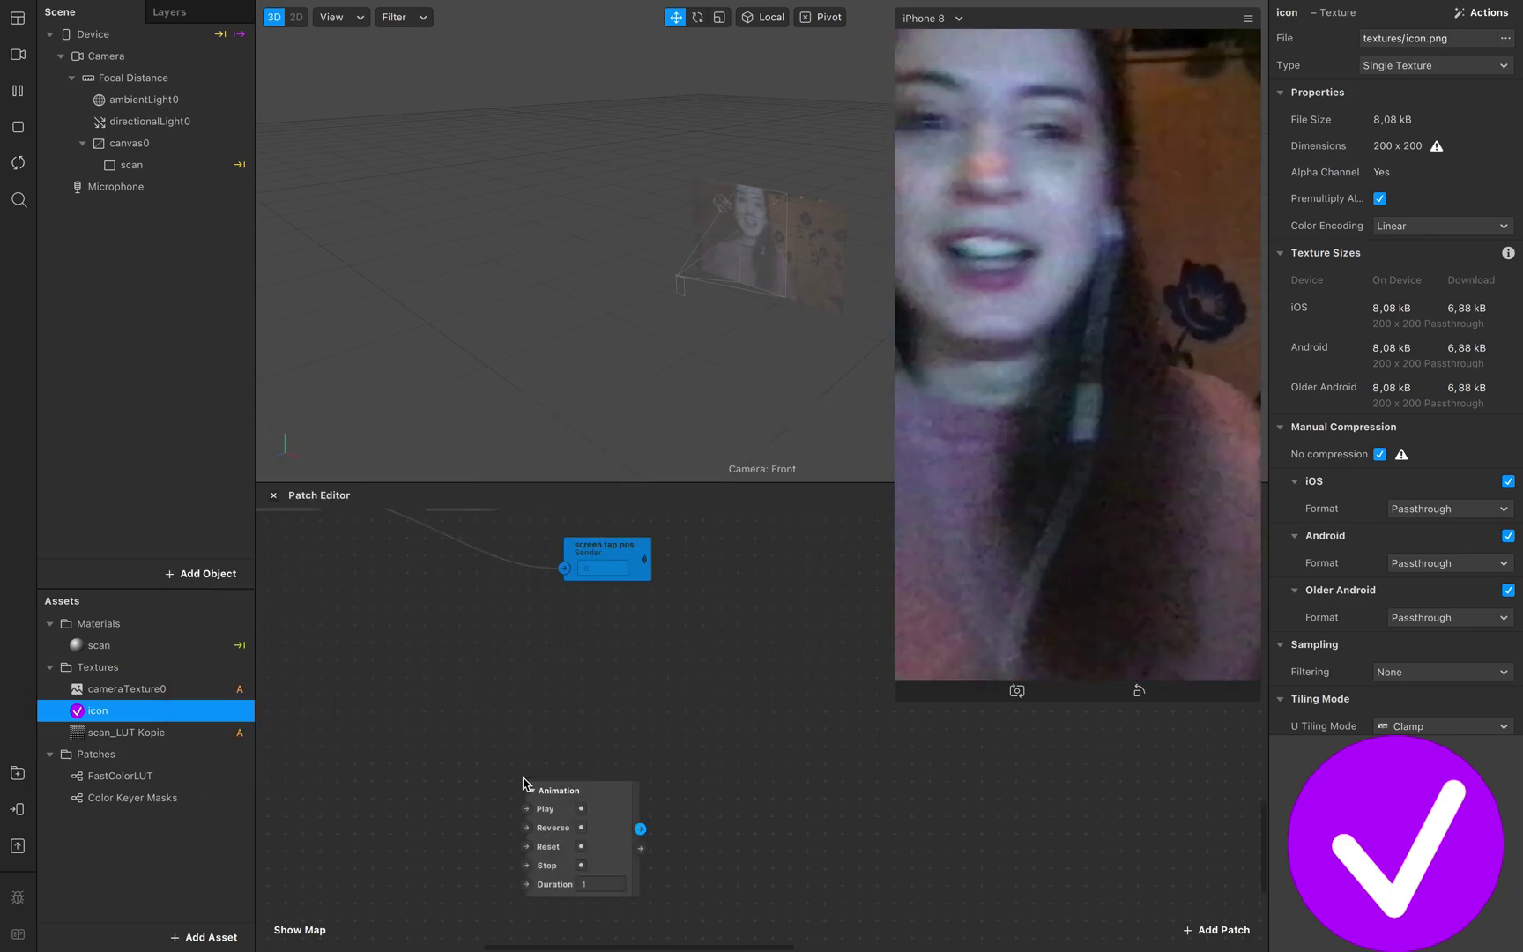
pyautogui.moveTo(623, 792); pyautogui.dragTo(584, 715)
# - Add a Transition patch connected to the Animation patch's Progress output and place it beside that patch
pyautogui.hscroll(5, 595, 769)
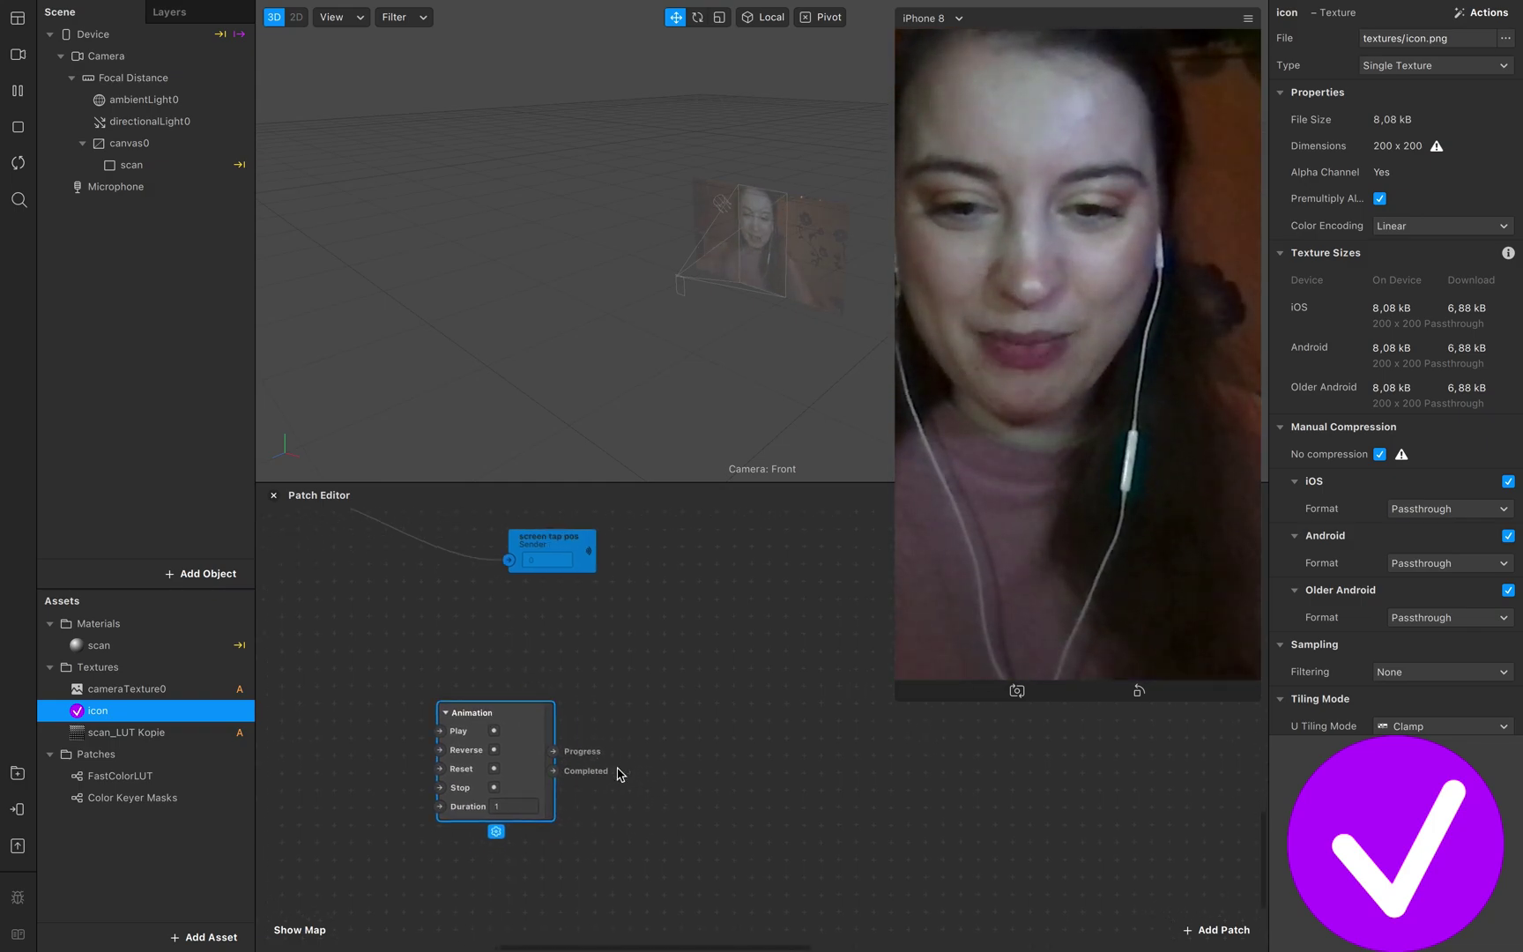
pyautogui.moveTo(475, 738); pyautogui.dragTo(581, 702)
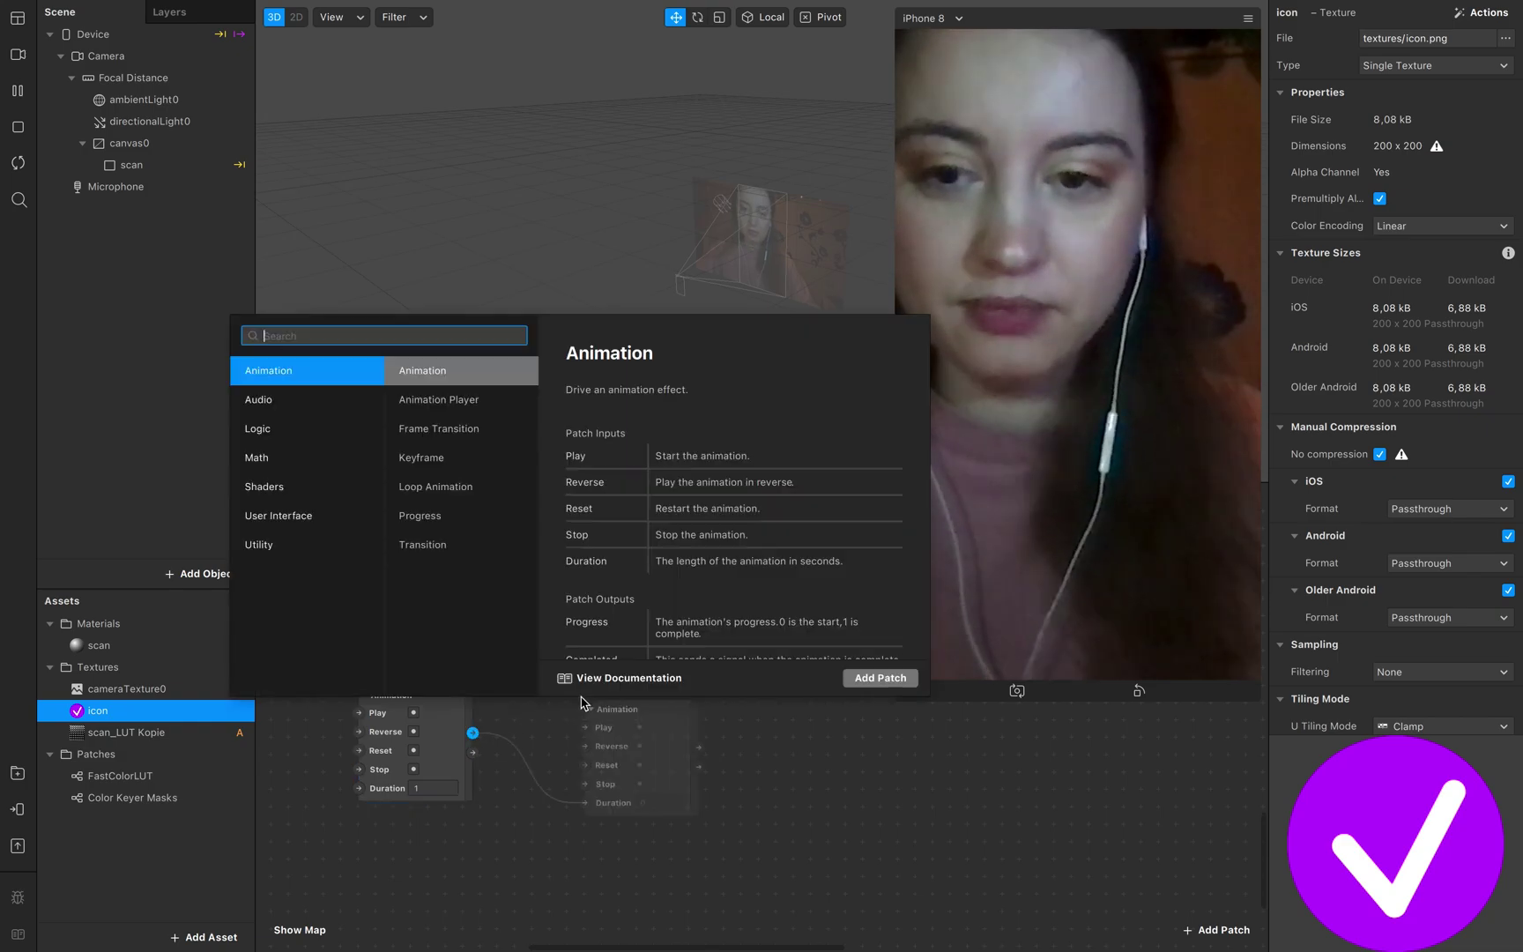
pyautogui.write('tr')
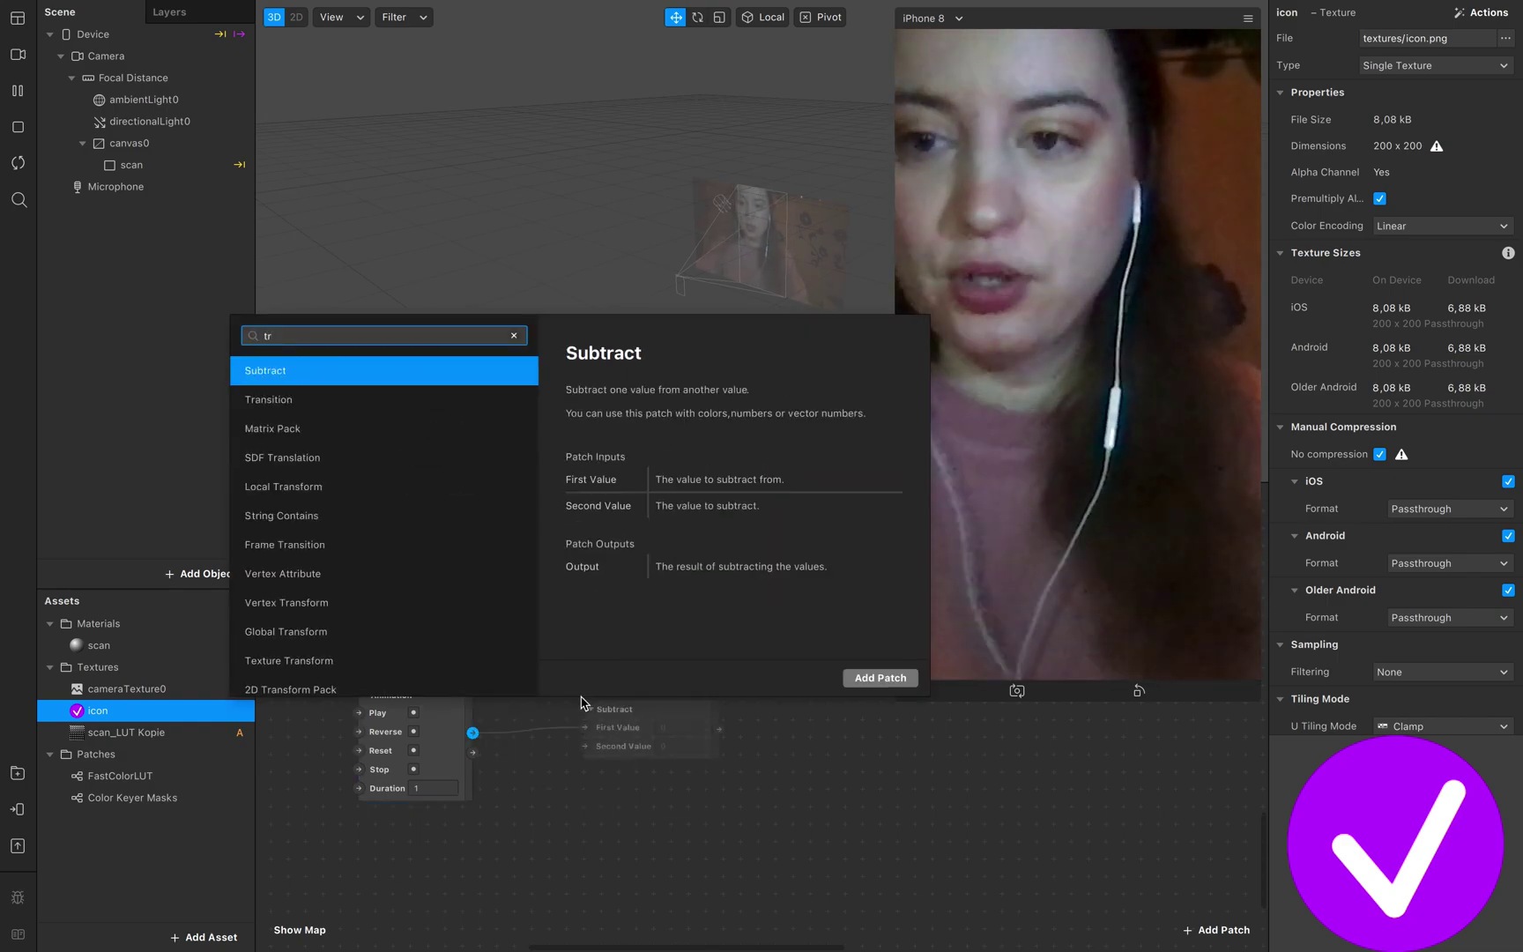
pyautogui.press('Down')
pyautogui.press('Return')
pyautogui.moveTo(743, 714)
pyautogui.mouseDown()
pyautogui.moveTo(679, 724)
pyautogui.moveTo(717, 737)
pyautogui.moveTo(741, 725)
pyautogui.mouseUp()
pyautogui.hscroll(5, 743, 738)
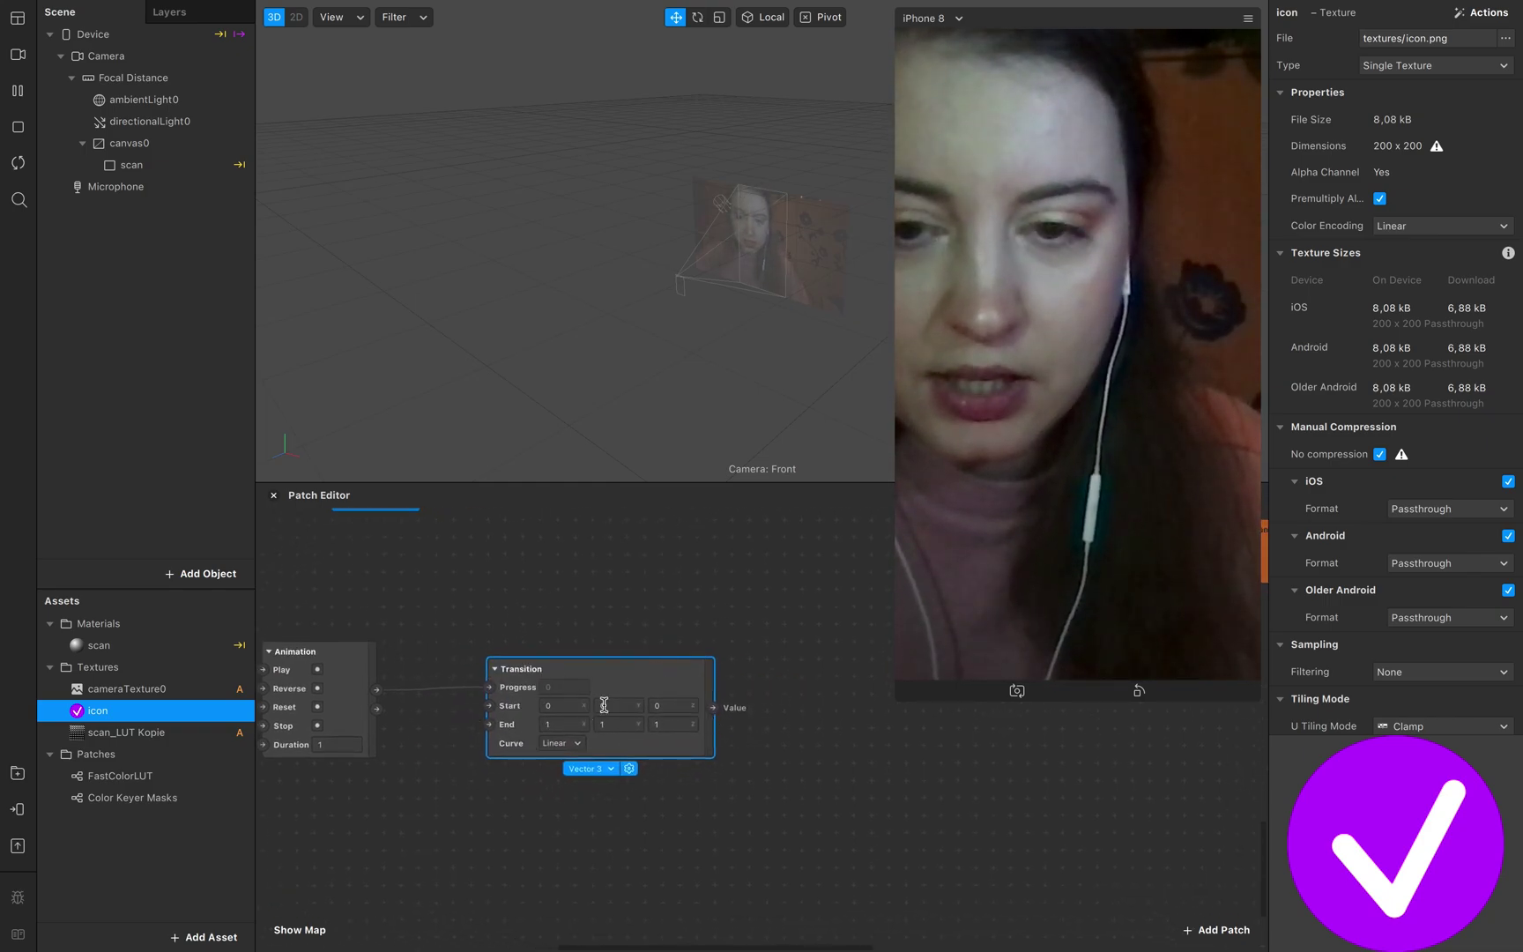
pyautogui.click(615, 770)
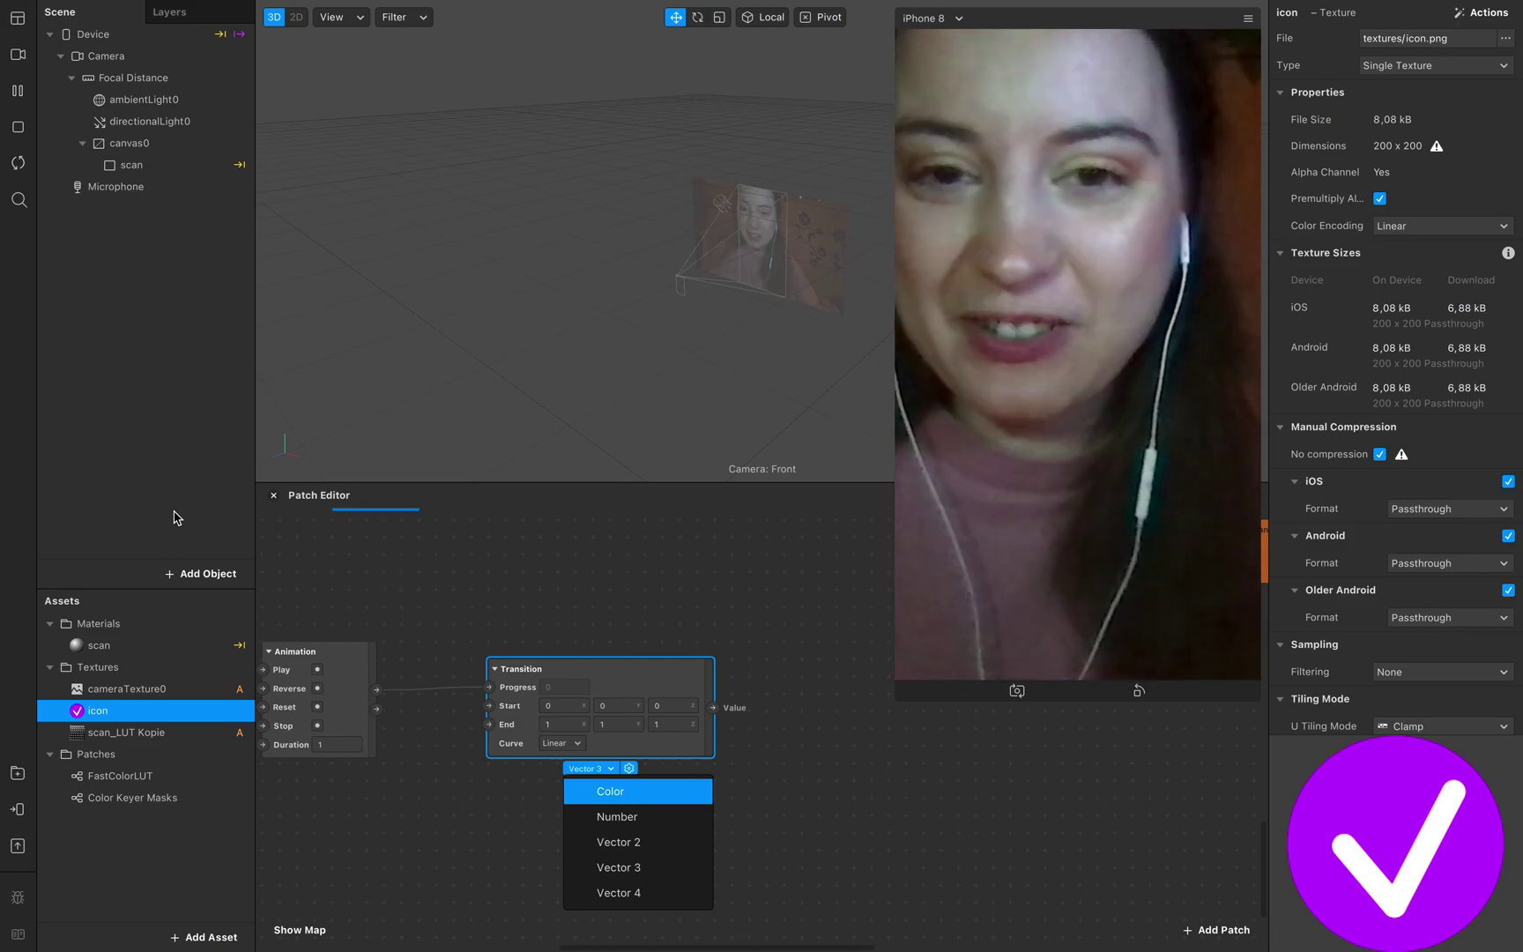
# - Insert a rectangle into canvas0 and center it horizontally and vertically on the canvas
pyautogui.click(198, 573)
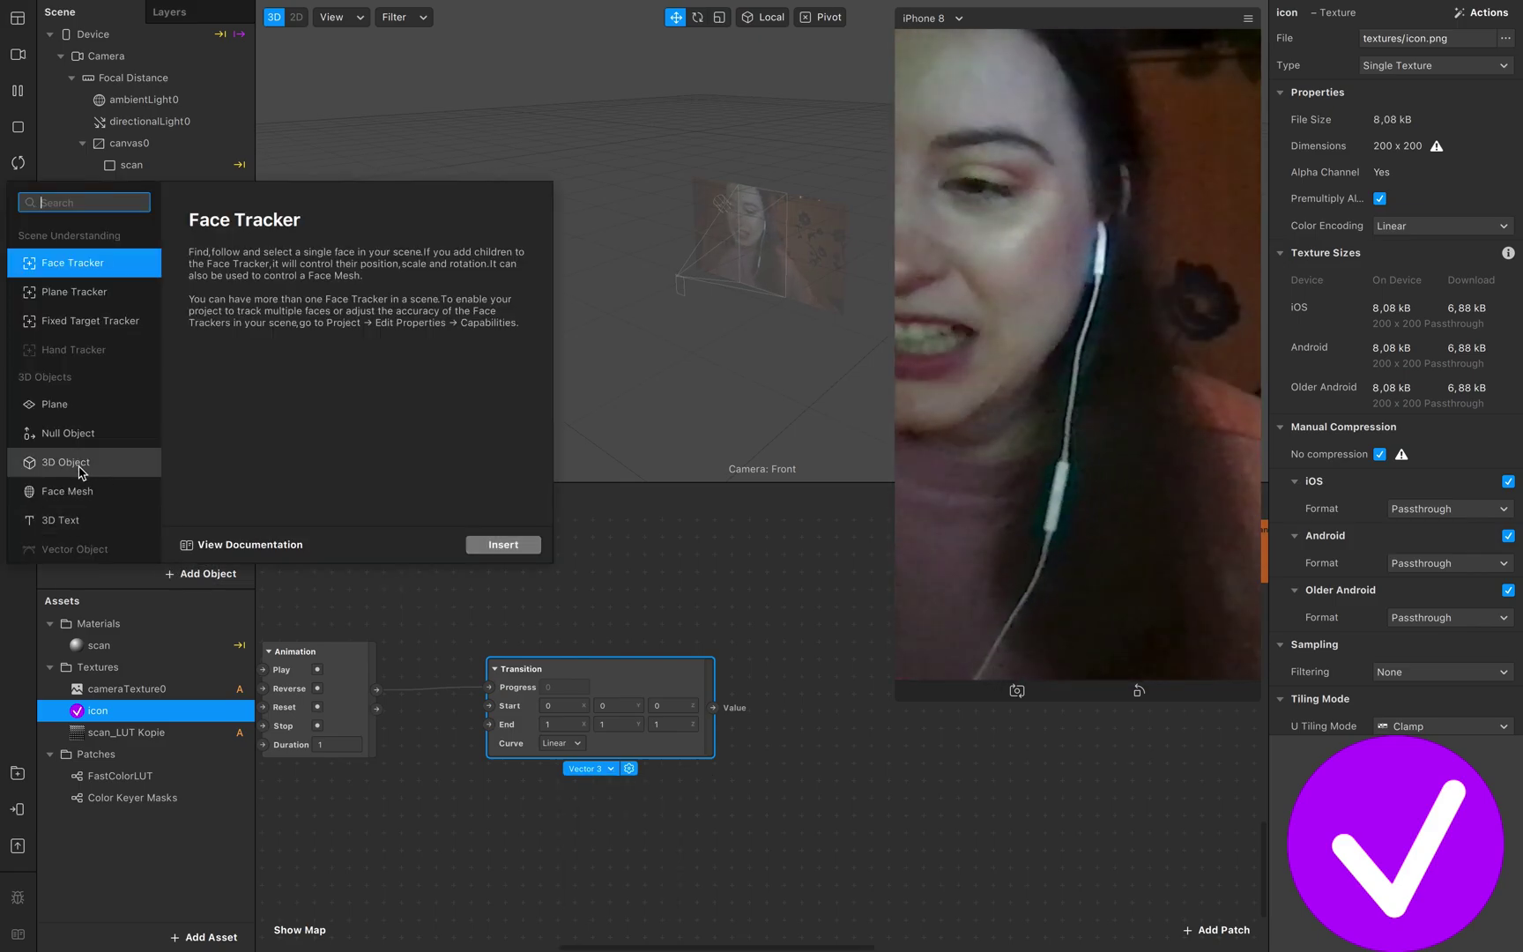
pyautogui.scroll(-5, 85, 397)
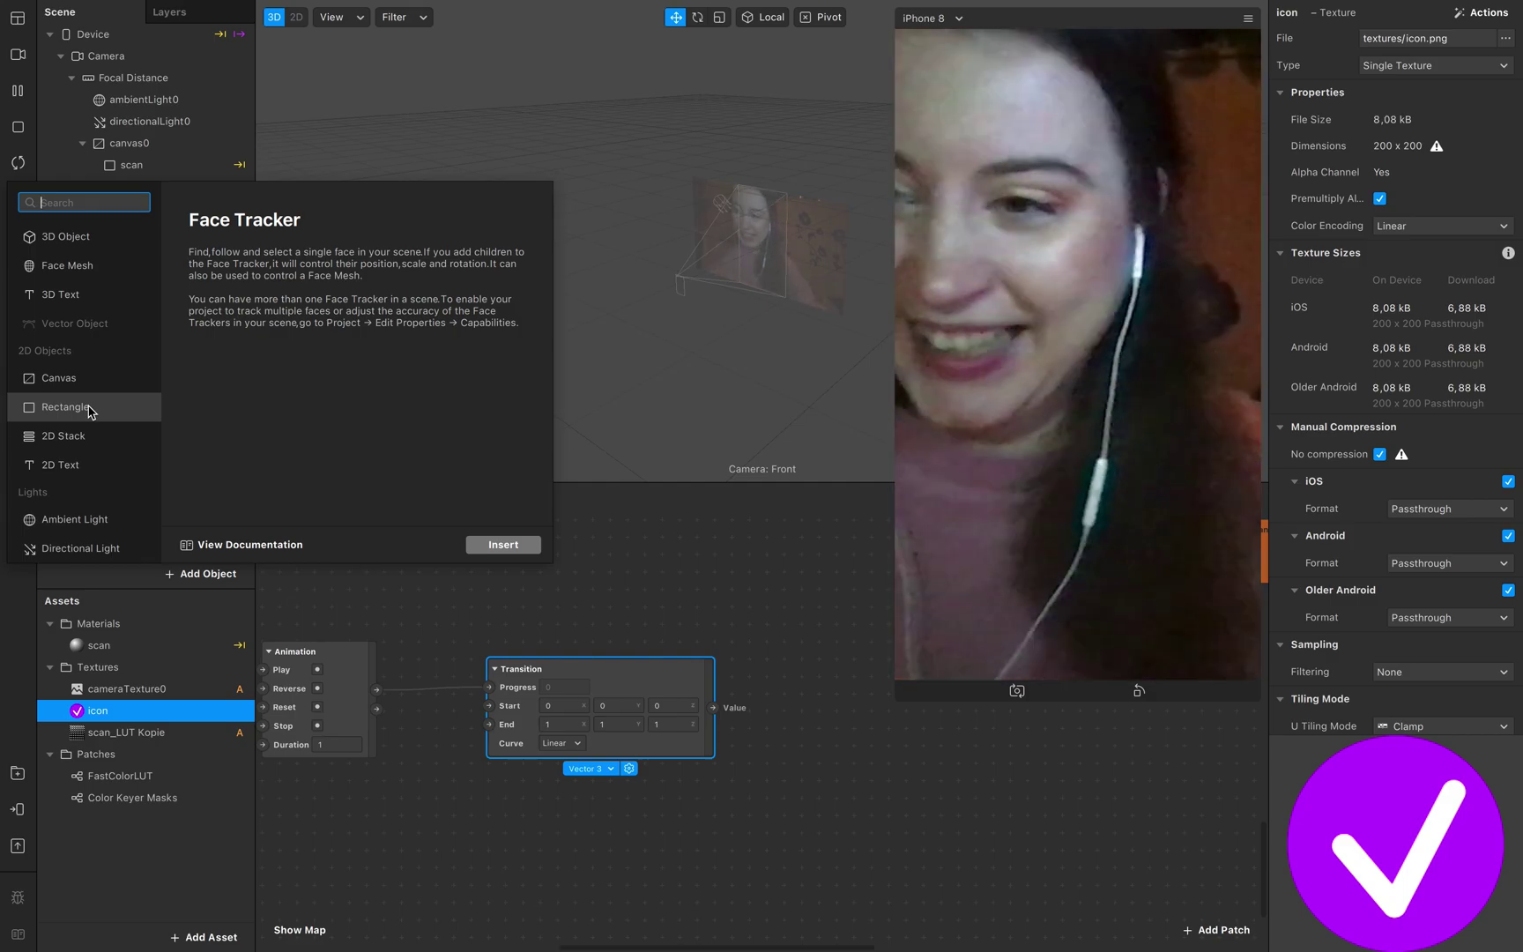
pyautogui.click(89, 409)
pyautogui.click(502, 545)
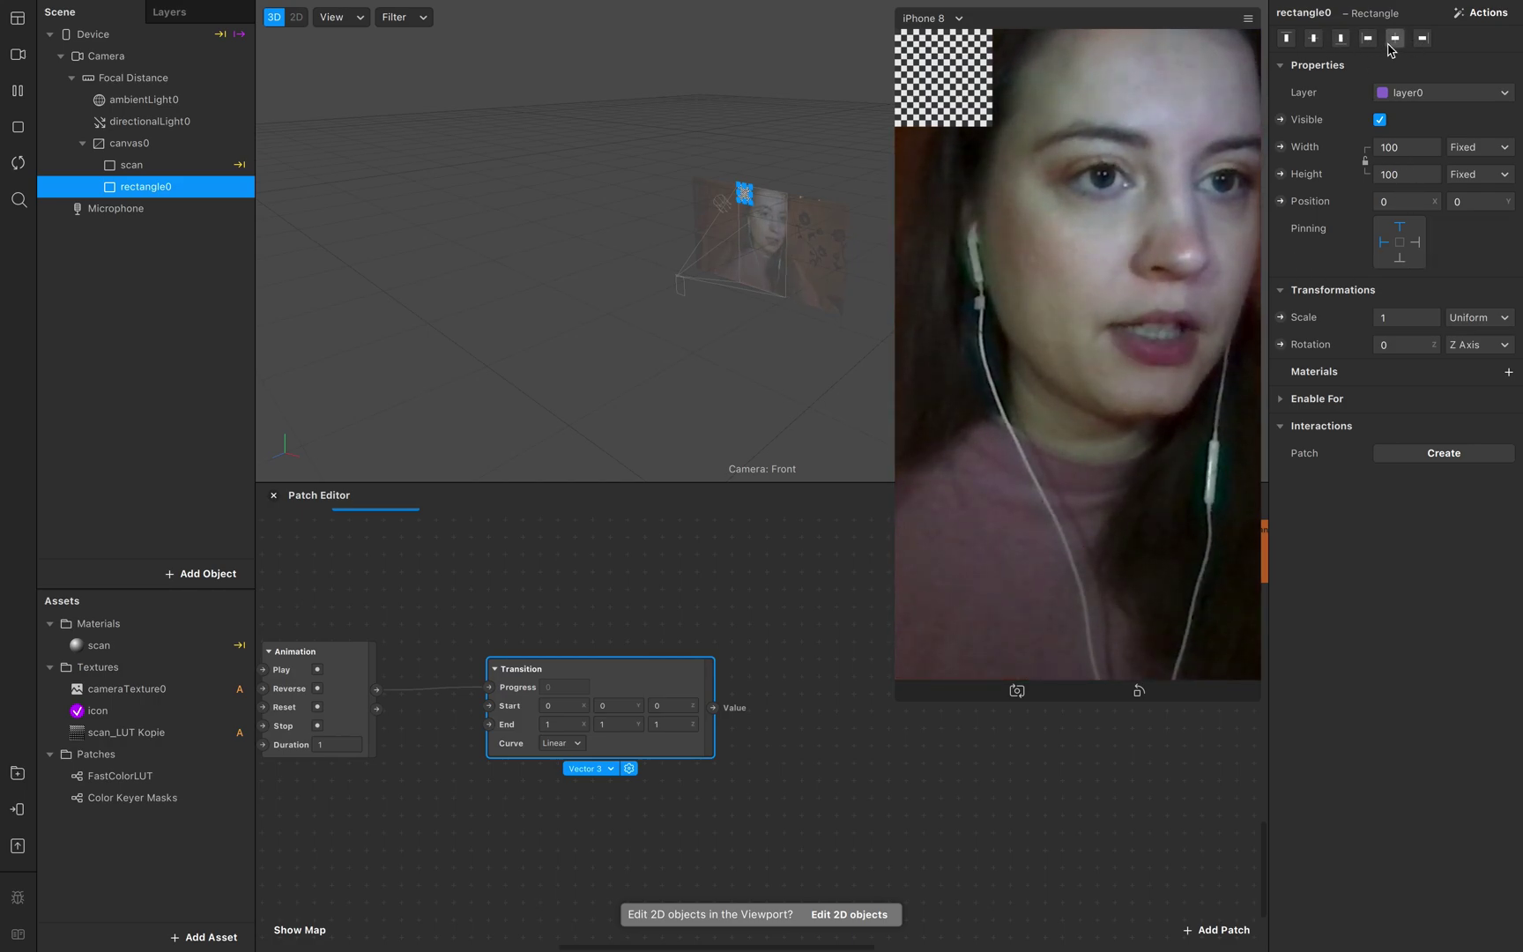
pyautogui.click(1314, 39)
pyautogui.click(1319, 38)
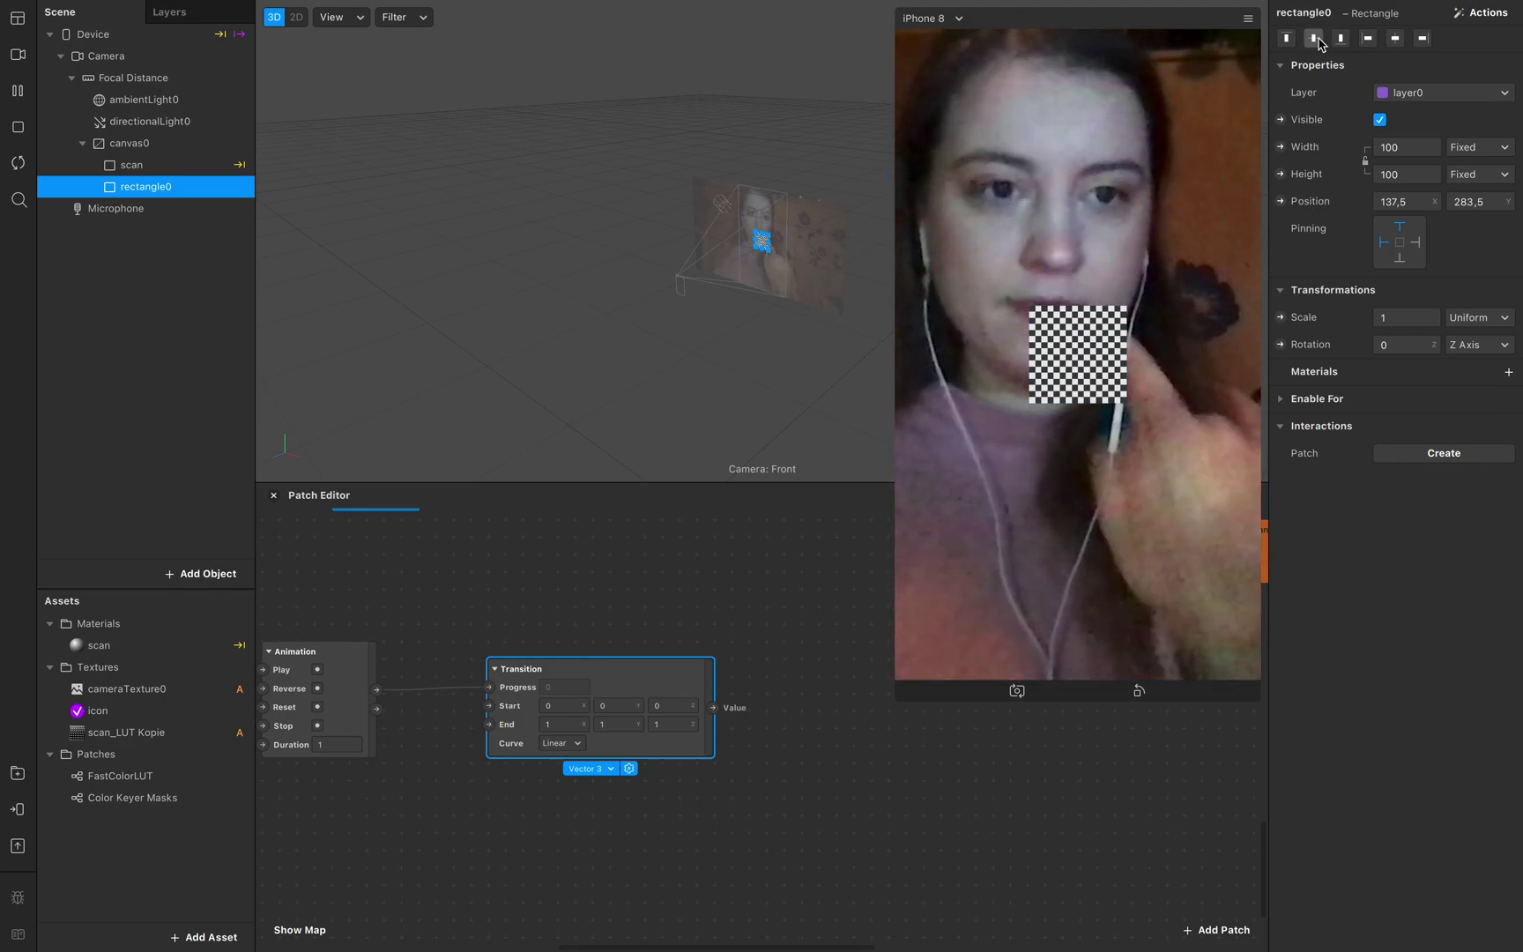
# - Create a 2D Scale patch for the new rectangle and place it beside the Transition patch
pyautogui.click(1280, 317)
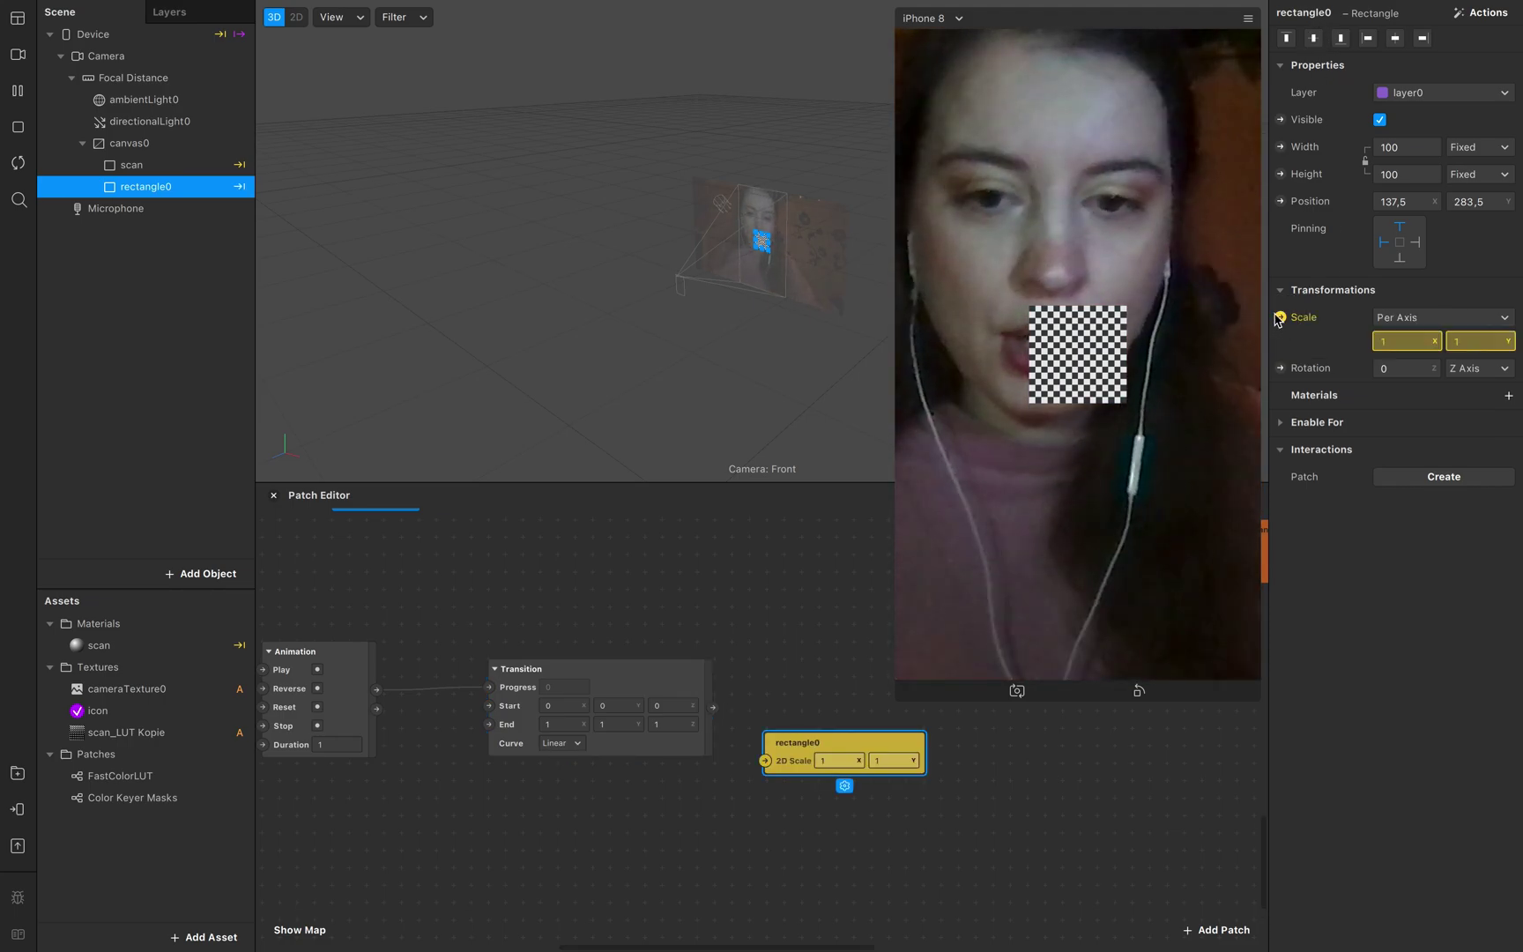
pyautogui.hscroll(5, 820, 740)
pyautogui.moveTo(706, 734); pyautogui.dragTo(771, 687)
# - Set the Transition patch's value type to Vector 2 and its curve to Bounce Out, keeping the rectangle's scale patch beside it
pyautogui.click(500, 675)
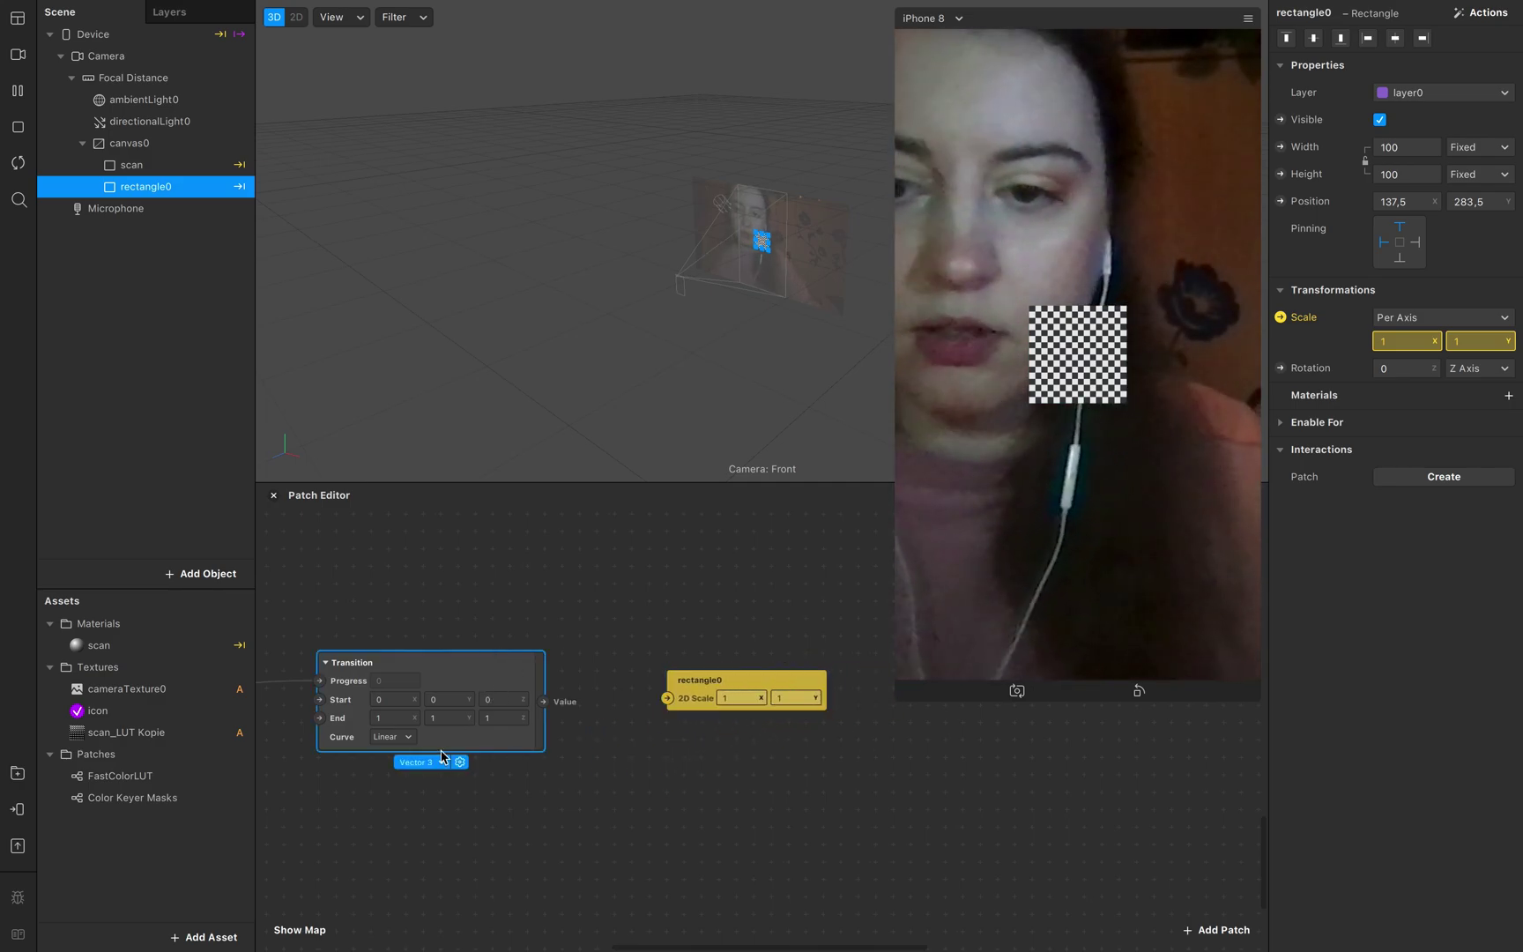
pyautogui.click(441, 762)
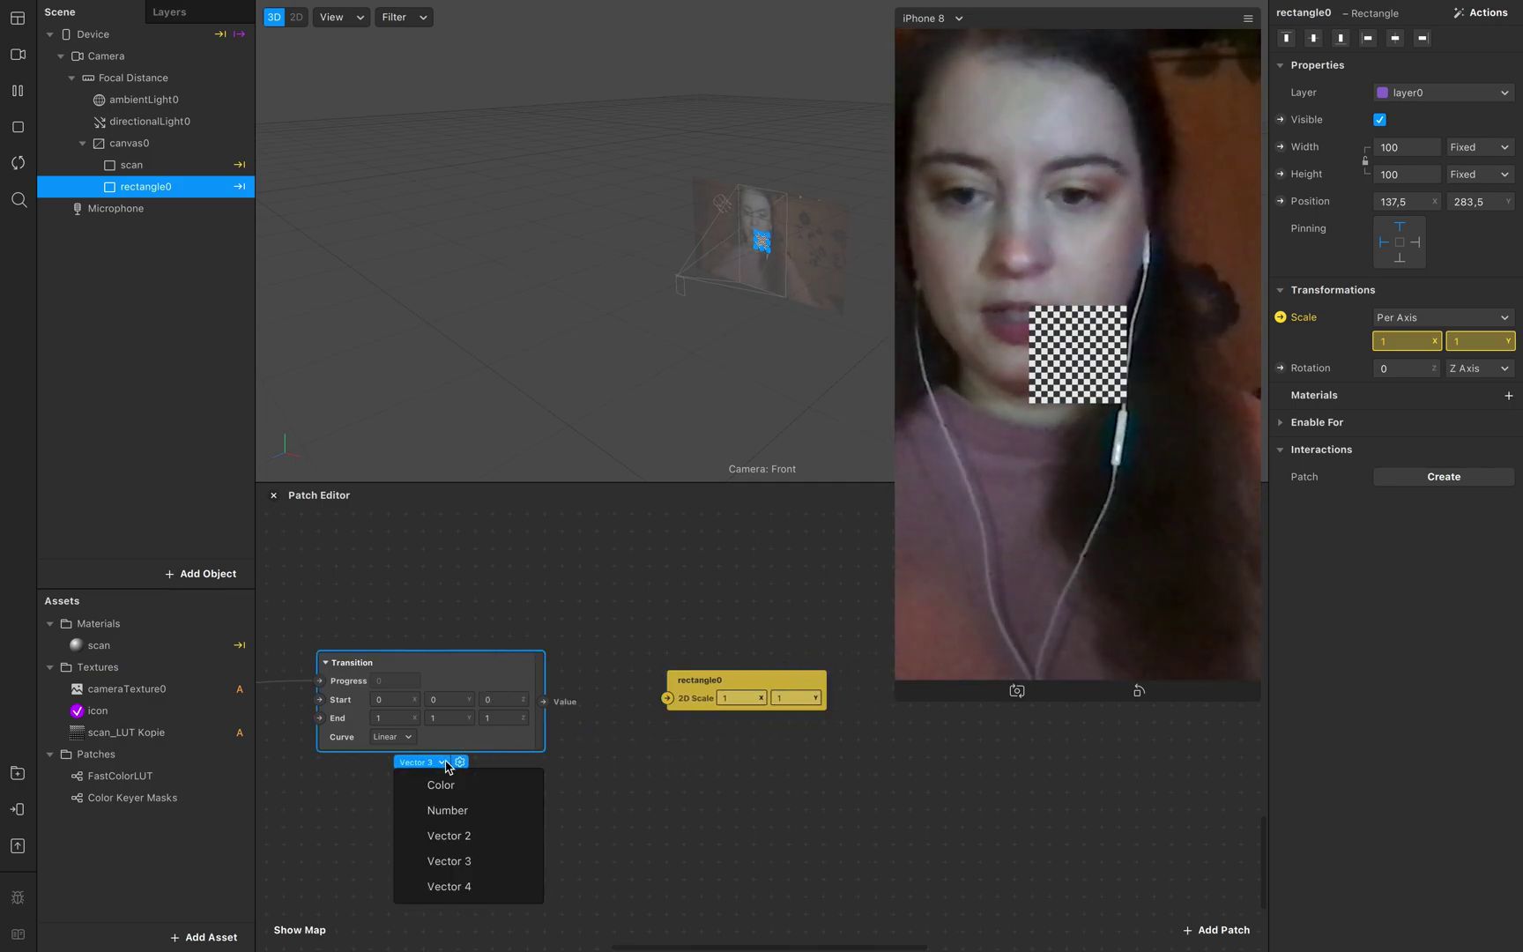
pyautogui.click(460, 839)
pyautogui.hscroll(-4, 615, 866)
pyautogui.moveTo(839, 678); pyautogui.dragTo(712, 677)
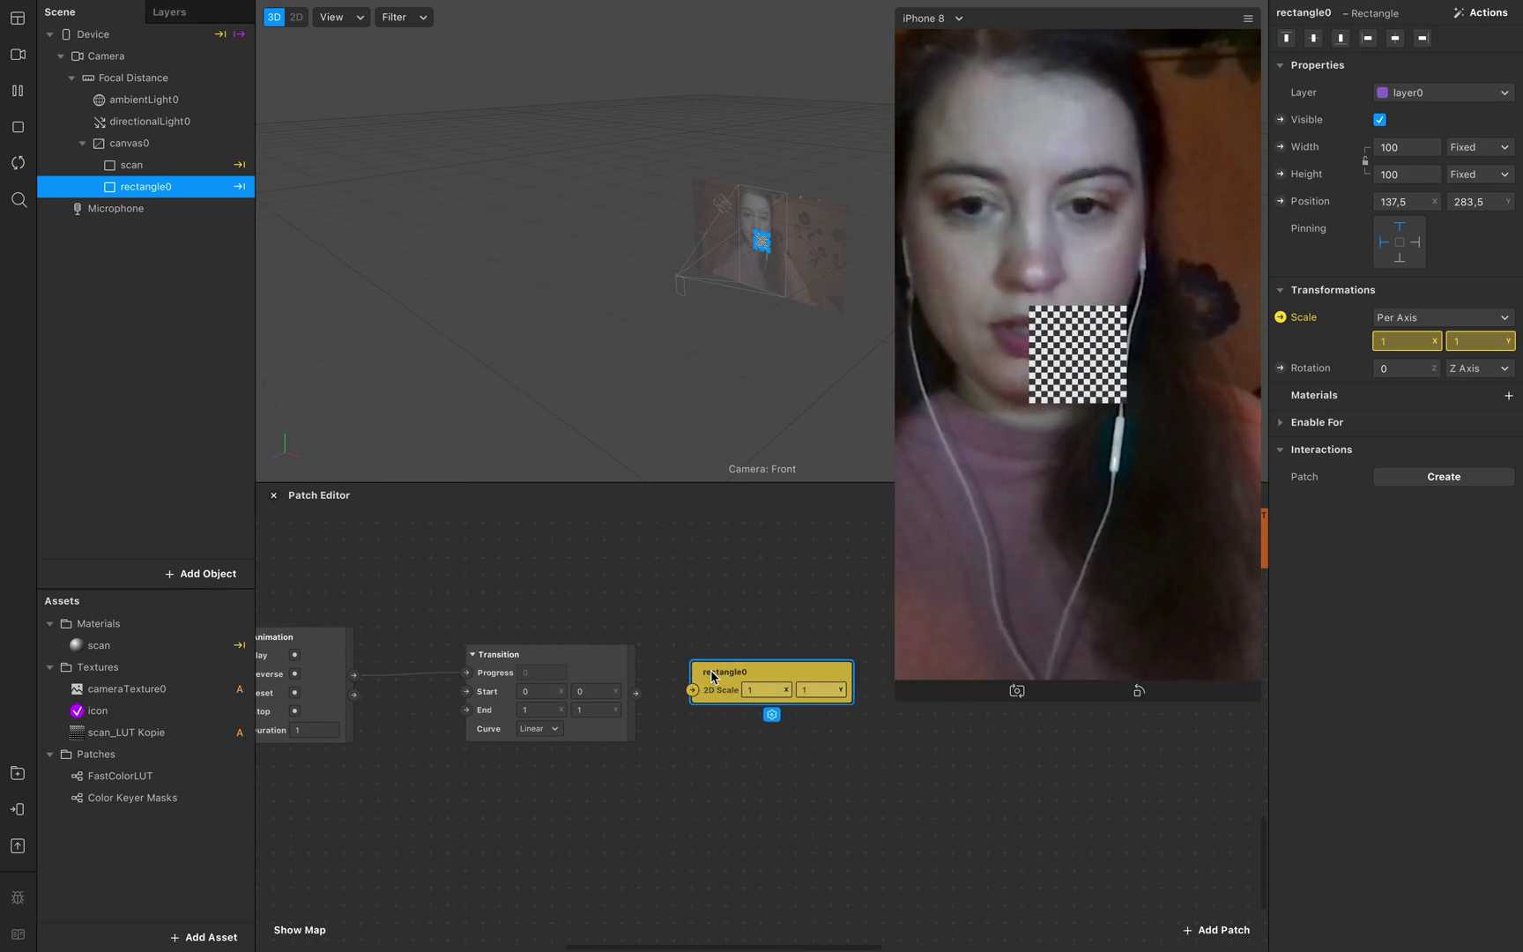
pyautogui.click(557, 731)
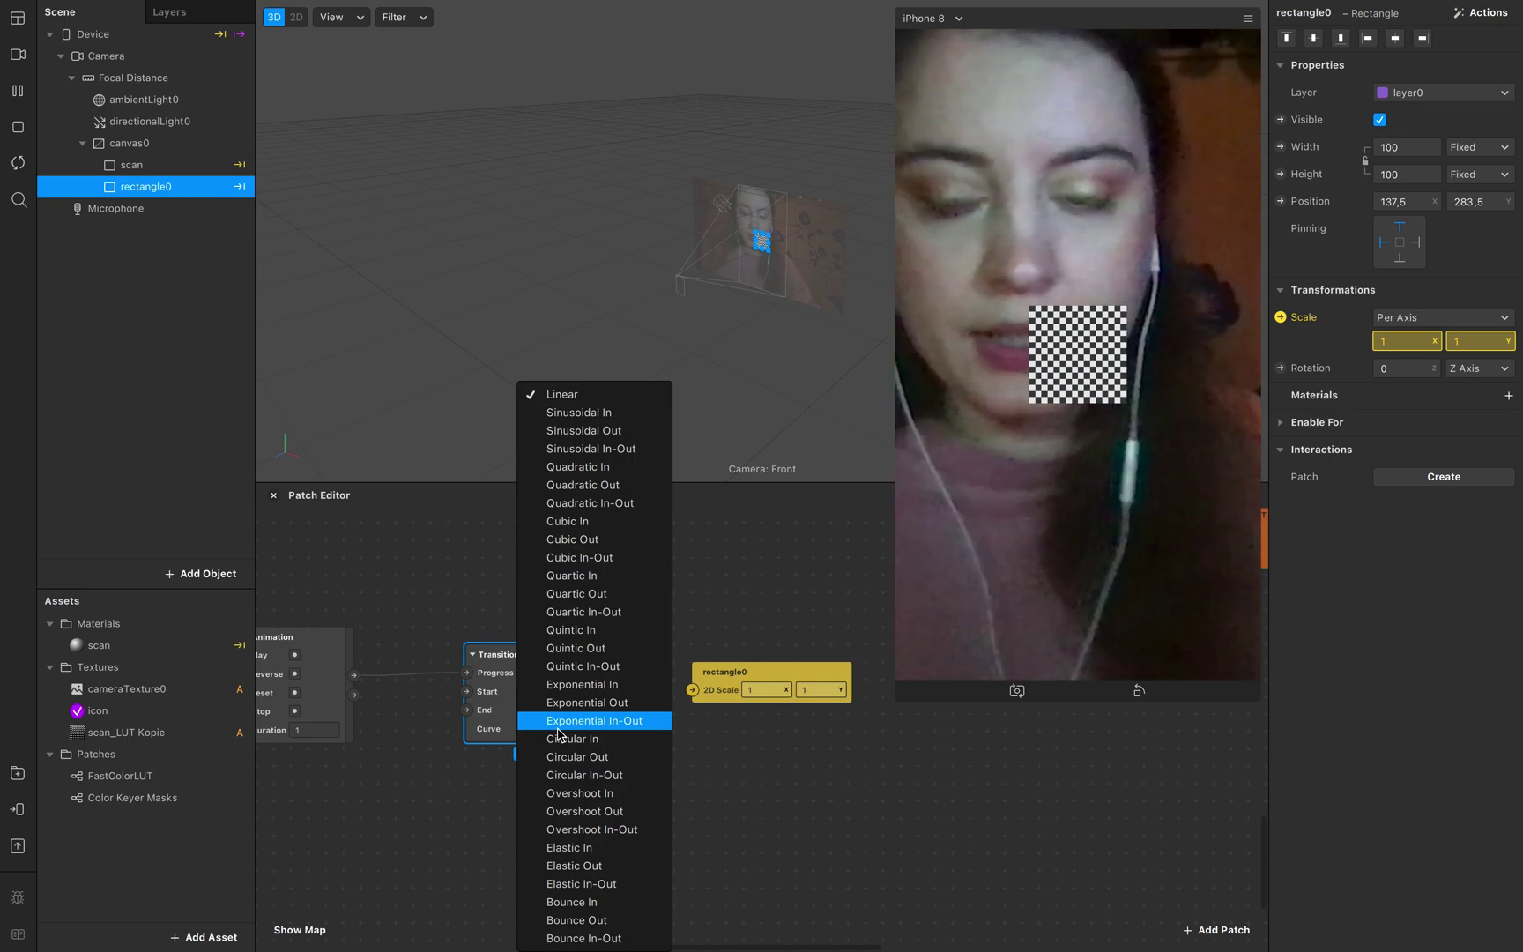
pyautogui.click(622, 920)
pyautogui.moveTo(774, 665); pyautogui.dragTo(789, 671)
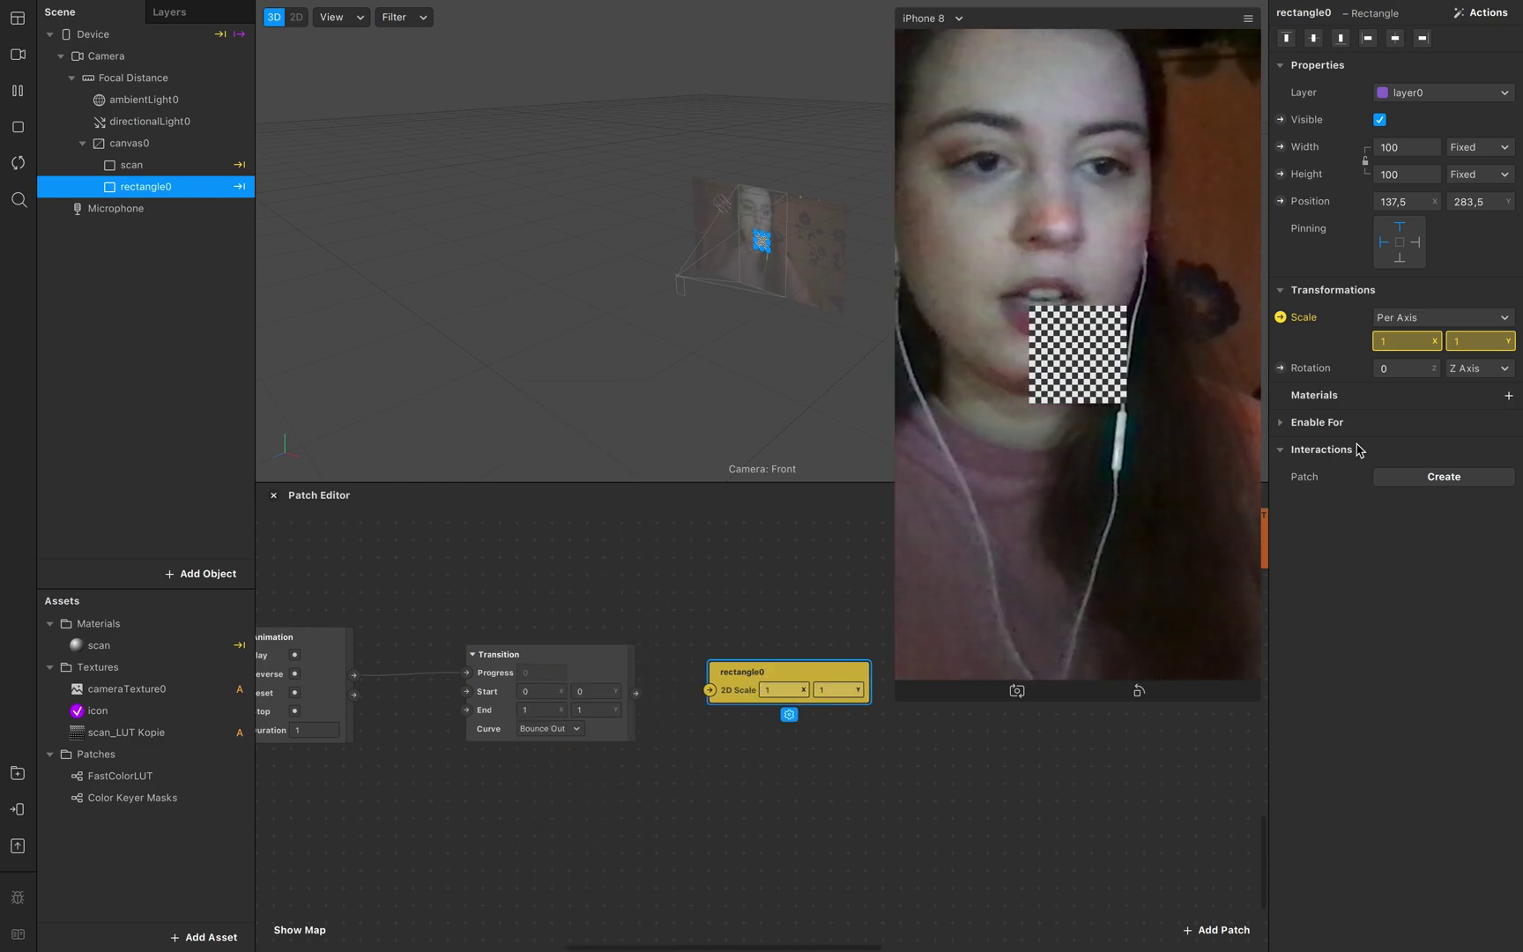
# - Rename the new rectangle as icon
pyautogui.click(1508, 394)
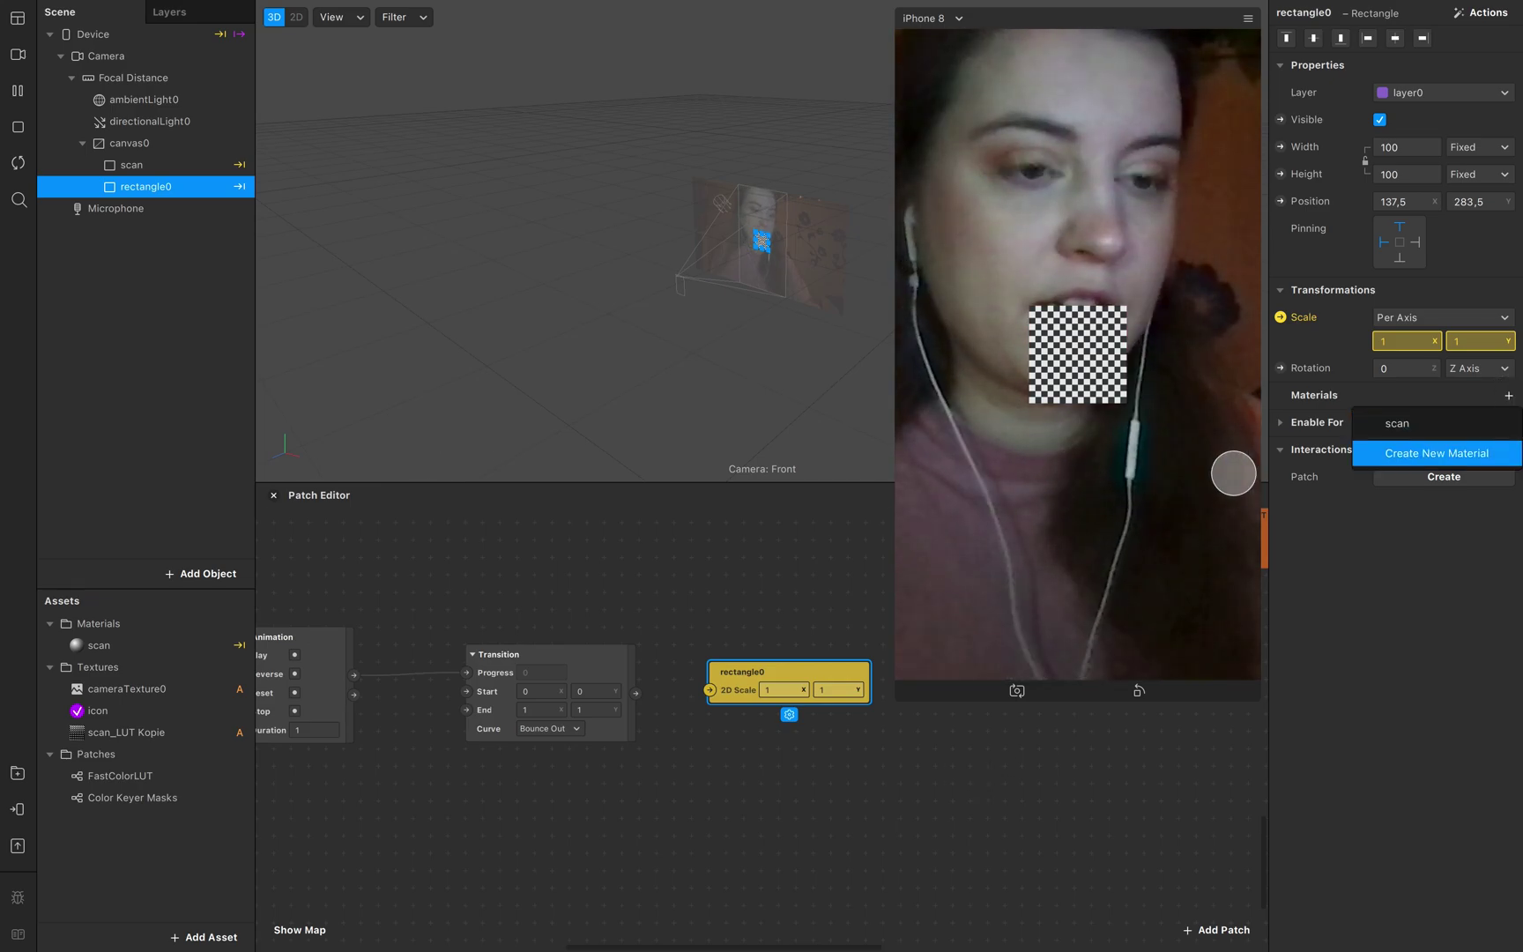
pyautogui.click(141, 186)
pyautogui.doubleClick(147, 187)
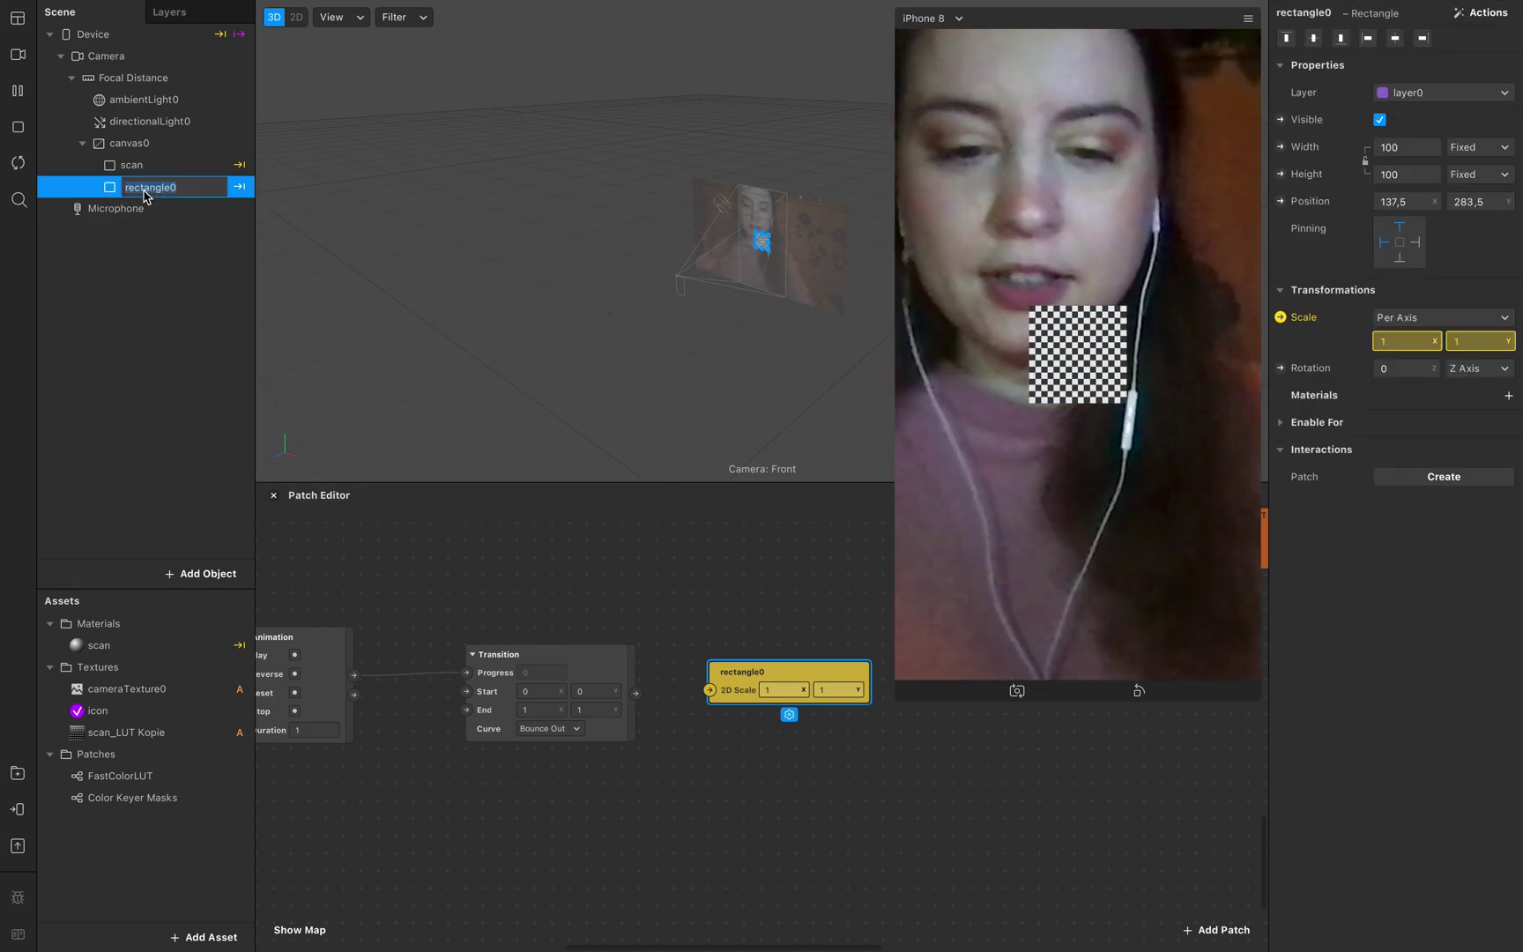
pyautogui.write('icon')
pyautogui.click(154, 300)
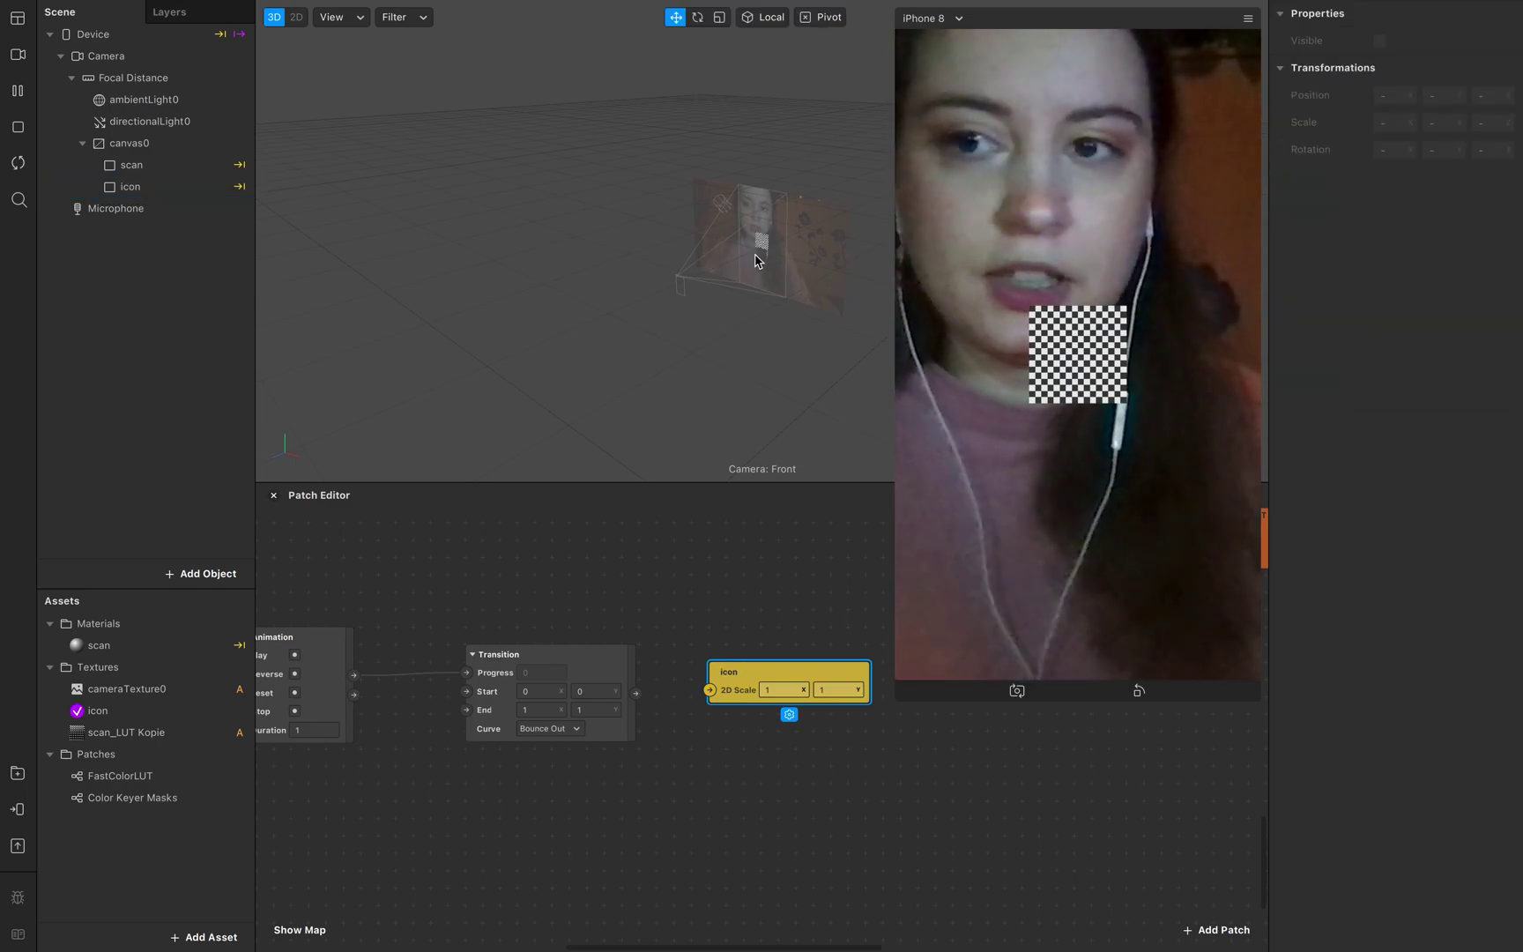
# - Create a new material for the icon rectangle and rename the material as icon
pyautogui.click(168, 187)
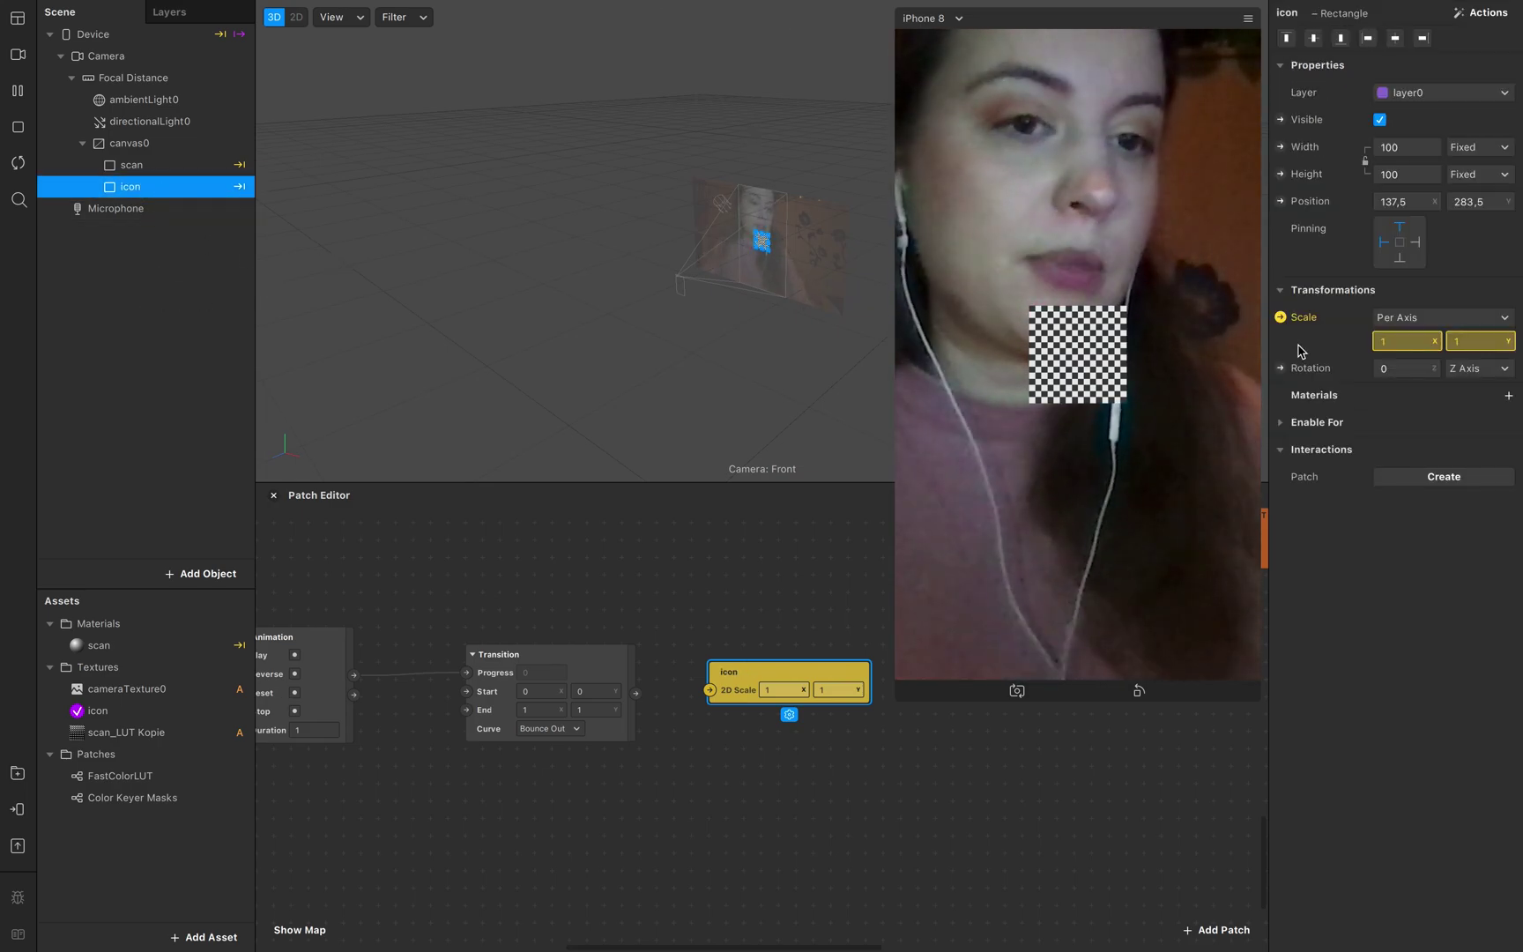
pyautogui.click(1508, 395)
pyautogui.click(1445, 454)
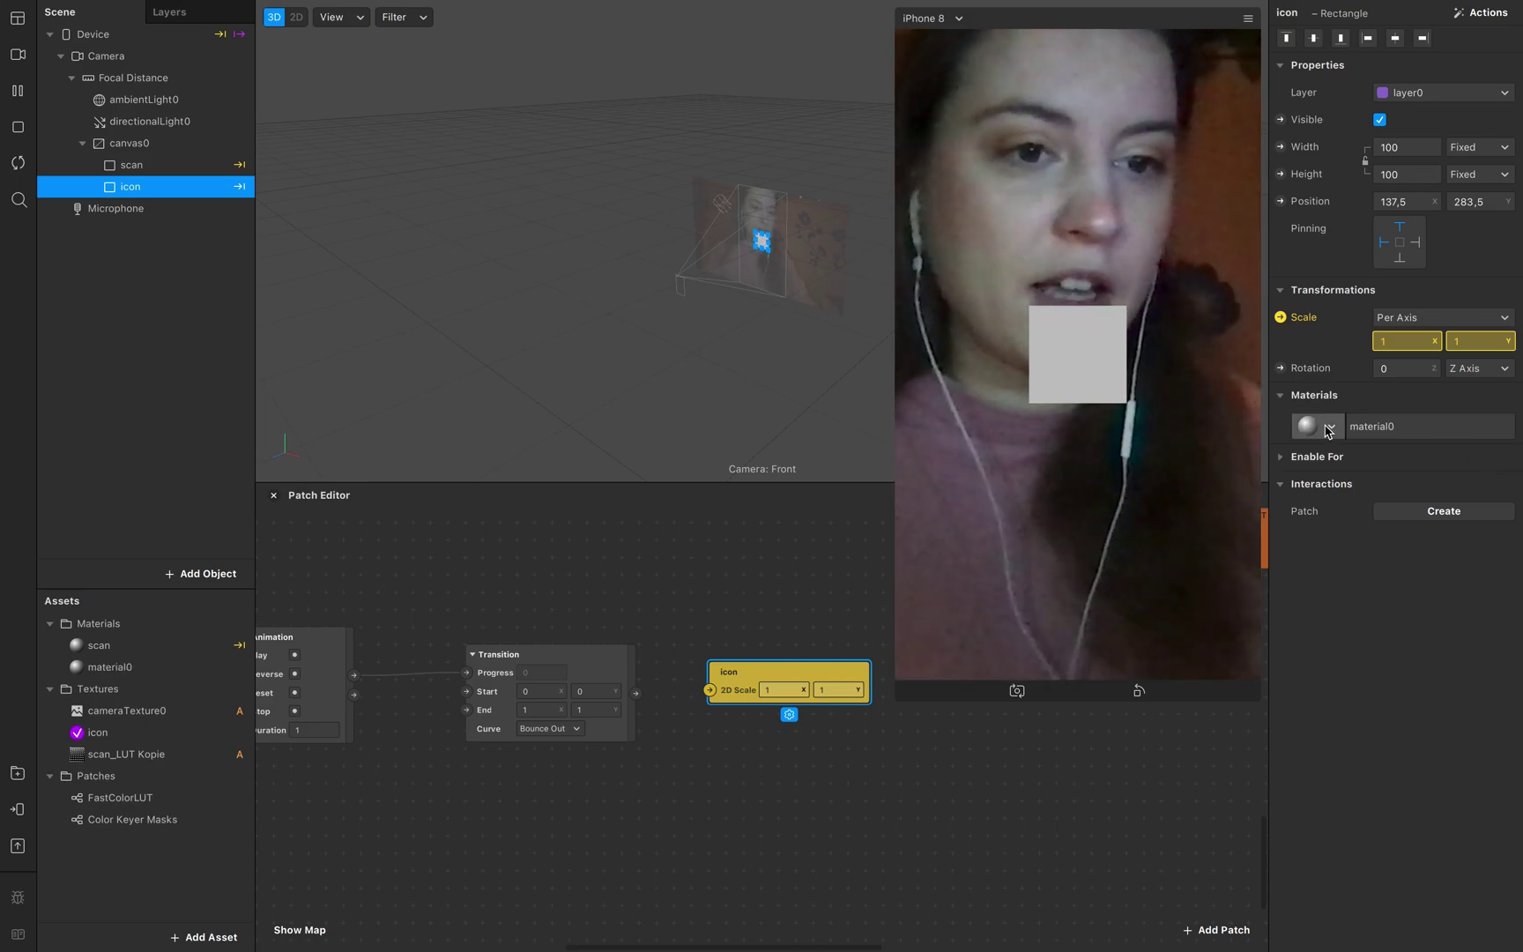
pyautogui.doubleClick(148, 668)
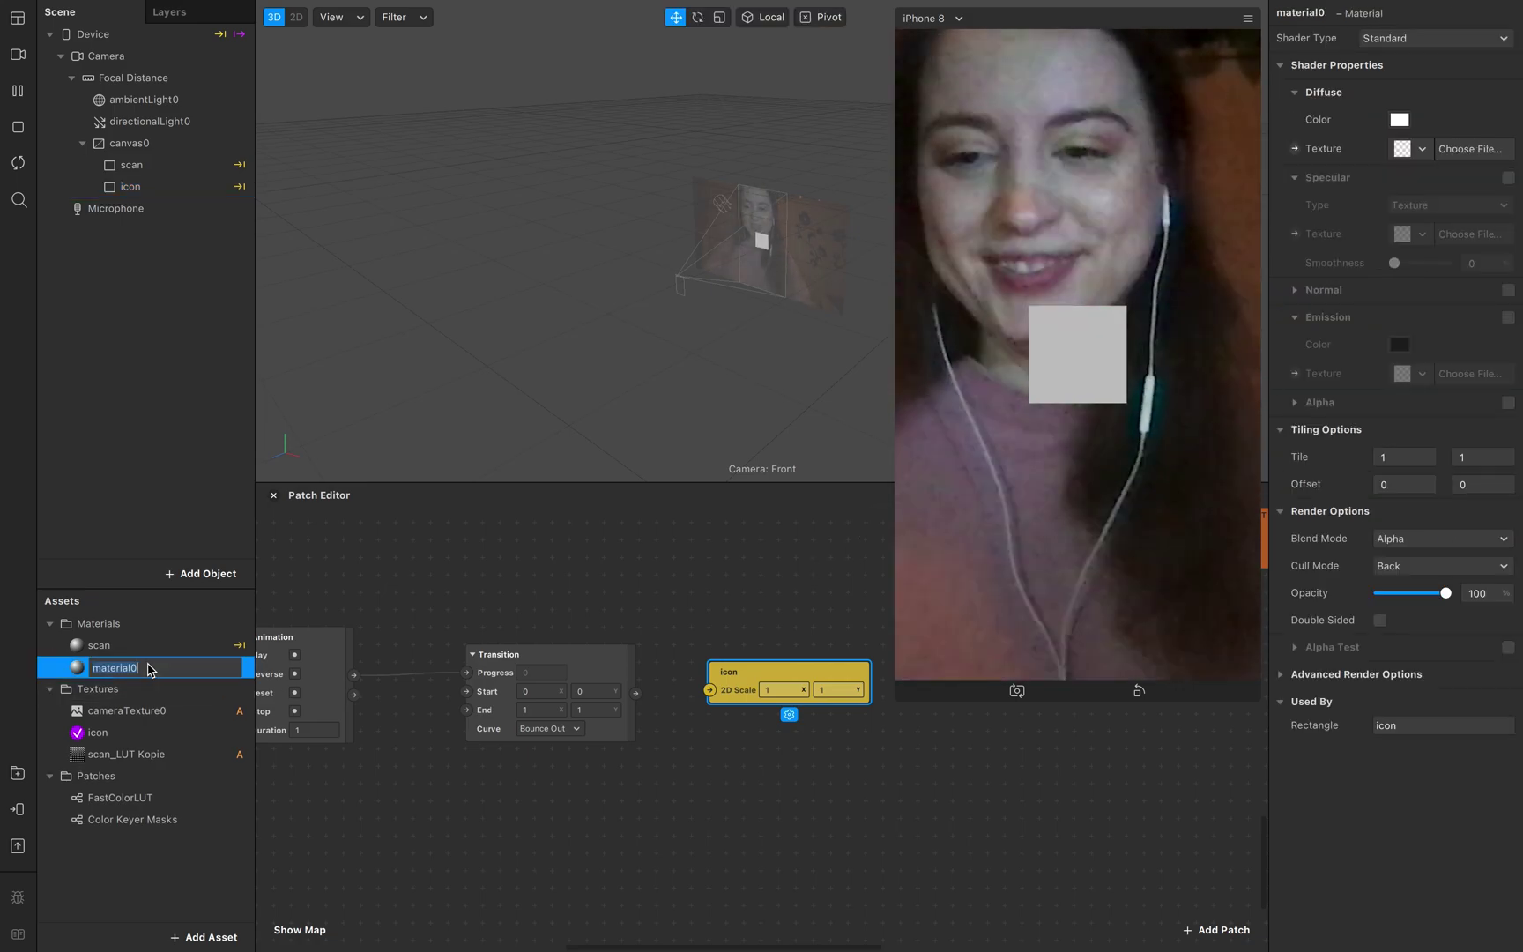
pyautogui.write('icon')
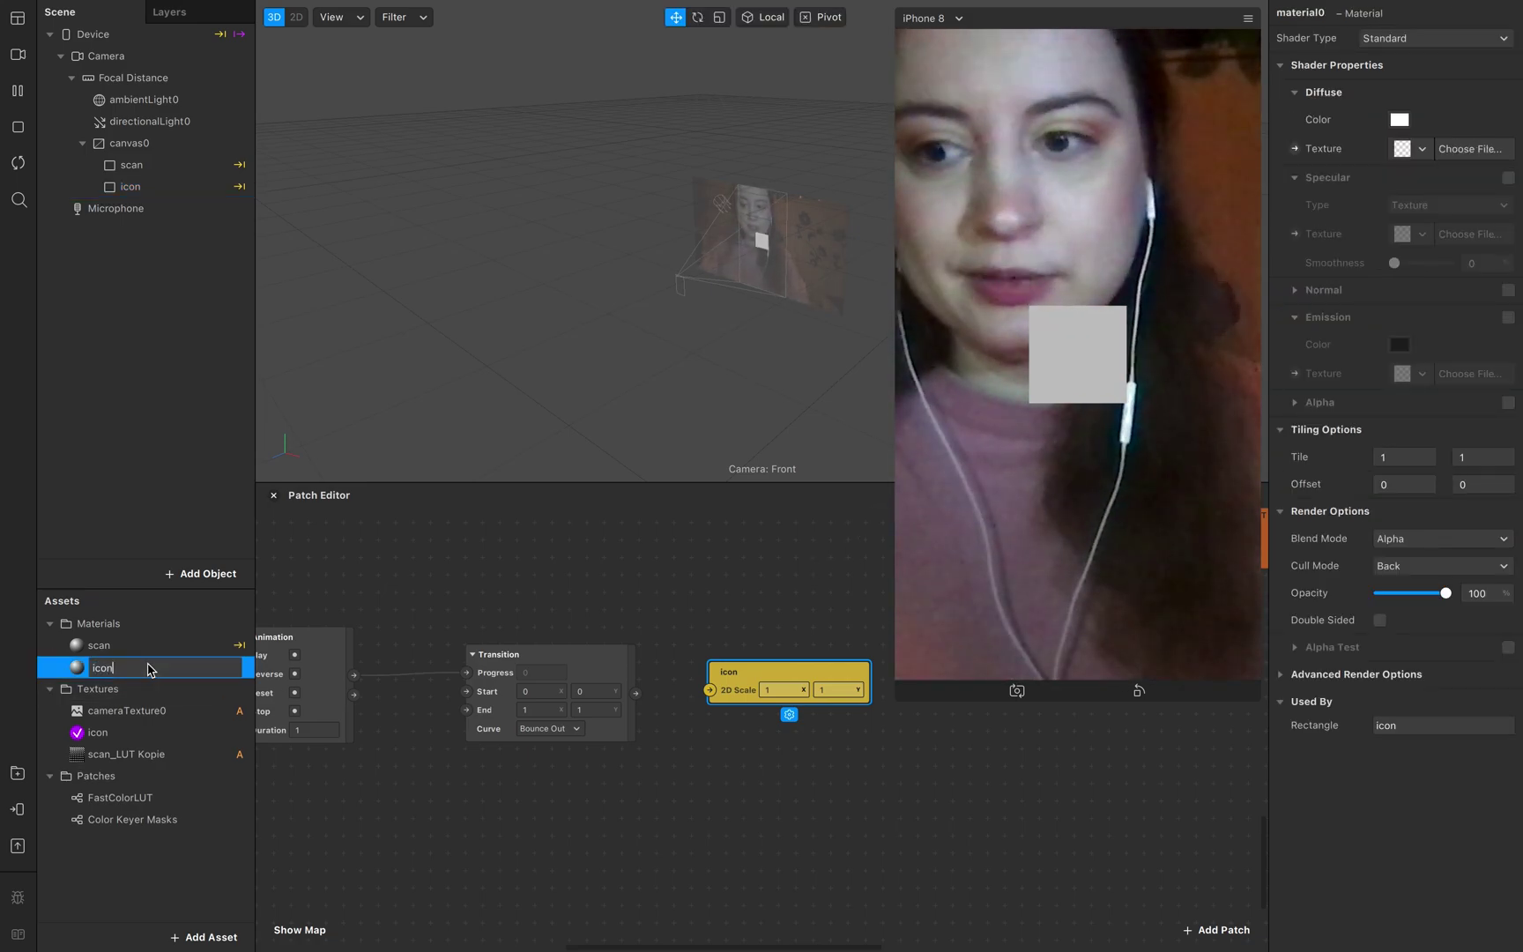
pyautogui.click(486, 850)
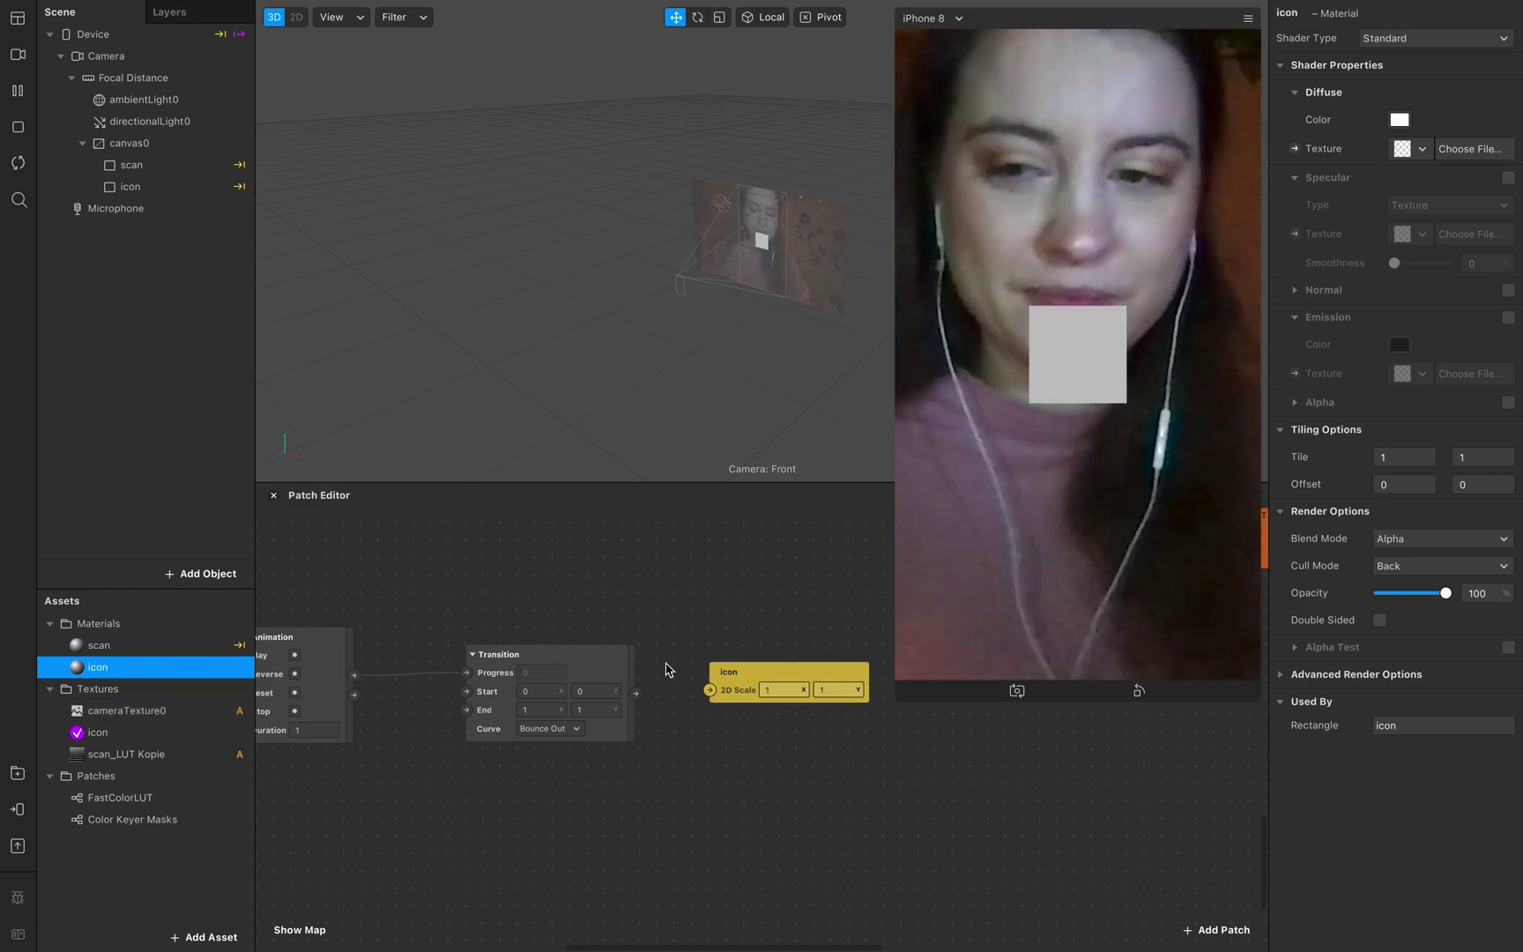
# - Set the icon material's shader type to Flat and its diffuse texture to icon
pyautogui.click(1429, 40)
pyautogui.click(1400, 42)
pyautogui.click(1426, 150)
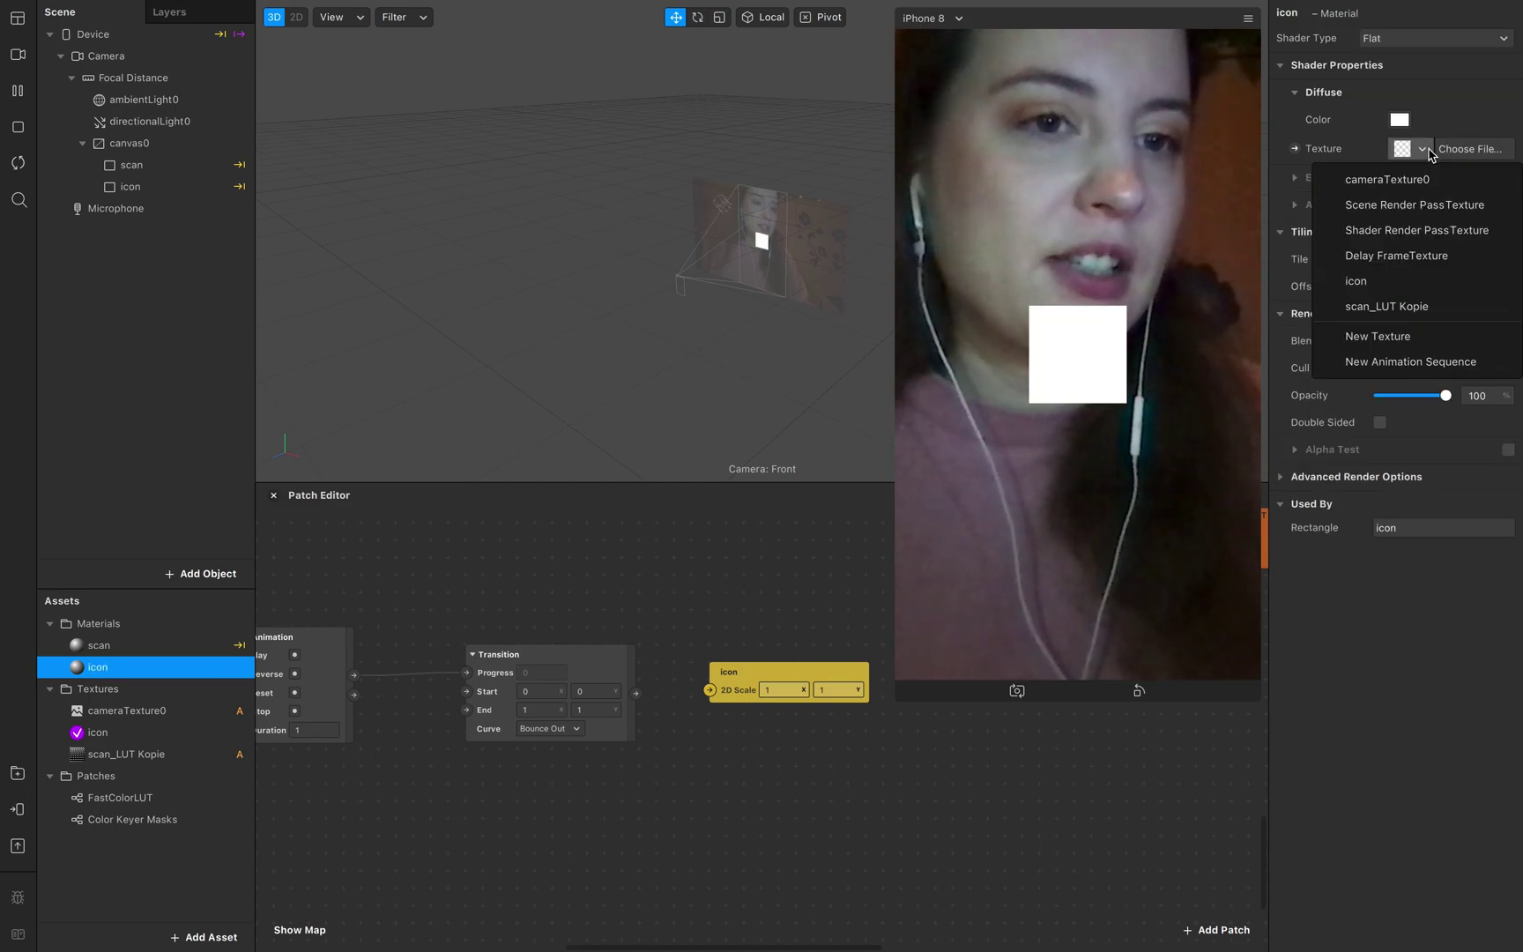
pyautogui.click(1394, 282)
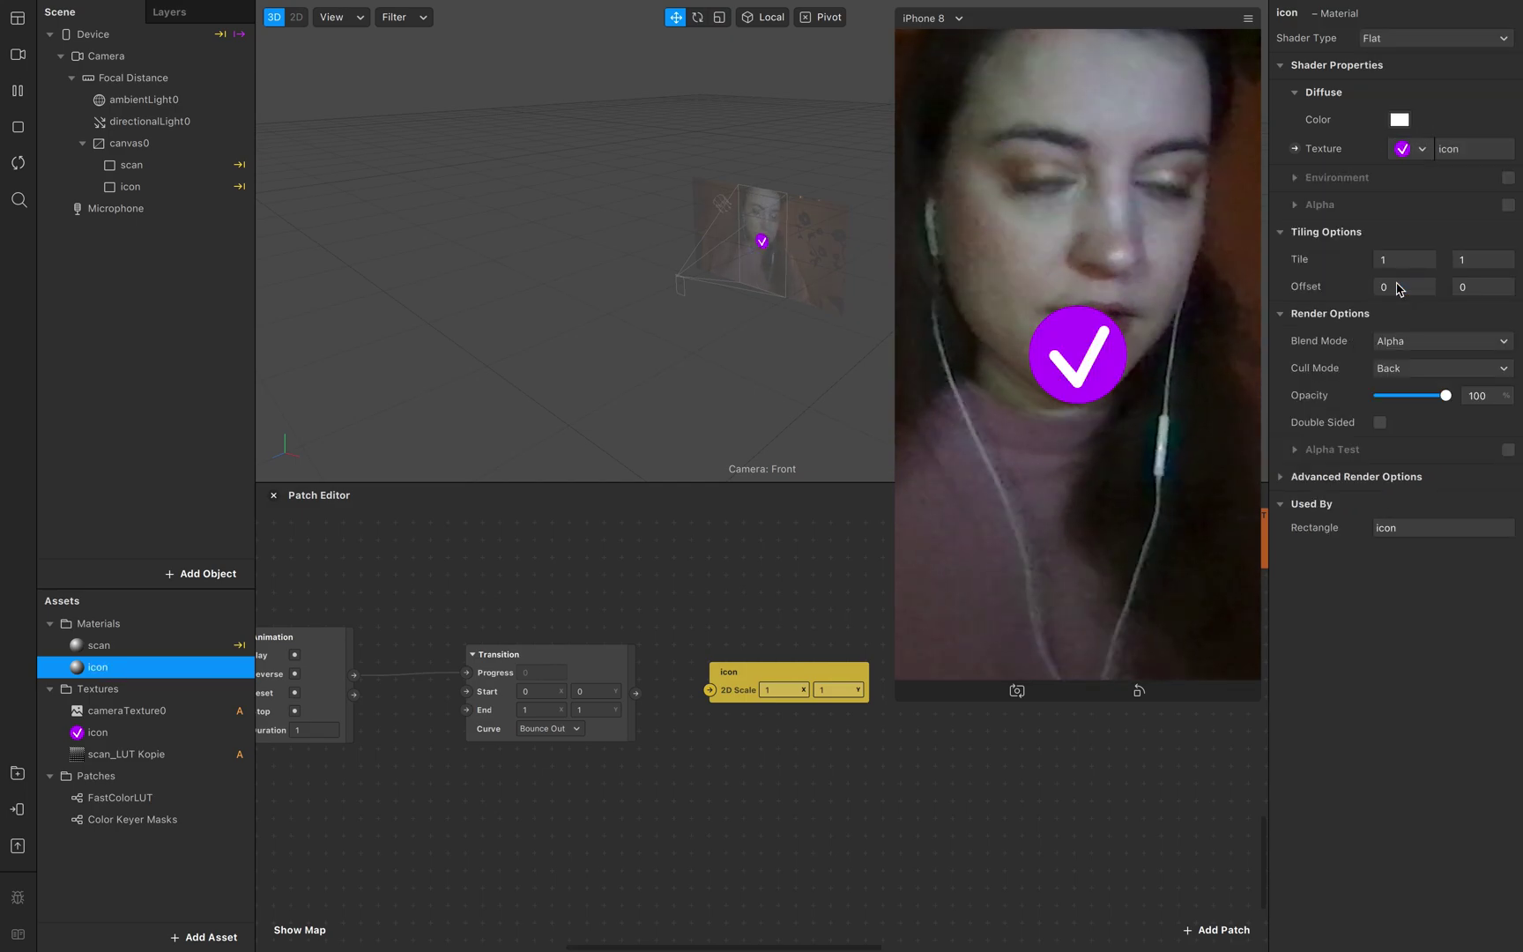
# - Connect the Transition patch's Value output to the icon rectangle's 2D Scale input
pyautogui.click(636, 695)
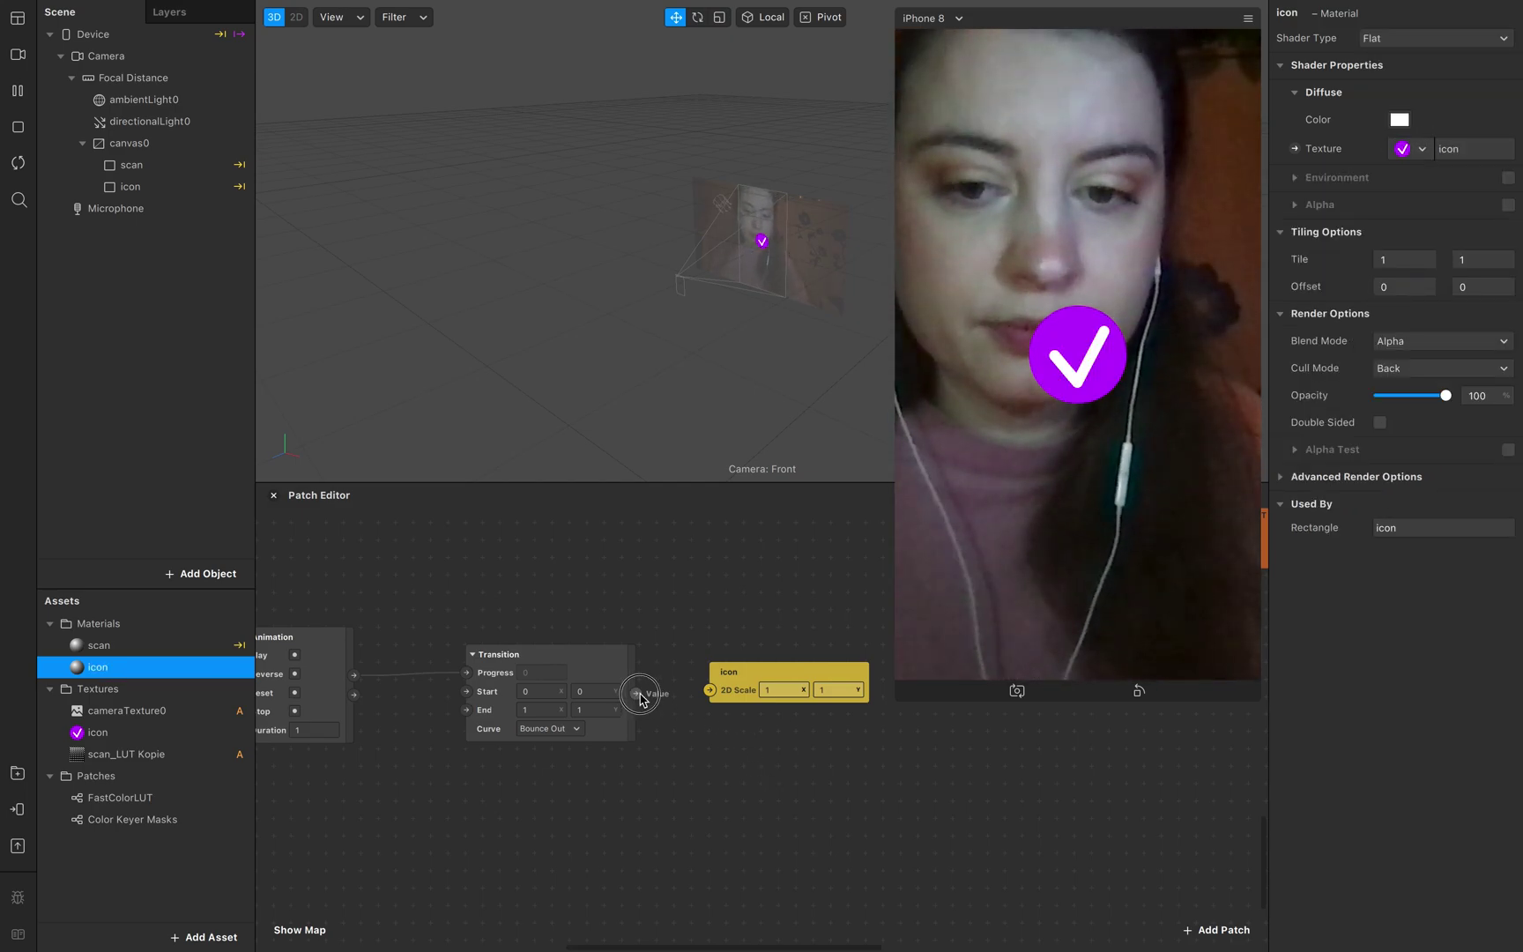
pyautogui.moveTo(710, 694); pyautogui.dragTo(709, 691)
pyautogui.hscroll(-10, 718, 714)
pyautogui.scroll(3, 718, 713)
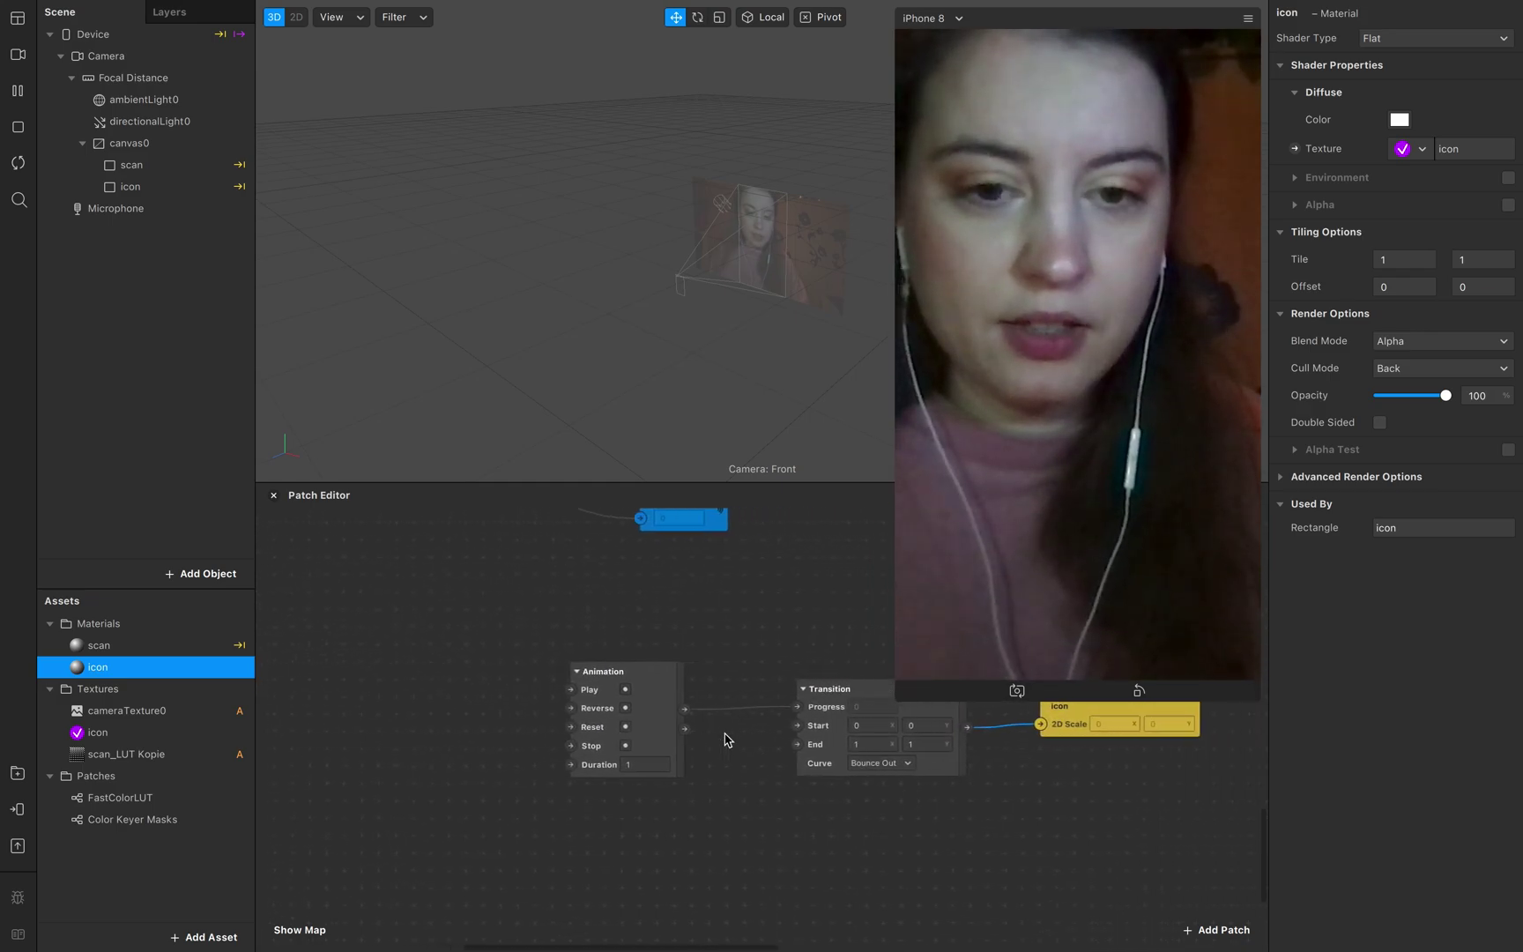
pyautogui.hscroll(-5, 725, 738)
pyautogui.scroll(4, 724, 738)
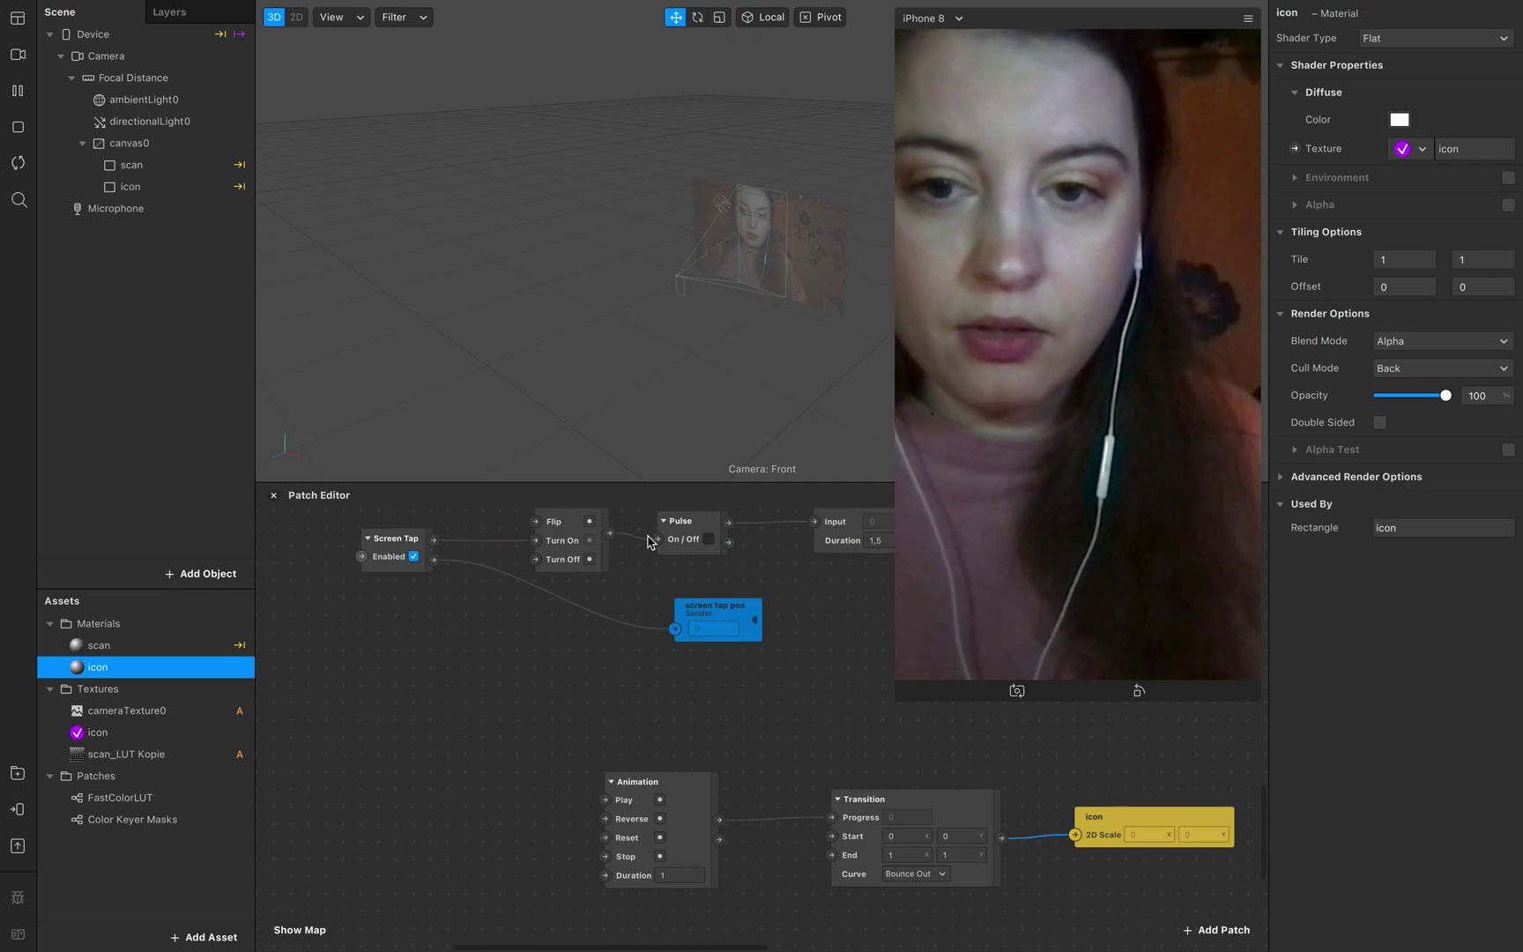
pyautogui.hscroll(5, 649, 653)
pyautogui.scroll(2, 650, 654)
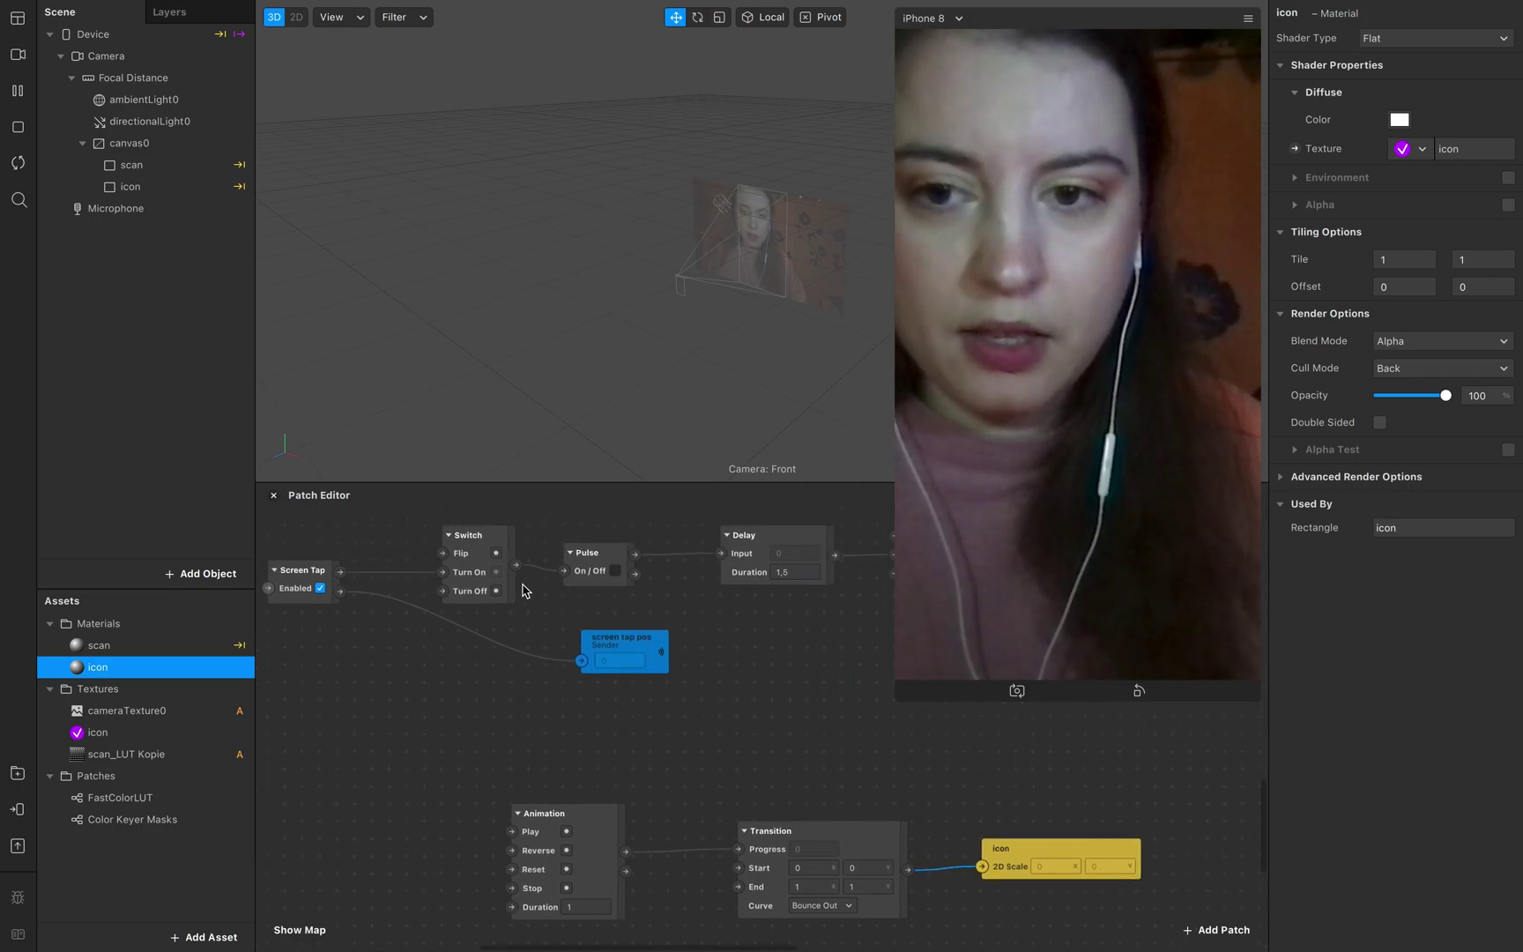
pyautogui.moveTo(512, 608); pyautogui.dragTo(517, 832)
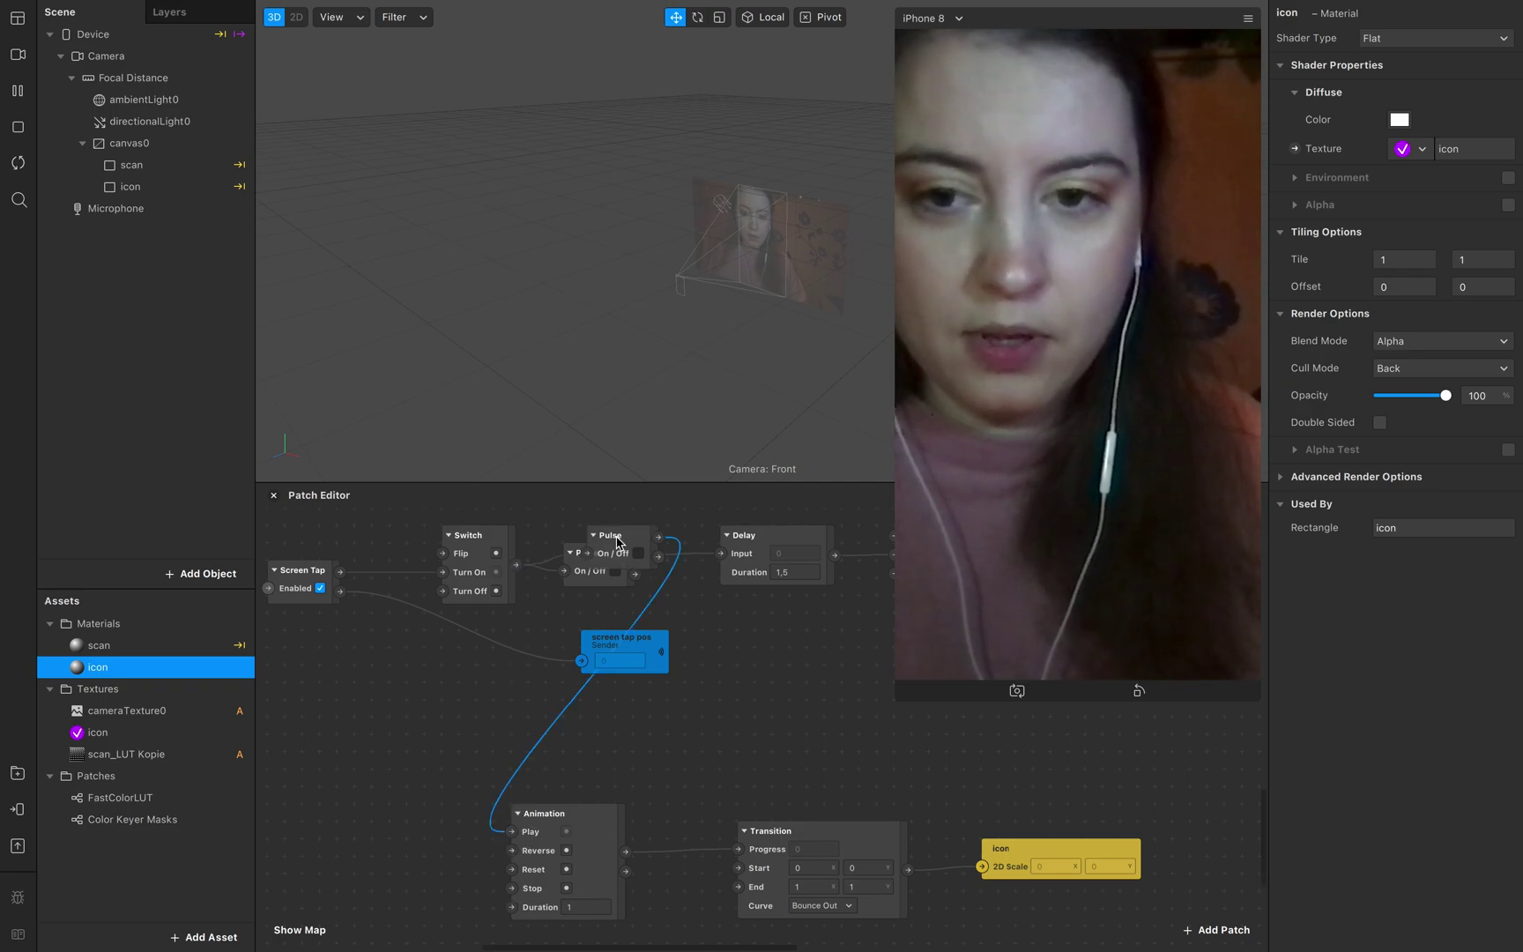
pyautogui.click(626, 535)
pyautogui.press('BackSpace')
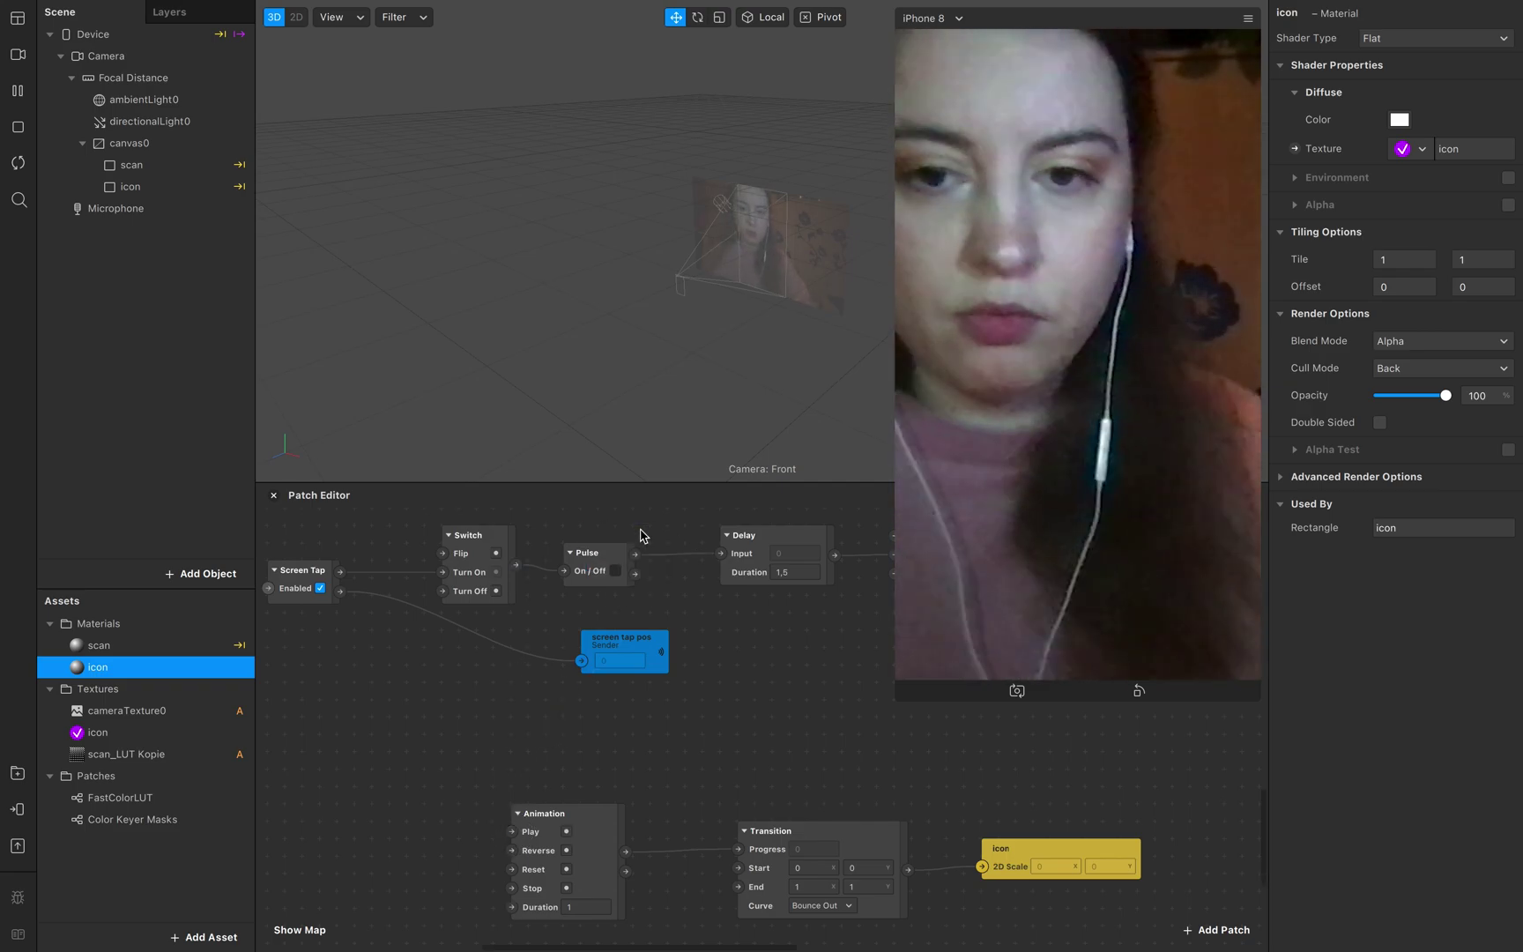
# - Connect the existing Pulse patch's first output to the Animation patch's Play input
pyautogui.moveTo(635, 555); pyautogui.dragTo(511, 831)
pyautogui.hscroll(5, 502, 822)
pyautogui.scroll(-2, 503, 821)
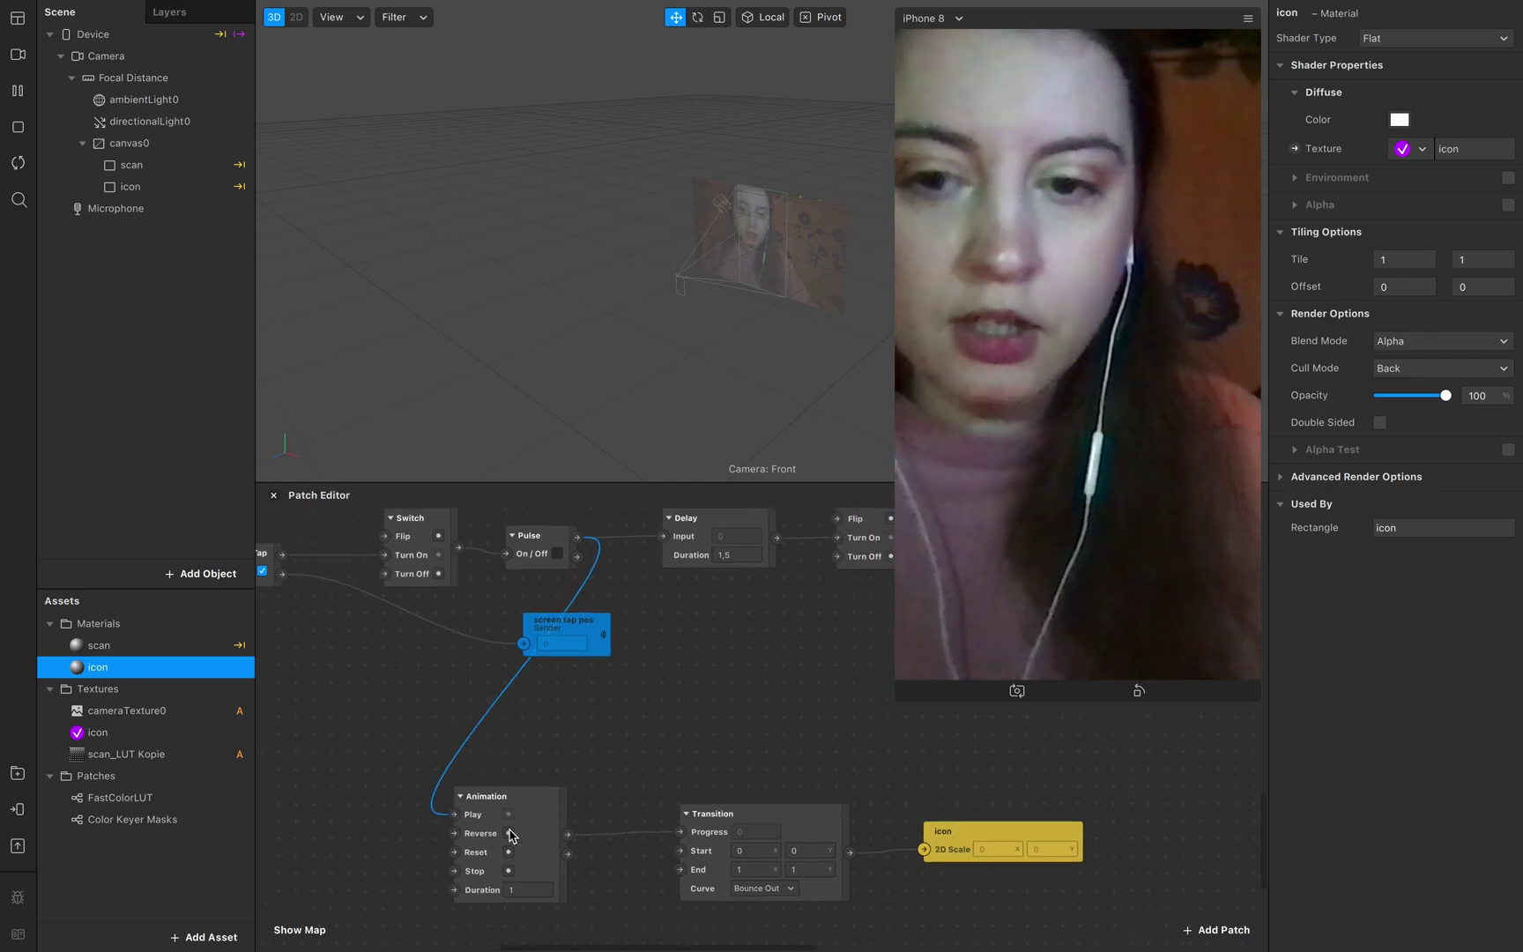
# - Move the Animation, Transition and icon scale patches together below the Delay patch, and test the effect by tapping the preview
pyautogui.moveTo(330, 725); pyautogui.dragTo(837, 846)
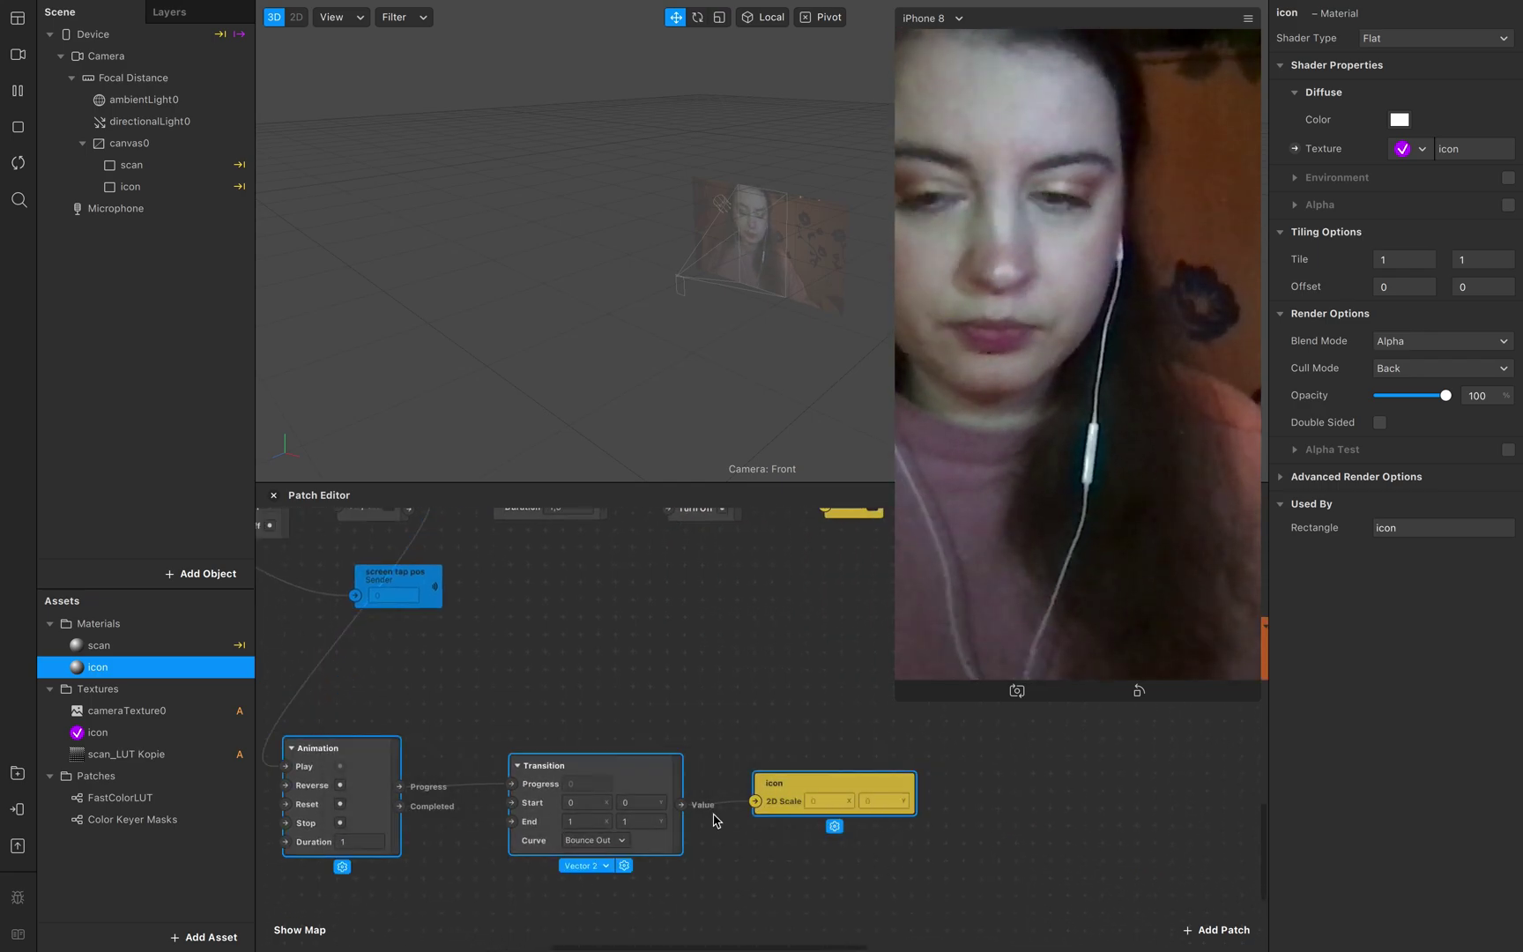
pyautogui.moveTo(351, 757); pyautogui.dragTo(595, 724)
pyautogui.hscroll(3, 595, 724)
pyautogui.scroll(2, 595, 724)
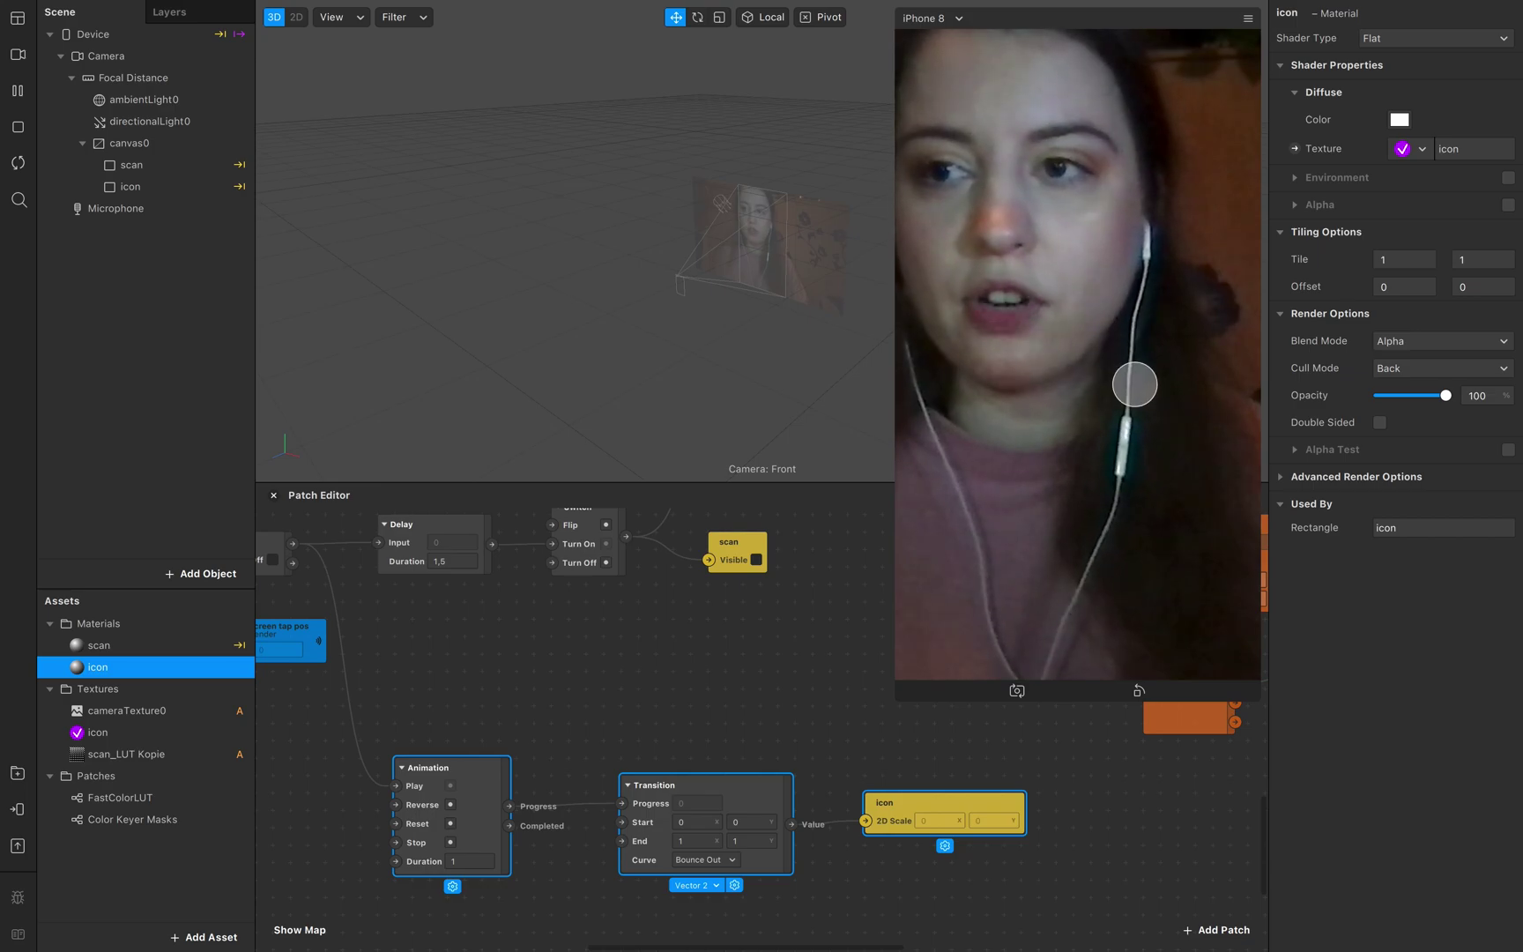
pyautogui.click(1134, 401)
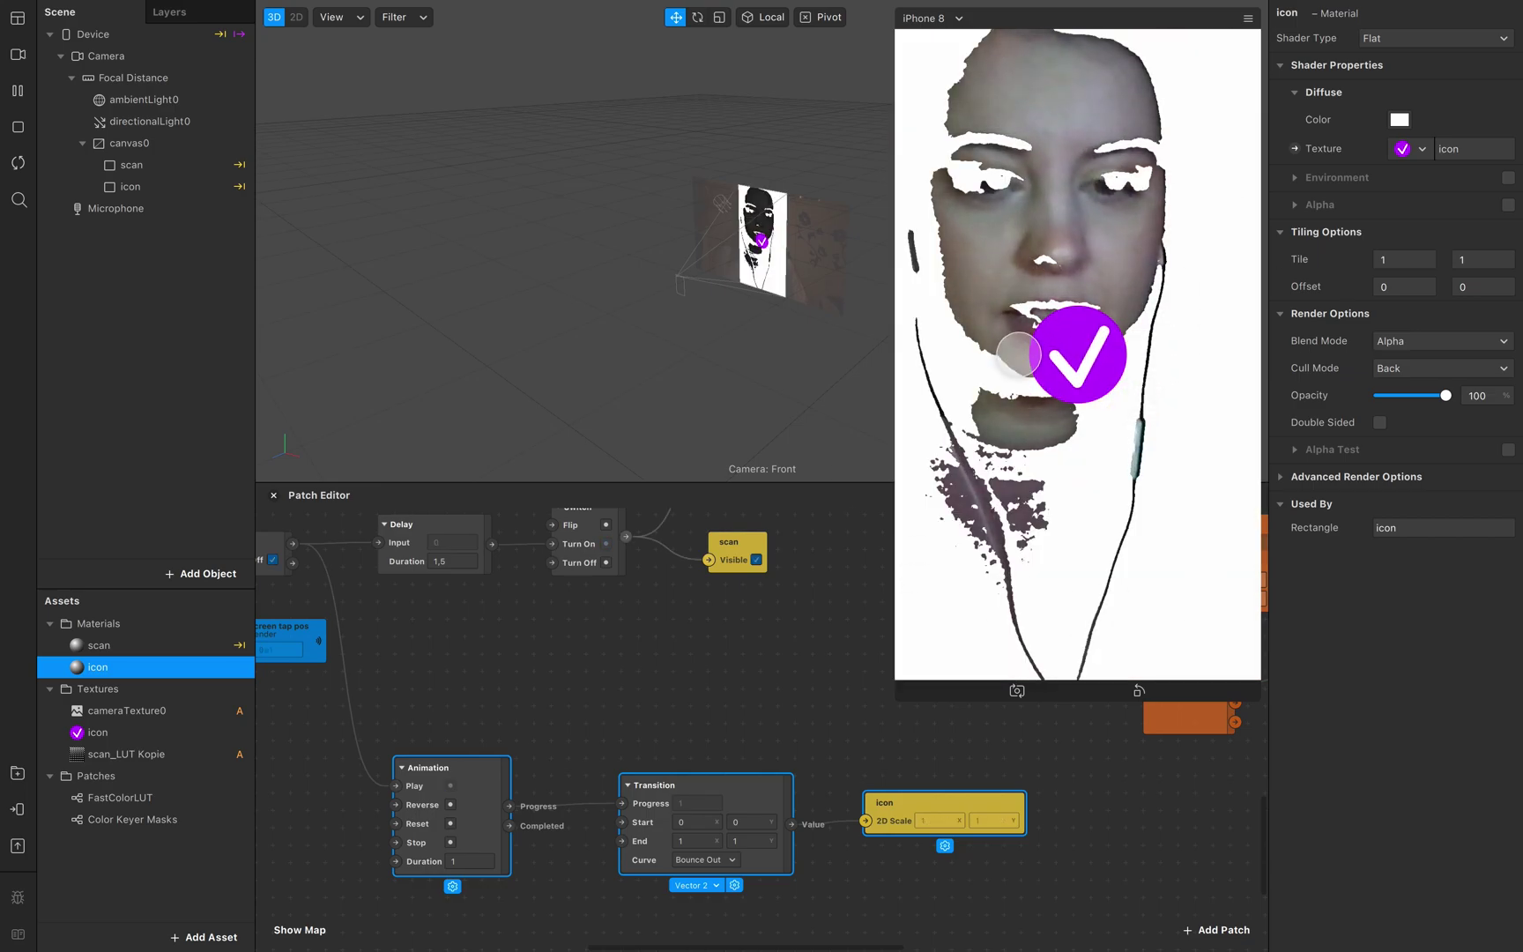
# - Add a Not patch fed by the output of the Switch that follows the Delay patch
pyautogui.scroll(3, 762, 822)
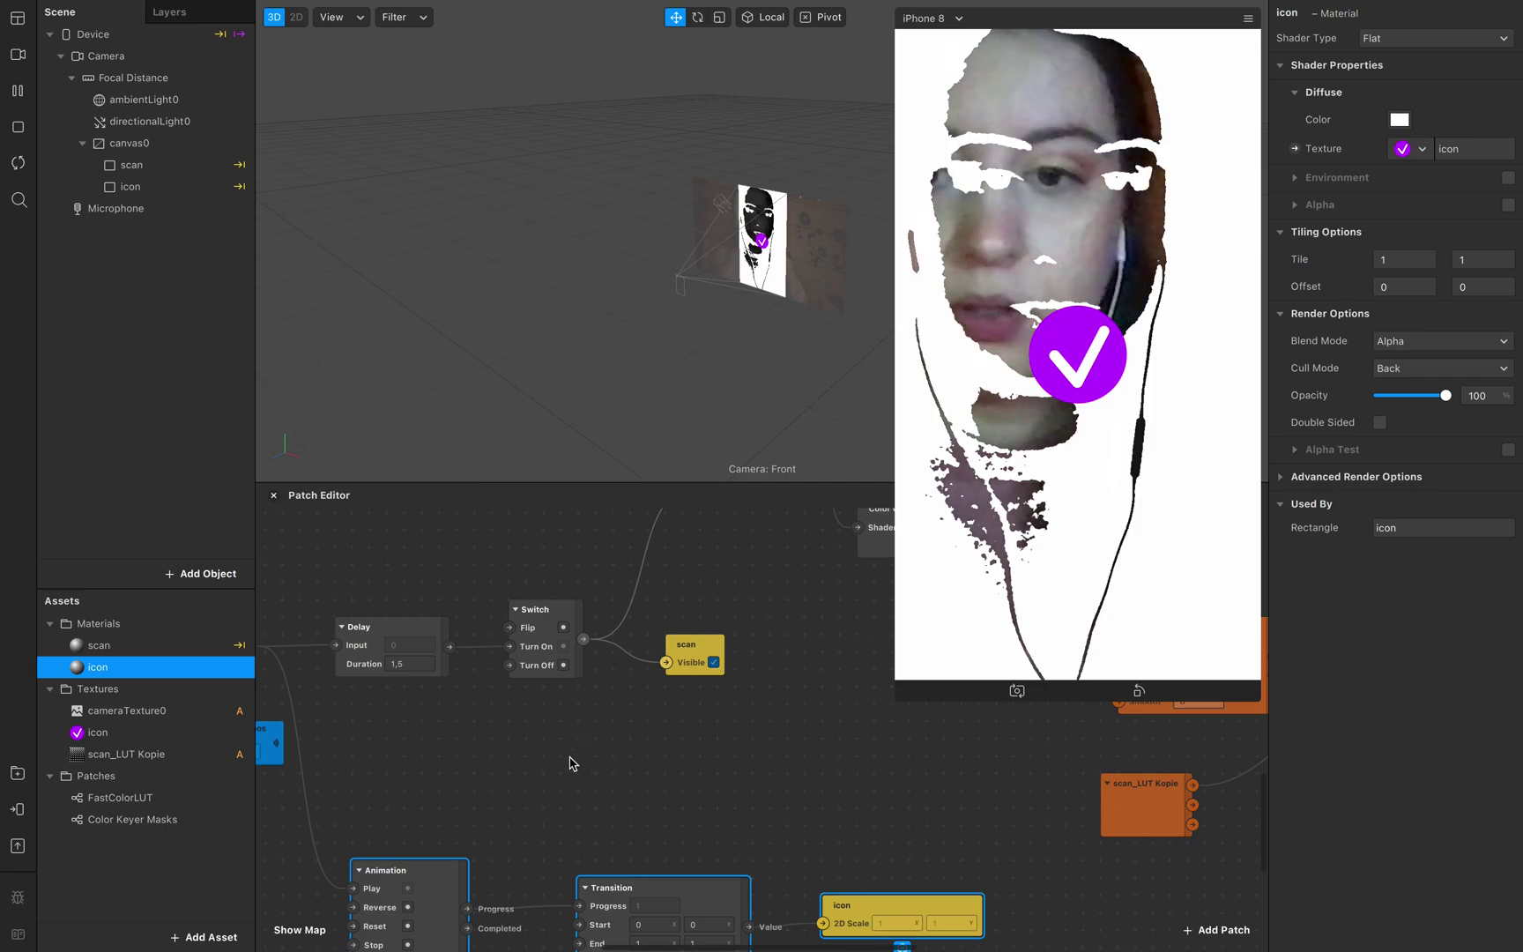
pyautogui.moveTo(584, 648); pyautogui.dragTo(646, 720)
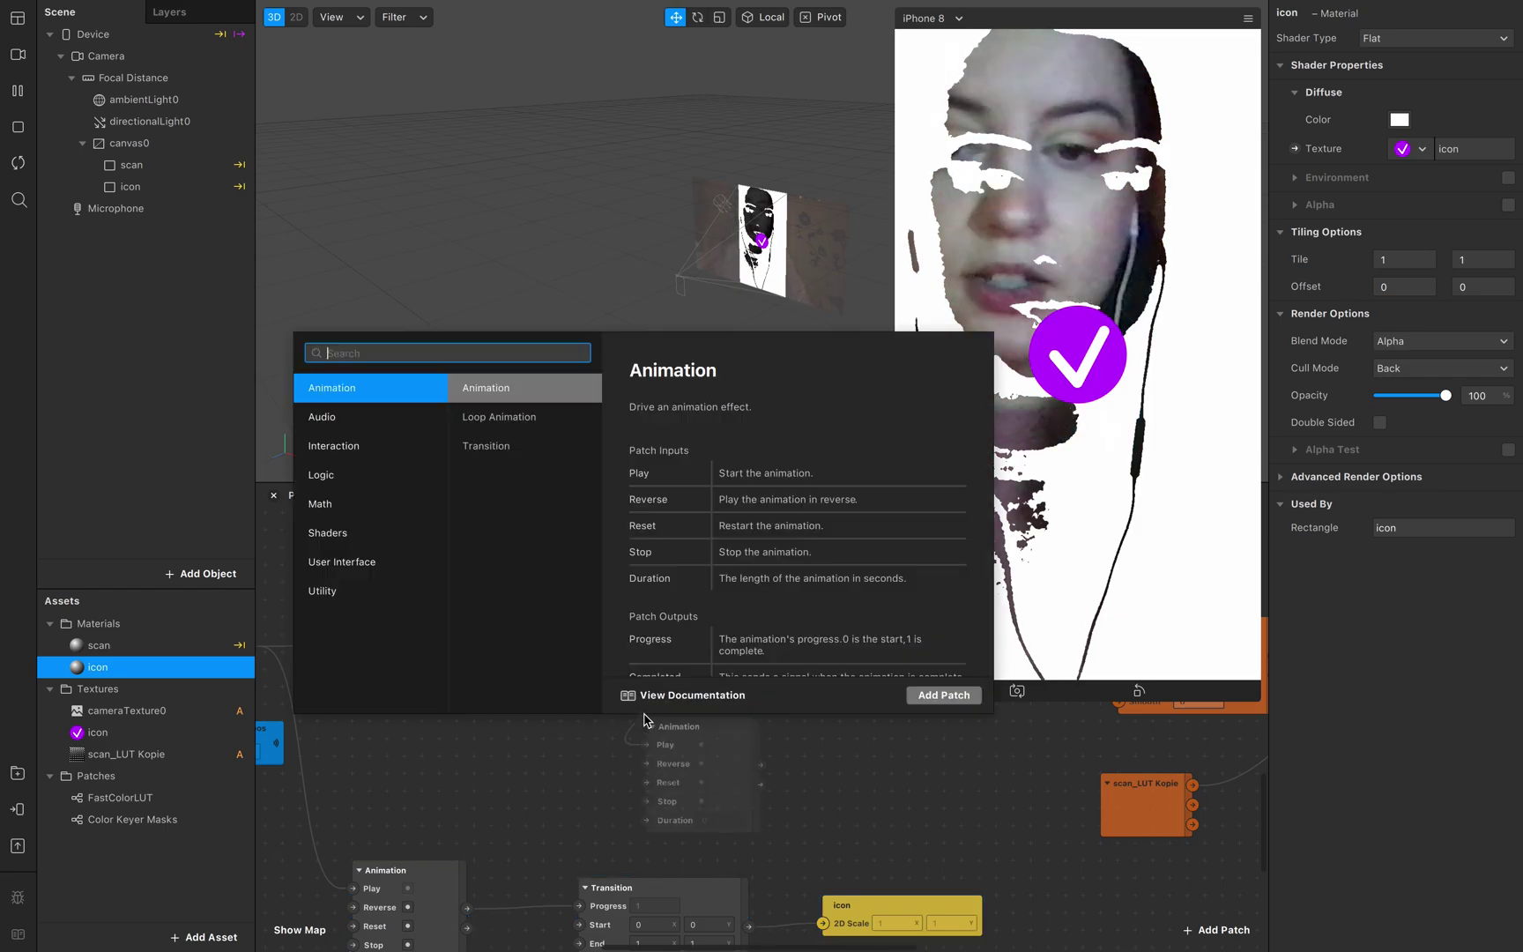
pyautogui.write('not')
pyautogui.press('Return')
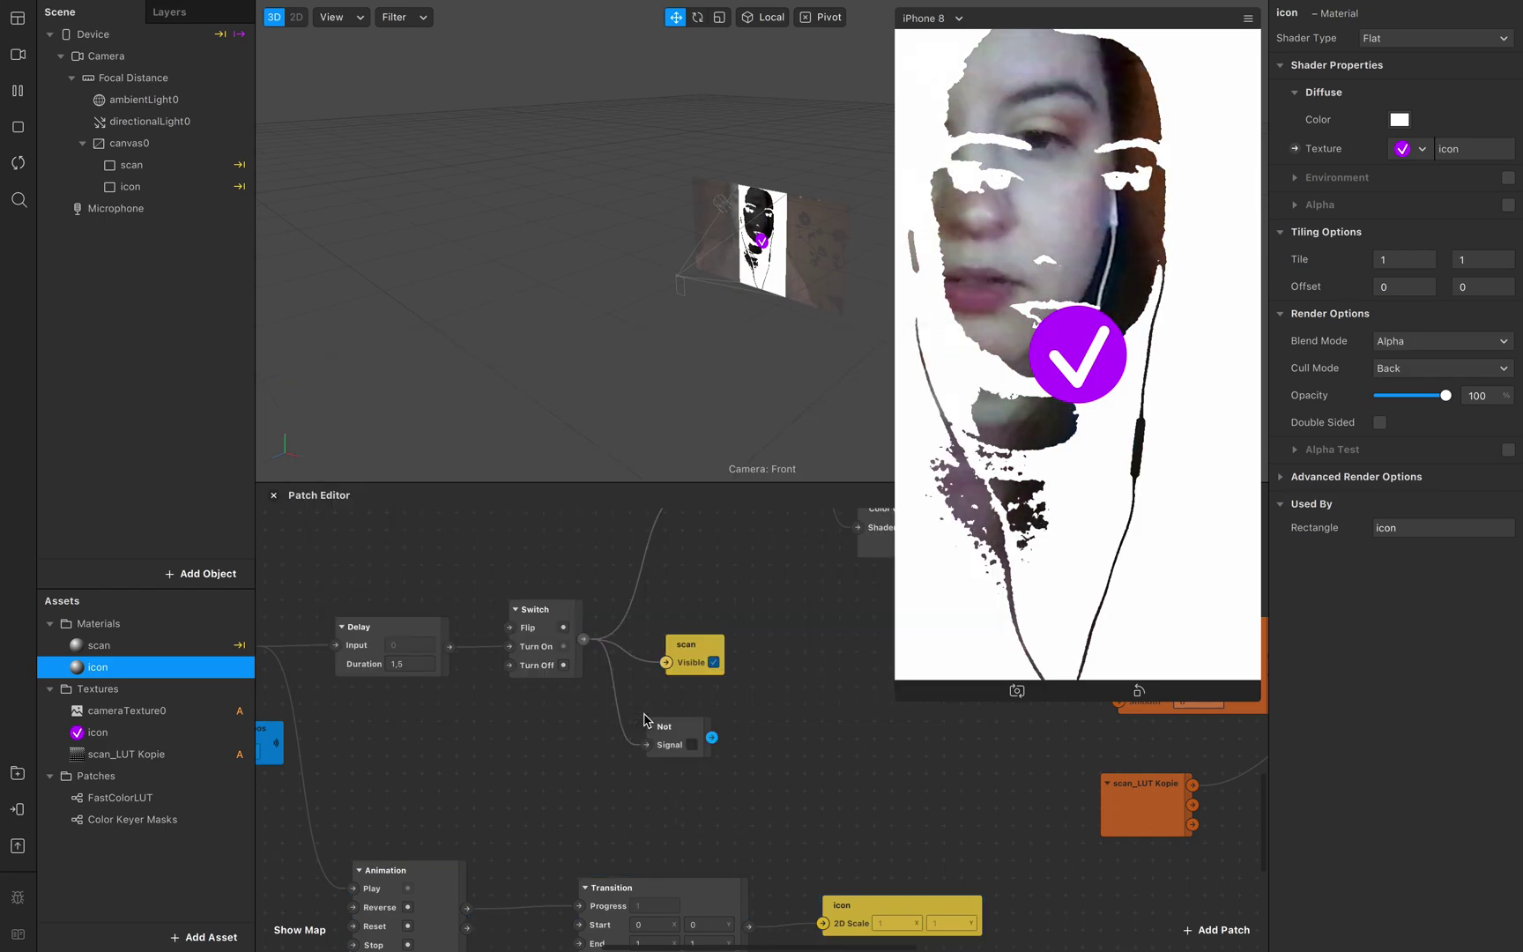
# - Expose the icon rectangle's Visible property as a patch and connect the Not patch's output to it
pyautogui.click(252, 194)
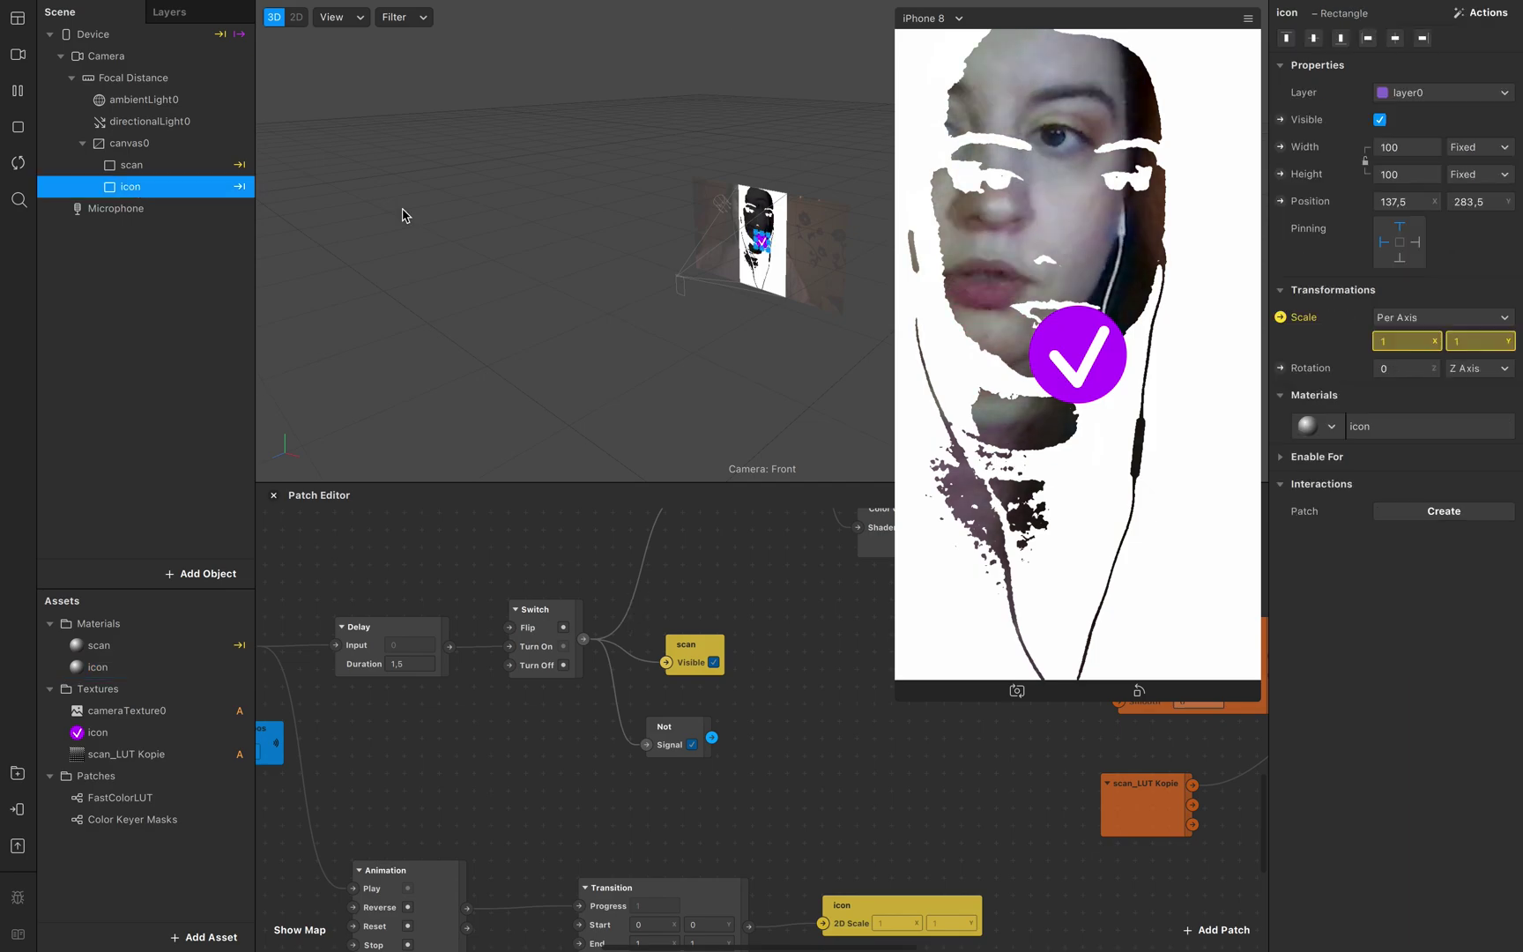
pyautogui.click(1281, 120)
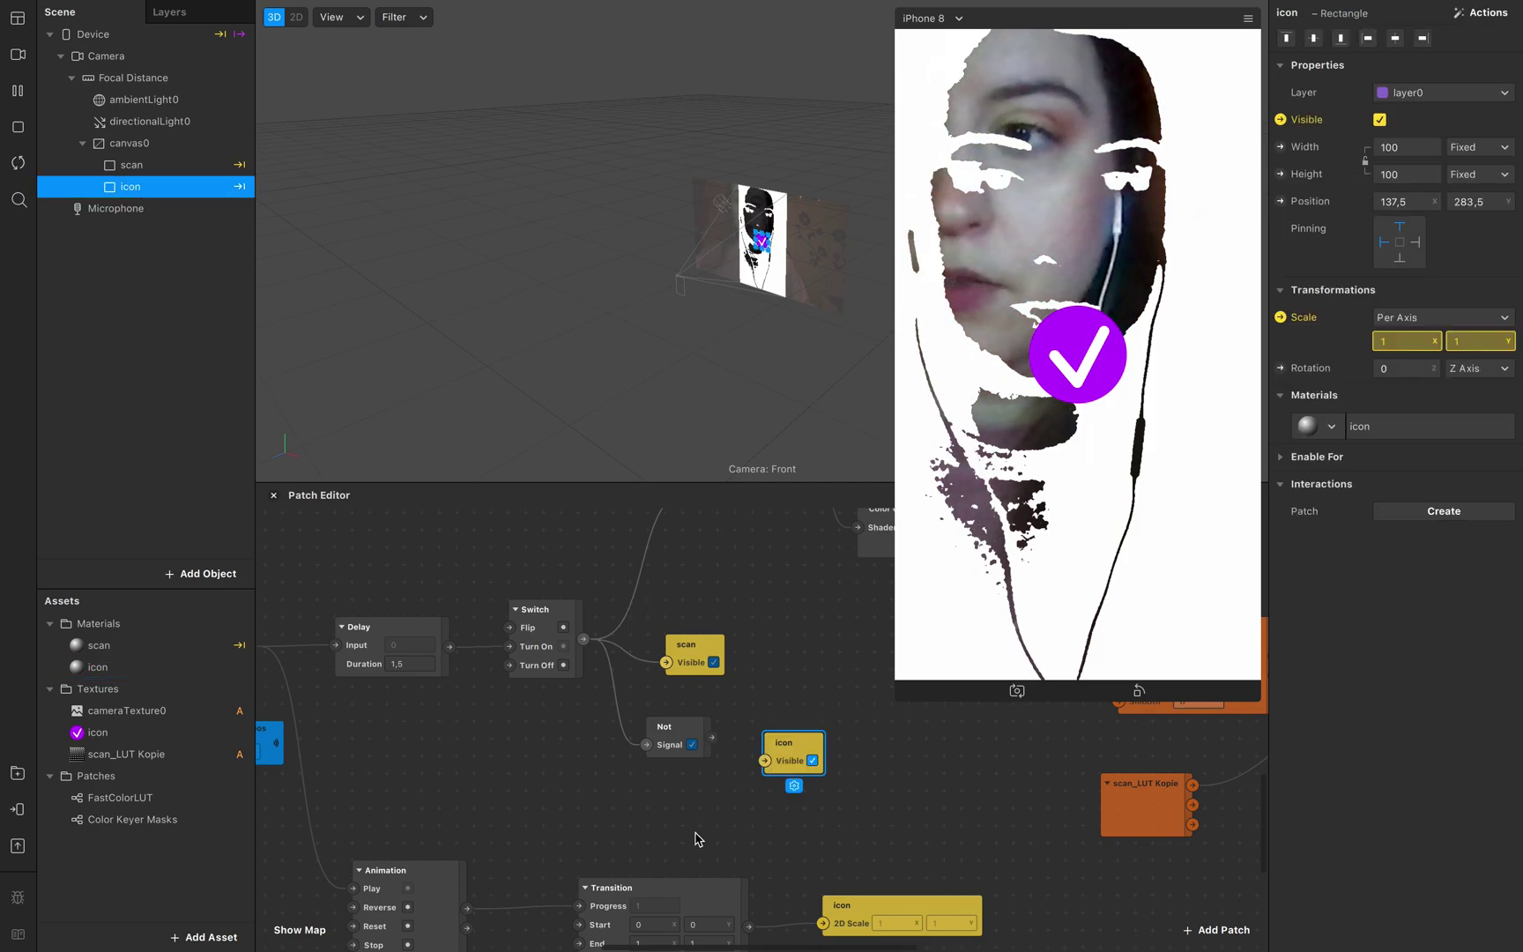
pyautogui.moveTo(712, 740); pyautogui.dragTo(793, 705)
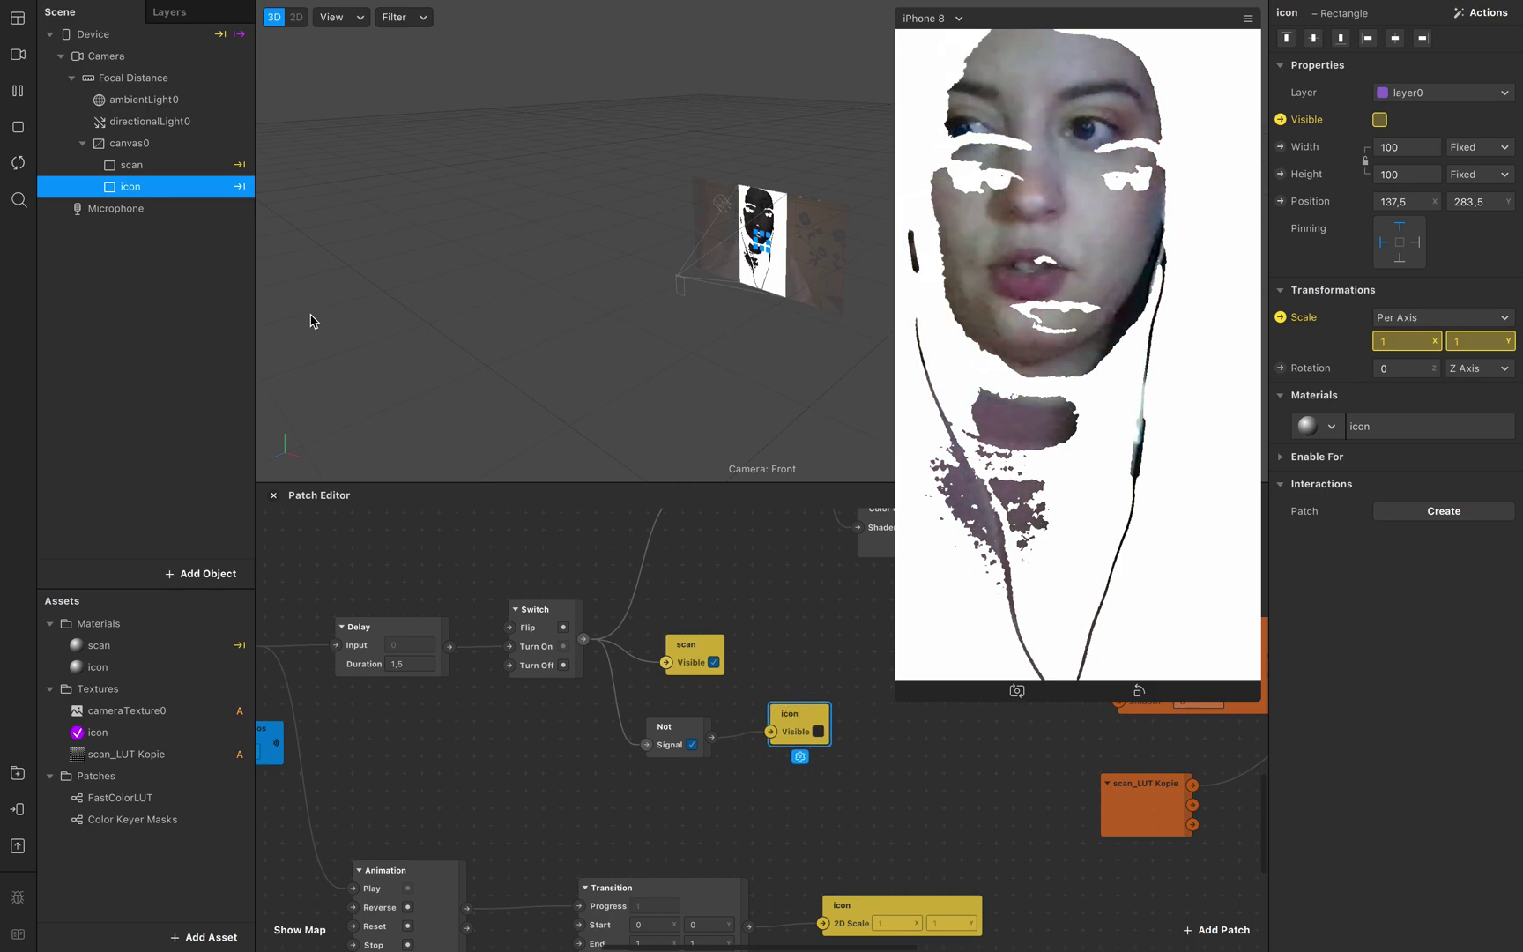
# - Restart the preview to test the icon's visibility, and review the icon's Animation and Transition patches
pyautogui.click(19, 163)
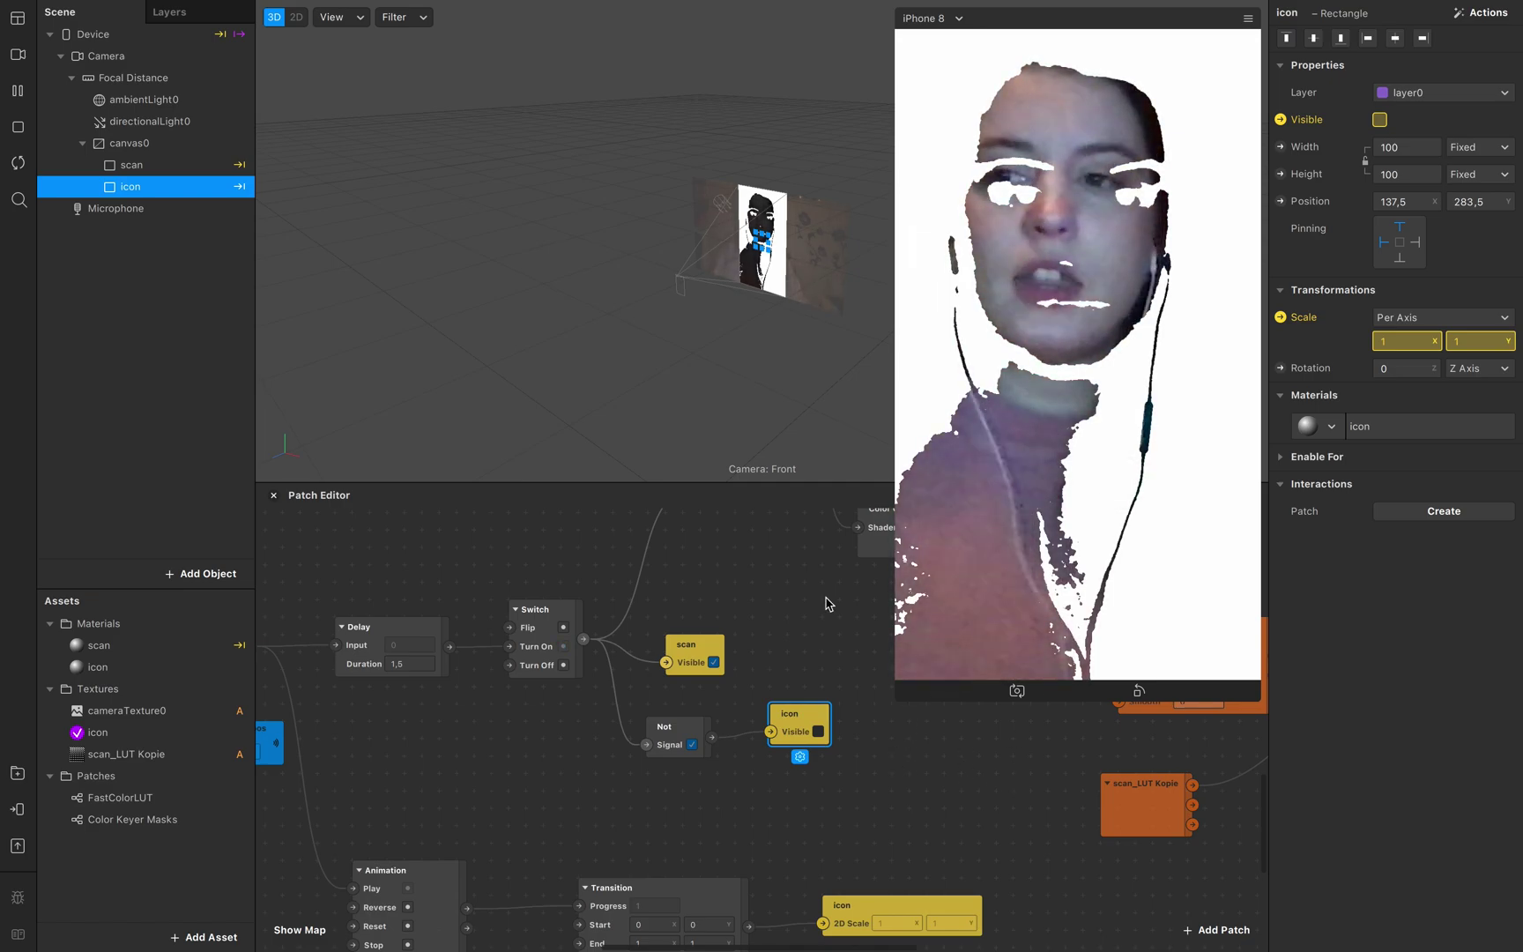
pyautogui.click(16, 164)
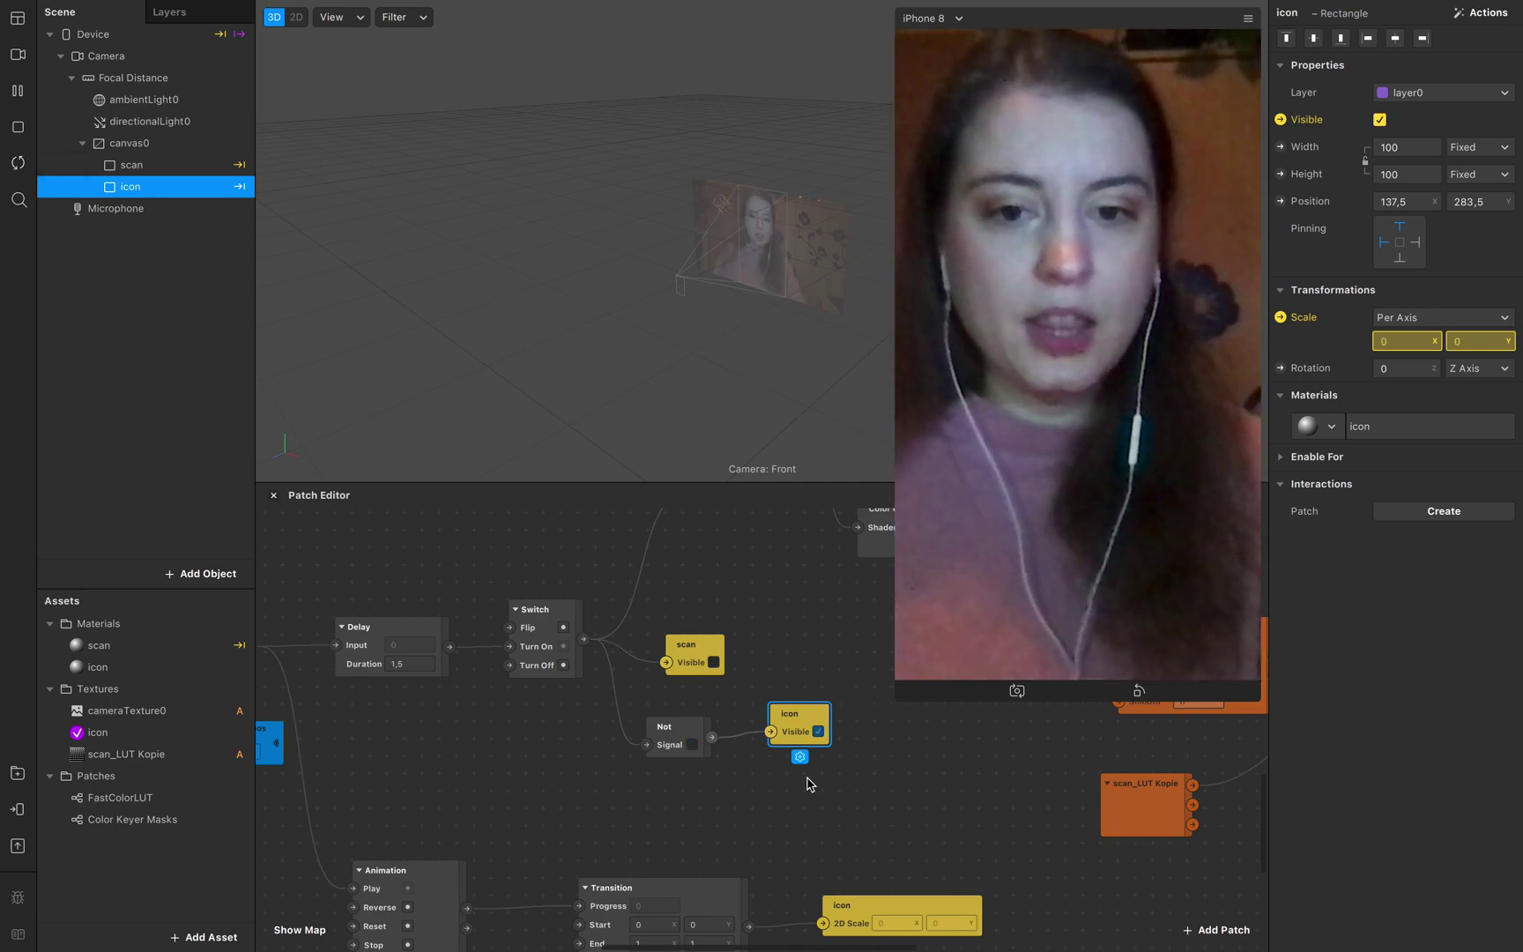
pyautogui.scroll(1, 809, 784)
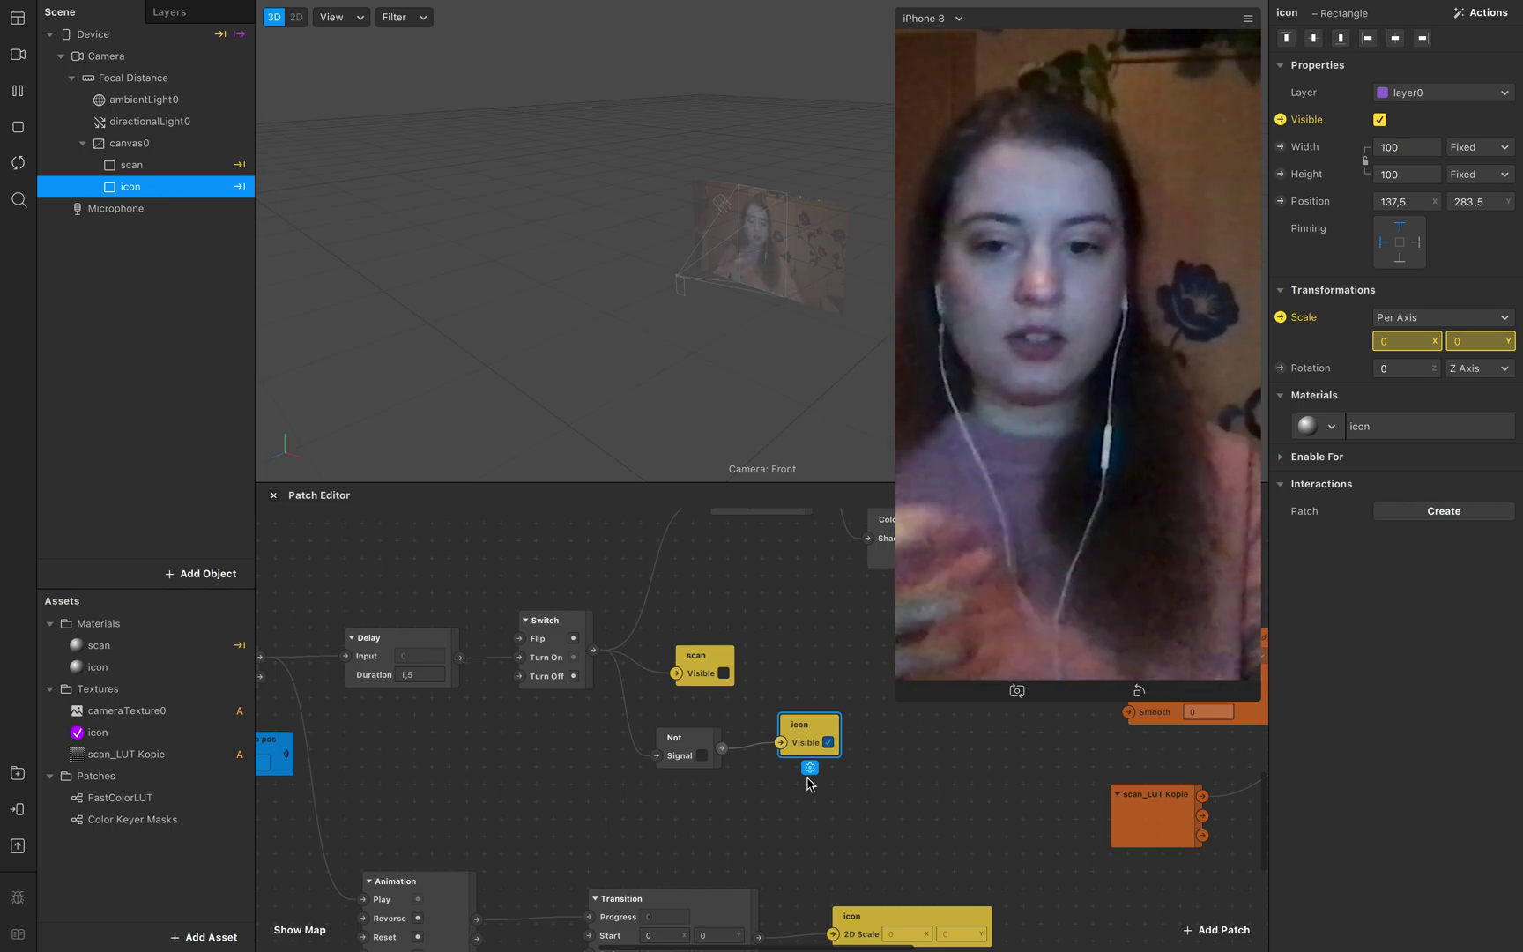
pyautogui.scroll(-5, 796, 863)
pyautogui.scroll(-2, 796, 863)
pyautogui.hscroll(2, 793, 860)
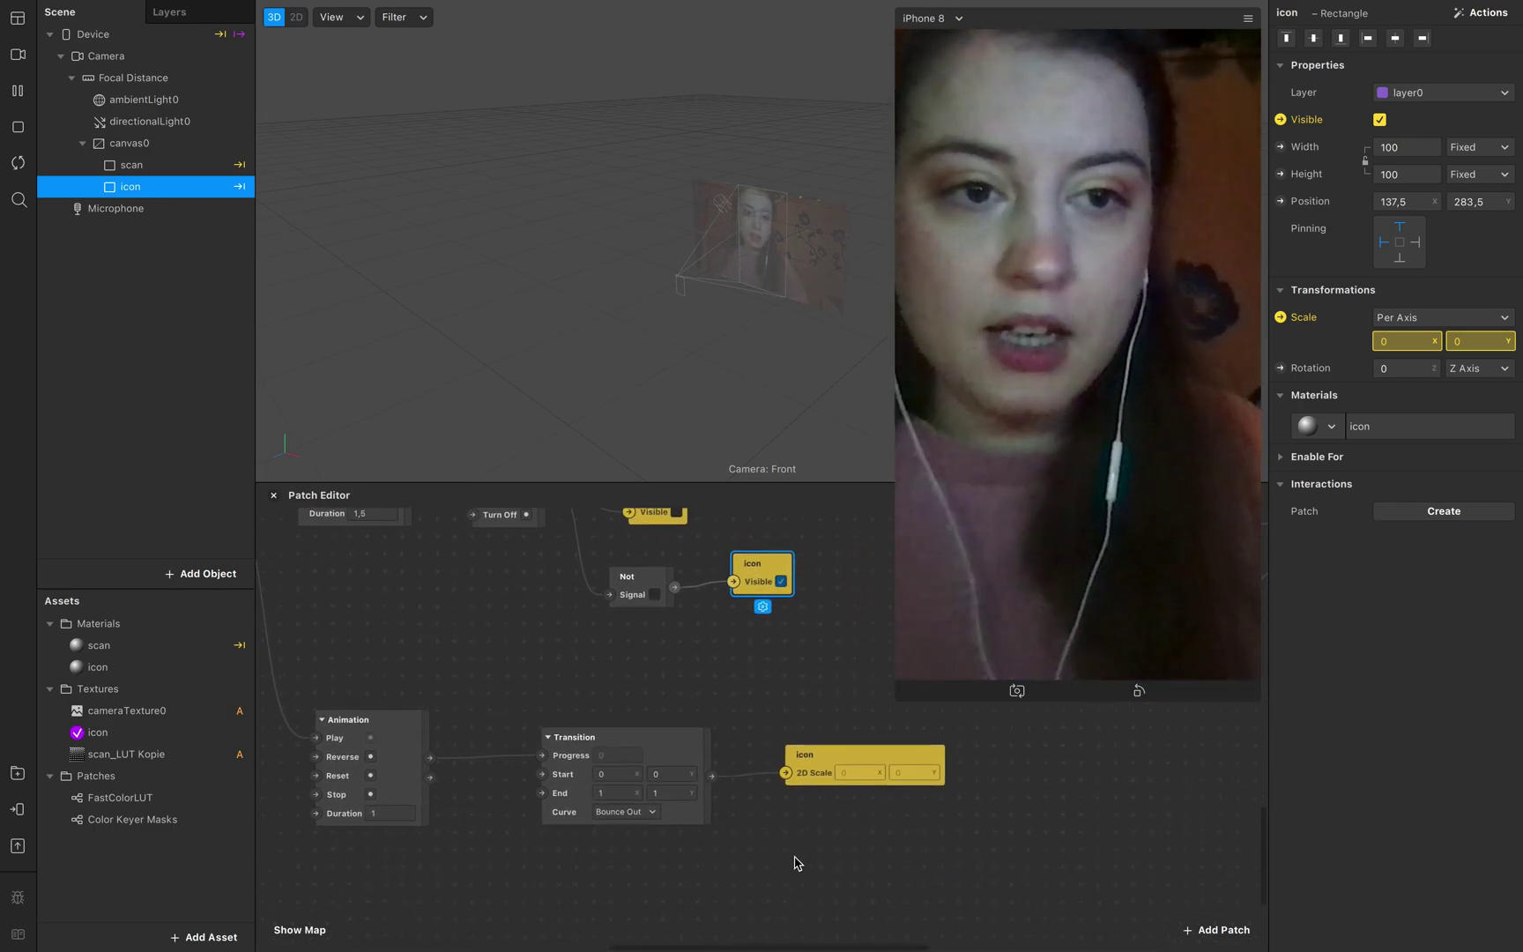
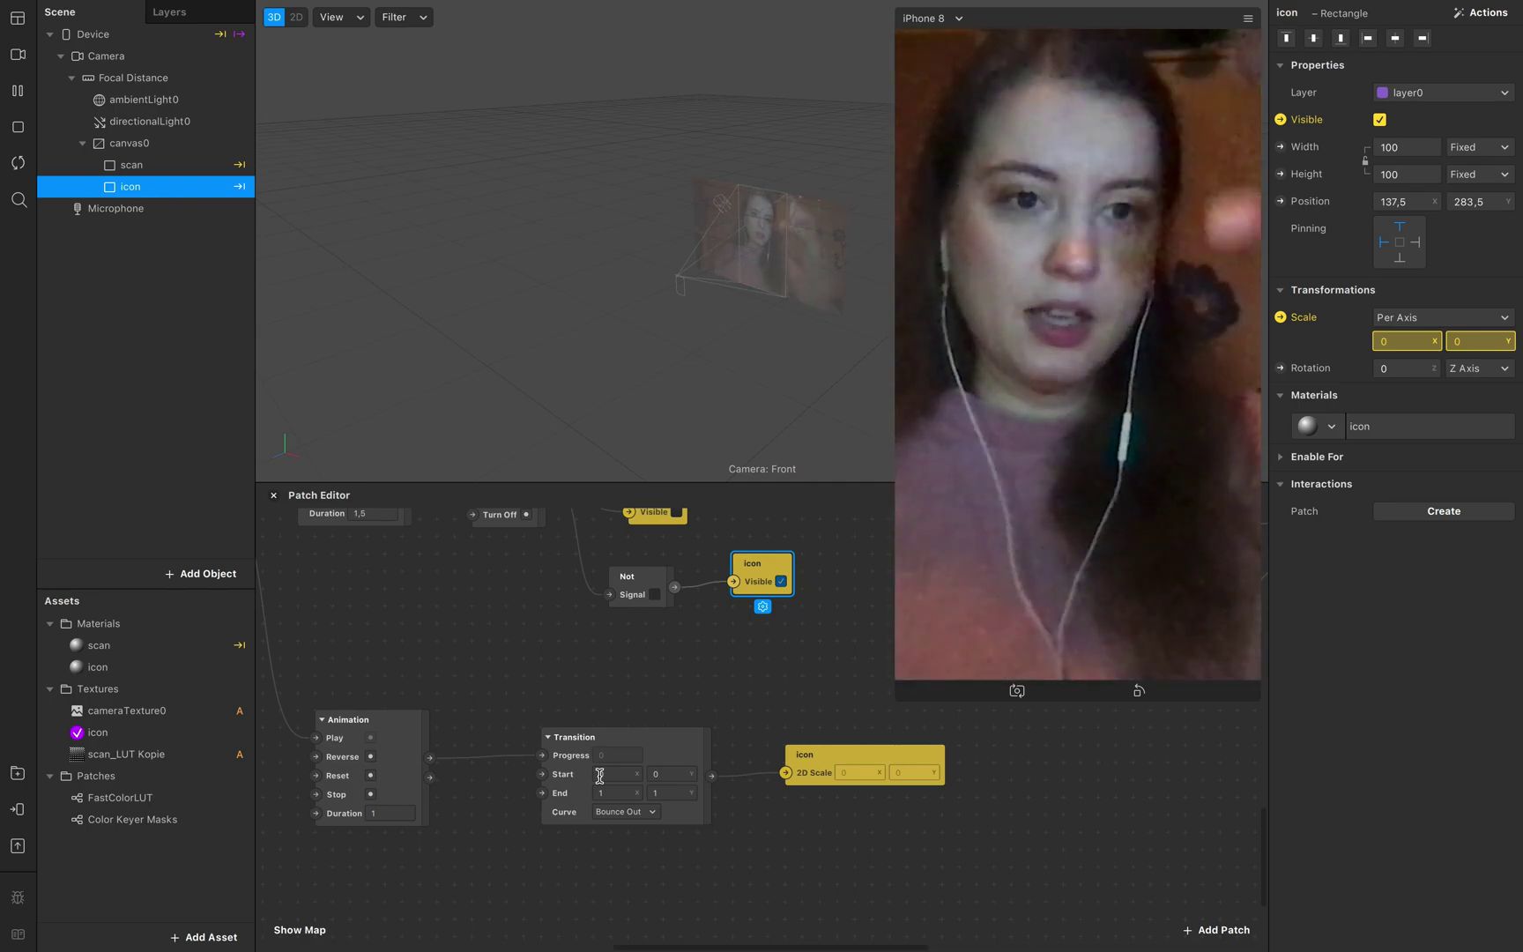
# - Space out the Device patch and the device size sender, and make a receiver from that sender
pyautogui.scroll(10, 534, 786)
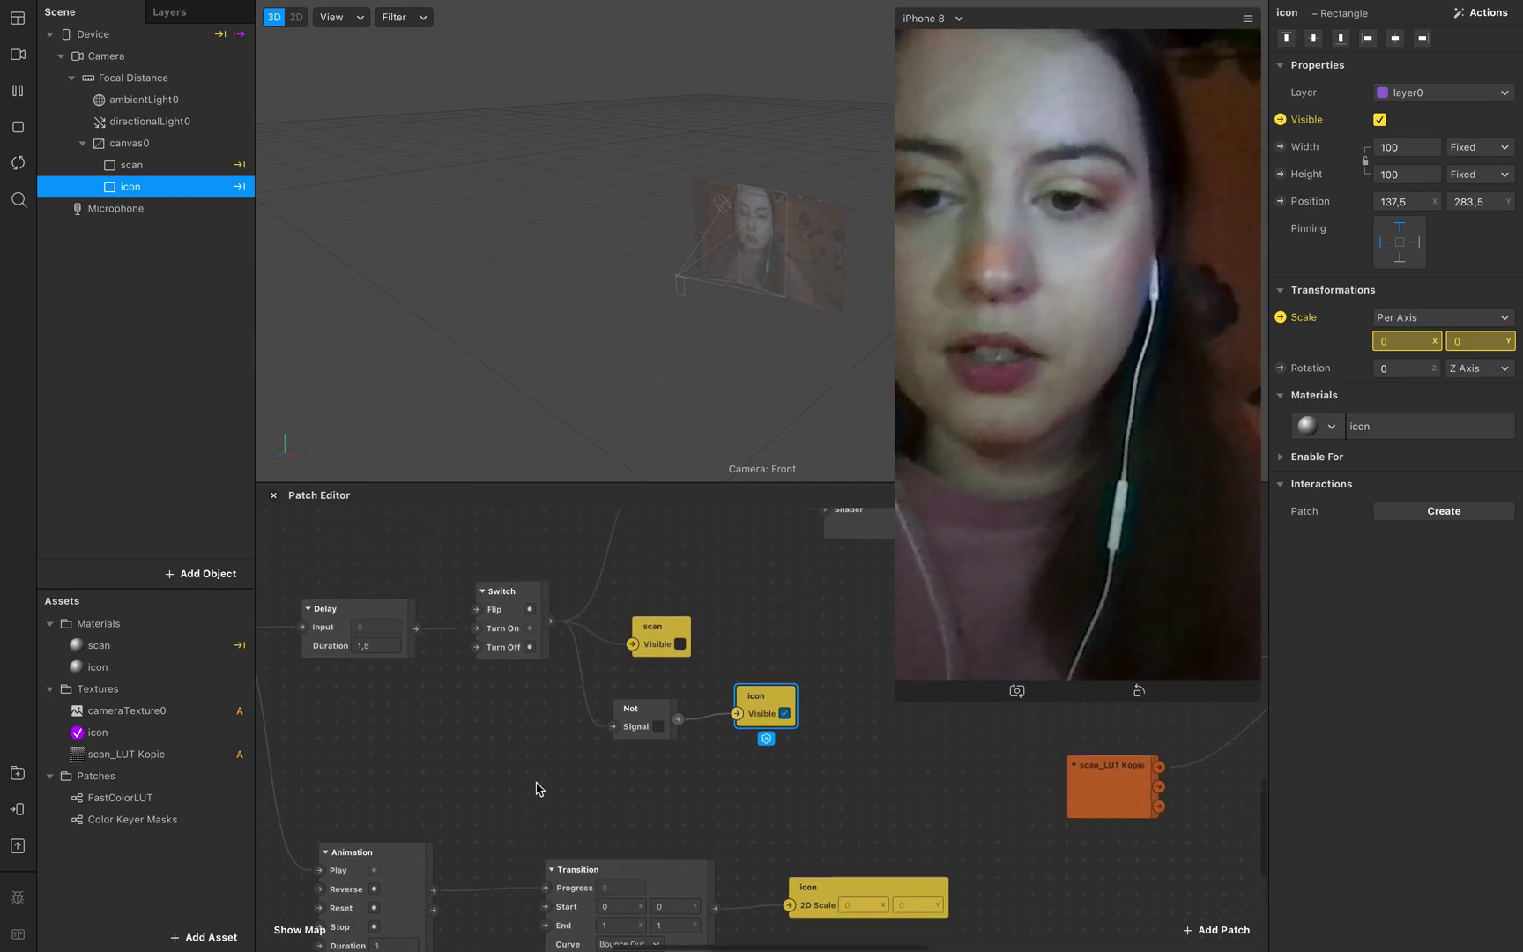
pyautogui.scroll(5, 540, 788)
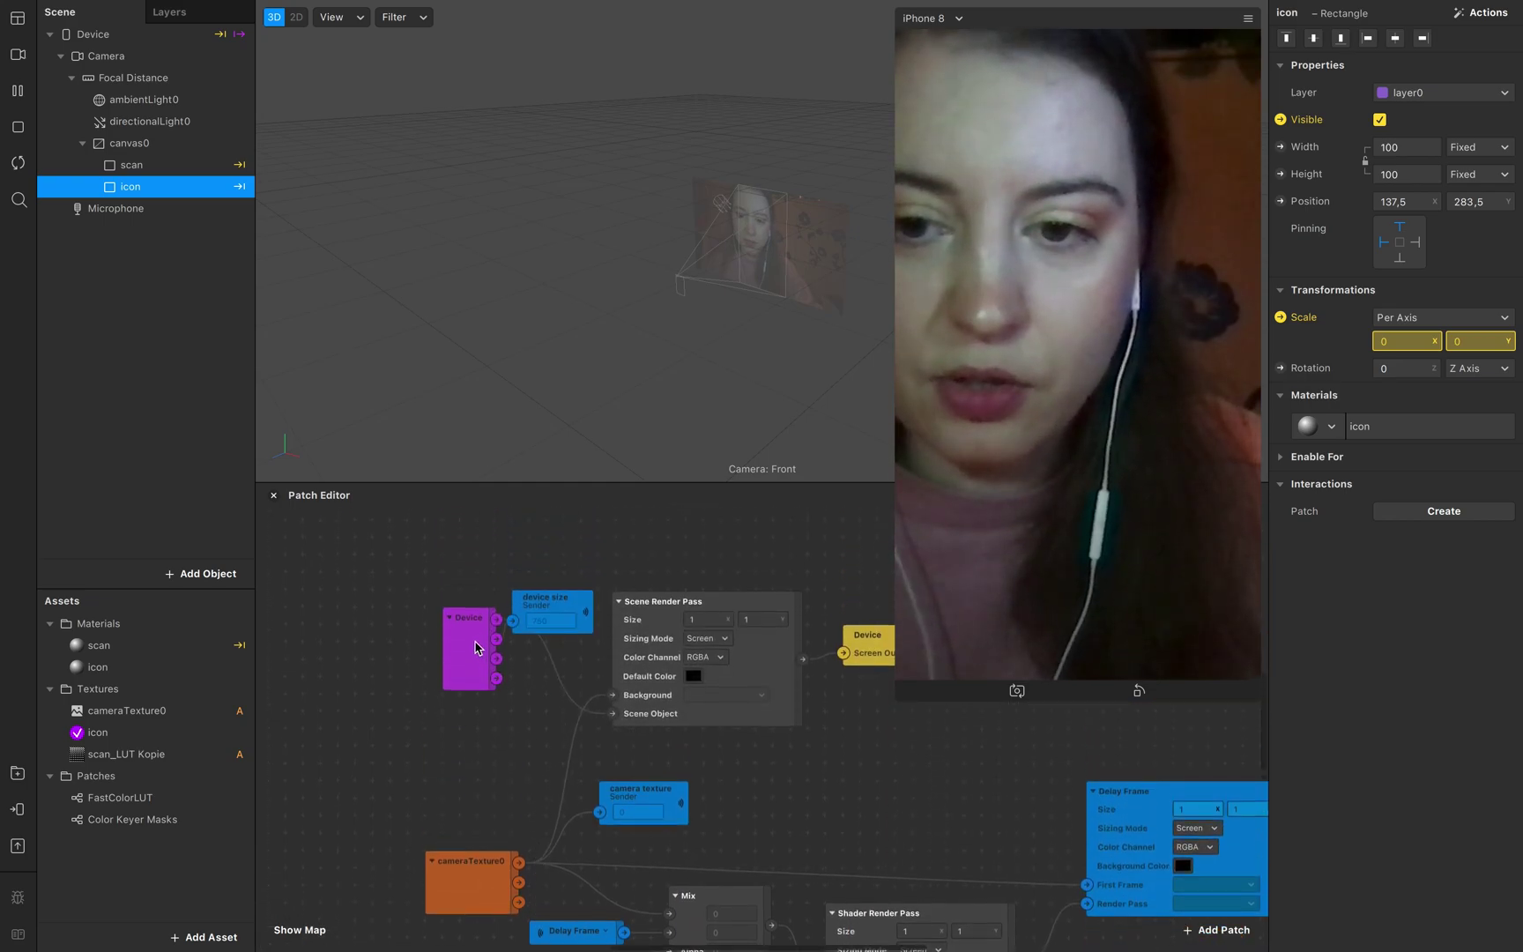
pyautogui.moveTo(508, 631); pyautogui.dragTo(371, 670)
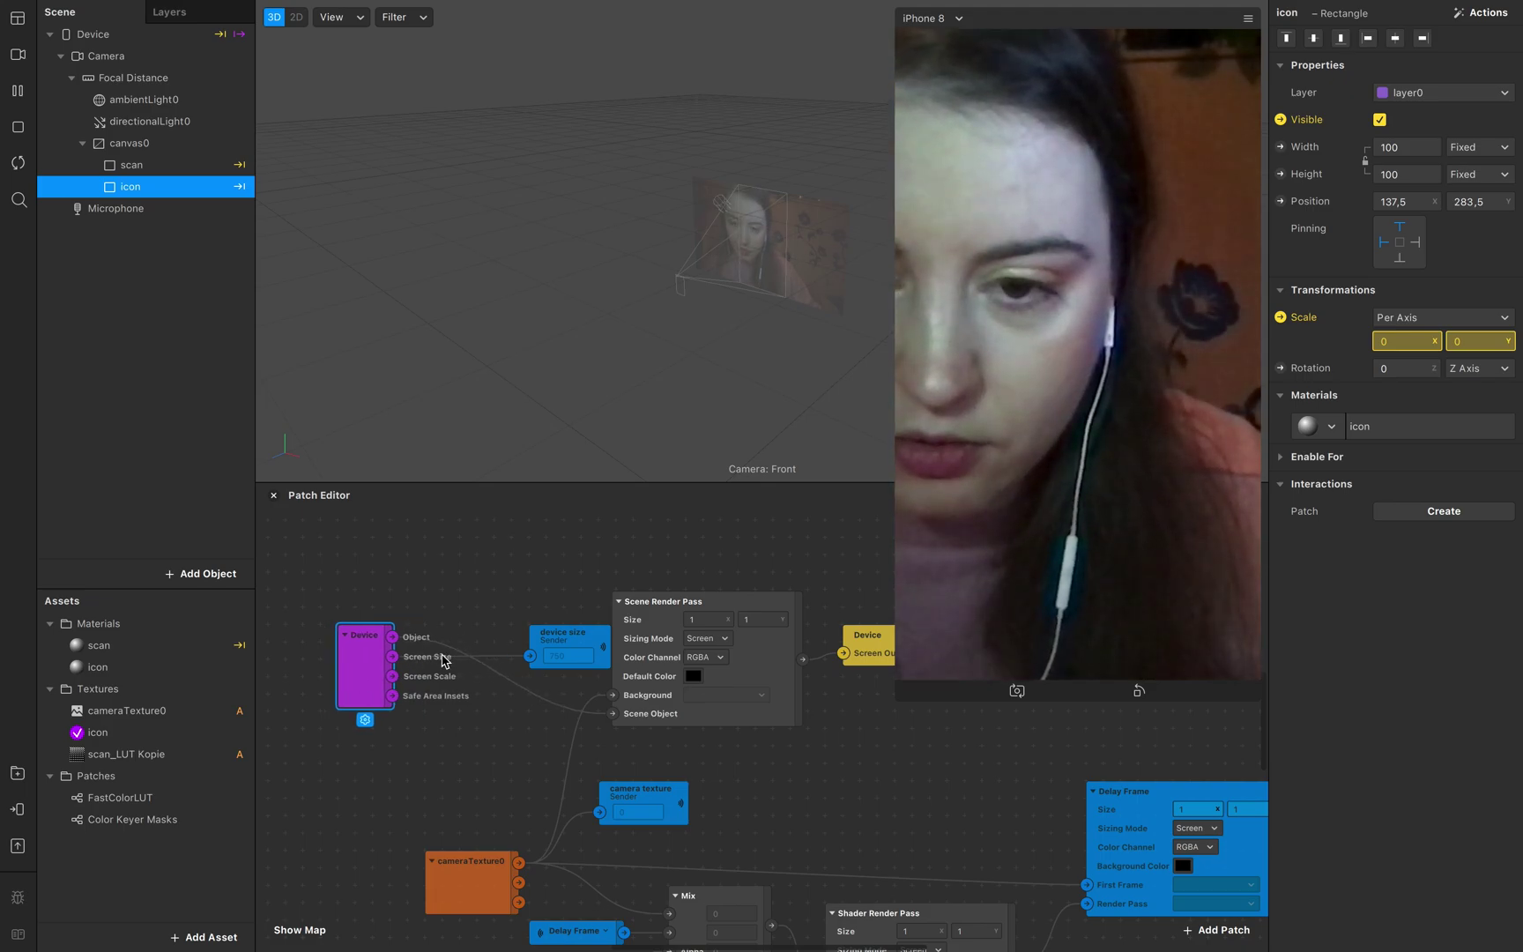
pyautogui.moveTo(581, 657); pyautogui.dragTo(547, 656)
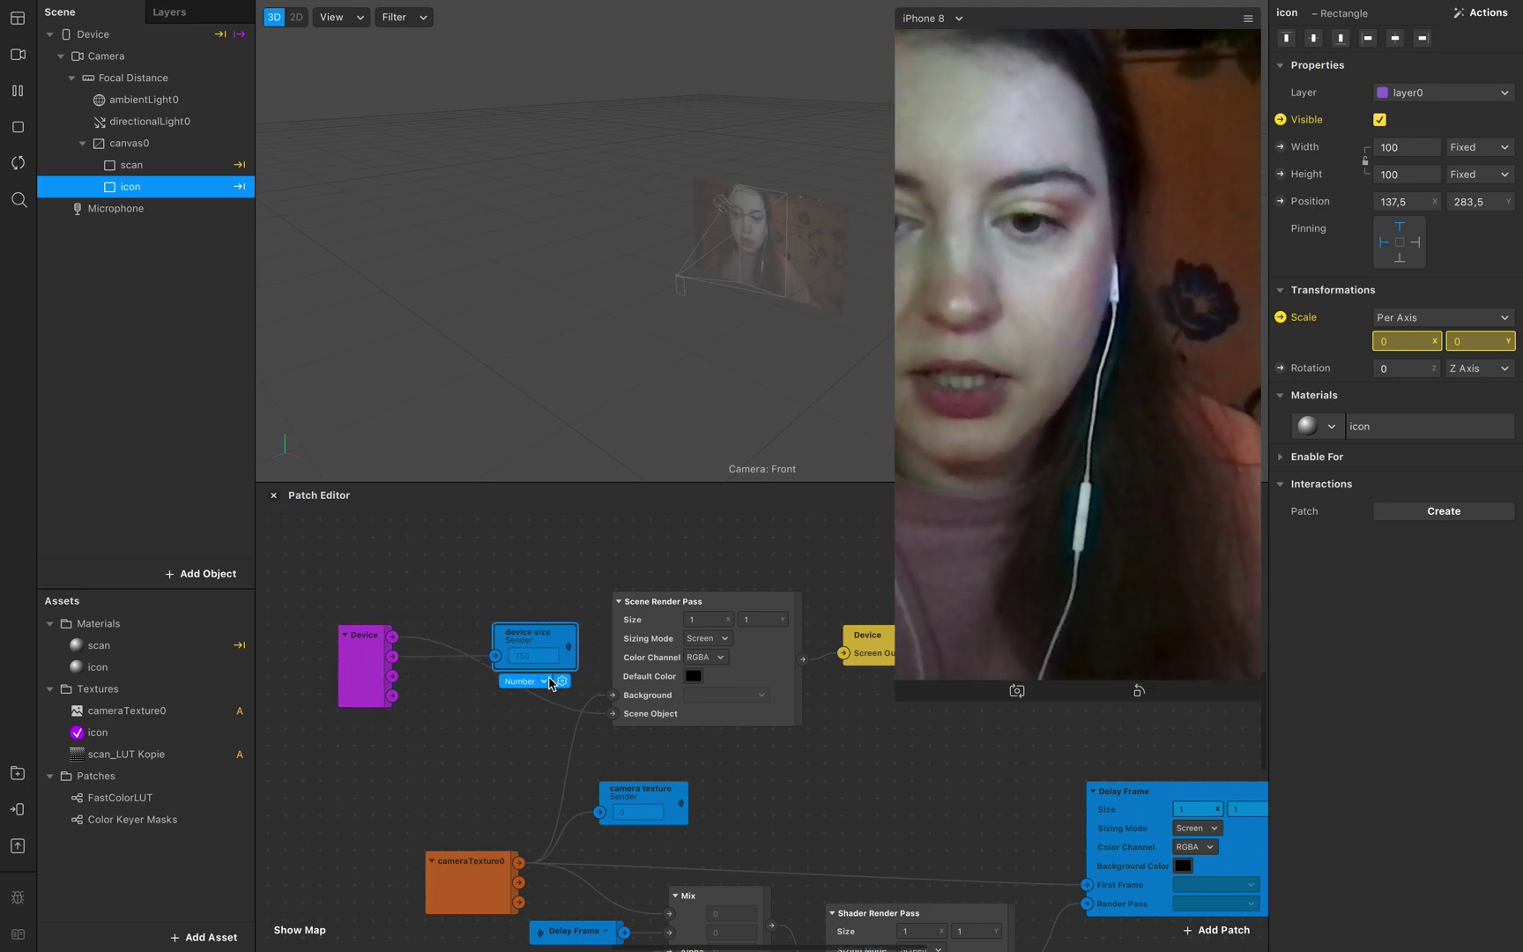
pyautogui.rightClick(560, 680)
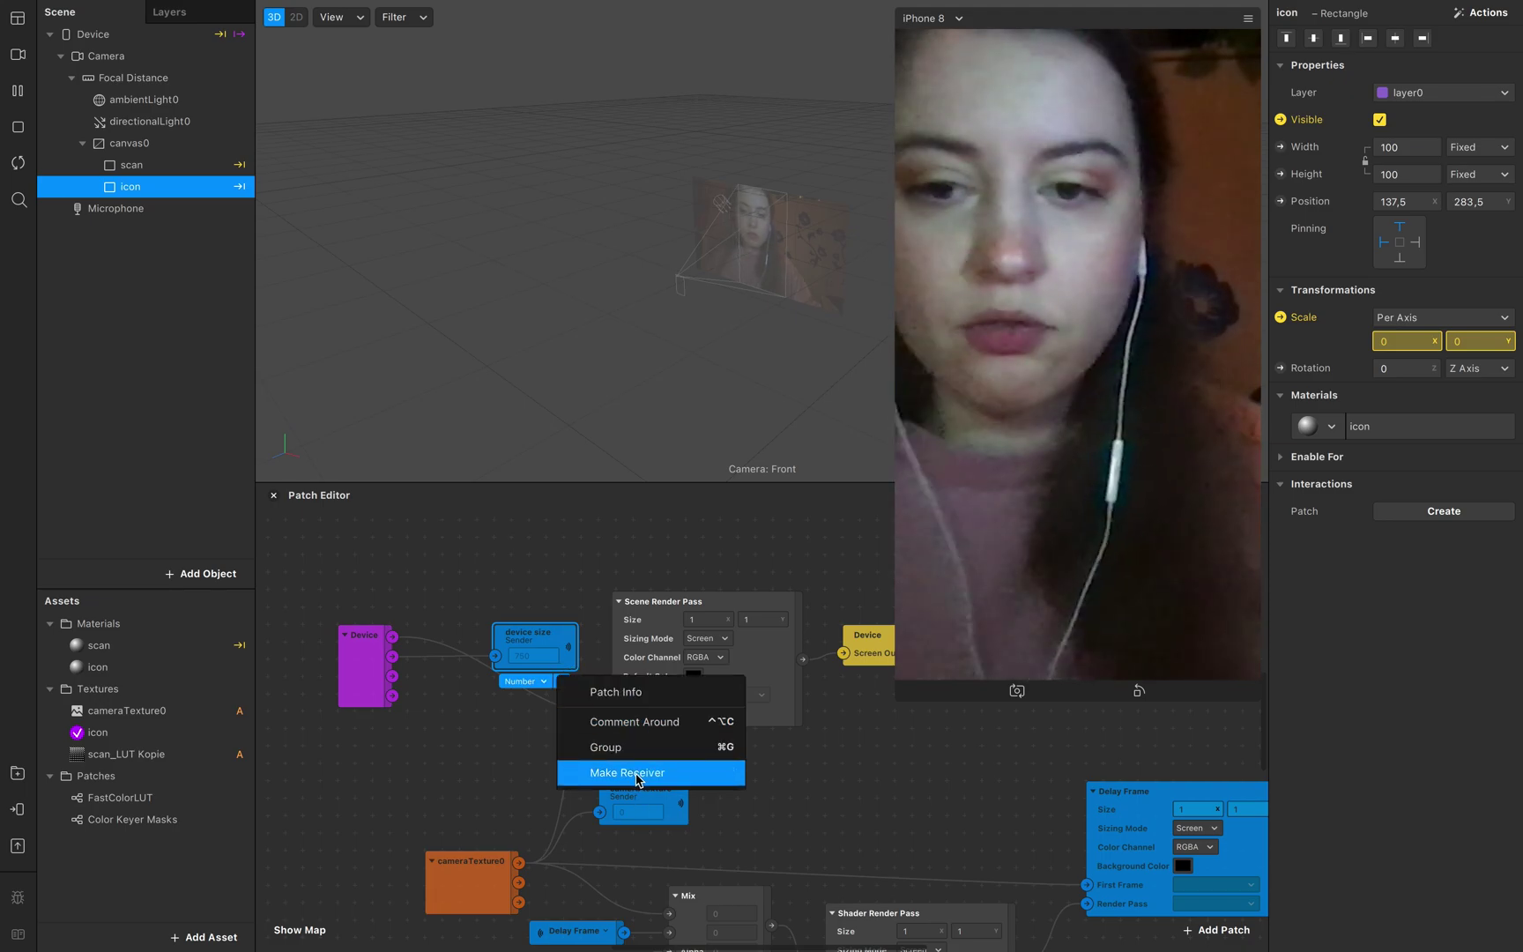
pyautogui.click(638, 779)
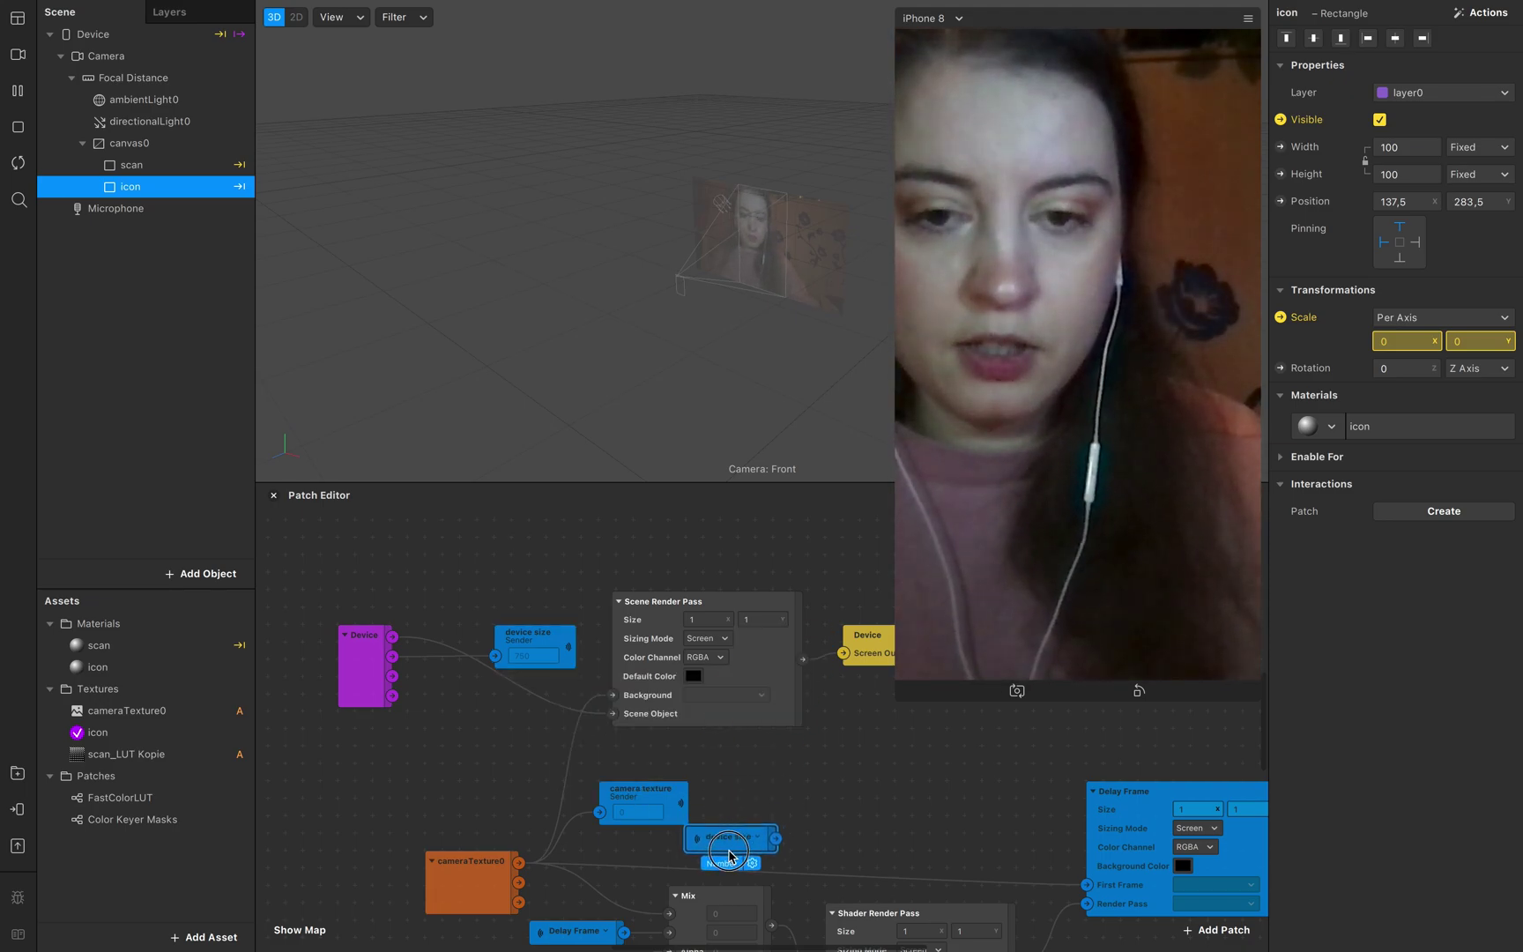
# - Move the device size receiver down the patch graph to a free spot below the Animation patch
pyautogui.scroll(-5, 731, 847)
pyautogui.moveTo(713, 670); pyautogui.dragTo(753, 916)
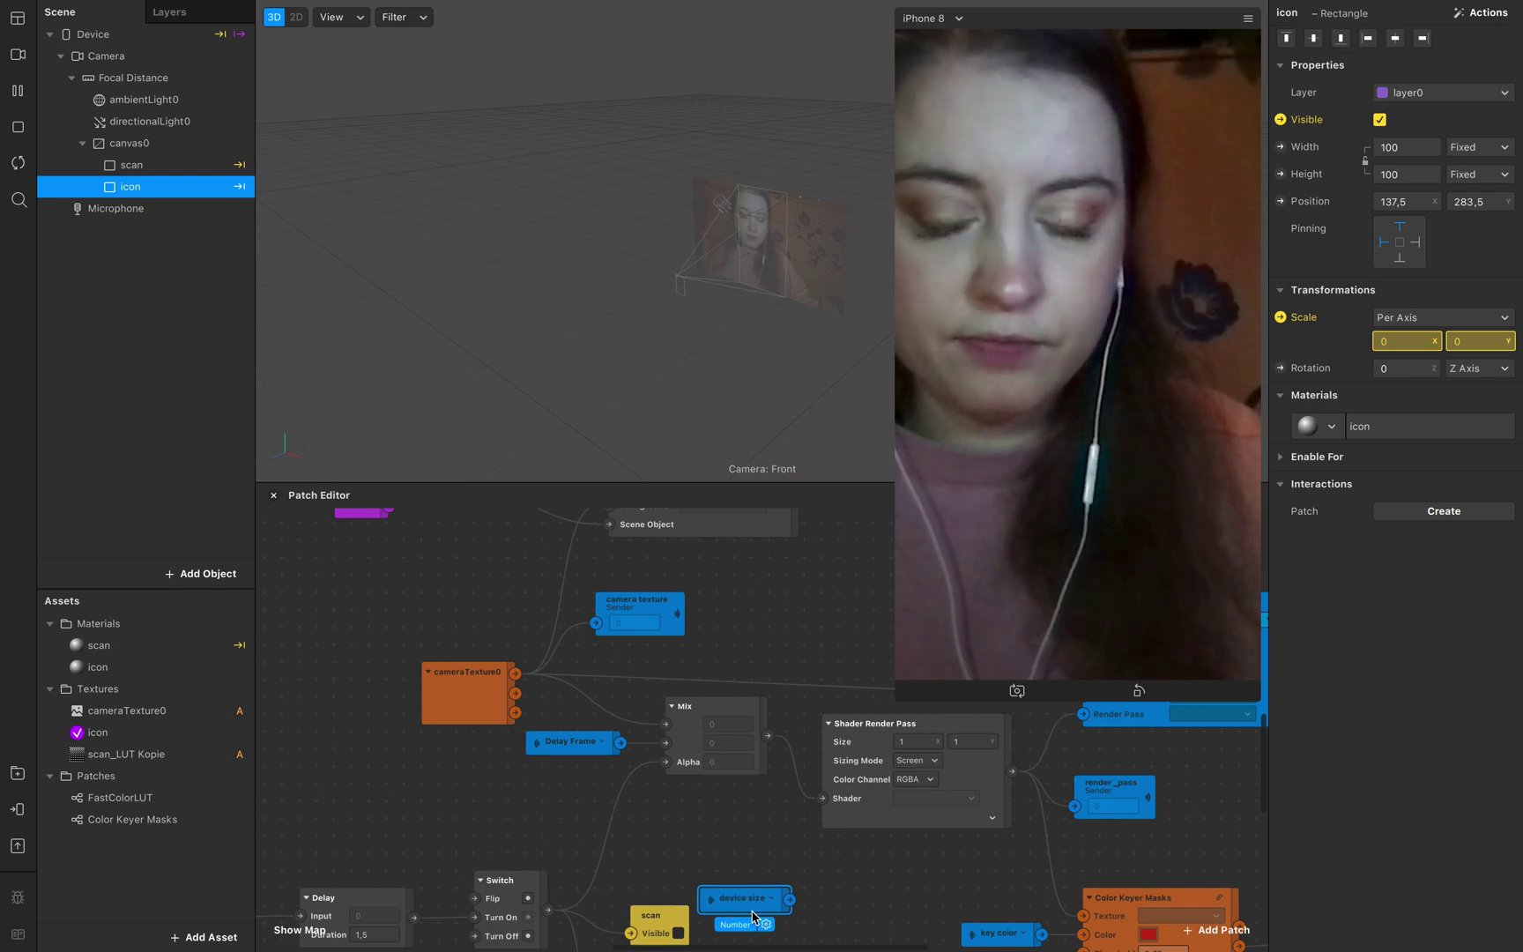
pyautogui.scroll(-10, 758, 886)
pyautogui.moveTo(773, 539); pyautogui.dragTo(529, 892)
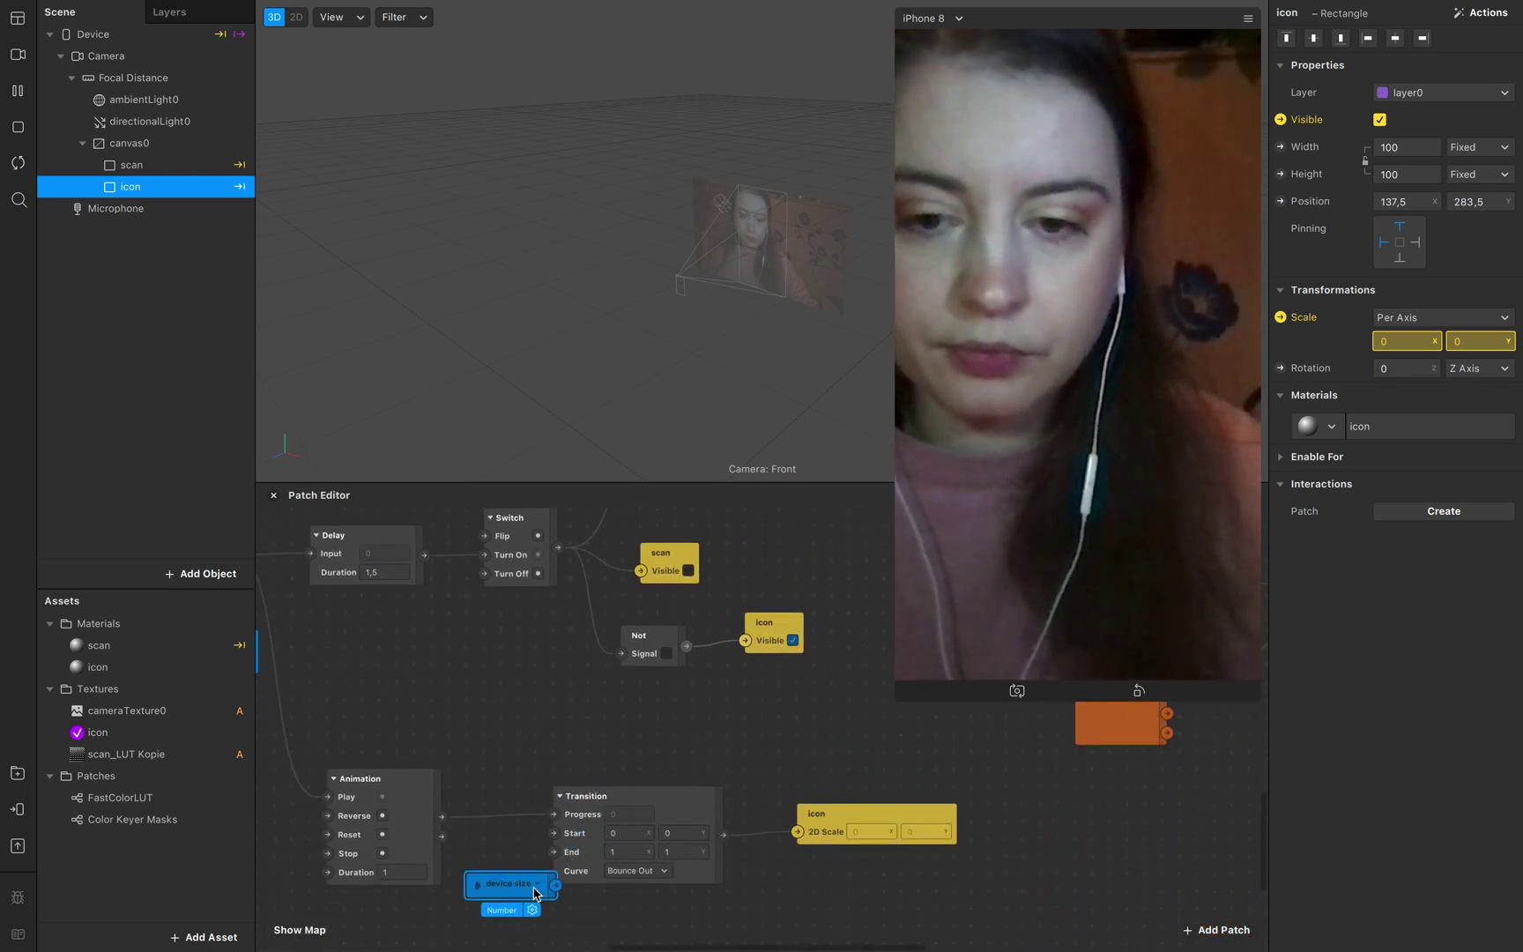
pyautogui.scroll(-4, 535, 893)
pyautogui.moveTo(575, 737); pyautogui.dragTo(480, 824)
pyautogui.hscroll(2, 503, 848)
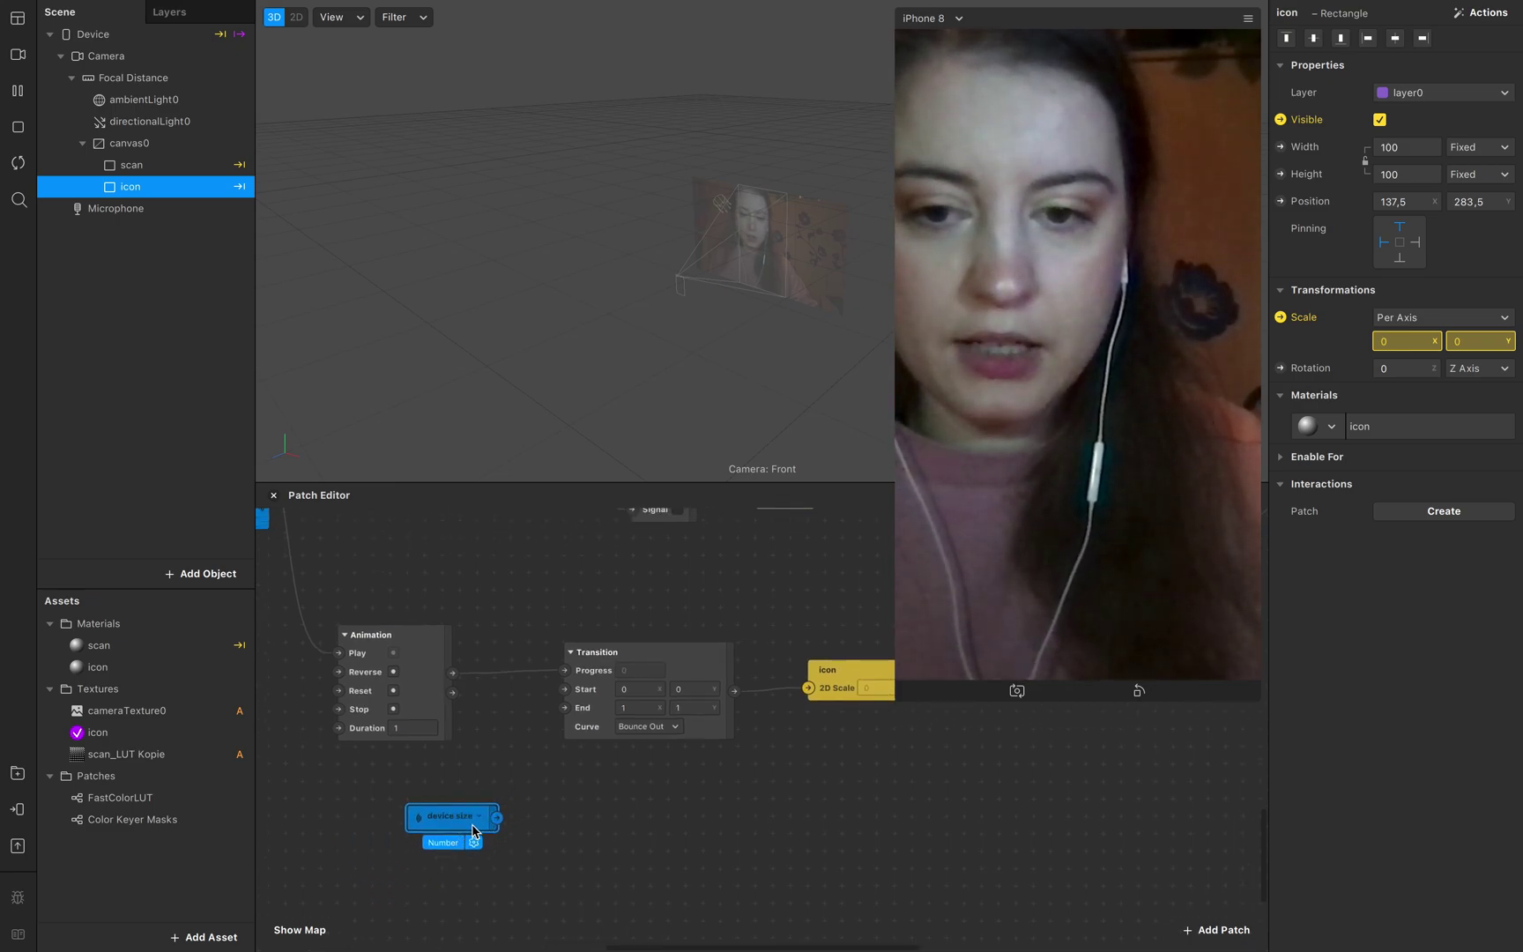
# - Connect the device size receiver to the Transition patch's End input, and test the icon scaling with a preview tap and a restart
pyautogui.hscroll(6, 740, 740)
pyautogui.hscroll(-1, 605, 761)
pyautogui.hscroll(-3, 310, 813)
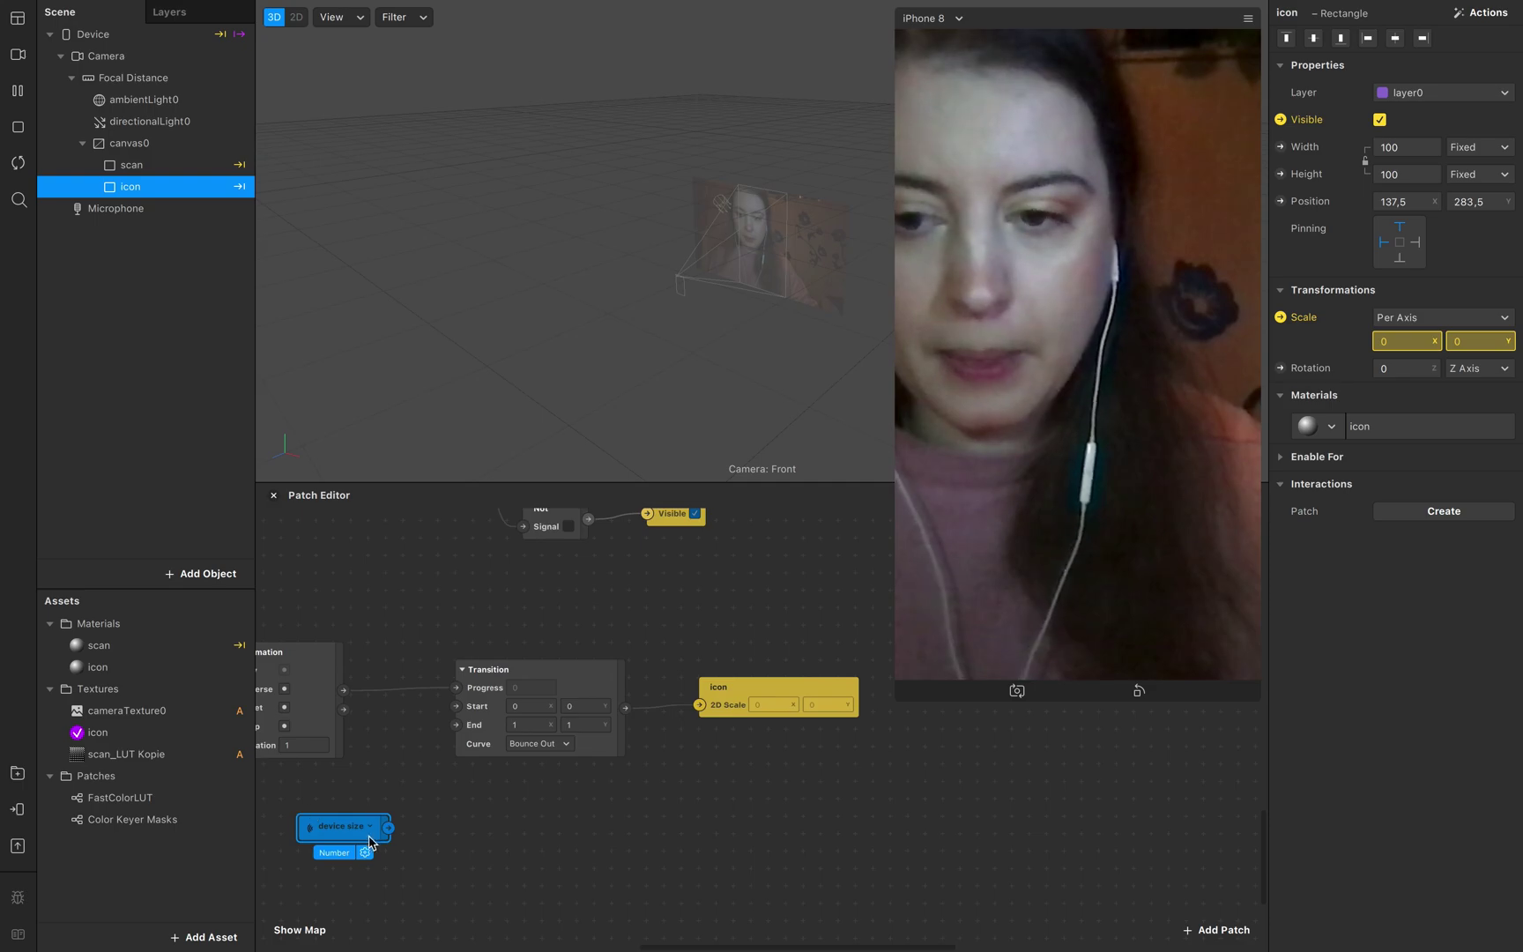
pyautogui.moveTo(389, 829); pyautogui.dragTo(452, 738)
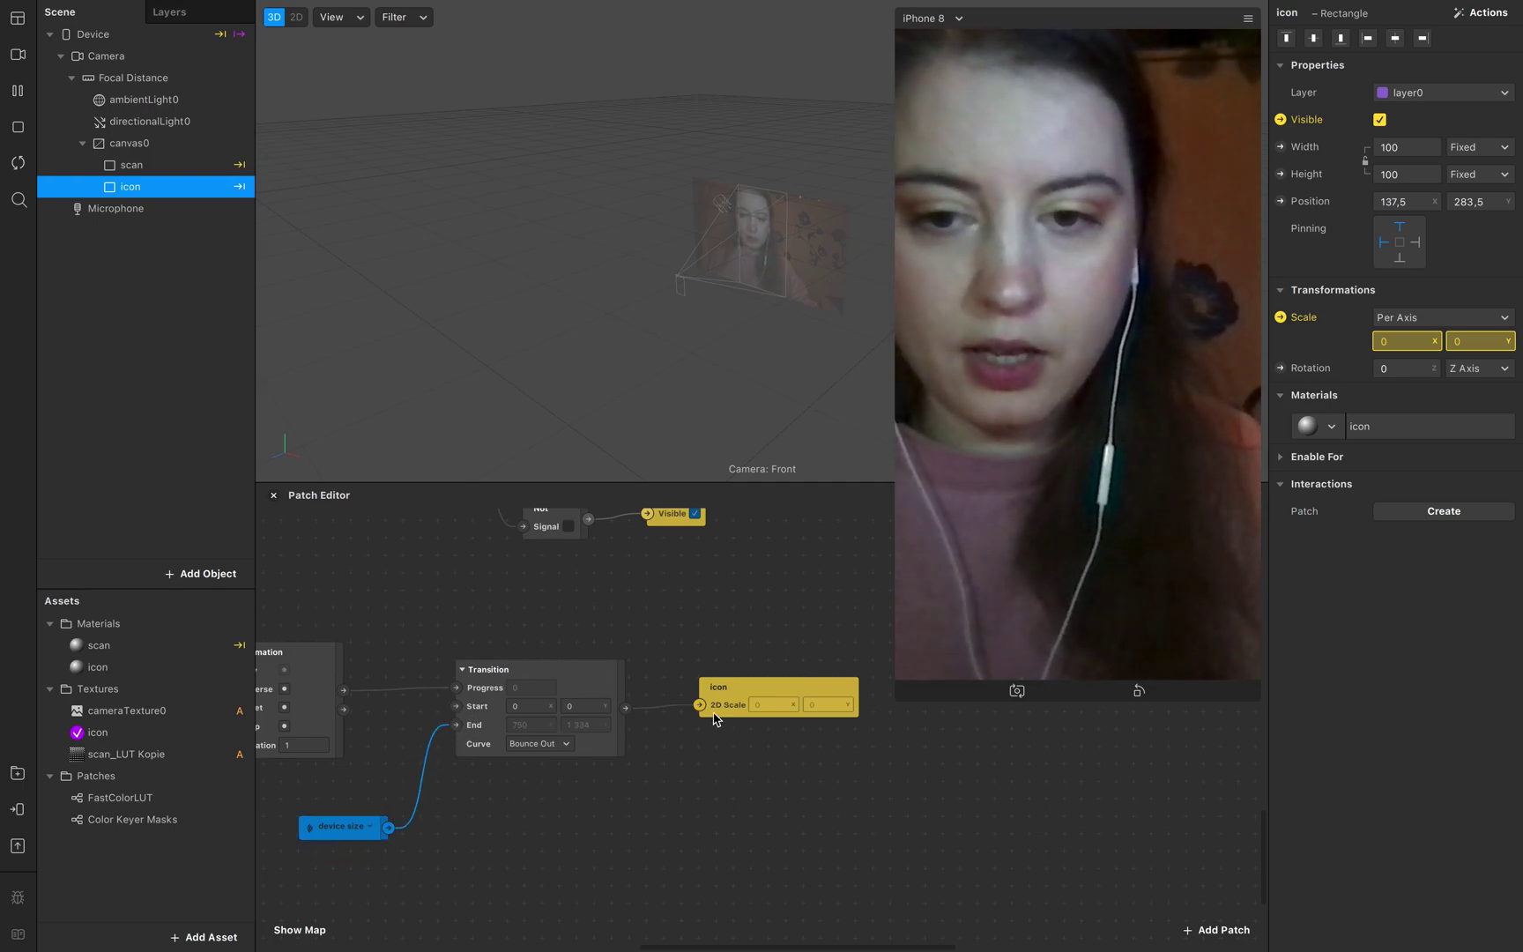
pyautogui.moveTo(734, 698); pyautogui.dragTo(848, 706)
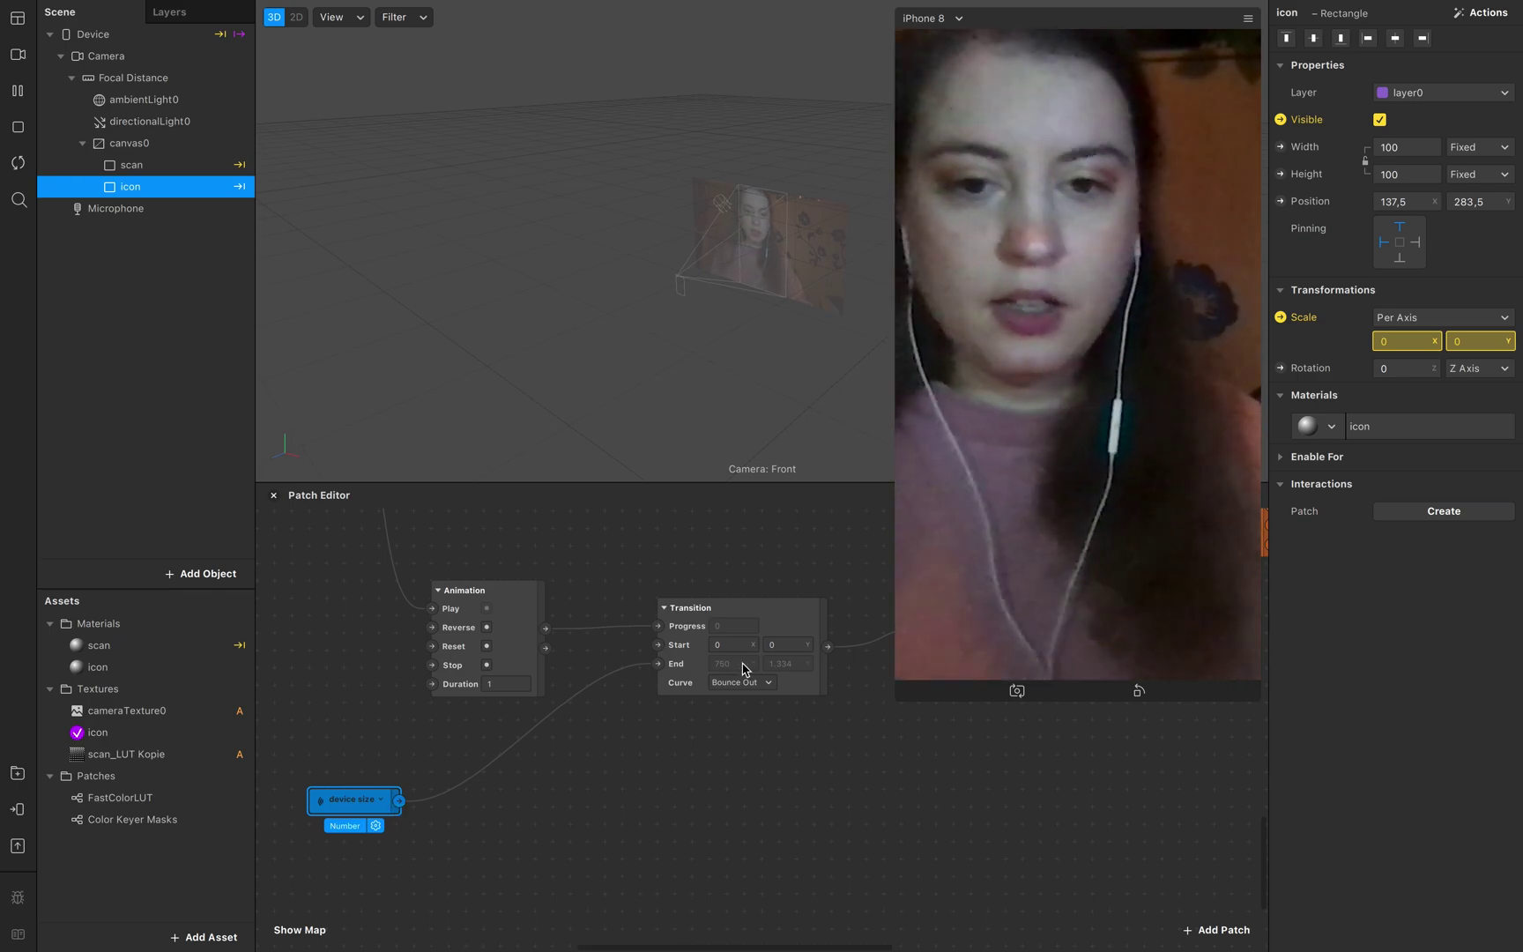
pyautogui.click(1131, 496)
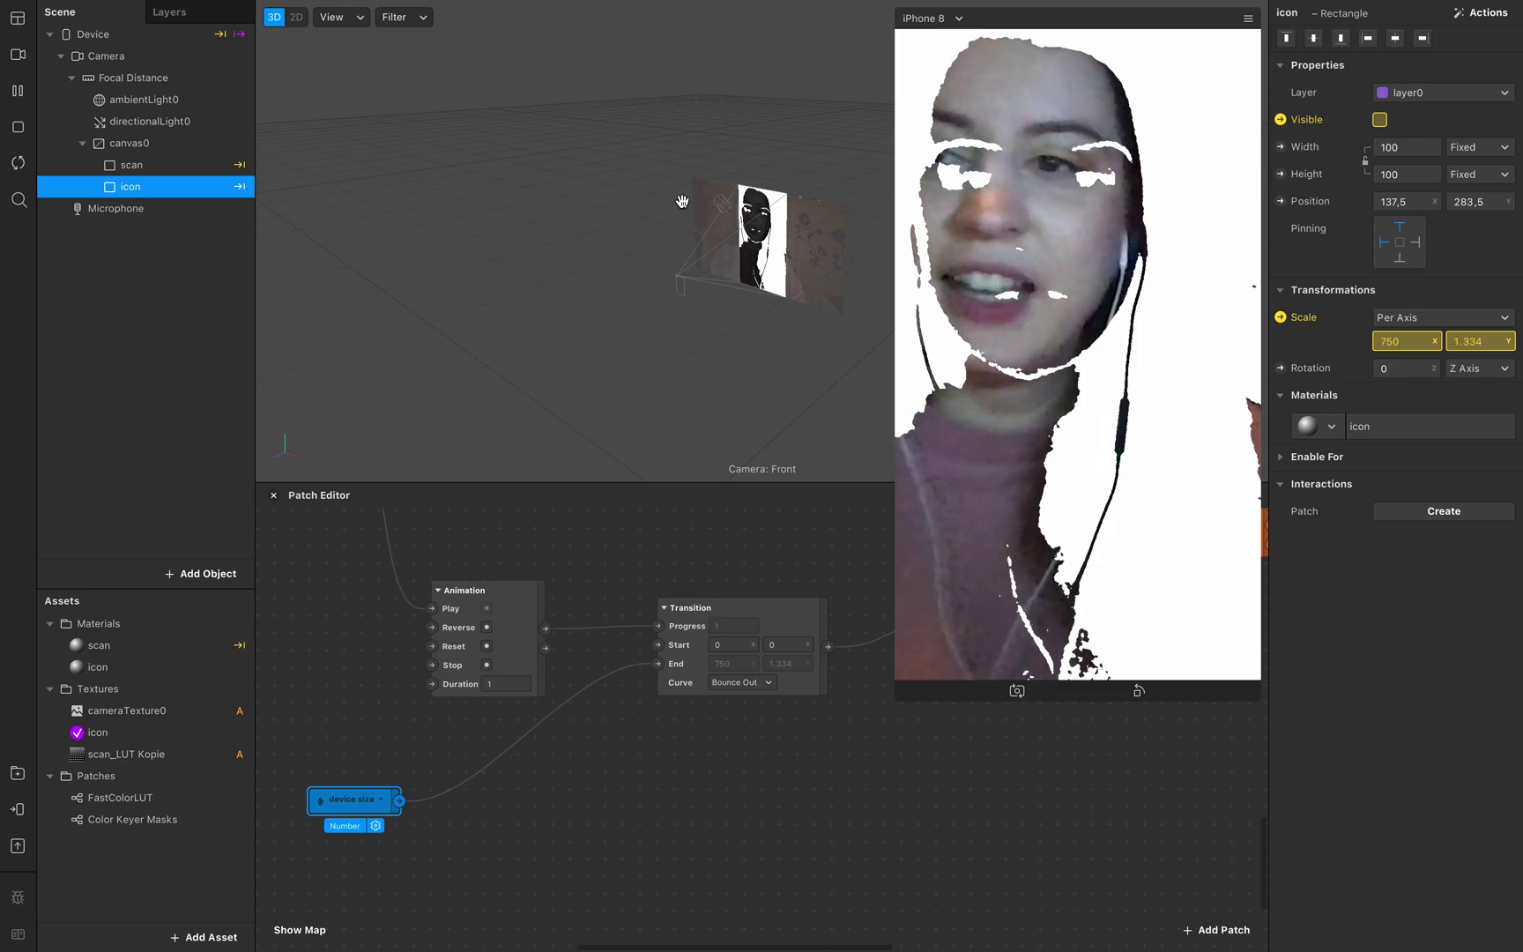
pyautogui.click(17, 163)
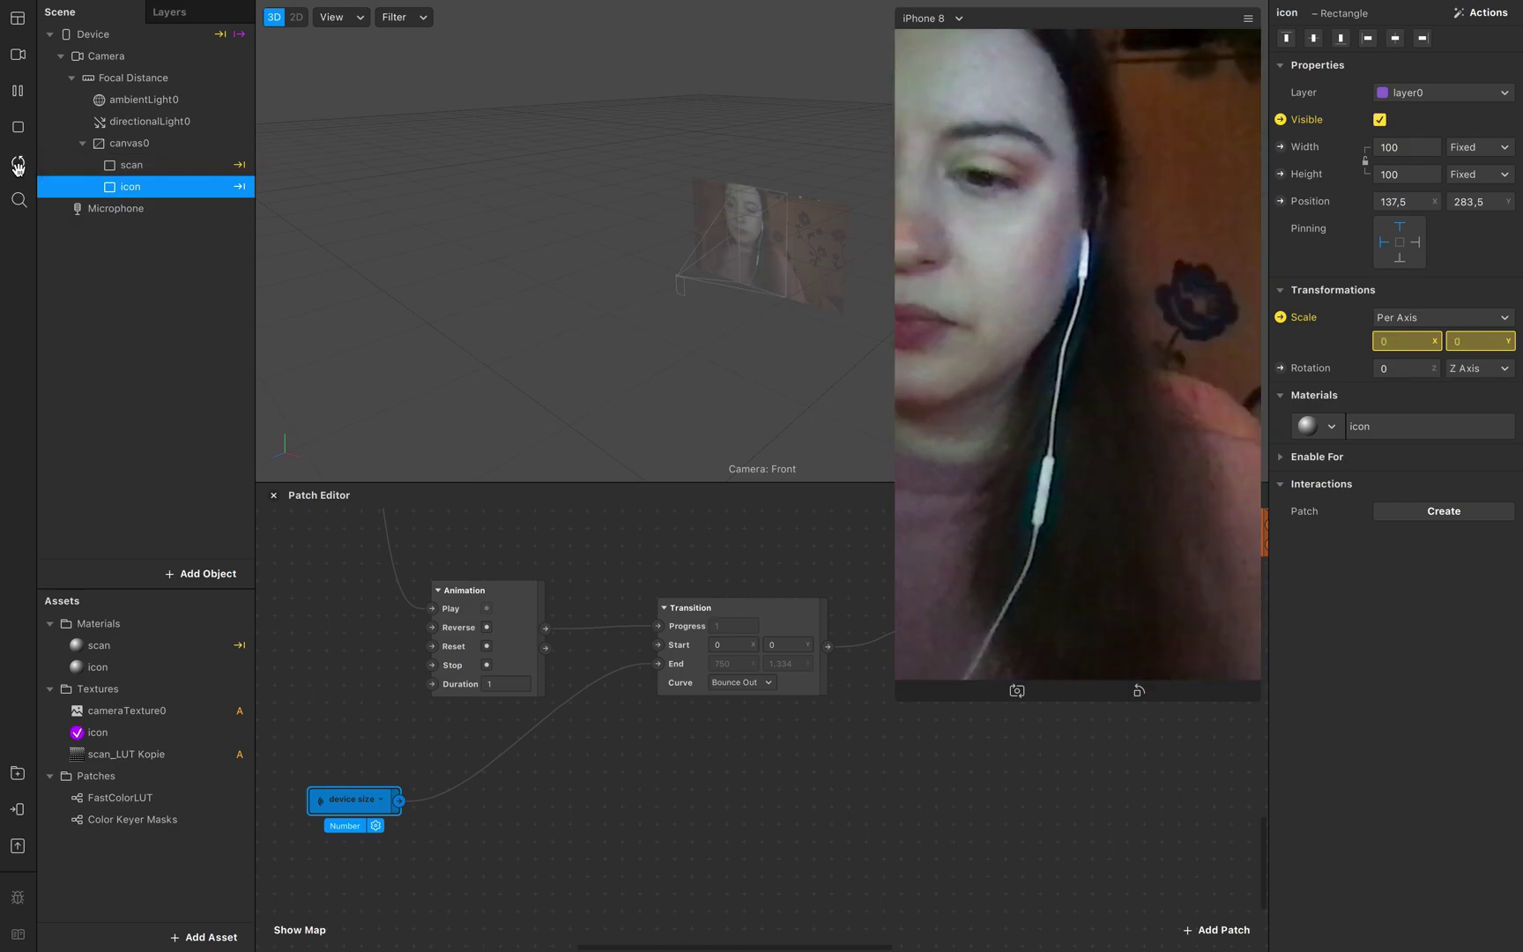
# - Add an Unpack patch fed by the device size receiver
pyautogui.doubleClick(449, 829)
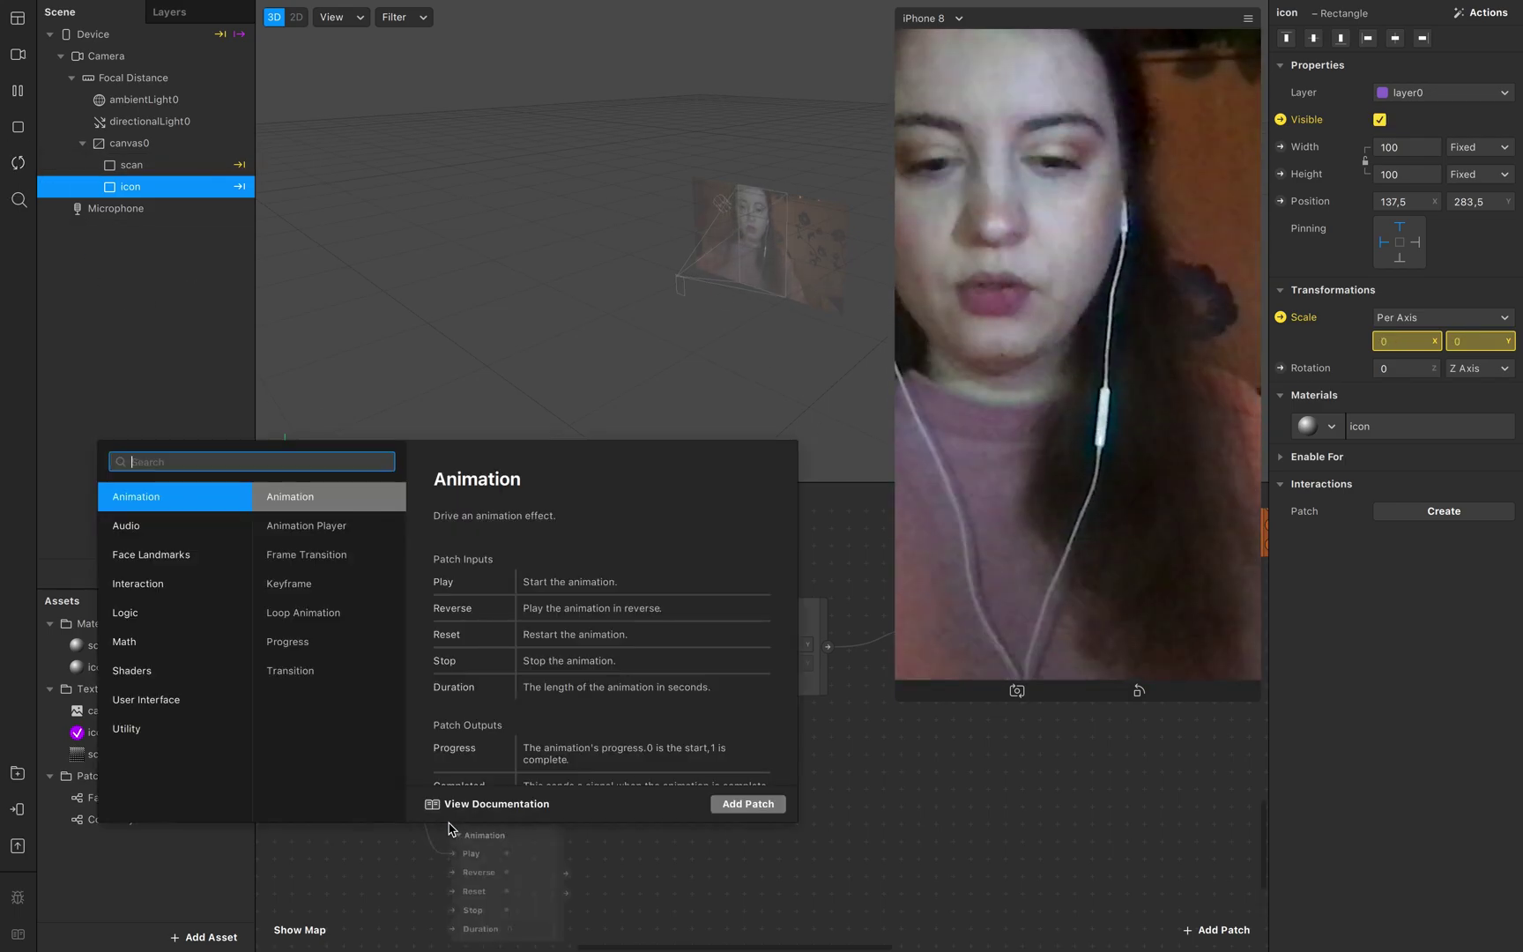
pyautogui.write('unp')
pyautogui.press('Return')
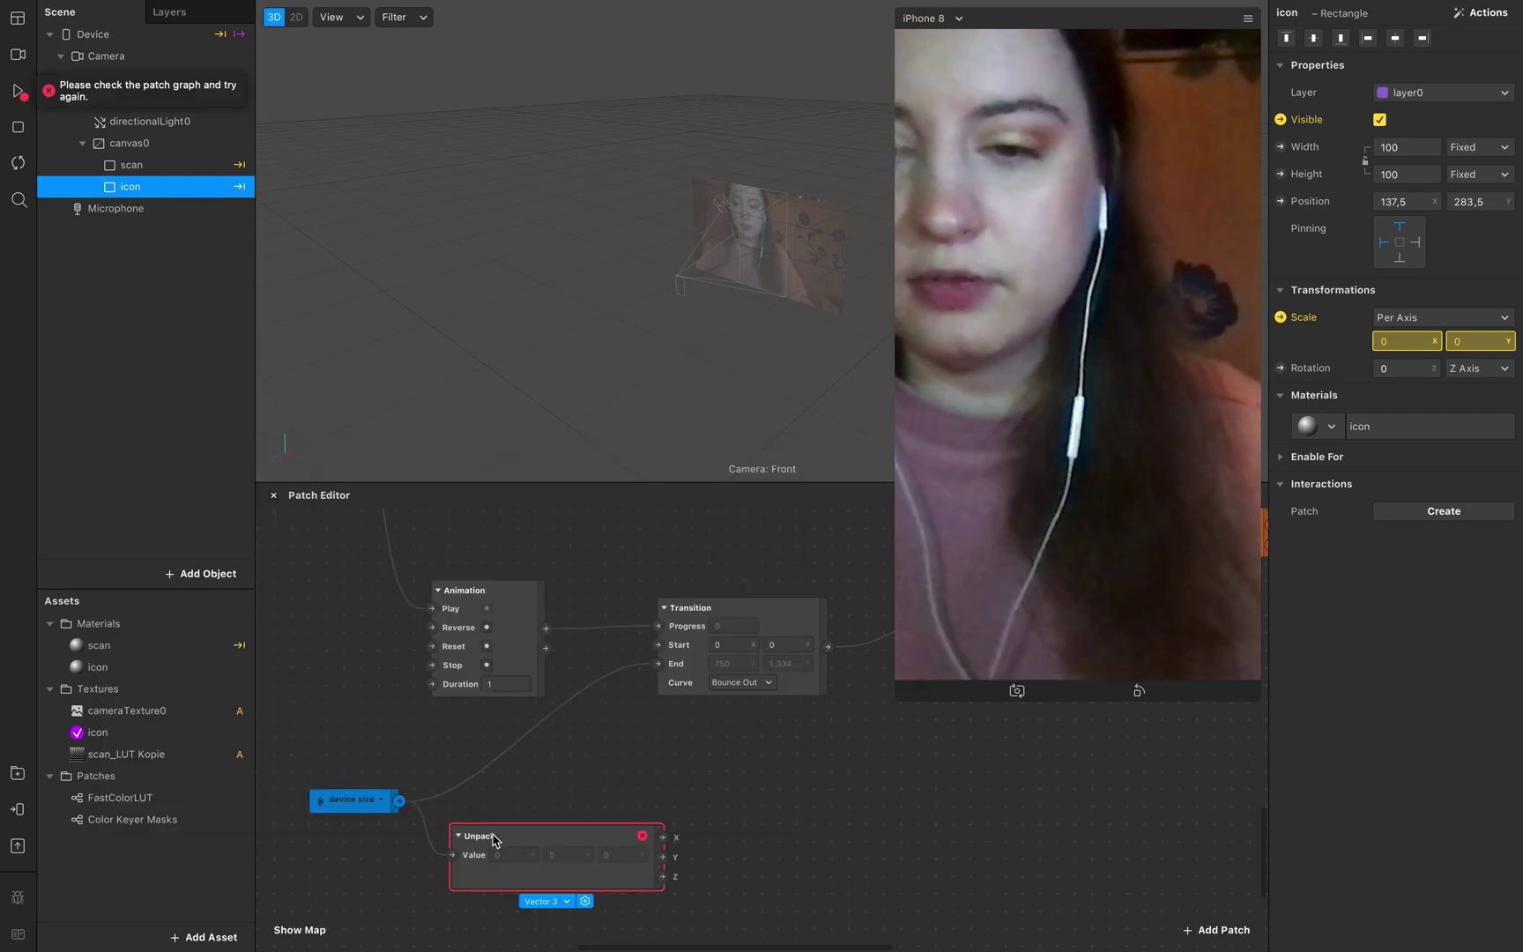
# - Set the Unpack patch to Vector 2 and add a Divide patch fed by its X output
pyautogui.click(547, 901)
pyautogui.click(577, 883)
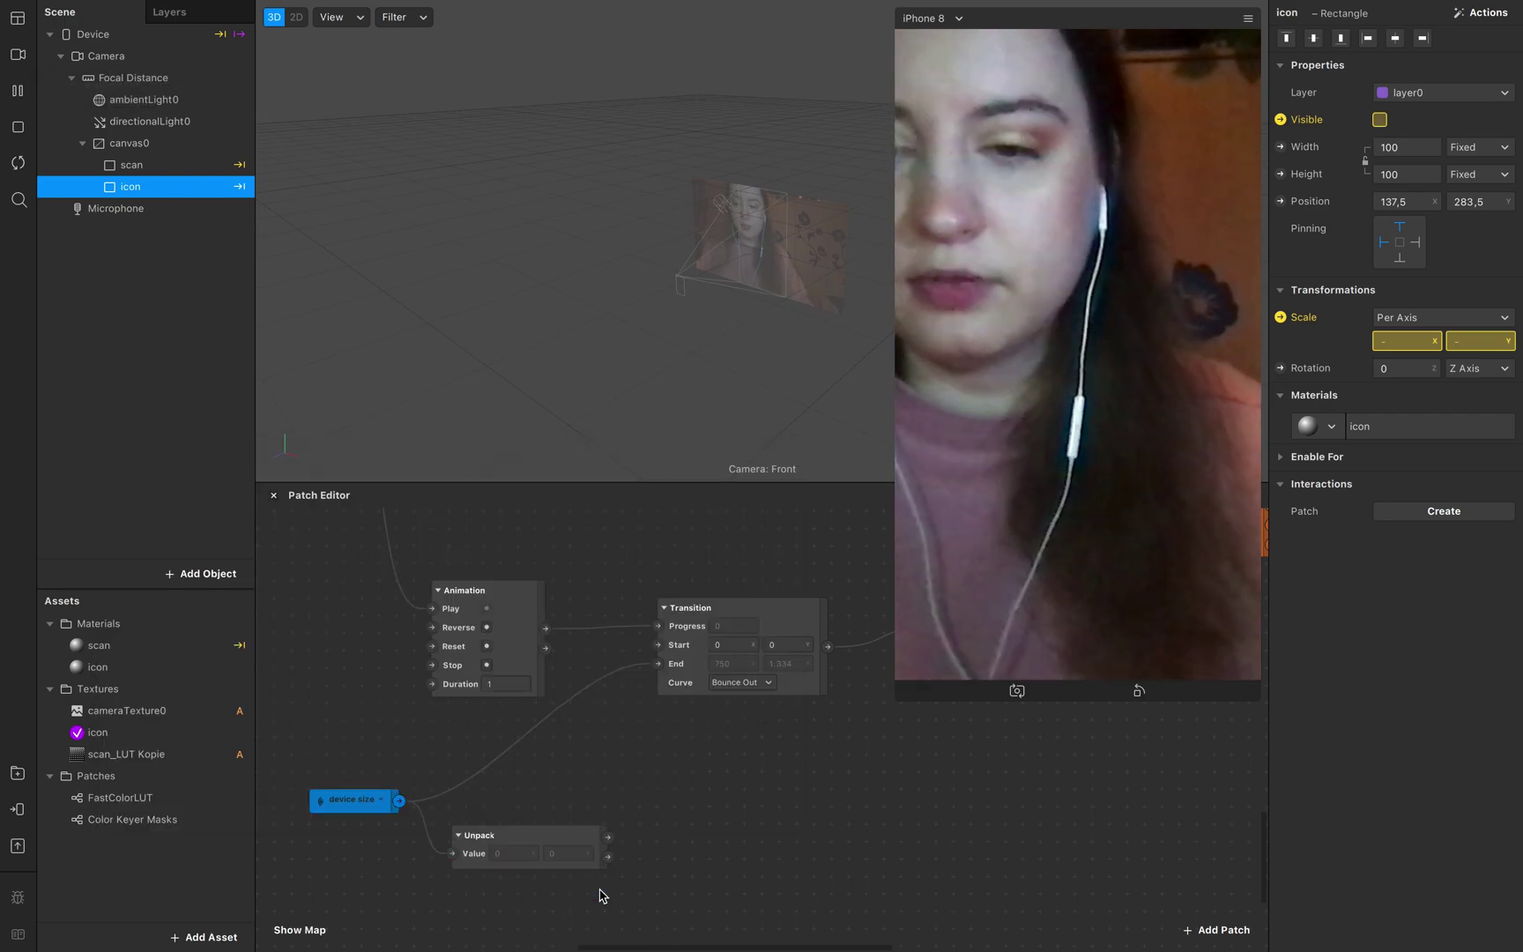
pyautogui.doubleClick(632, 821)
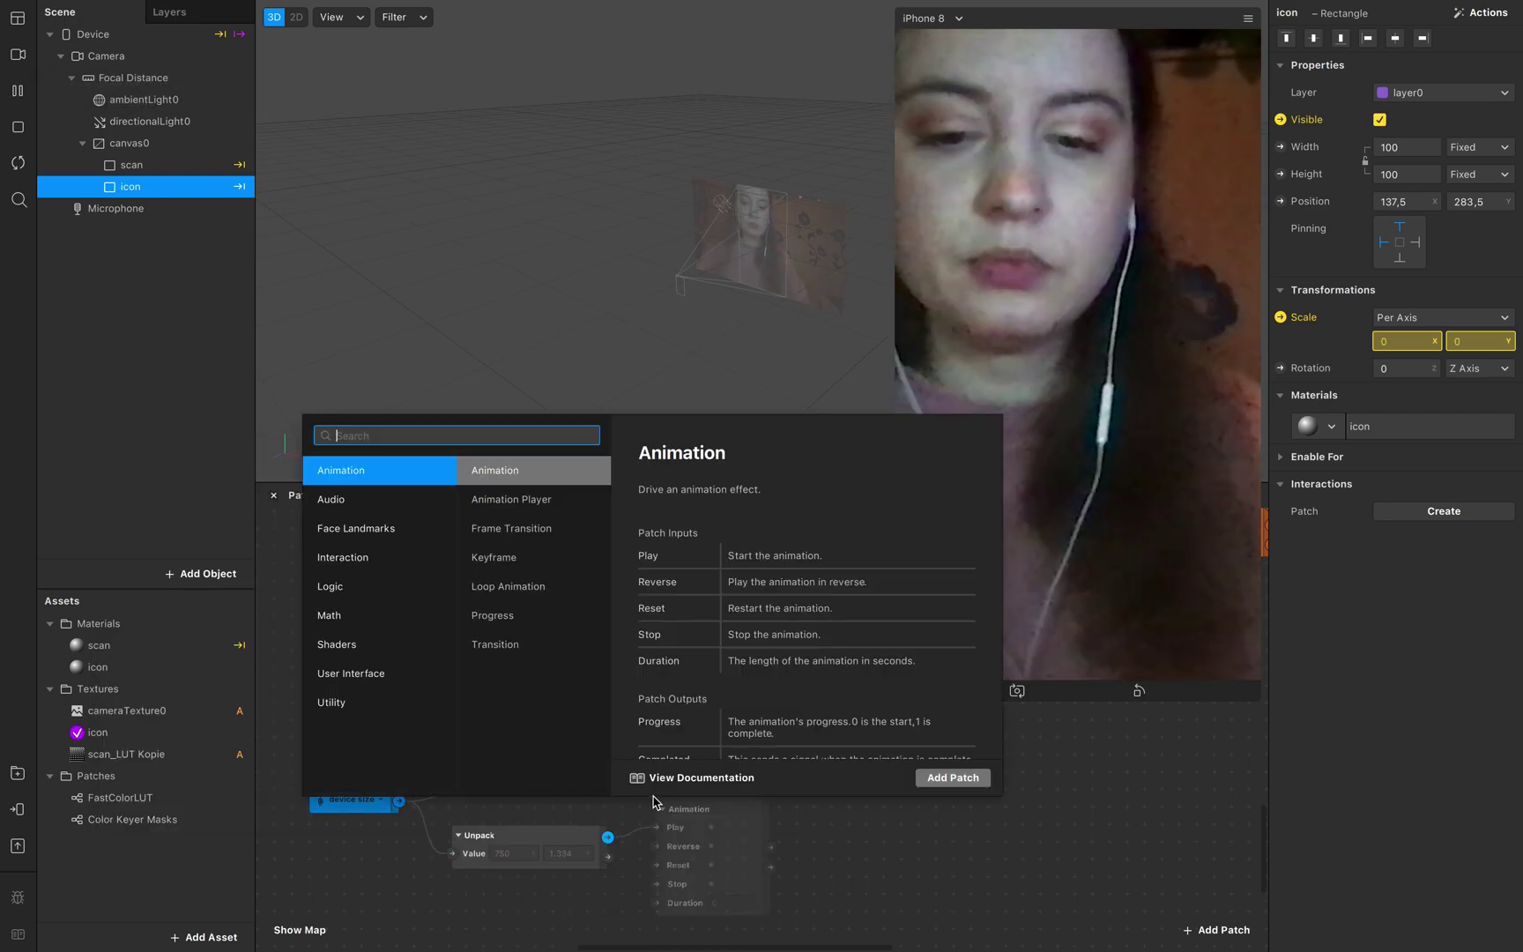
pyautogui.write('di')
pyautogui.write('vd')
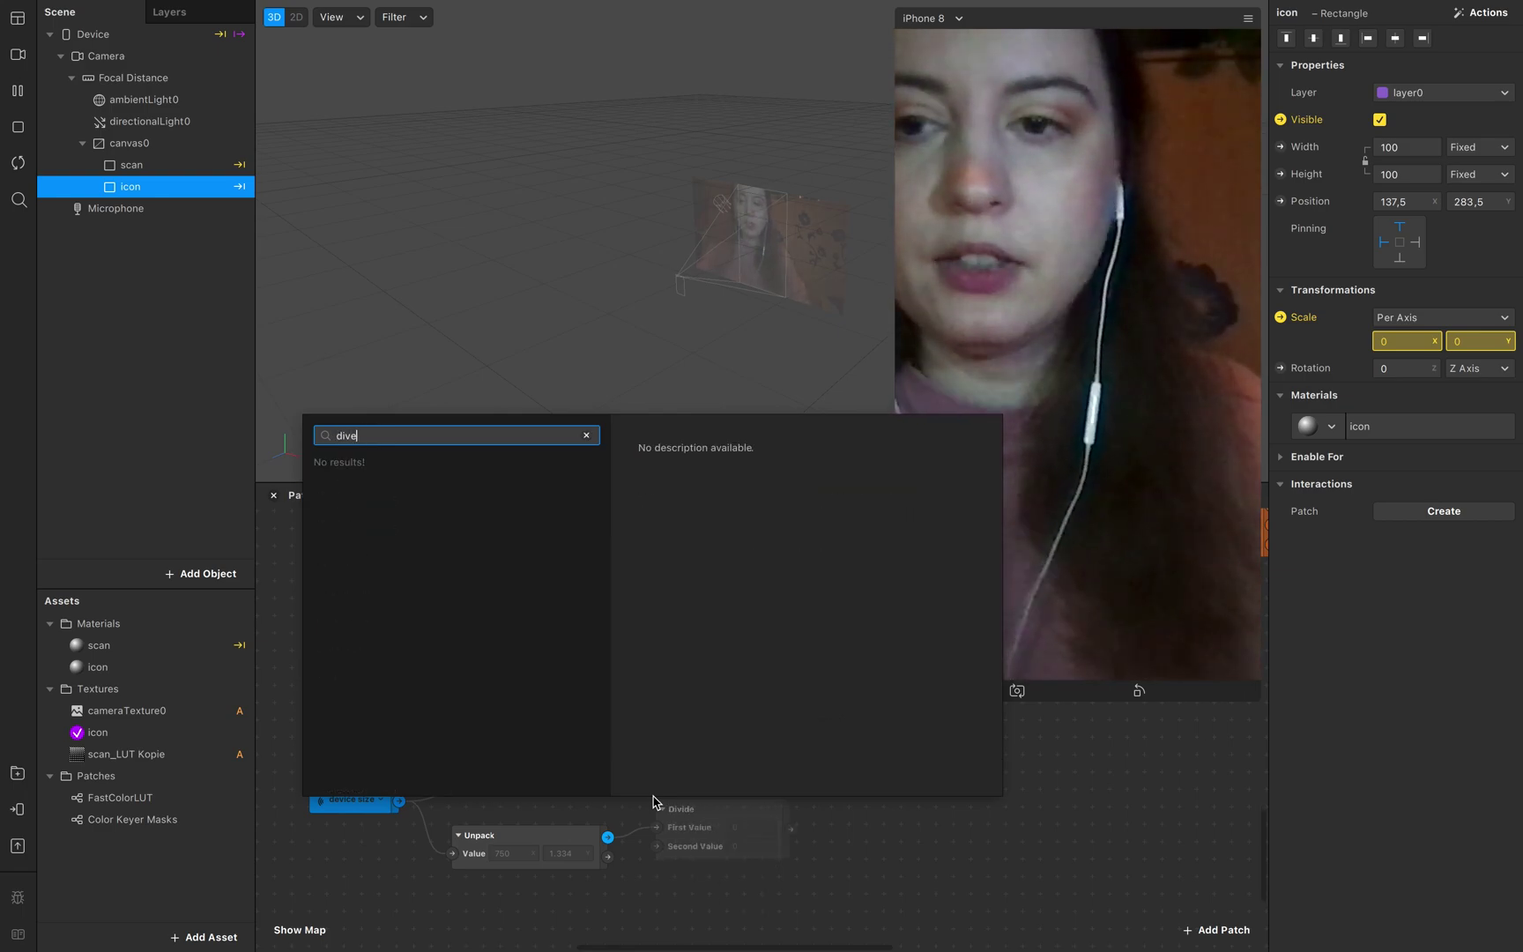
pyautogui.press('BackSpace')
pyautogui.press('Return')
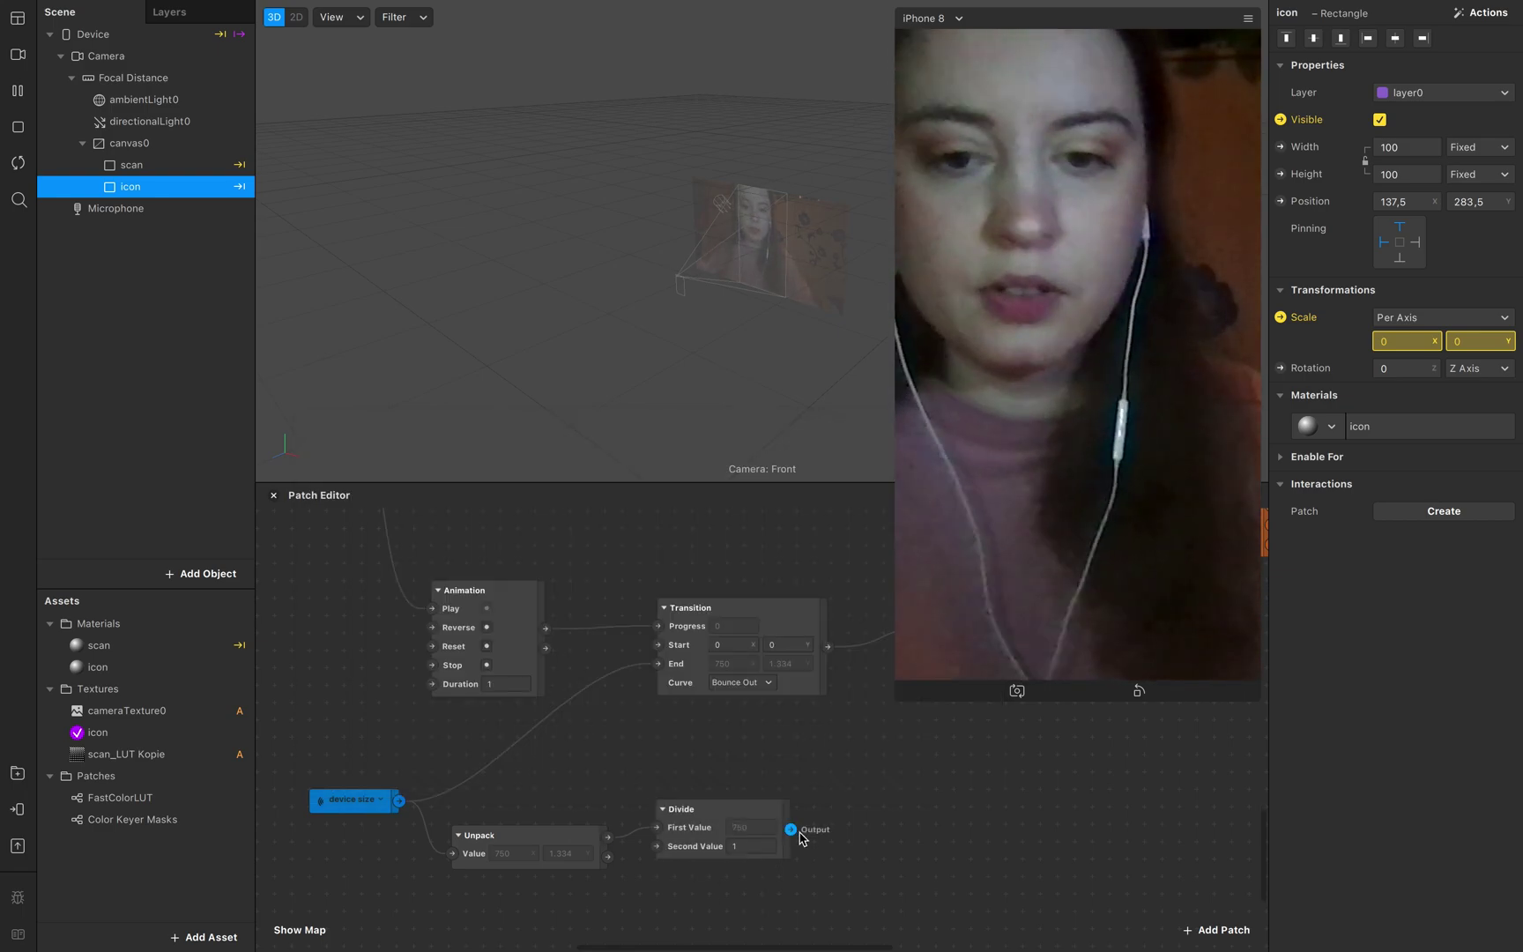
# - Set the Divide patch's Second Value to 400
pyautogui.click(757, 847)
pyautogui.write('400')
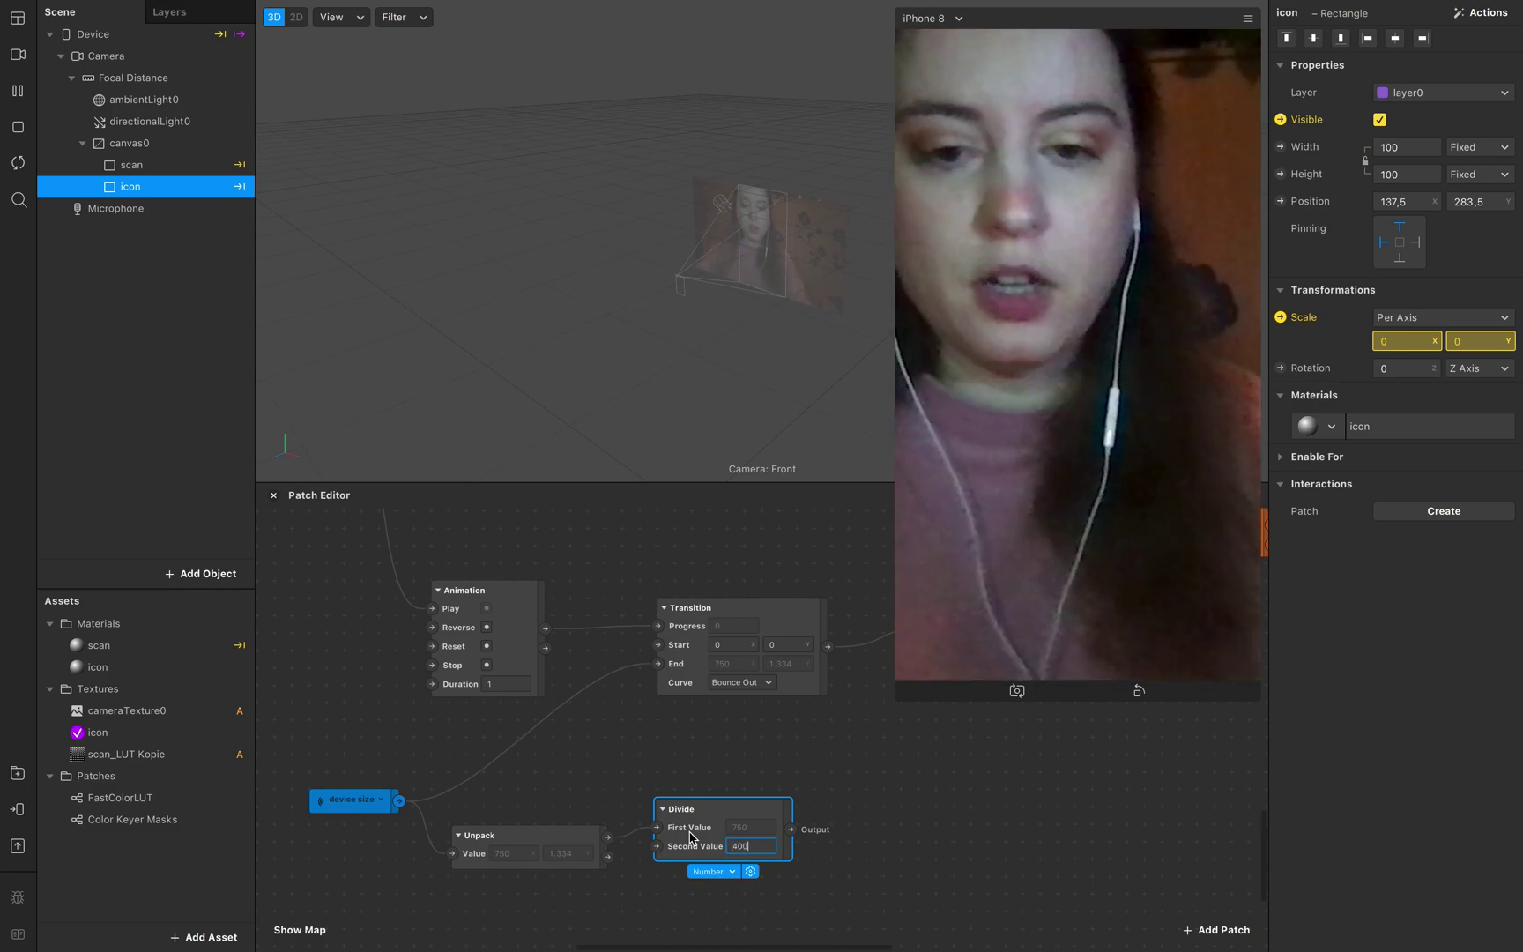
pyautogui.click(908, 870)
# - Add a Vector 2 Pack patch with the Divide output feeding both inputs, and connect it to the Transition patch's End input
pyautogui.hscroll(5, 908, 871)
pyautogui.scroll(-2, 908, 871)
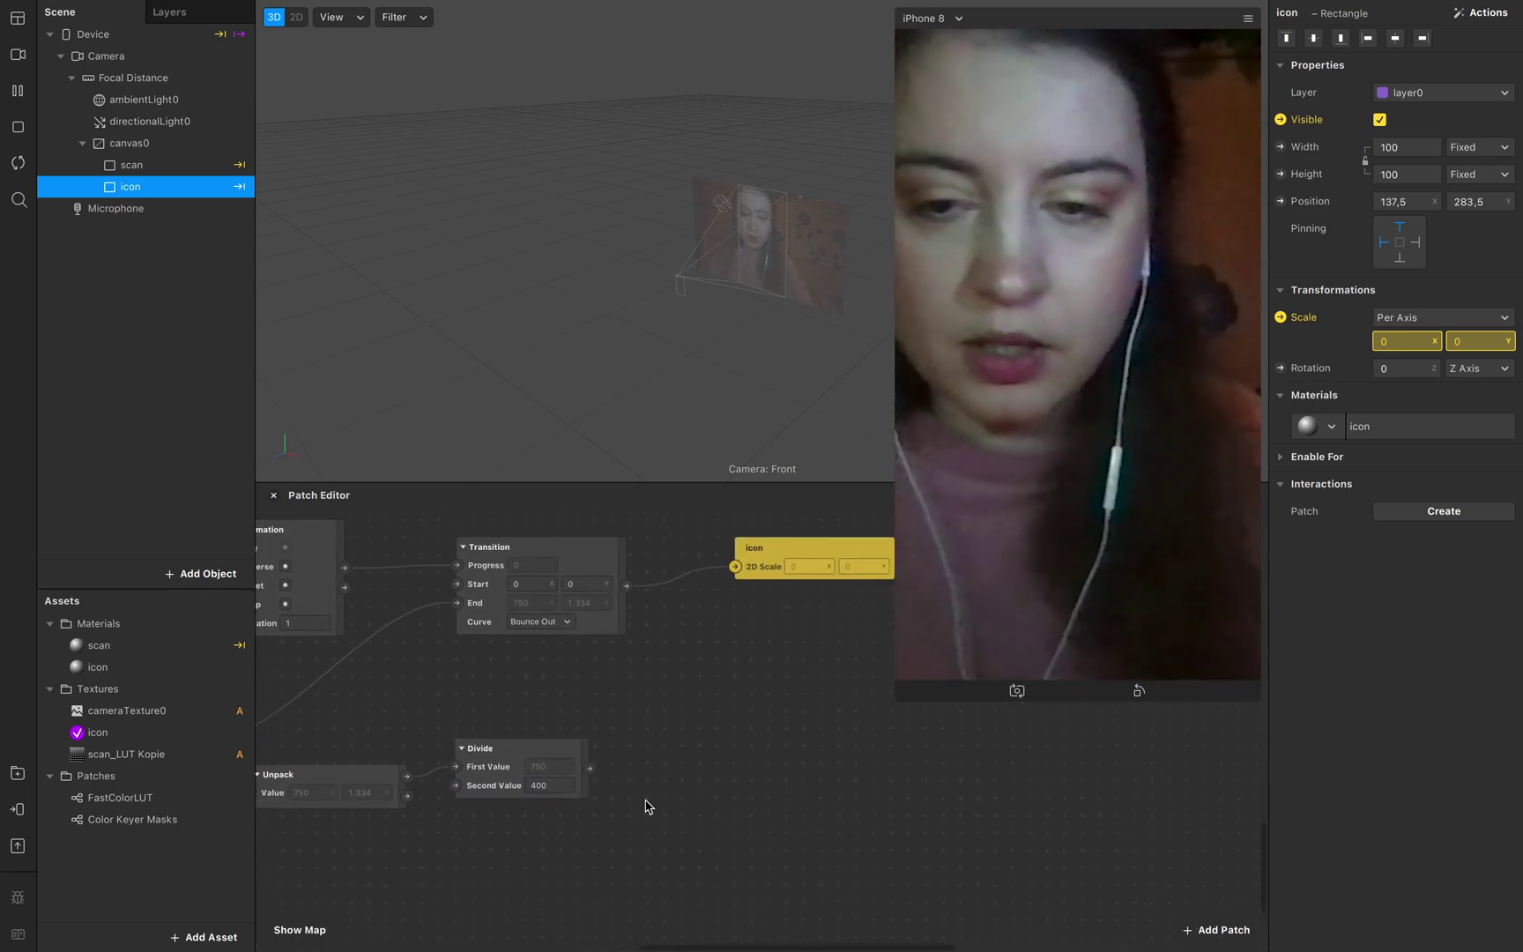
pyautogui.moveTo(590, 772); pyautogui.dragTo(644, 738)
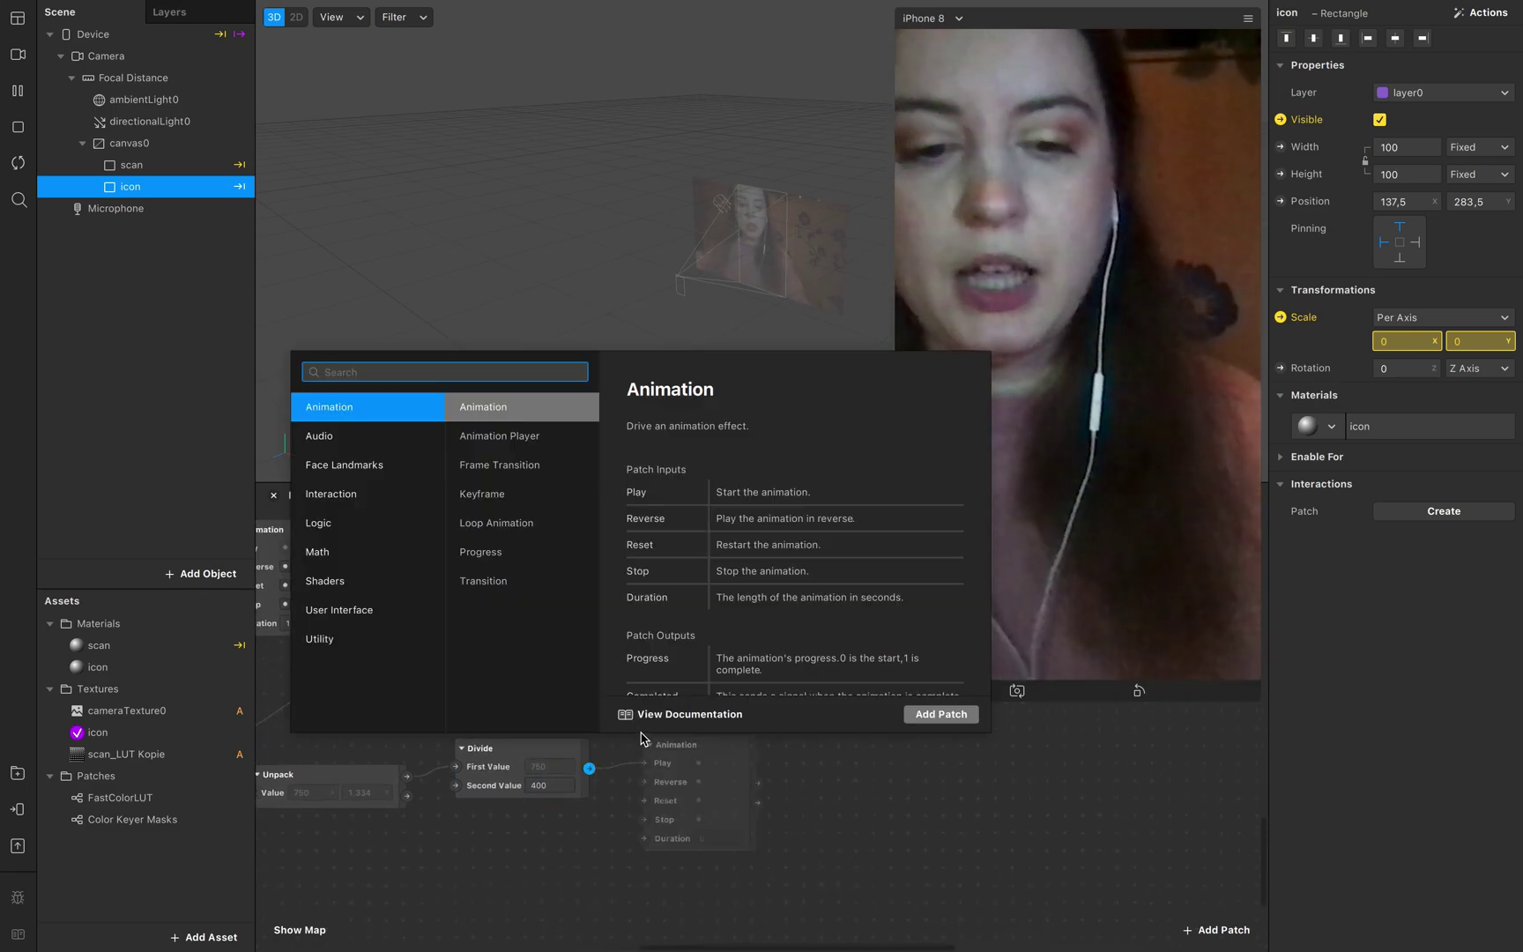
pyautogui.write('pack')
pyautogui.press('Return')
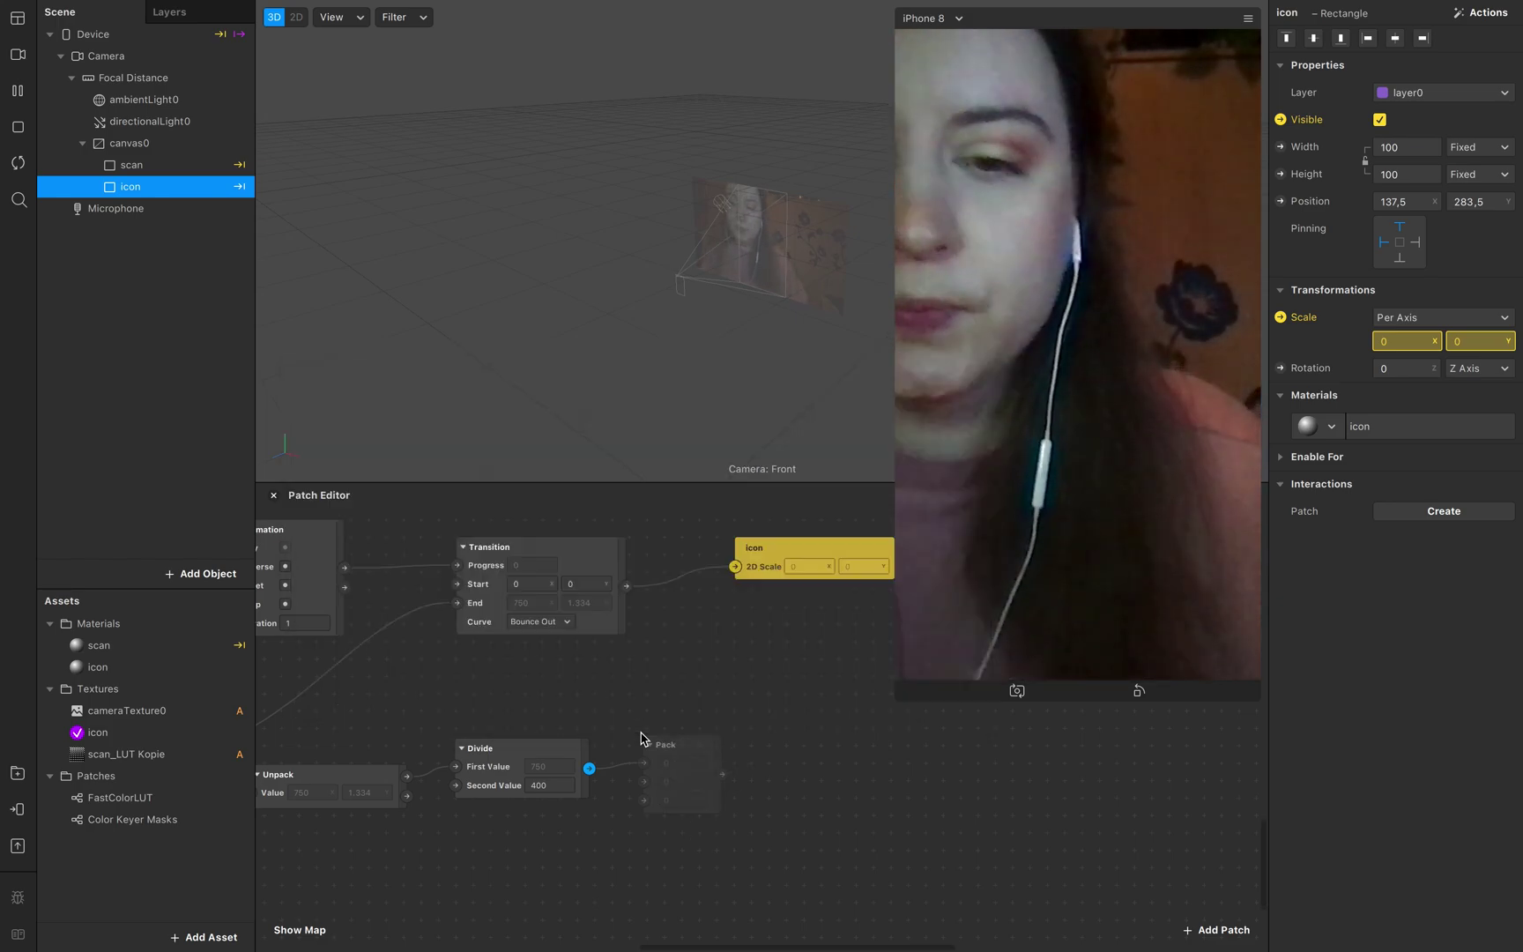
pyautogui.click(706, 808)
pyautogui.click(687, 828)
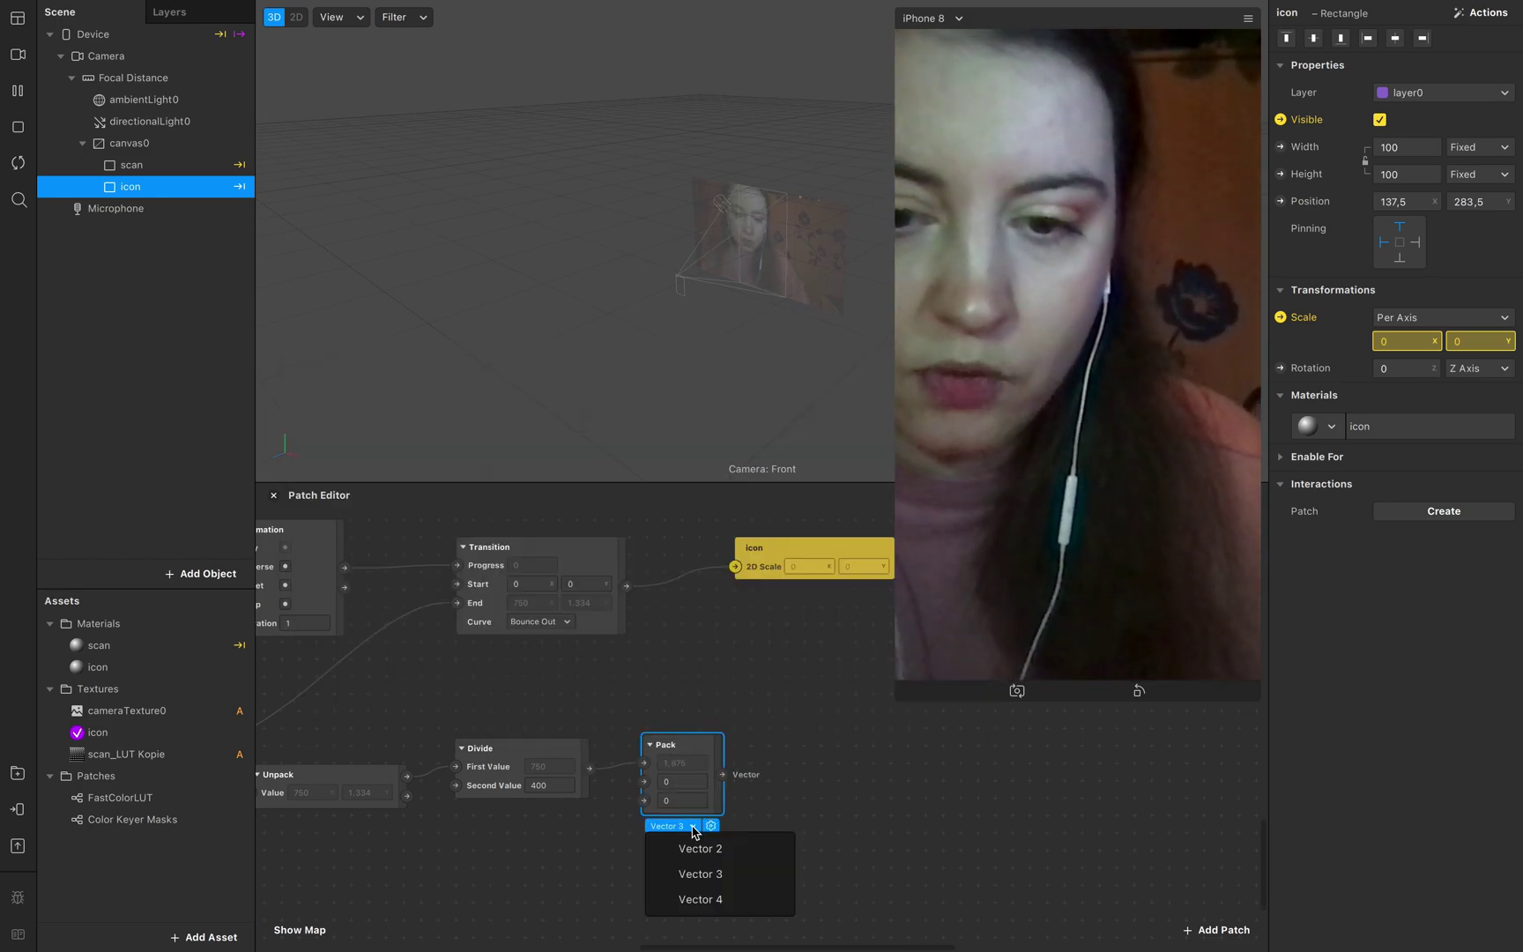
pyautogui.click(701, 852)
pyautogui.moveTo(590, 769); pyautogui.dragTo(458, 603)
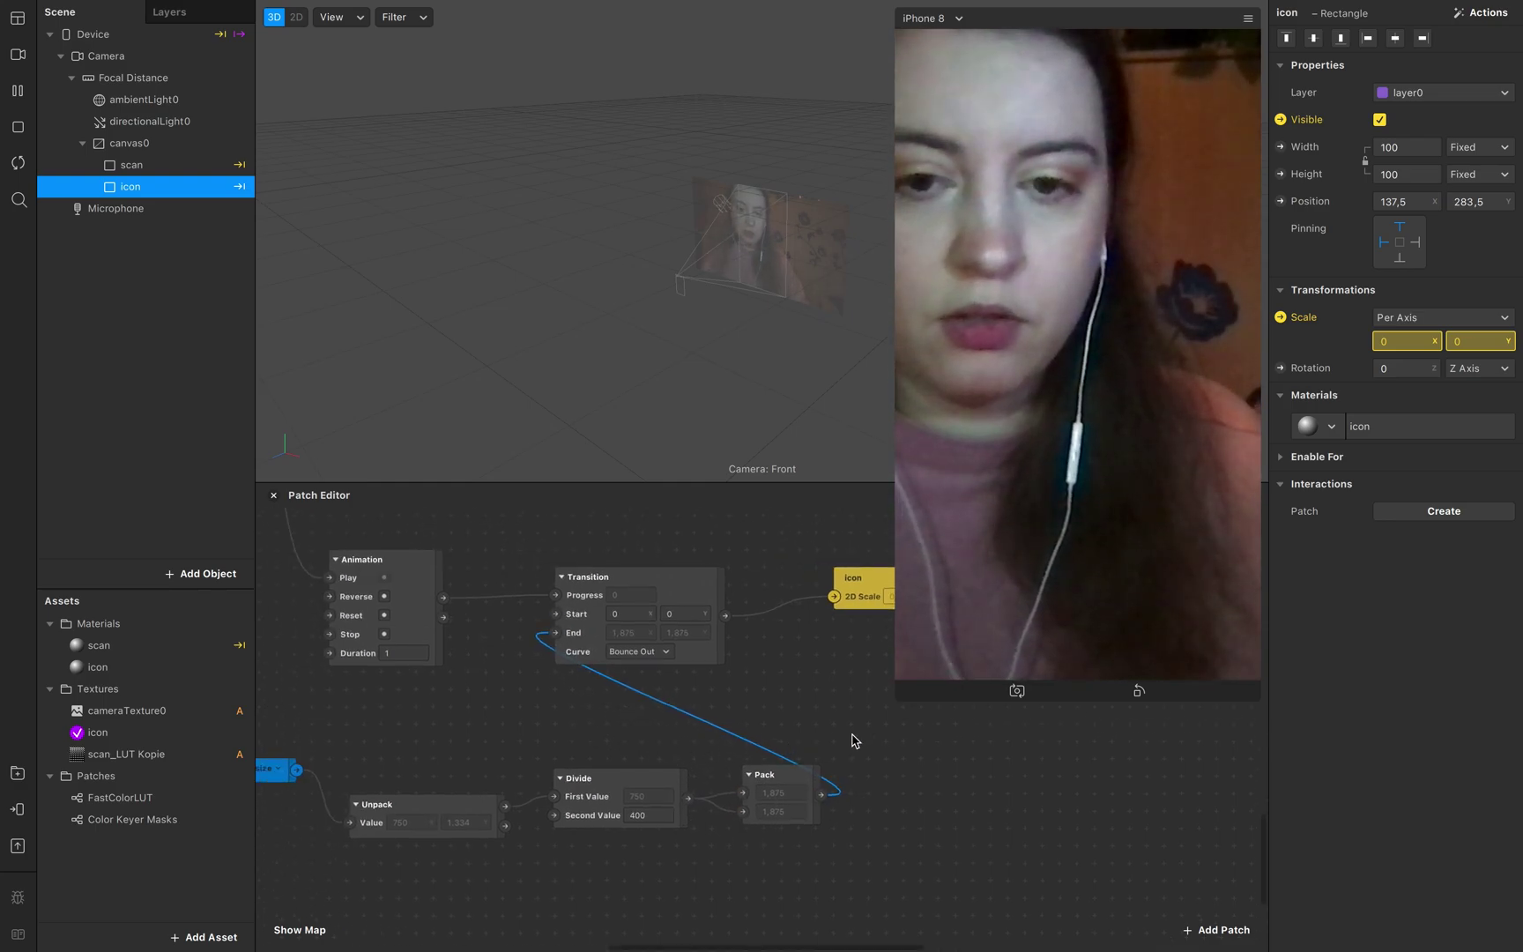
# - Set the Divide patch's Second Value to 1000, testing the icon scaling with preview taps and a restart
pyautogui.hscroll(5, 864, 742)
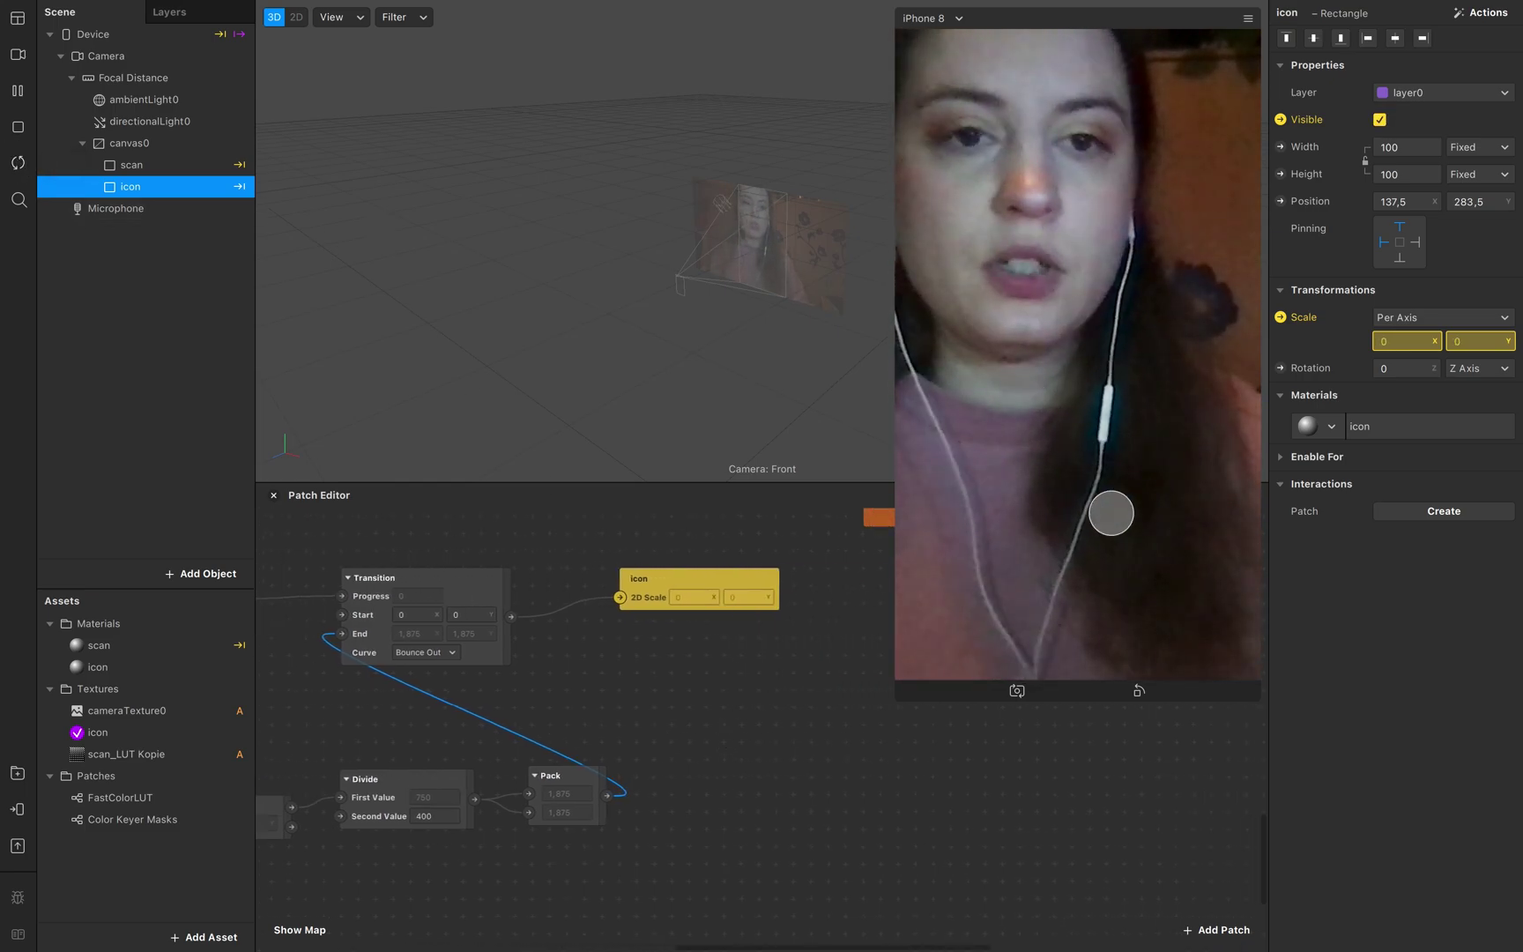
pyautogui.click(1159, 512)
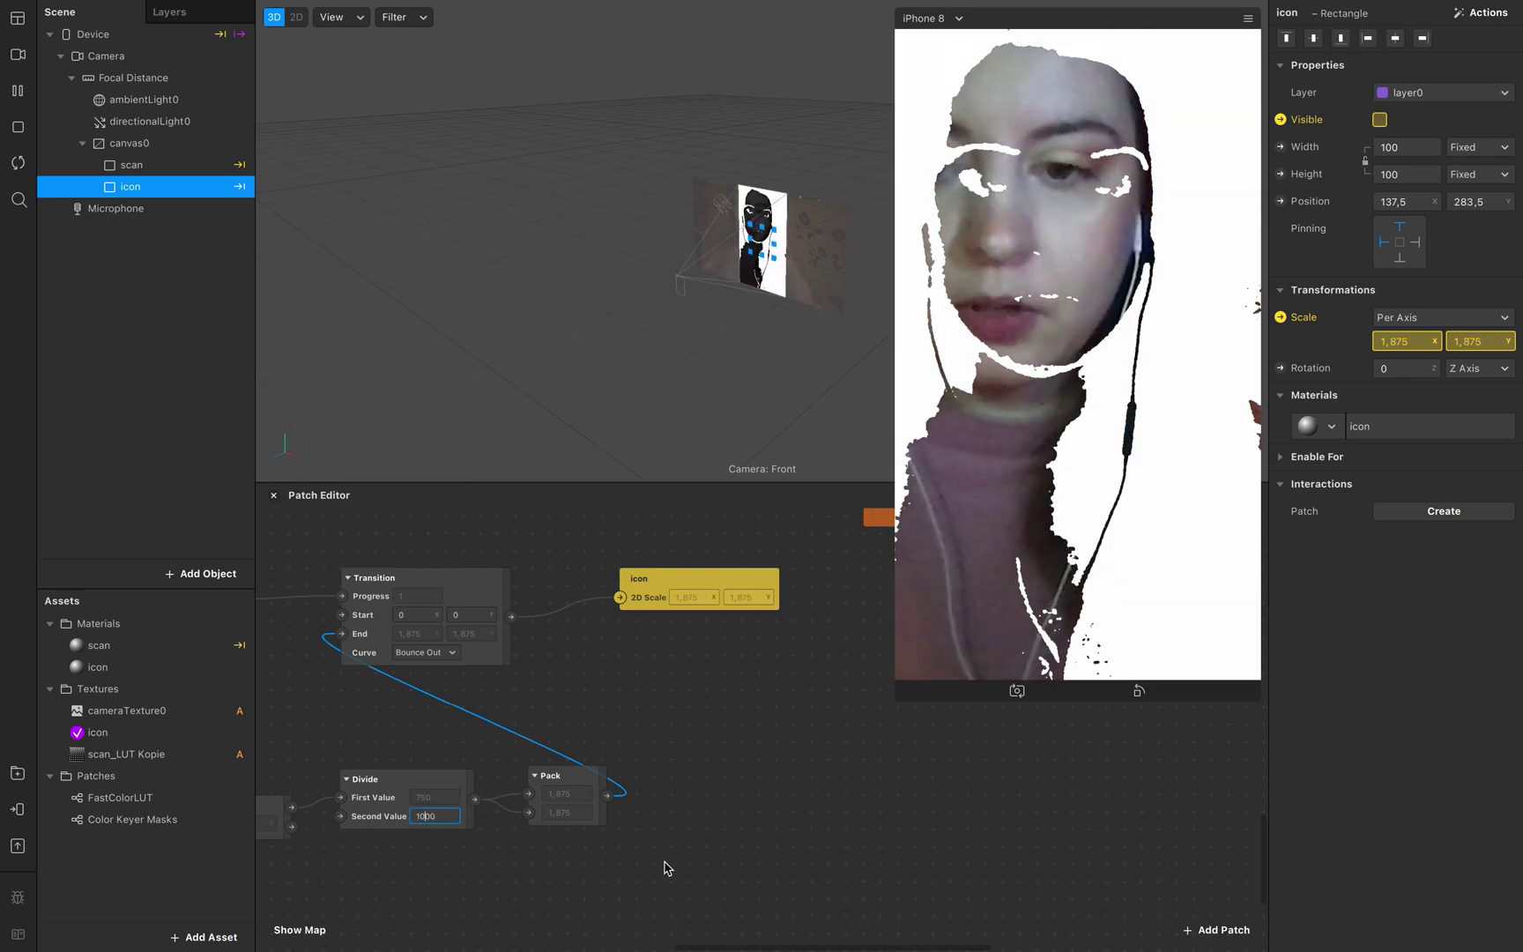
pyautogui.press('Return')
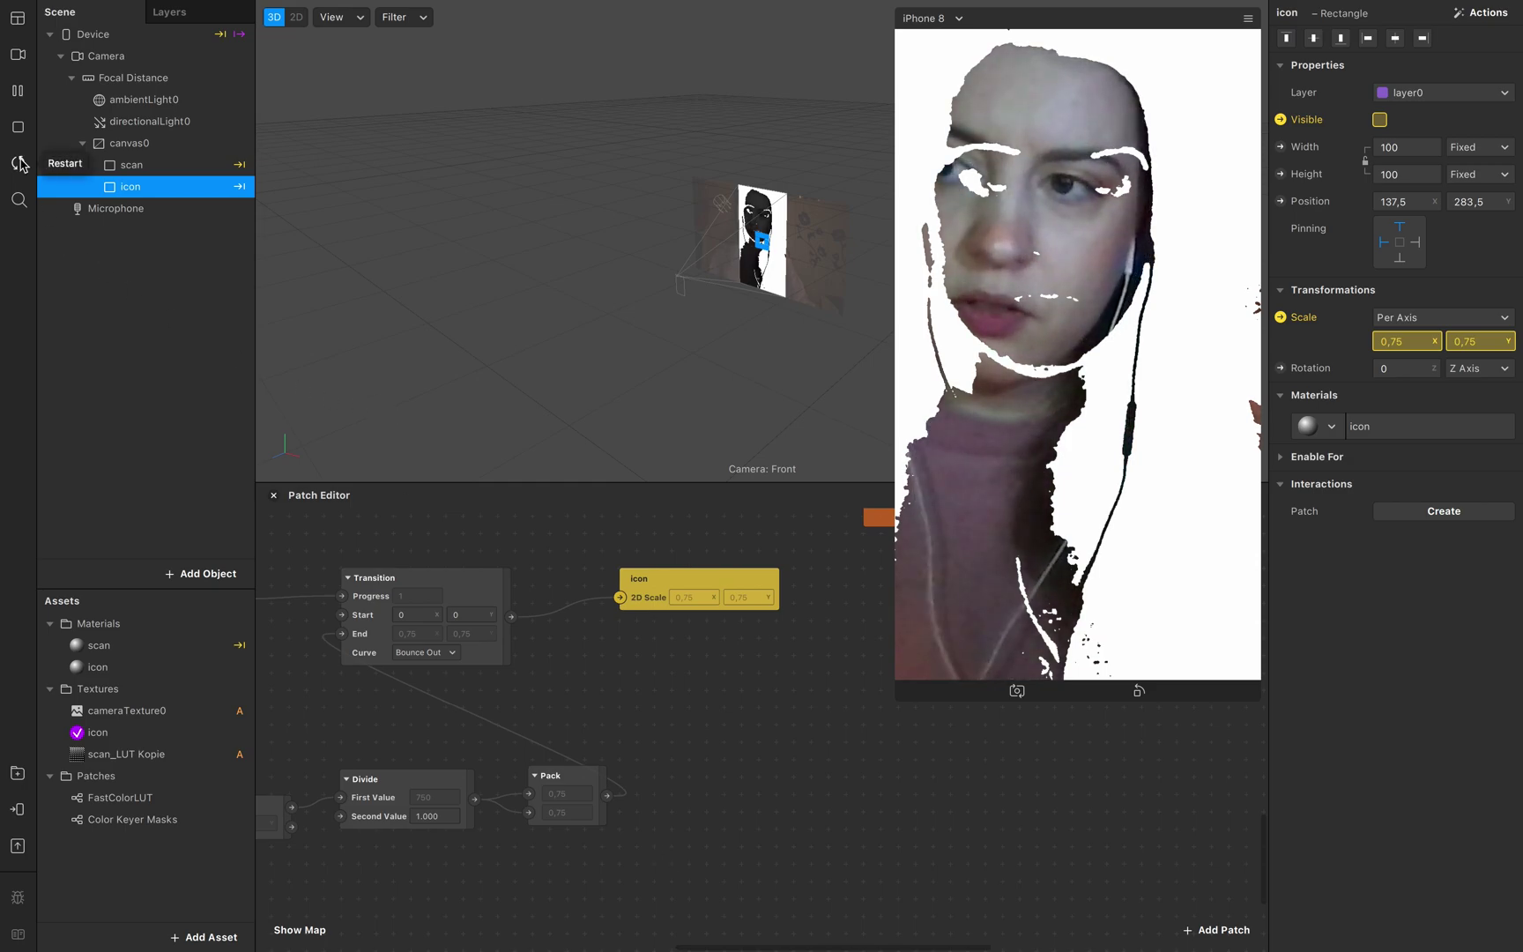
pyautogui.click(1133, 431)
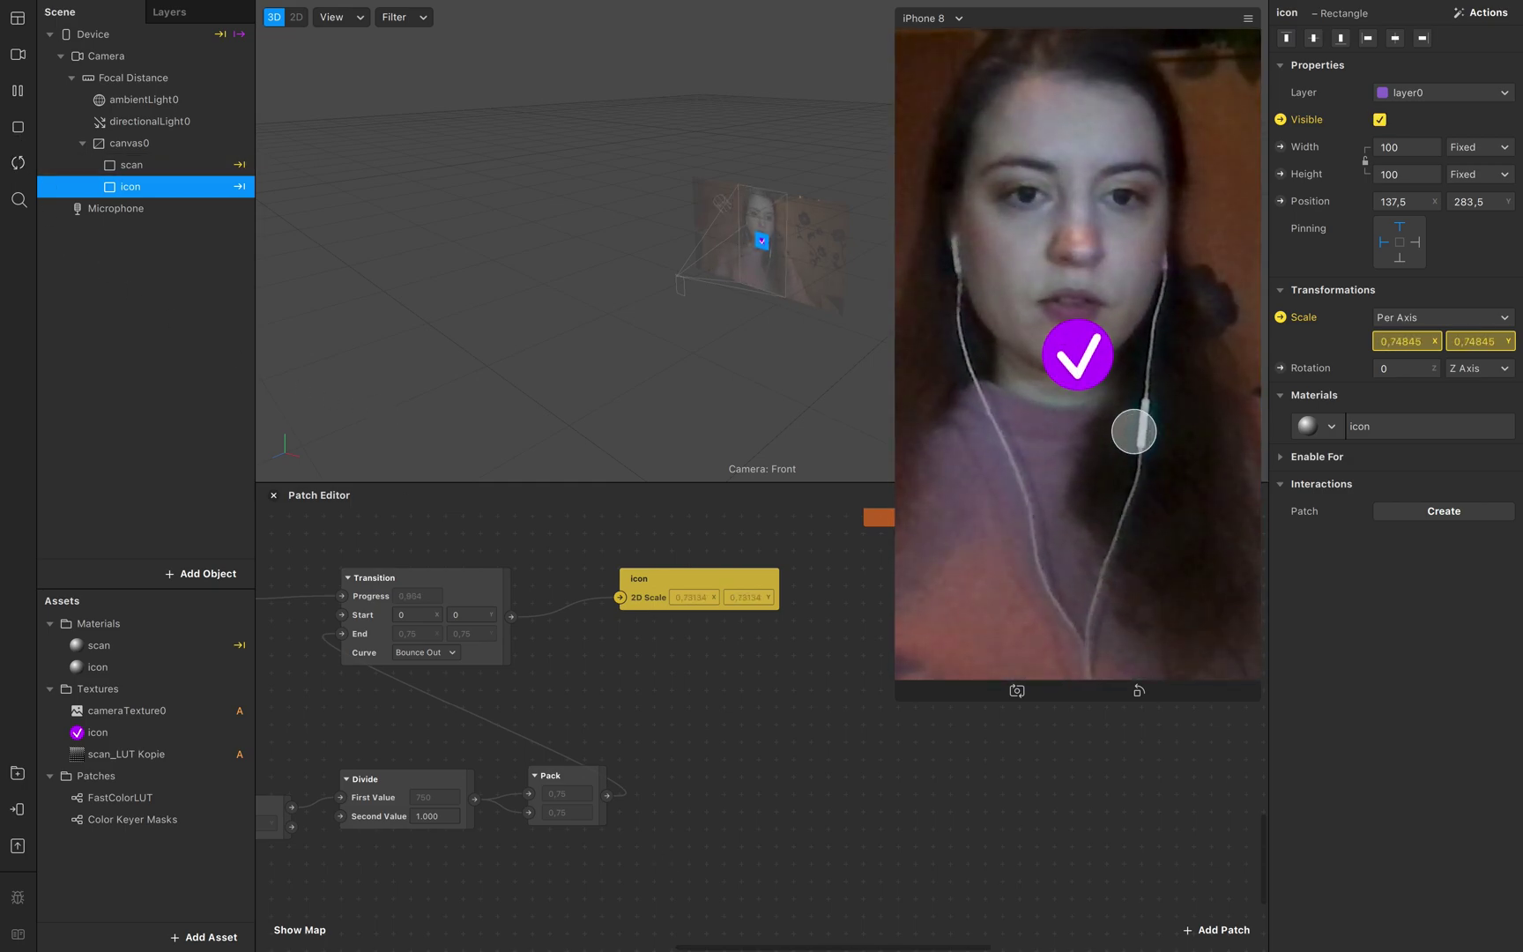
pyautogui.click(1133, 431)
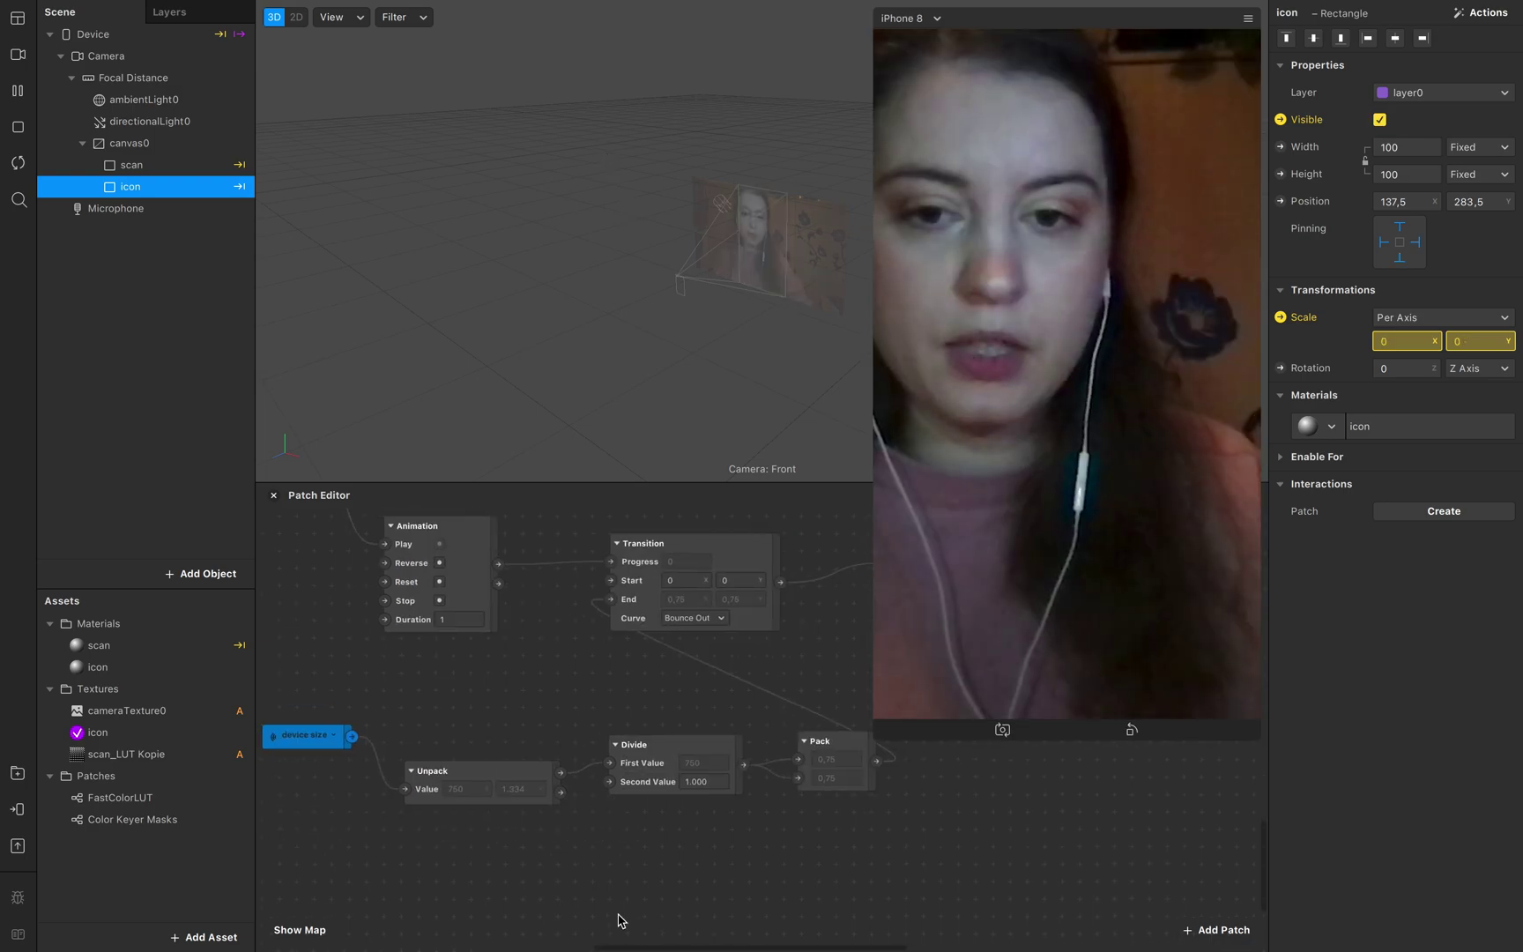
# - Move the device size receiver together with the Unpack, Divide and Pack patches so the Pack patch sits below and before the Transition patch
pyautogui.hscroll(-2, 618, 917)
pyautogui.moveTo(1003, 844); pyautogui.dragTo(306, 787)
pyautogui.moveTo(922, 799); pyautogui.dragTo(628, 756)
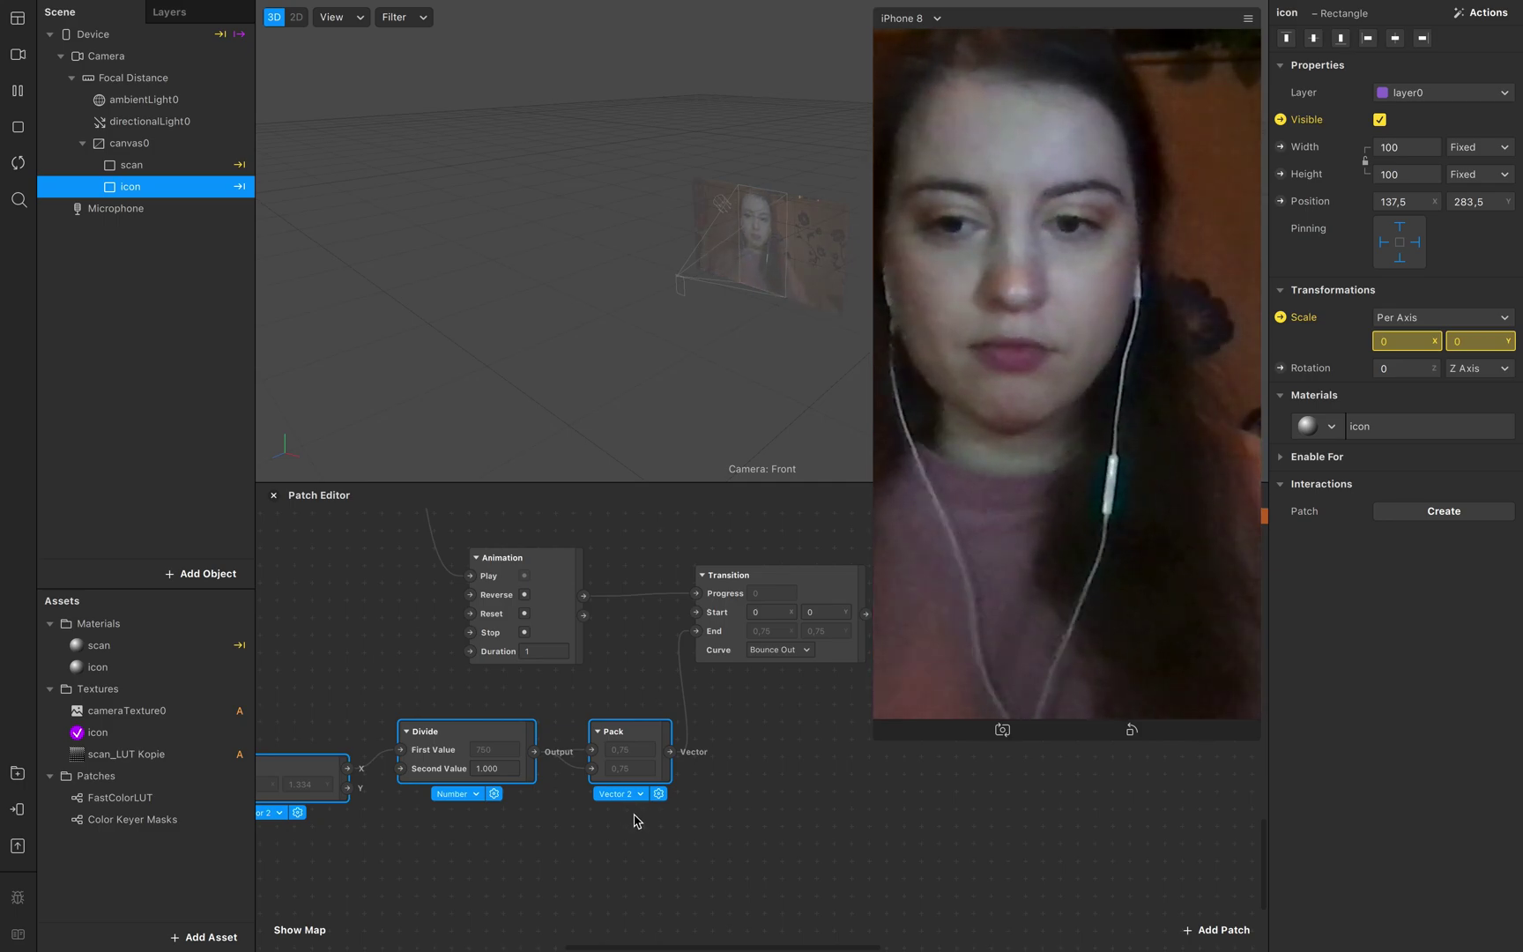
pyautogui.hscroll(-5, 652, 818)
pyautogui.hscroll(6, 690, 829)
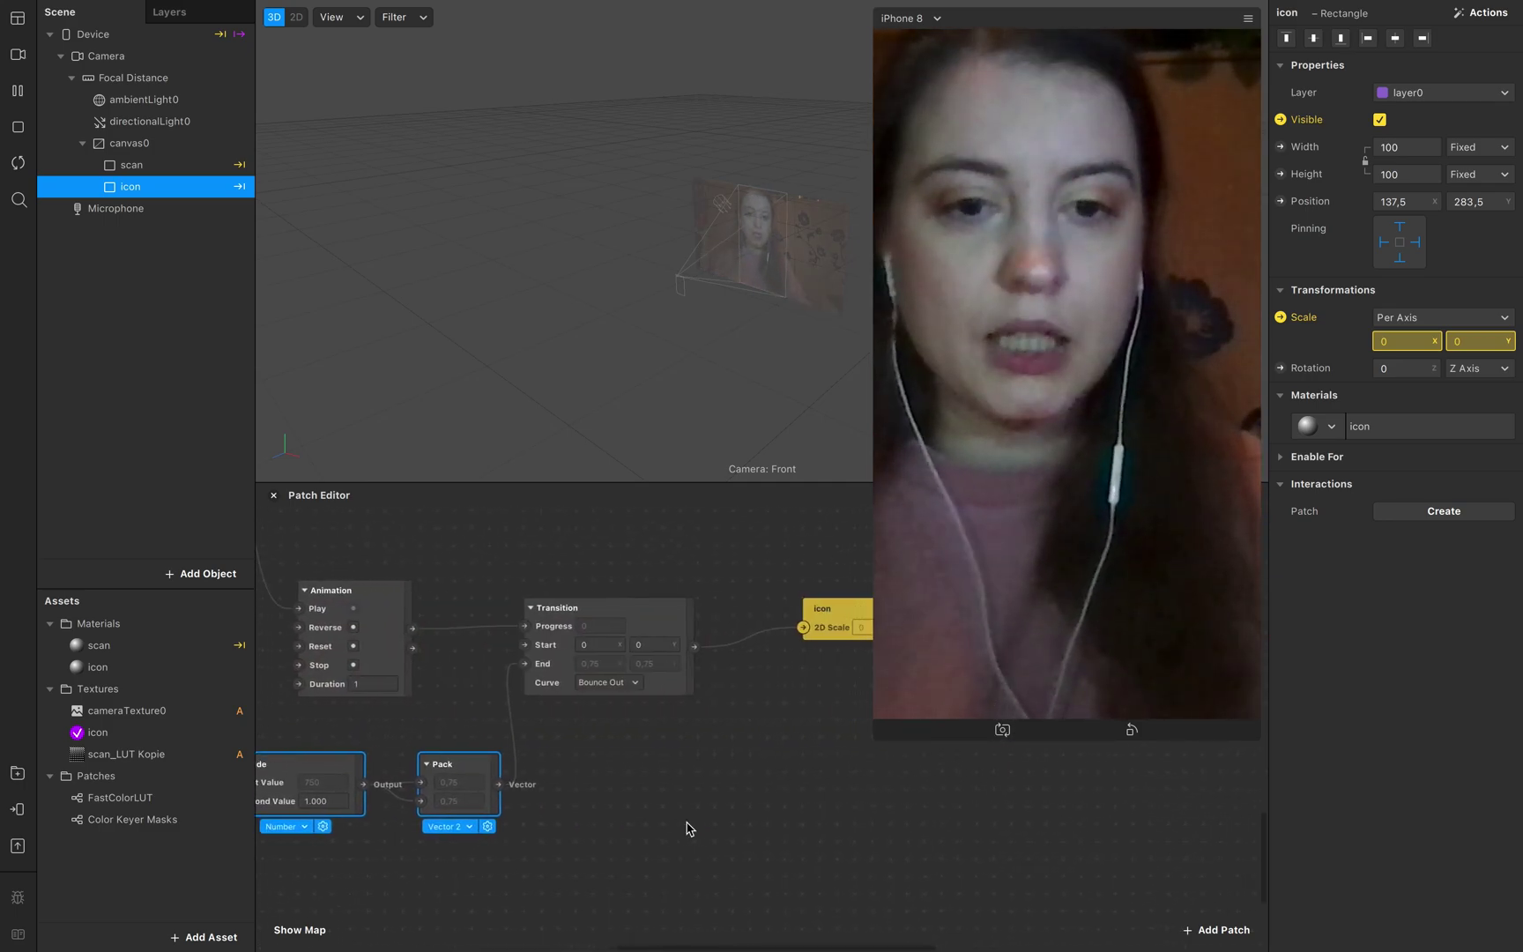
# - Test the finished scan effect and checkmark animation with preview taps, restarting the effect between tests
pyautogui.click(1056, 596)
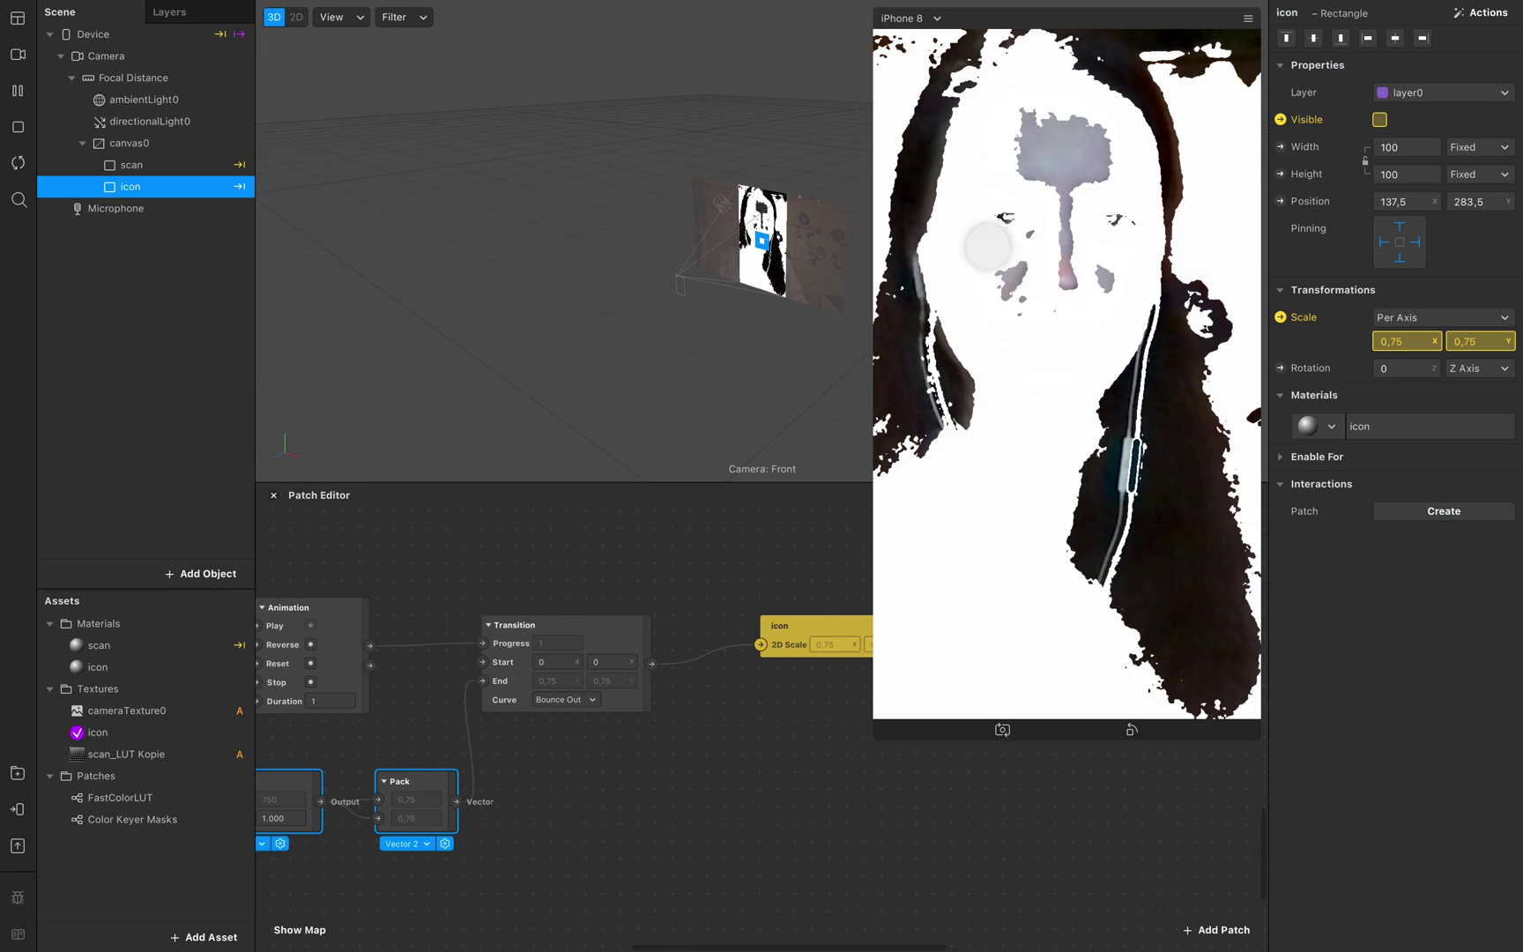
pyautogui.click(799, 781)
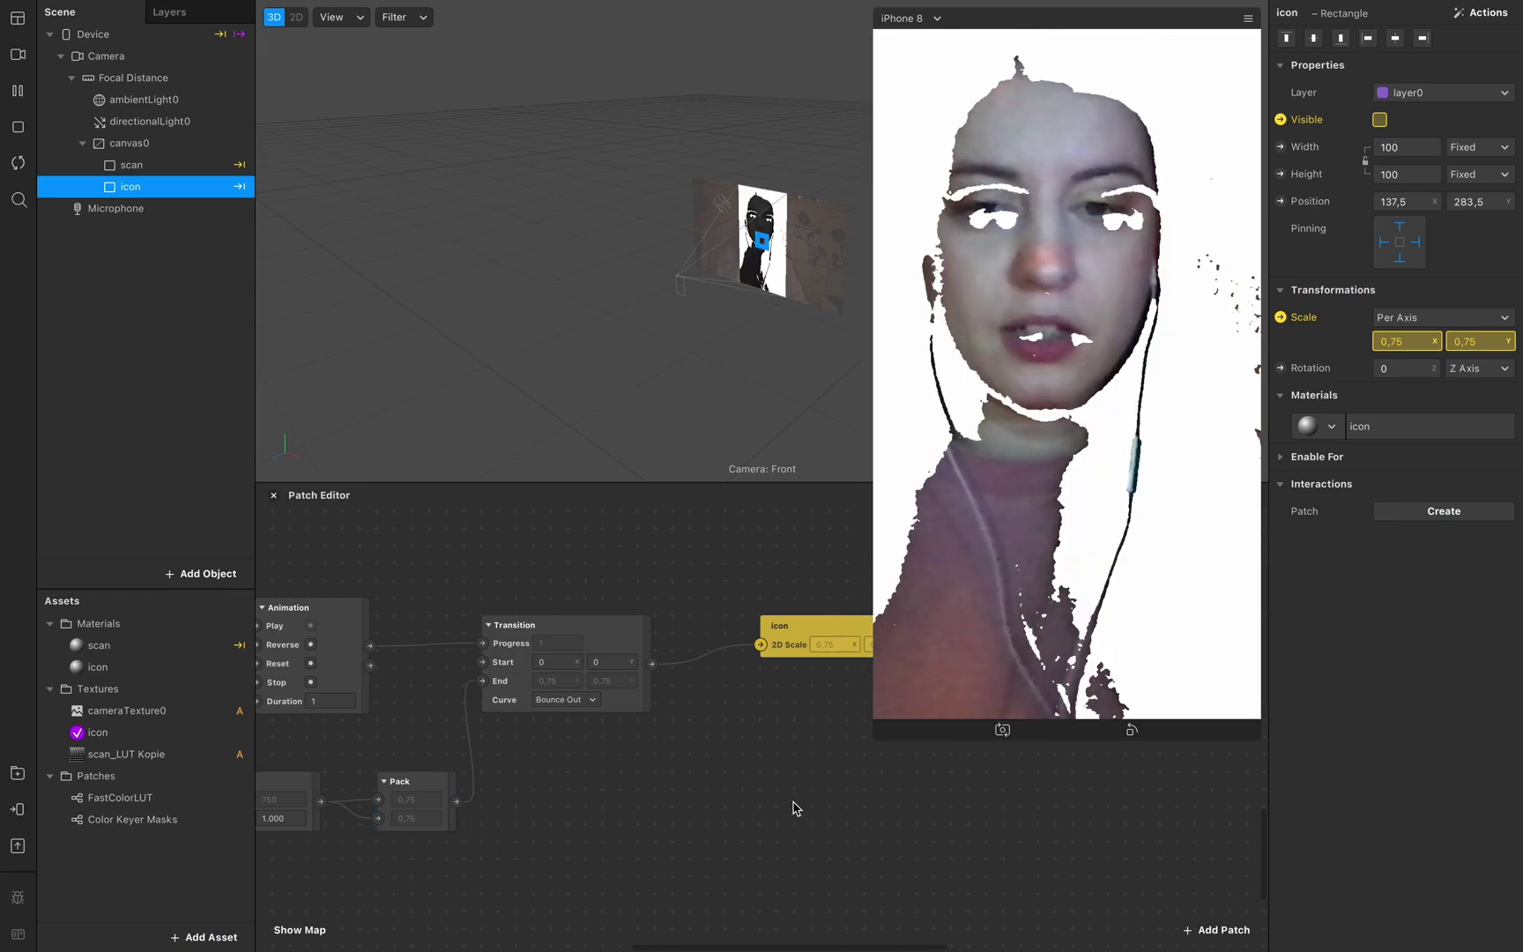
pyautogui.click(17, 165)
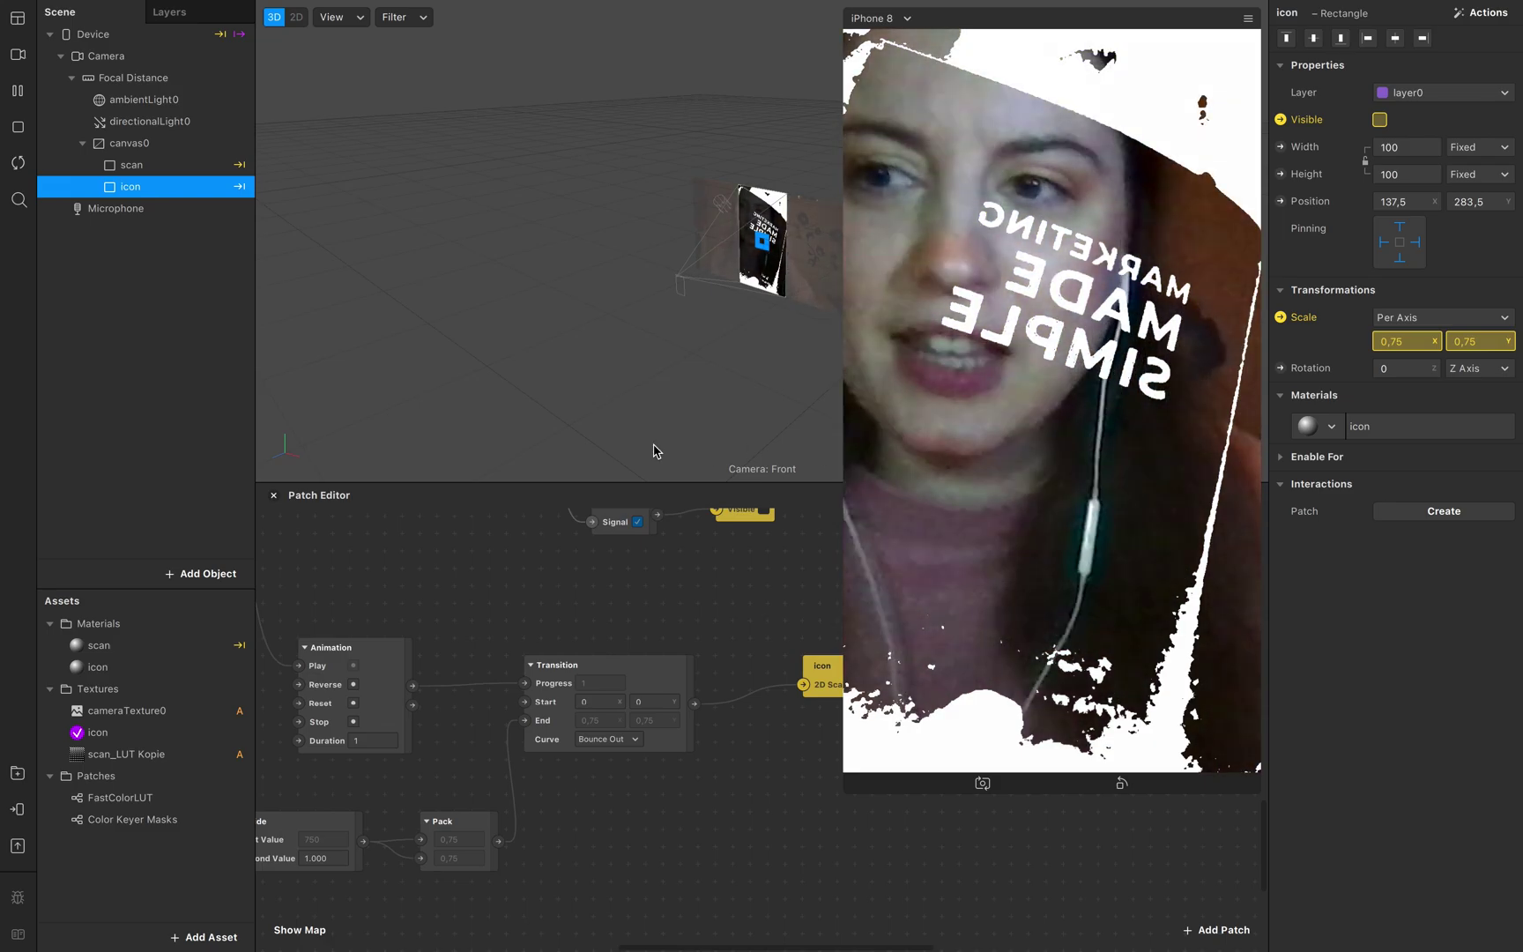
pyautogui.click(16, 167)
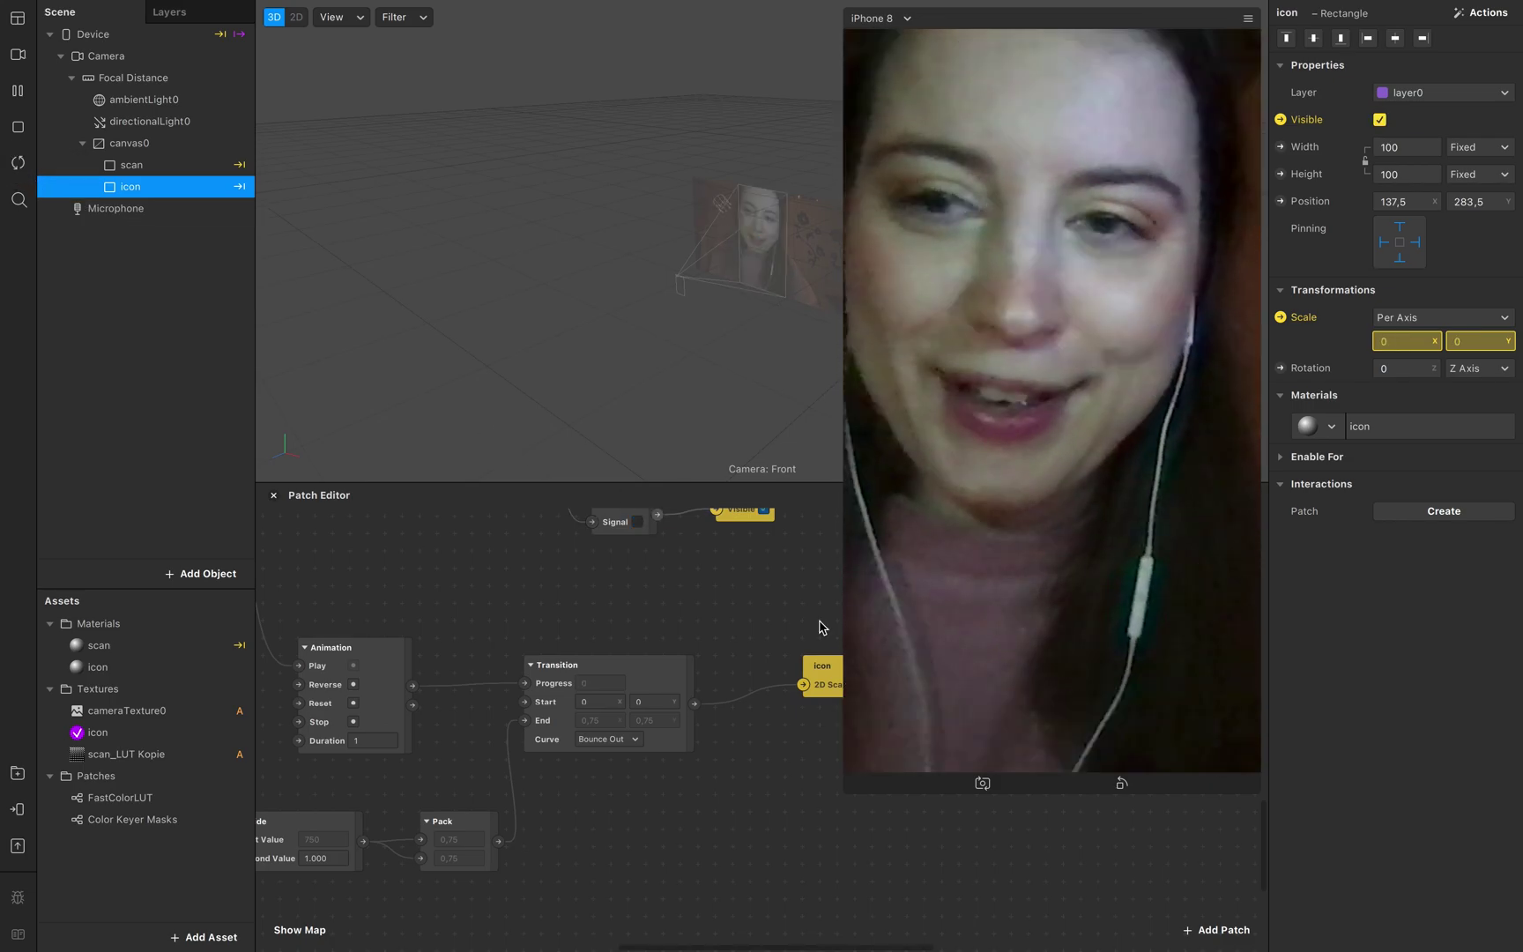